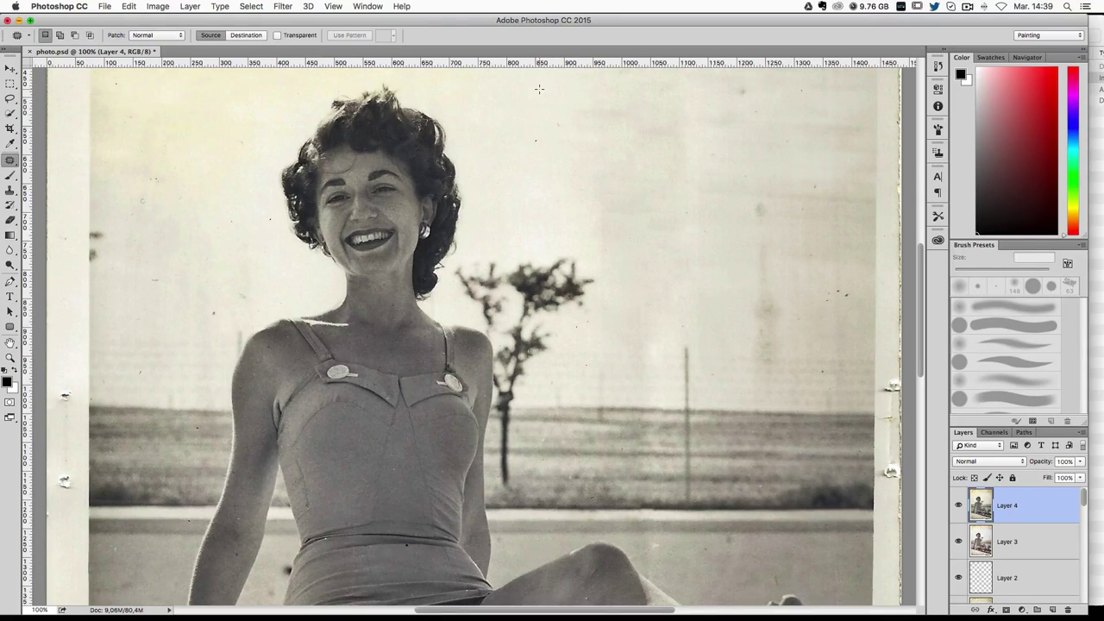
Step: Preview the original photo.jpg scan from the project folder, then close the preview
scroll(641, 164, up, 3)
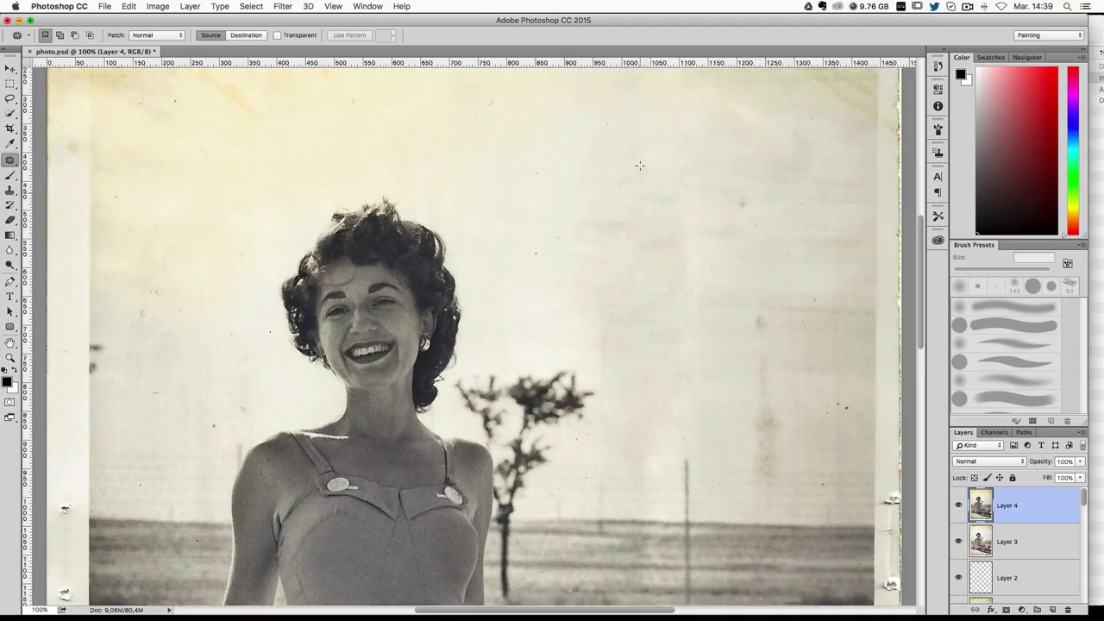
scroll(640, 165, up, 1)
scroll(639, 168, up, 1)
scroll(637, 169, up, 2)
scroll(637, 169, down, 2)
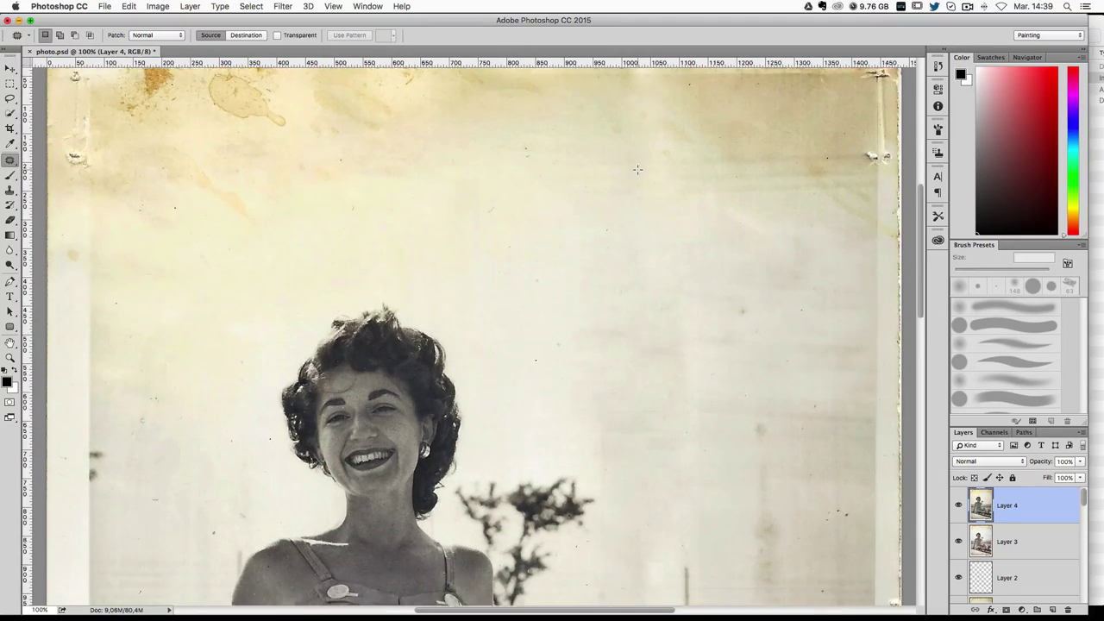
scroll(638, 169, down, 1)
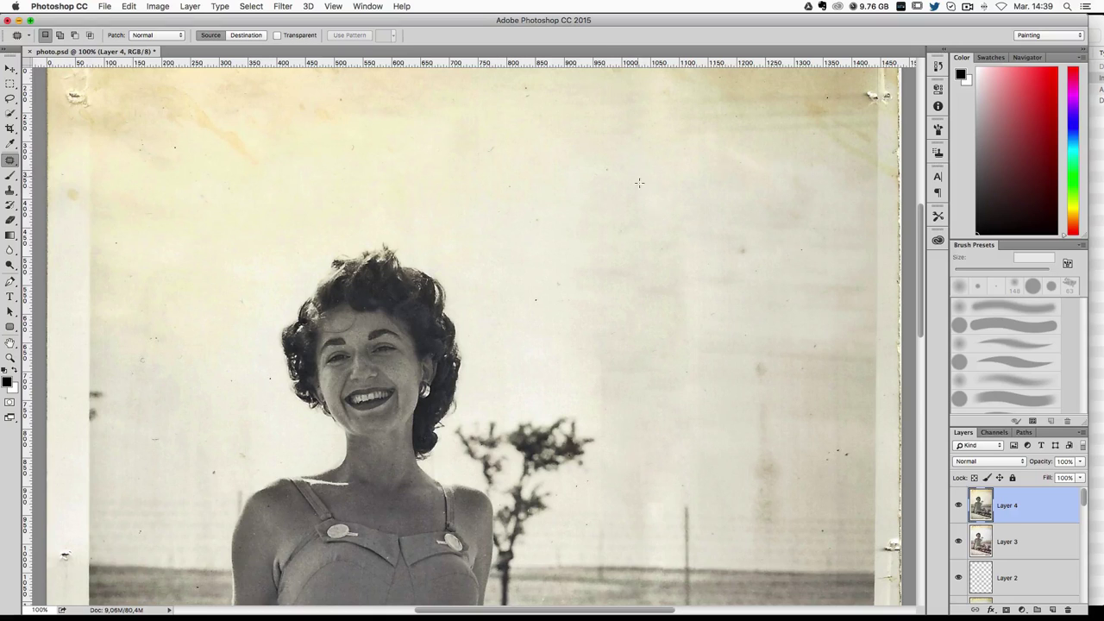
scroll(640, 183, up, 2)
scroll(665, 138, down, 1)
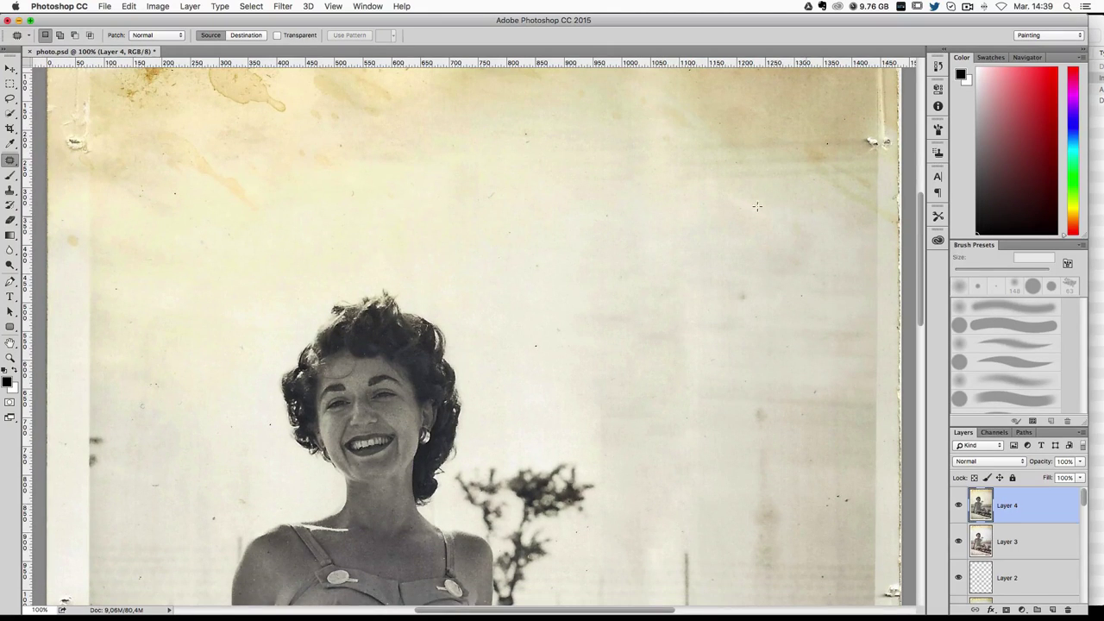
click(1099, 110)
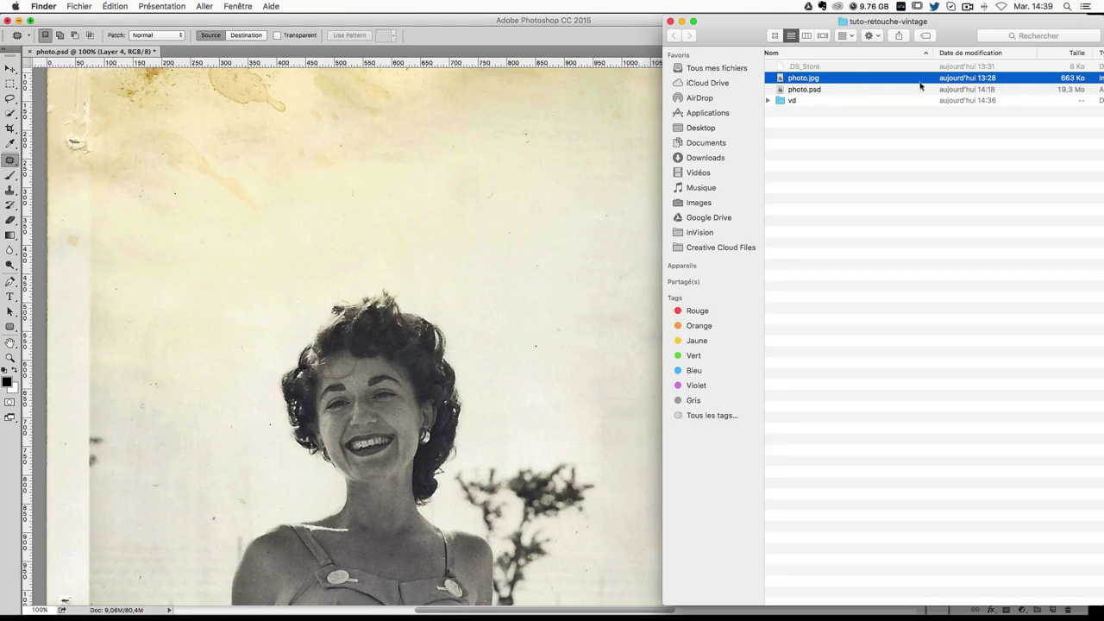
double_click(806, 82)
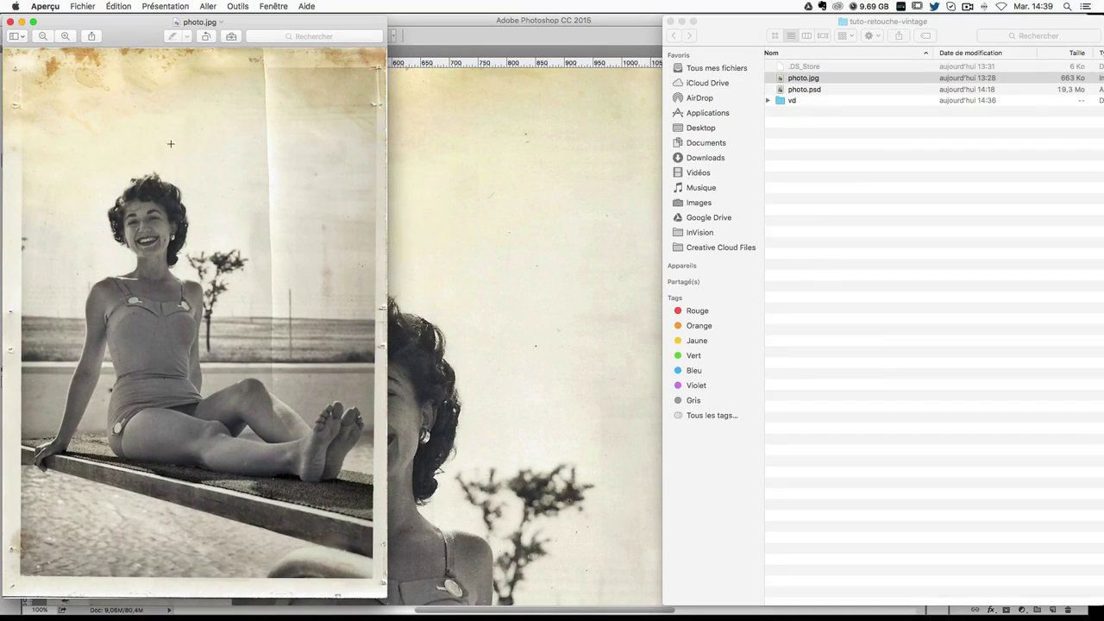
click(10, 20)
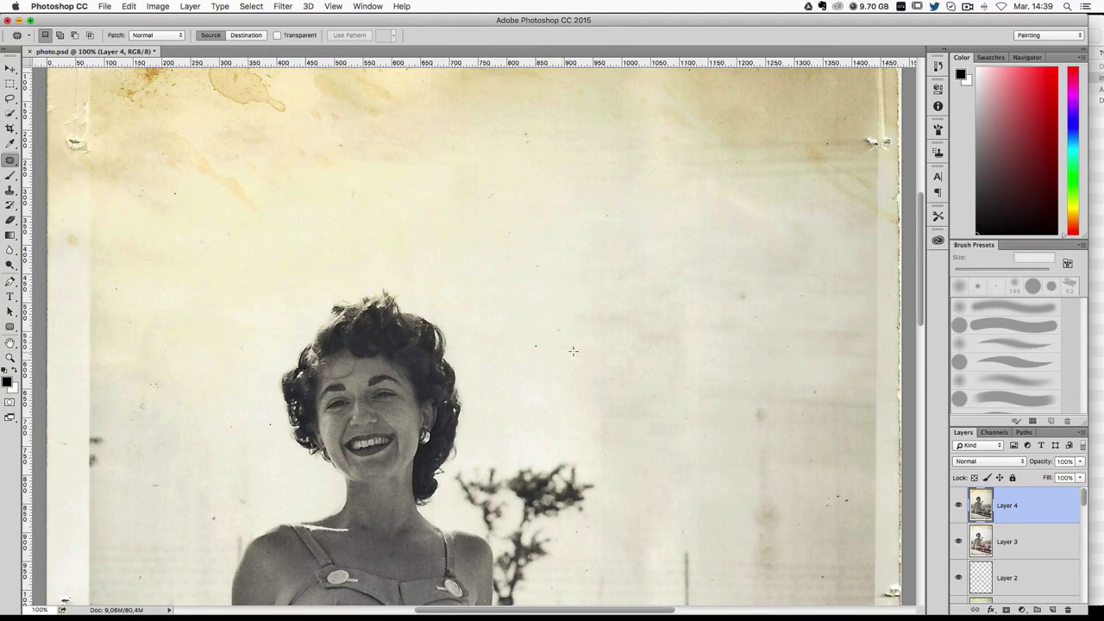
Step: Hide Layer 4 to preview the coloured version, zoomed out
scroll(570, 355, down, 3)
scroll(571, 354, up, 1)
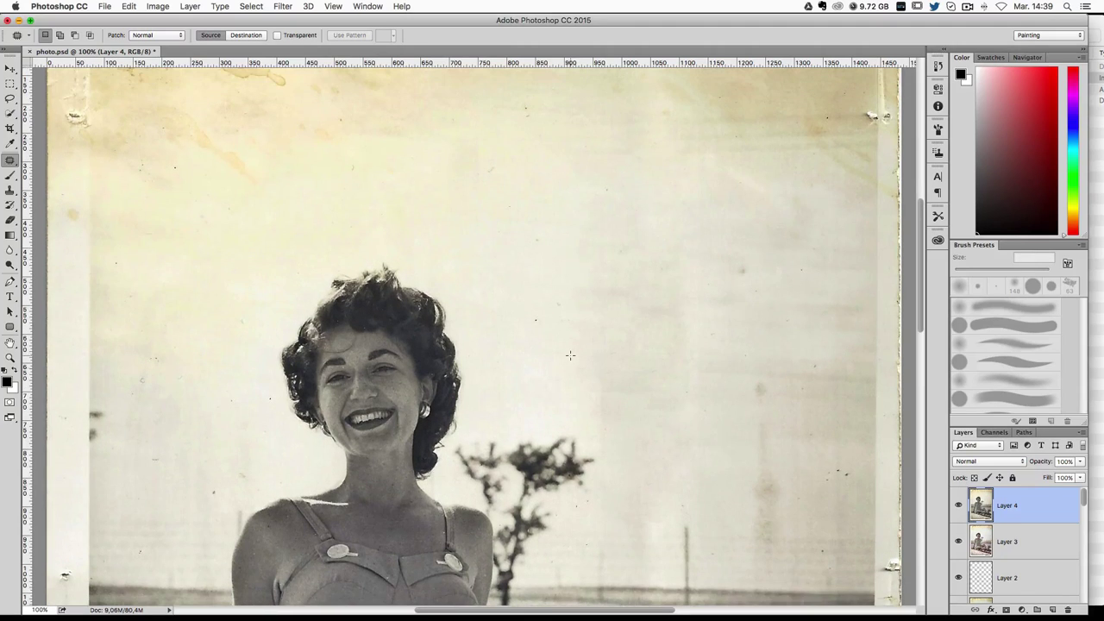
scroll(661, 158, down, 3)
scroll(659, 303, down, 4)
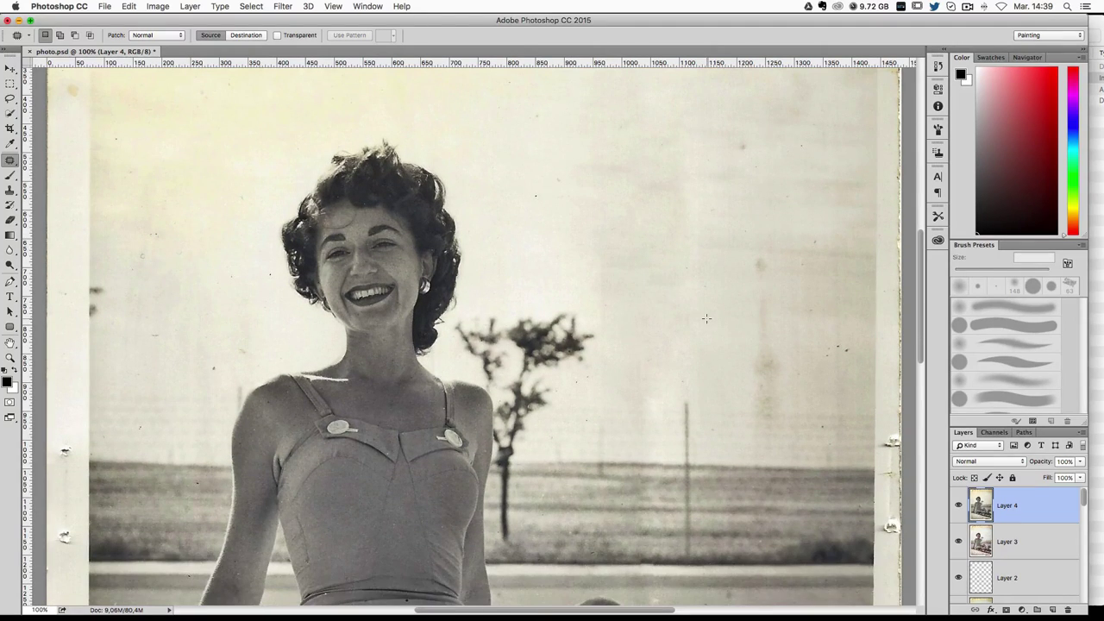
click(959, 505)
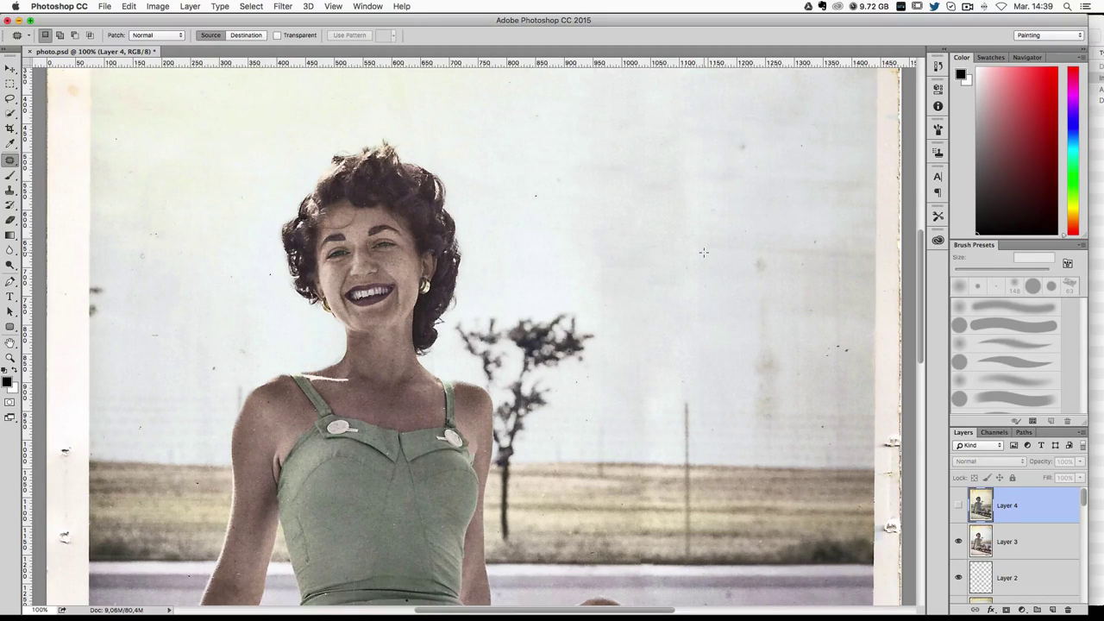
key(super+minus)
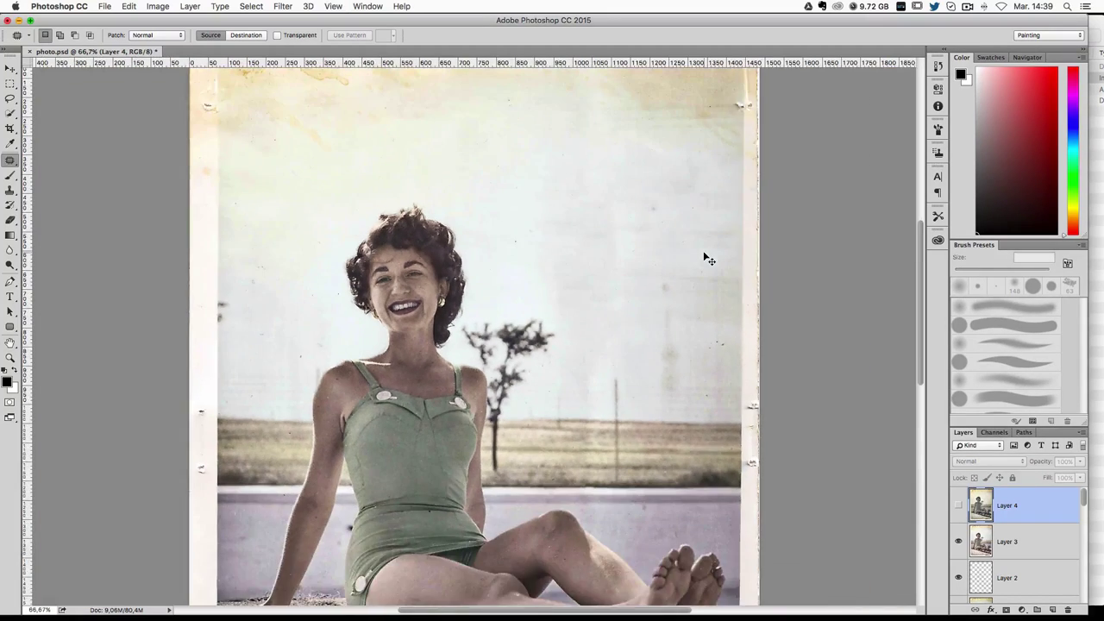
scroll(721, 258, down, 3)
scroll(721, 258, down, 2)
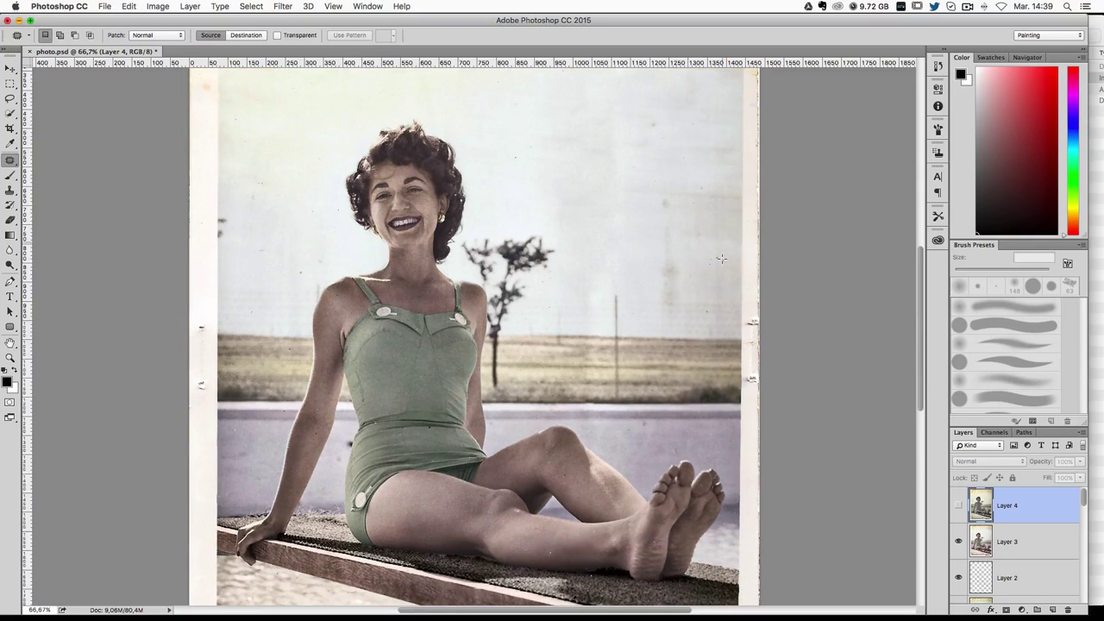
scroll(721, 258, up, 1)
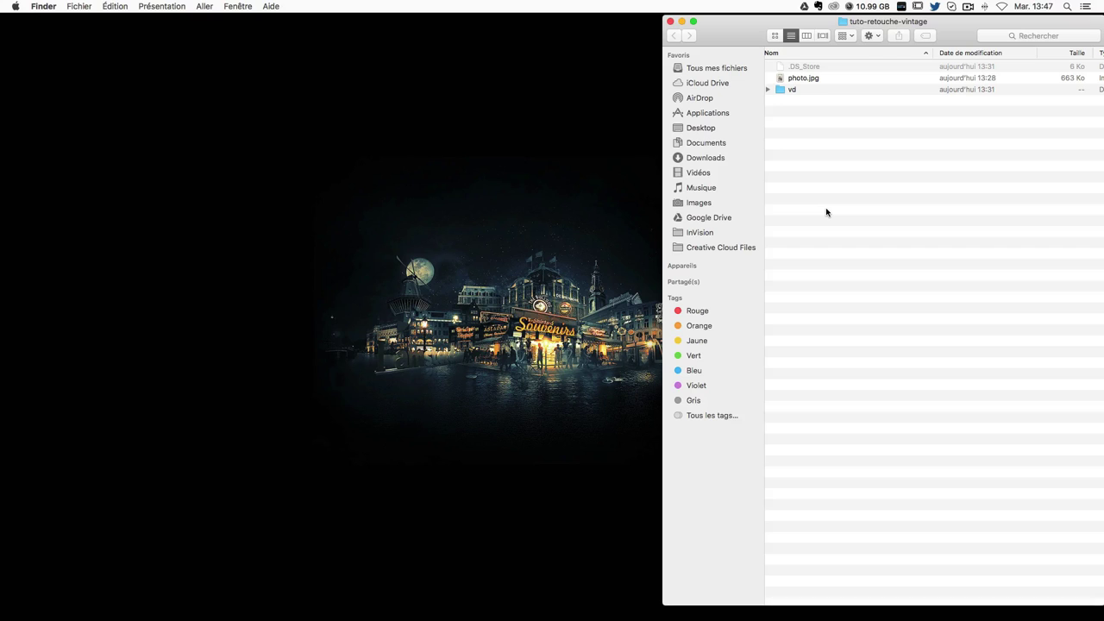
Step: Open photo.jpg from Finder with Open With > Photoshop CC
click(808, 81)
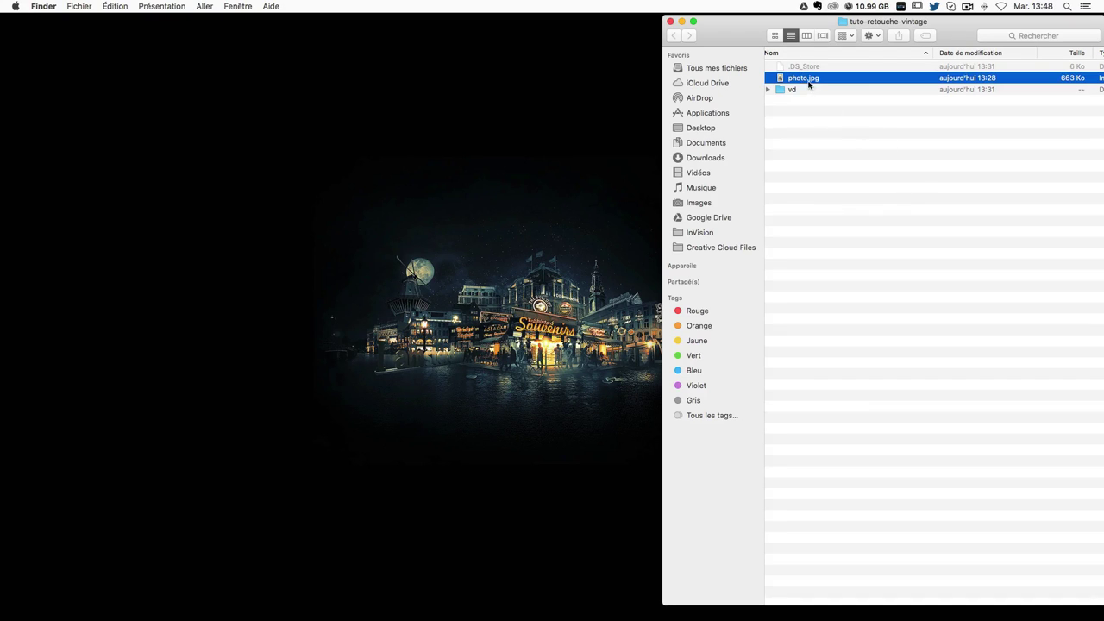
right_click(792, 81)
mouse_move(825, 96)
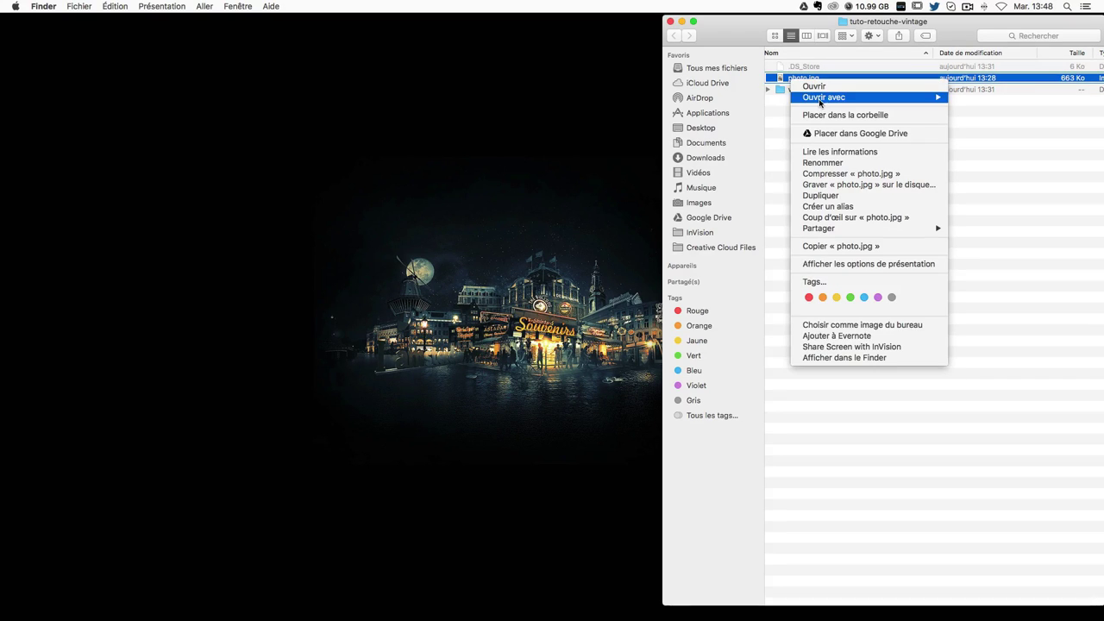
click(660, 141)
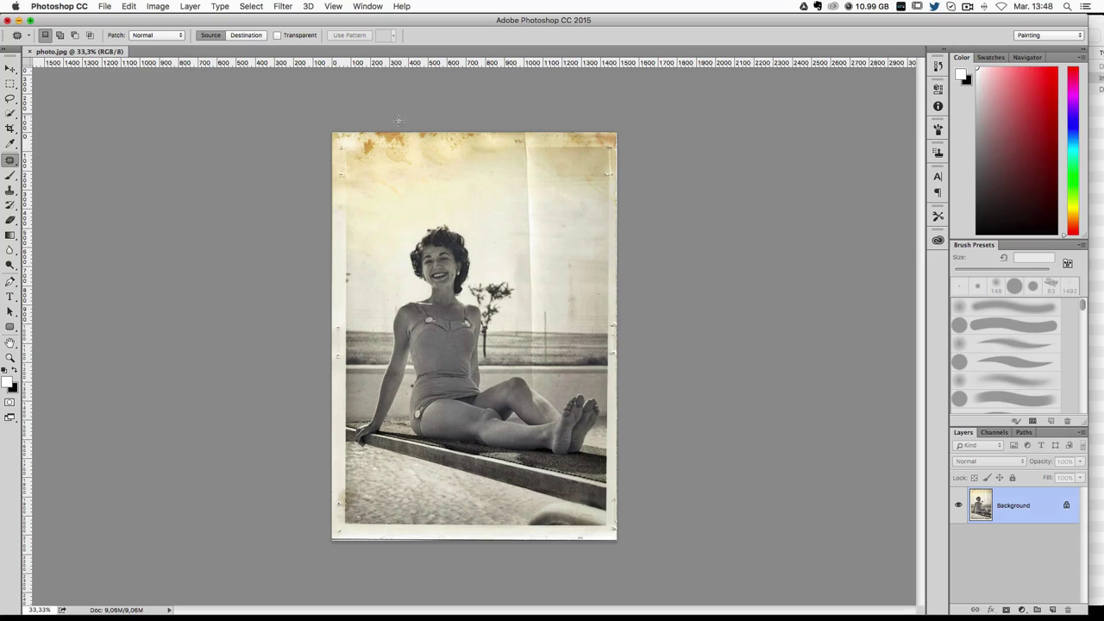
key(ctrl+plus)
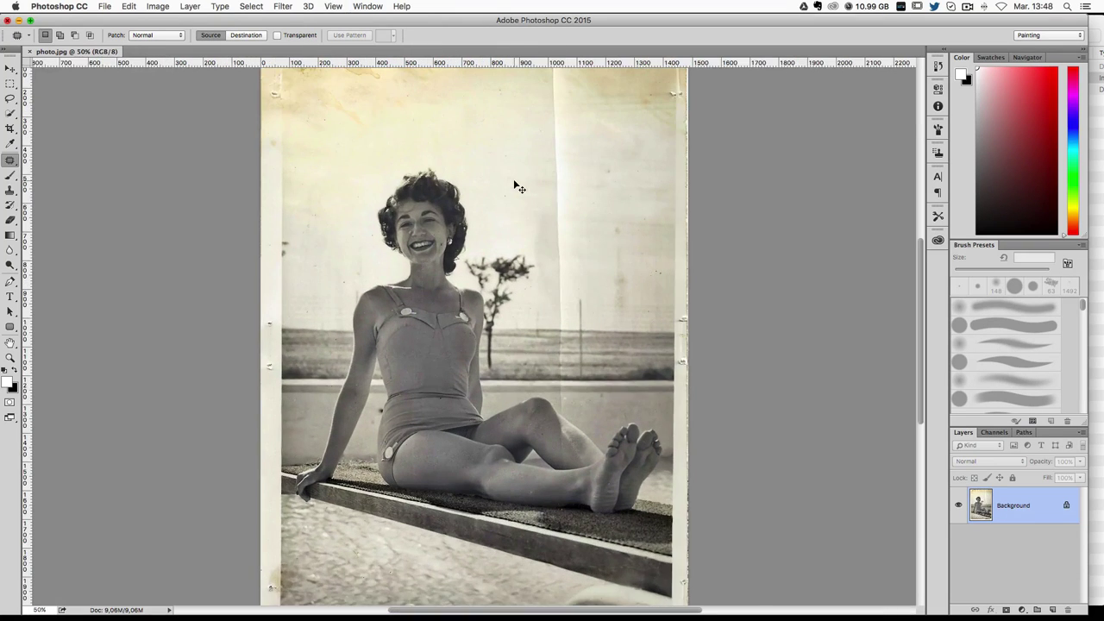
key(ctrl+plus)
mouse_move(506, 167)
mouse_down()
mouse_move(451, 370)
mouse_move(436, 320)
mouse_move(464, 275)
mouse_up()
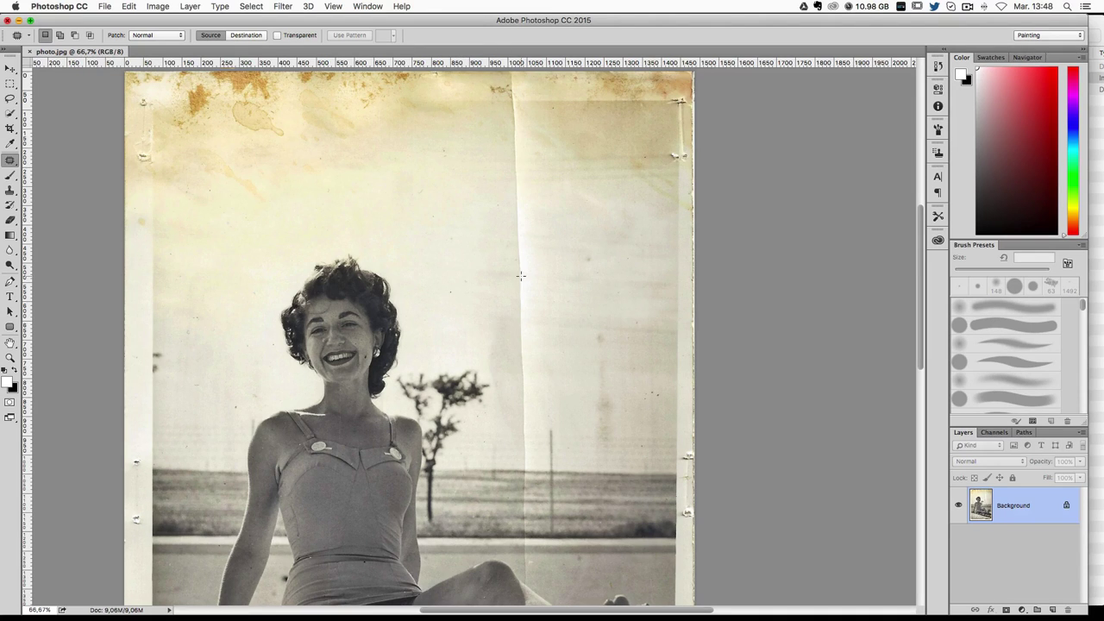
scroll(475, 173, down, 4)
scroll(501, 216, up, 4)
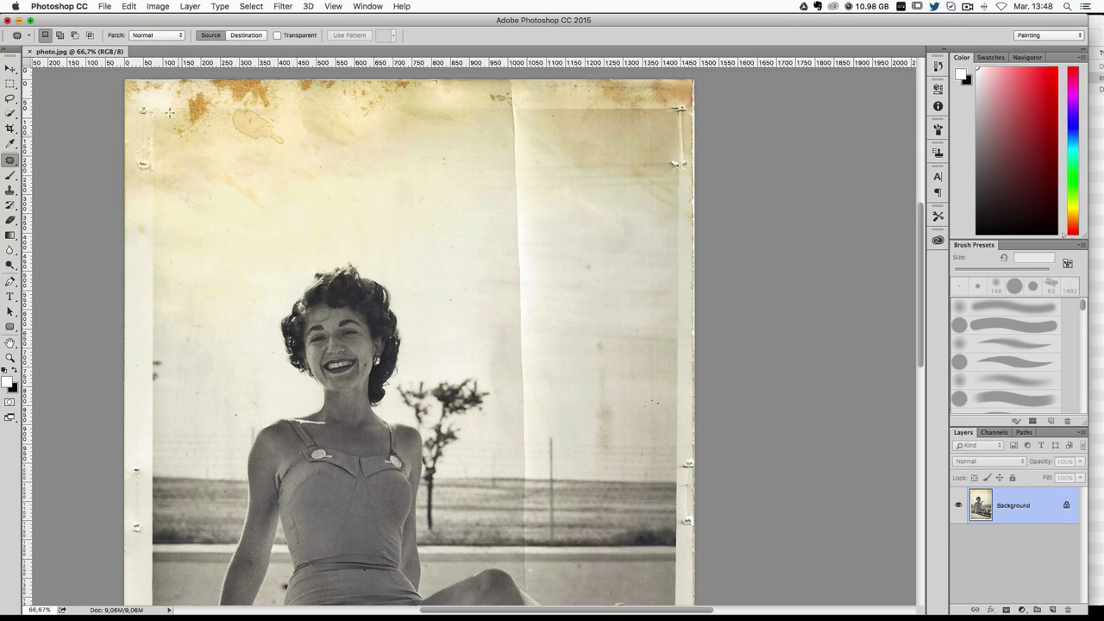
scroll(397, 311, left, 2)
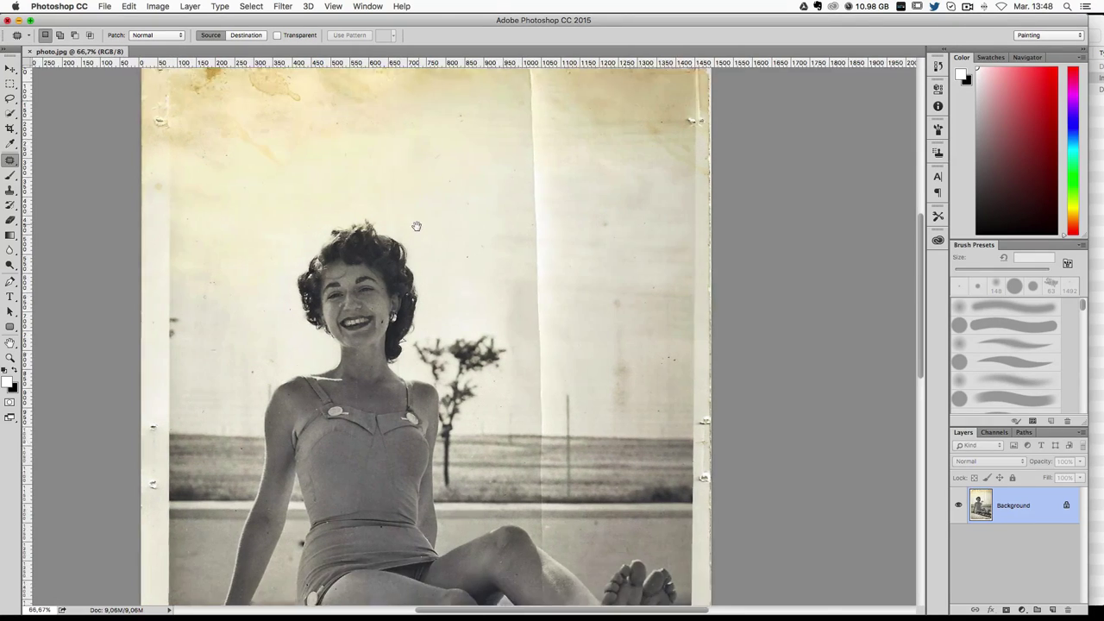
scroll(406, 259, down, 4)
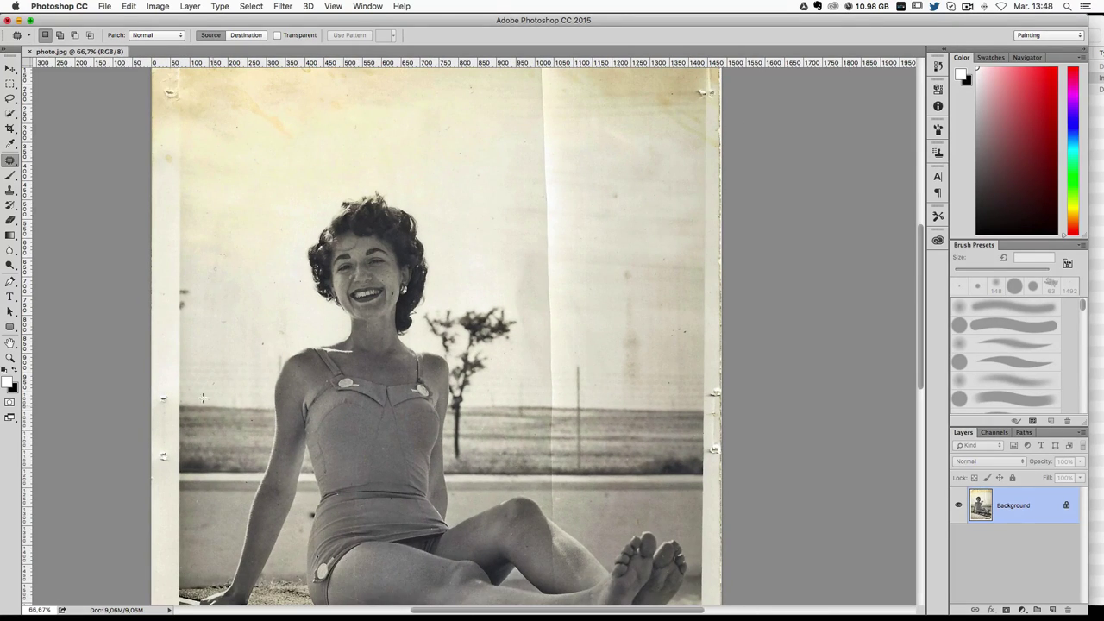
scroll(556, 268, up, 2)
scroll(565, 264, up, 4)
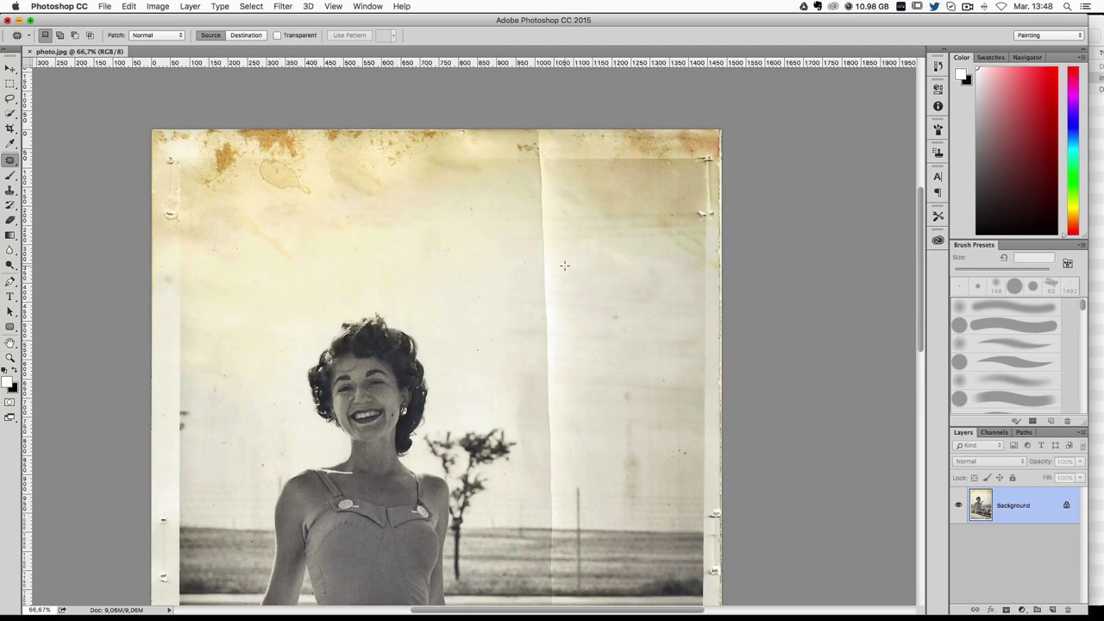
key(super+plus)
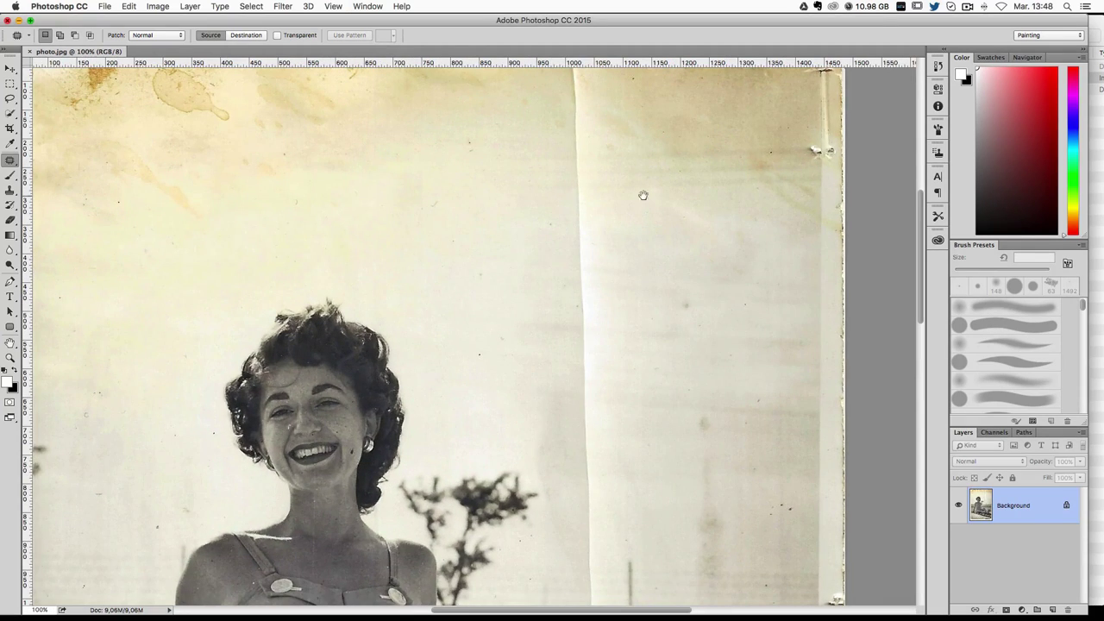
mouse_move(643, 192)
mouse_down()
mouse_move(692, 281)
mouse_move(698, 259)
mouse_up()
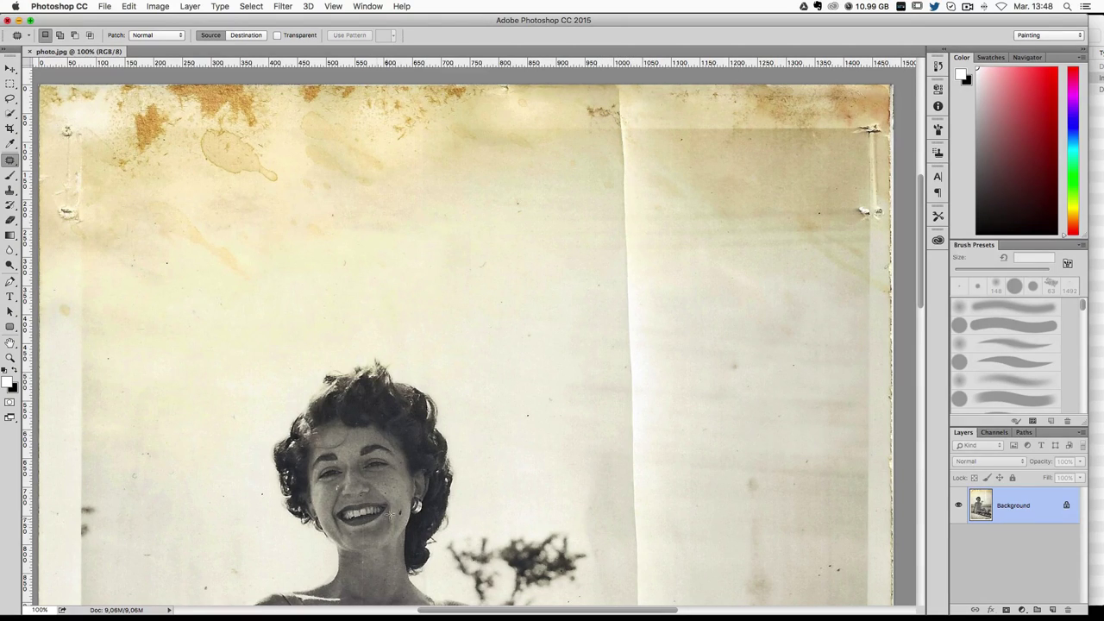
Step: Patch the top of the vertical sky crease with clean paper to its right, then outline the remainder
click(9, 159)
mouse_move(618, 100)
mouse_down()
mouse_move(627, 326)
mouse_move(619, 87)
mouse_up()
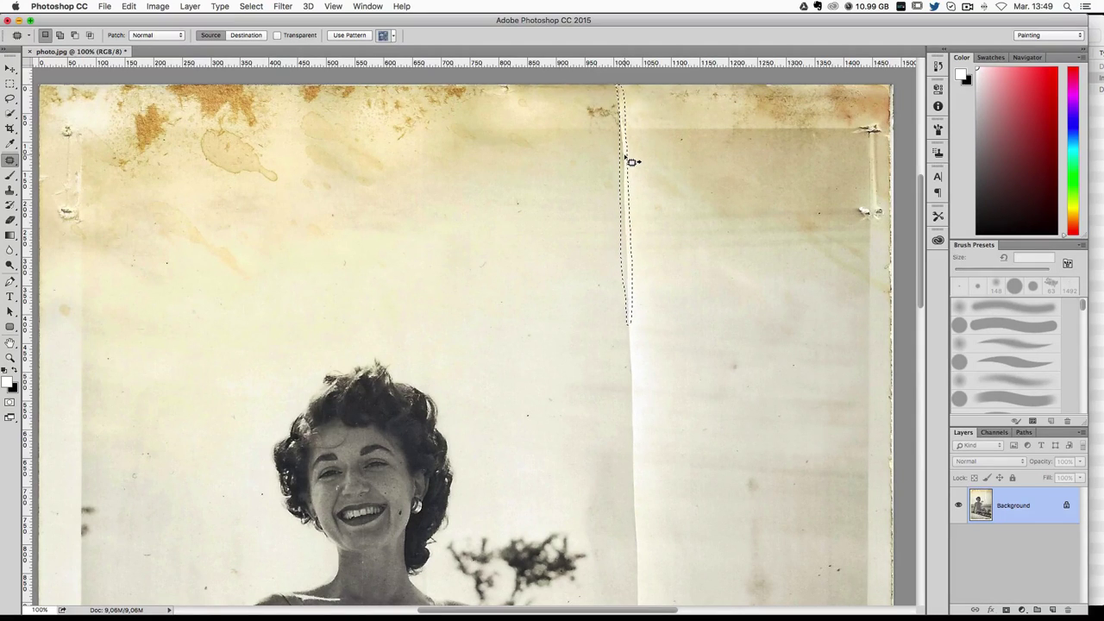
drag(630, 161, 638, 160)
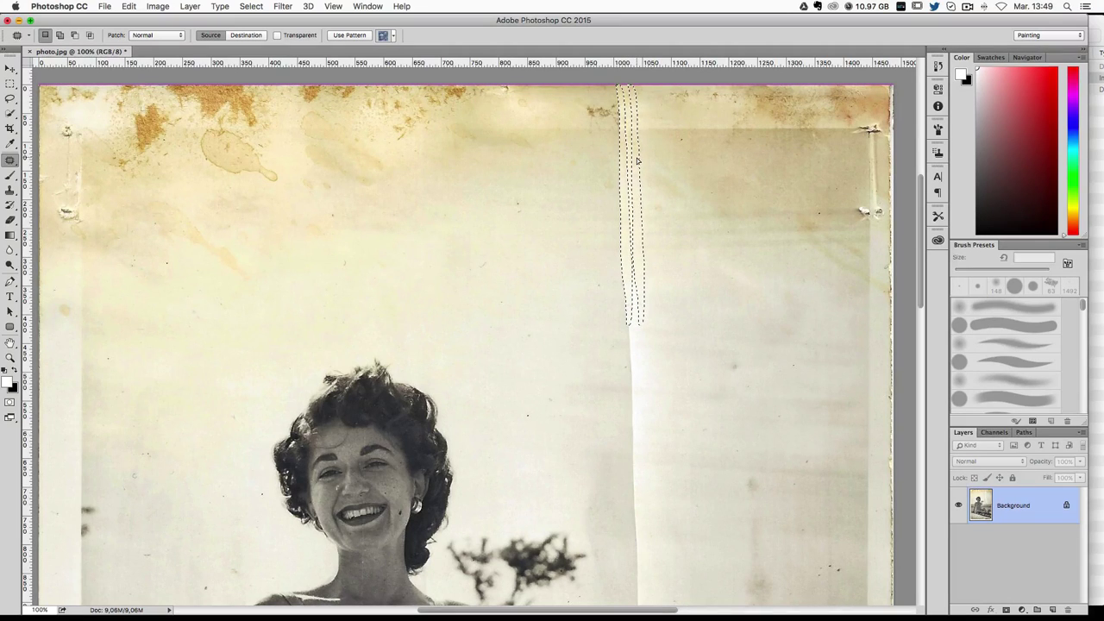
drag(638, 159, 640, 161)
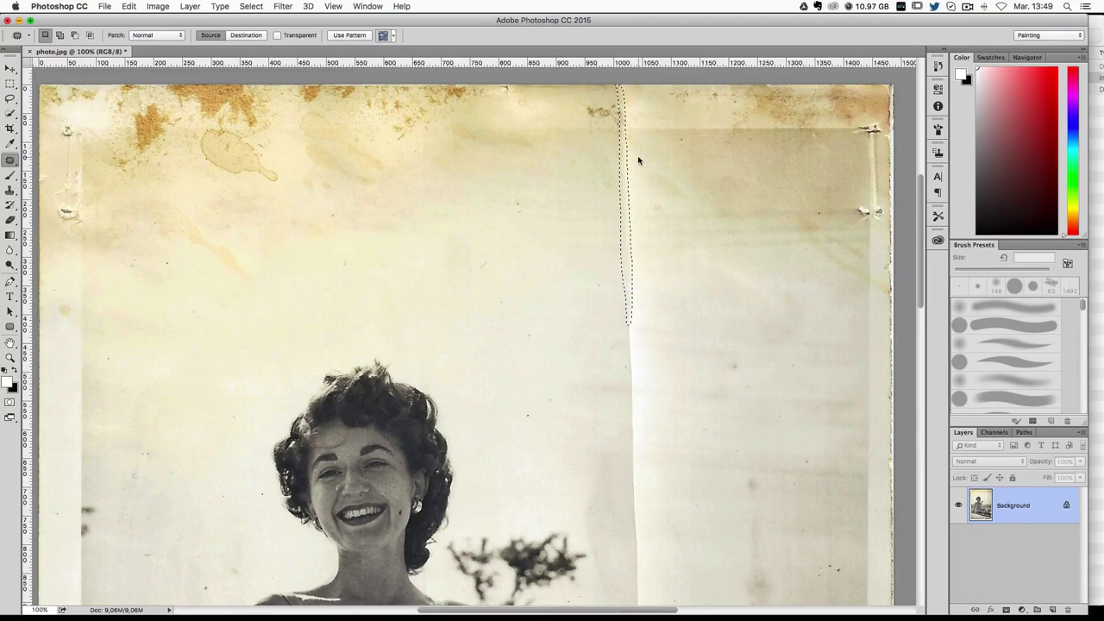
drag(639, 160, 637, 156)
key(super+d)
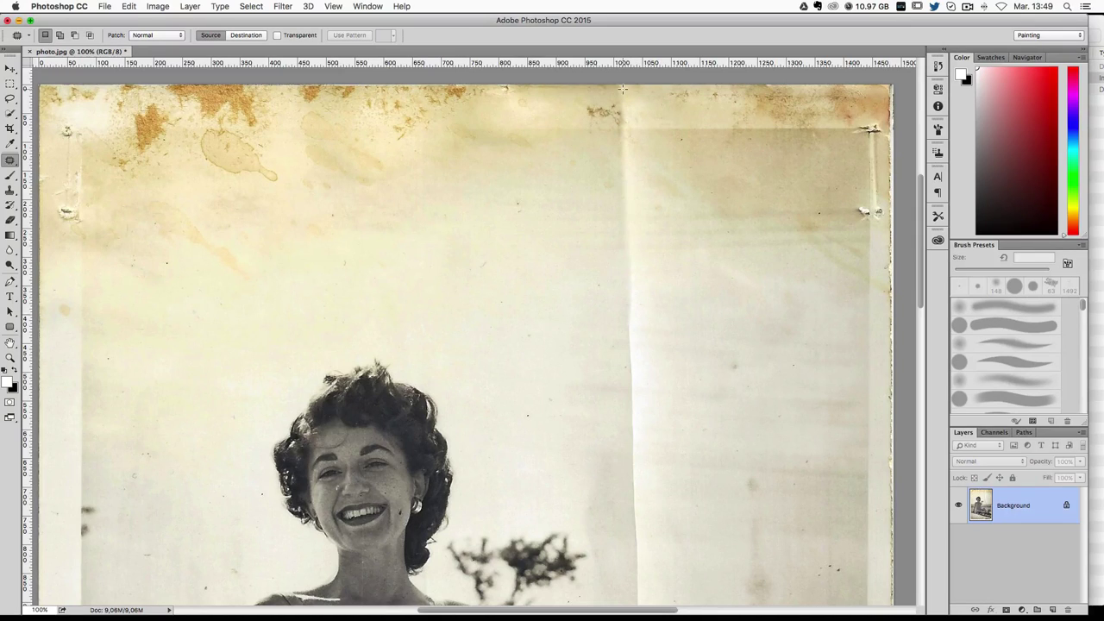
mouse_move(616, 81)
mouse_down()
mouse_move(629, 341)
mouse_move(640, 237)
mouse_move(630, 97)
mouse_move(617, 81)
mouse_up()
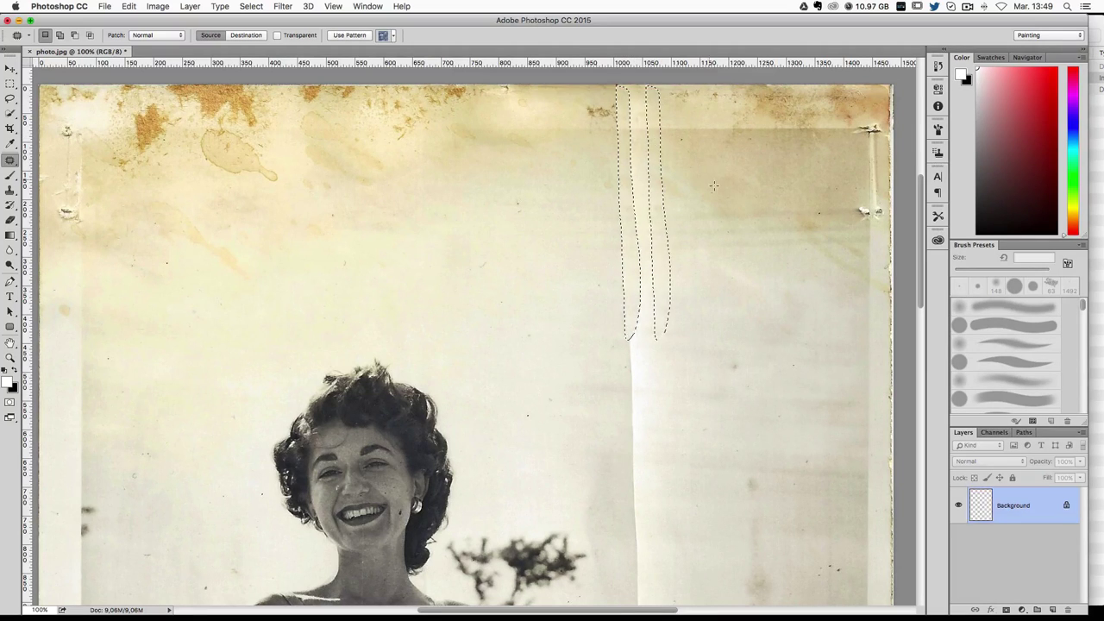
Step: Patch the crease lower in the sky with clean paper to its right
key(ctrl+d)
mouse_move(668, 284)
mouse_down()
mouse_move(663, 239)
mouse_move(617, 319)
mouse_up()
drag(620, 445, 630, 254)
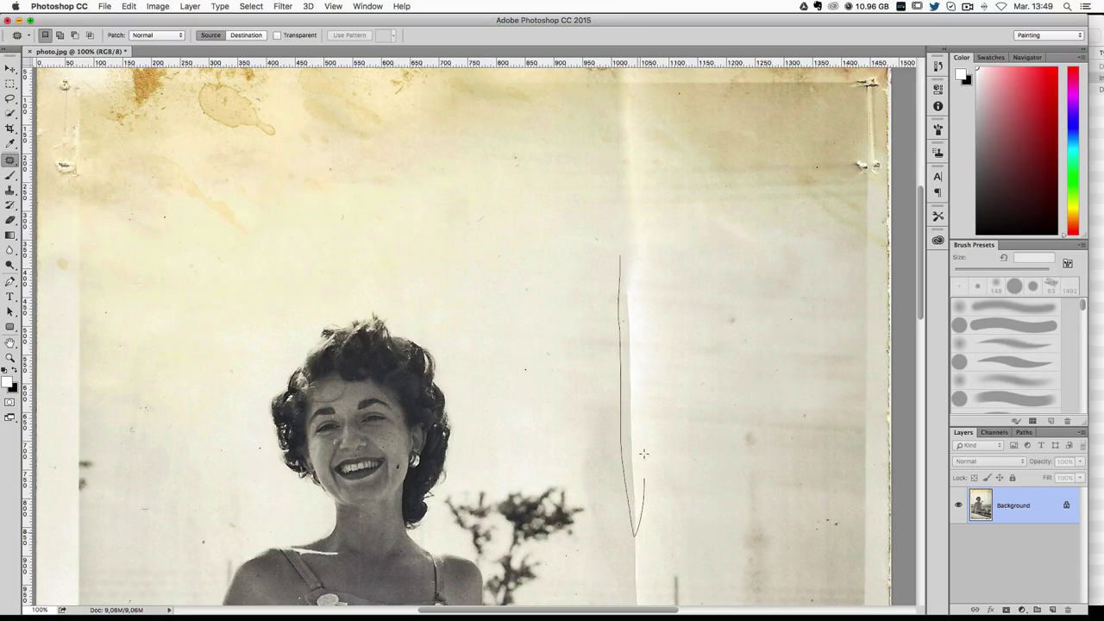
mouse_move(636, 320)
mouse_down()
mouse_move(678, 314)
mouse_move(662, 191)
mouse_up()
key(ctrl+d)
Step: Patch the second sky scratch with clean sky up and to its left
mouse_move(619, 245)
mouse_down()
mouse_move(642, 266)
mouse_move(634, 340)
mouse_up()
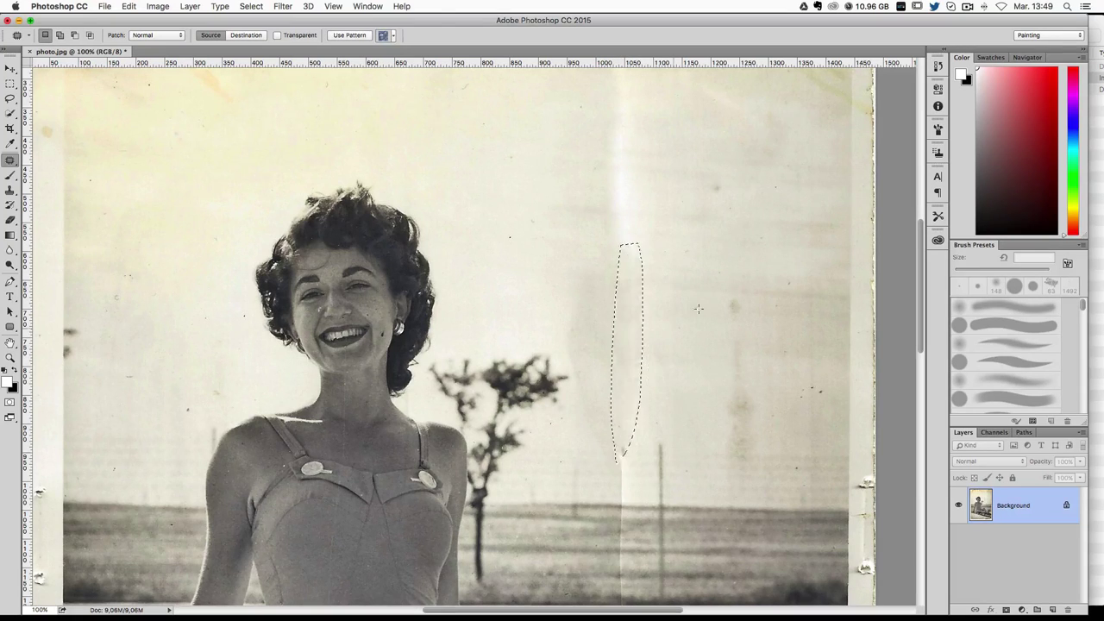
drag(648, 186, 649, 325)
mouse_move(616, 257)
mouse_down()
mouse_move(609, 405)
mouse_move(616, 259)
mouse_up()
drag(615, 323, 564, 294)
key(ctrl+d)
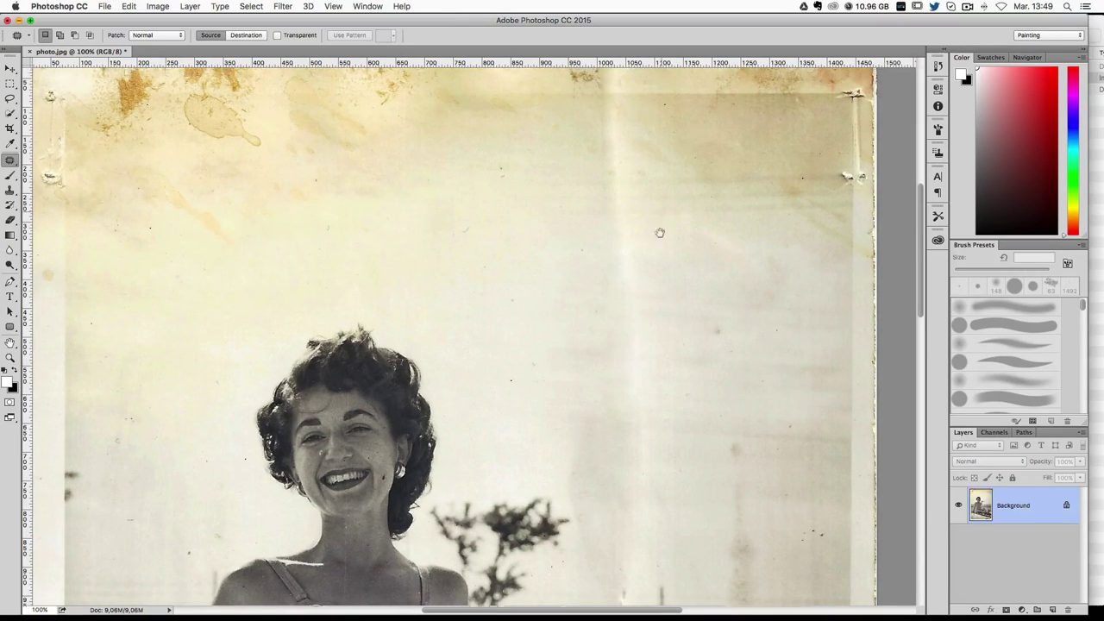
scroll(642, 264, down, 5)
key(ctrl+r)
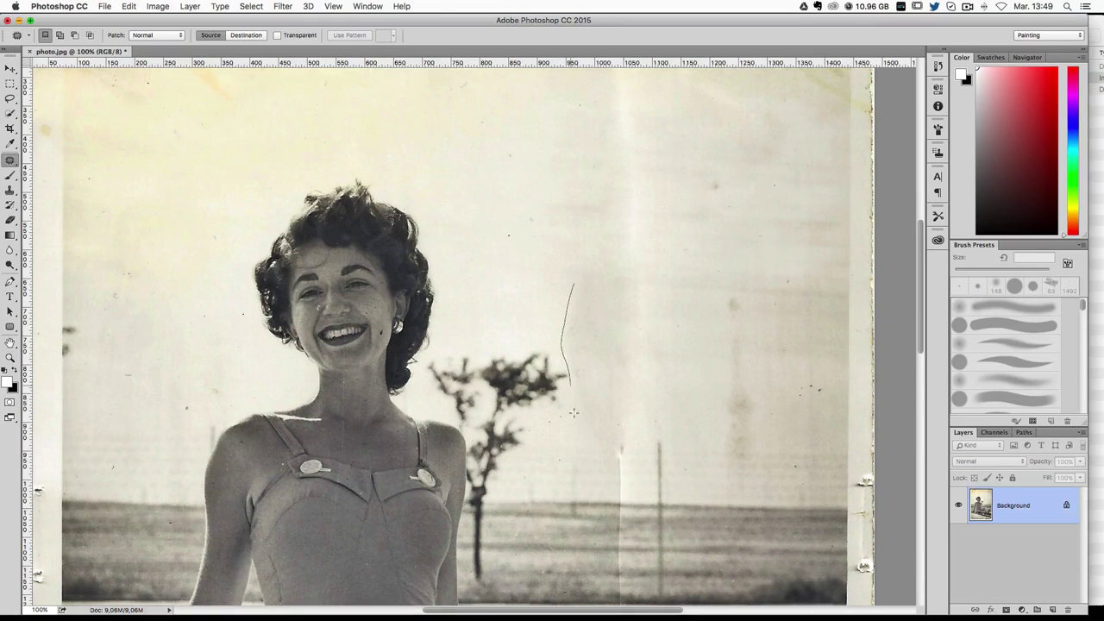
Step: Patch two more vertical sky scratches with the clean sky beside them
drag(573, 413, 575, 285)
drag(589, 350, 683, 335)
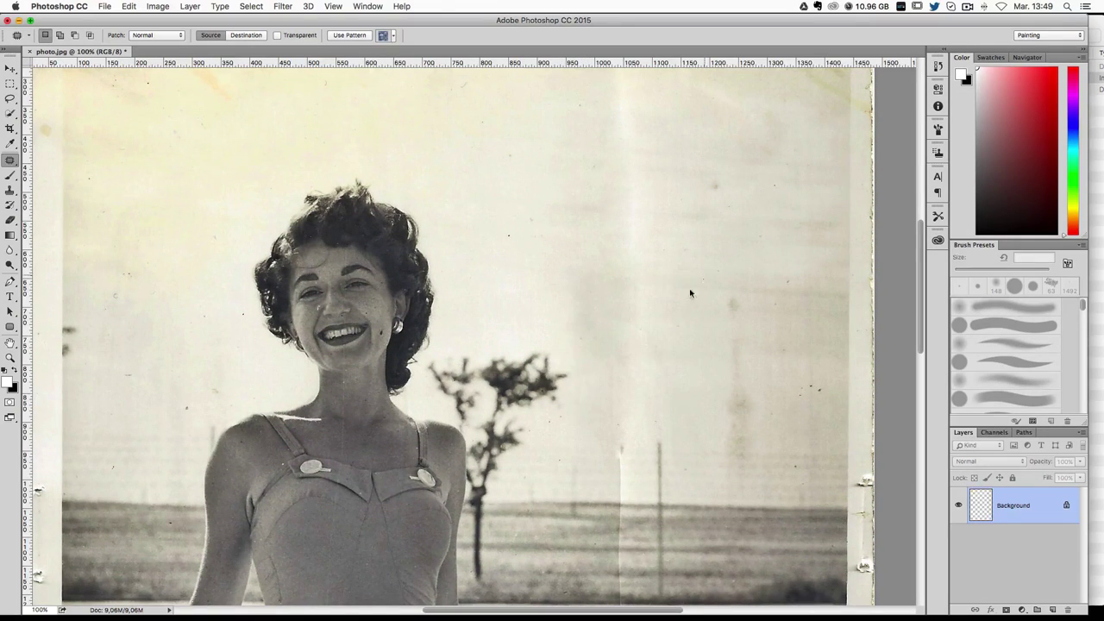
scroll(656, 267, down, 2)
scroll(631, 256, down, 2)
scroll(604, 216, up, 1)
mouse_move(551, 134)
mouse_down()
mouse_move(555, 260)
mouse_move(594, 123)
mouse_up()
drag(587, 187, 679, 178)
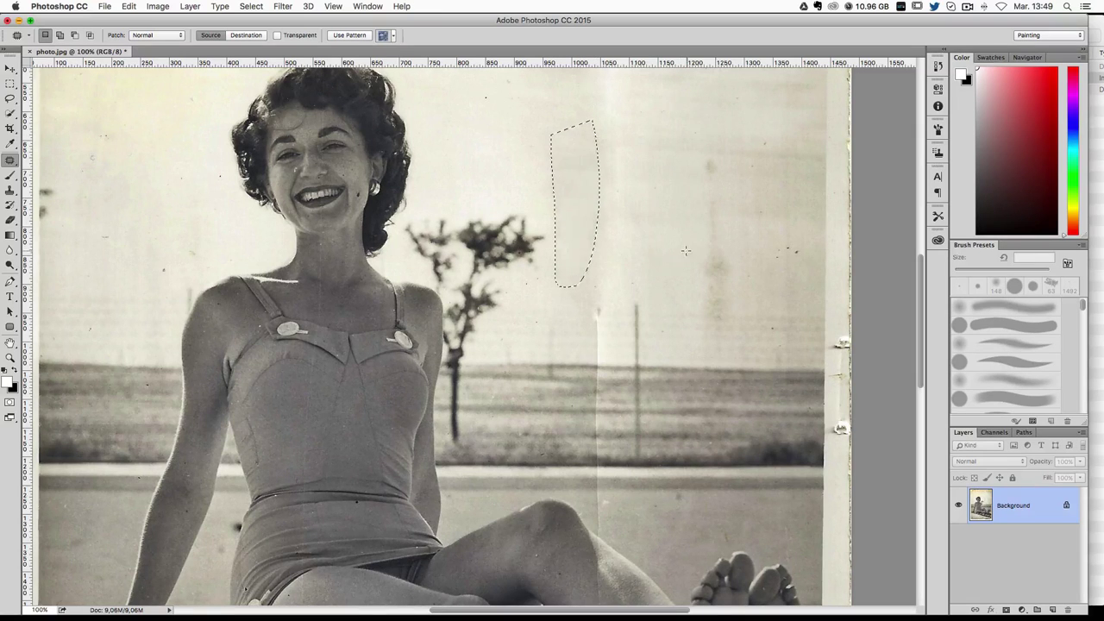
Step: Patch the vertical scratch crossing the field with surrounding sky and grass
key(super+d)
scroll(614, 298, down, 3)
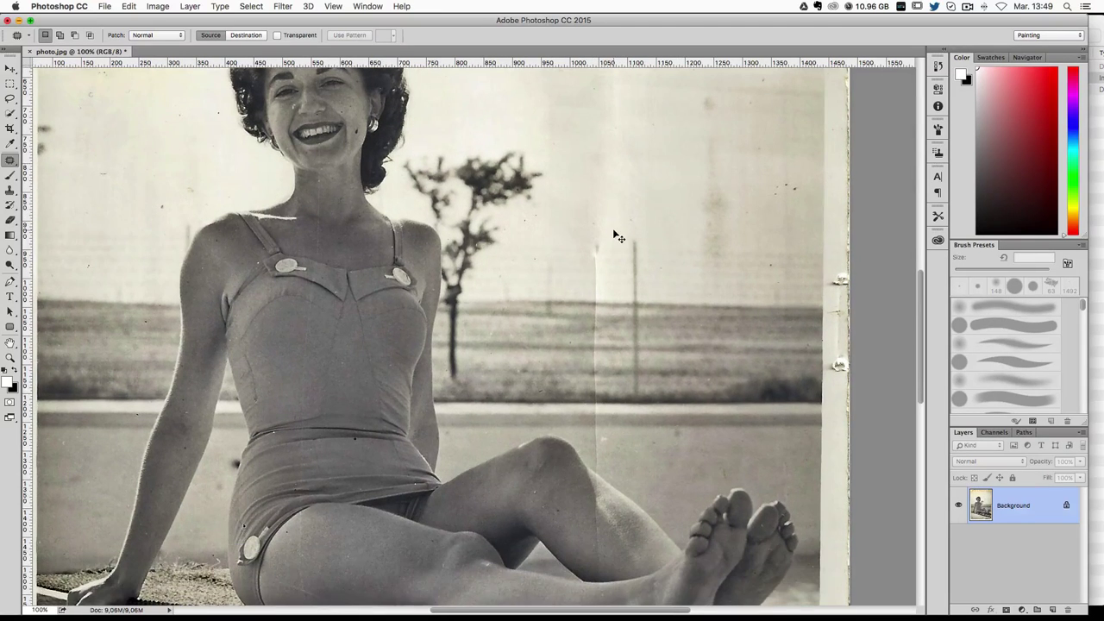
key(super+plus)
key(super+minus)
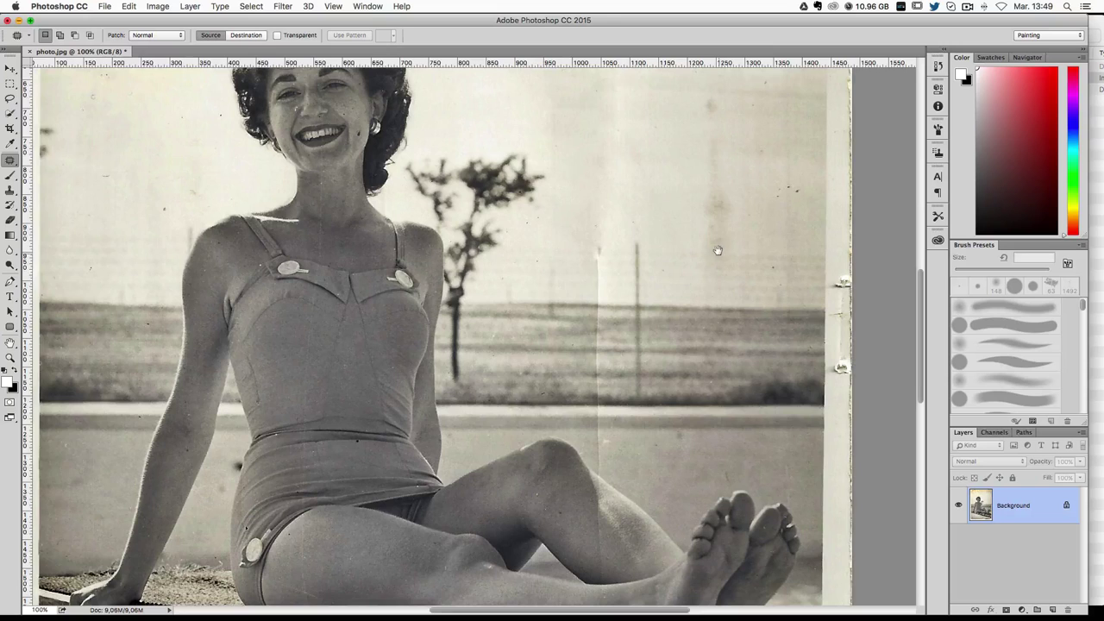
drag(717, 249, 648, 230)
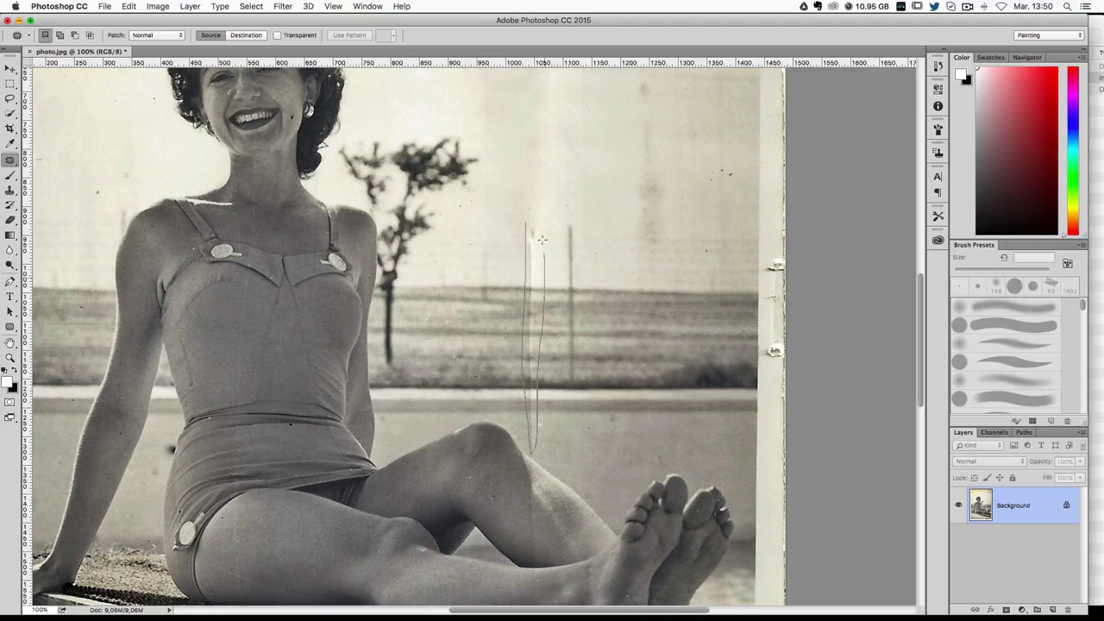
mouse_move(543, 267)
mouse_down()
mouse_move(560, 256)
mouse_move(563, 268)
mouse_up()
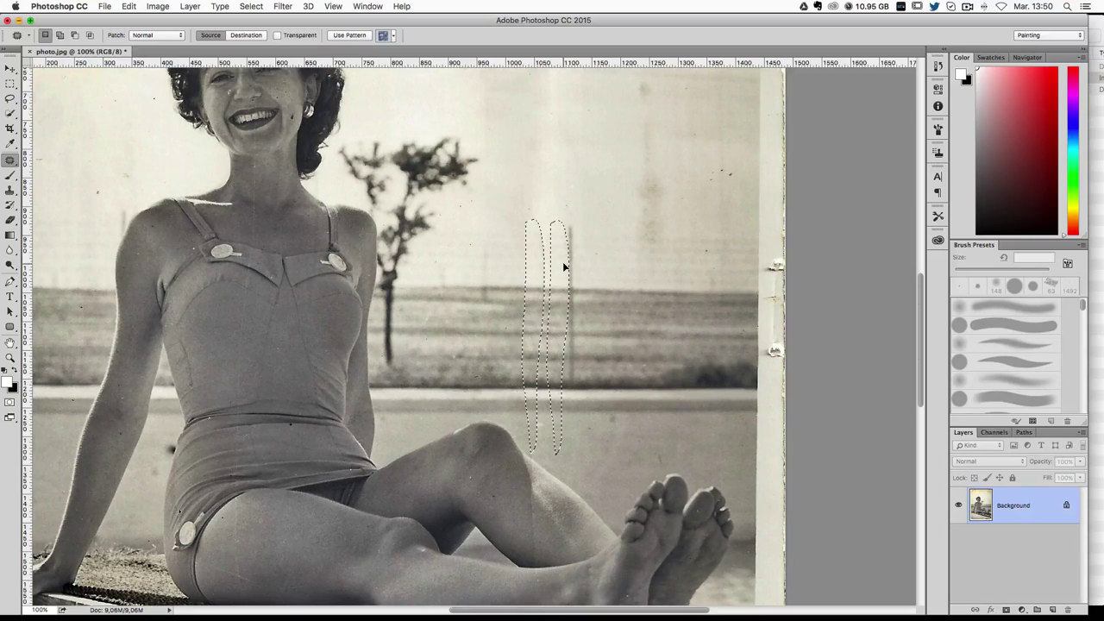
drag(562, 261, 545, 274)
key(ctrl+d)
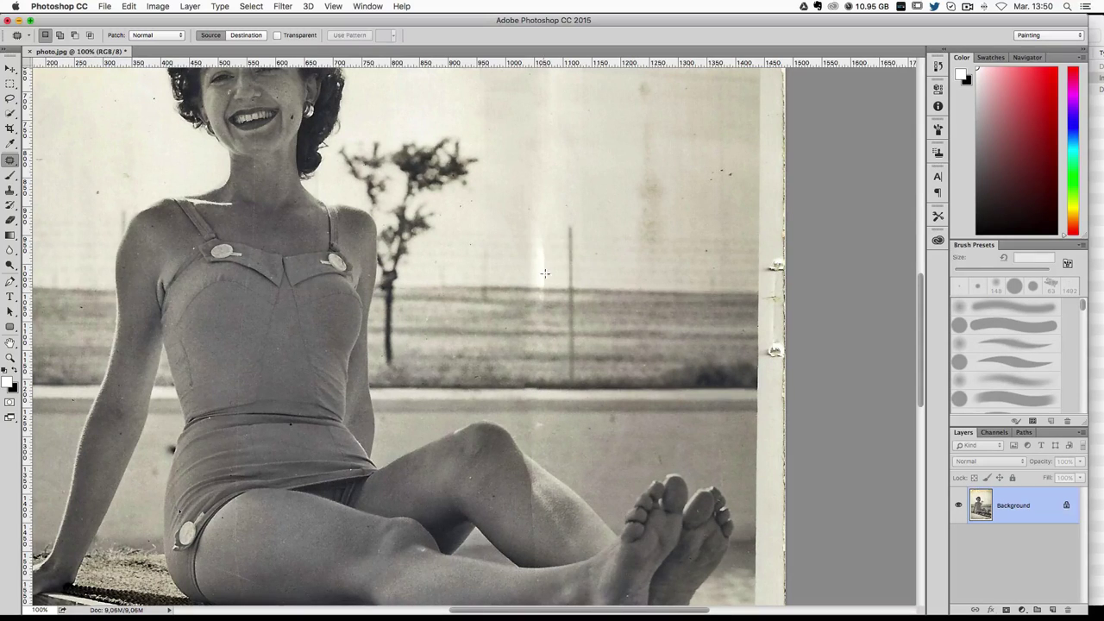
Step: Patch another scratch beside the fence pole and move the view toward her legs
mouse_move(533, 233)
mouse_down()
mouse_move(528, 272)
mouse_move(549, 272)
mouse_move(540, 234)
mouse_move(509, 259)
mouse_up()
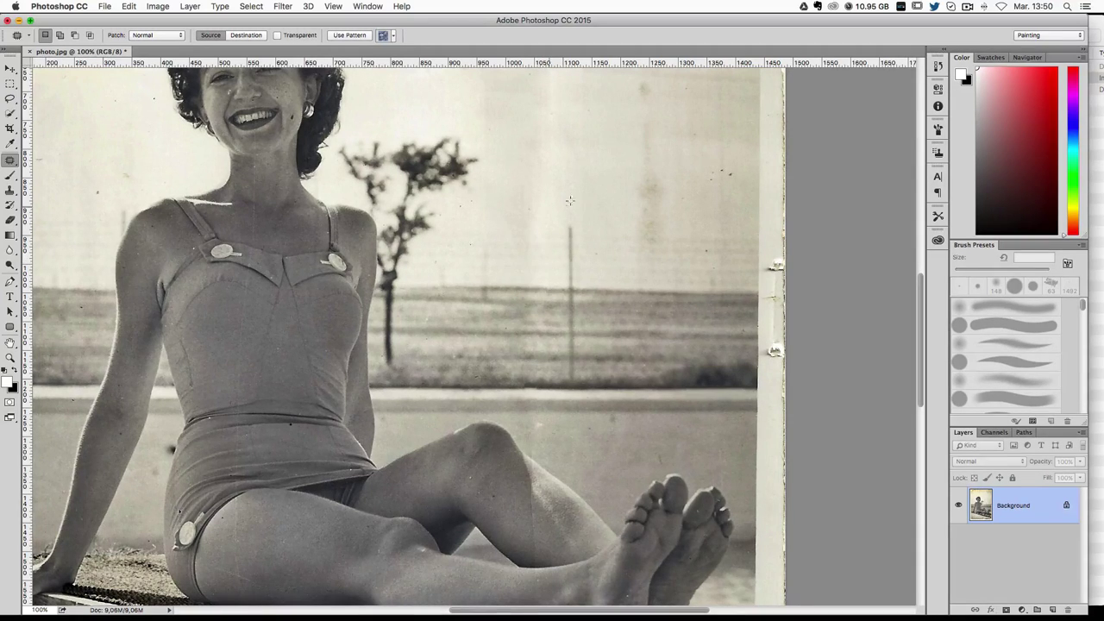
key(ctrl+d)
drag(578, 342, 579, 253)
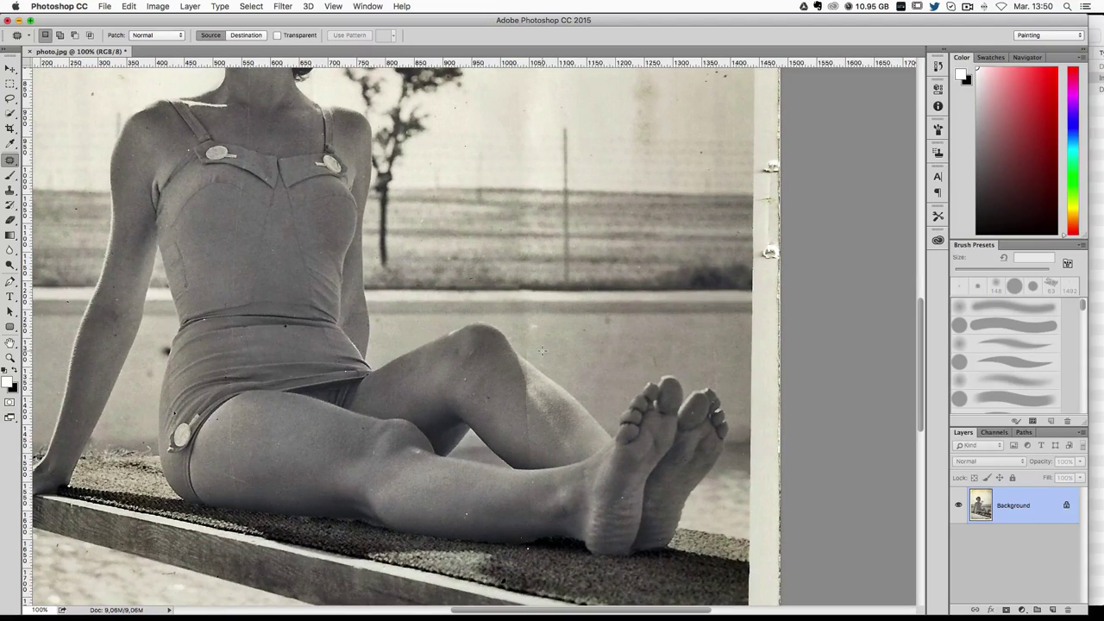
Step: Patch the scratches below the knee and down the thigh with clean skin
scroll(543, 351, up, 3)
scroll(543, 349, up, 1)
scroll(539, 345, up, 1)
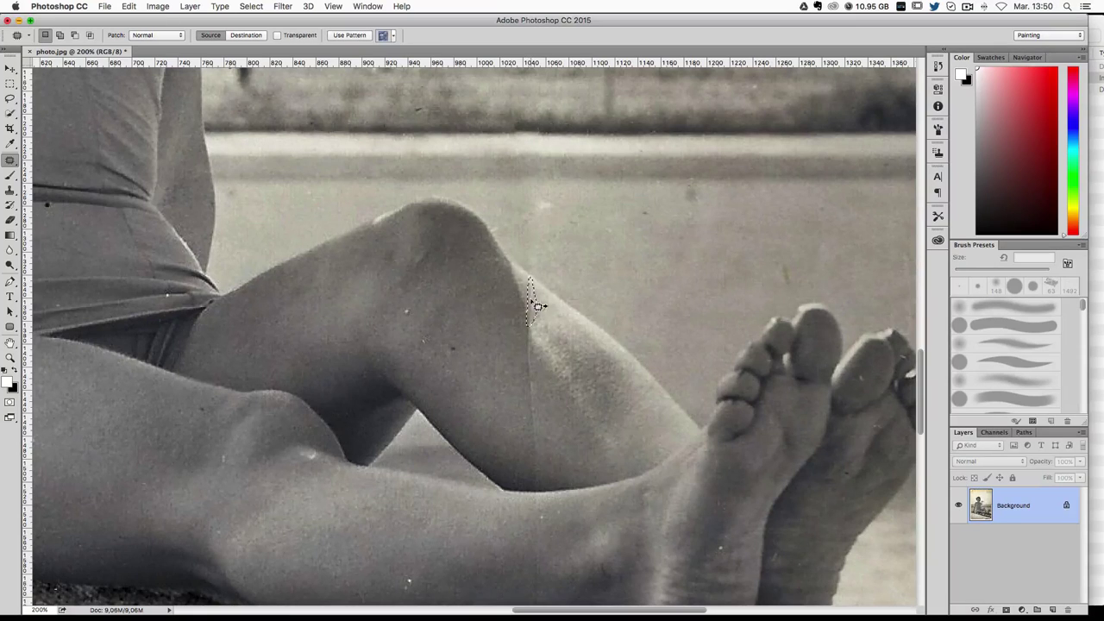
mouse_move(531, 279)
mouse_down()
mouse_move(549, 324)
mouse_move(544, 273)
mouse_up()
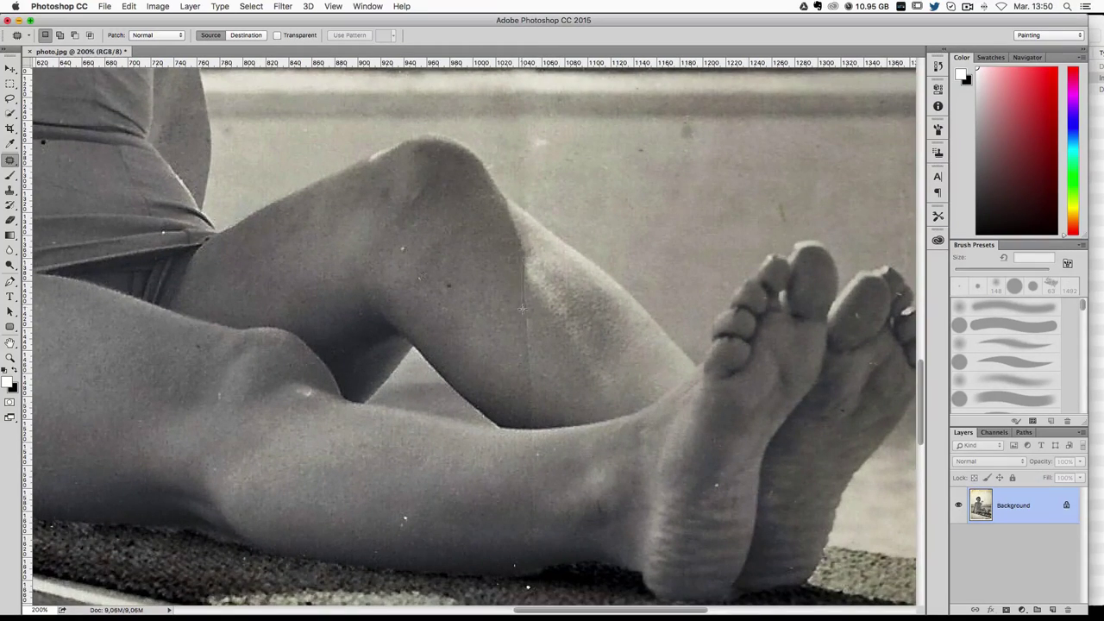
drag(529, 261, 538, 301)
drag(530, 416, 534, 375)
mouse_move(524, 323)
mouse_down()
mouse_move(521, 307)
mouse_move(545, 335)
mouse_up()
key(ctrl+d)
Step: Patch the thin scratch on the lower leg and outline the shin scratch
scroll(548, 348, down, 5)
mouse_move(516, 204)
mouse_down()
mouse_move(524, 249)
mouse_move(511, 255)
mouse_up()
key(ctrl+d)
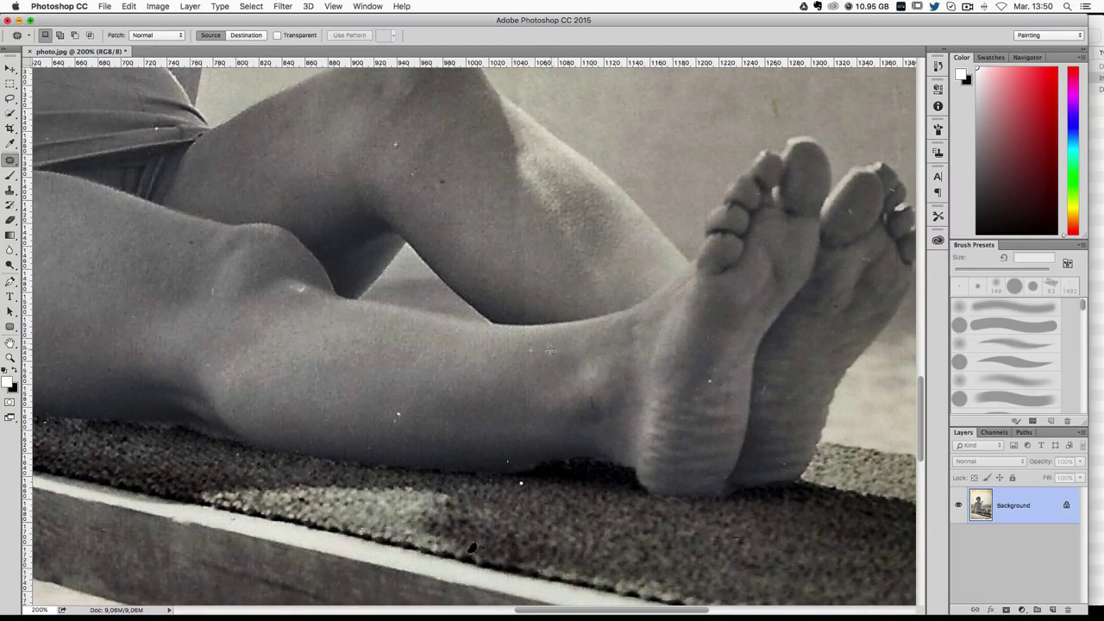
scroll(549, 349, down, 3)
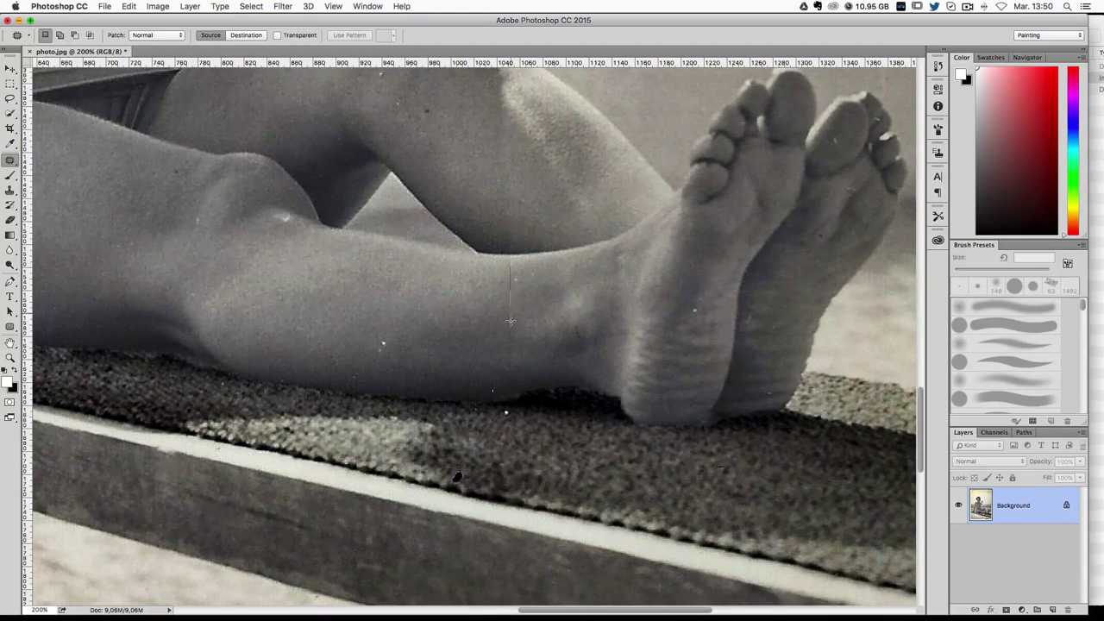
mouse_move(511, 369)
mouse_down()
mouse_move(517, 323)
mouse_move(578, 427)
mouse_up()
Step: Pan up to the face and patch the blemishes near the eyebrow and above the lip
scroll(579, 427, up, 3)
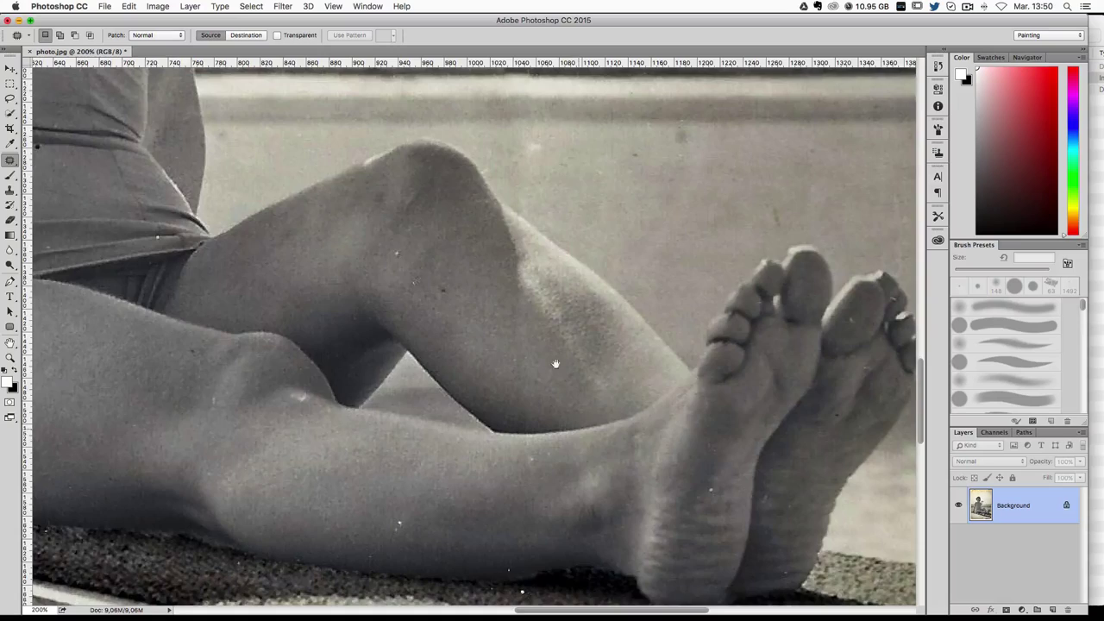
scroll(555, 365, up, 3)
scroll(604, 439, up, 4)
scroll(702, 439, up, 4)
key(super+r)
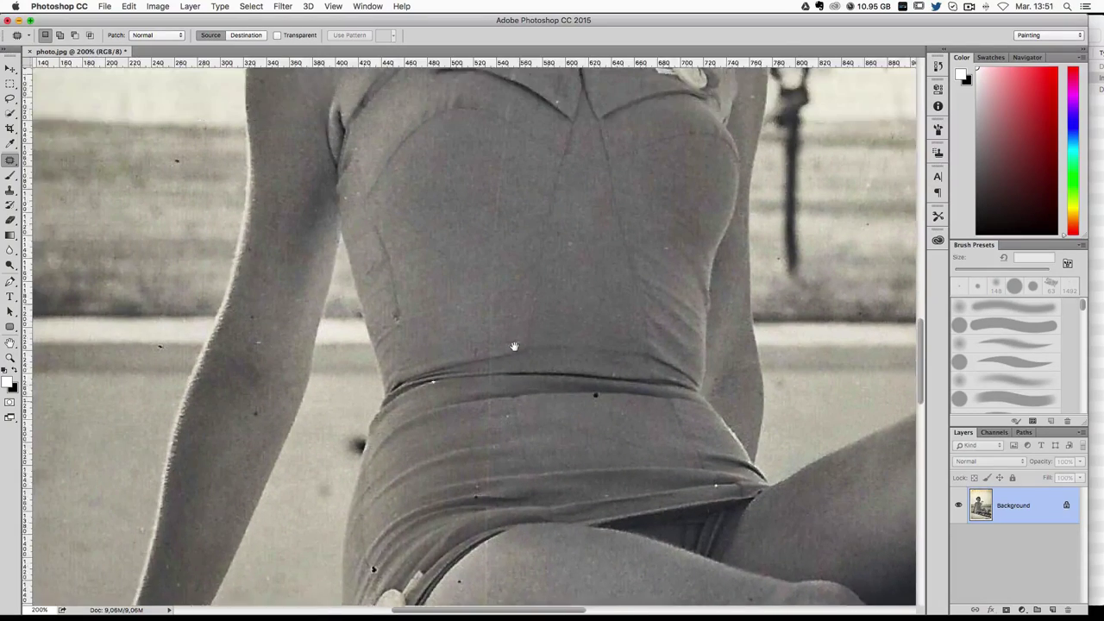
scroll(515, 347, up, 5)
scroll(530, 399, up, 5)
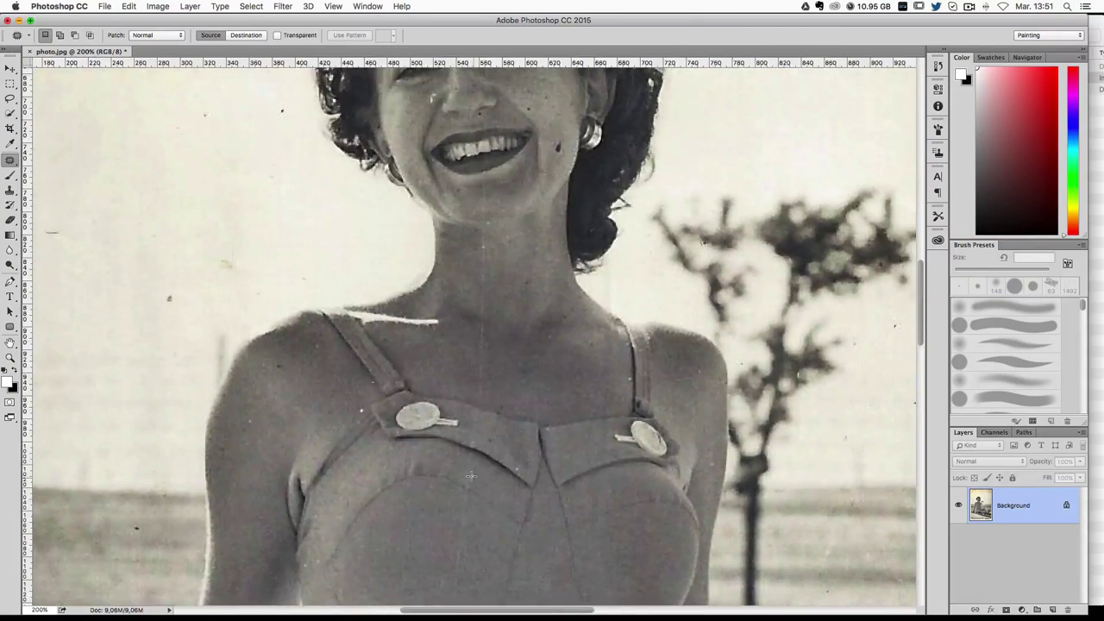
scroll(496, 107, up, 5)
scroll(498, 120, up, 2)
scroll(499, 135, up, 1)
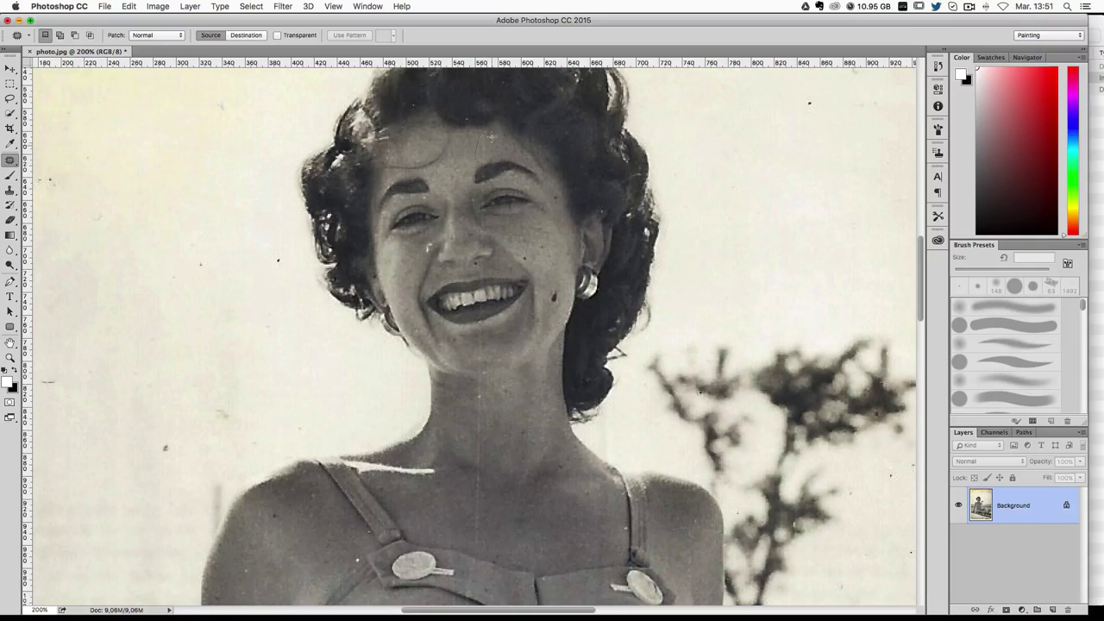
mouse_move(492, 137)
mouse_down()
mouse_move(492, 164)
mouse_move(462, 148)
mouse_move(492, 171)
mouse_move(491, 193)
mouse_up()
key(super+d)
key(super+d)
mouse_move(480, 263)
mouse_down()
mouse_move(492, 274)
mouse_move(497, 266)
mouse_up()
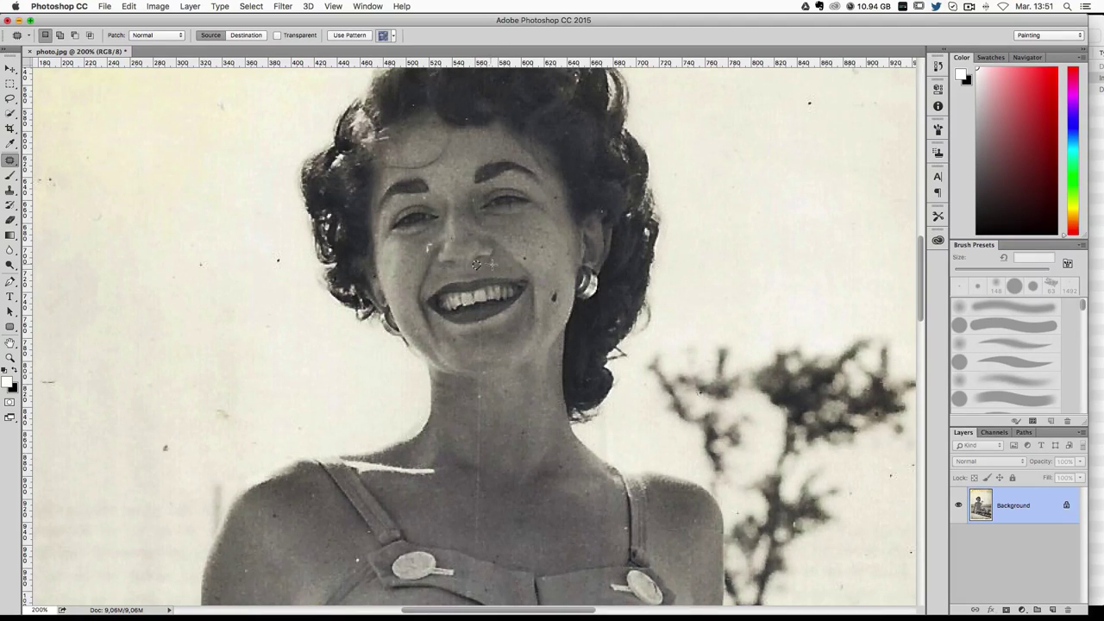
key(super+d)
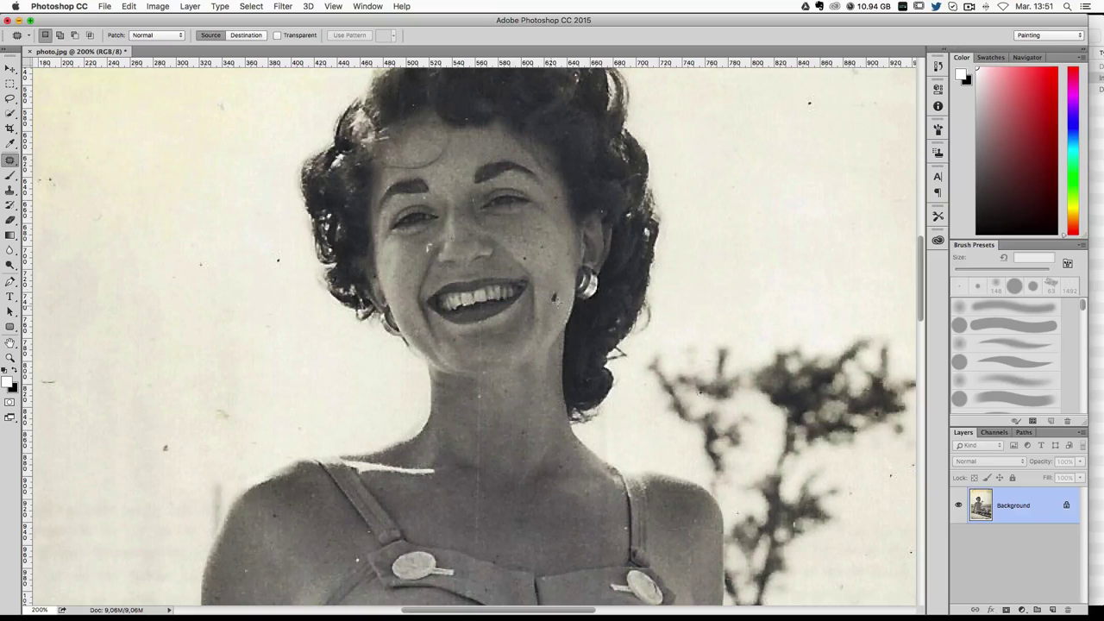
Step: Patch the dark cheek spot and small specks beside the nose with clean skin
mouse_move(557, 288)
mouse_down()
mouse_move(560, 262)
mouse_move(529, 262)
mouse_move(541, 250)
mouse_move(547, 270)
mouse_up()
key(super+d)
key(super+d)
key(super+d)
drag(558, 197, 561, 207)
drag(559, 202, 561, 230)
key(super+d)
mouse_move(429, 247)
mouse_down()
mouse_move(448, 273)
mouse_move(472, 194)
mouse_move(482, 242)
mouse_move(494, 233)
mouse_move(534, 297)
mouse_up()
key(super+d)
key(super+d)
Step: Zoom to 400% and patch the scratch under her lip with neighbouring skin
key(super+plus)
key(super+plus)
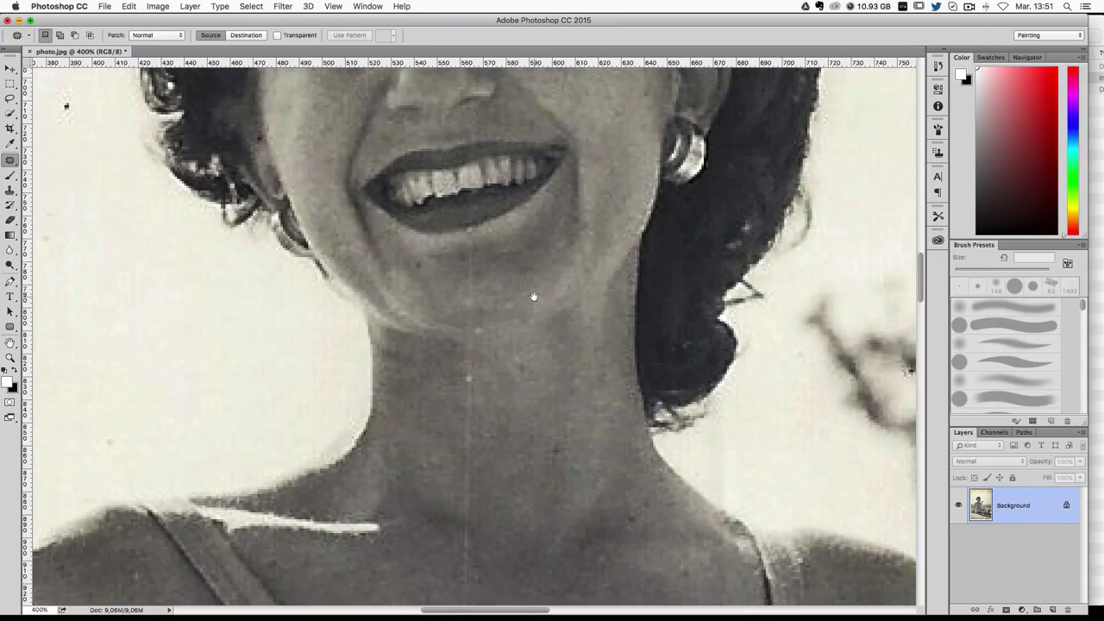
drag(471, 231, 467, 283)
drag(471, 237, 471, 231)
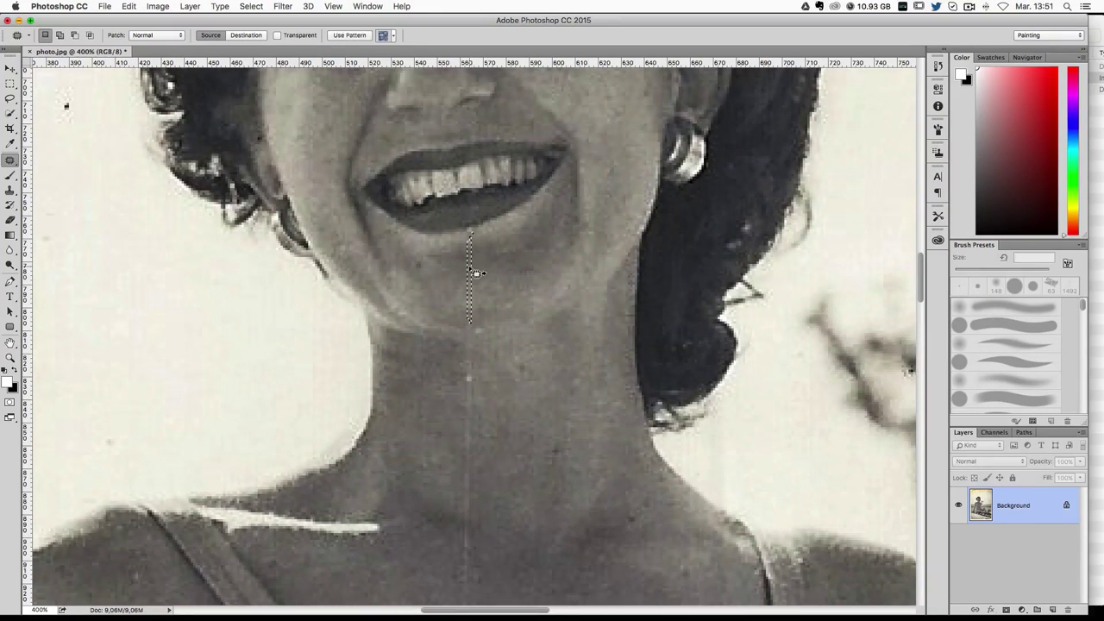
drag(468, 276, 486, 291)
key(super+d)
Step: Patch the scratch running down her neck, then bring up the Filter menu
drag(490, 334, 488, 246)
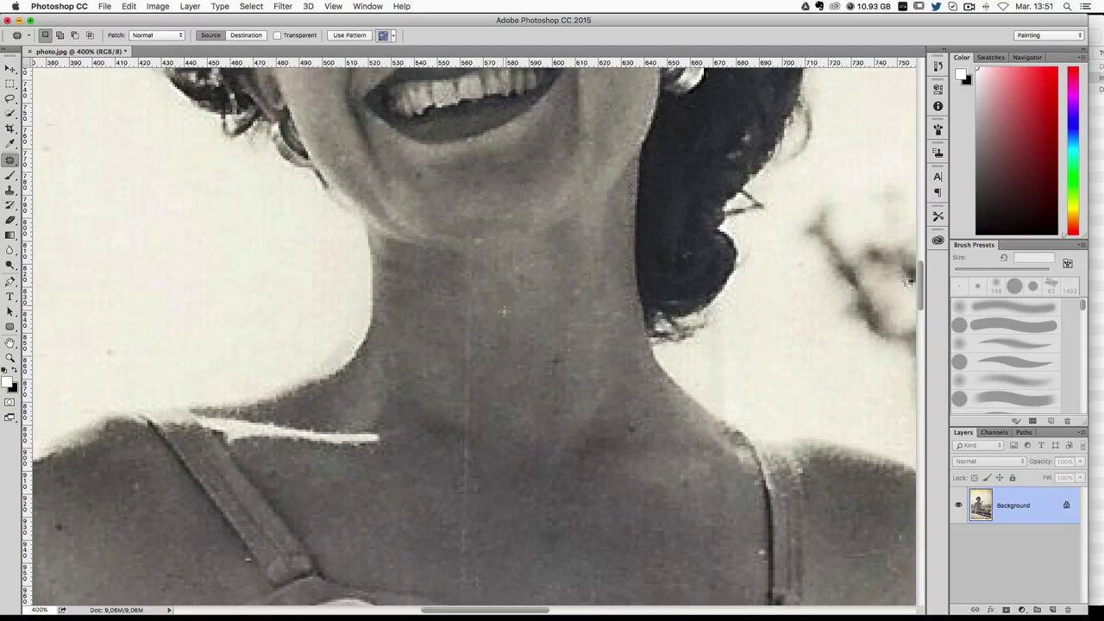
drag(473, 295, 464, 185)
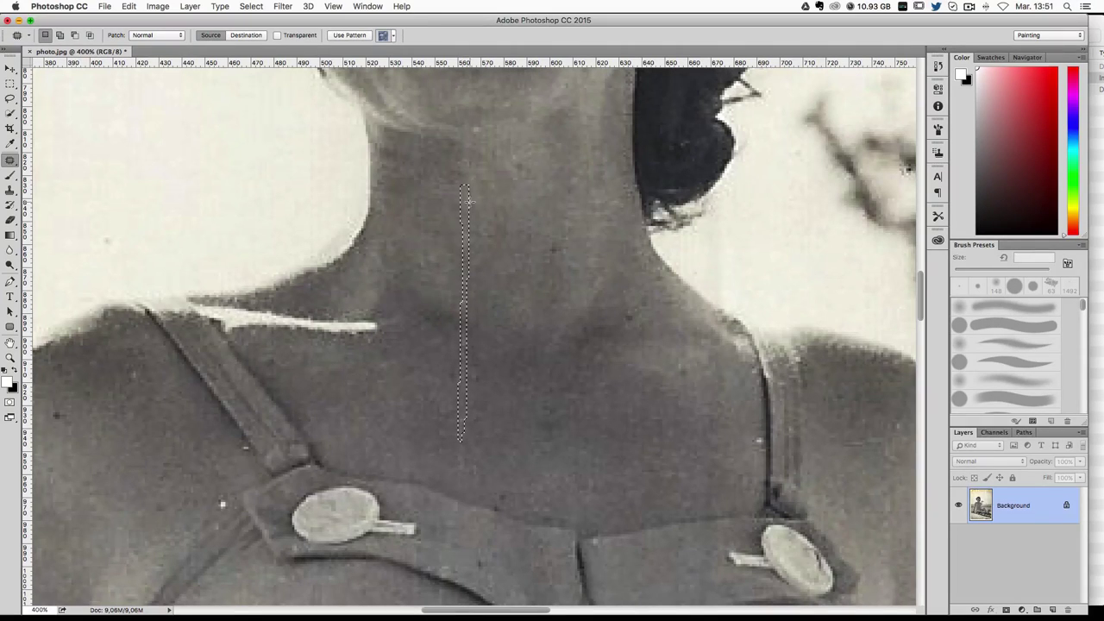
drag(464, 211, 483, 211)
key(ctrl+d)
click(294, 9)
mouse_move(302, 154)
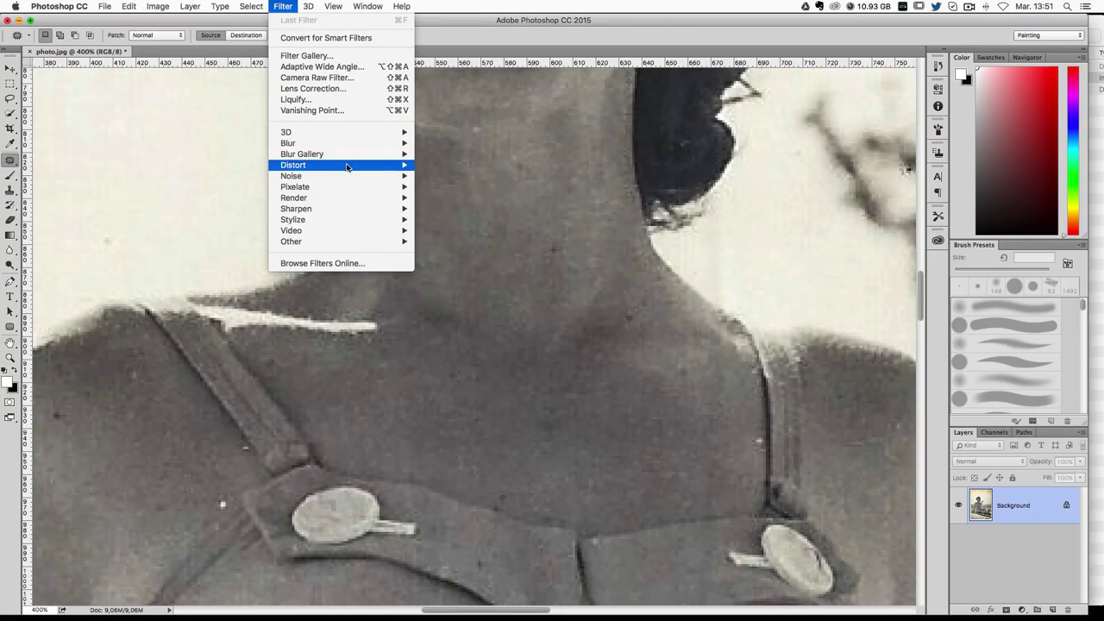
mouse_move(340, 176)
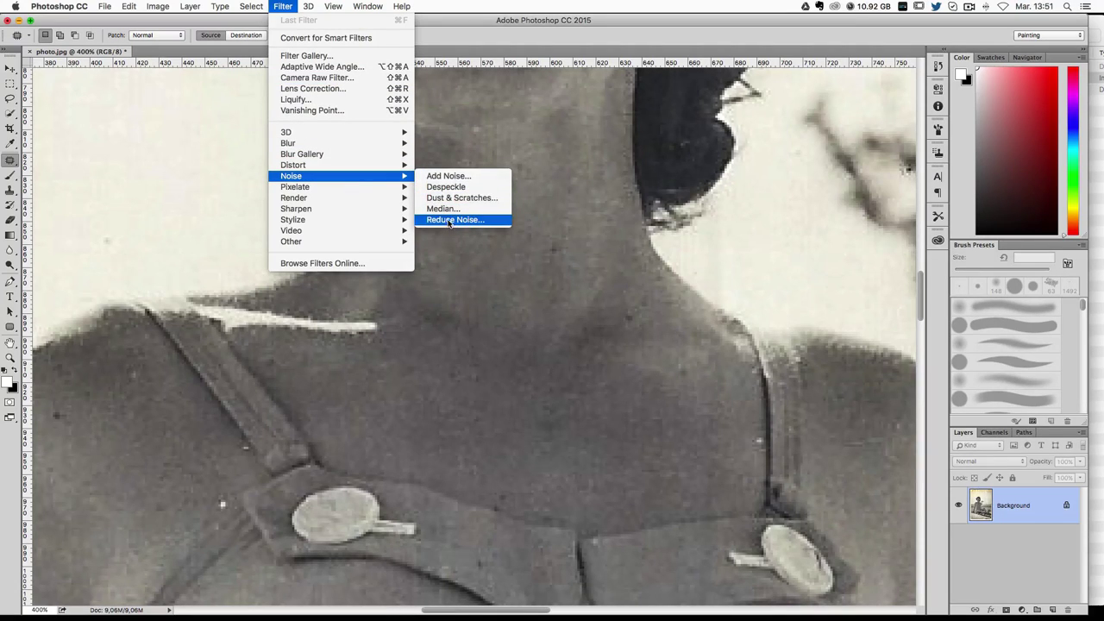
Step: Apply Noise > Dust & Scratches with Radius 1 px and Threshold 0 levels
click(449, 197)
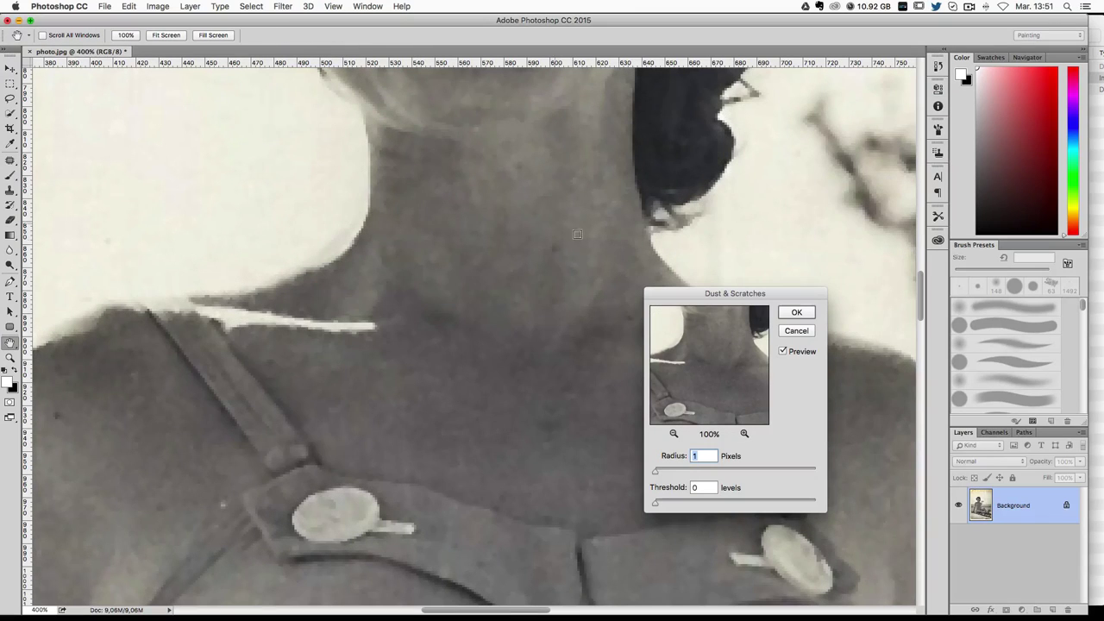
drag(720, 299, 637, 209)
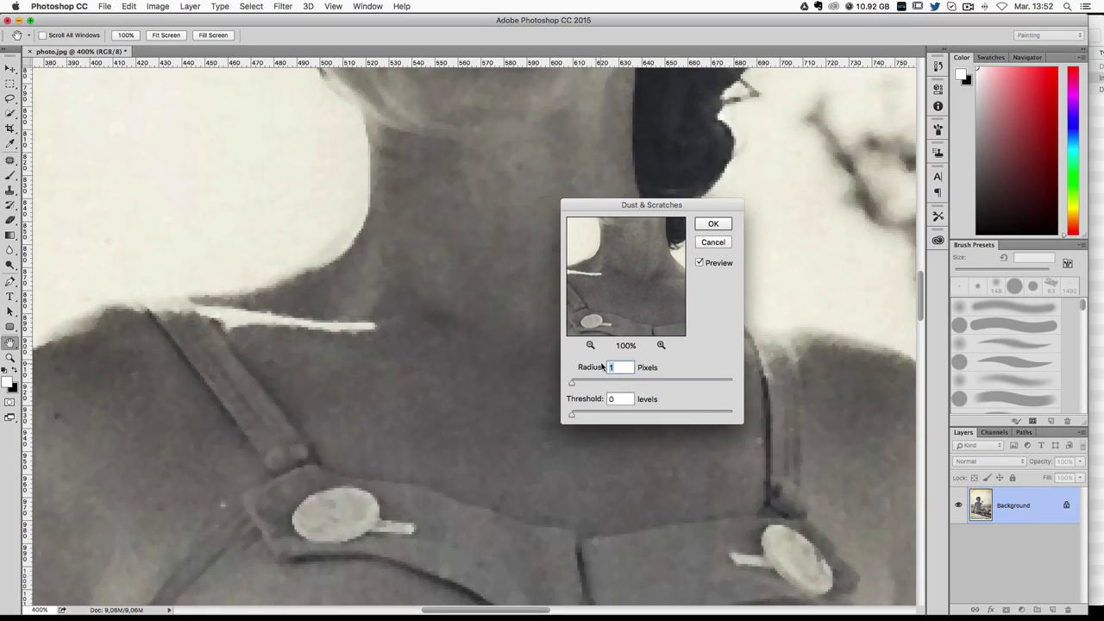
scroll(368, 443, down, 5)
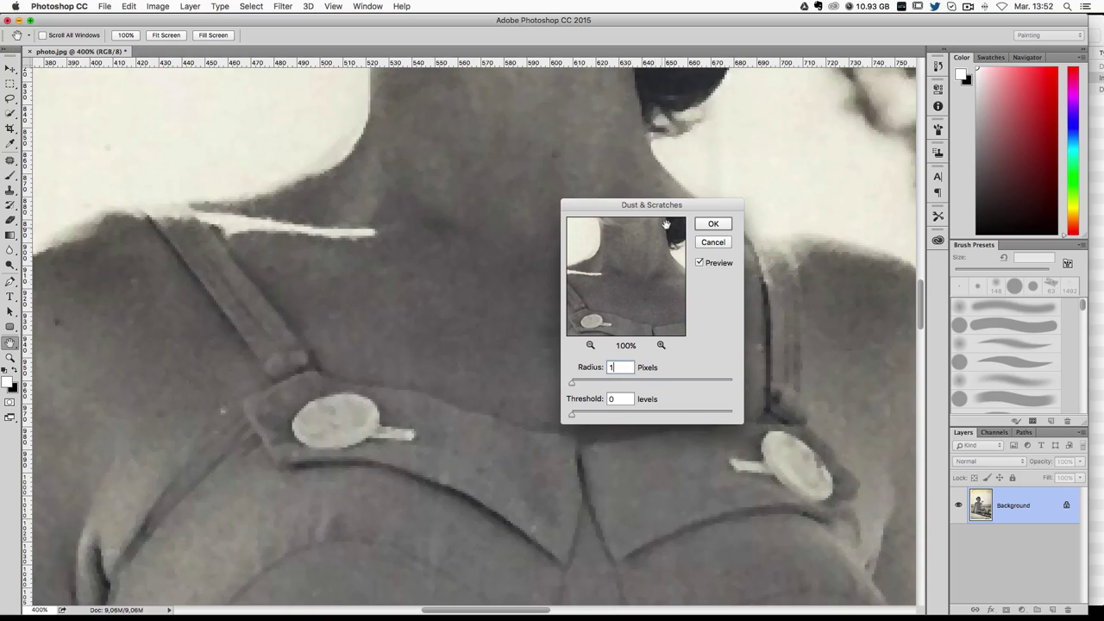
click(714, 225)
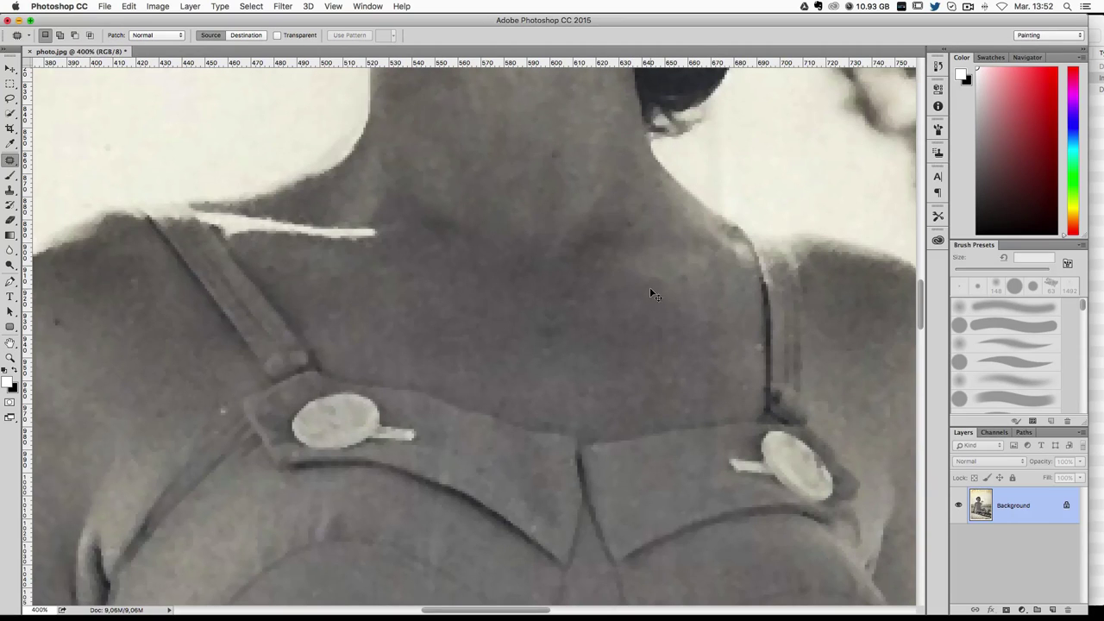
Step: Toggle undo to compare the photo before and after the Dust & Scratches filter
key(super+z)
key(super+z)
scroll(640, 325, down, 3)
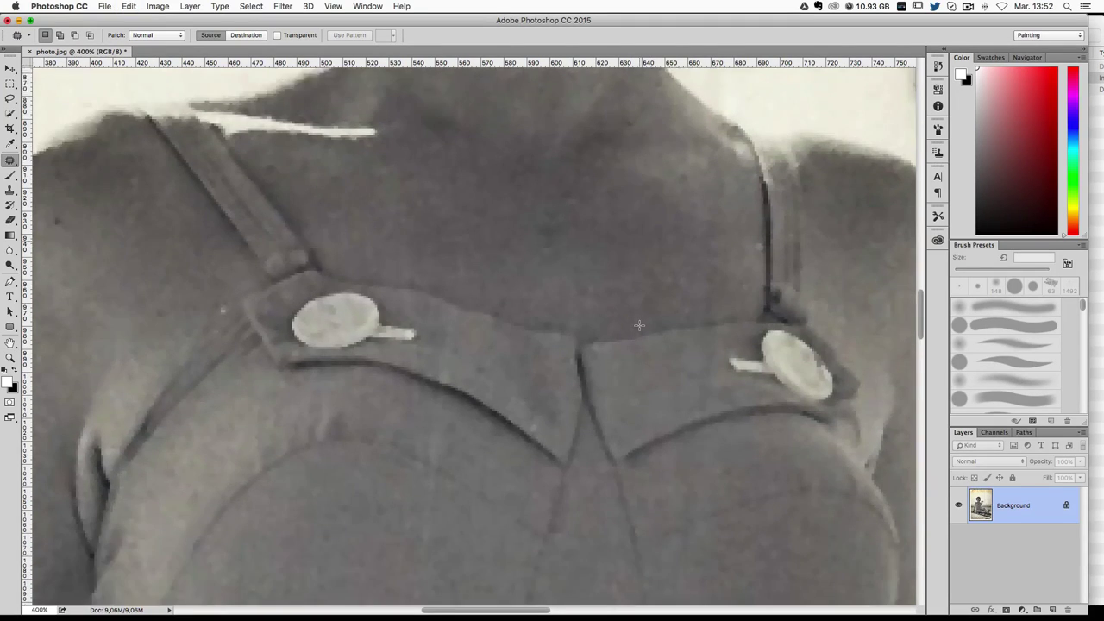
scroll(639, 325, up, 3)
scroll(631, 322, down, 3)
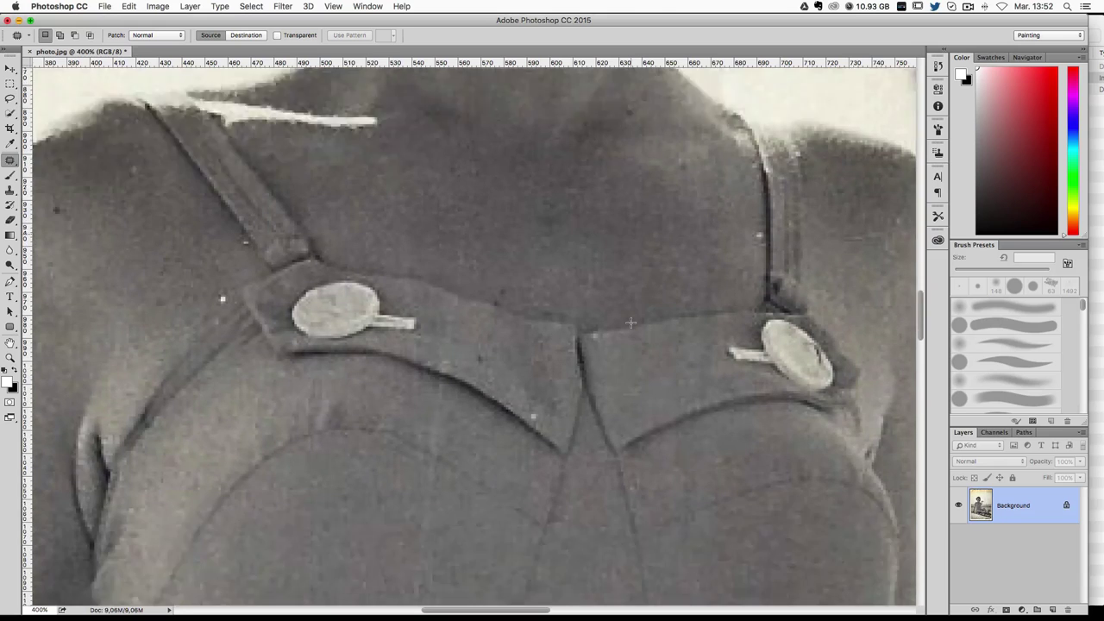
scroll(631, 322, down, 3)
scroll(598, 322, down, 3)
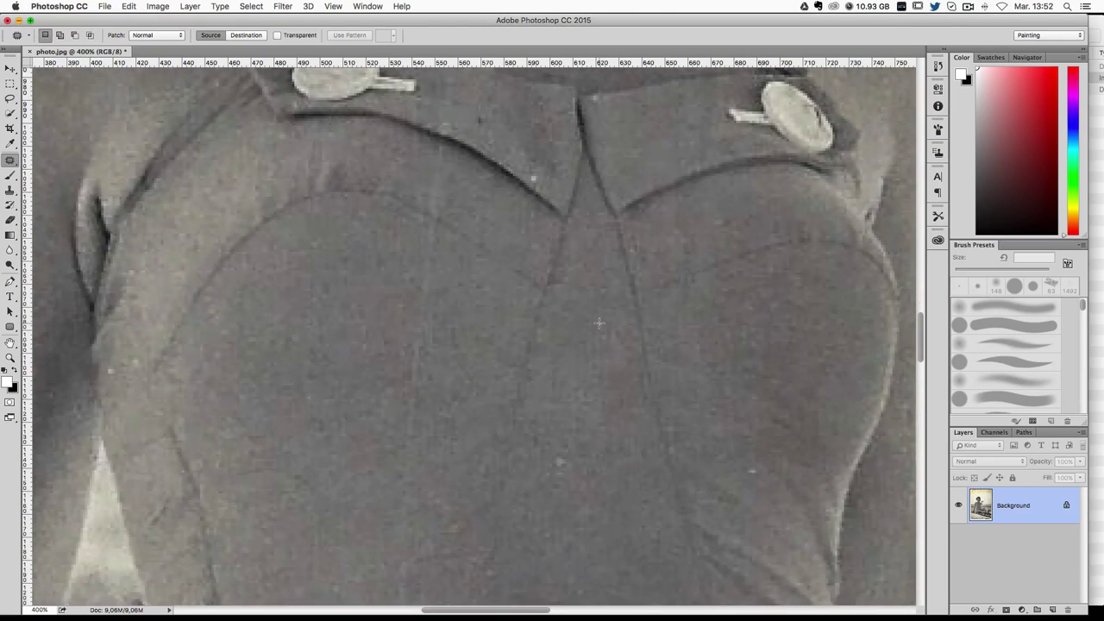
key(super+z)
key(super+z)
scroll(653, 259, up, 3)
scroll(657, 302, up, 4)
scroll(664, 347, up, 1)
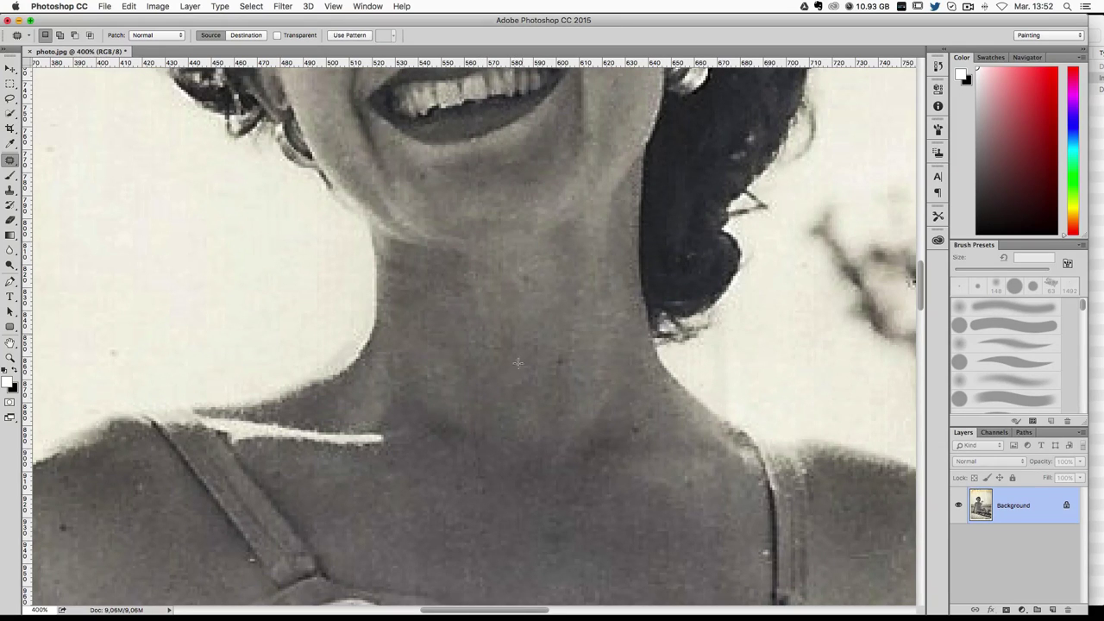
Step: Show rulers, zoom in on the straps, and patch a small blemish on the bodice
scroll(517, 259, down, 1)
scroll(528, 324, down, 3)
scroll(415, 293, down, 3)
key(ctrl+r)
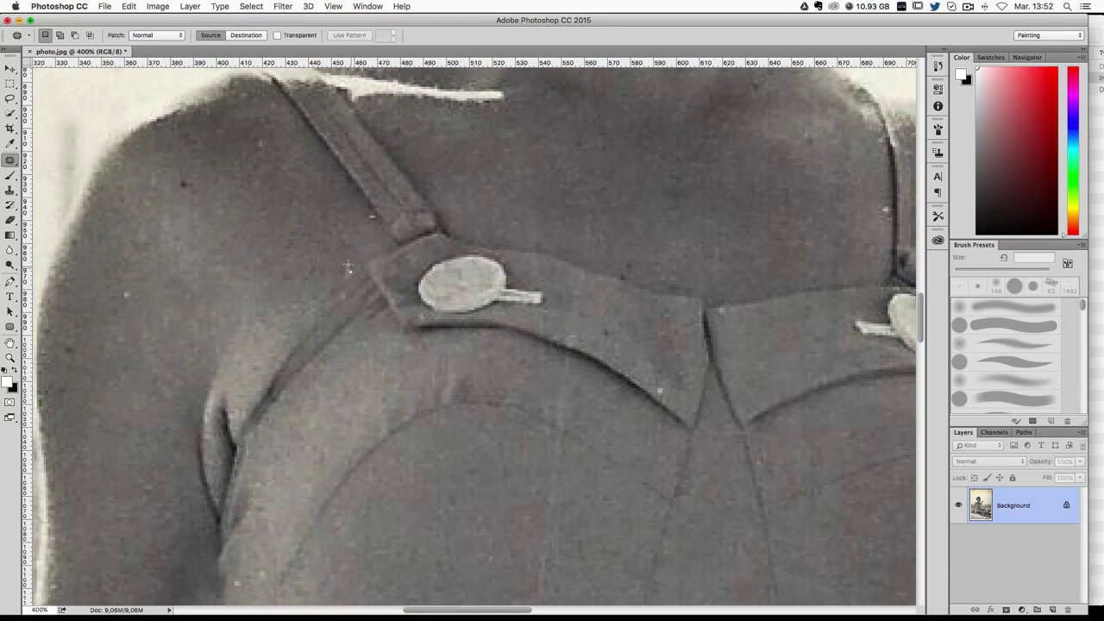
key(super+minus)
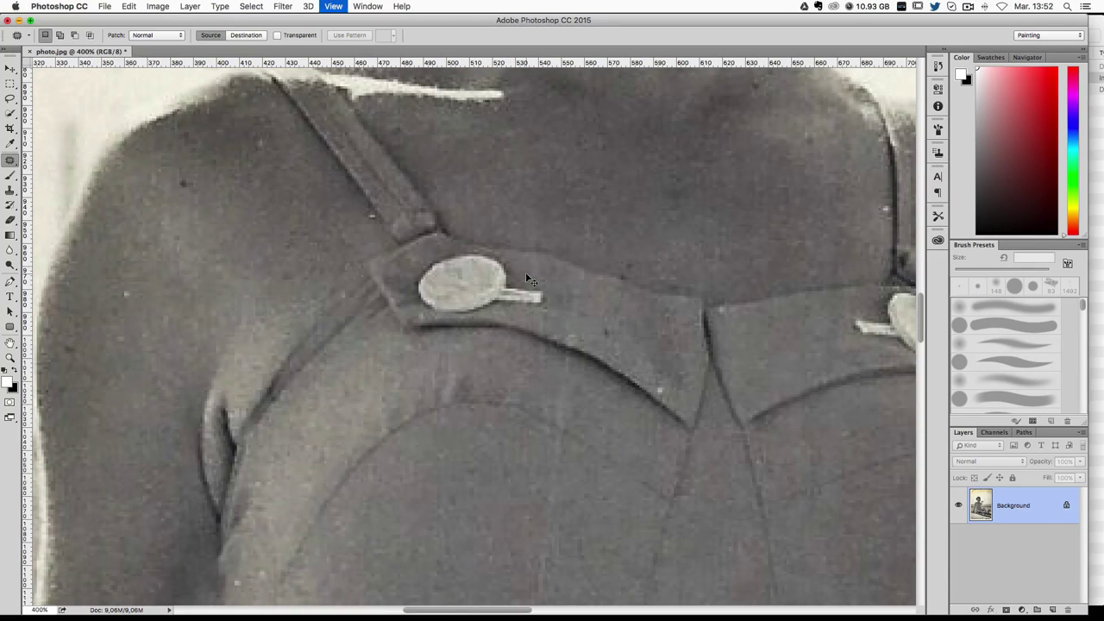
scroll(583, 275, down, 1)
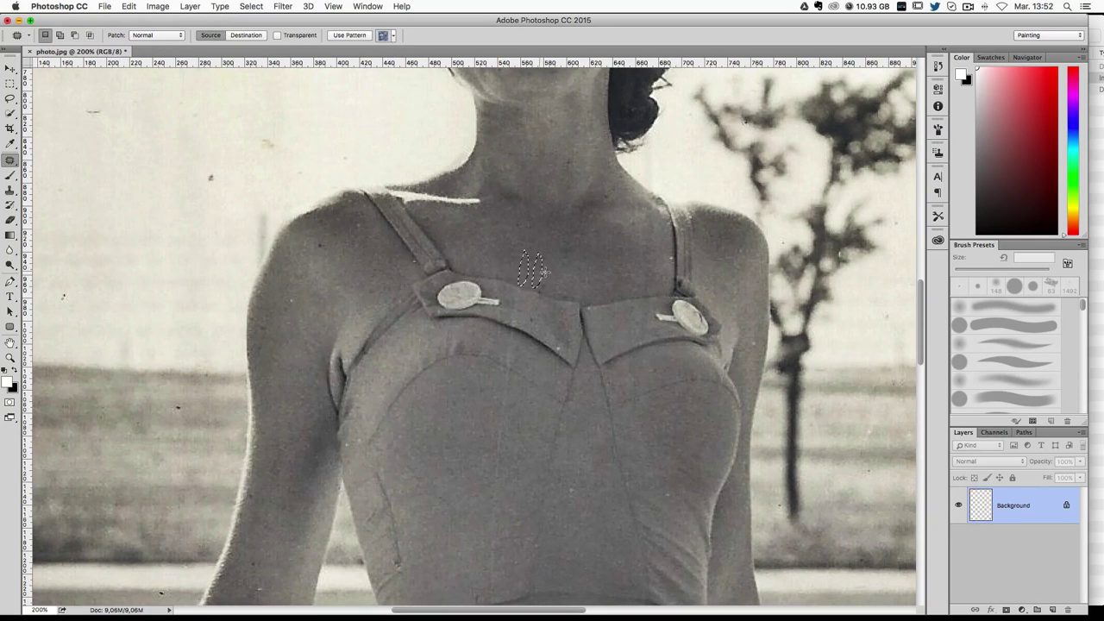
key(super+plus)
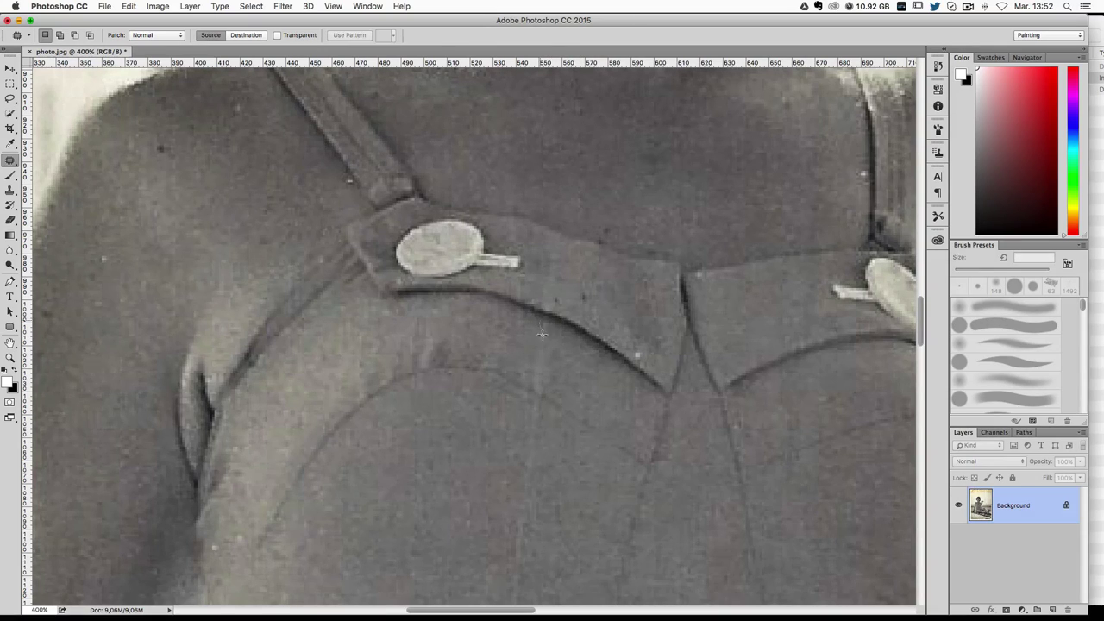
drag(541, 334, 536, 374)
mouse_move(544, 338)
mouse_down()
mouse_move(538, 390)
mouse_move(543, 361)
mouse_up()
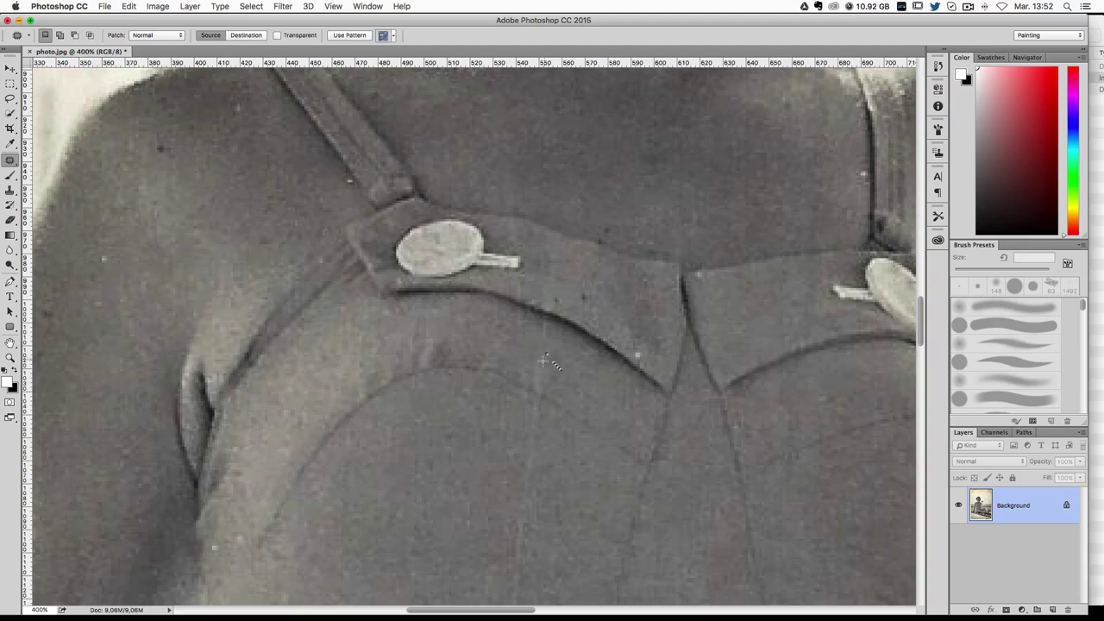
click(566, 455)
scroll(553, 323, down, 5)
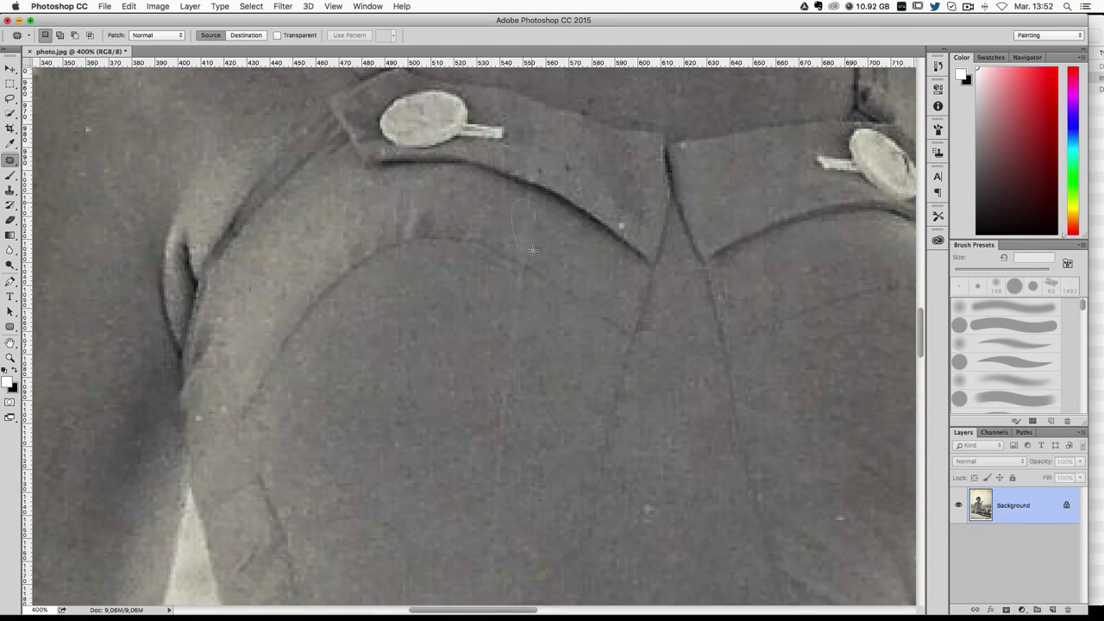
scroll(531, 285, up, 1)
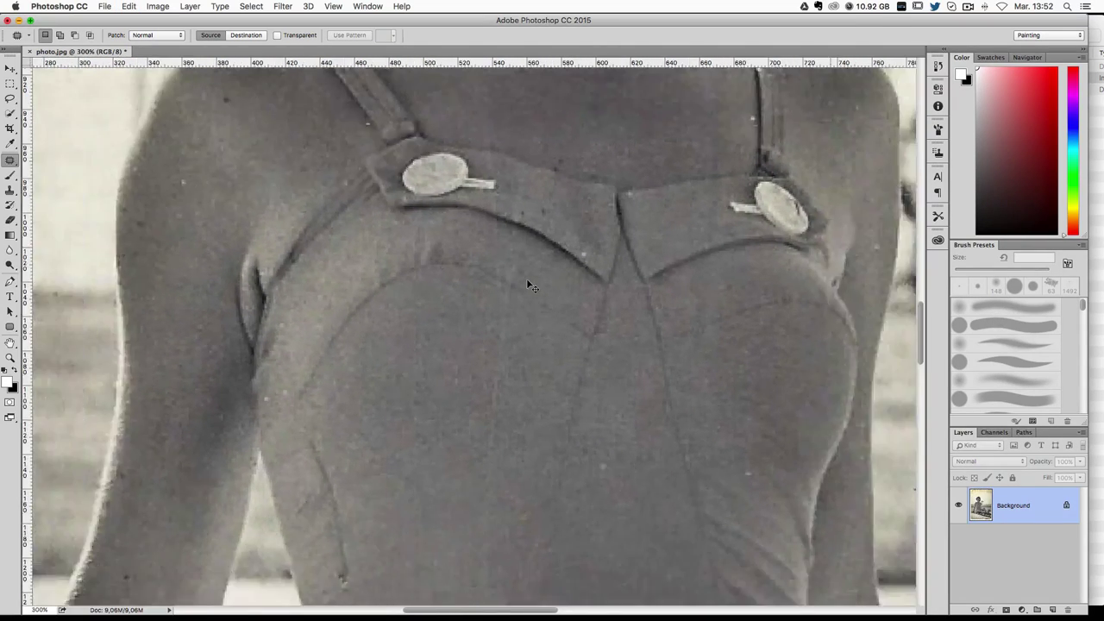
scroll(531, 287, up, 3)
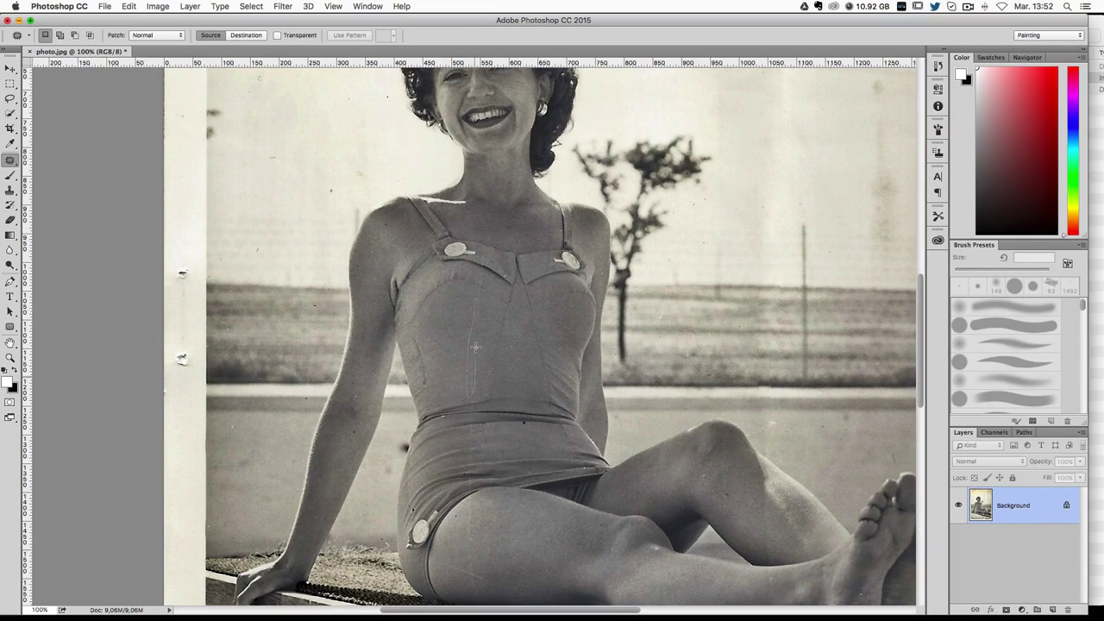
Step: Outline thin lines on the swimsuit, cancel an accidental close, and zoom to the thigh
drag(478, 302, 465, 327)
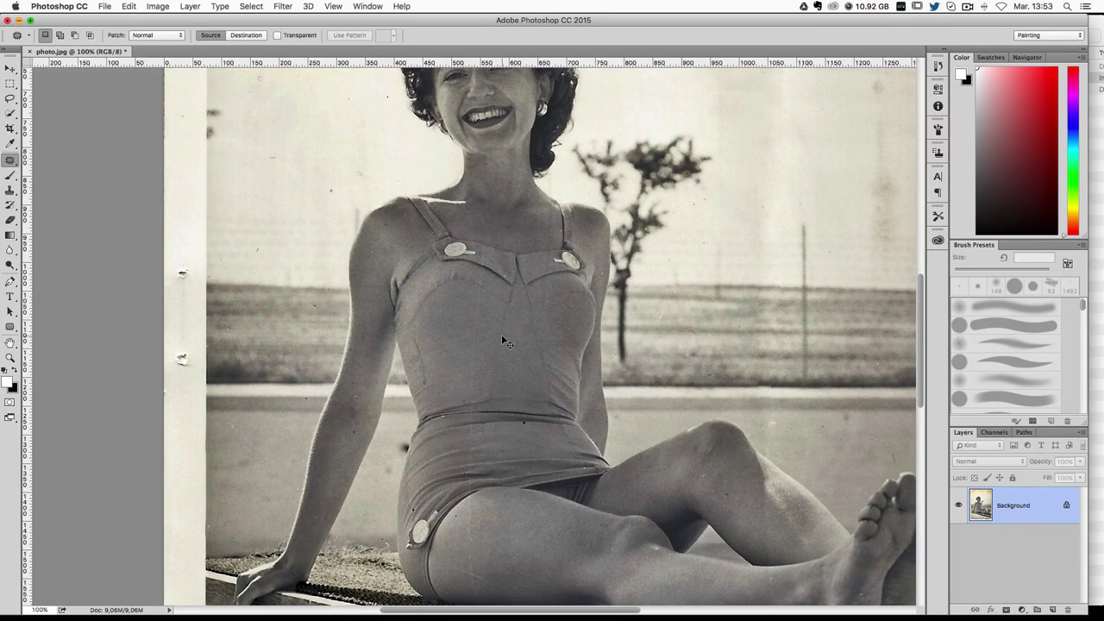
key(super+w)
key(Escape)
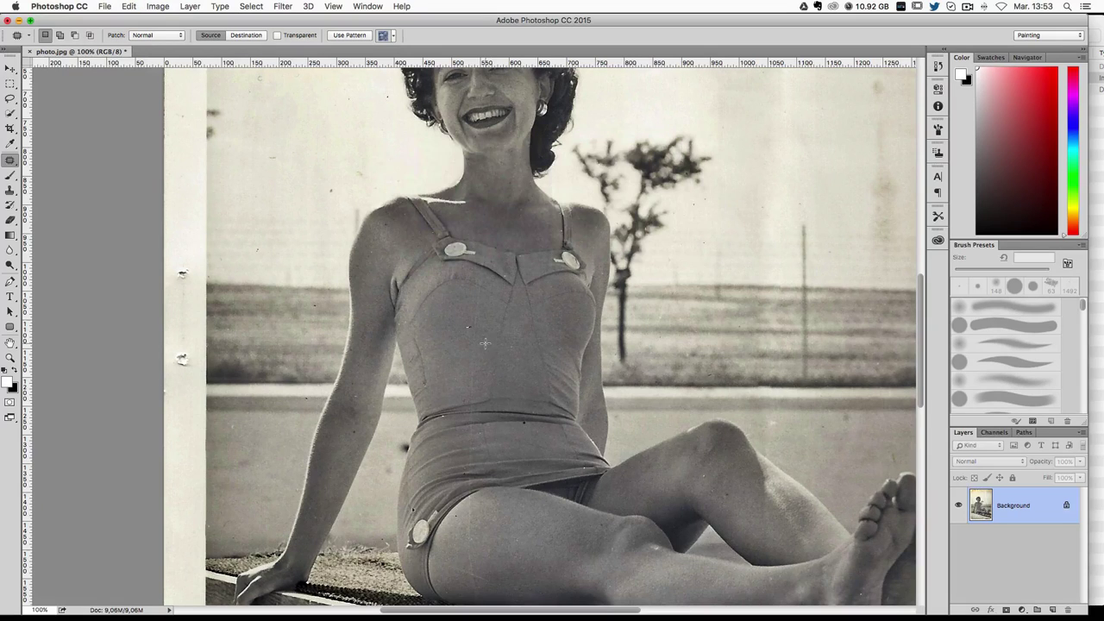
mouse_move(473, 299)
mouse_down()
mouse_move(457, 345)
mouse_move(553, 361)
mouse_up()
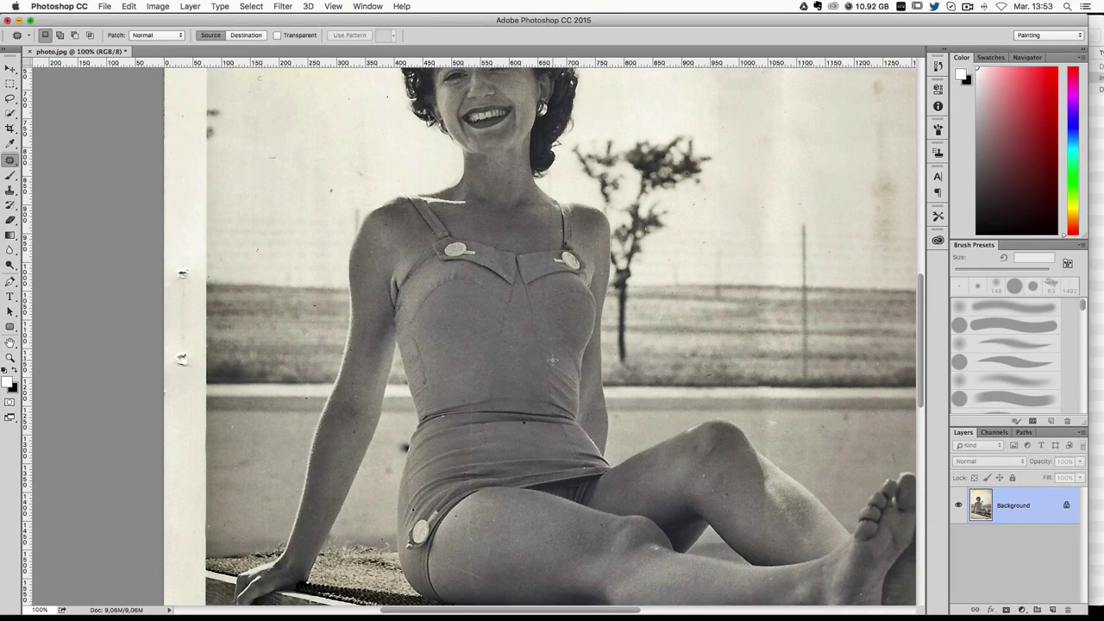
key(super+plus)
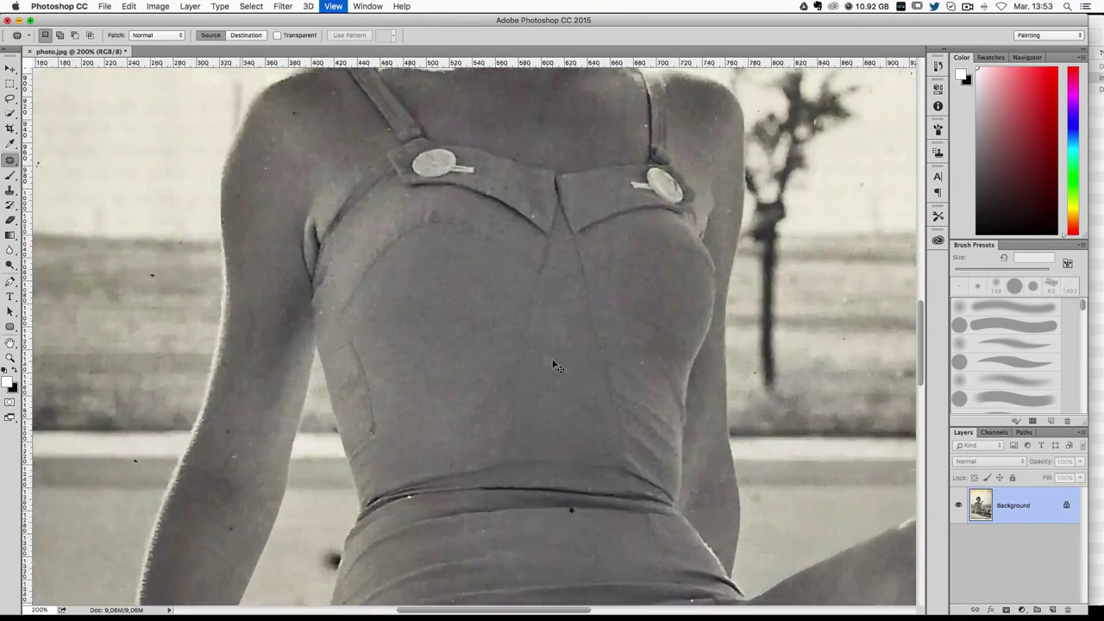
key(super+plus)
mouse_move(527, 328)
mouse_down()
mouse_move(538, 256)
mouse_move(530, 175)
mouse_up()
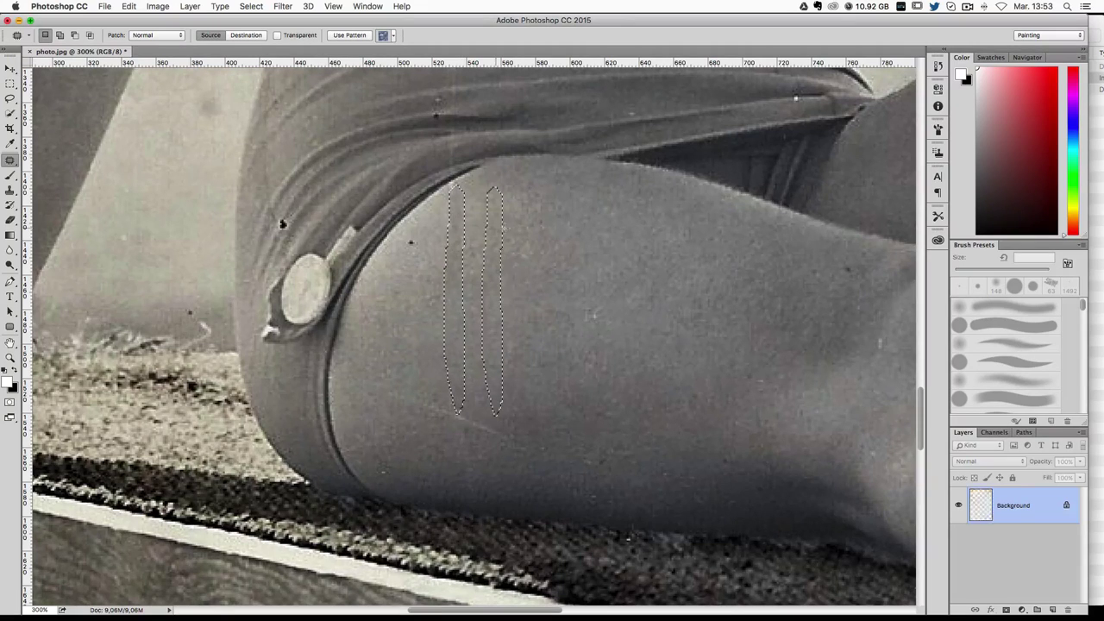
Step: Patch away the small spot near the hip button and the dark spot on the waistband
key(super+d)
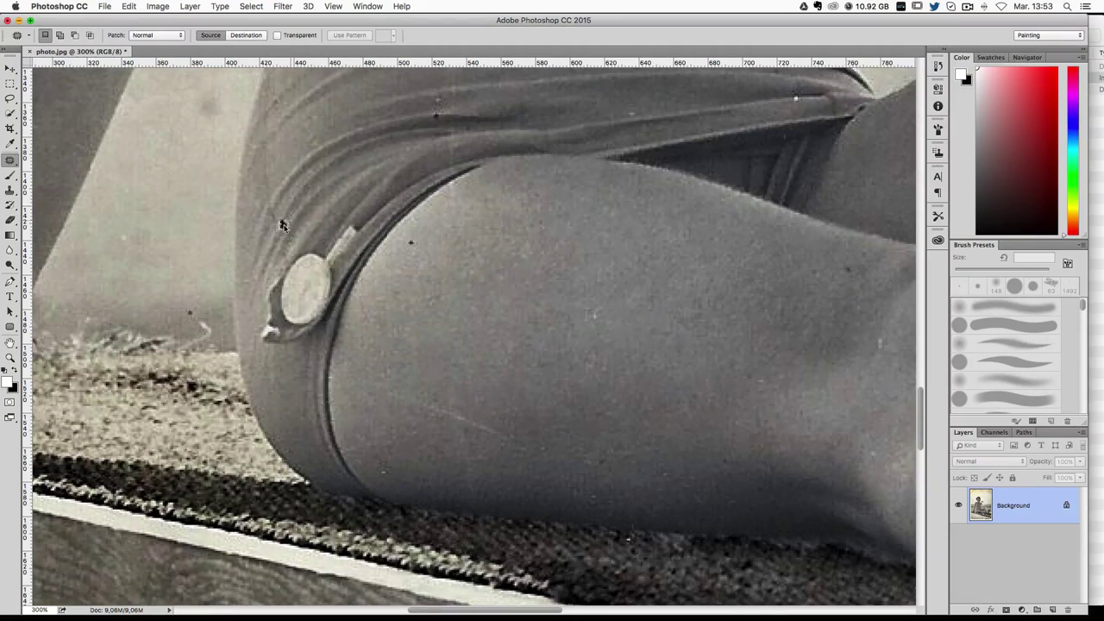
drag(282, 222, 299, 202)
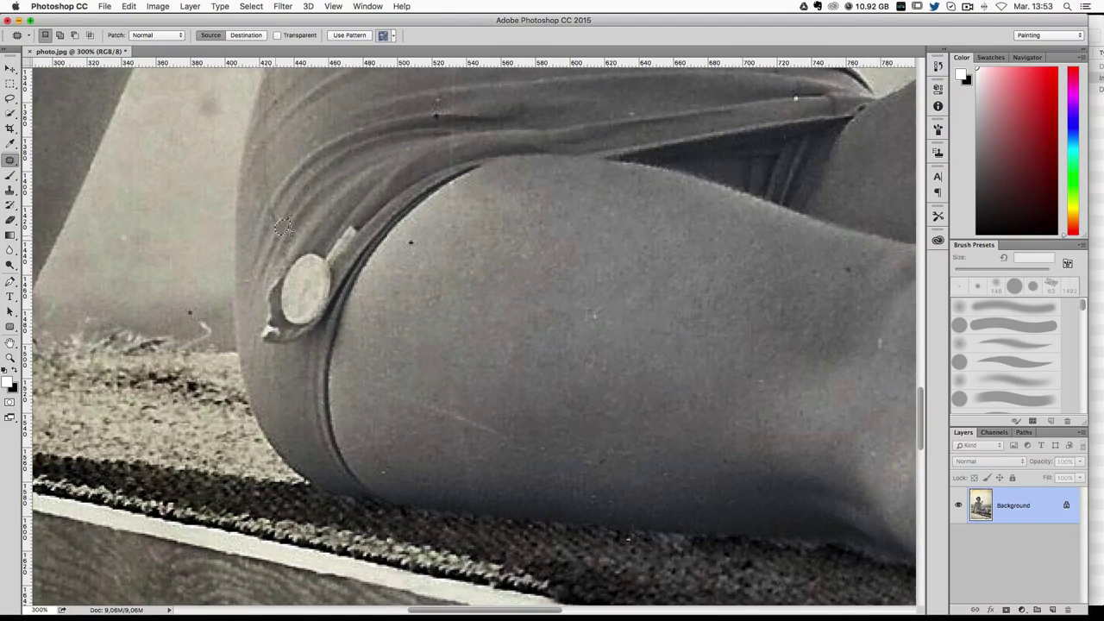
key(super+d)
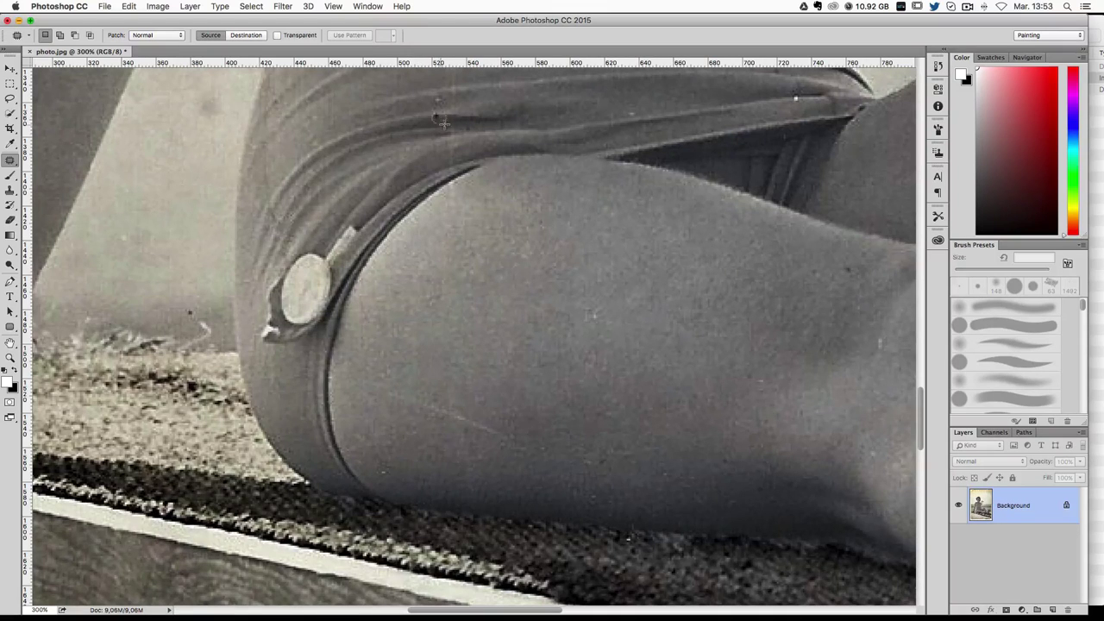
drag(442, 123, 497, 127)
key(super+d)
Step: Patch out the faint scratch on the upper thigh with clean skin
scroll(629, 261, right, 3)
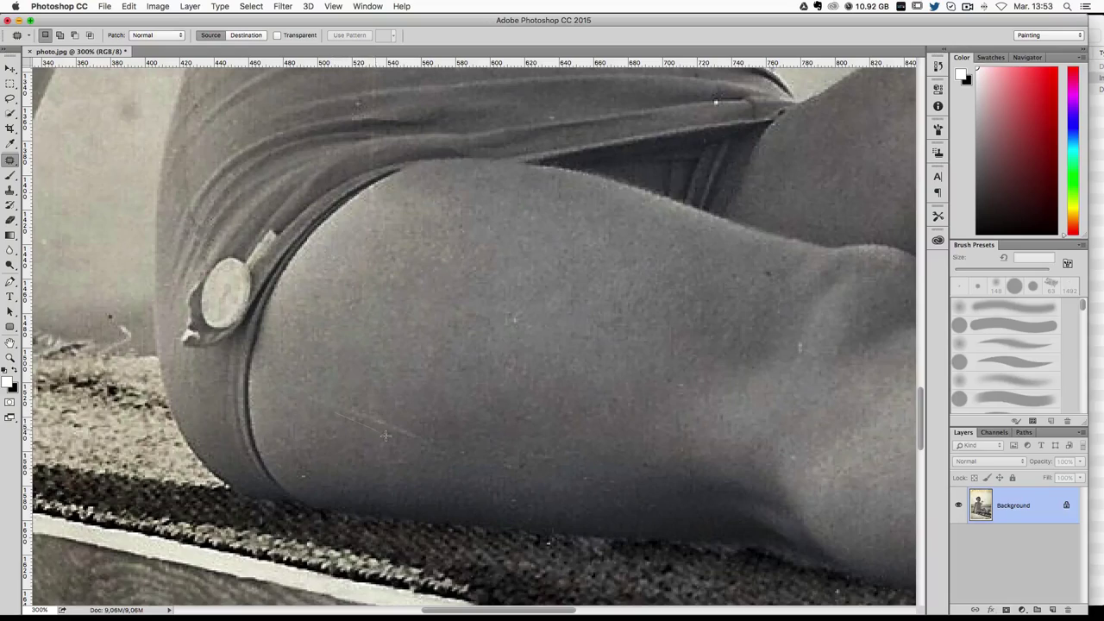
drag(386, 436, 435, 445)
drag(346, 402, 346, 404)
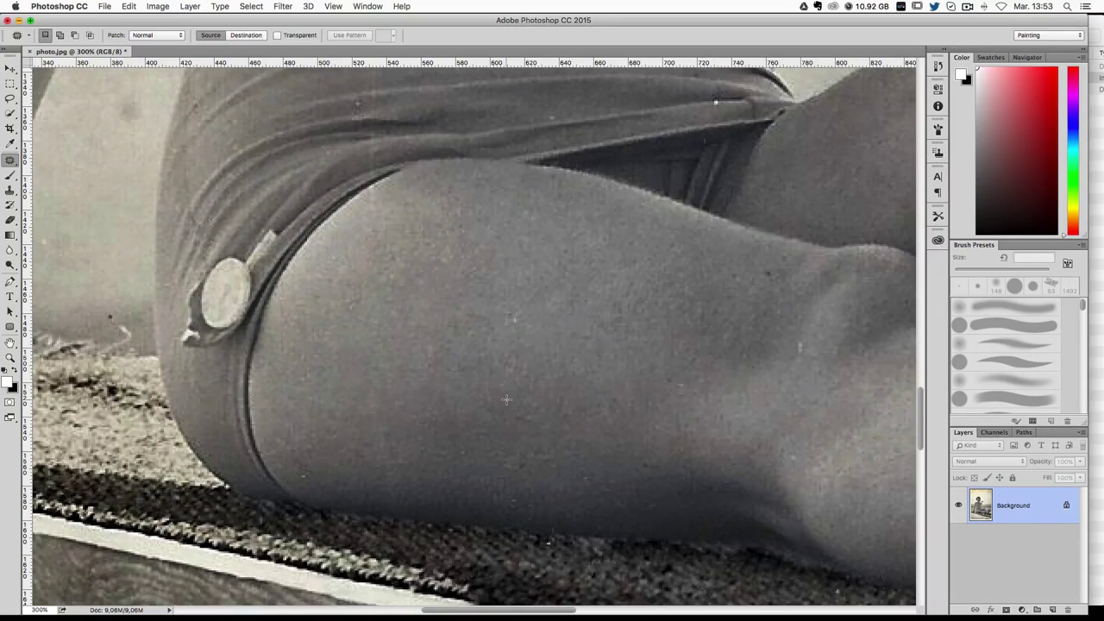
key(super+minus)
key(super+minus)
key(super+minus)
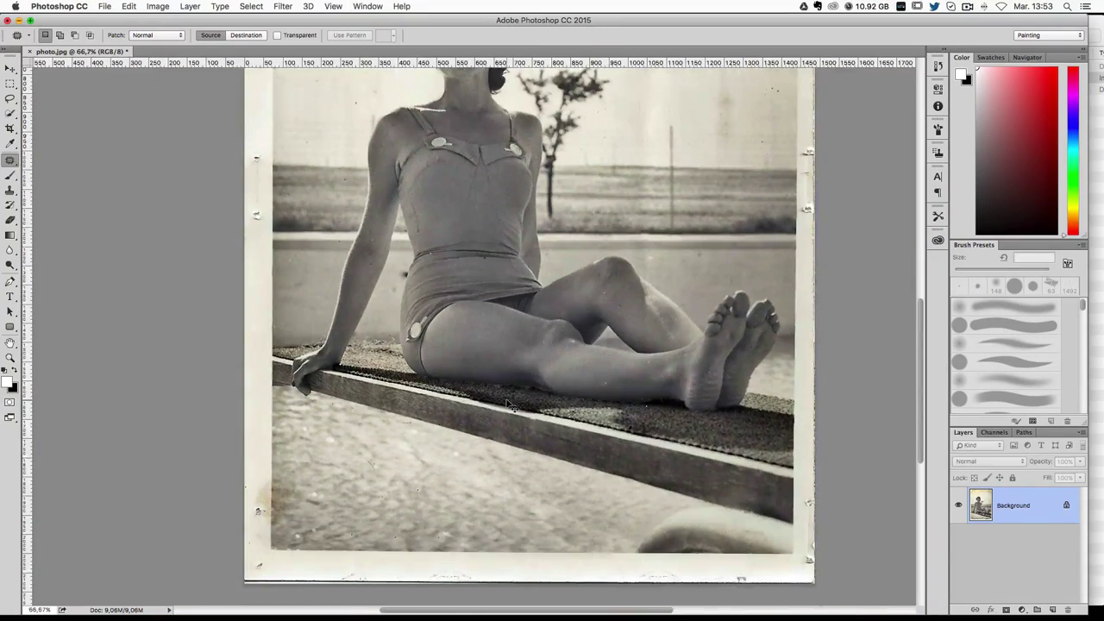
Step: Bring the stained top of the photo into view and clear the previous selection
scroll(507, 399, up, 5)
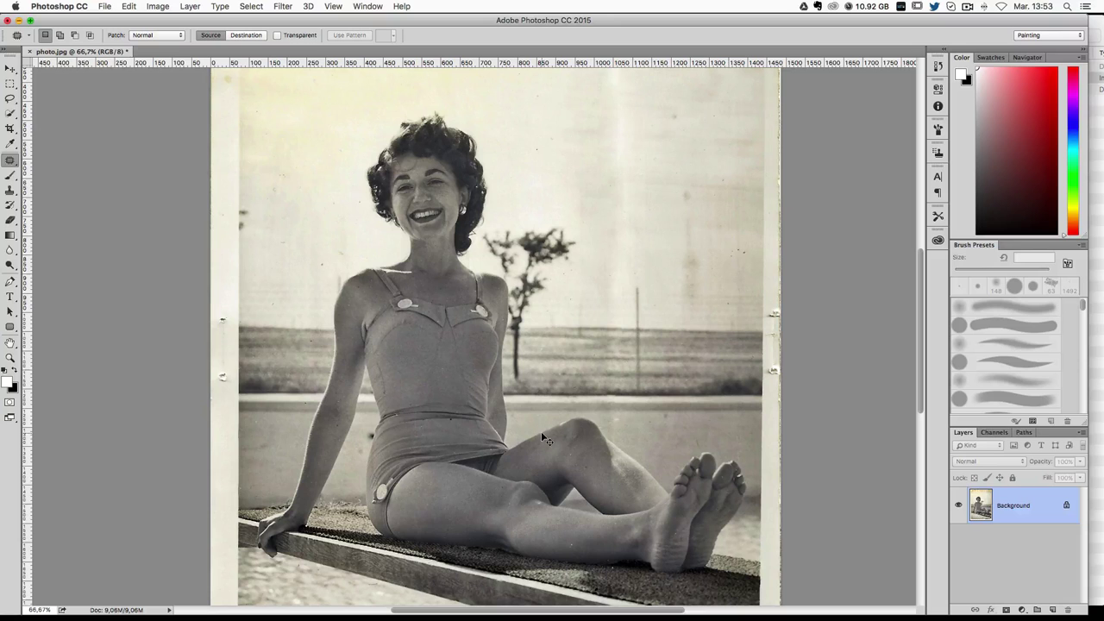
key(super+plus)
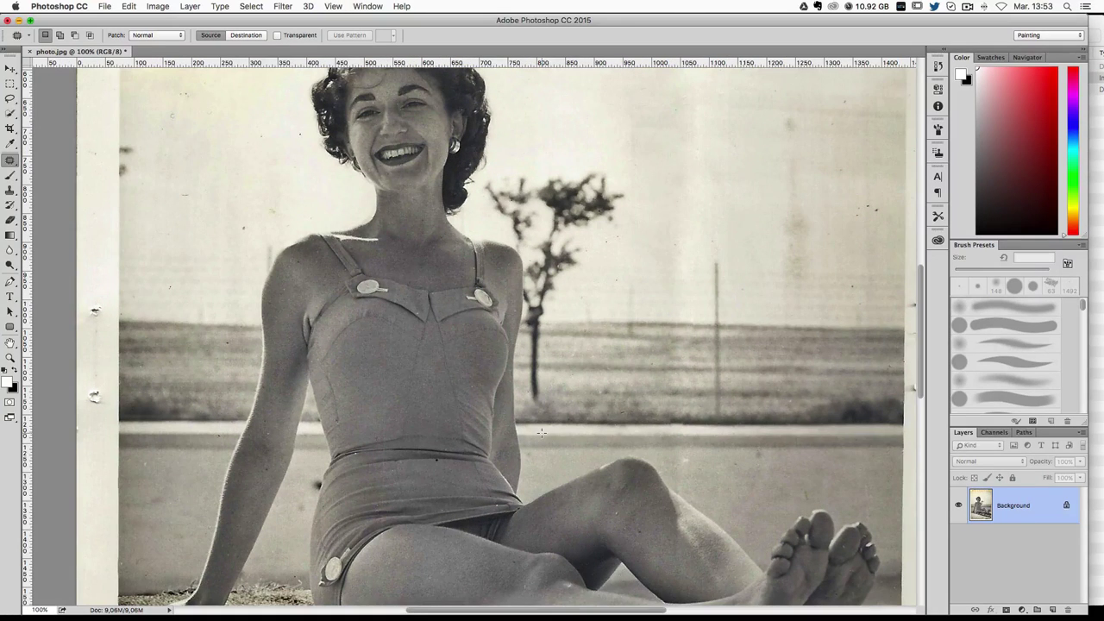
scroll(247, 147, up, 3)
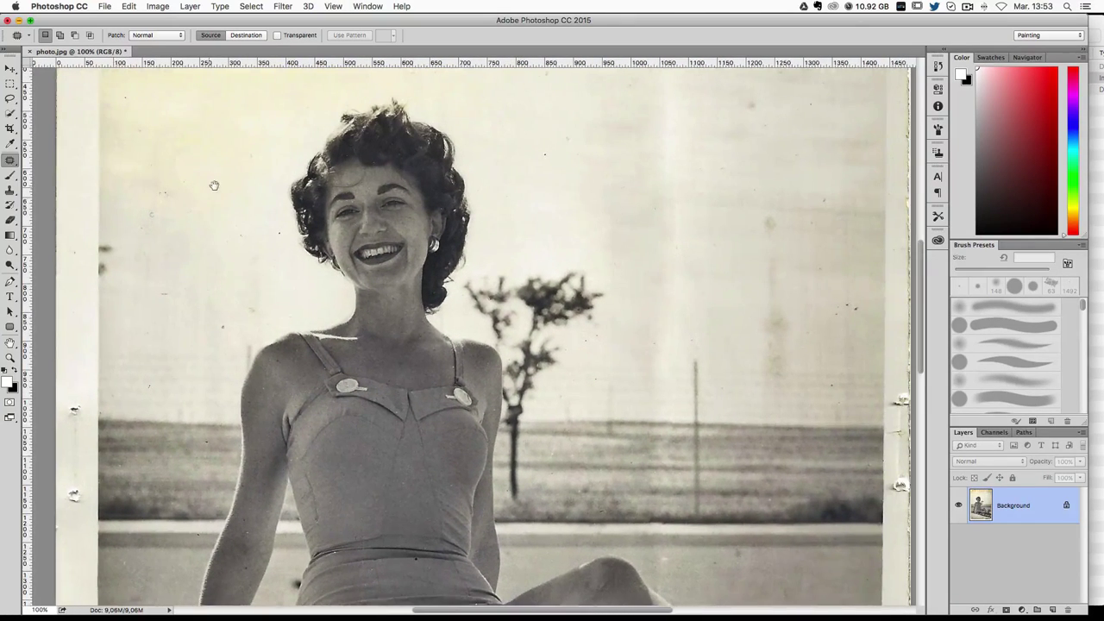
drag(376, 251, 397, 308)
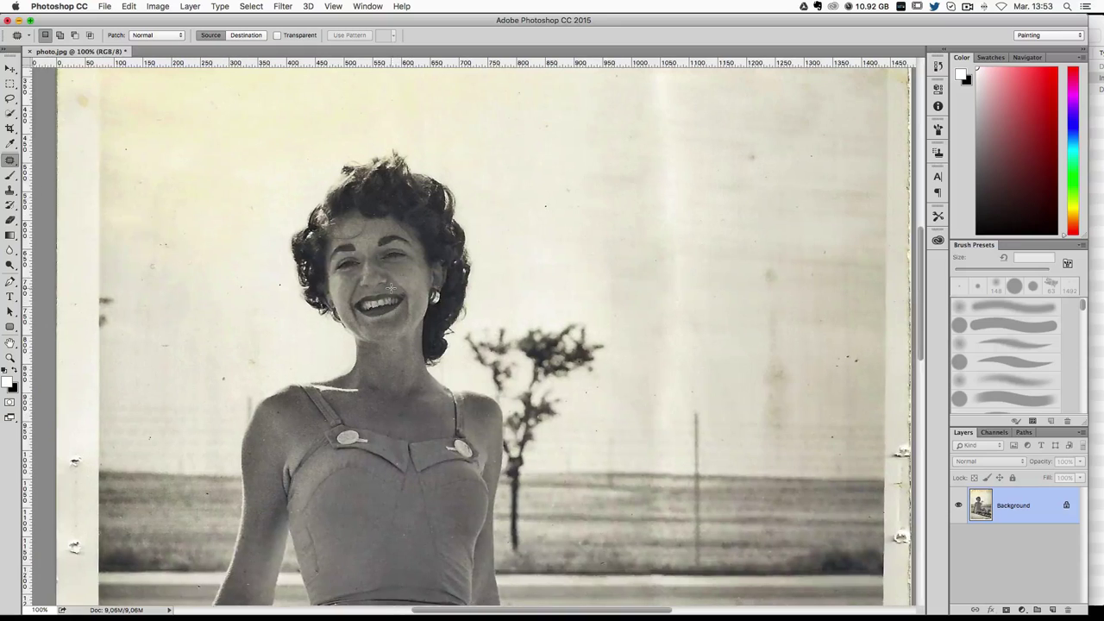
key(super+minus)
key(super+minus)
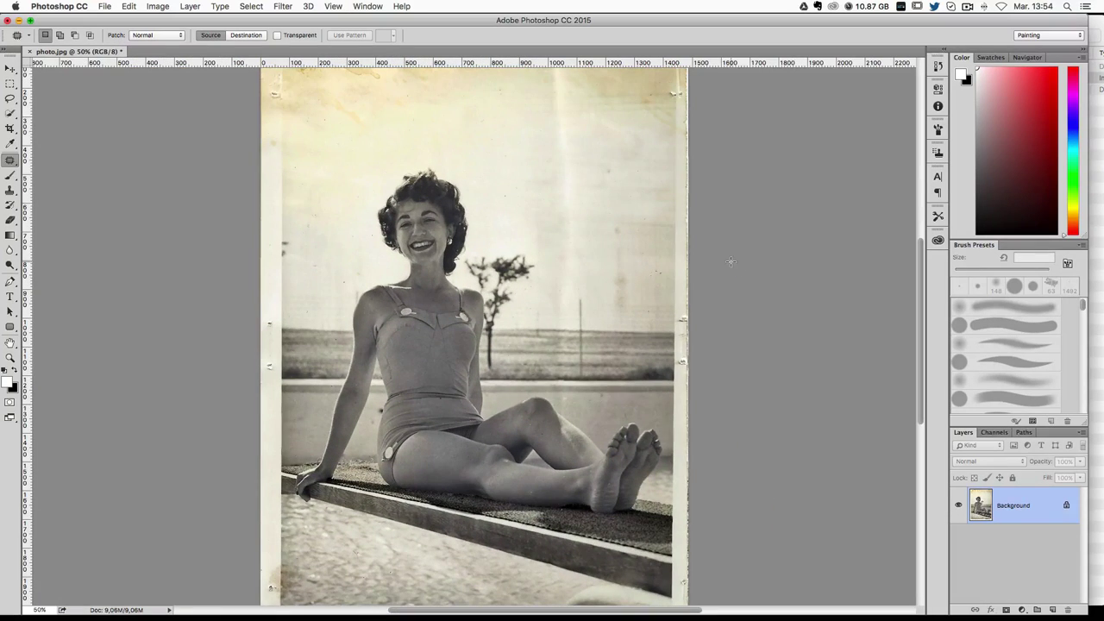
mouse_move(501, 172)
mouse_down()
mouse_move(495, 264)
mouse_move(574, 296)
mouse_up()
key(super+plus)
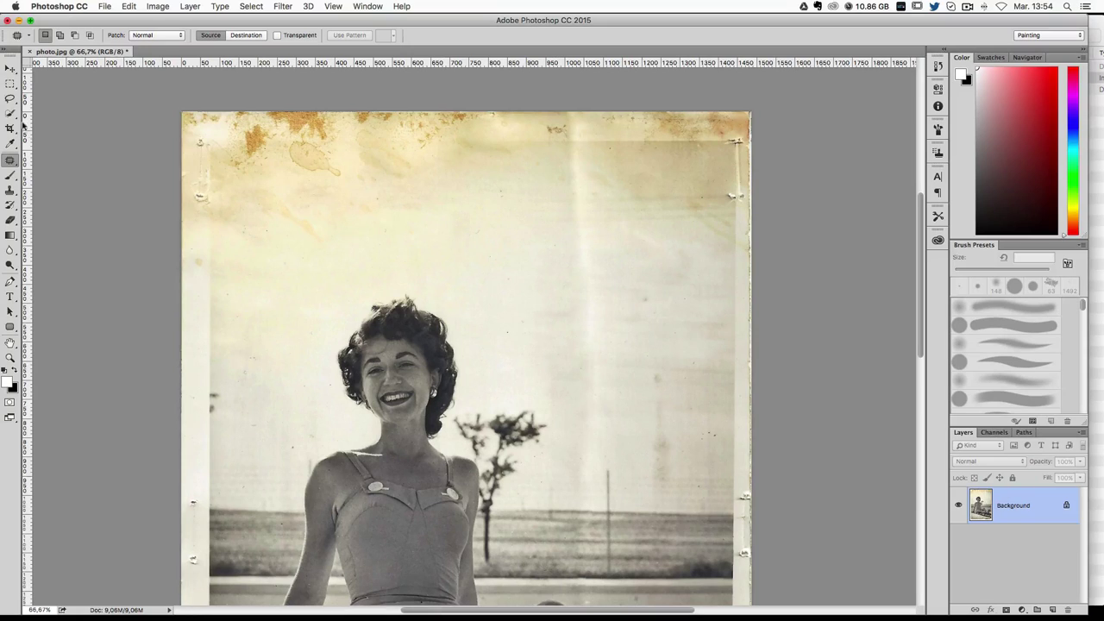
click(564, 151)
mouse_move(582, 156)
mouse_down()
mouse_move(567, 151)
mouse_move(528, 173)
mouse_up()
click(583, 152)
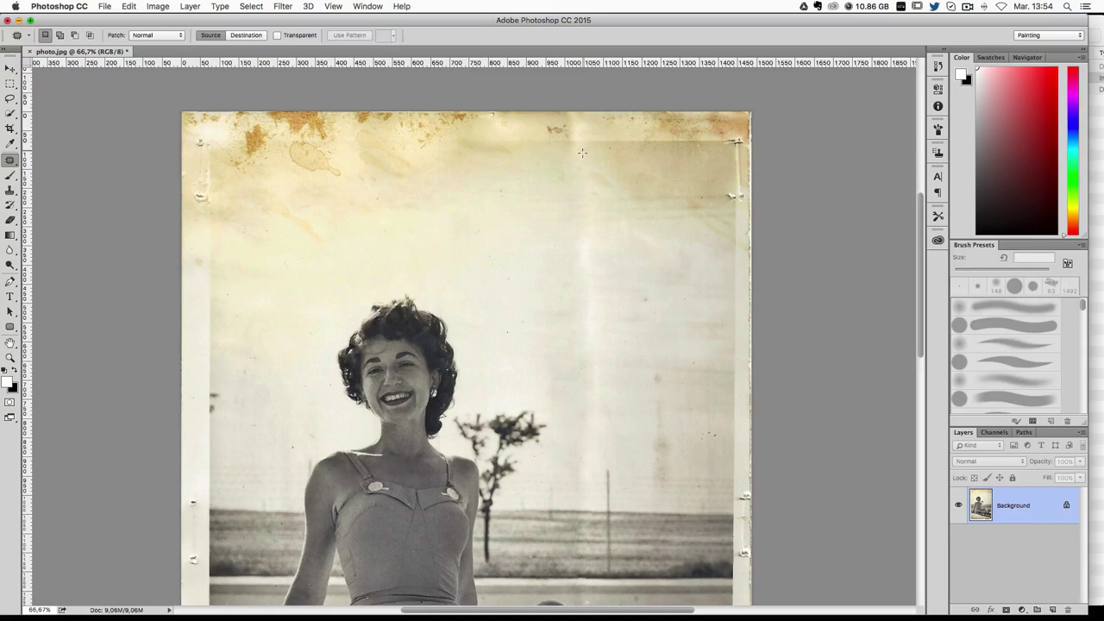
drag(585, 152, 553, 152)
click(583, 153)
drag(584, 225, 547, 249)
click(599, 254)
drag(595, 288, 566, 288)
click(566, 288)
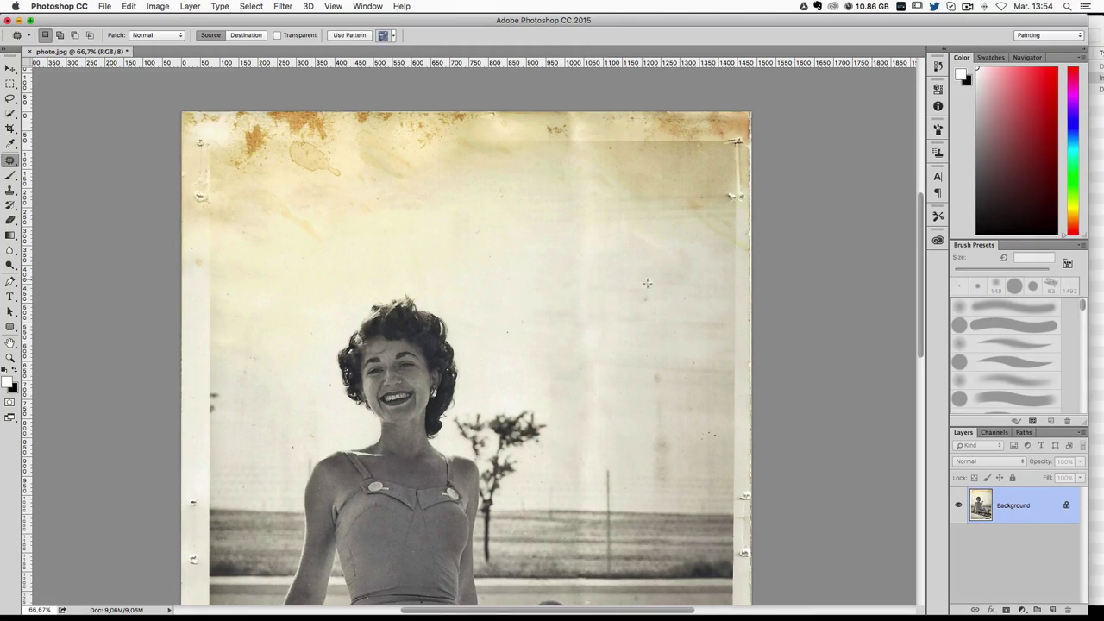
scroll(611, 305, down, 3)
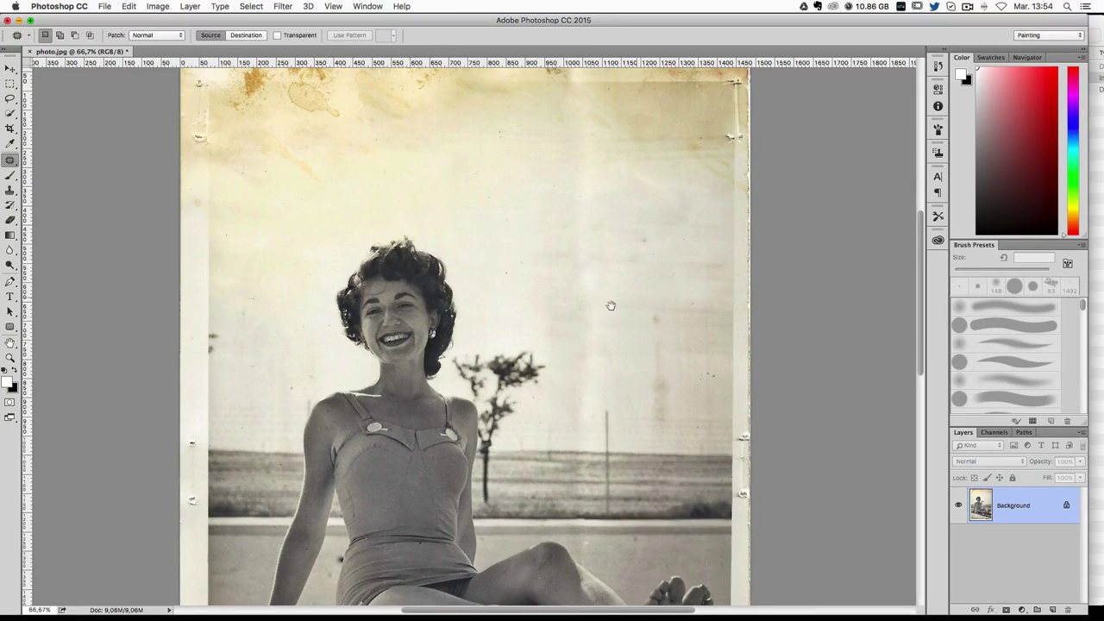
drag(607, 247, 572, 203)
drag(592, 259, 559, 258)
click(596, 354)
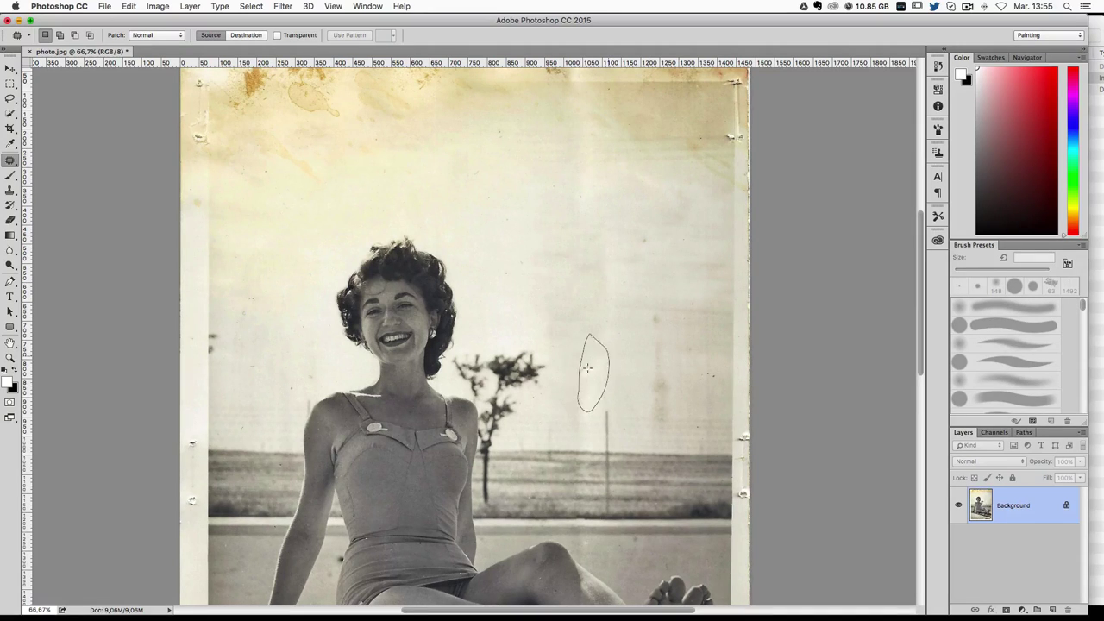
drag(604, 233, 601, 328)
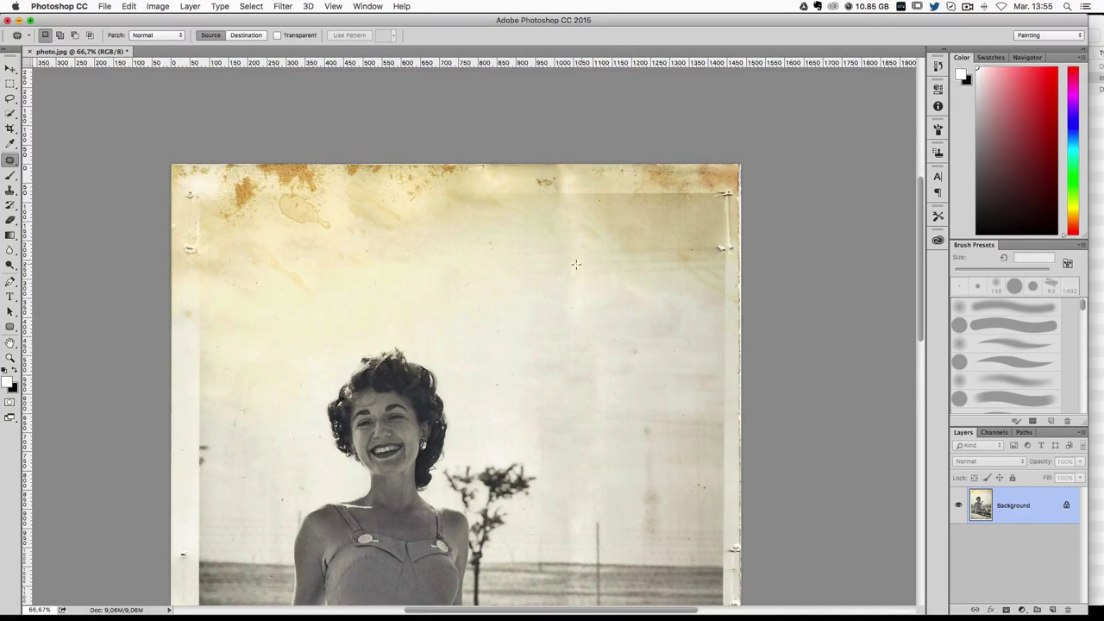
drag(594, 272, 580, 266)
drag(577, 290, 510, 269)
click(510, 269)
drag(627, 267, 632, 197)
scroll(632, 196, down, 2)
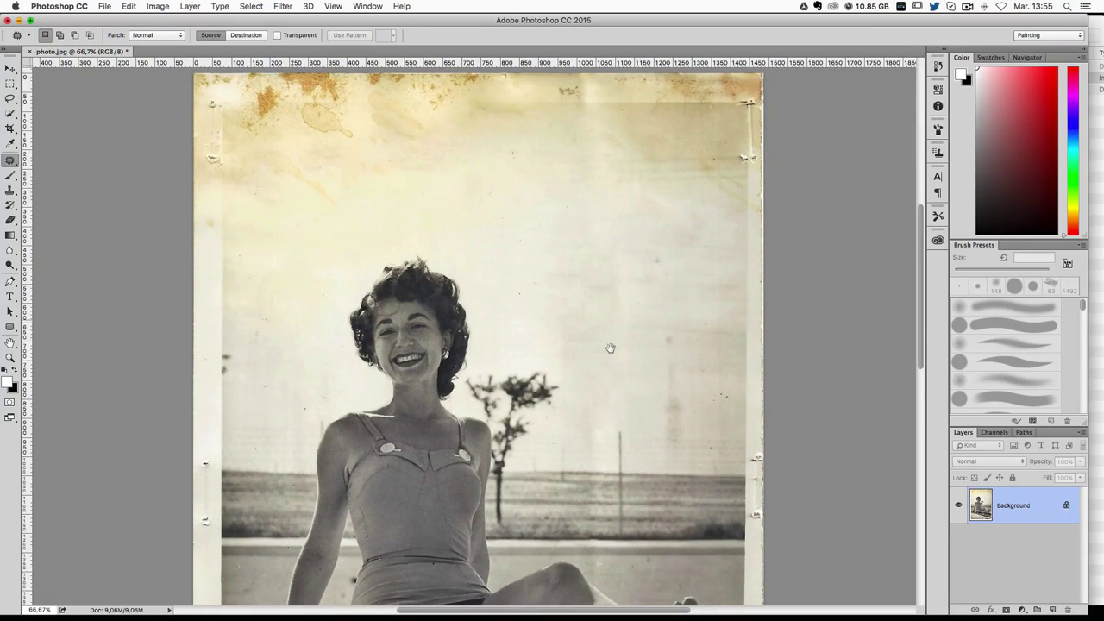
drag(609, 347, 597, 277)
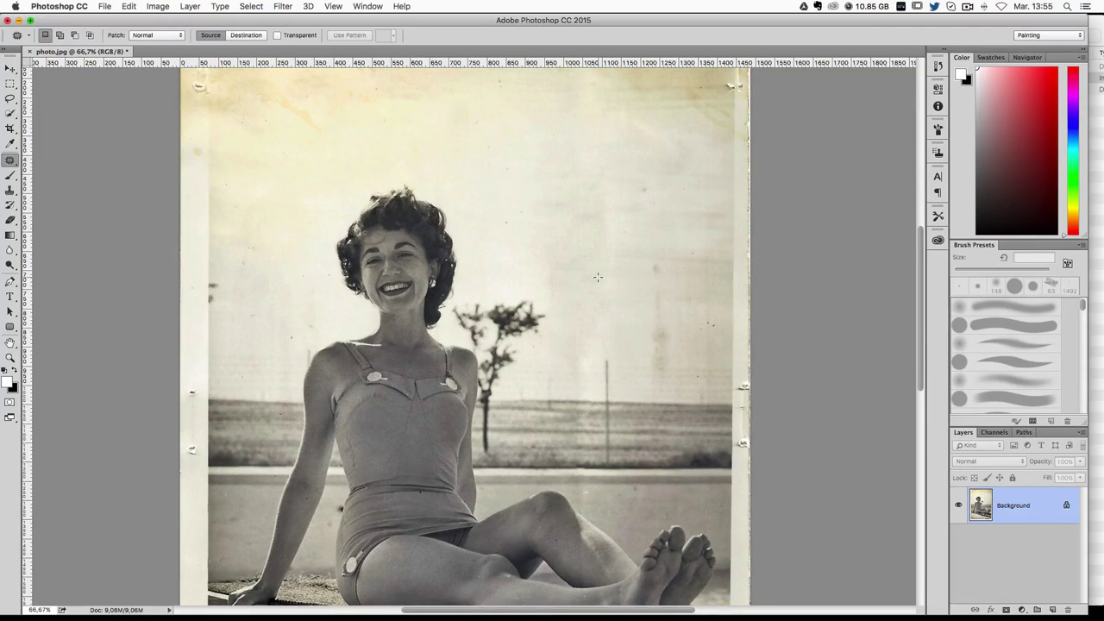
mouse_move(643, 278)
mouse_down()
mouse_move(547, 244)
mouse_move(569, 215)
mouse_move(594, 227)
mouse_move(596, 289)
mouse_up()
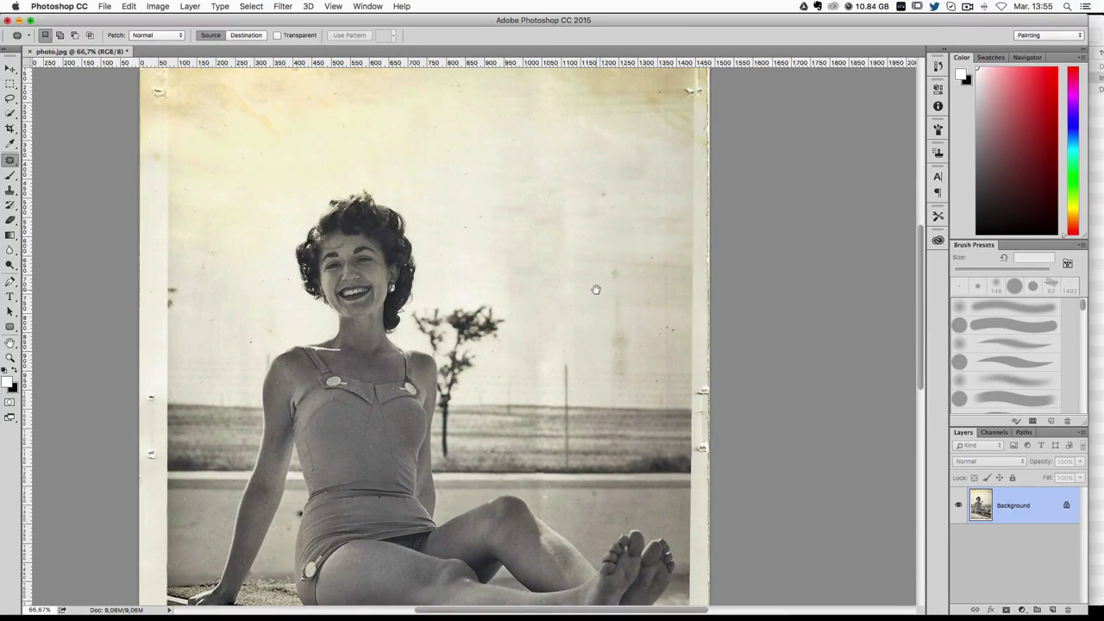
click(10, 114)
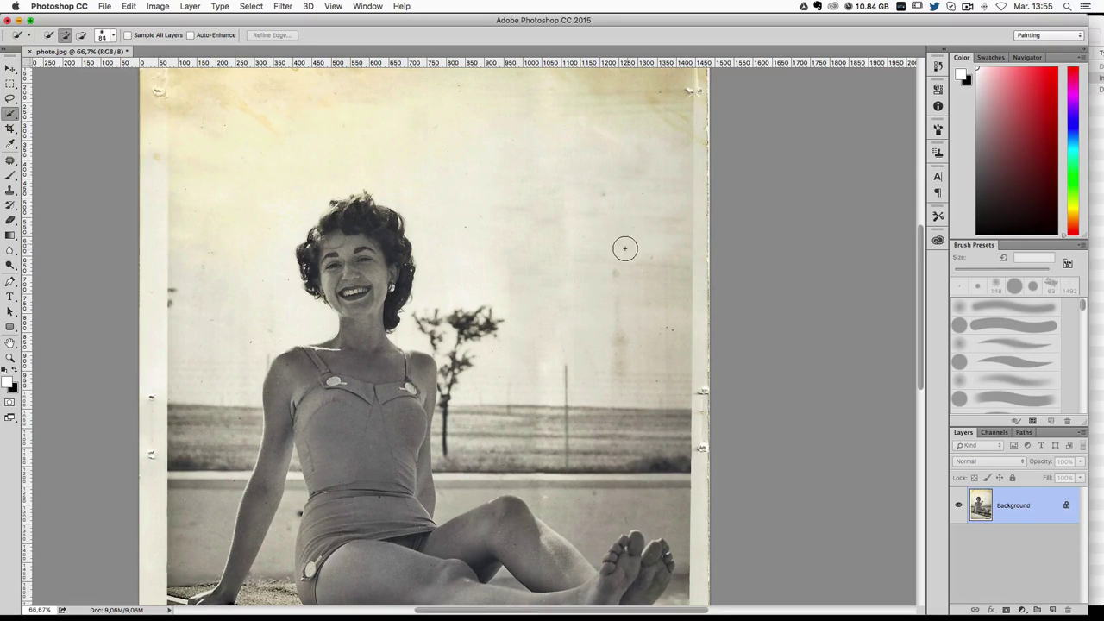
Step: Set the Quick Selection brush to size 30 and zoom to 100% on the photo
scroll(663, 237, up, 2)
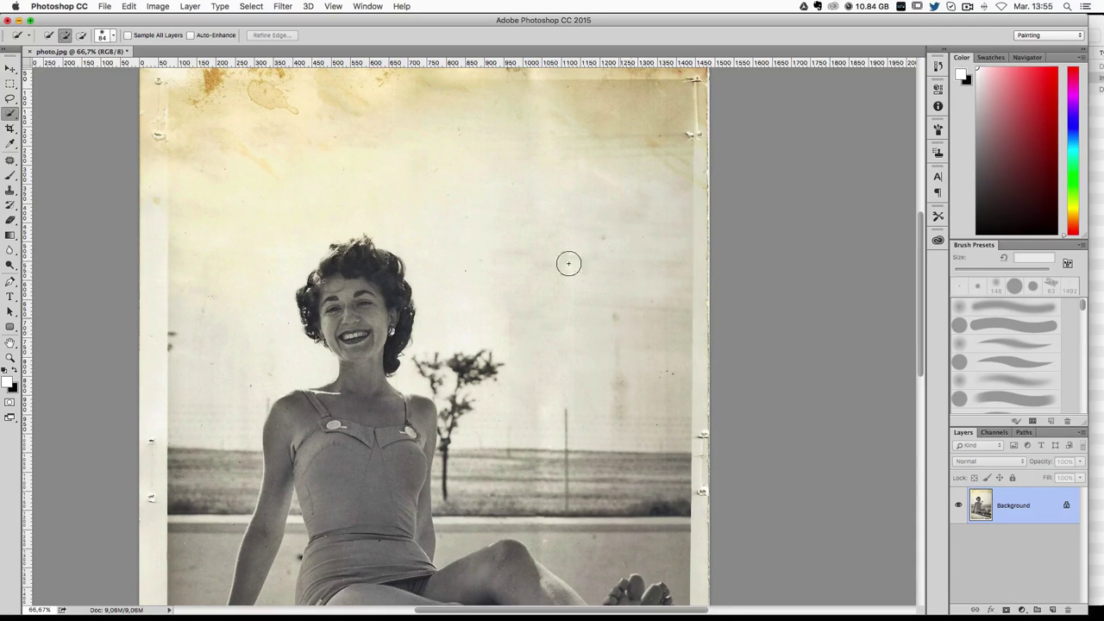
scroll(250, 313, down, 1)
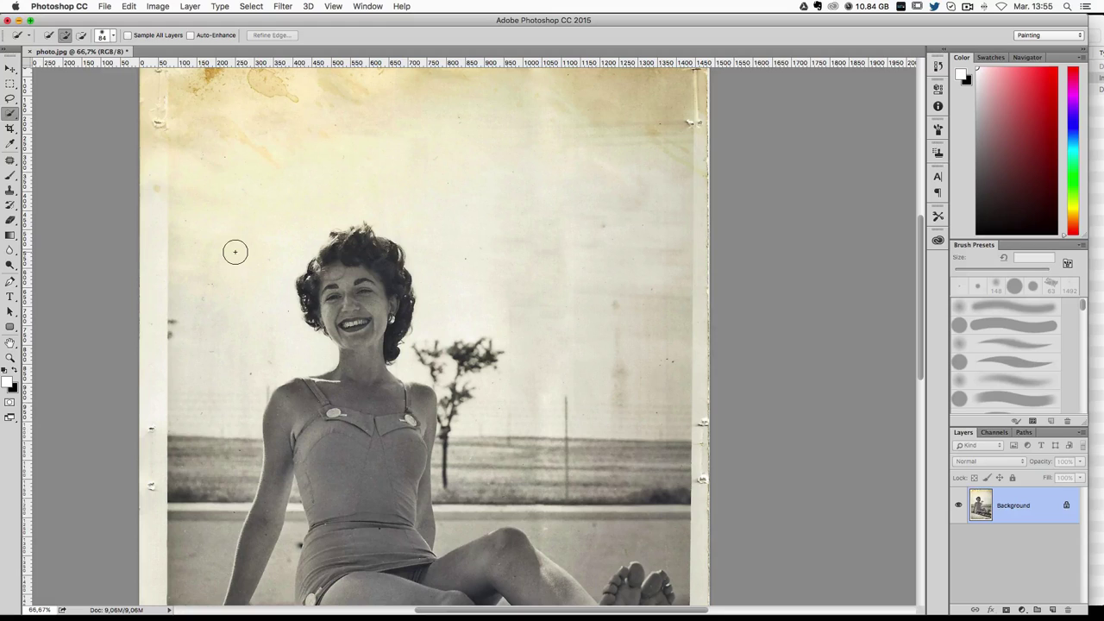
mouse_move(338, 154)
mouse_down()
mouse_move(326, 159)
mouse_move(524, 147)
mouse_up()
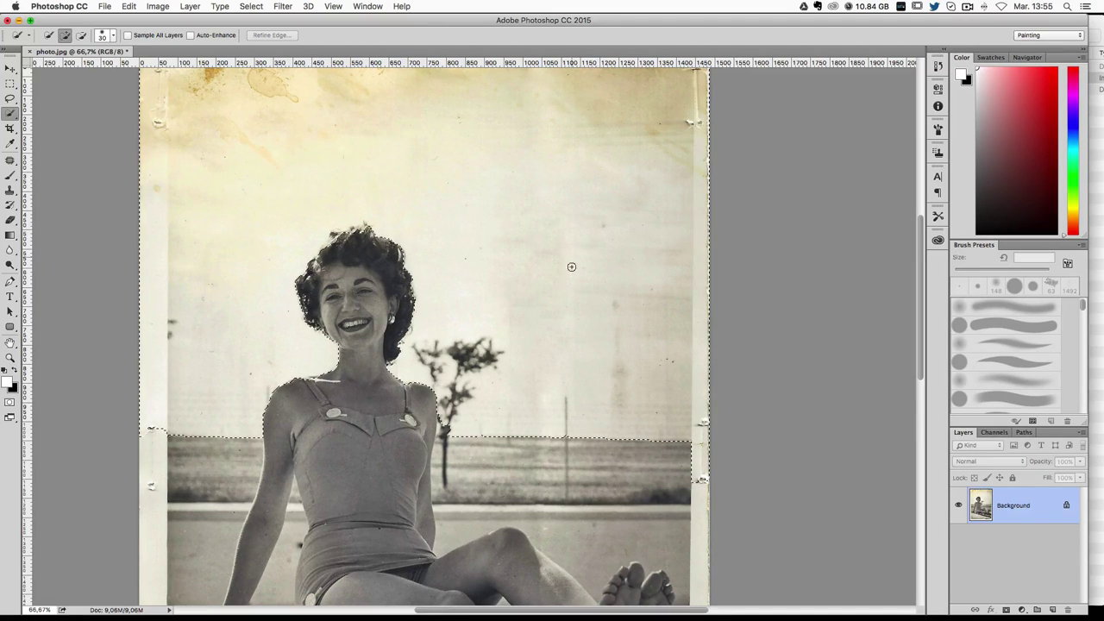
scroll(186, 296, up, 3)
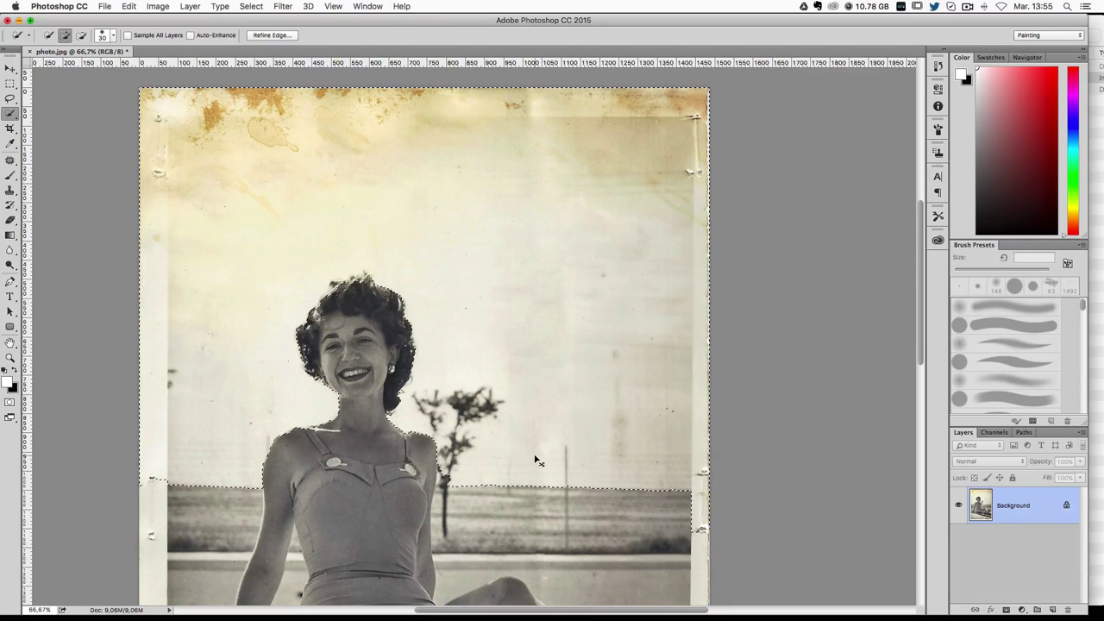
scroll(535, 455, up, 1)
mouse_move(535, 455)
mouse_down()
mouse_move(572, 291)
mouse_move(646, 319)
mouse_up()
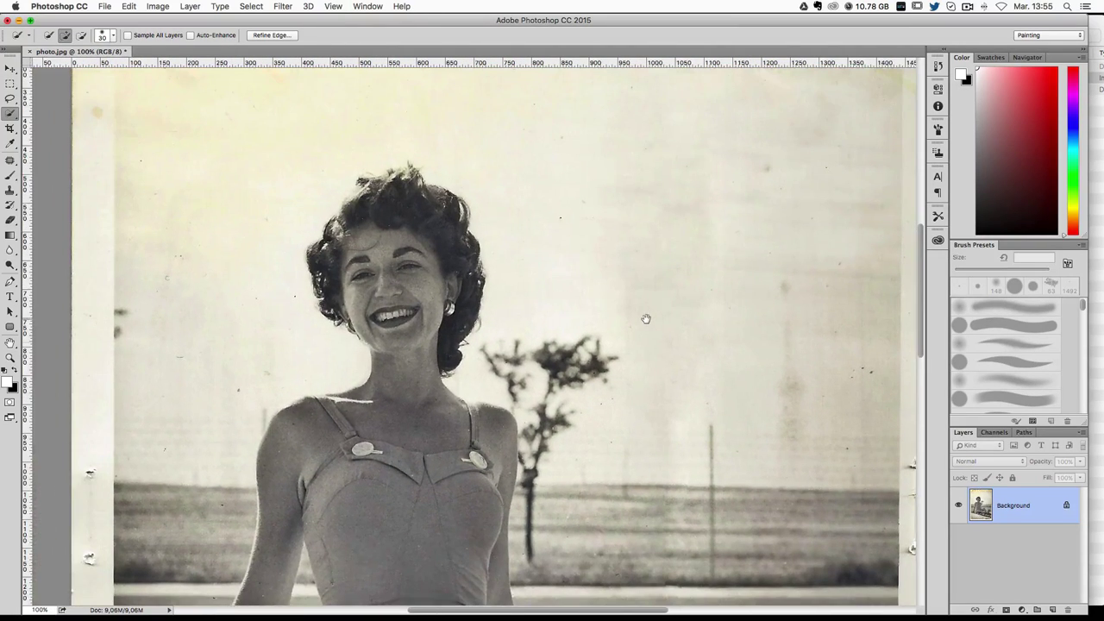
Step: Remove the left border strip from the sky selection and refine the top-left edge
drag(92, 481, 104, 75)
scroll(318, 352, up, 1)
scroll(307, 361, up, 4)
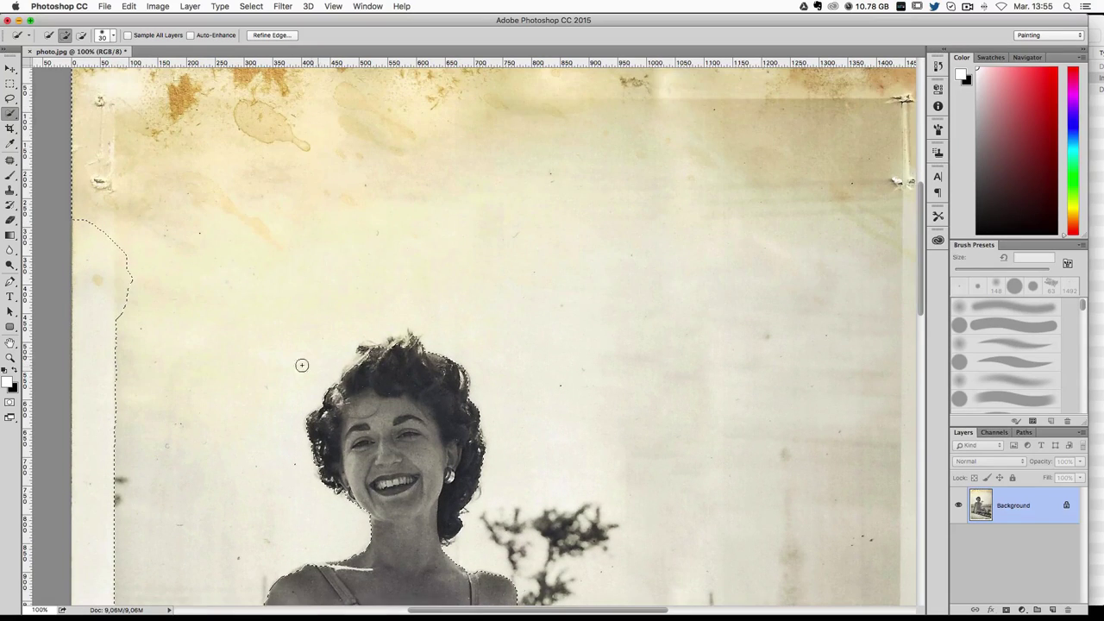
drag(99, 254, 90, 139)
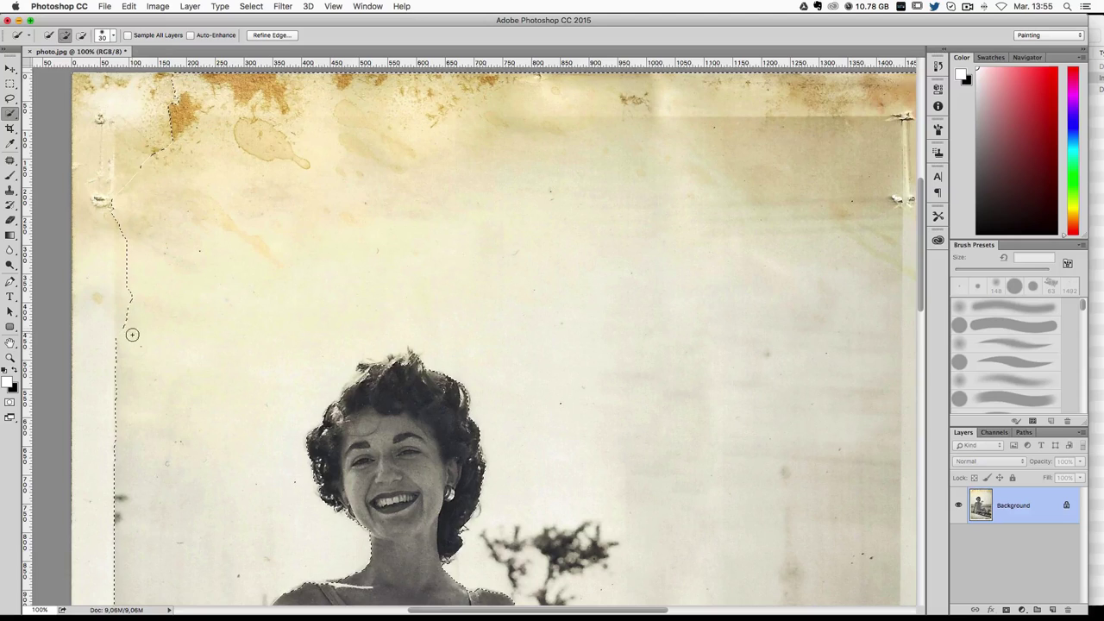
drag(131, 327, 133, 284)
drag(128, 185, 131, 159)
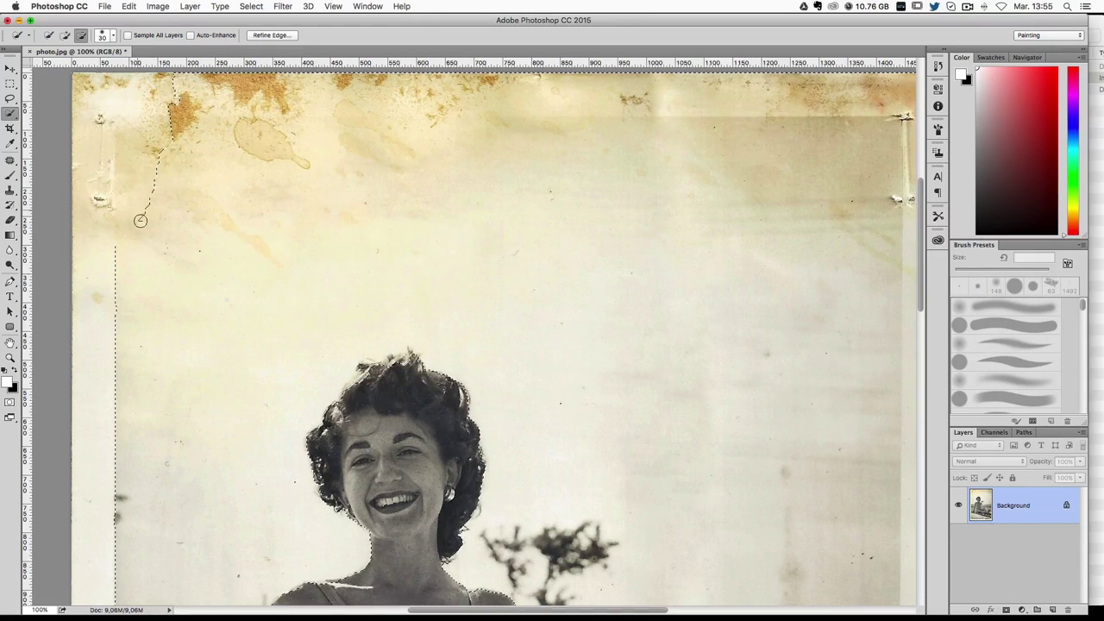
mouse_move(141, 217)
mouse_down()
mouse_move(146, 235)
mouse_move(128, 136)
mouse_move(140, 170)
mouse_up()
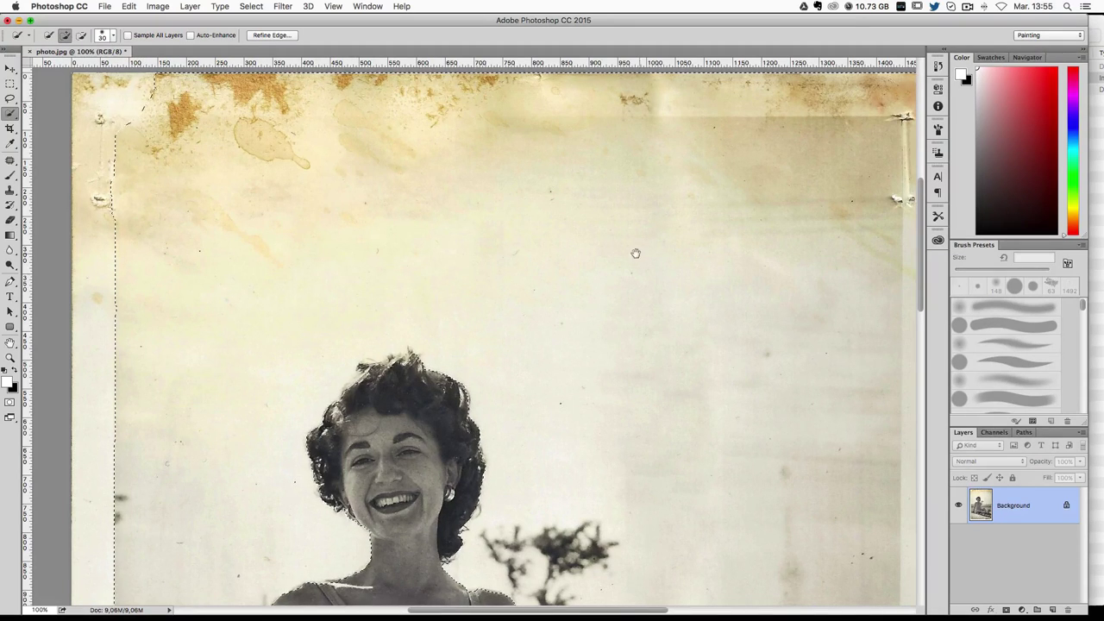
Step: Add sky near the selection's bottom-right corner down toward the horizon
drag(636, 251, 526, 242)
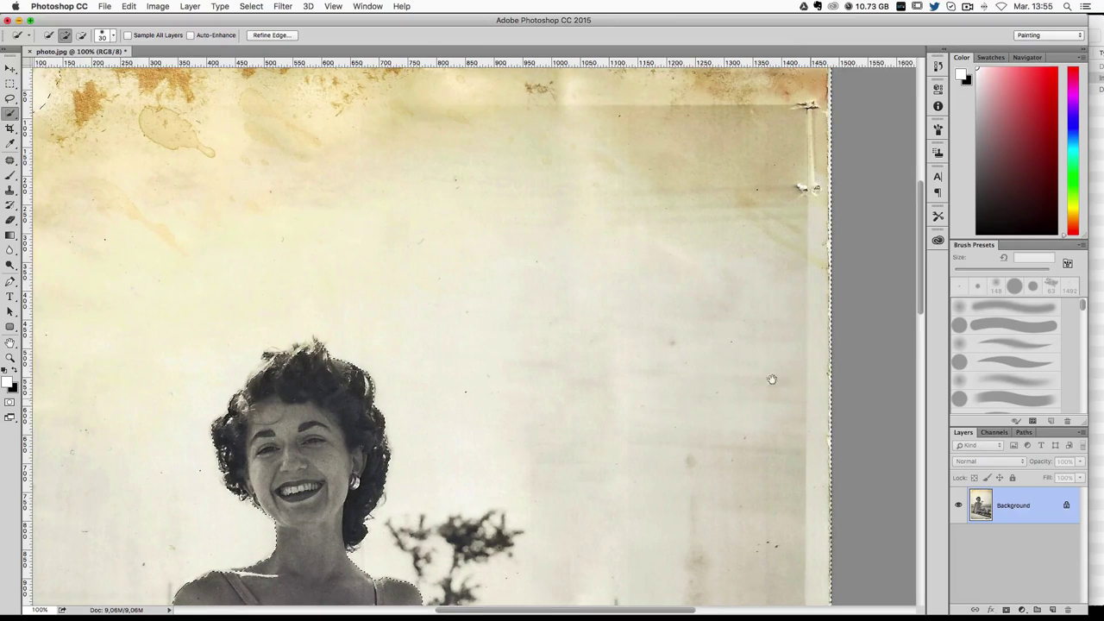
drag(772, 380, 693, 251)
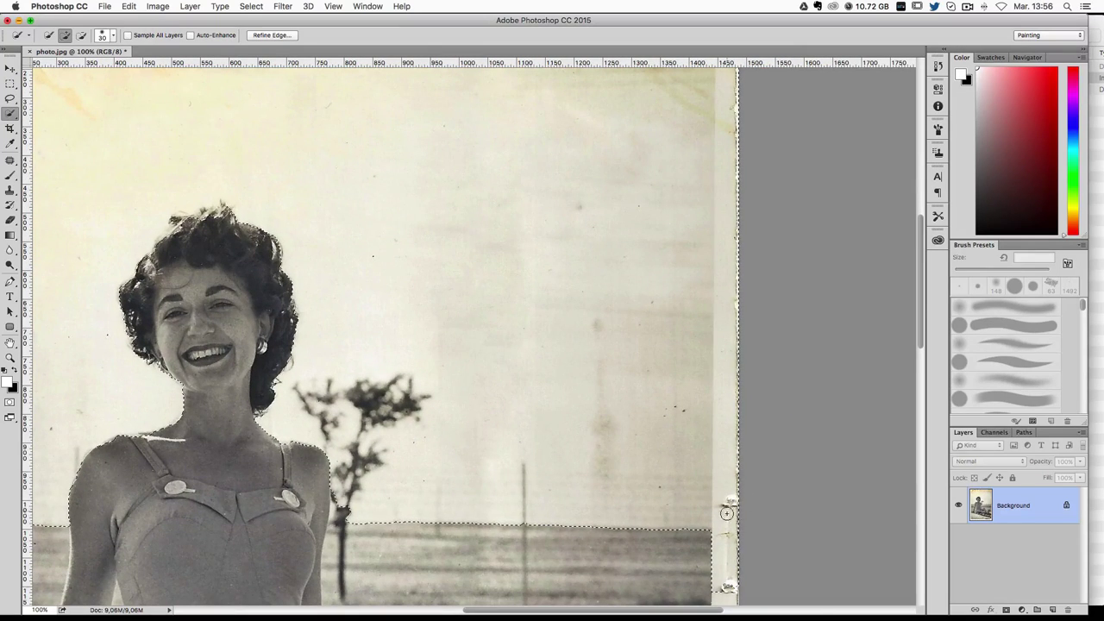
click(724, 593)
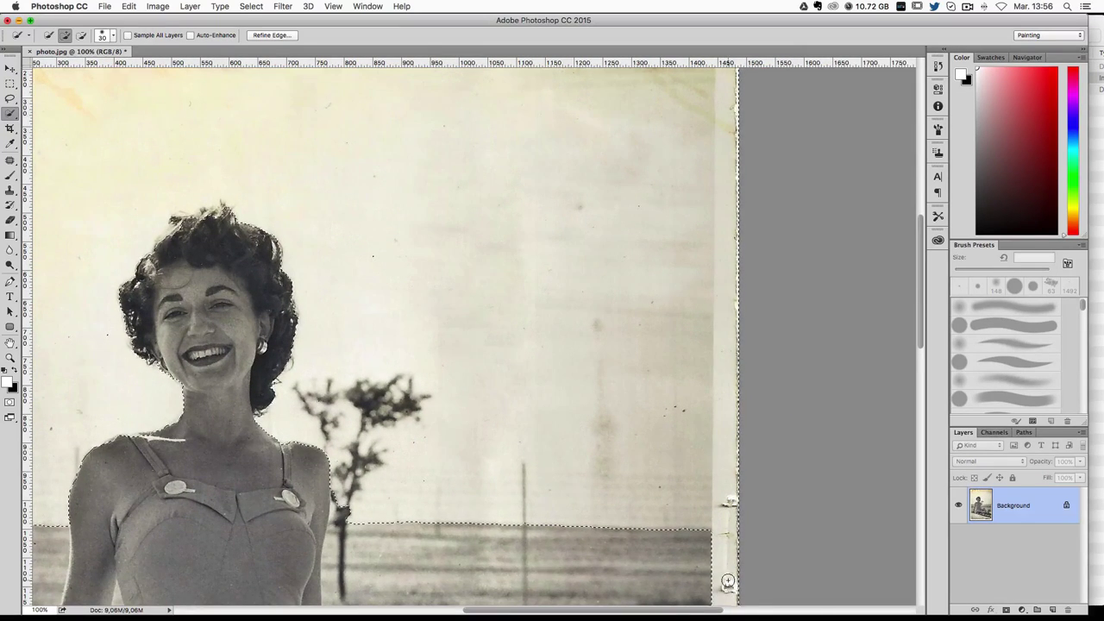
scroll(725, 592, down, 3)
scroll(726, 518, down, 2)
Step: Remove the right border strip from the selection and straighten its right edge
drag(727, 503, 714, 140)
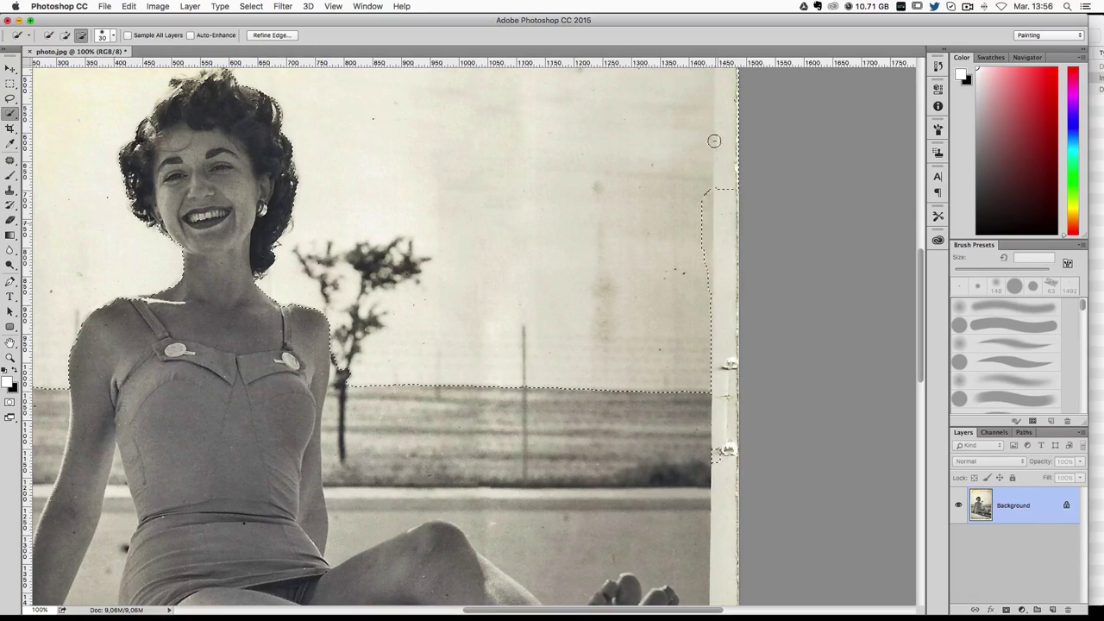
scroll(758, 192, up, 2)
scroll(700, 220, up, 1)
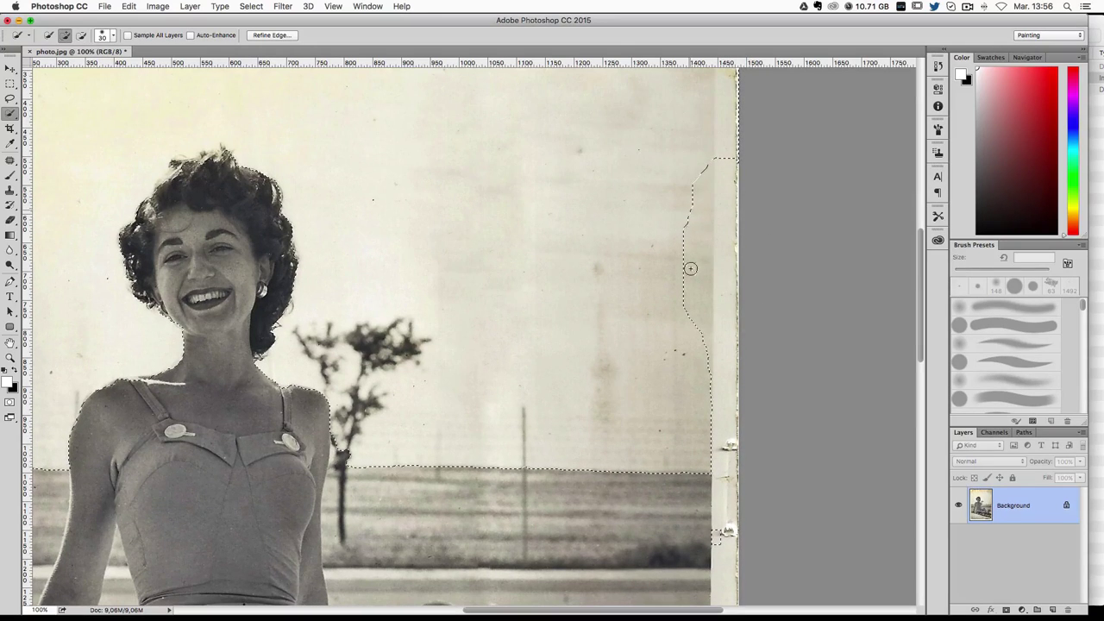
mouse_move(693, 296)
mouse_down()
mouse_move(705, 172)
mouse_move(696, 323)
mouse_up()
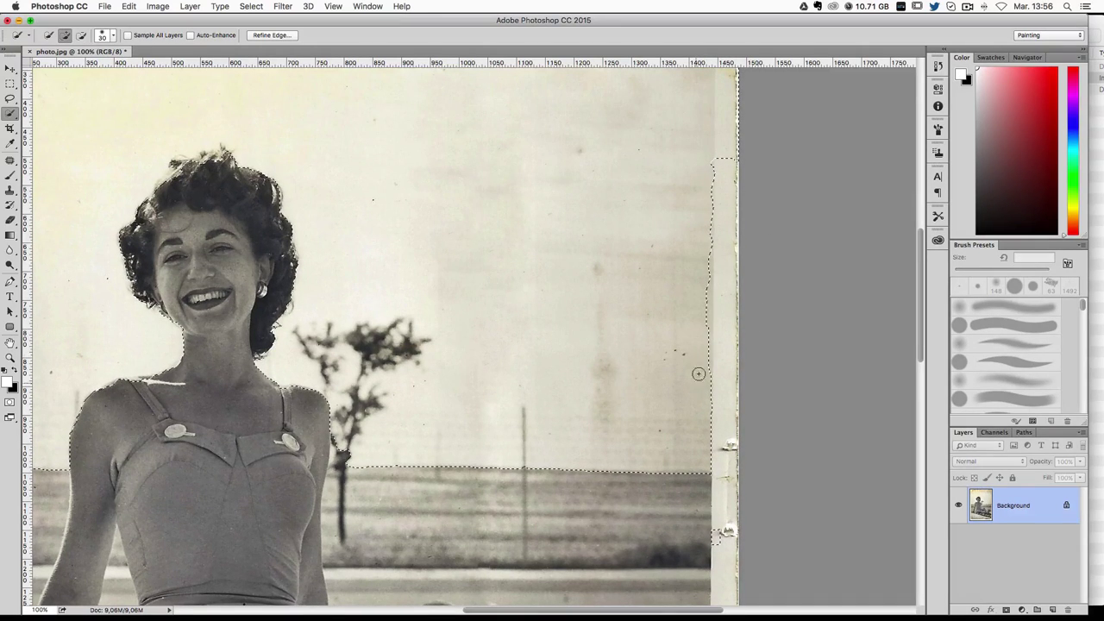
scroll(682, 423, up, 2)
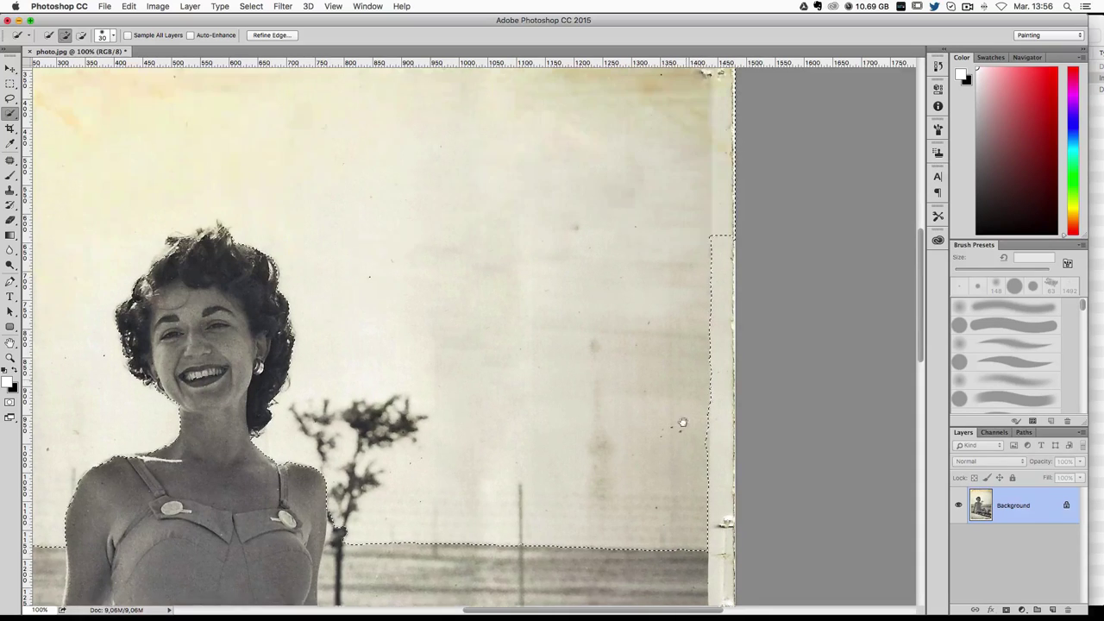
scroll(683, 423, up, 3)
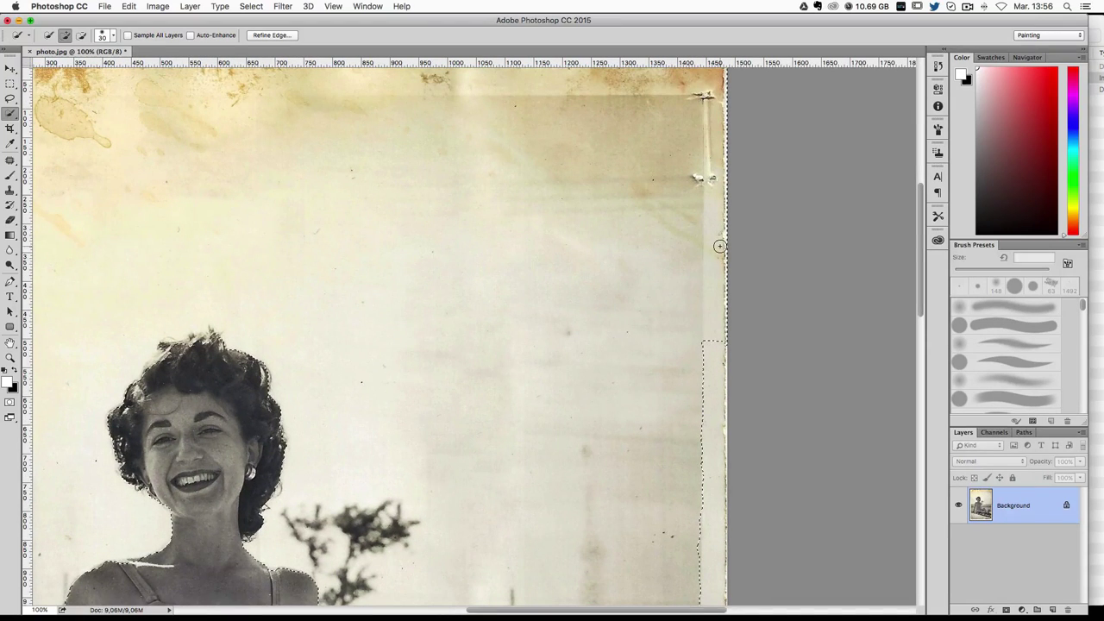
drag(710, 313, 710, 355)
alt+click(715, 314)
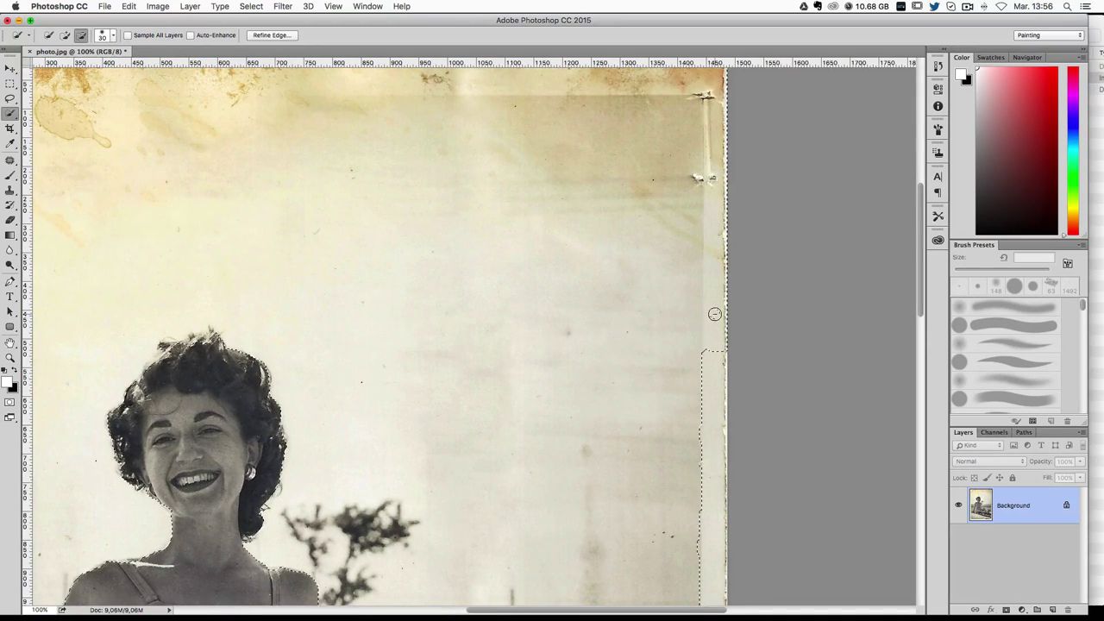
mouse_move(715, 314)
mouse_down()
mouse_move(712, 133)
mouse_move(720, 212)
mouse_up()
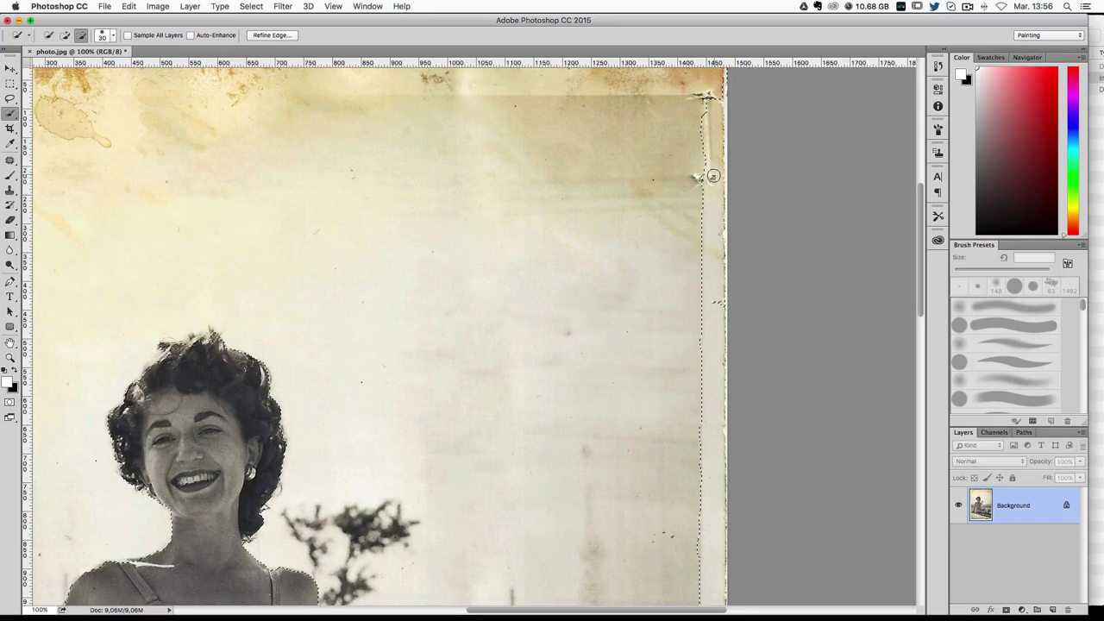
Step: At 100% zoom, subtract from the sky selection along the top of the hair
key(super+minus)
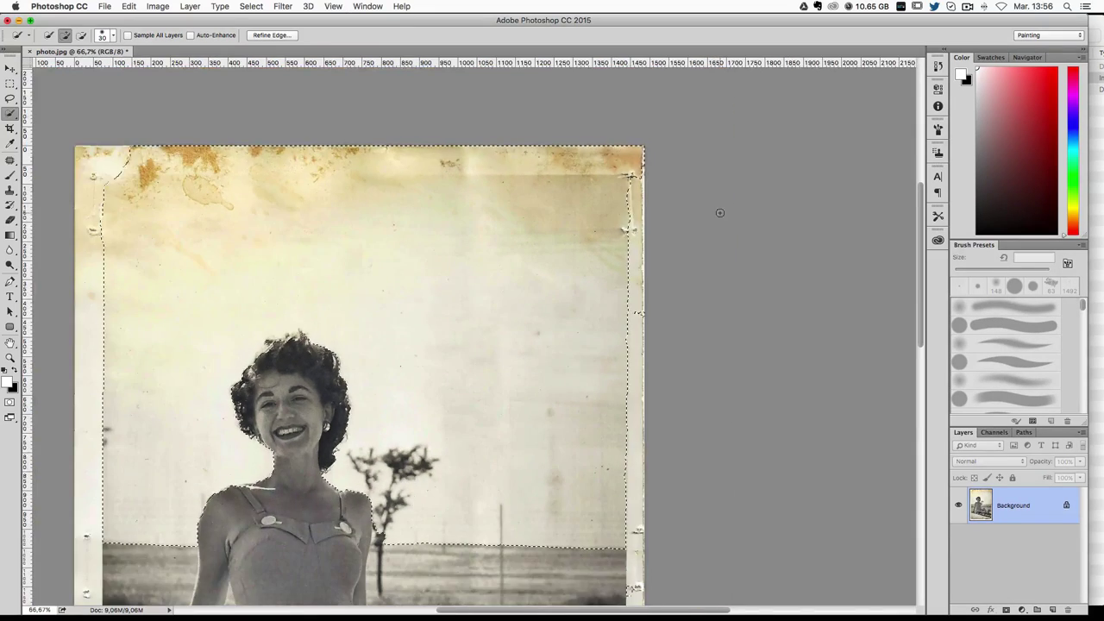
drag(461, 257, 514, 218)
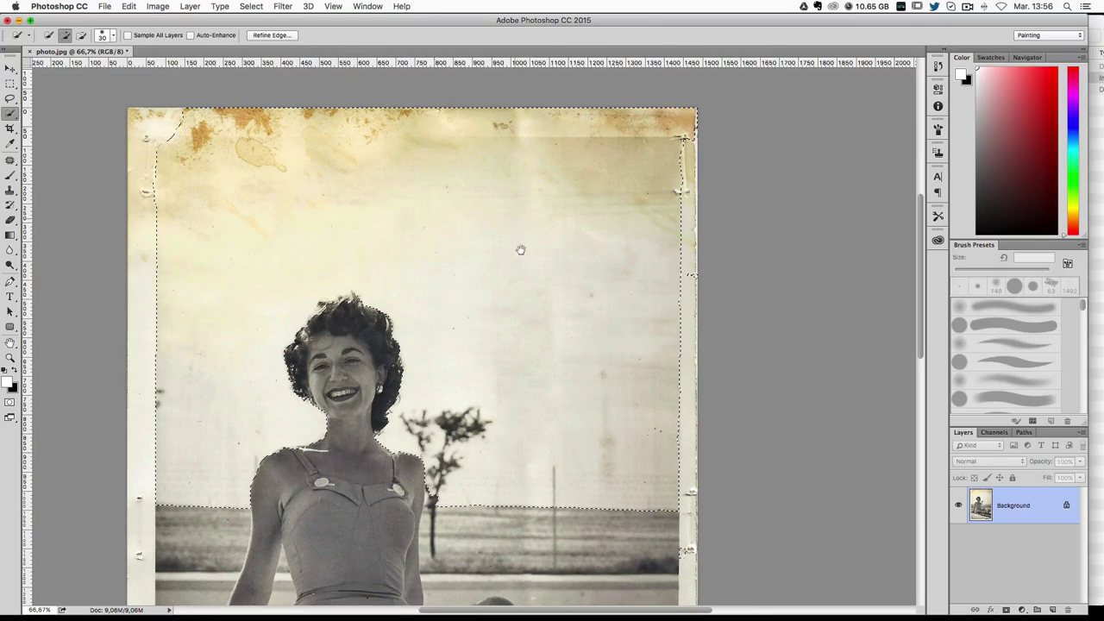
key(super+plus)
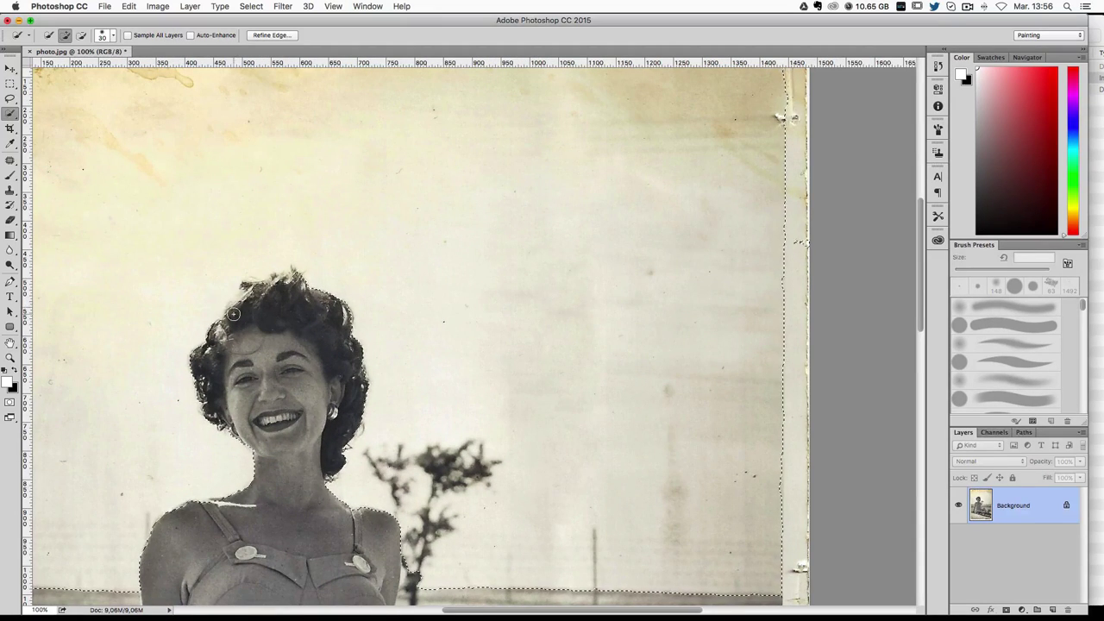
key(alt)
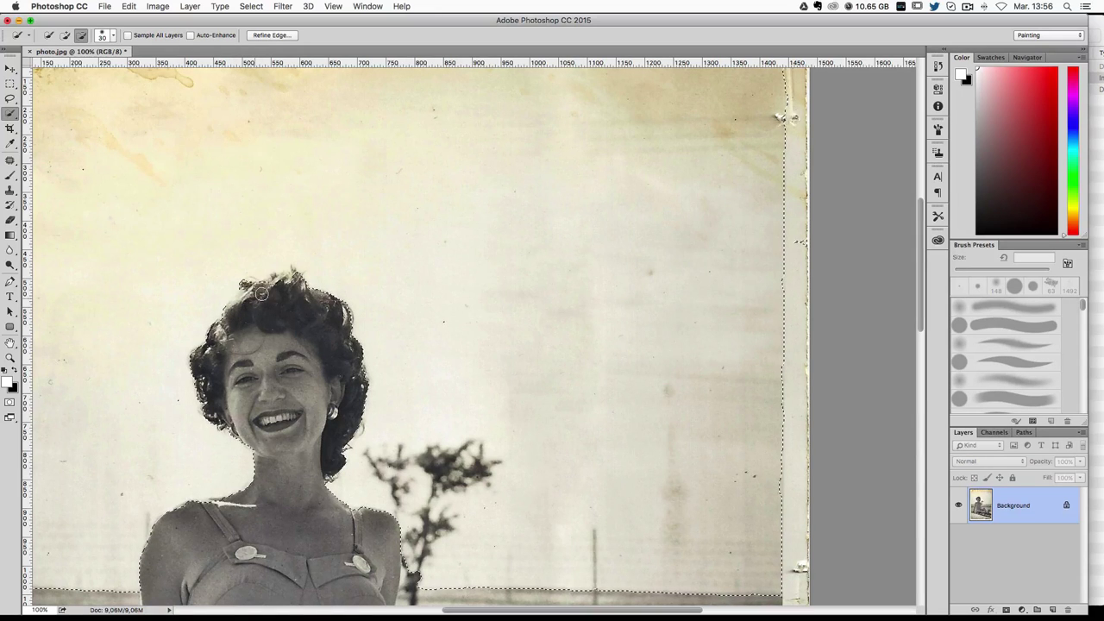
drag(261, 293, 302, 297)
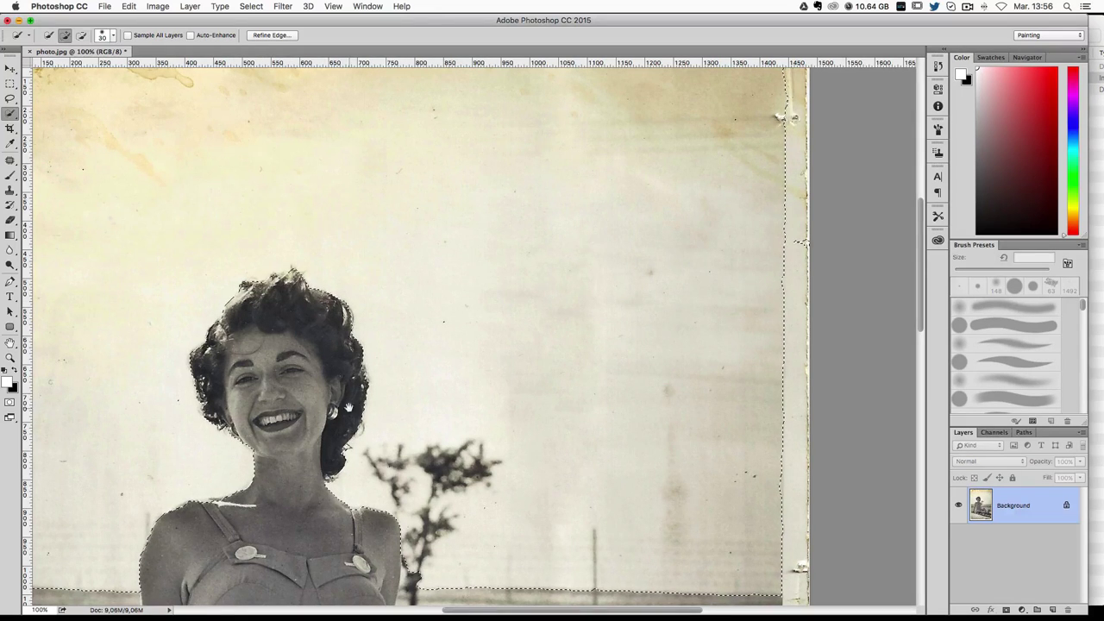
Step: Shrink the brush to 11 to tidy the shoulder edge, then recentre the view
scroll(328, 331, down, 3)
scroll(447, 463, left, 3)
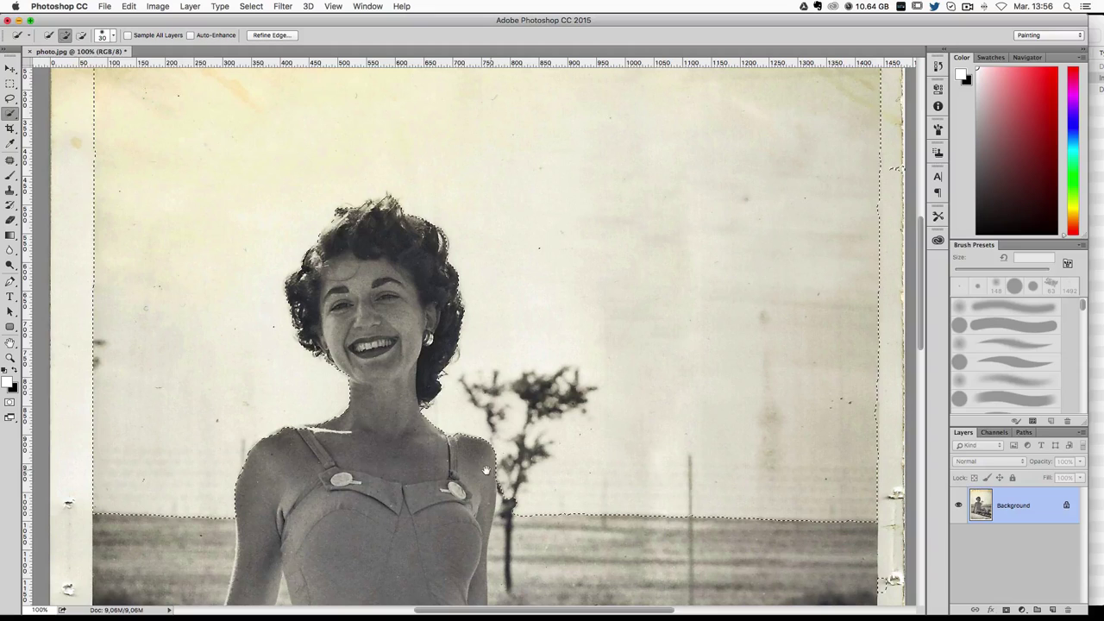
key(alt)
drag(519, 492, 490, 508)
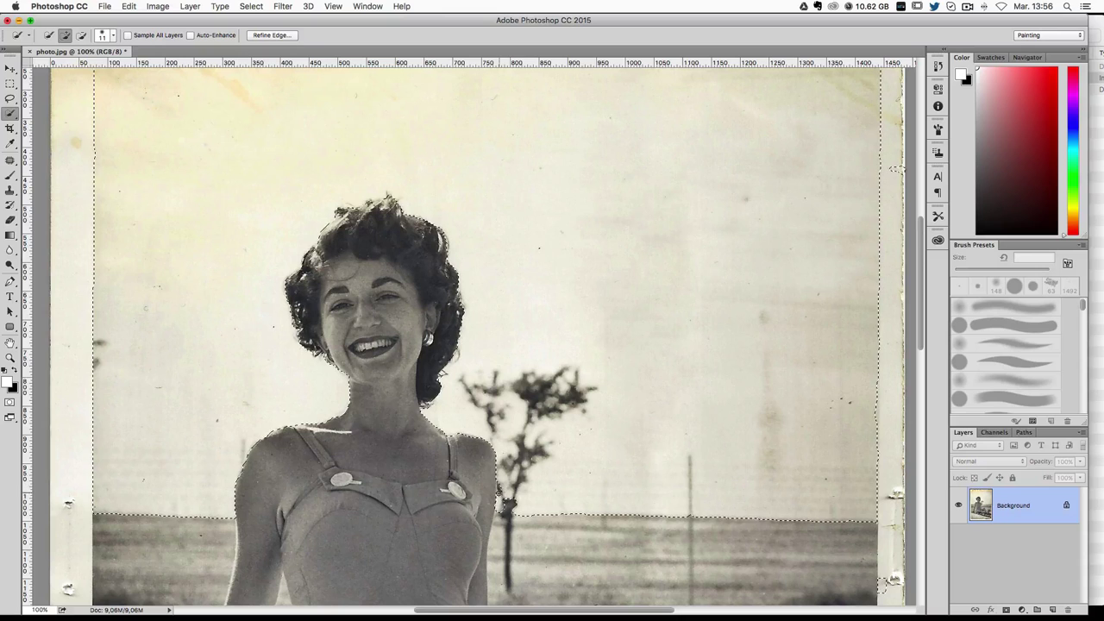
key(ctrl+minus)
drag(643, 298, 630, 324)
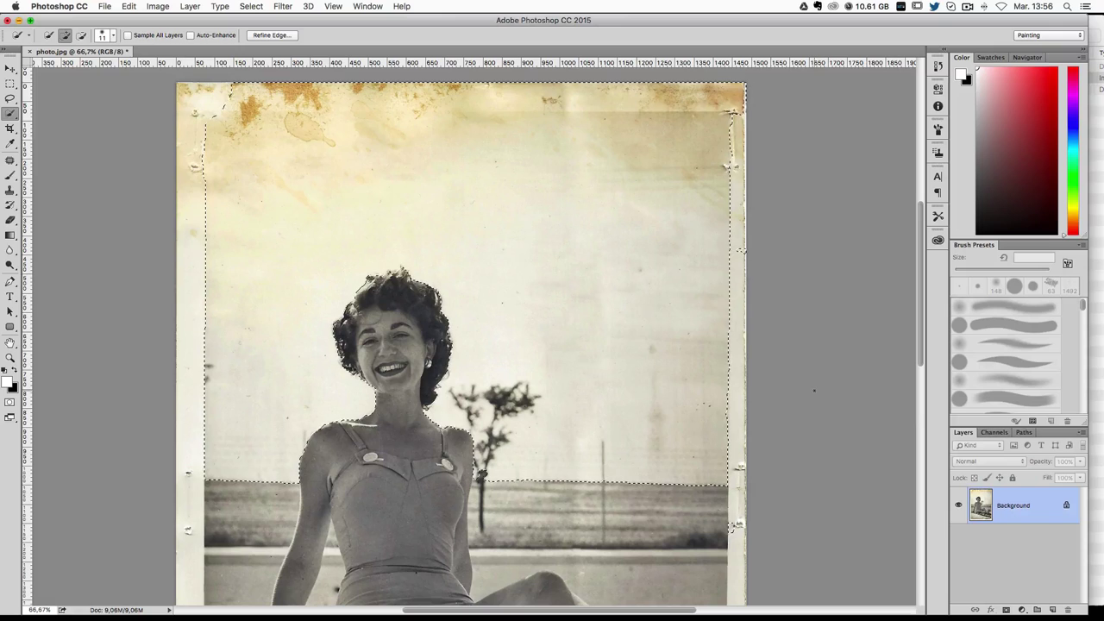
Step: Add a Solid Color fill layer over the sky selection in light blue #91d3f6
click(1023, 610)
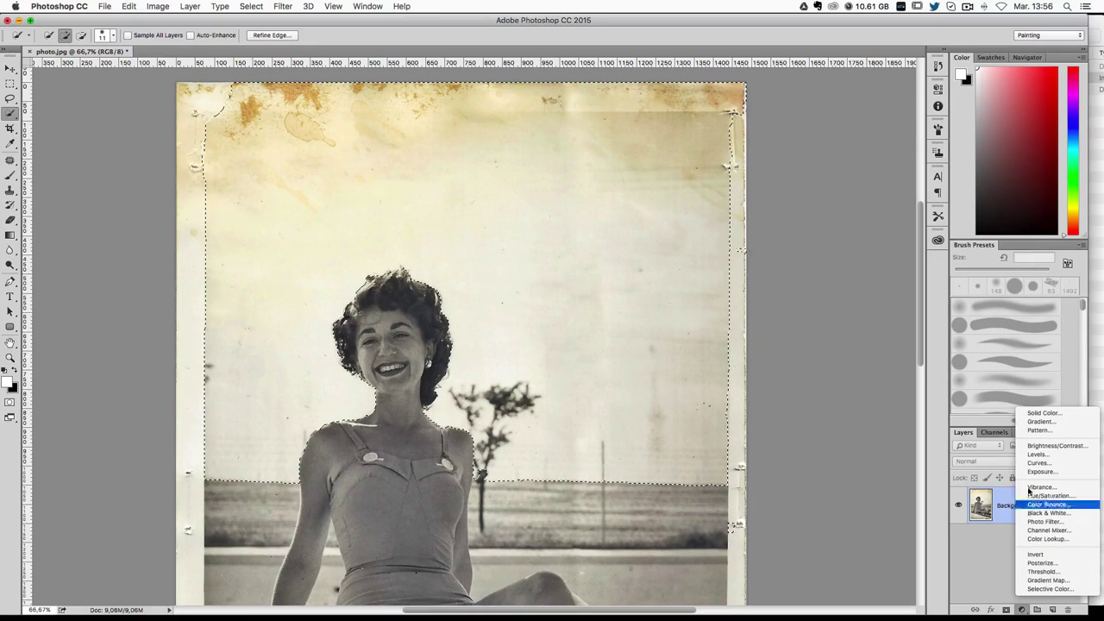
click(1034, 415)
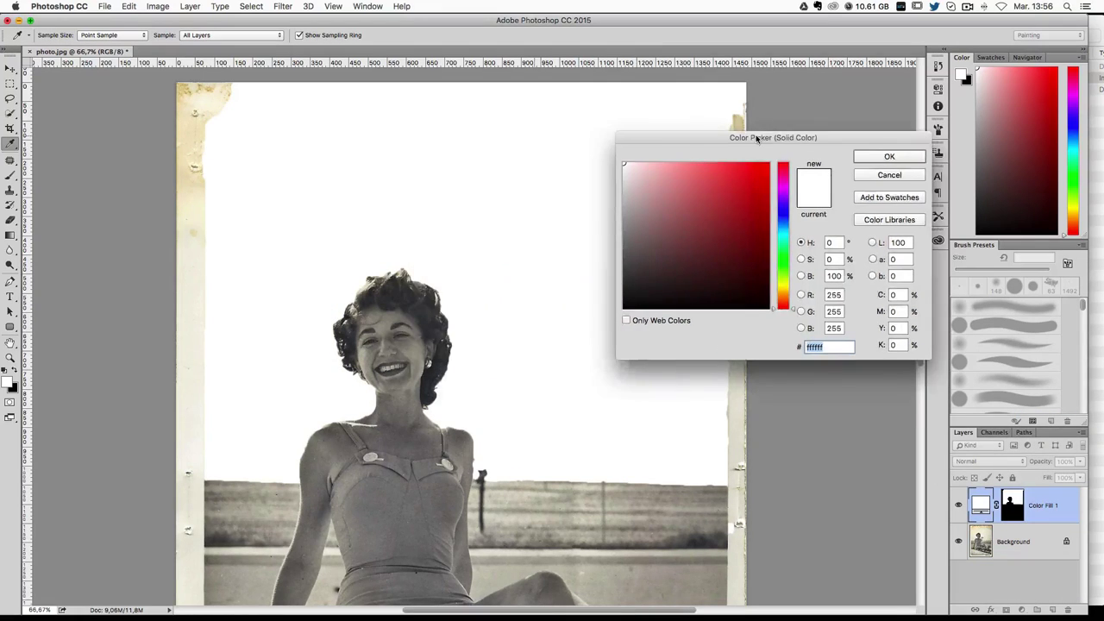
drag(529, 148, 746, 165)
drag(777, 241, 777, 237)
click(677, 198)
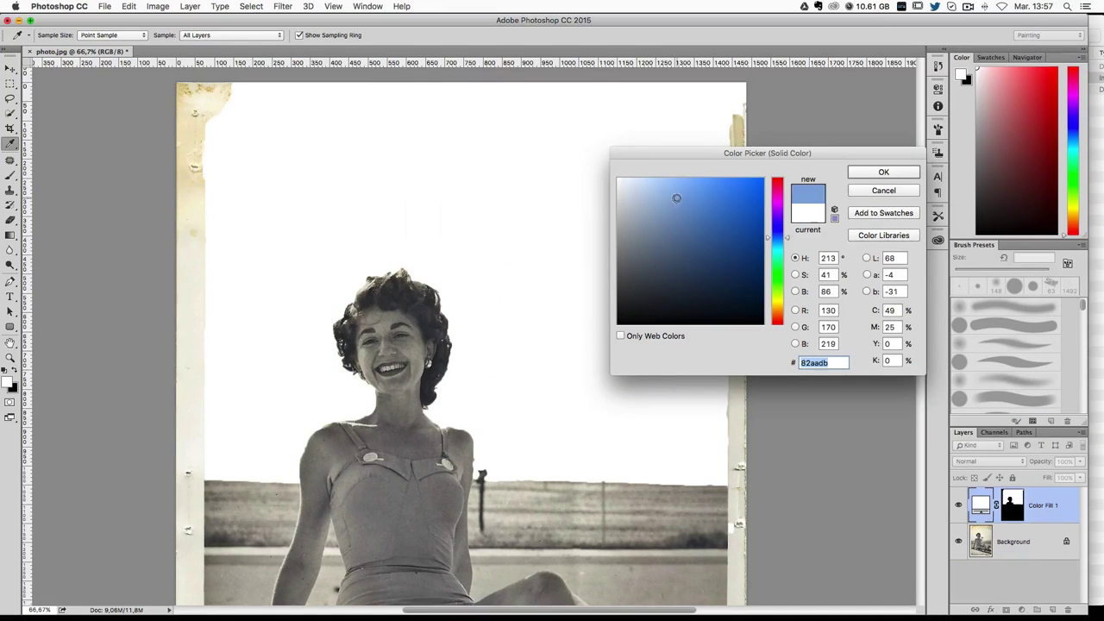
drag(765, 239, 780, 246)
click(677, 183)
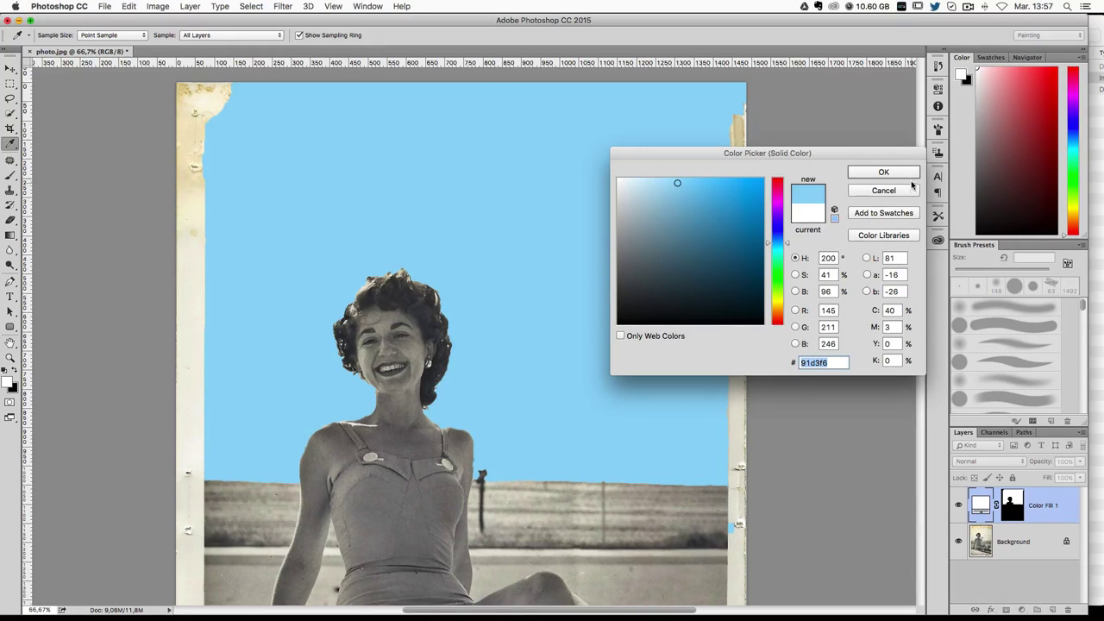
click(903, 175)
Step: Try Overlay then Multiply blend modes on the sky fill and lower its opacity
click(978, 462)
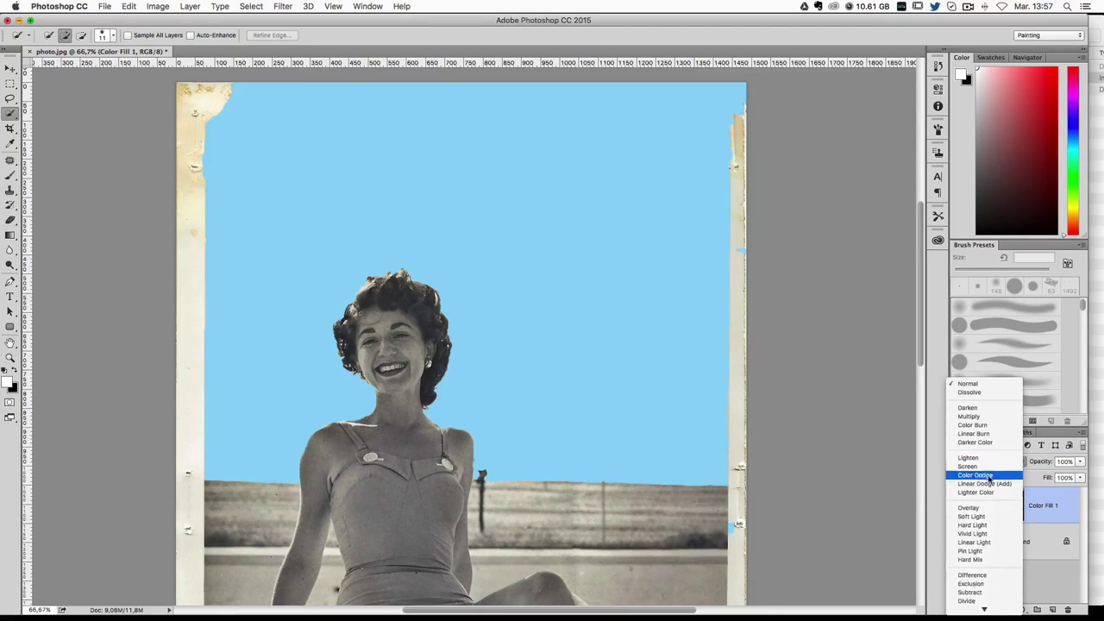
scroll(984, 492, down, 1)
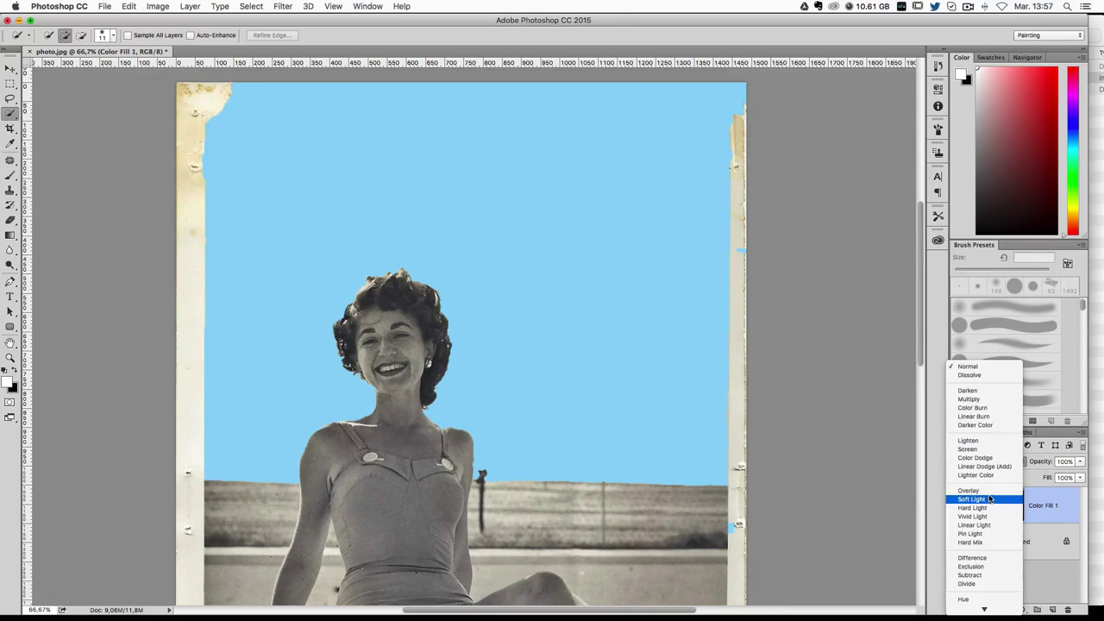
click(983, 490)
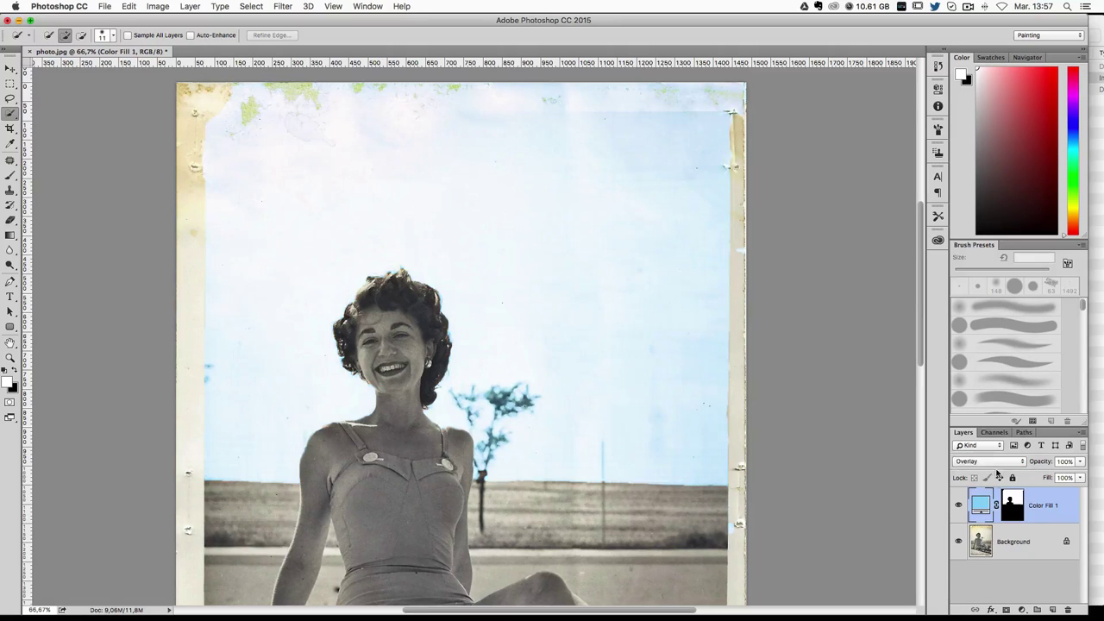
click(983, 463)
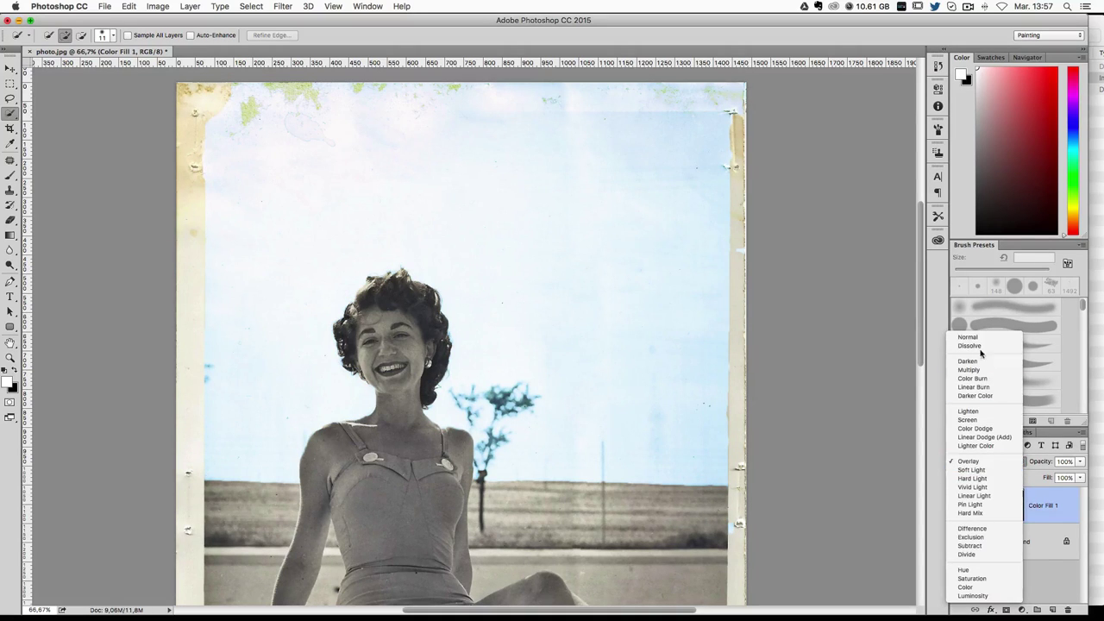
click(978, 370)
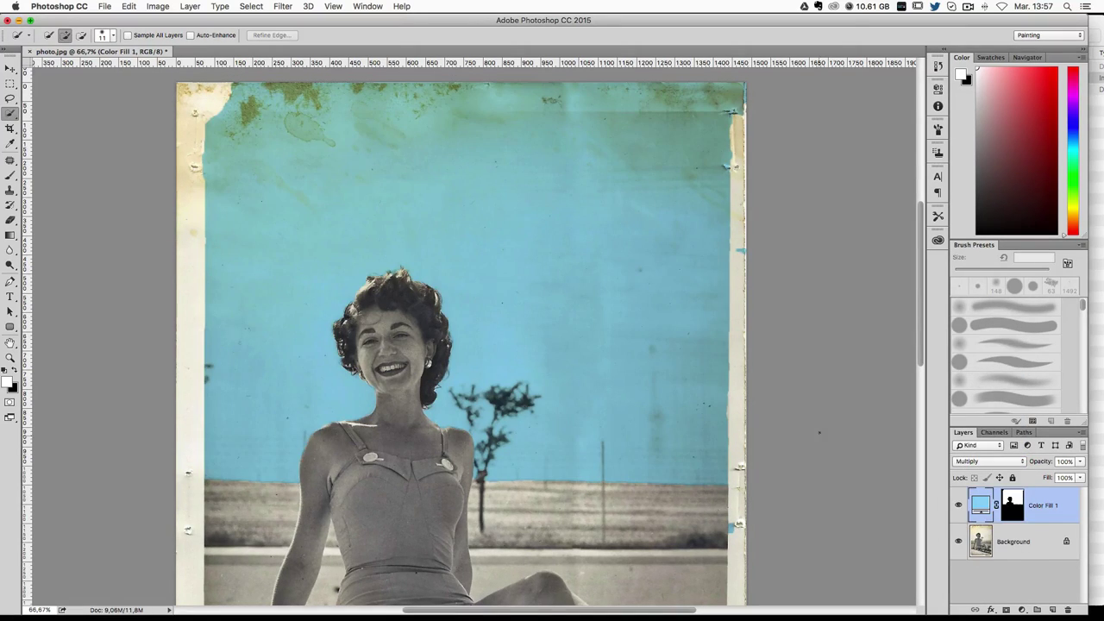
click(1081, 463)
drag(1062, 478, 1046, 477)
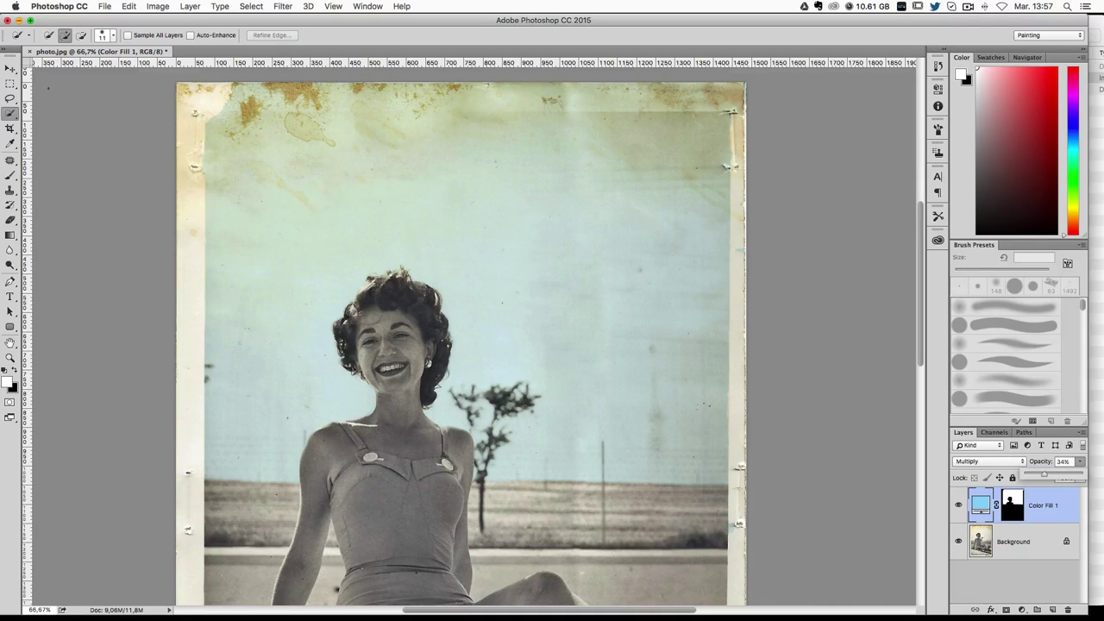
Step: Fine-tune how strongly the blue fill tints the sky and commit the opacity value
key(v)
scroll(541, 273, down, 2)
scroll(540, 273, down, 2)
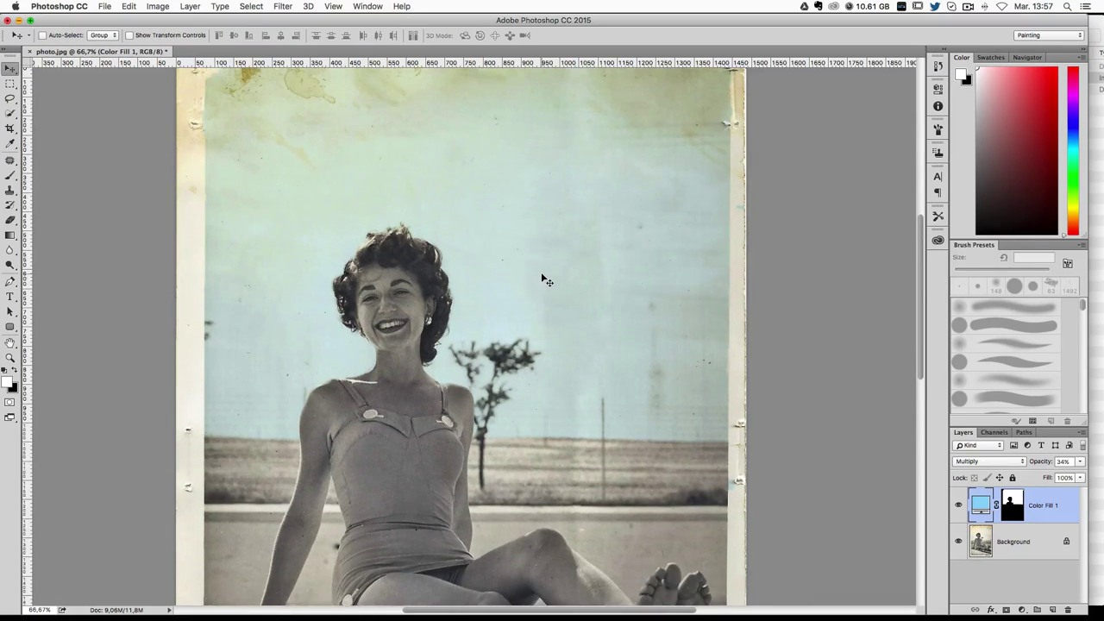
scroll(542, 274, up, 2)
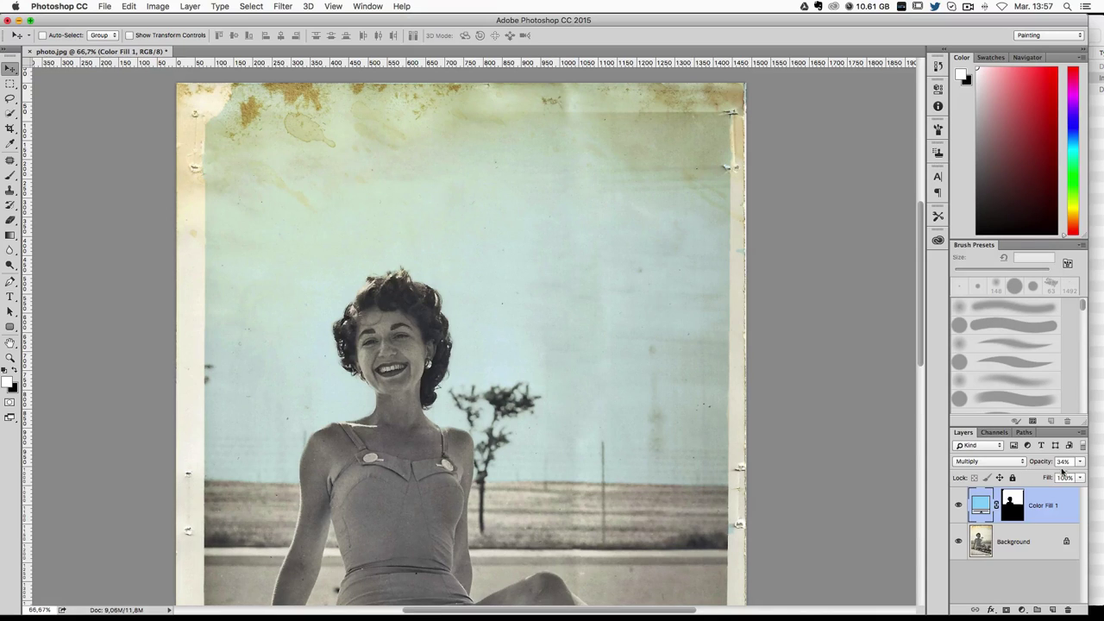
drag(1079, 462, 1081, 476)
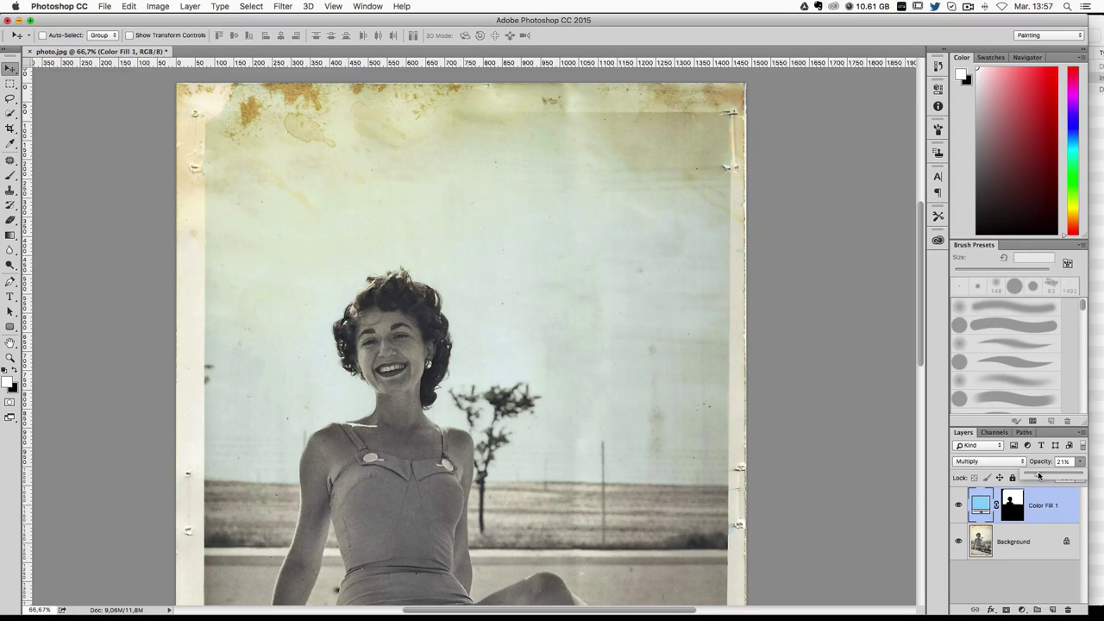
key(Return)
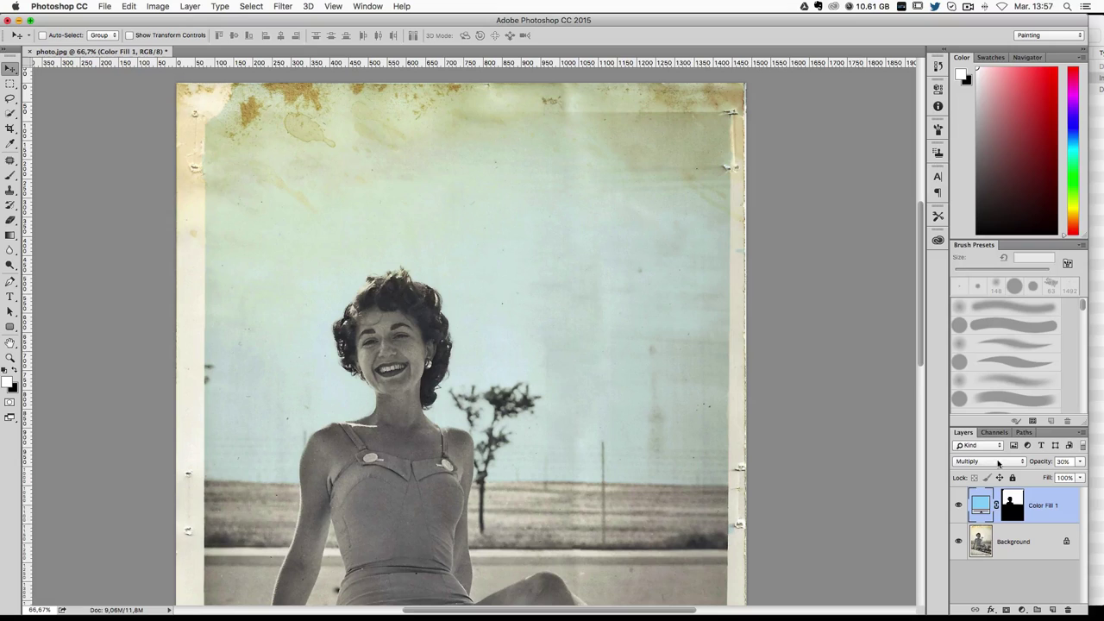
scroll(878, 464, down, 2)
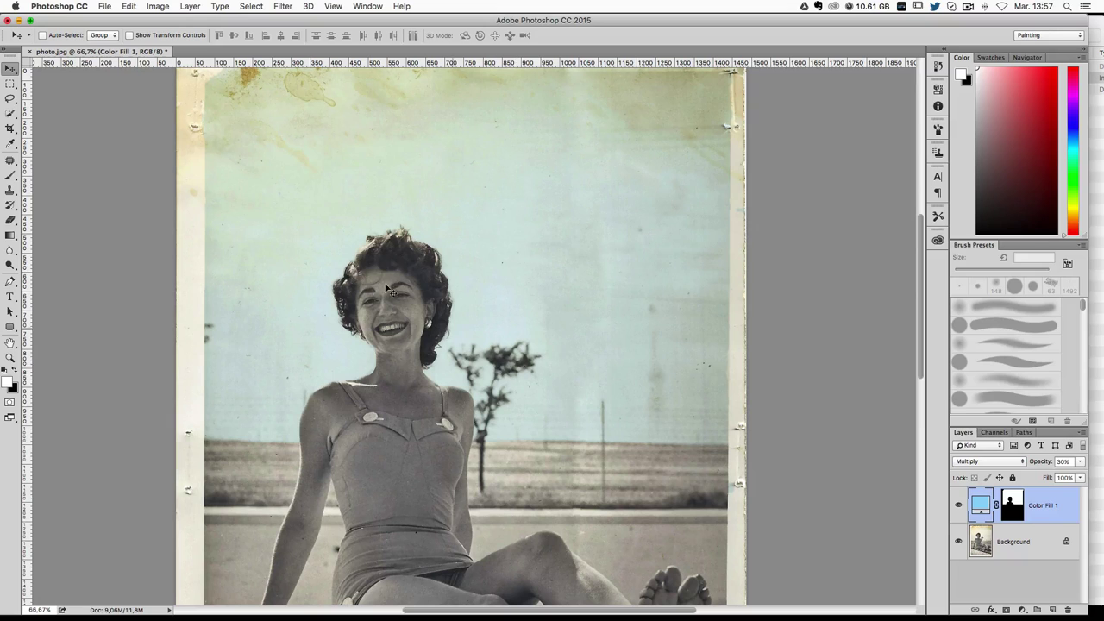
scroll(678, 383, down, 1)
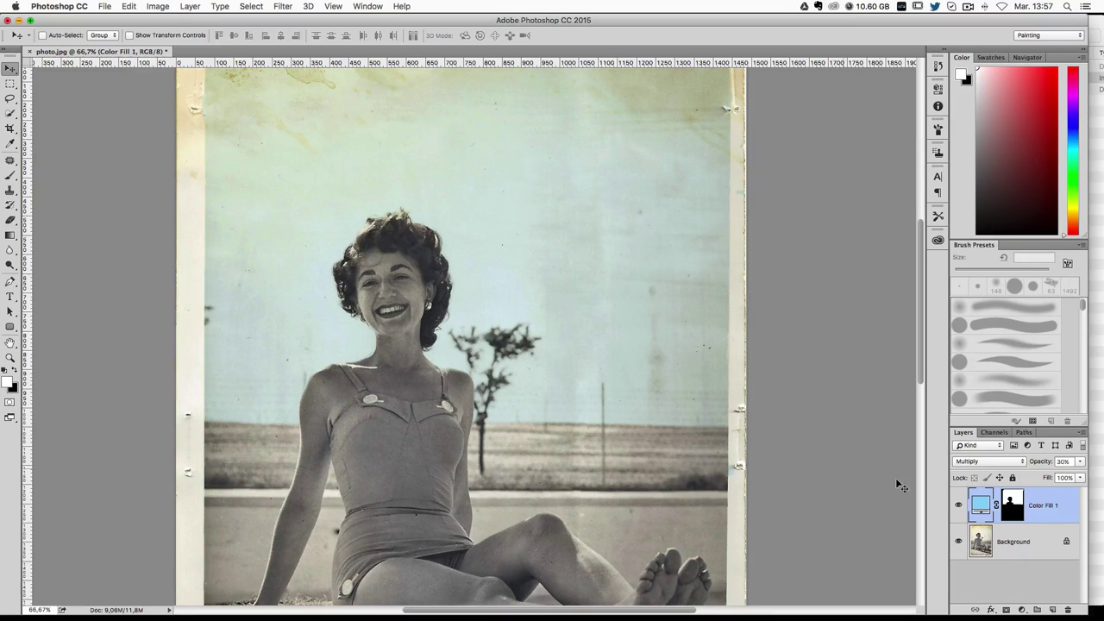
scroll(896, 478, down, 5)
Step: Try Color blend mode, then settle on Multiply at 30% opacity
click(972, 464)
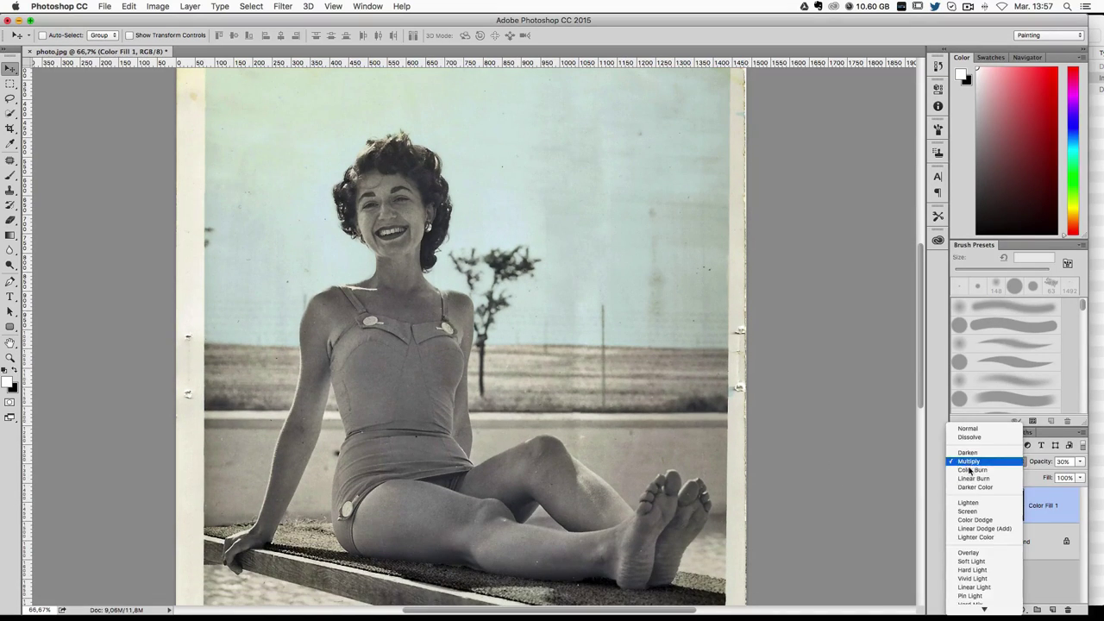
click(967, 599)
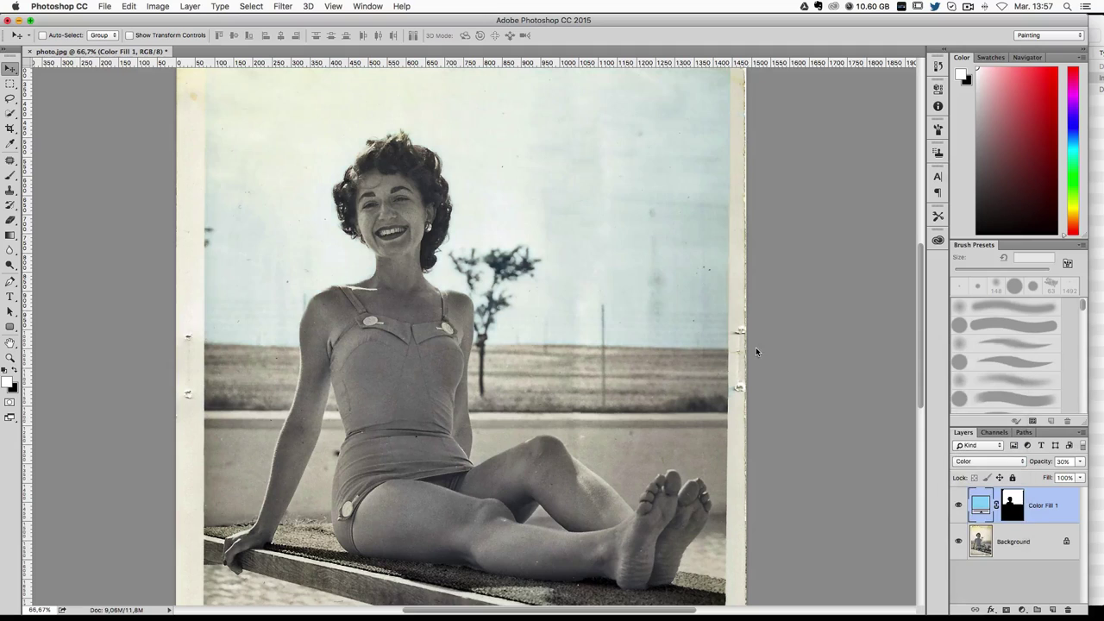
scroll(756, 348, up, 2)
scroll(755, 351, up, 5)
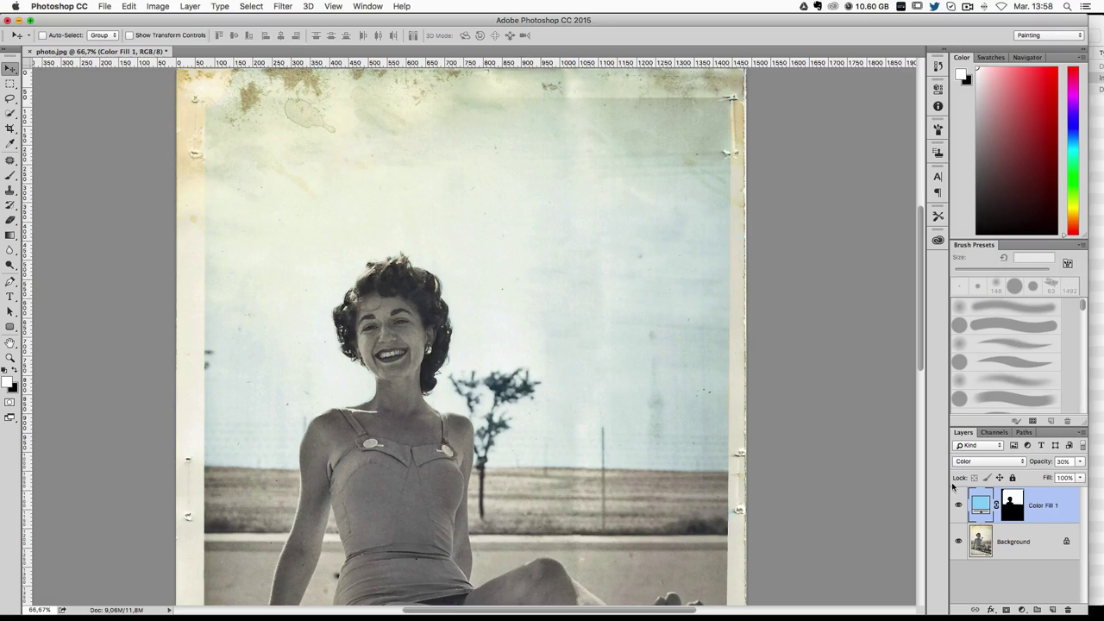
click(1080, 462)
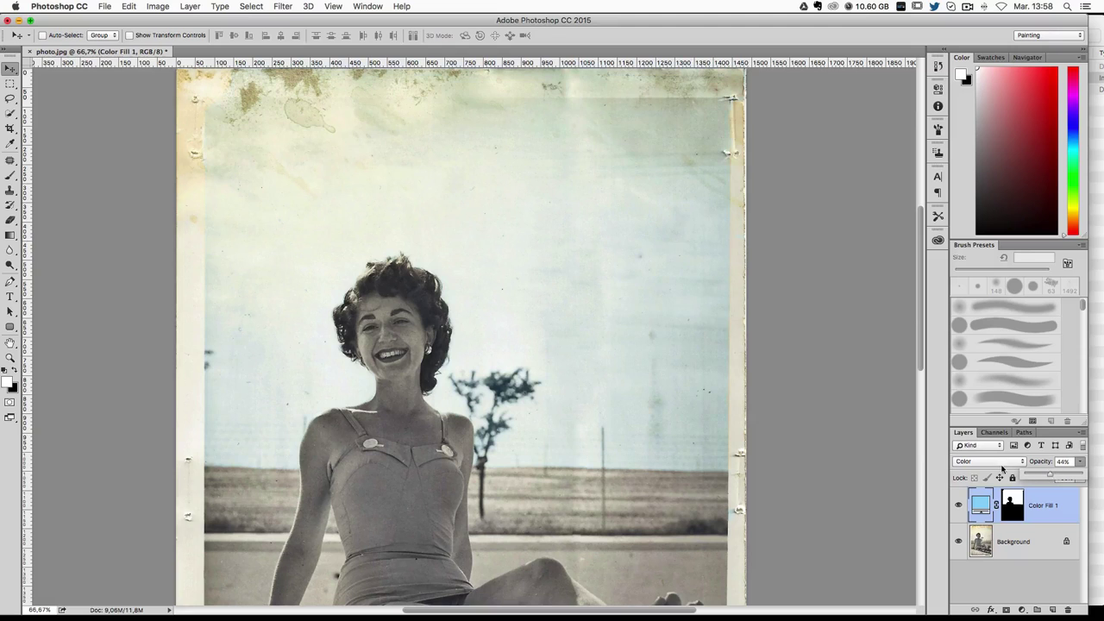
click(1001, 464)
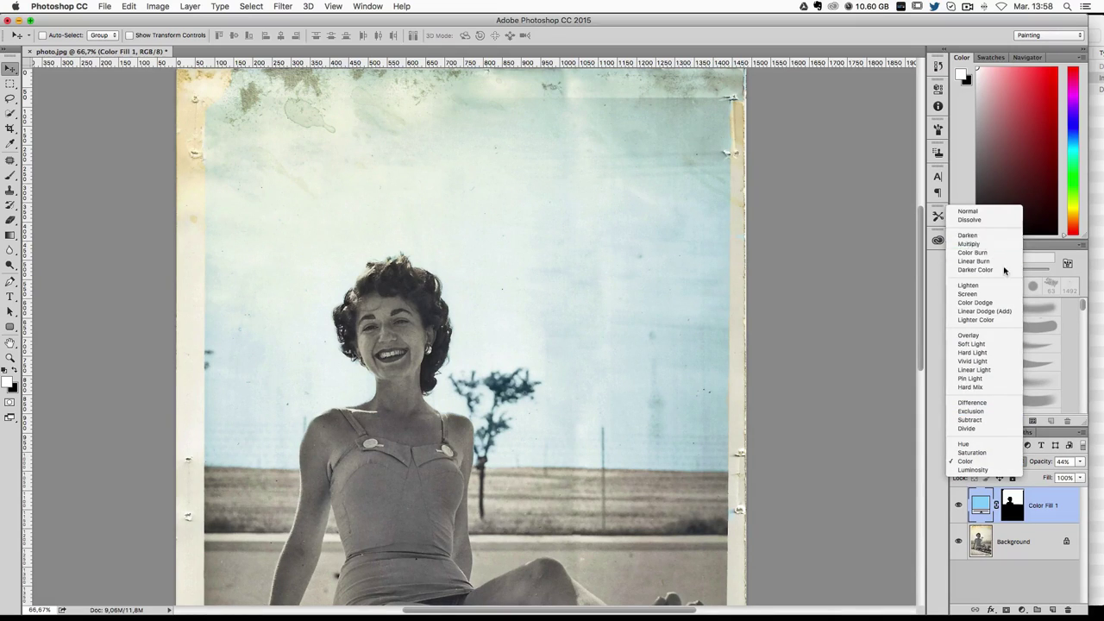
click(983, 244)
text(3)
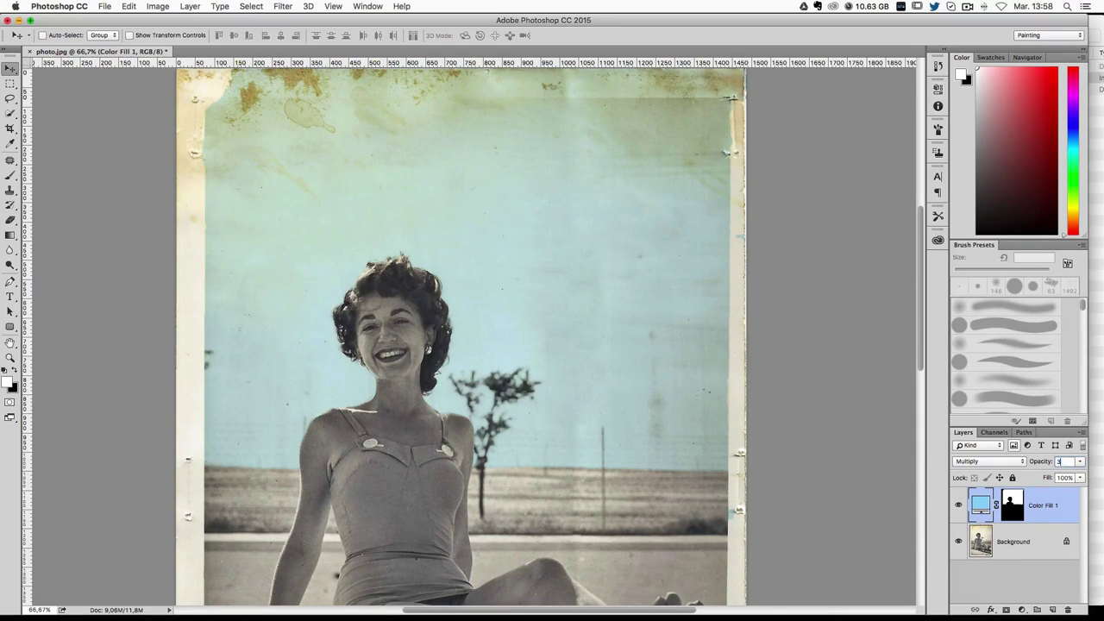
text(0)
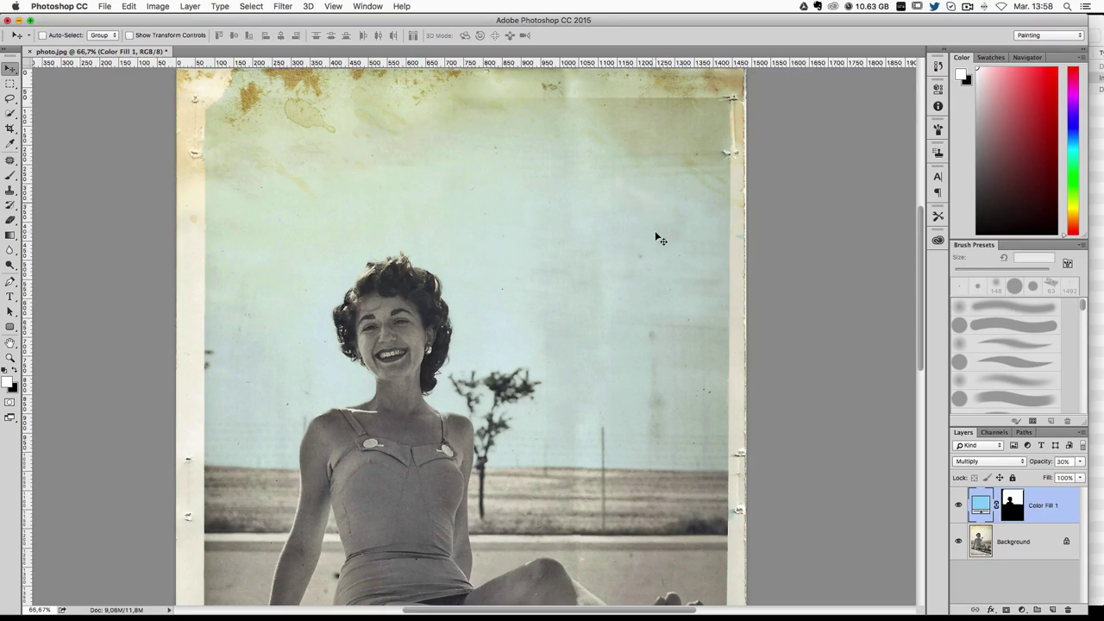
scroll(705, 241, up, 2)
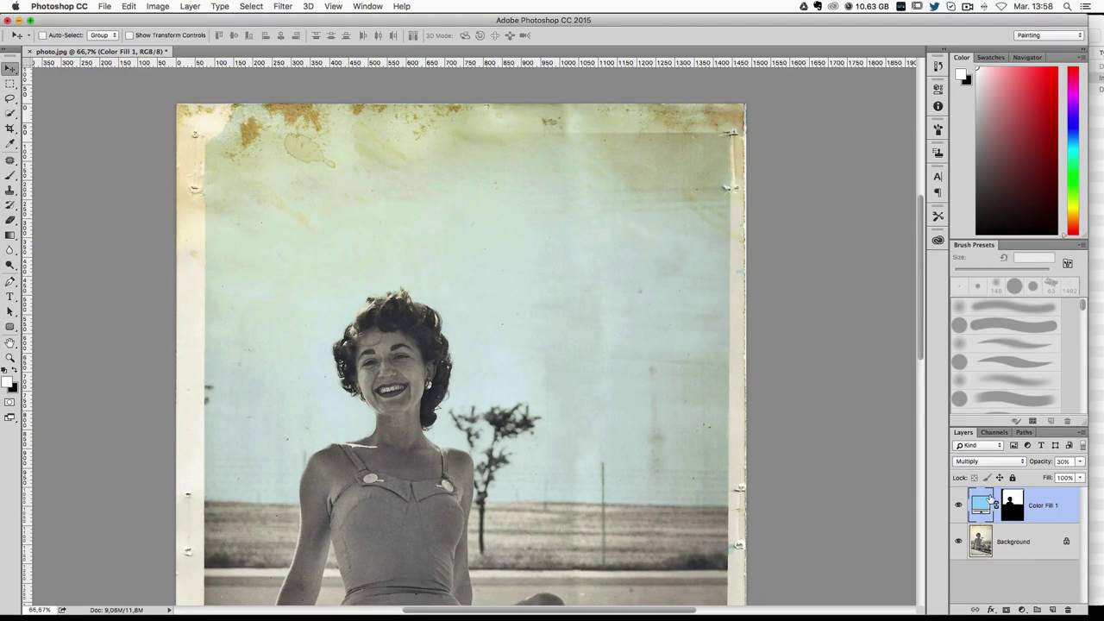
click(1013, 508)
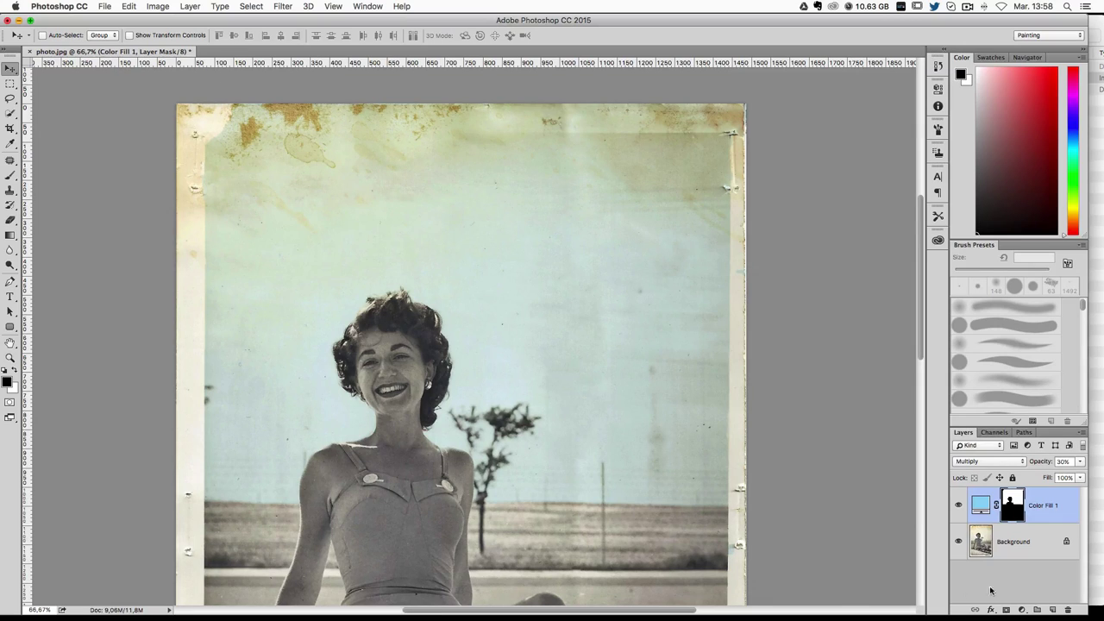
Step: Paint black on the sky mask with a soft 228 px brush at 35% over the top-left stains
click(10, 176)
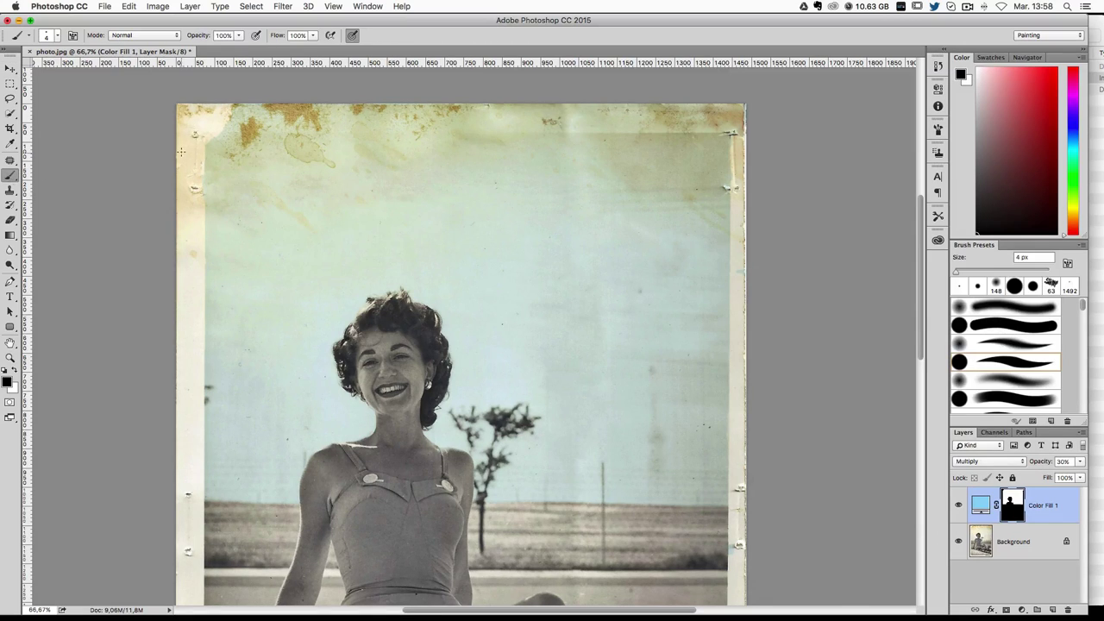
drag(345, 210, 388, 211)
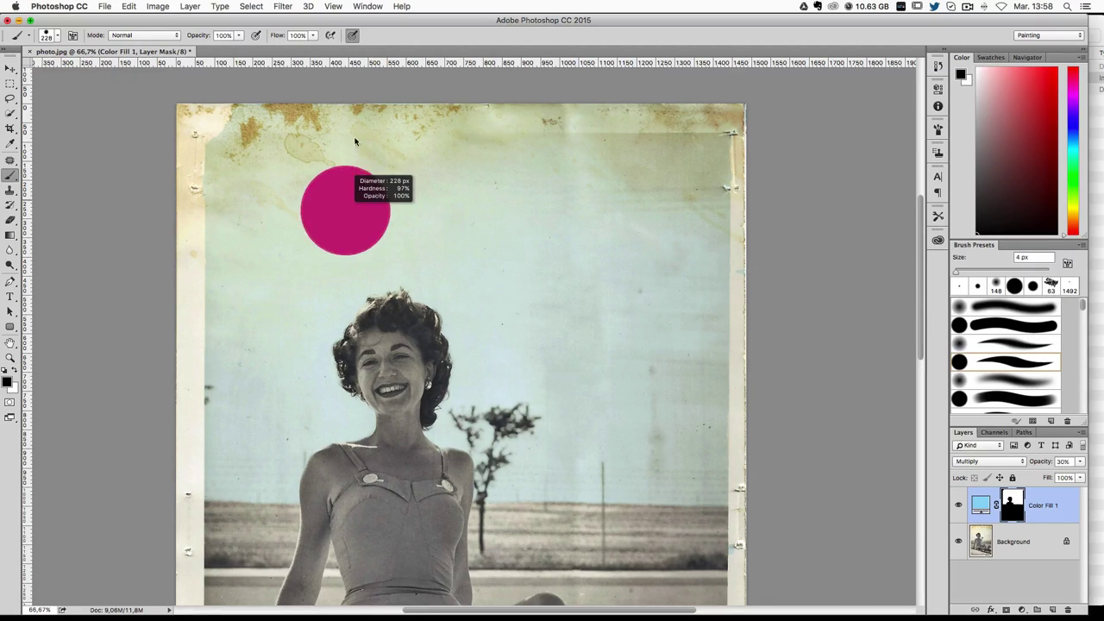
drag(358, 366, 325, 33)
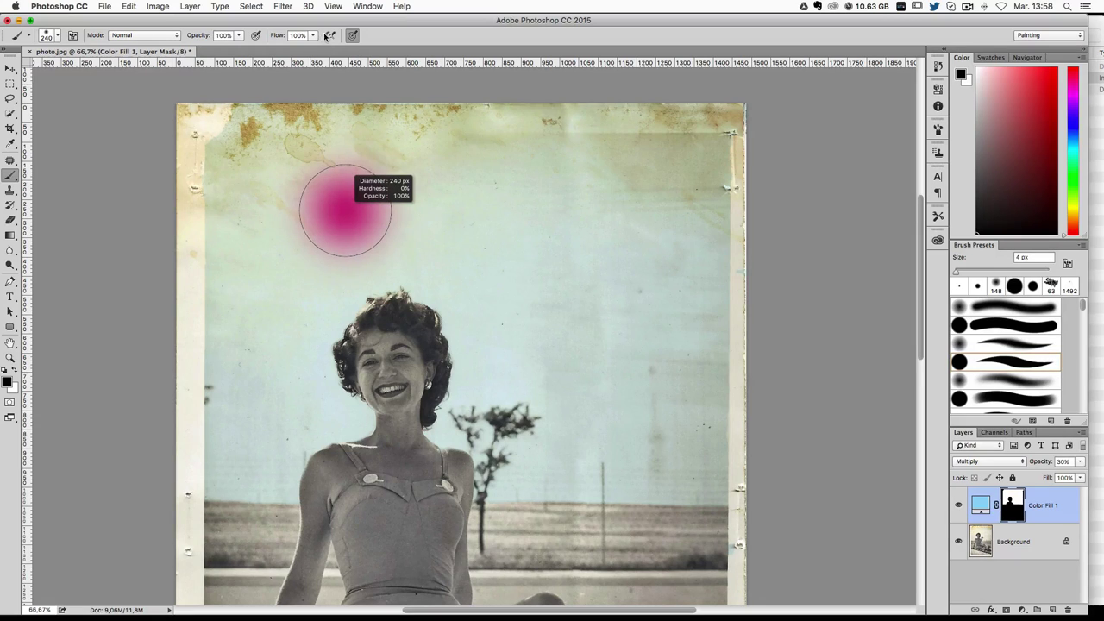
click(239, 36)
drag(206, 48, 202, 48)
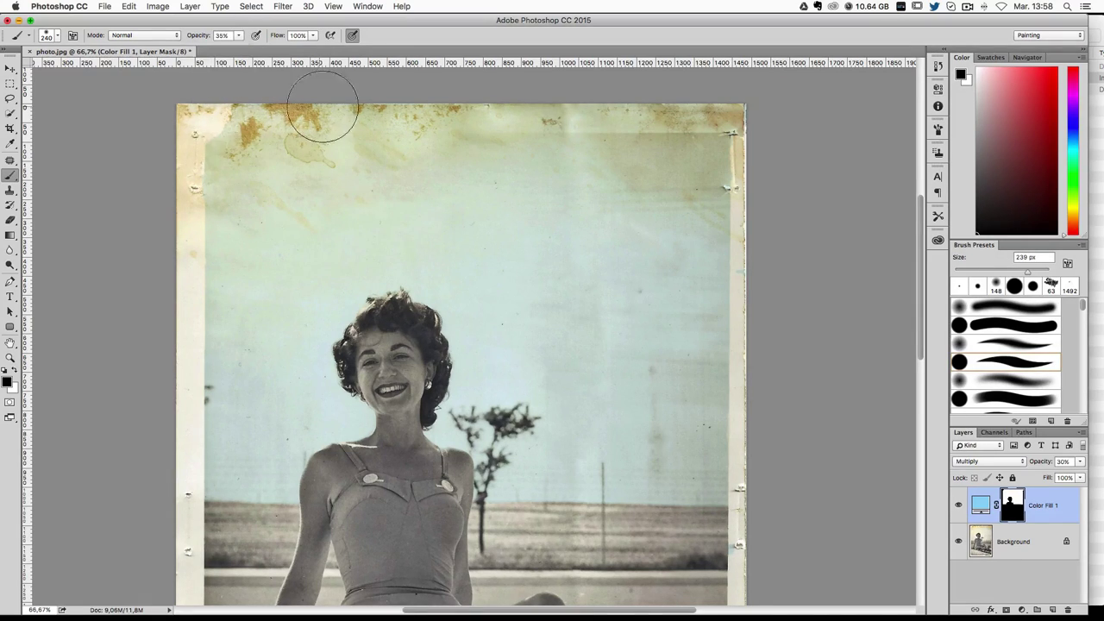
drag(320, 111, 257, 112)
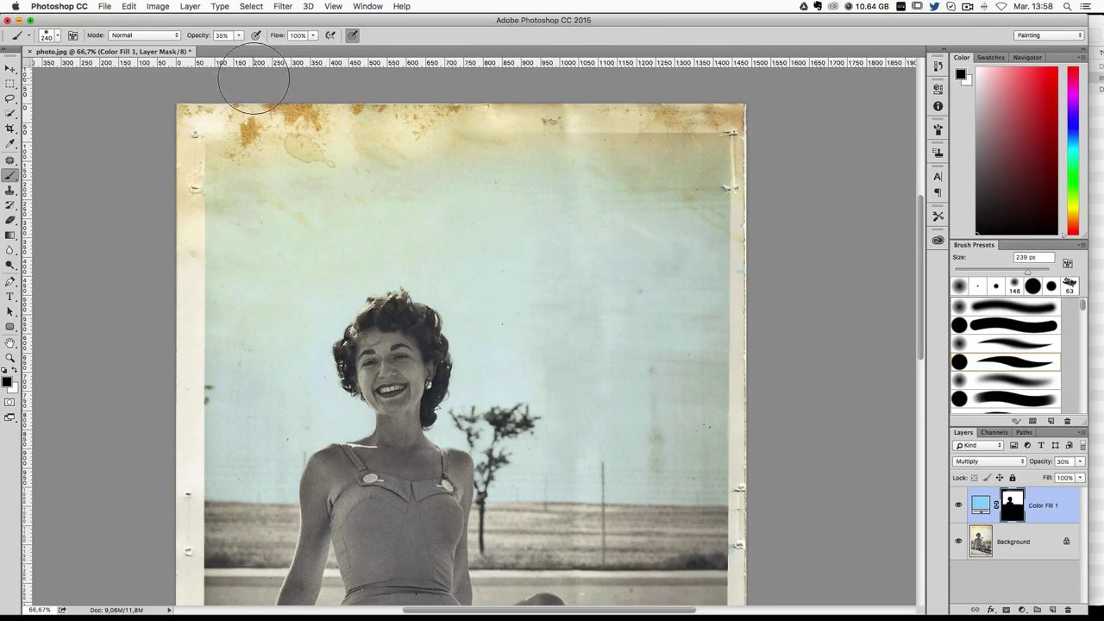
Step: Swap to white, shrink the brush to 162 px, and rename the fill layer 'ciel'
key(x)
click(240, 36)
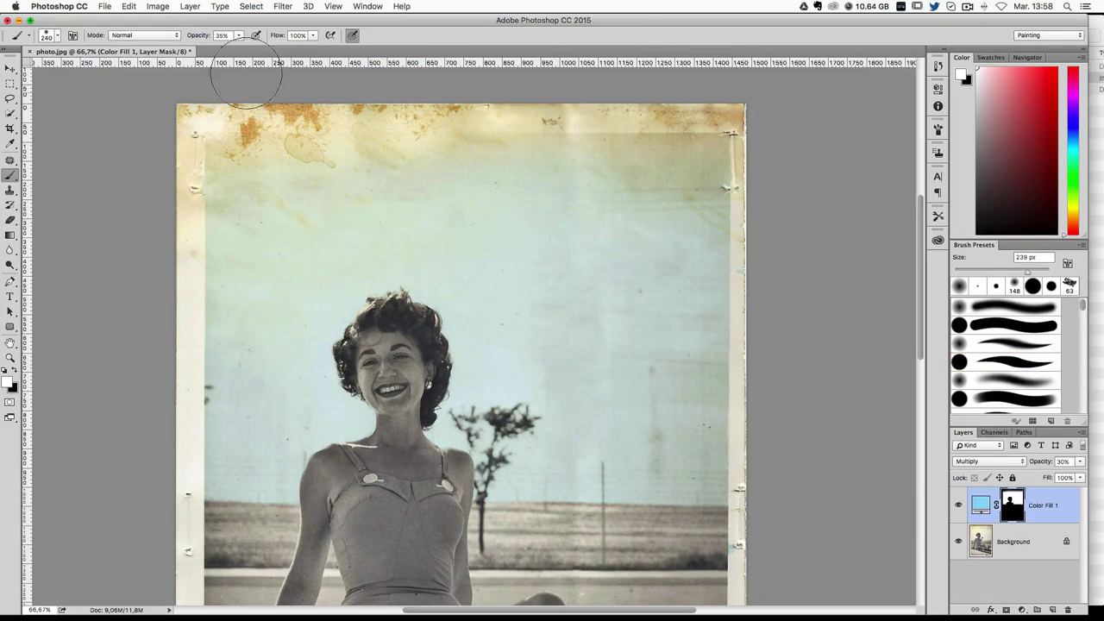
mouse_move(259, 198)
mouse_down()
mouse_move(235, 185)
mouse_move(234, 152)
mouse_up()
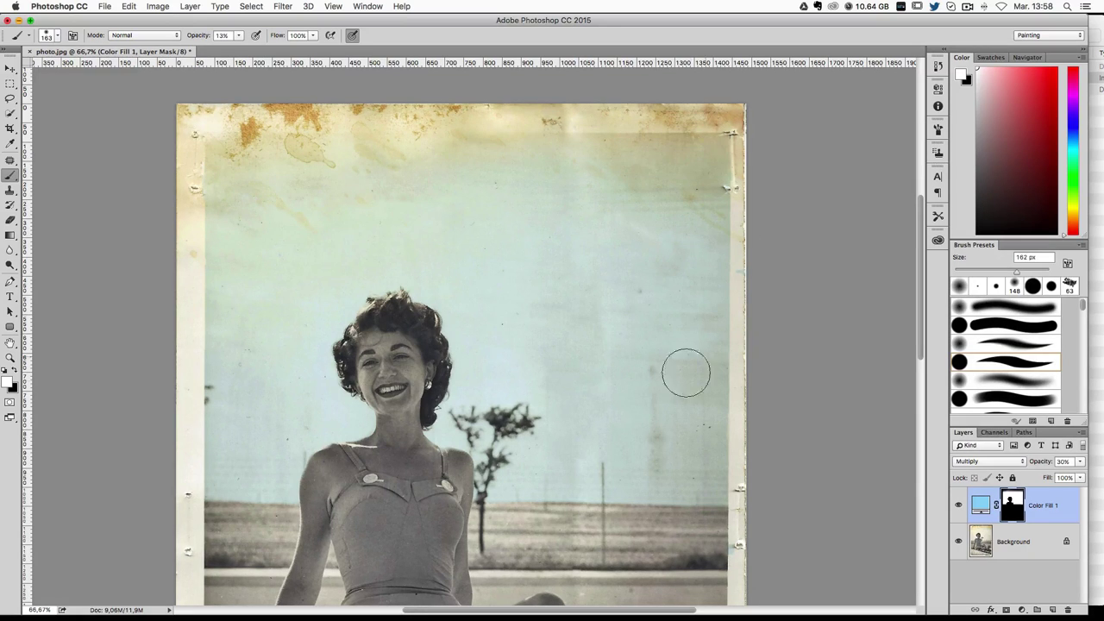
scroll(584, 377, down, 1)
scroll(584, 357, down, 4)
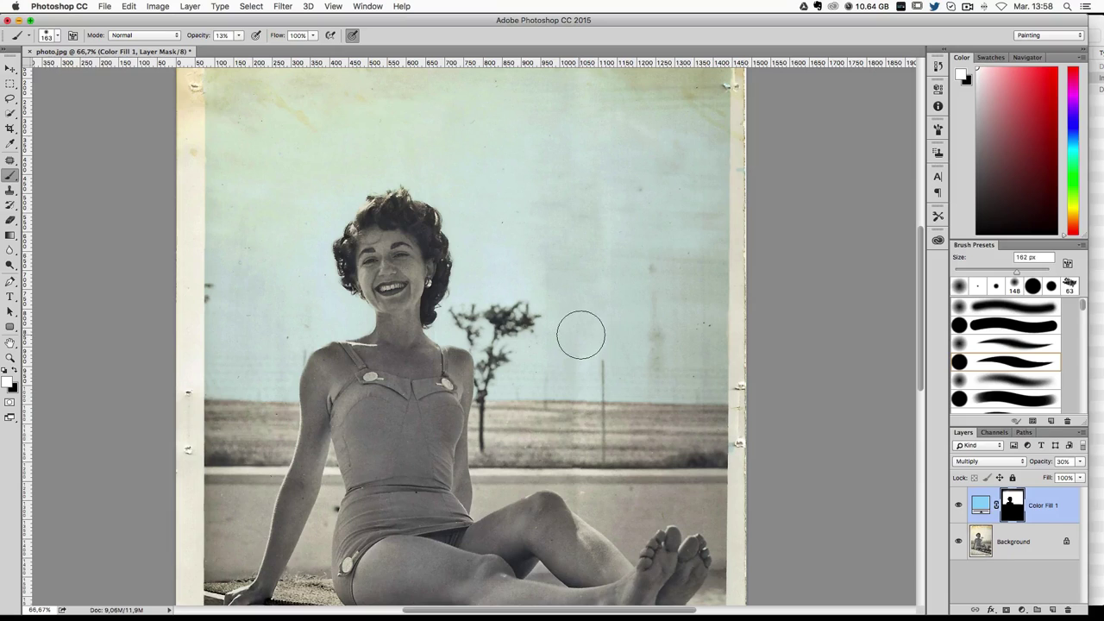
double_click(1049, 509)
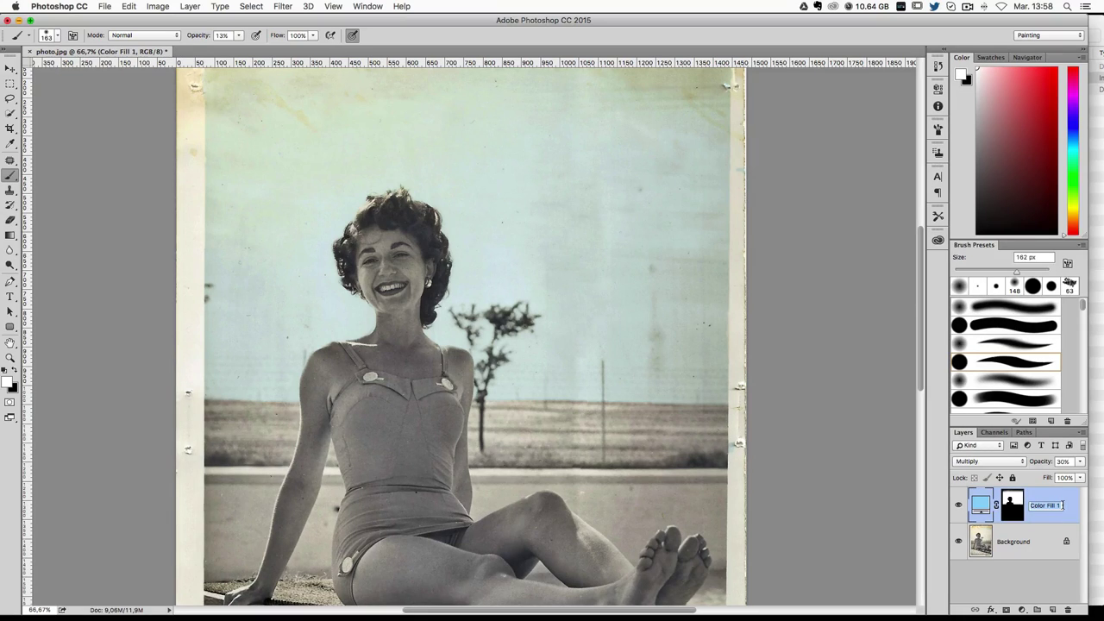
text(ciel)
key(Return)
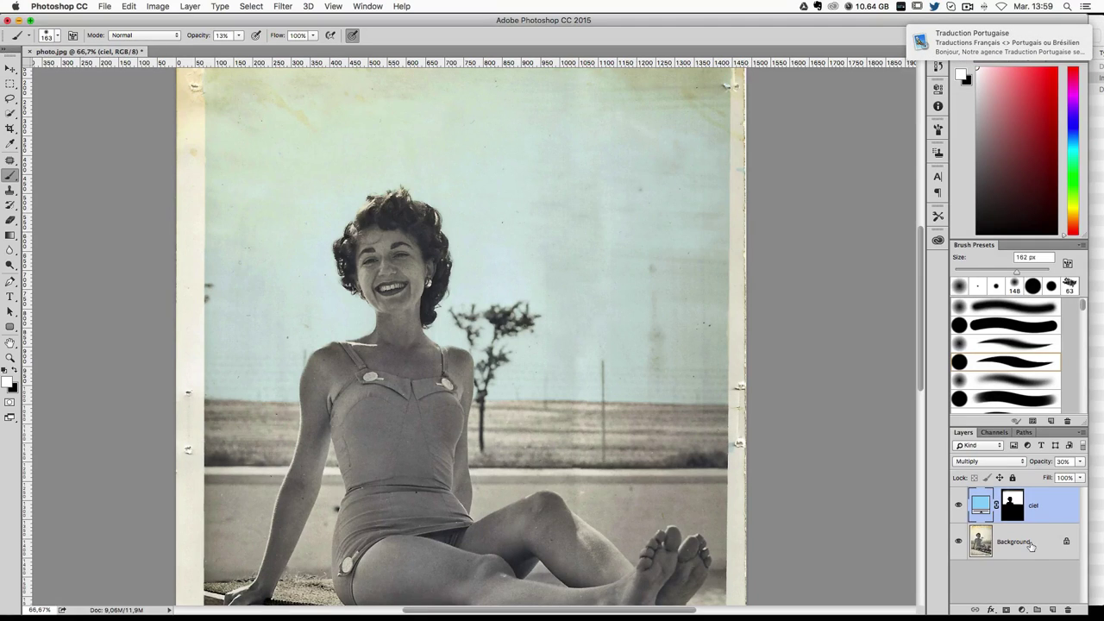
Step: On the Background layer, quick-select the field strip left of the woman and beside the tree trunk
click(1031, 546)
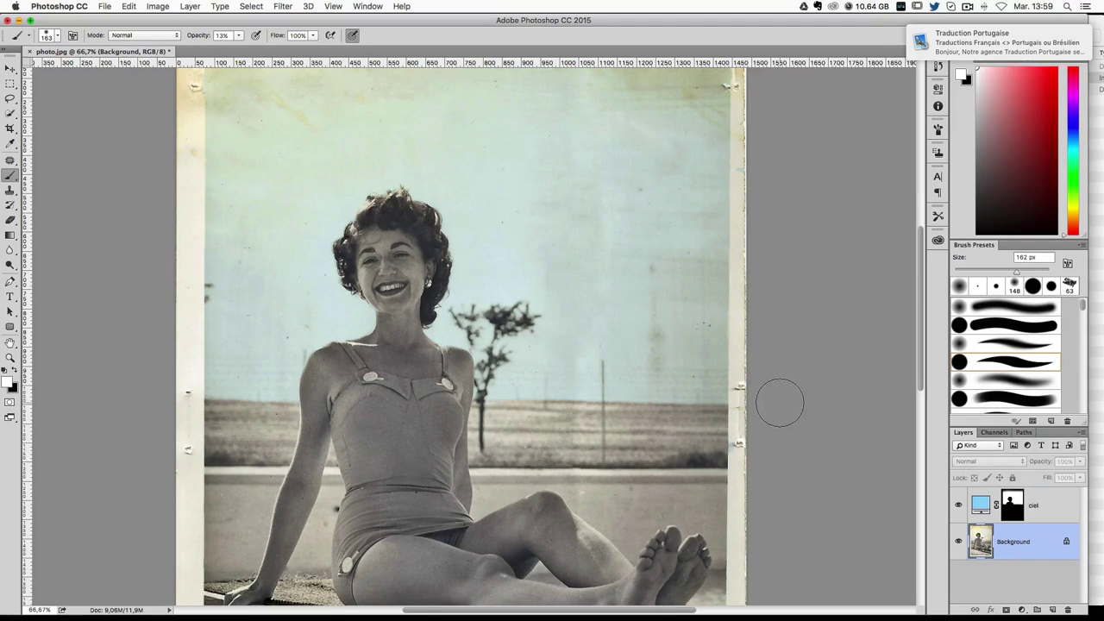
scroll(698, 321, down, 2)
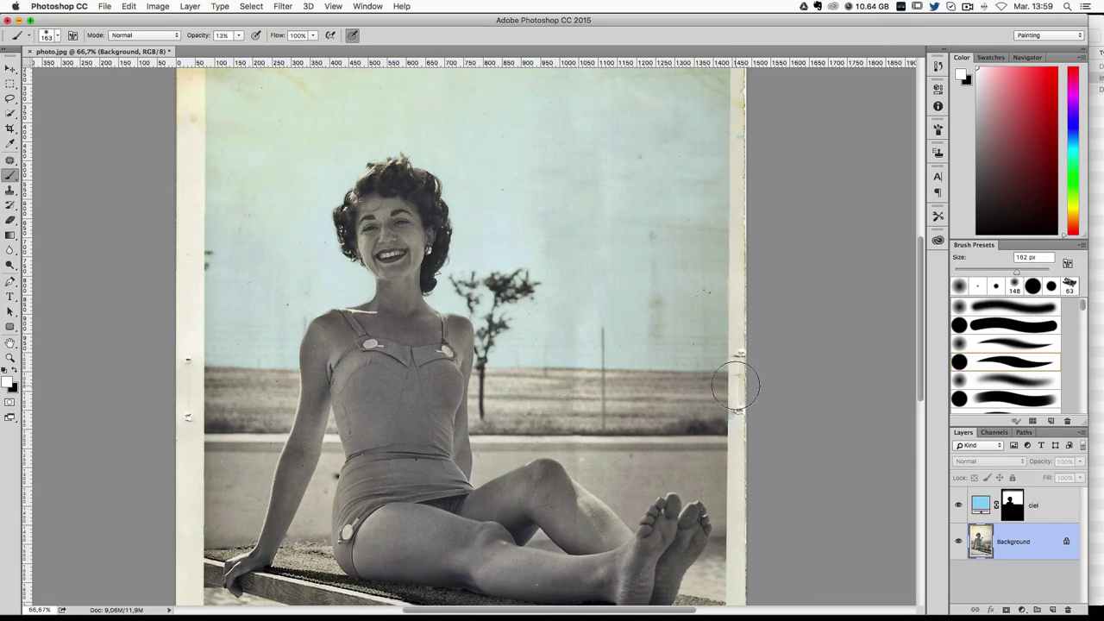
scroll(888, 421, down, 2)
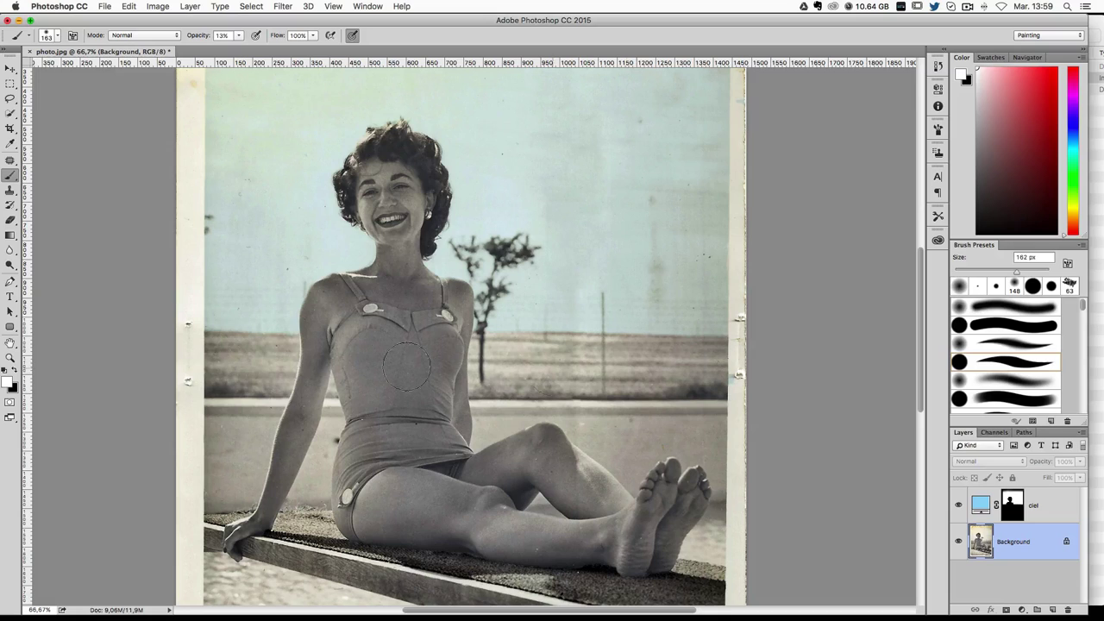
click(10, 113)
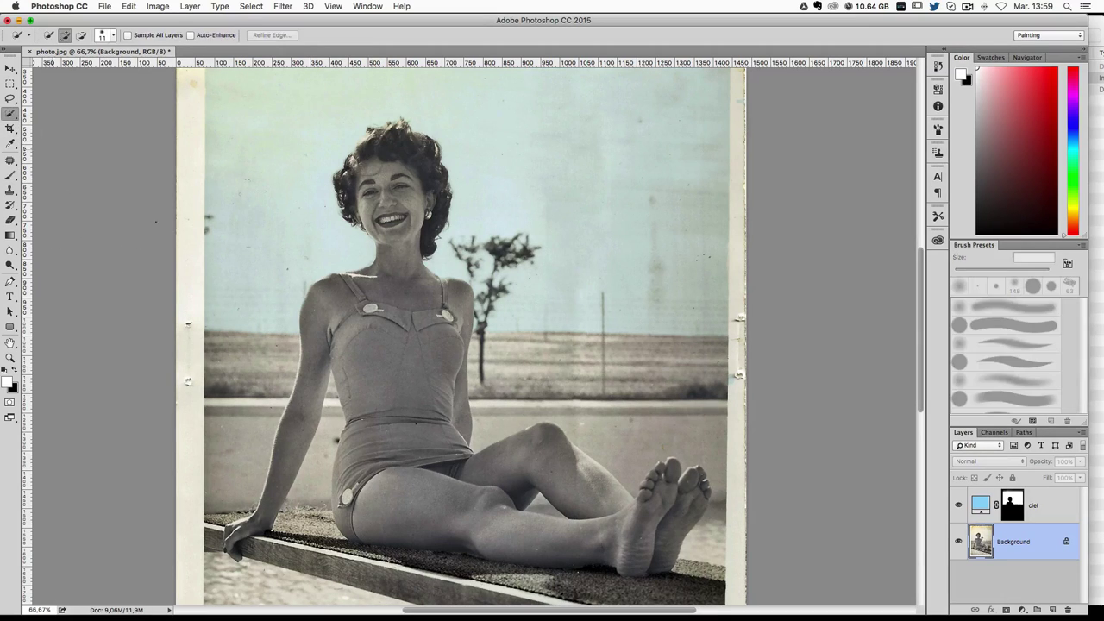
drag(259, 366, 332, 384)
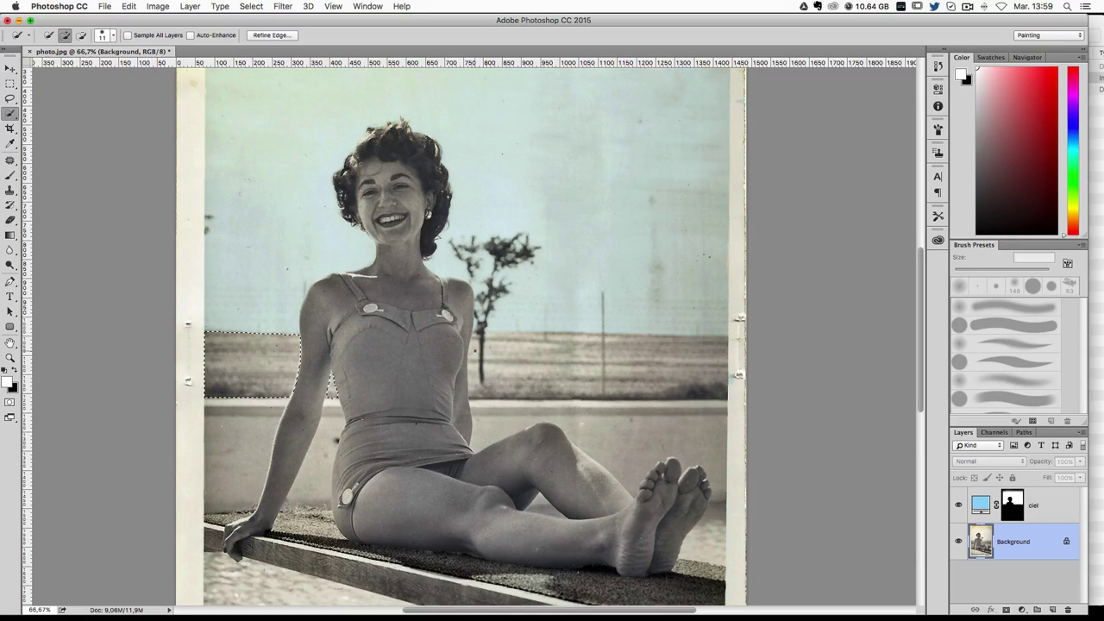
drag(477, 347, 477, 379)
drag(499, 337, 485, 341)
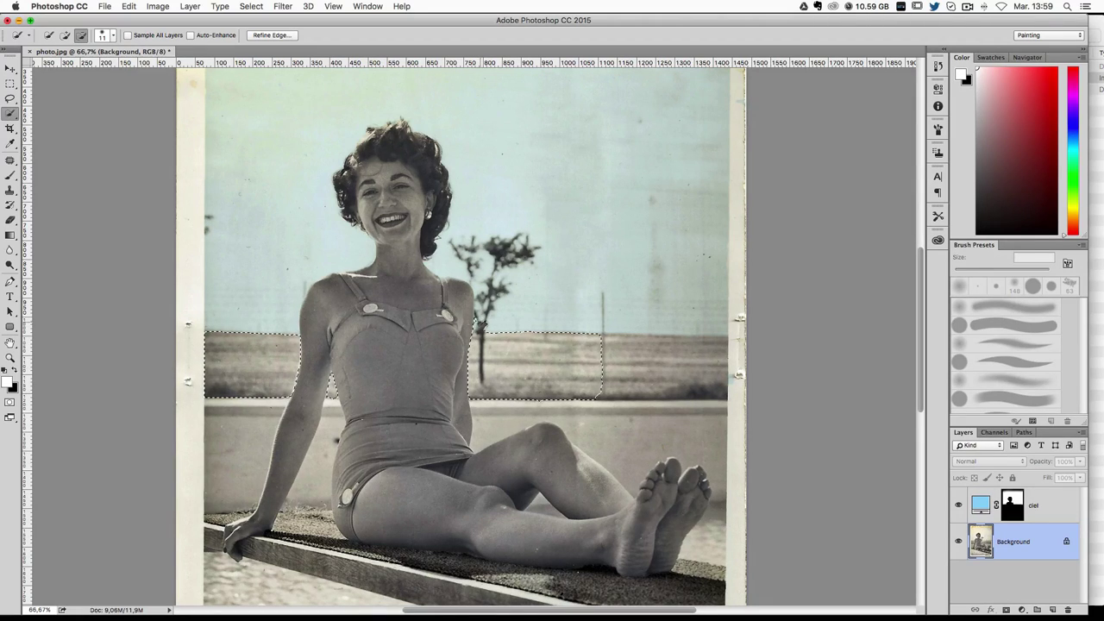
Step: At 100% zoom, tidy the edge by the trunk and extend the field selection to the right edge
key(ctrl+plus)
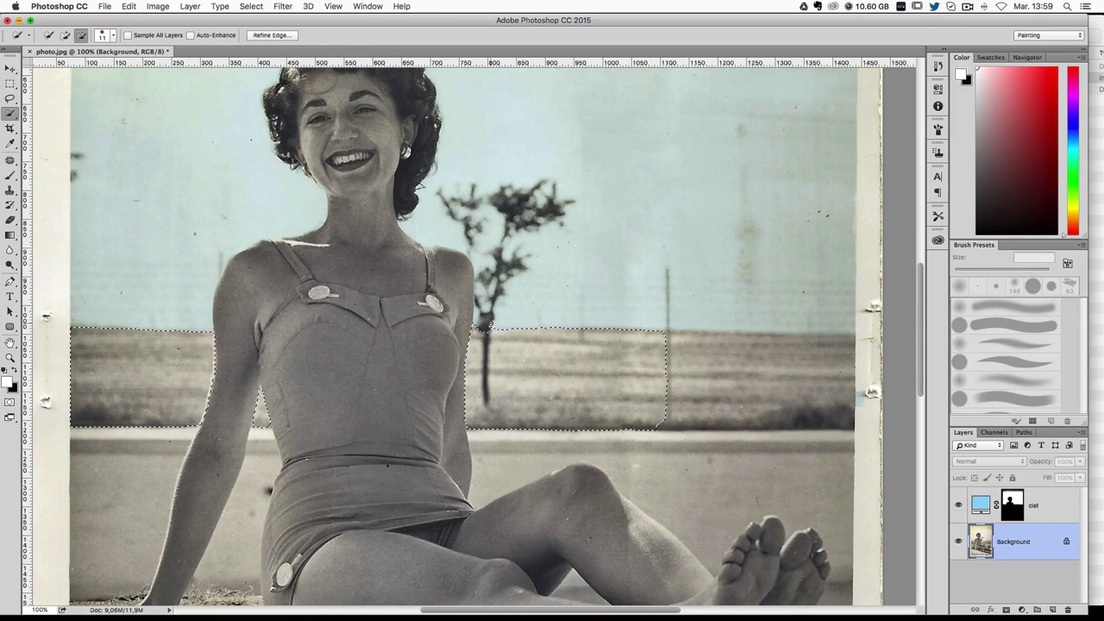
drag(488, 324, 473, 336)
click(698, 370)
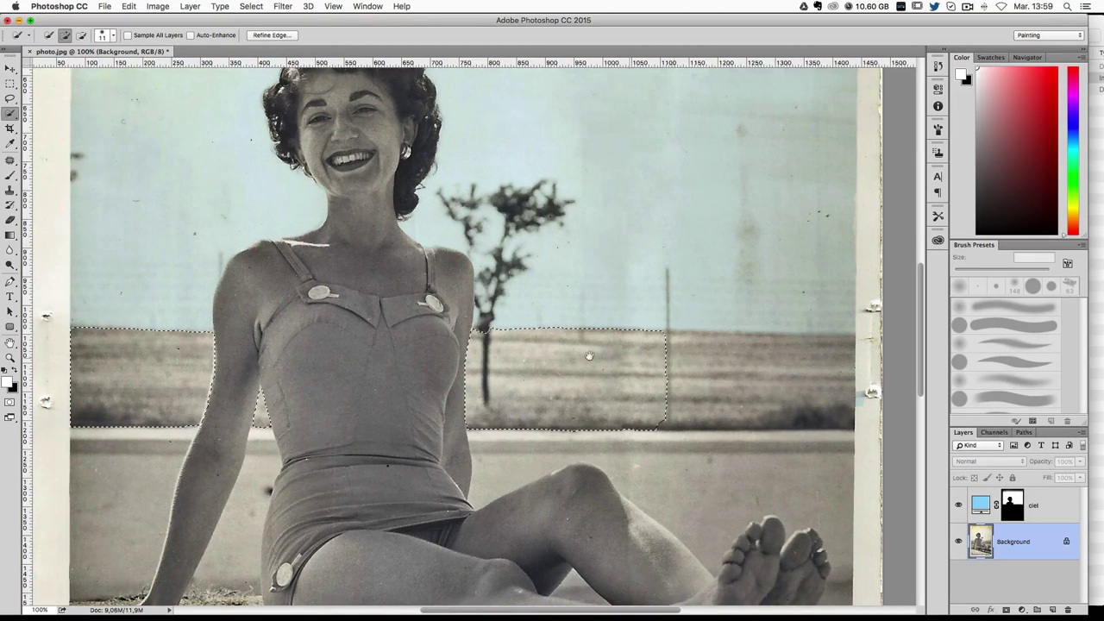
scroll(699, 369, right, 3)
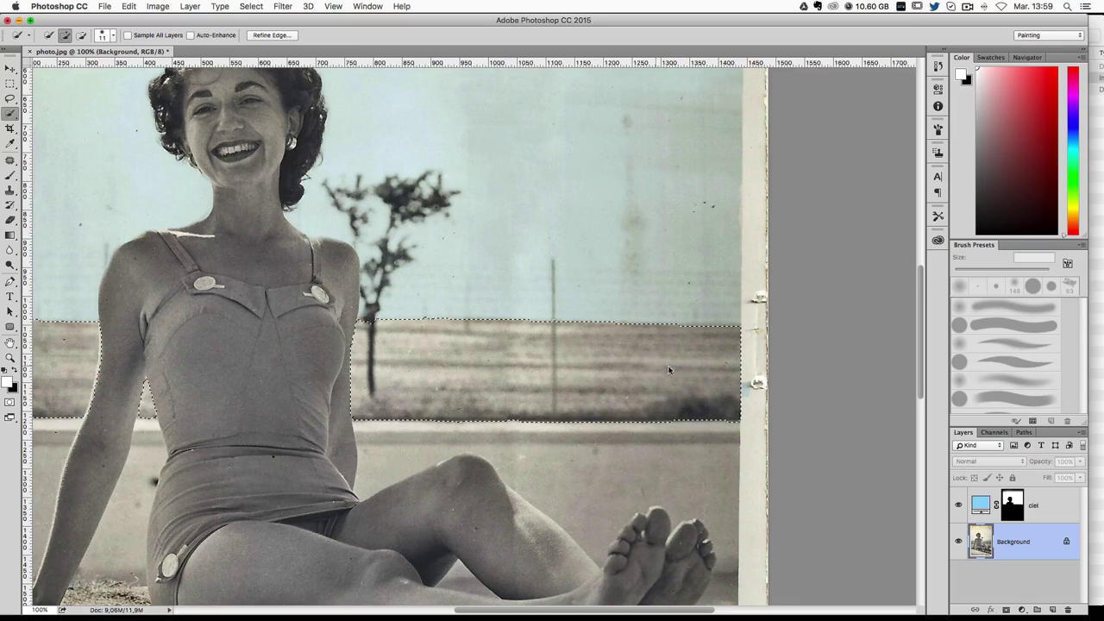
drag(296, 365, 571, 356)
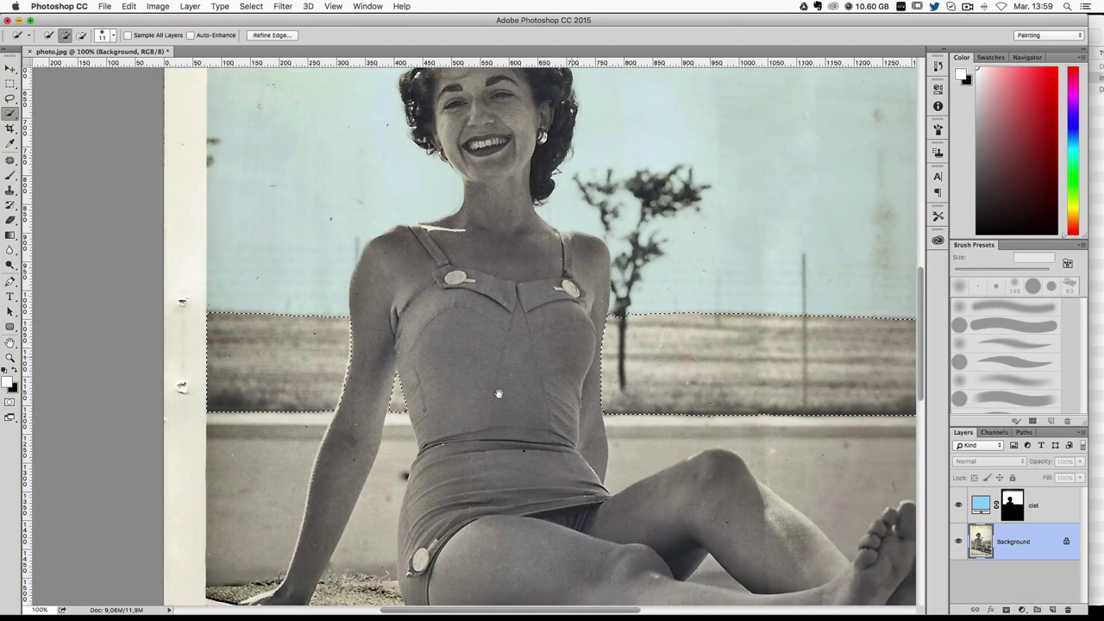
Step: Subtract the woman's left arm from the field selection at 200% zoom
key(super+plus)
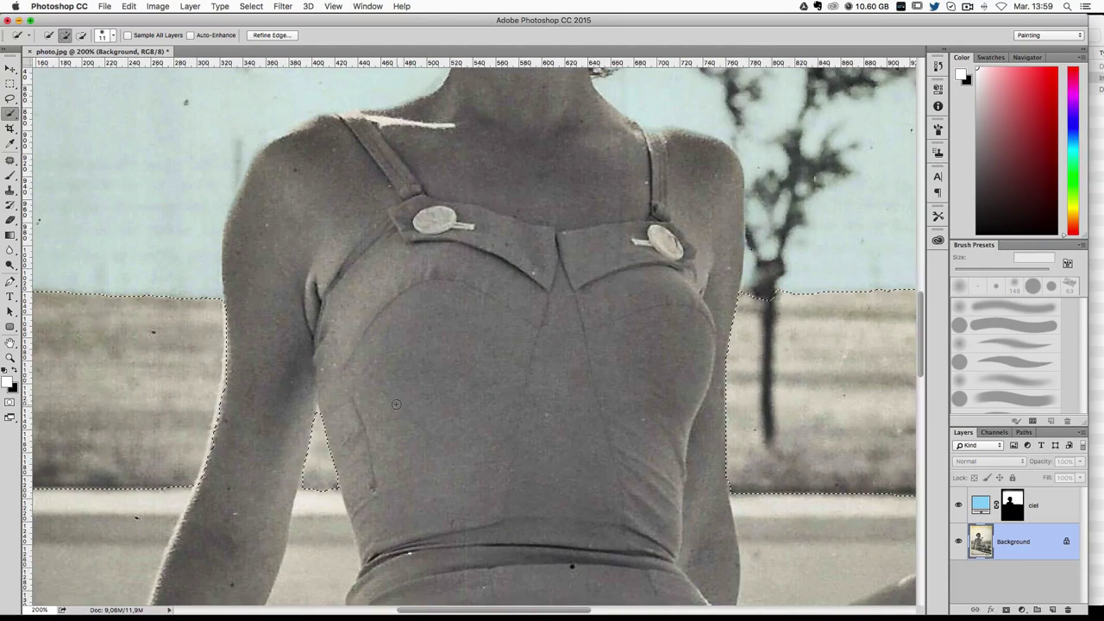
alt+click(208, 466)
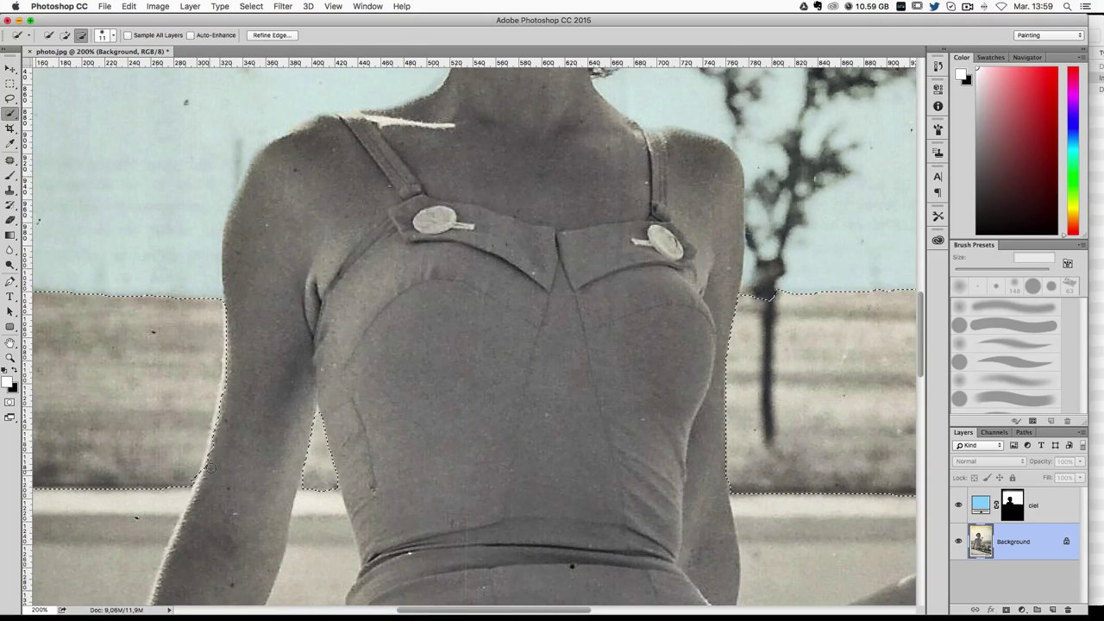
drag(219, 434, 232, 302)
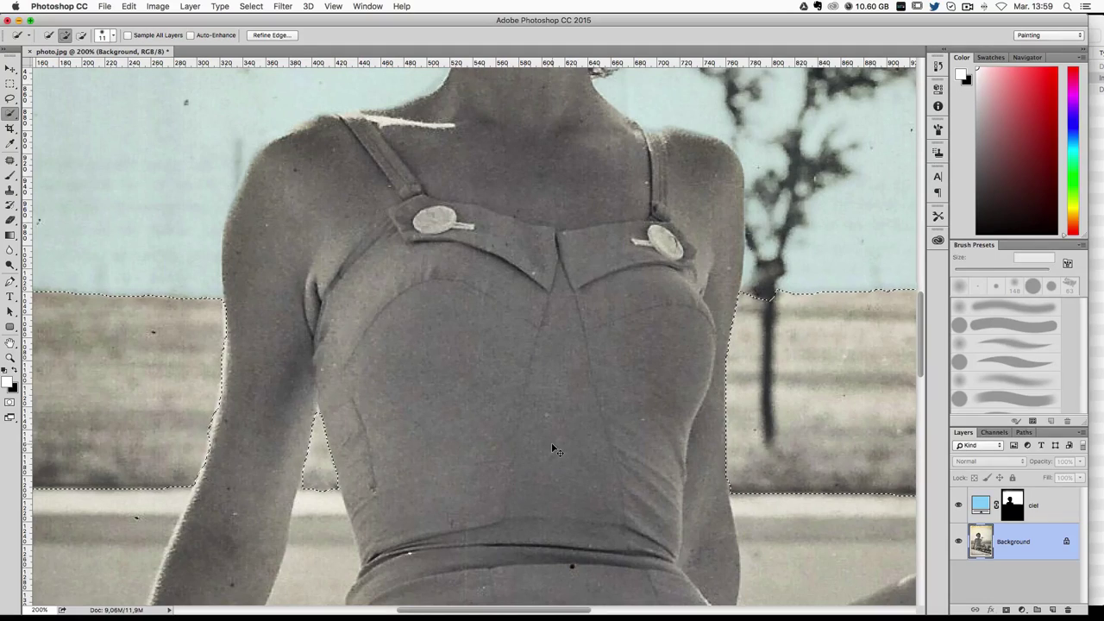
key(super+plus)
key(super+0)
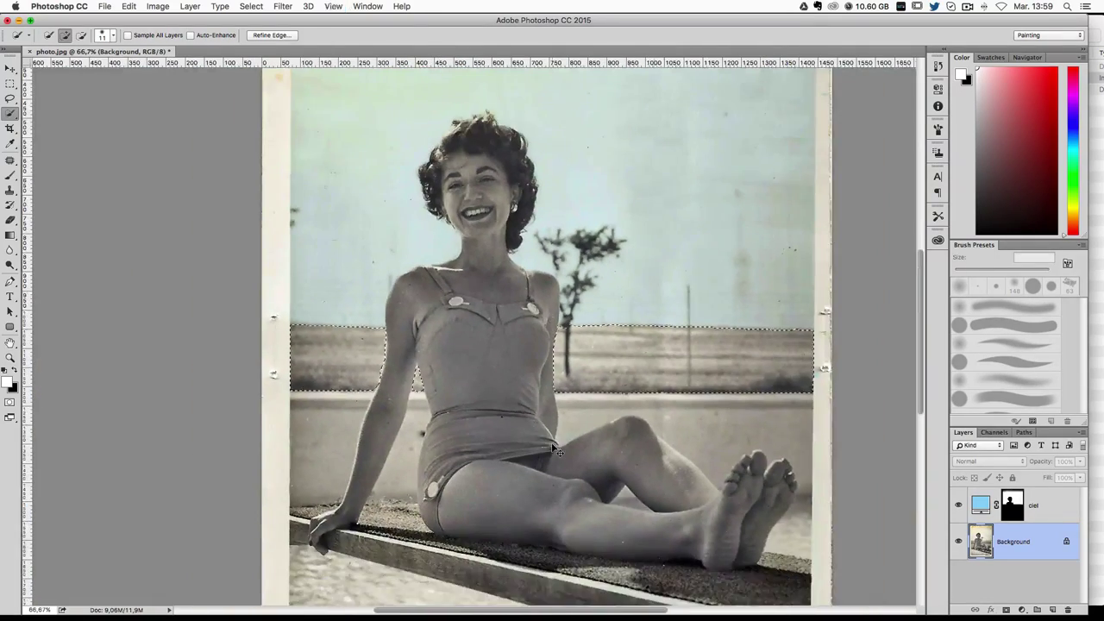
key(super+1)
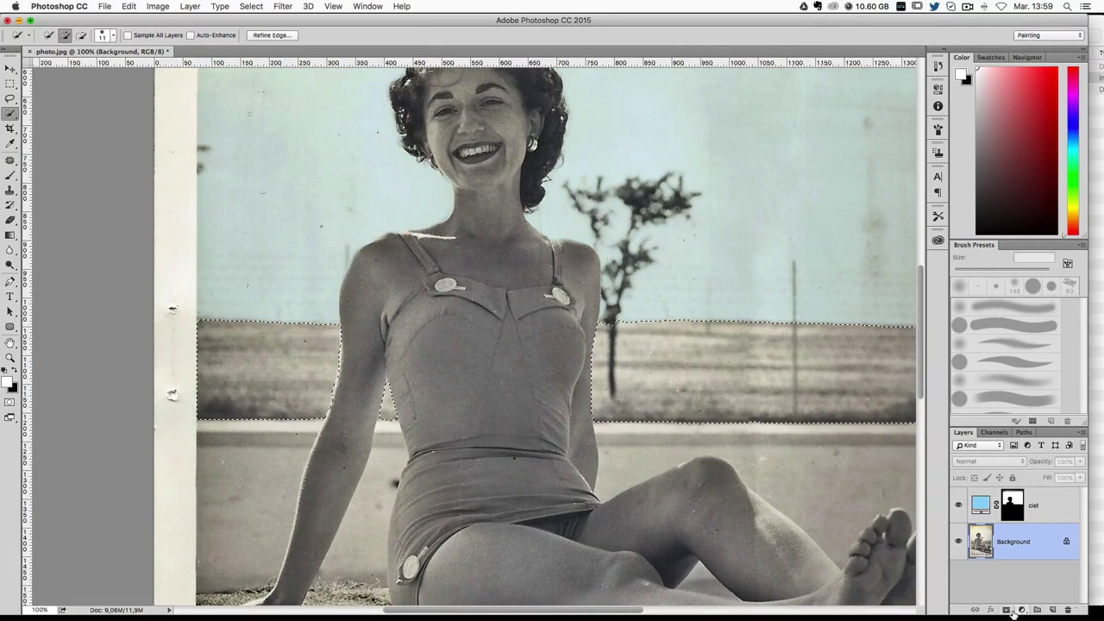
click(1022, 613)
click(1040, 413)
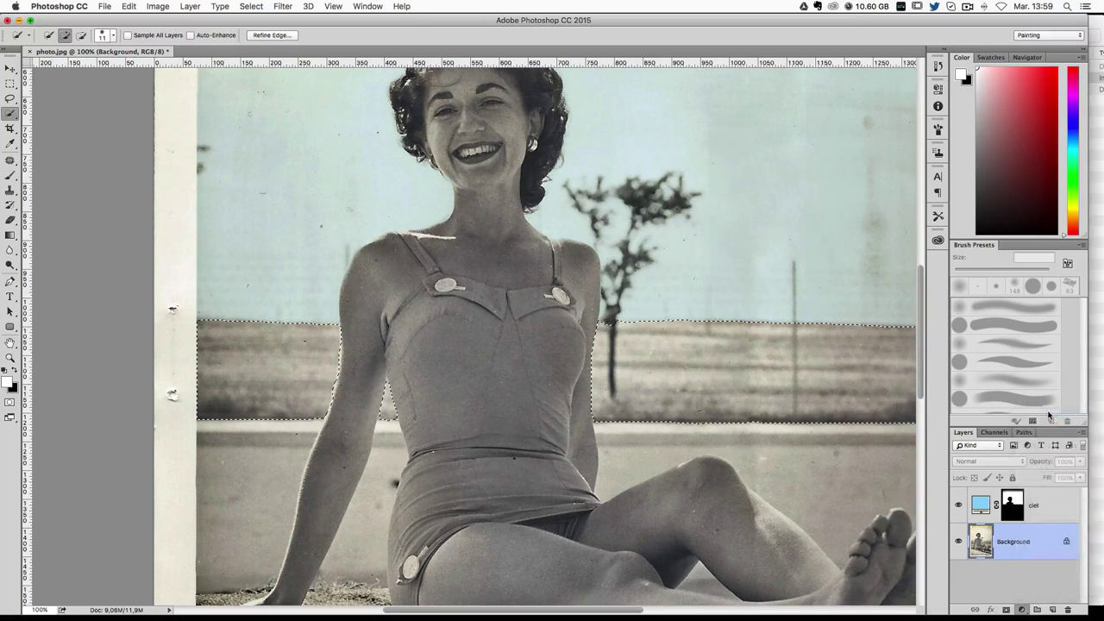
Step: Fill the field with dark green #445c30 and blend the fill layer in Multiply mode
drag(688, 153, 433, 93)
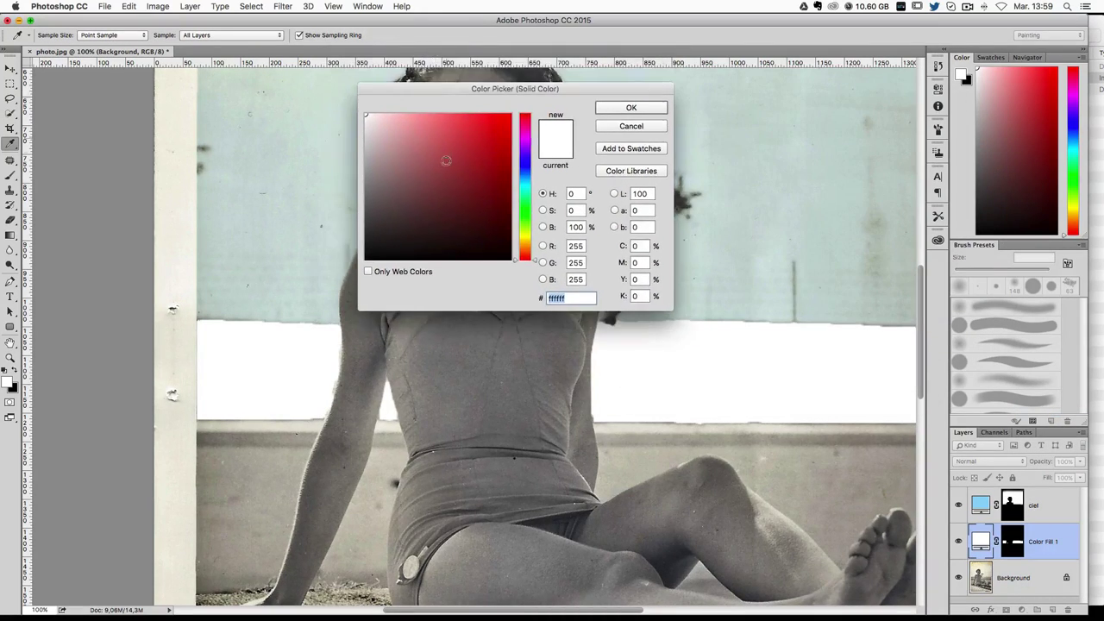
drag(525, 225, 526, 222)
mouse_move(454, 202)
mouse_down()
mouse_move(436, 208)
mouse_move(462, 206)
mouse_move(435, 207)
mouse_up()
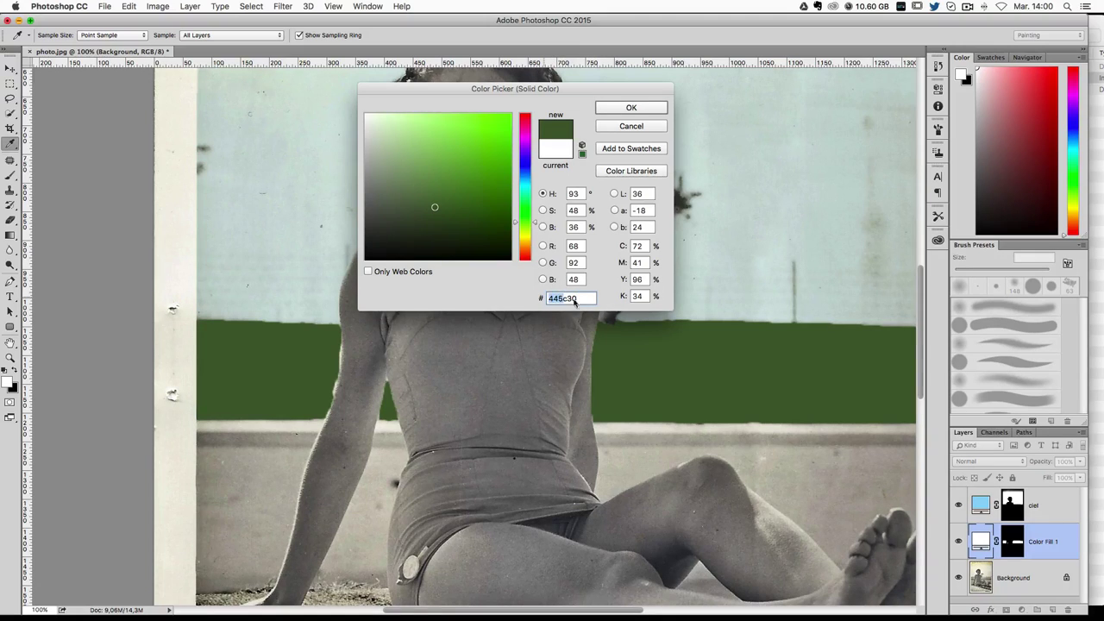
drag(568, 299, 633, 119)
click(632, 109)
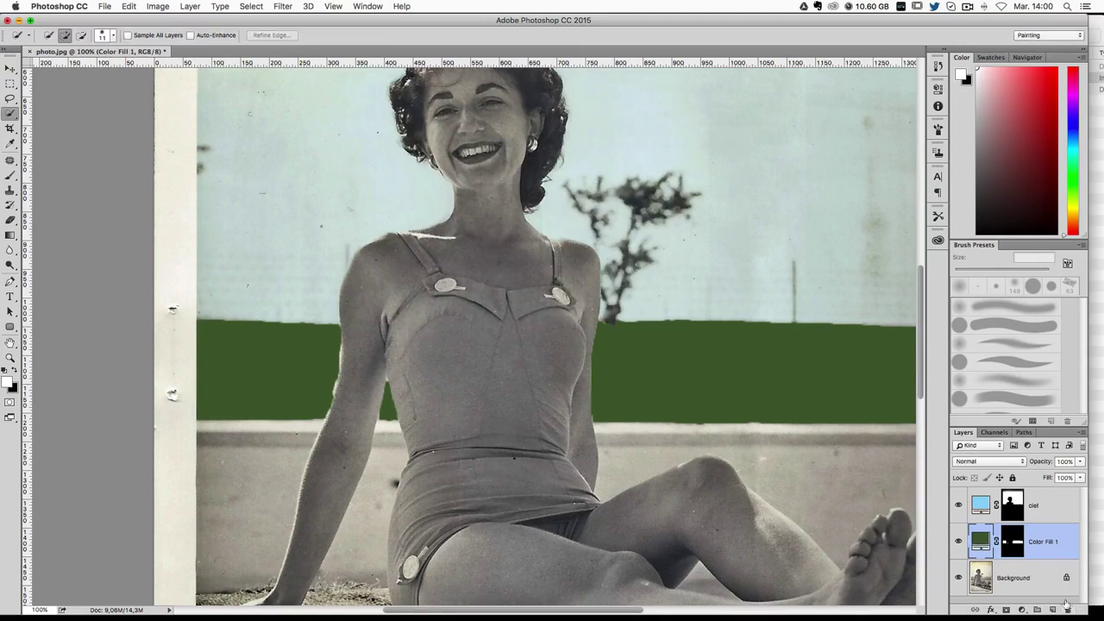
click(964, 466)
click(965, 497)
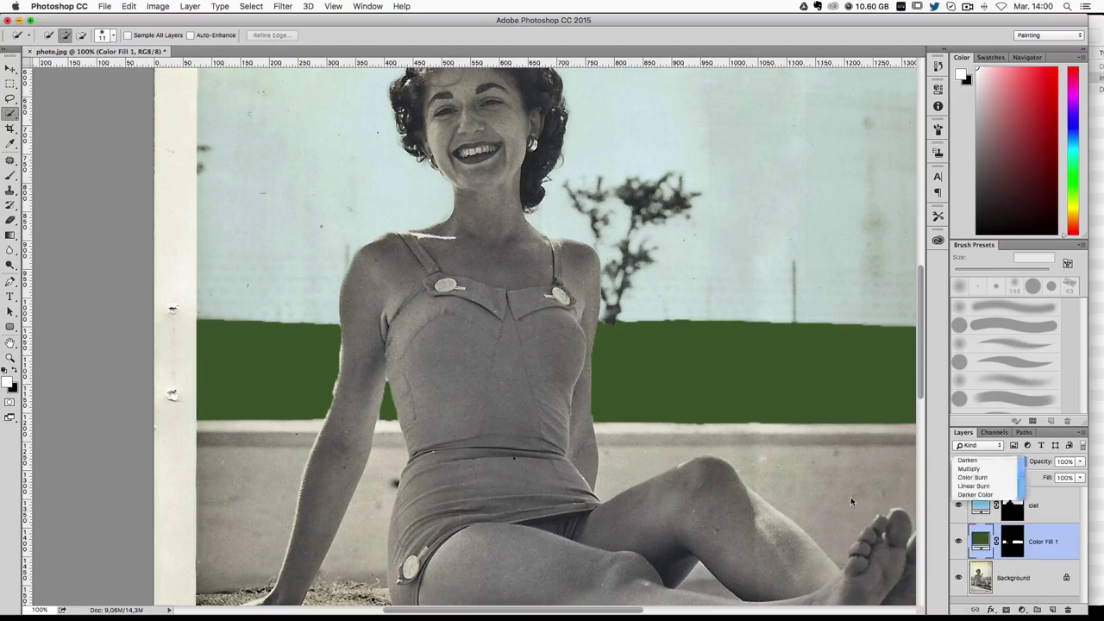
Step: Lower the Color Fill 1 opacity and reframe the view at 66.7% zoom
click(988, 462)
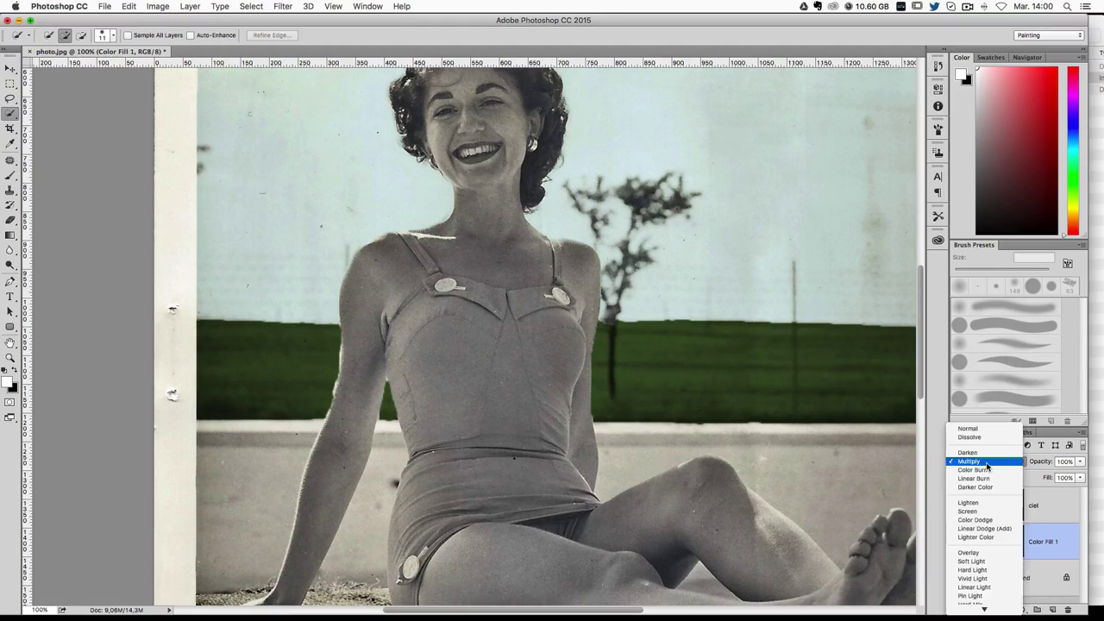
click(987, 466)
drag(1080, 462, 1040, 476)
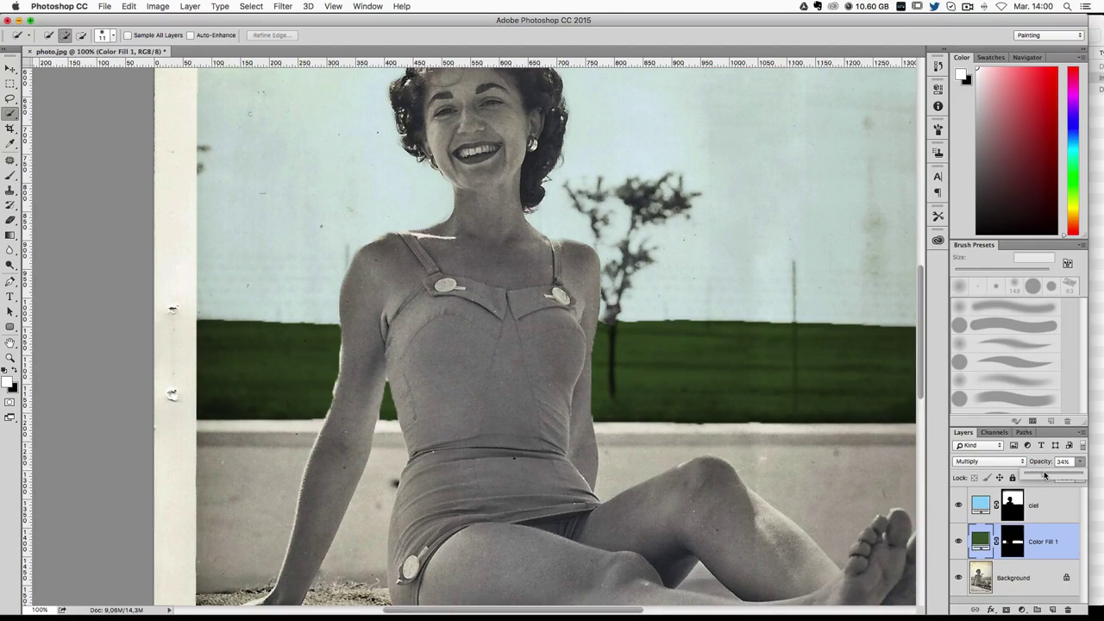
key(ctrl+minus)
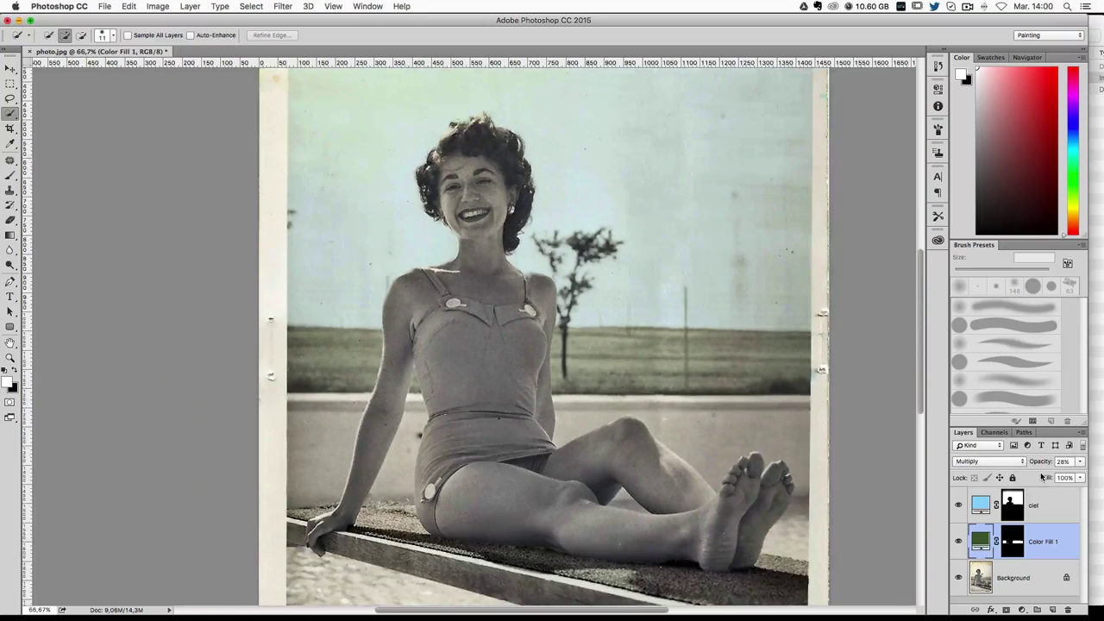
key(ctrl+minus)
key(ctrl+plus)
drag(768, 378, 662, 348)
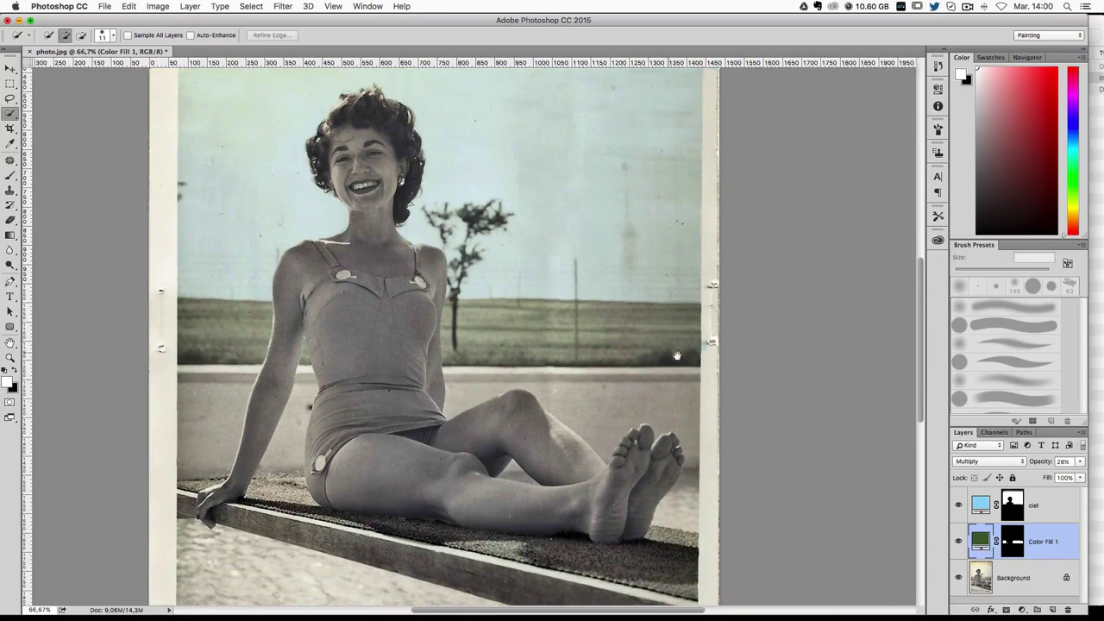
Step: Switch Color Fill 1 from Multiply to Color blending at 20% opacity
click(988, 462)
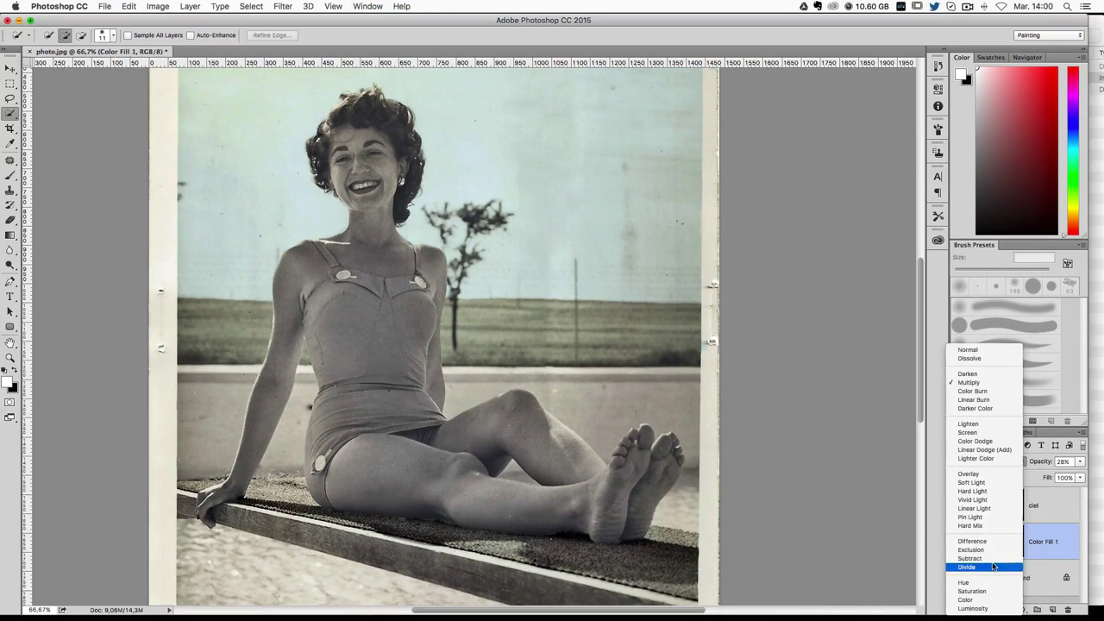
click(984, 600)
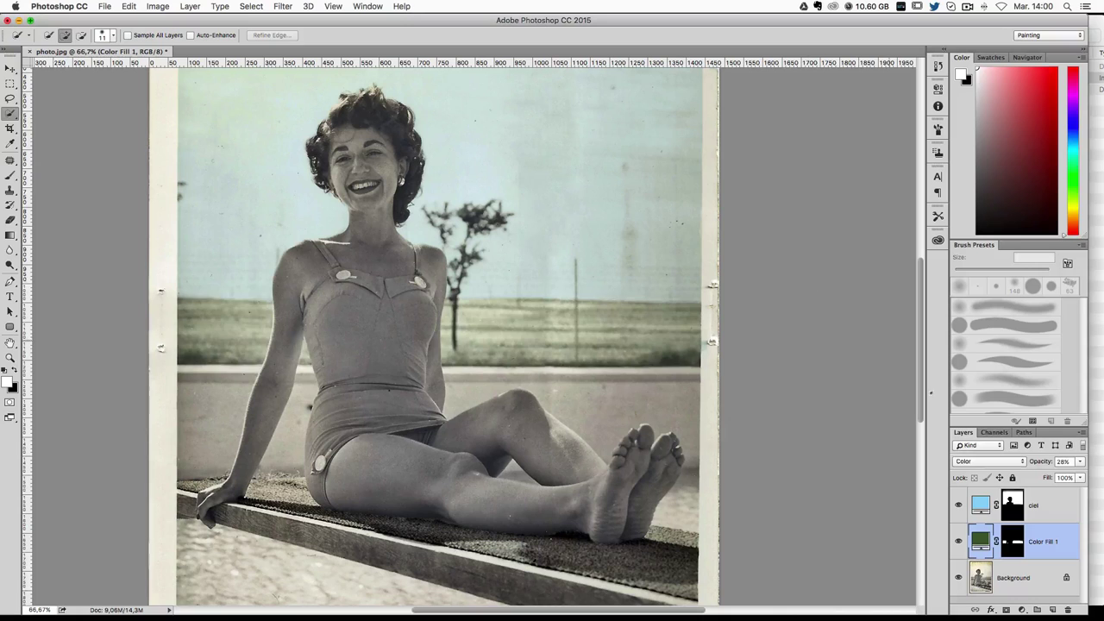
drag(637, 300, 682, 367)
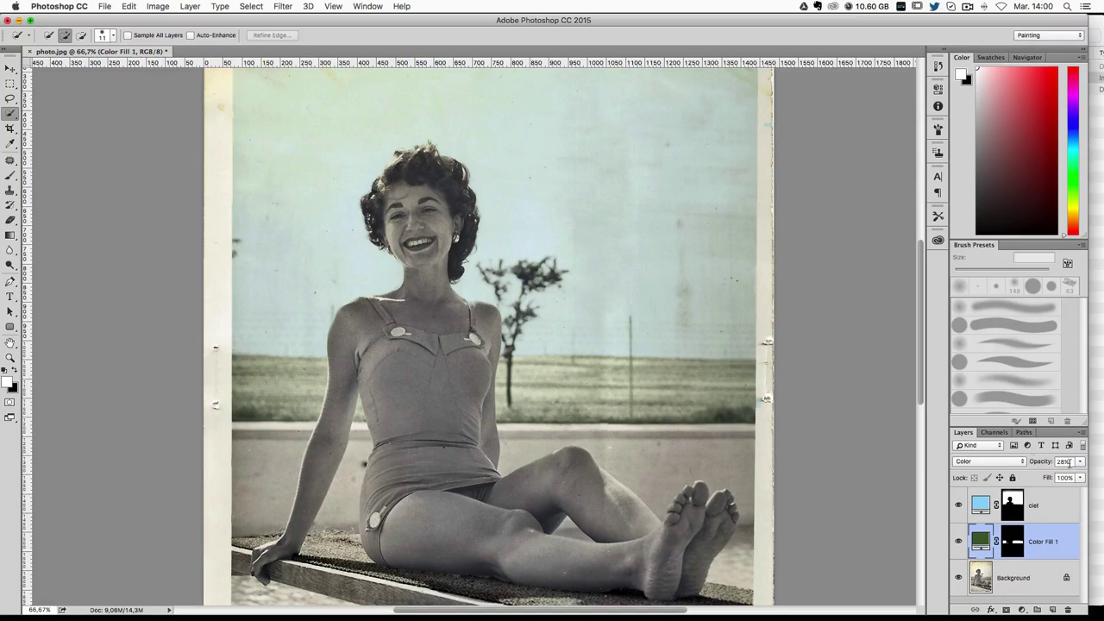
click(1066, 462)
text(25)
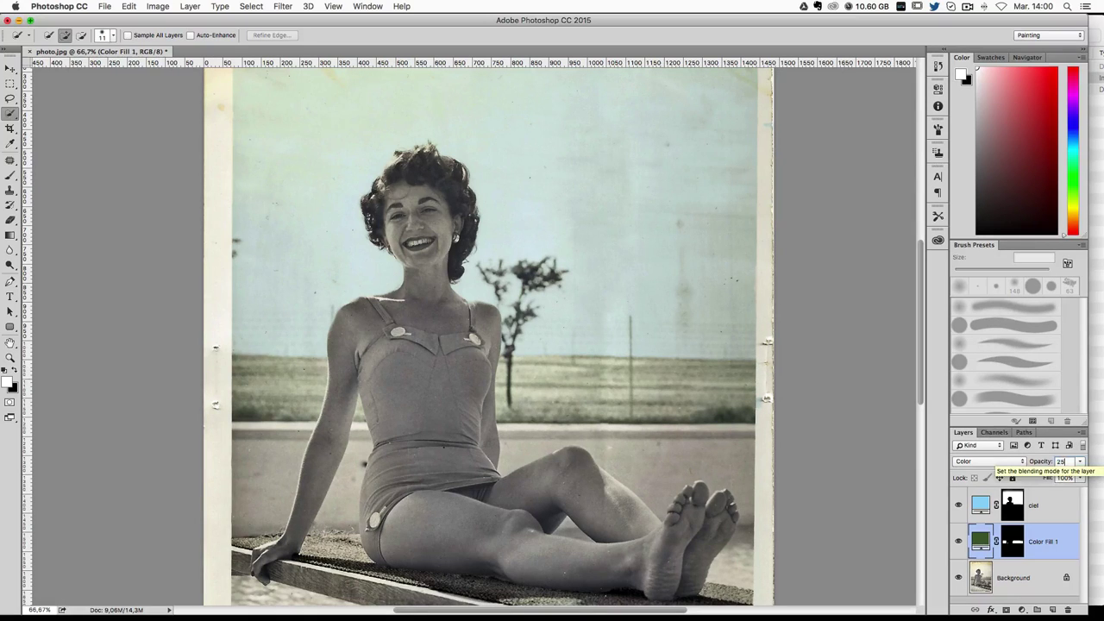
key(BackSpace)
text(0)
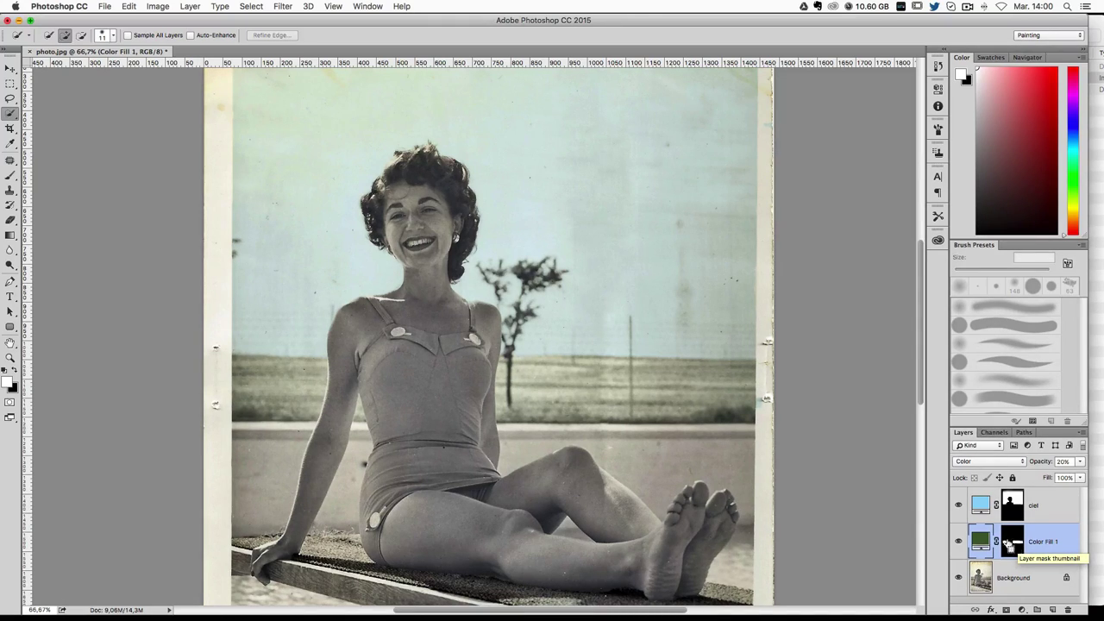
drag(1015, 547, 1022, 561)
Step: Load the field mask as a selection and add a yellow #f5ea37 solid colour fill over it
super+click(1016, 543)
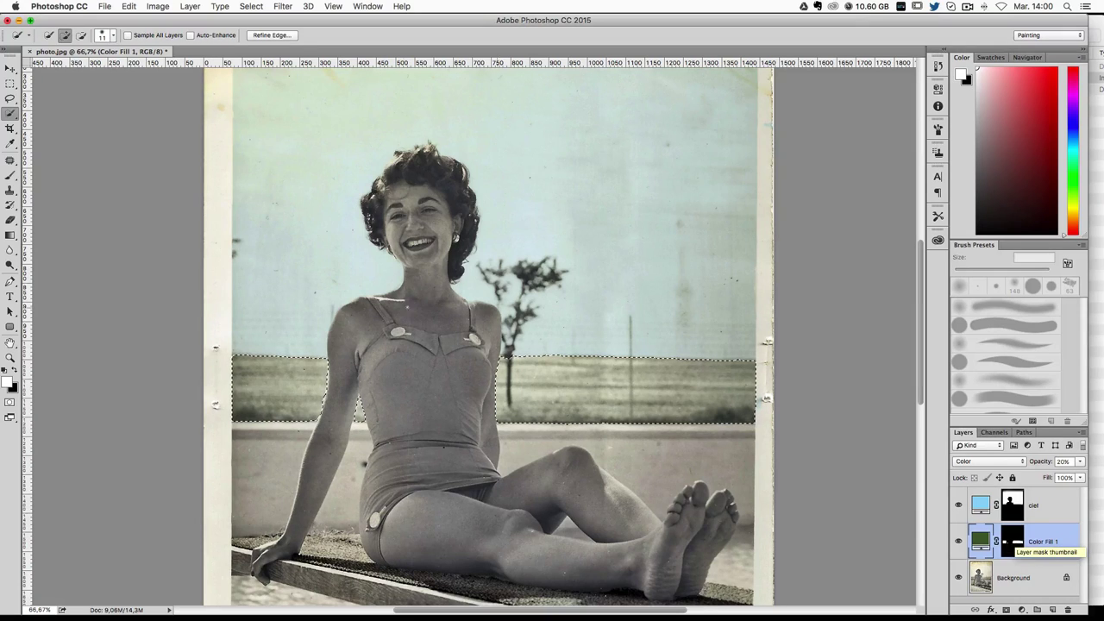
click(1023, 611)
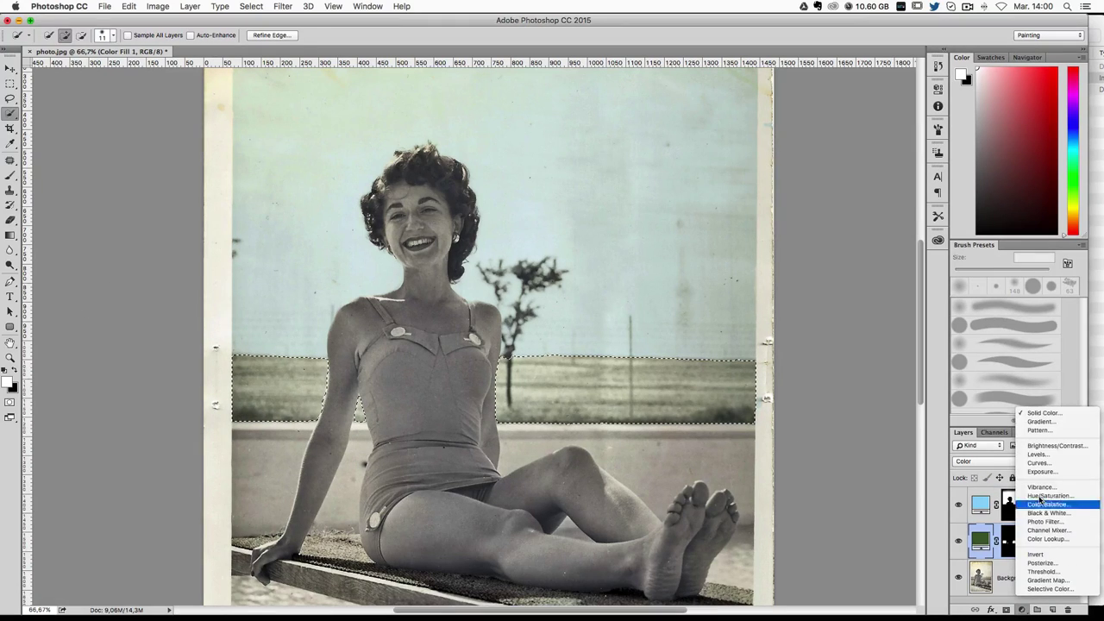
click(1044, 414)
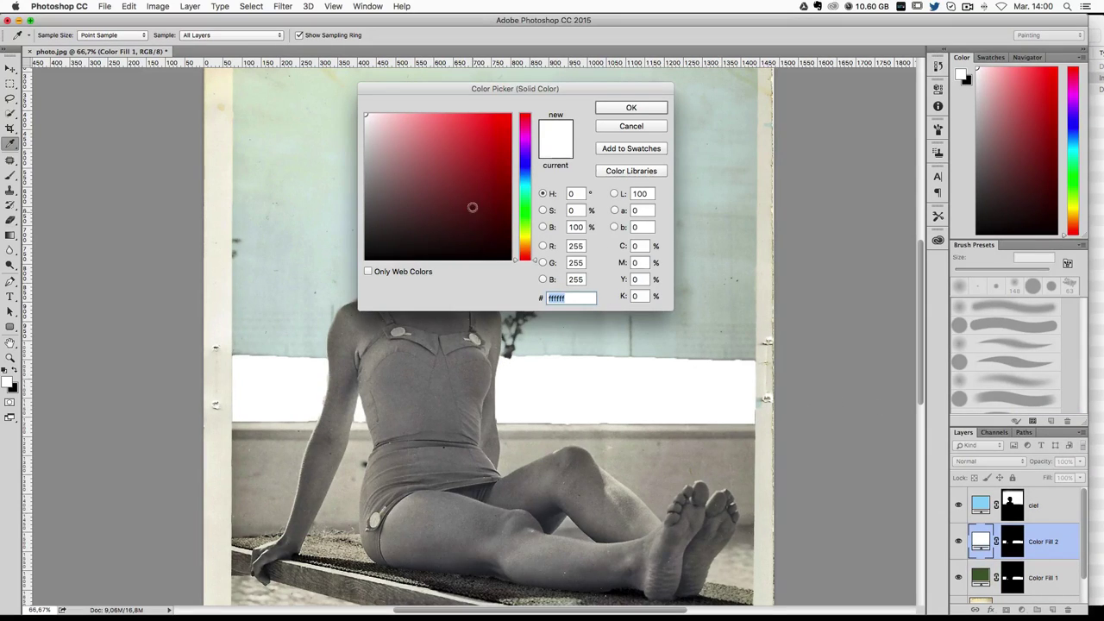
click(525, 237)
drag(491, 118, 479, 120)
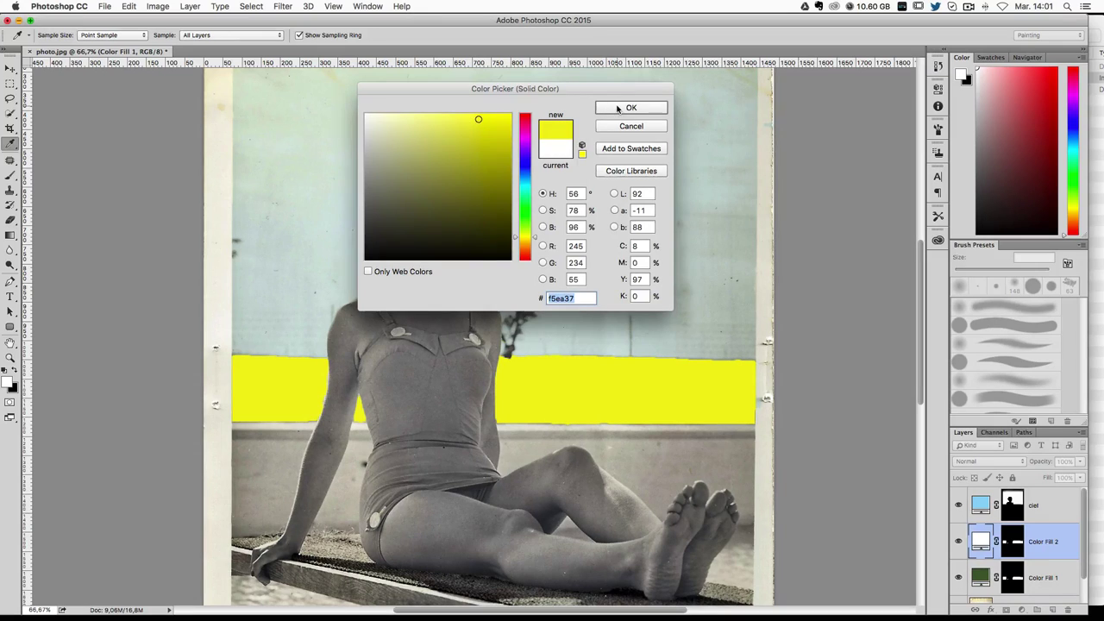
click(617, 108)
Step: Set the yellow Color Fill 2 to Color blend mode at 24% opacity
click(996, 464)
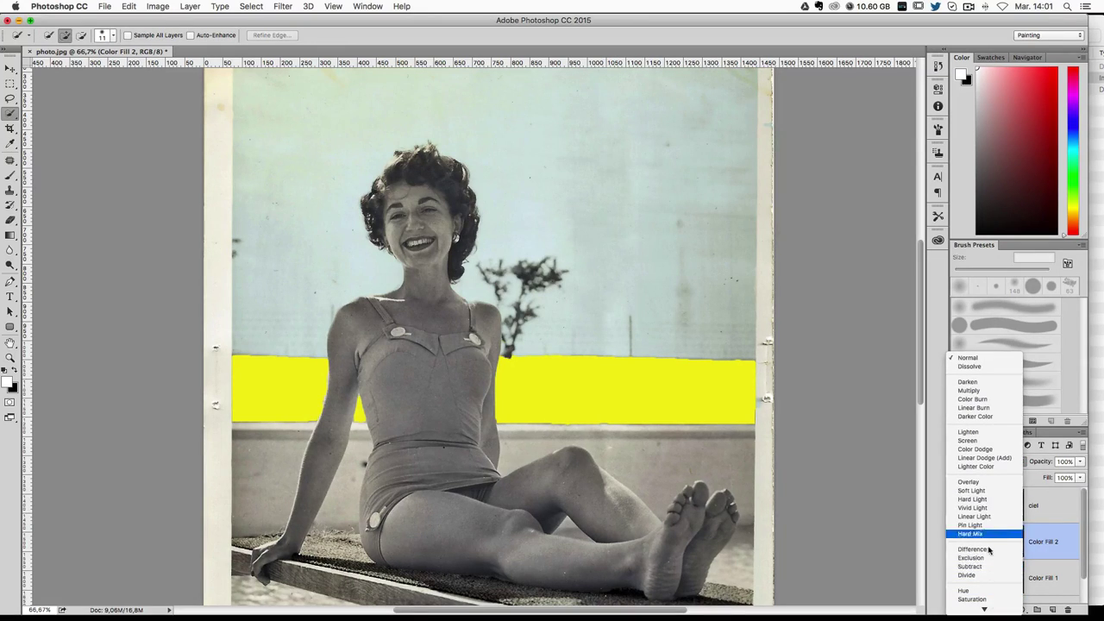
click(974, 602)
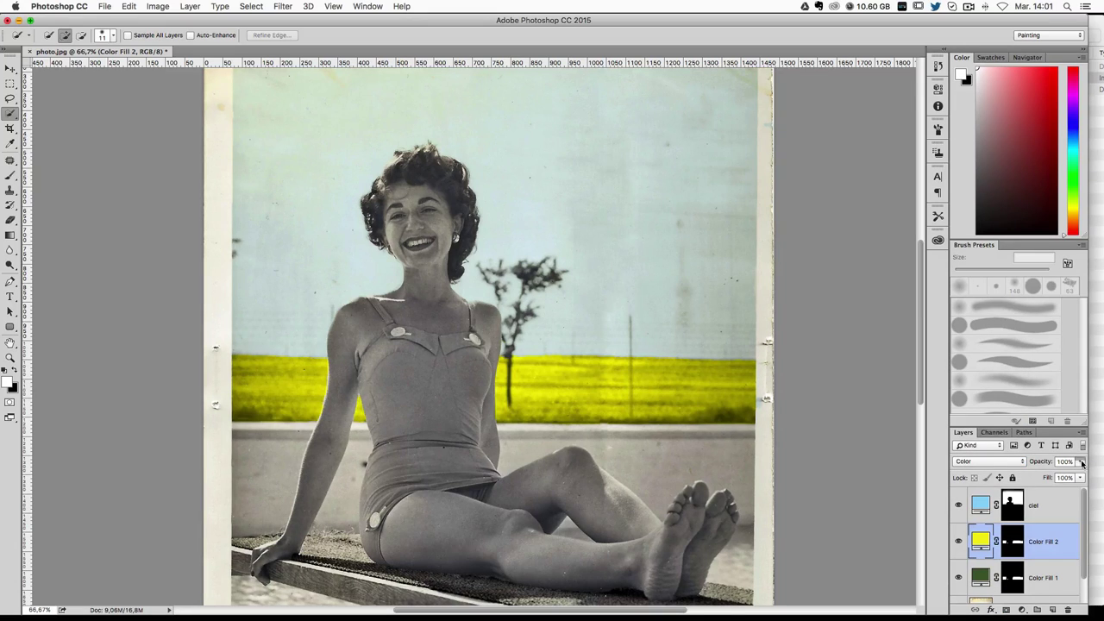
drag(1082, 463, 1047, 476)
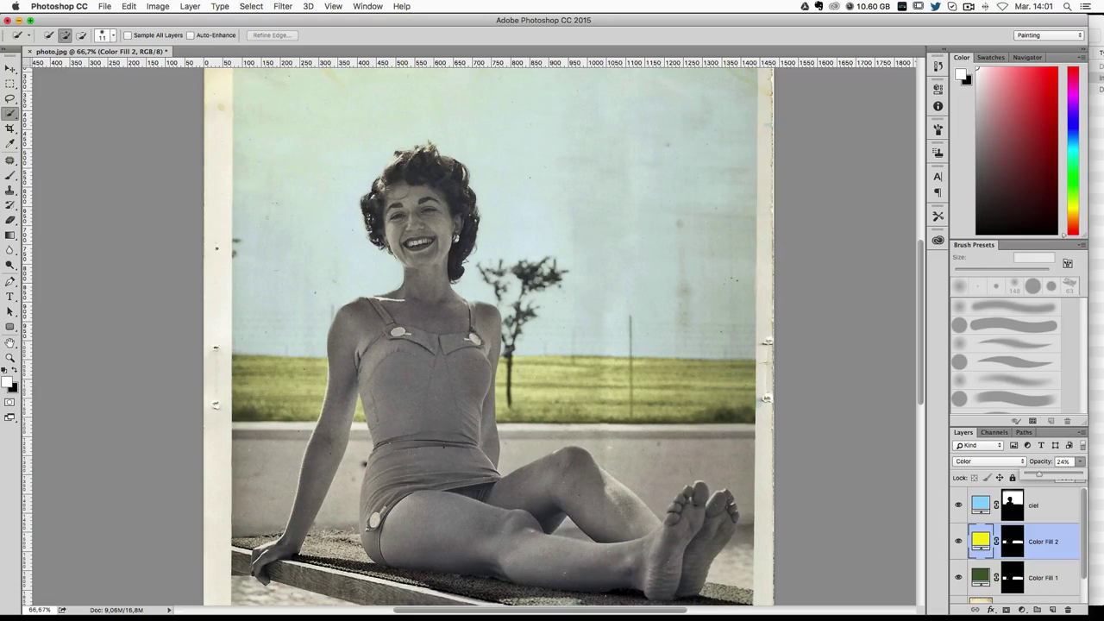
key(Return)
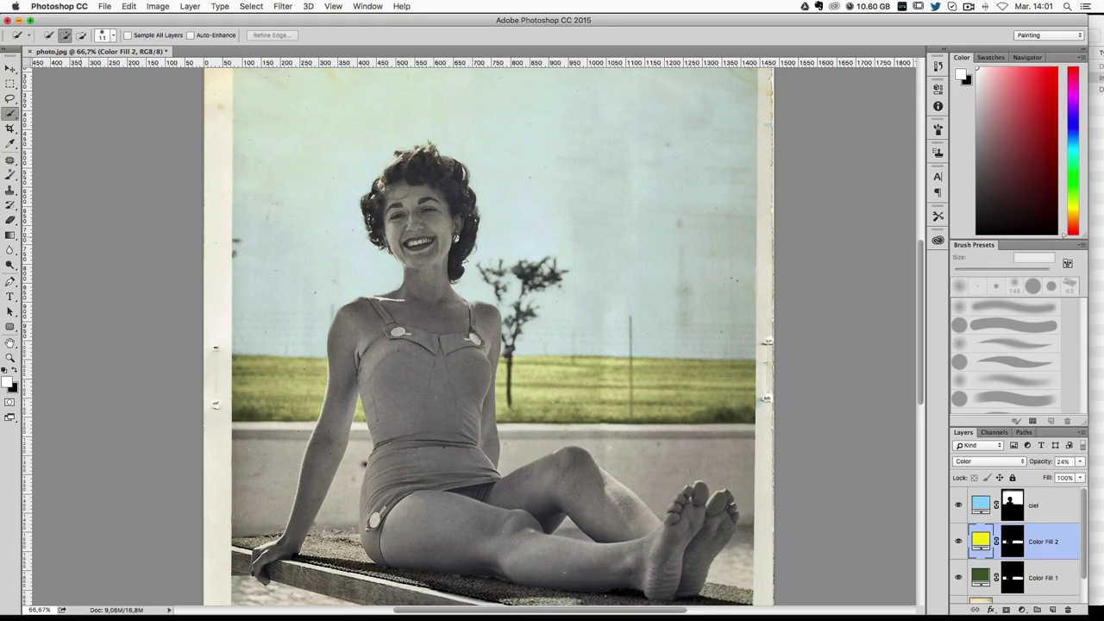
click(10, 174)
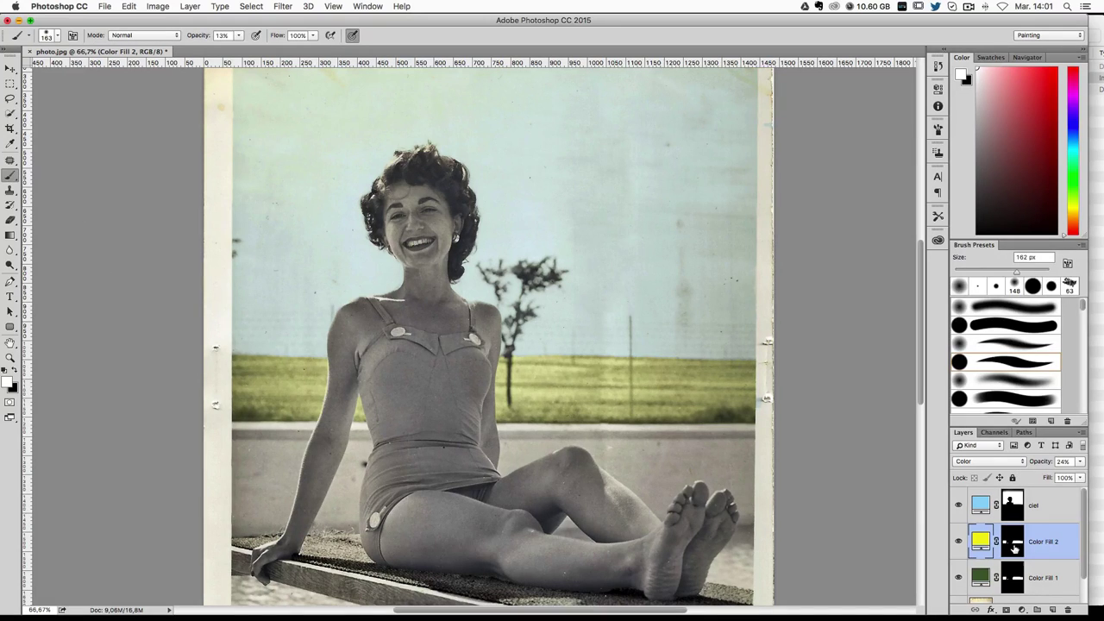
Step: Paint Color Fill 2's mask over the grass left of the woman, then swap to black
click(1016, 549)
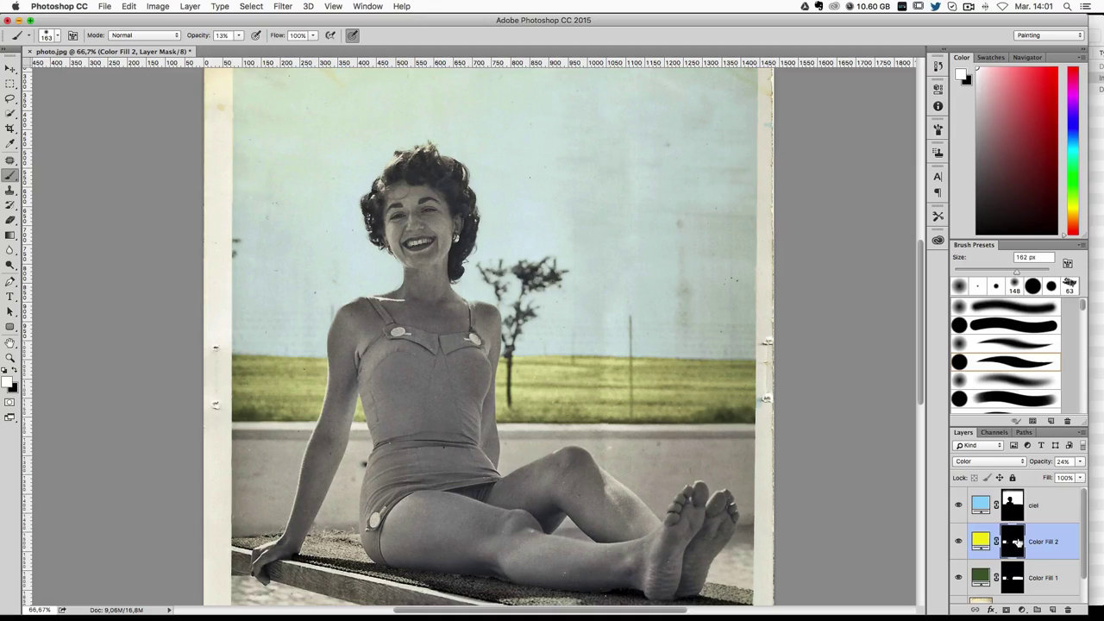
drag(311, 419, 267, 421)
key(x)
key(x)
key(x)
key(x)
key(x)
Step: Try a brown colour on the green Color Fill 1, then leave it unchanged
double_click(981, 579)
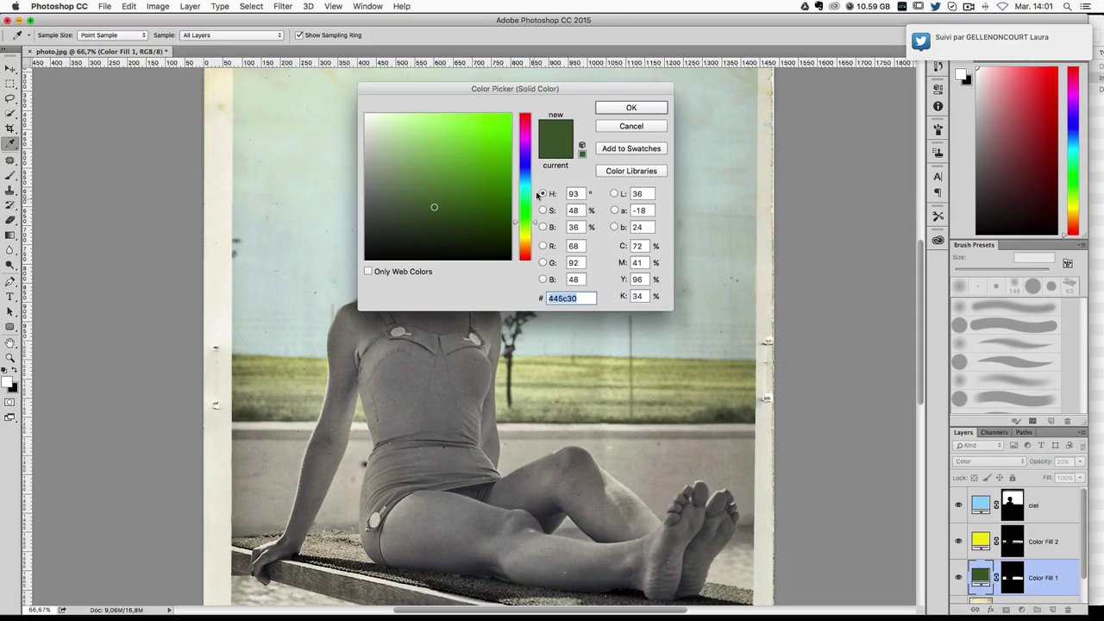
click(528, 251)
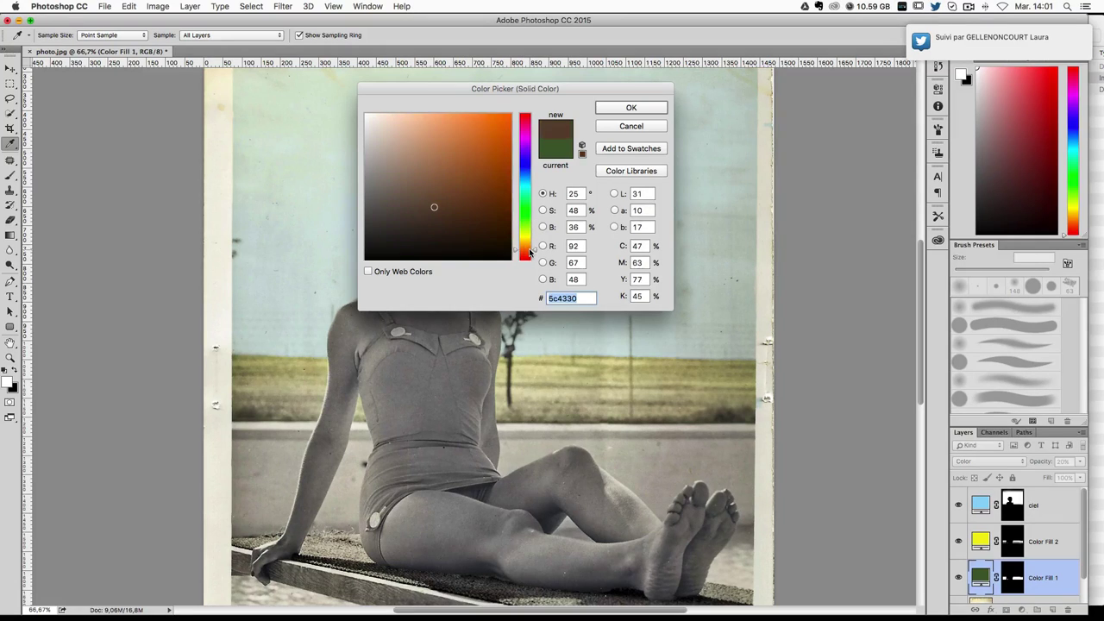
click(480, 219)
click(467, 210)
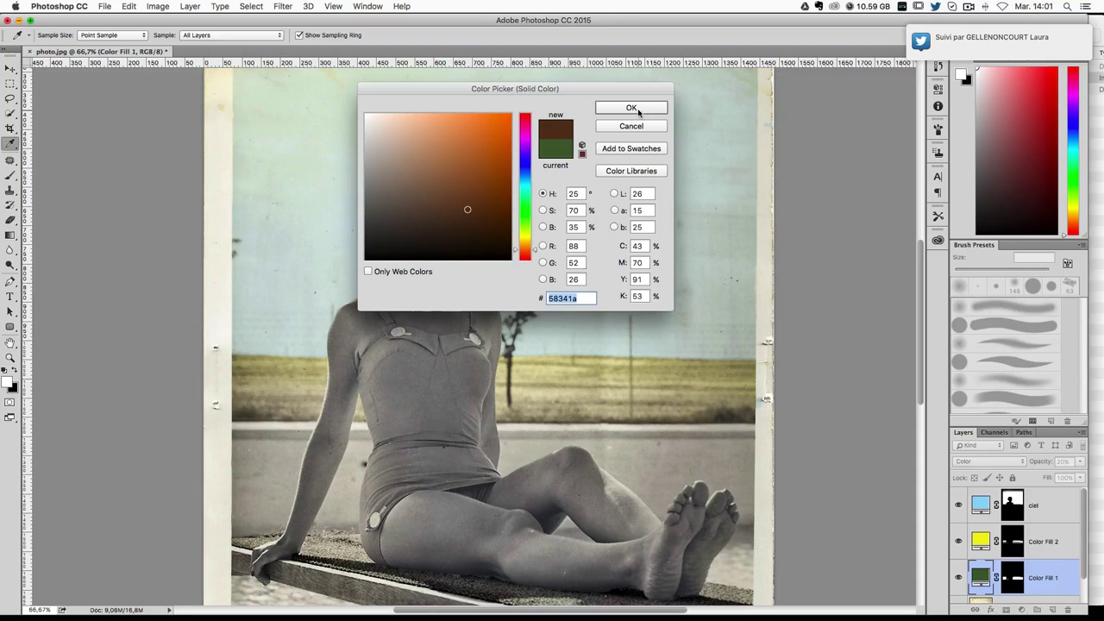
key(Return)
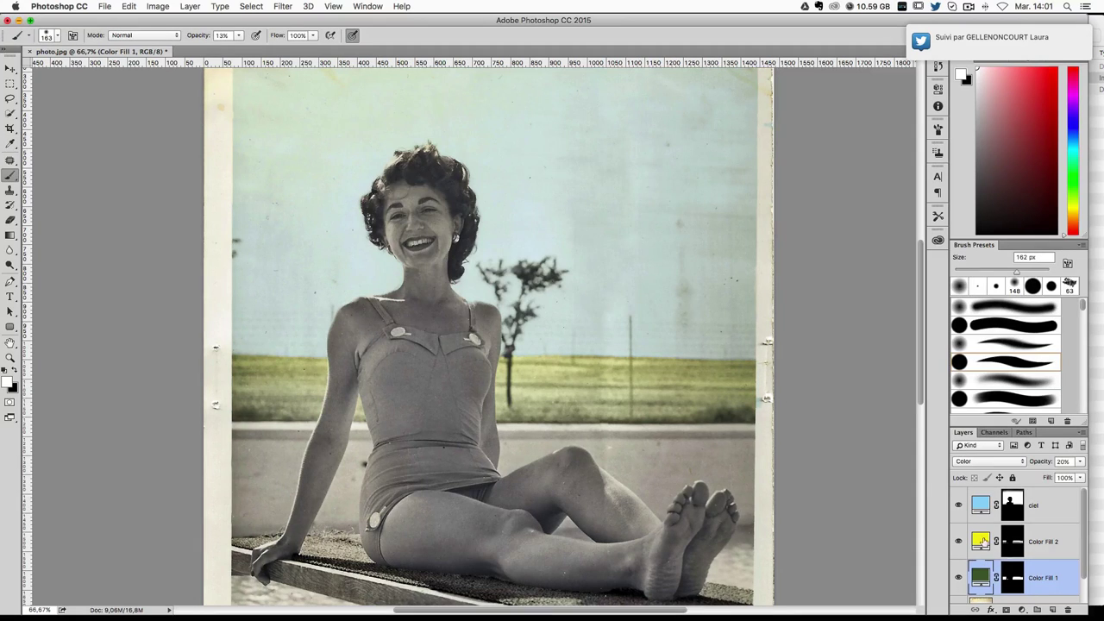
Step: Recolour Color Fill 2 from yellow to dark brown #684733
double_click(981, 542)
click(524, 250)
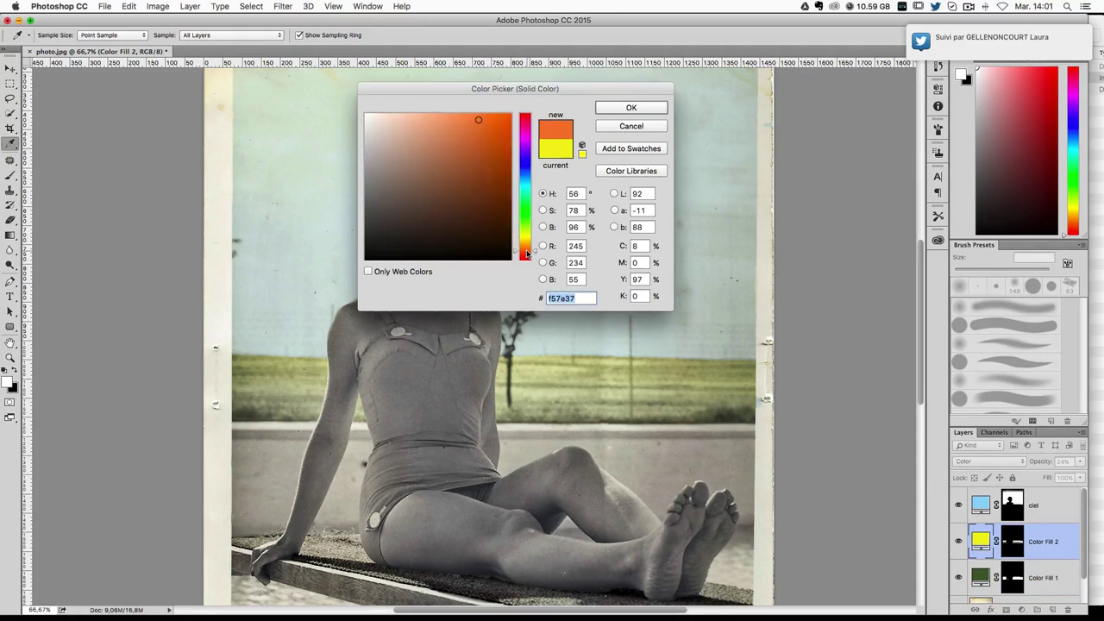
drag(468, 191, 440, 201)
click(628, 110)
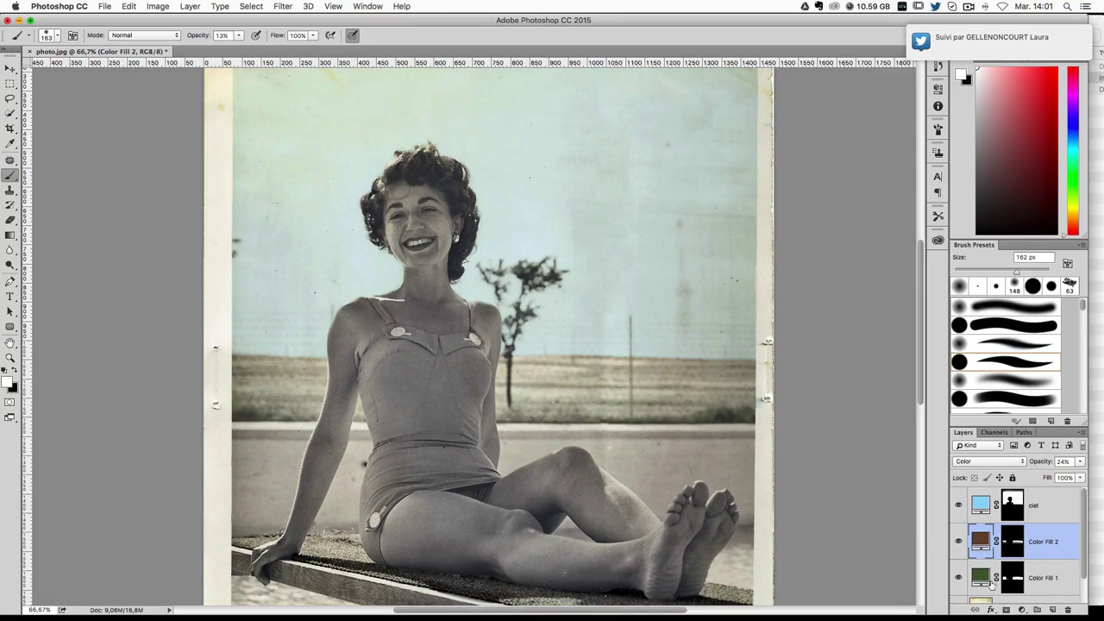
click(981, 576)
Step: Raise Color Fill 1 to 38% opacity and the brown Color Fill 2 to 49%
click(1079, 462)
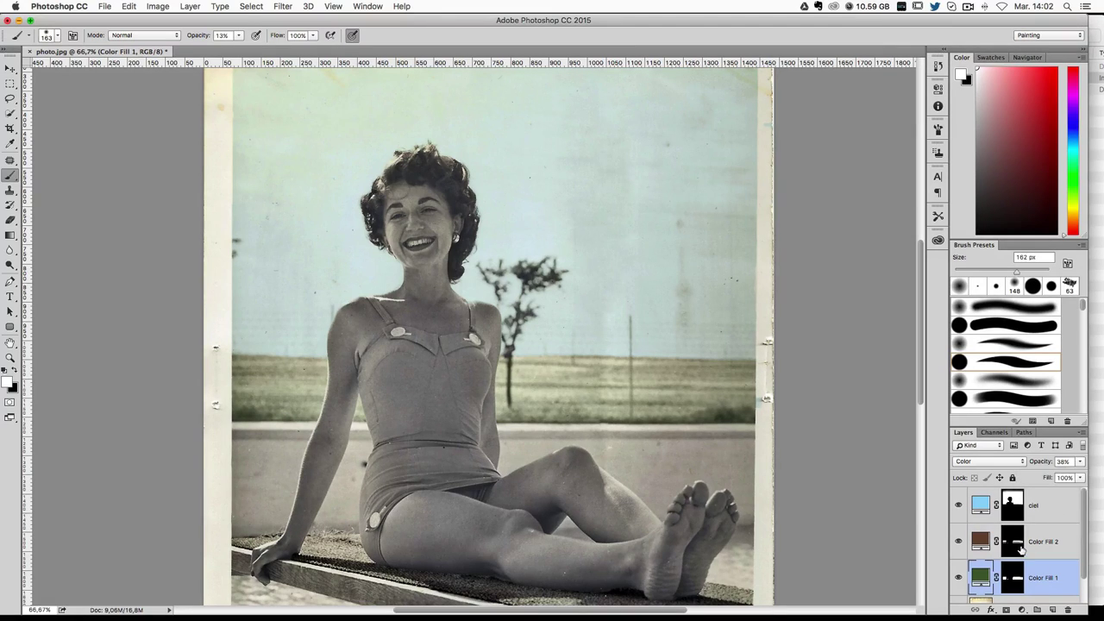
click(1013, 544)
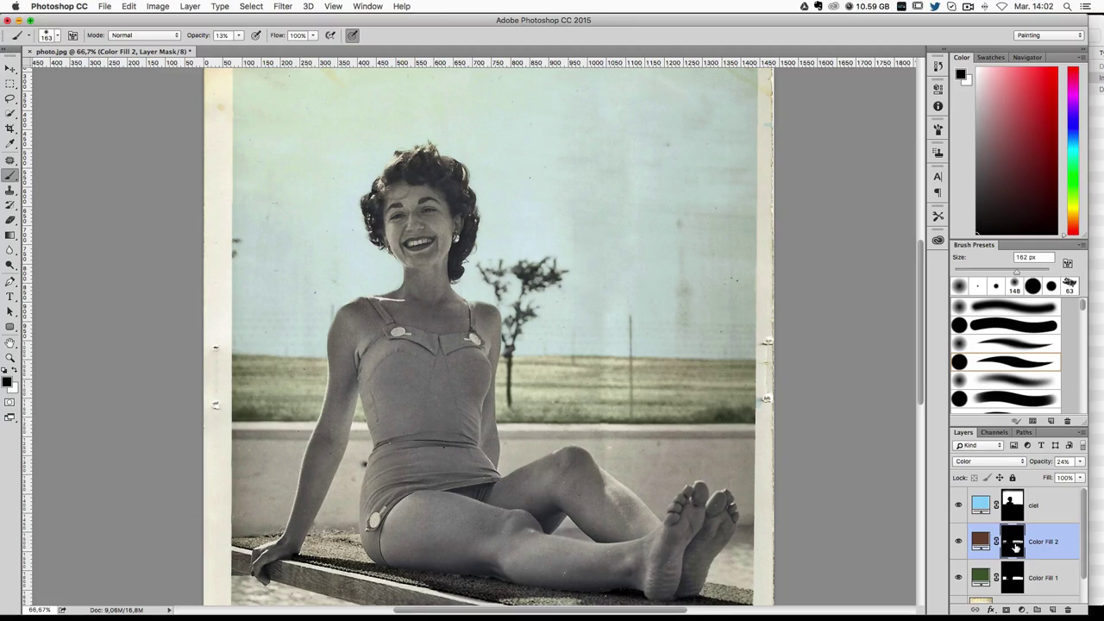
key(x)
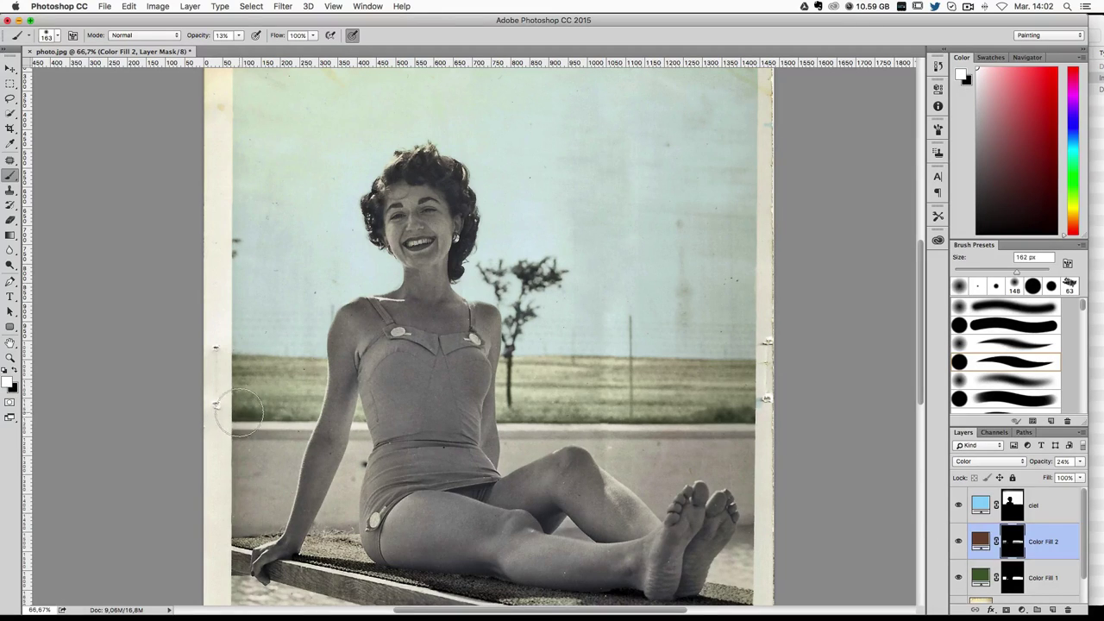
key(x)
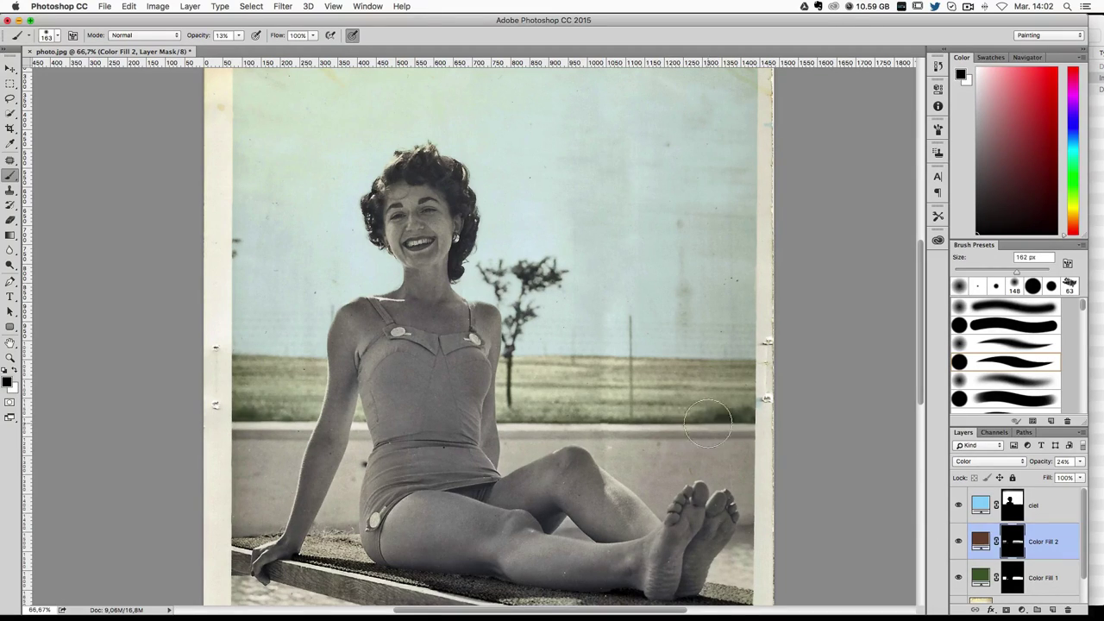
click(1080, 464)
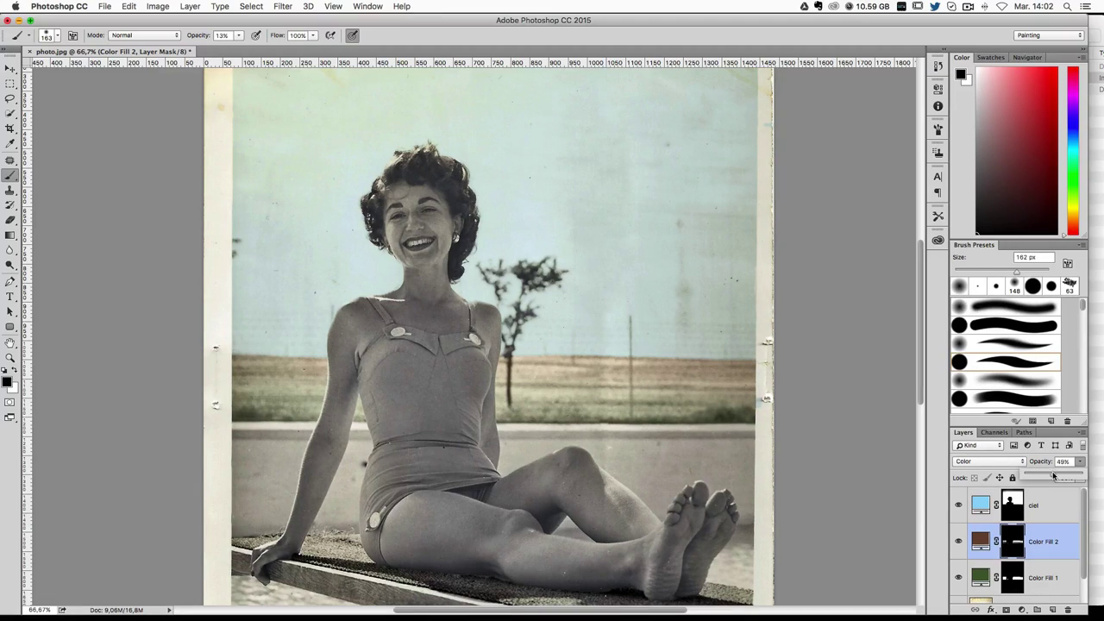
click(684, 404)
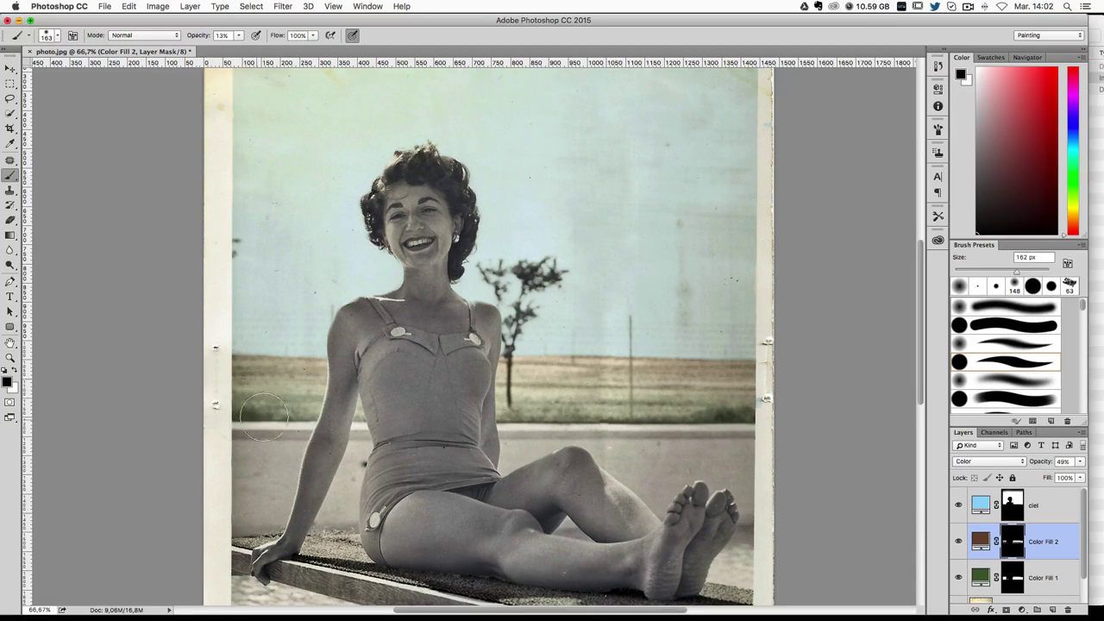
Step: Switch to white and load the field strip's mask as a selection
key(x)
scroll(829, 458, down, 1)
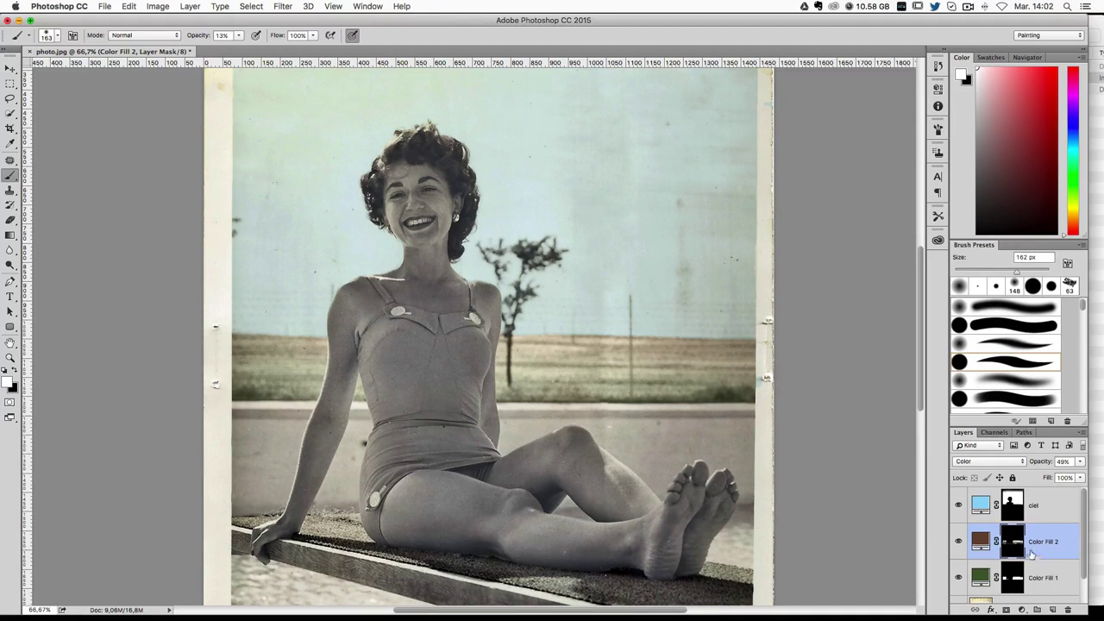
super+click(1014, 585)
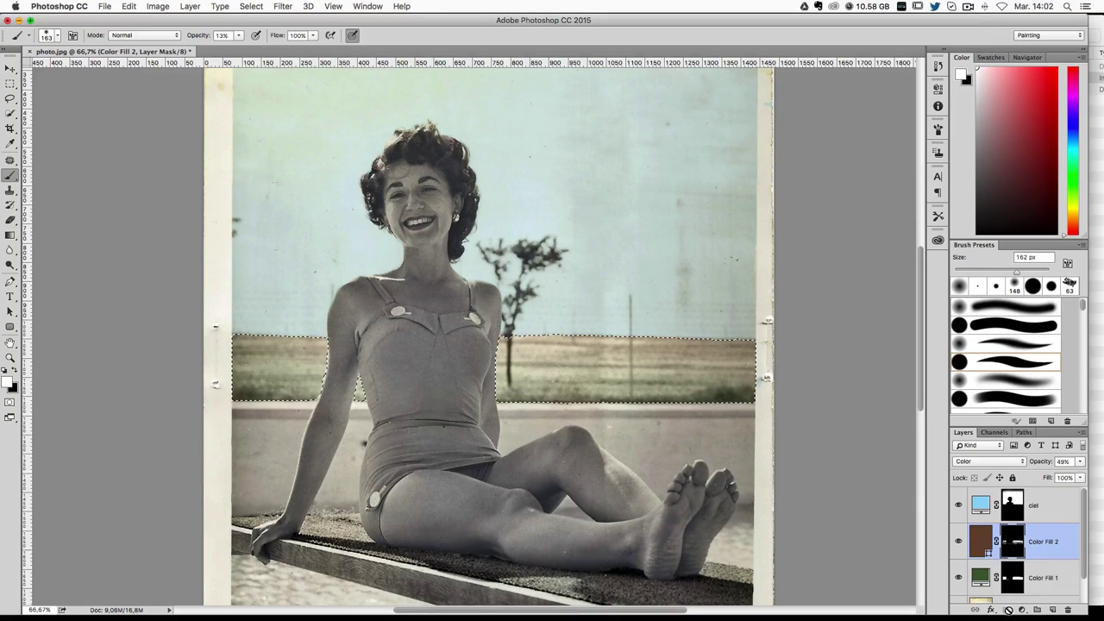
Step: Add a bright yellow solid colour fill layer over the selected field strip
click(992, 611)
click(1022, 610)
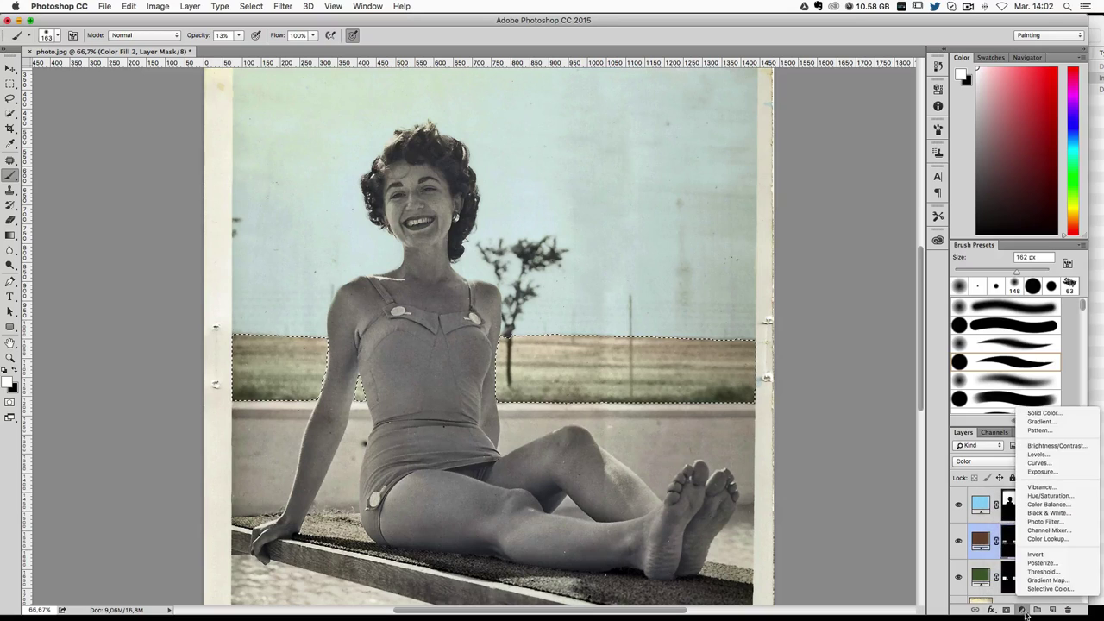
click(1044, 414)
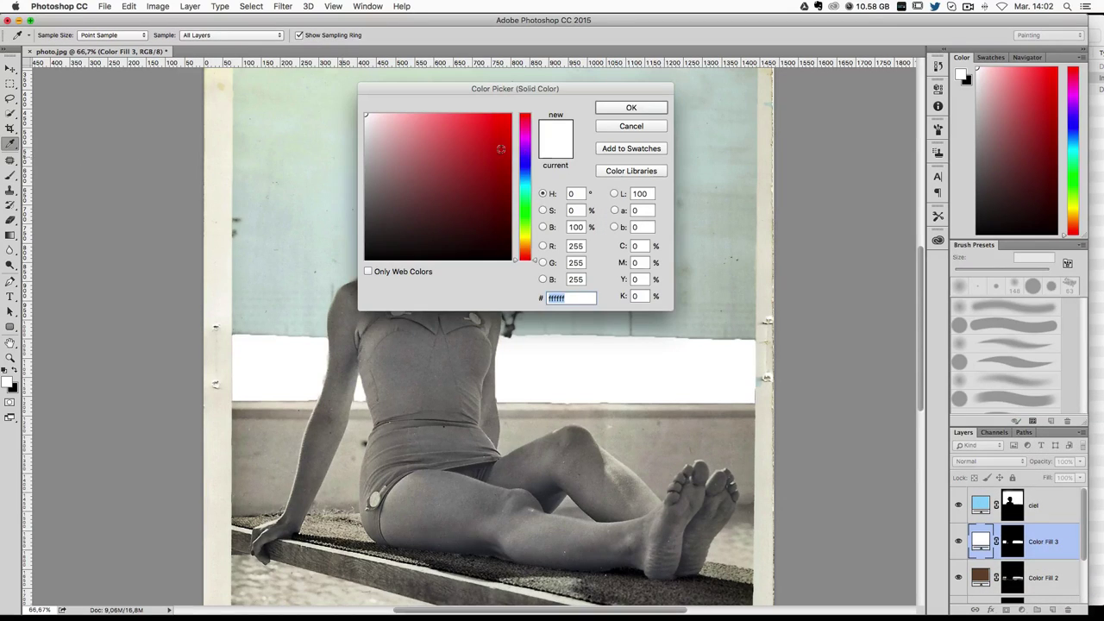
click(526, 235)
click(505, 116)
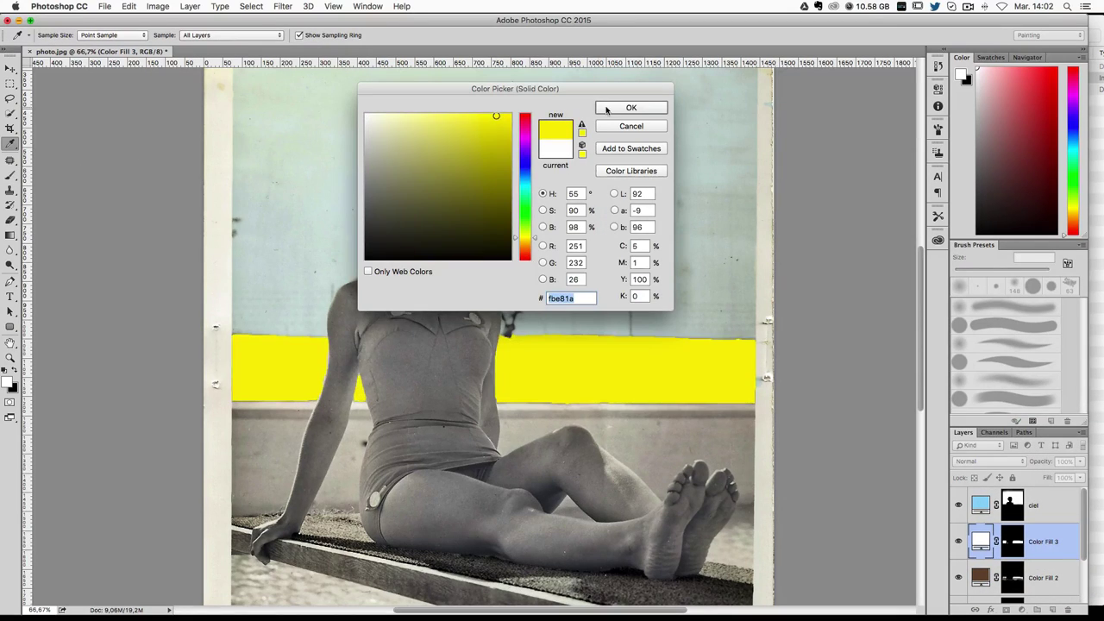
click(607, 107)
key(b)
Step: Set Color Fill 3 to Color mode and prepare a black 40% brush on its mask
click(990, 461)
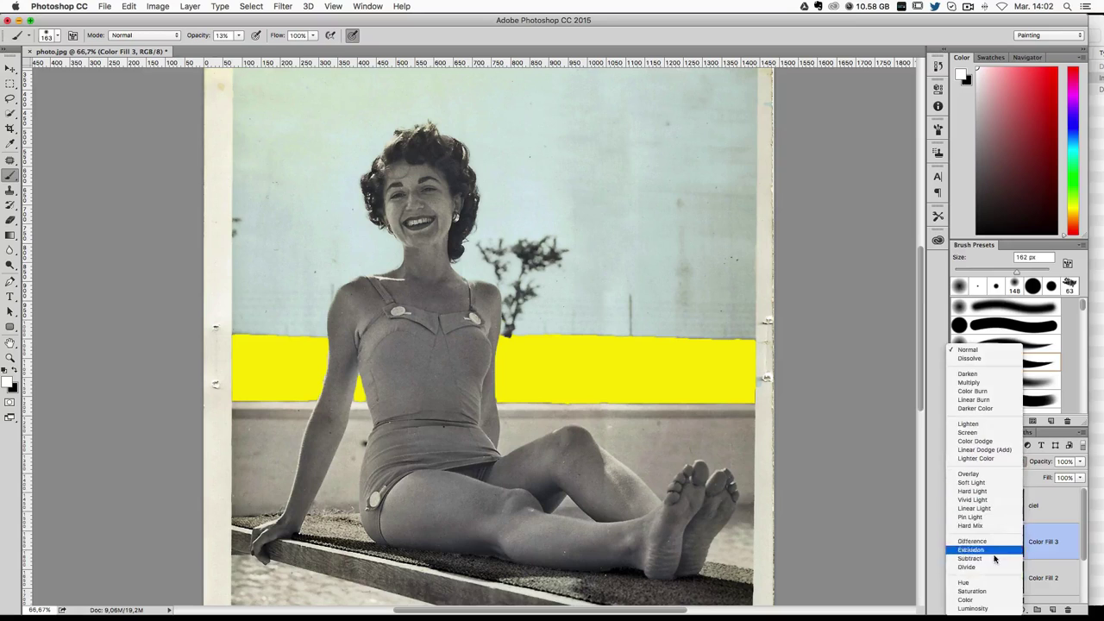
click(985, 600)
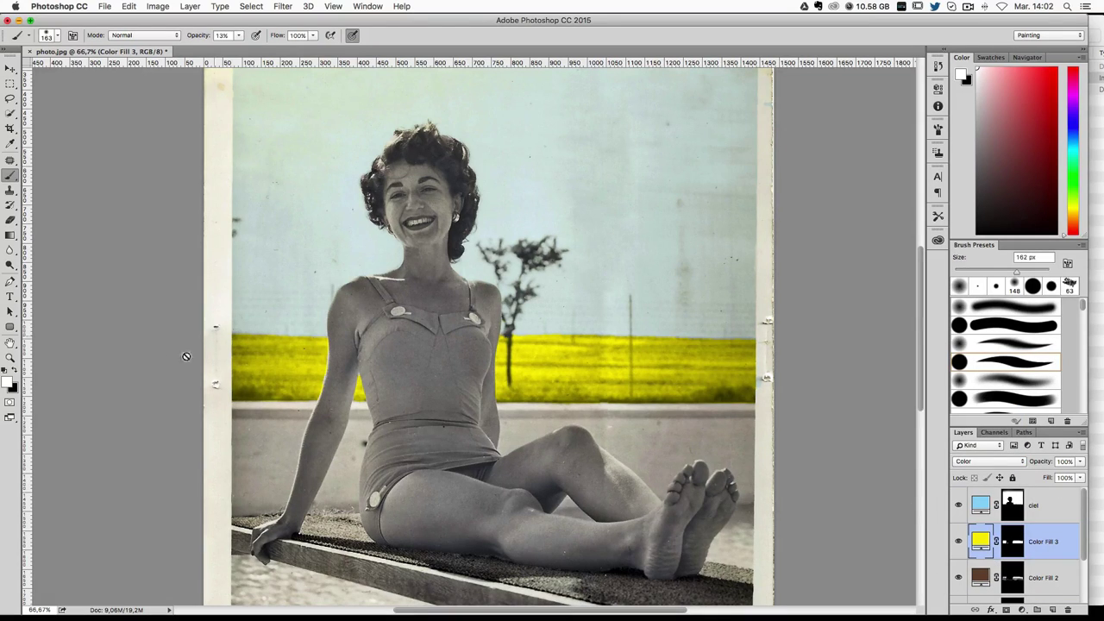
click(1012, 541)
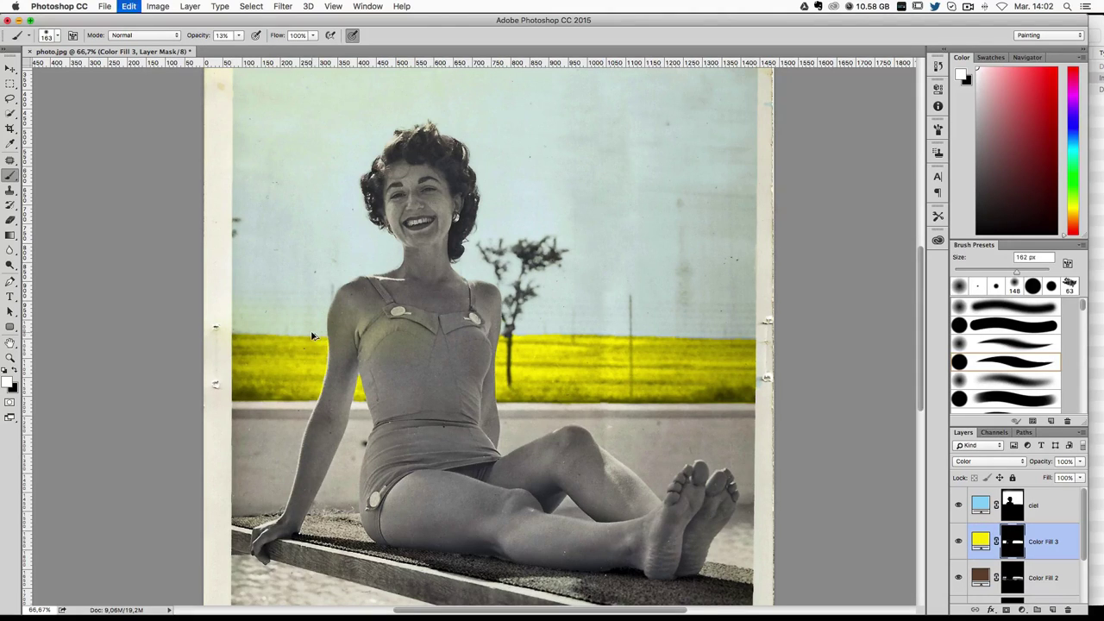
key(x)
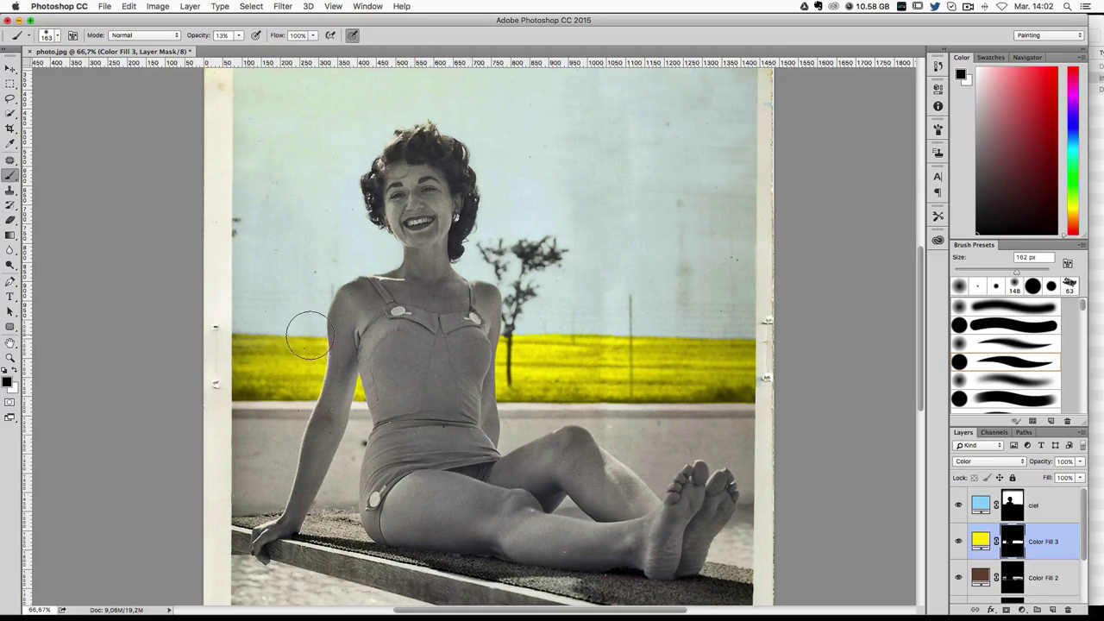
click(238, 35)
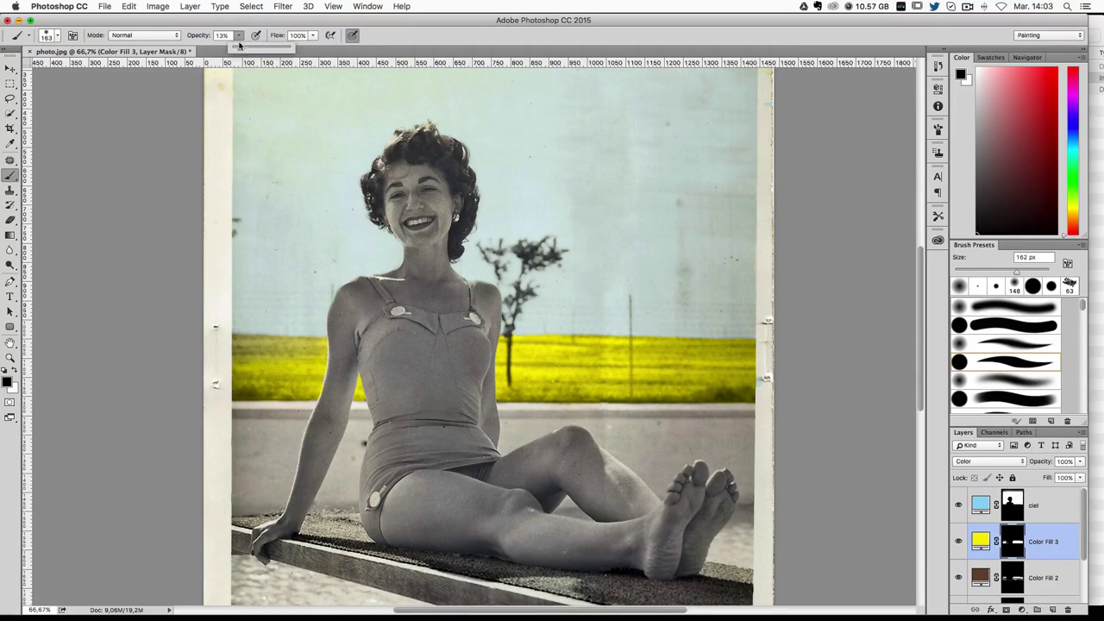
click(259, 320)
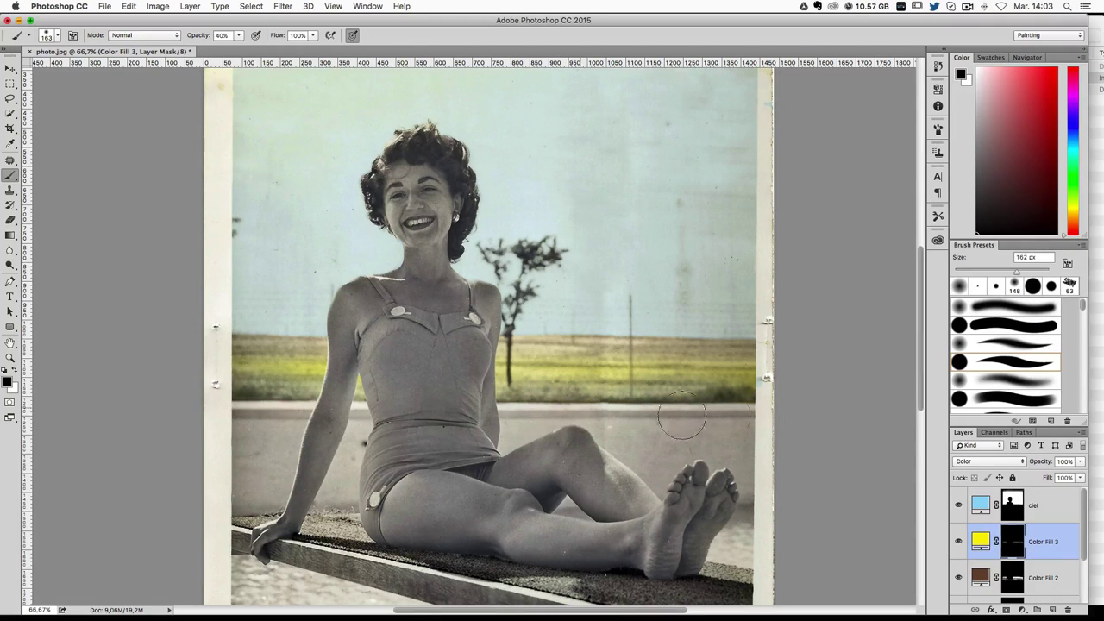
Step: Lower the yellow Color Fill 3 layer to 32% opacity
click(1079, 463)
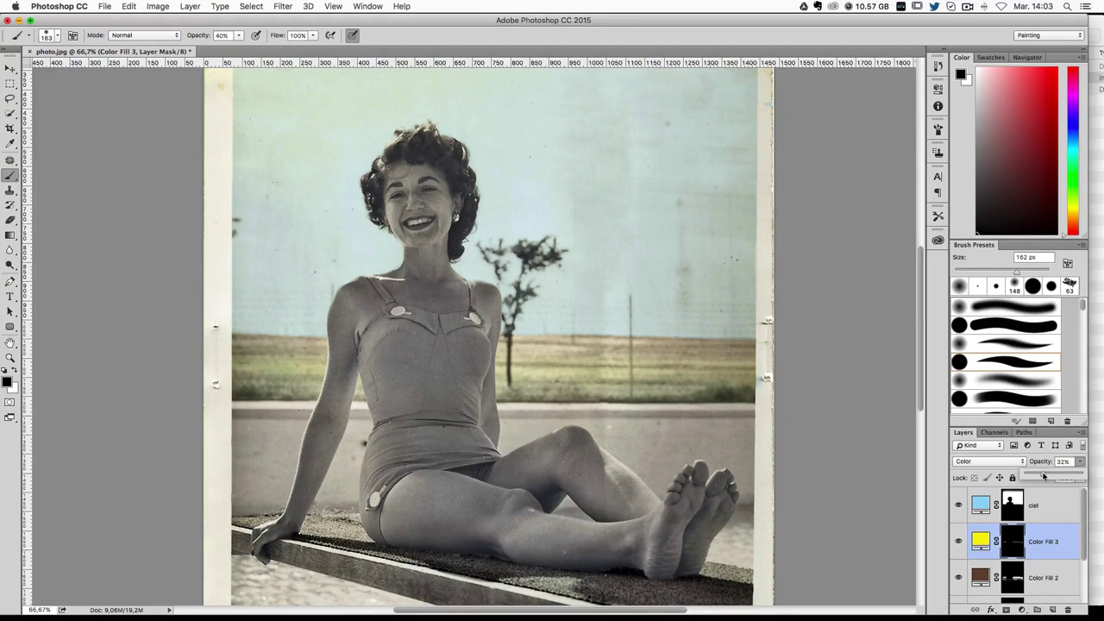
key(super+minus)
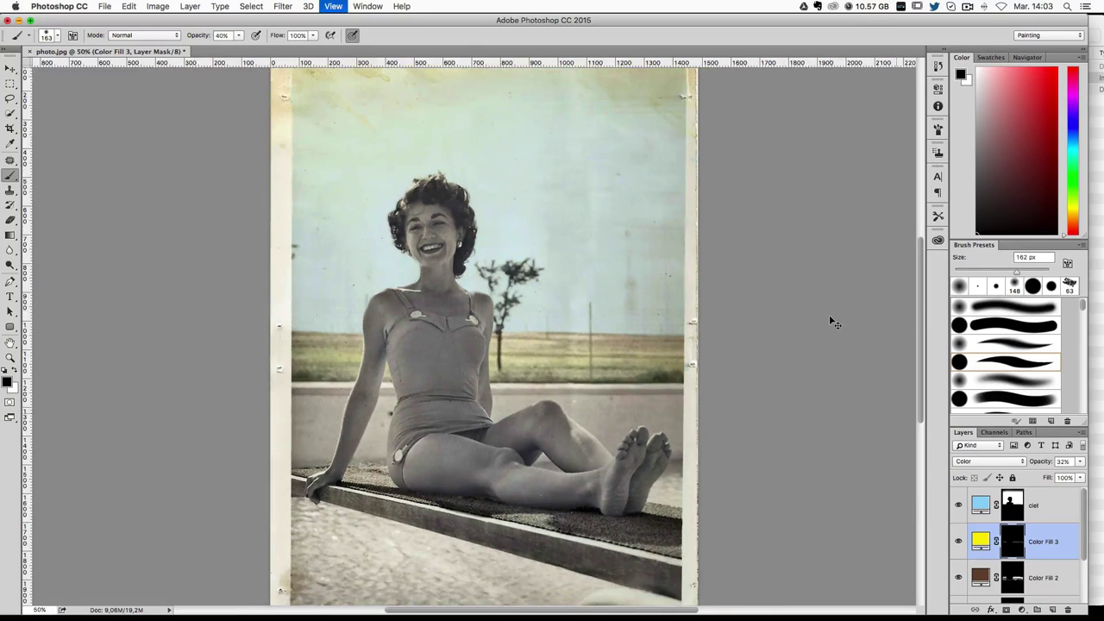
key(super+plus)
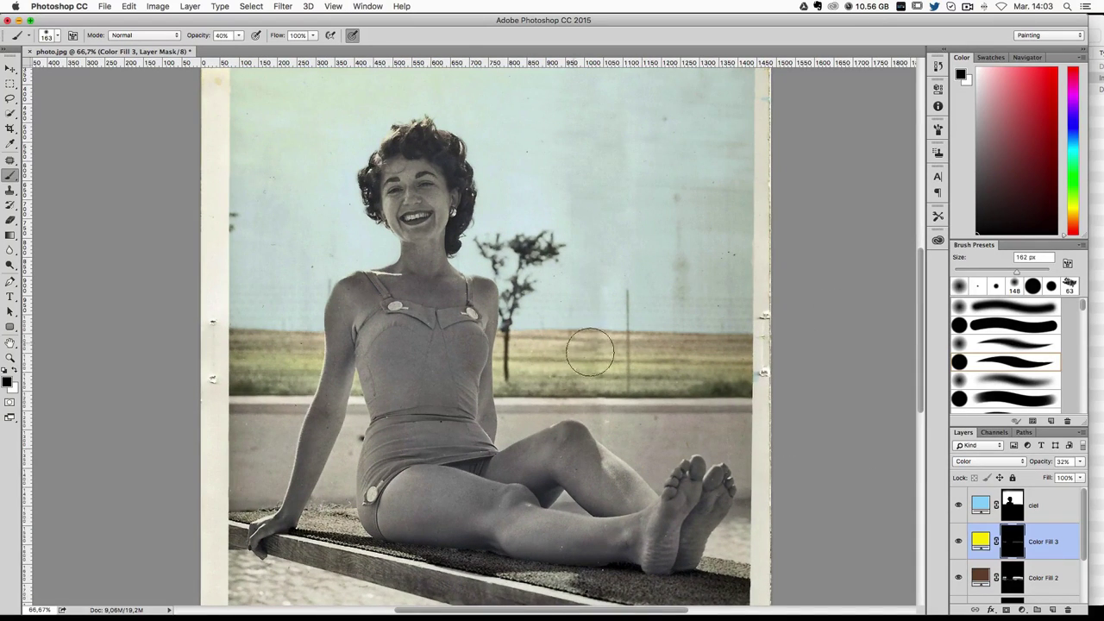
scroll(1012, 570, down, 1)
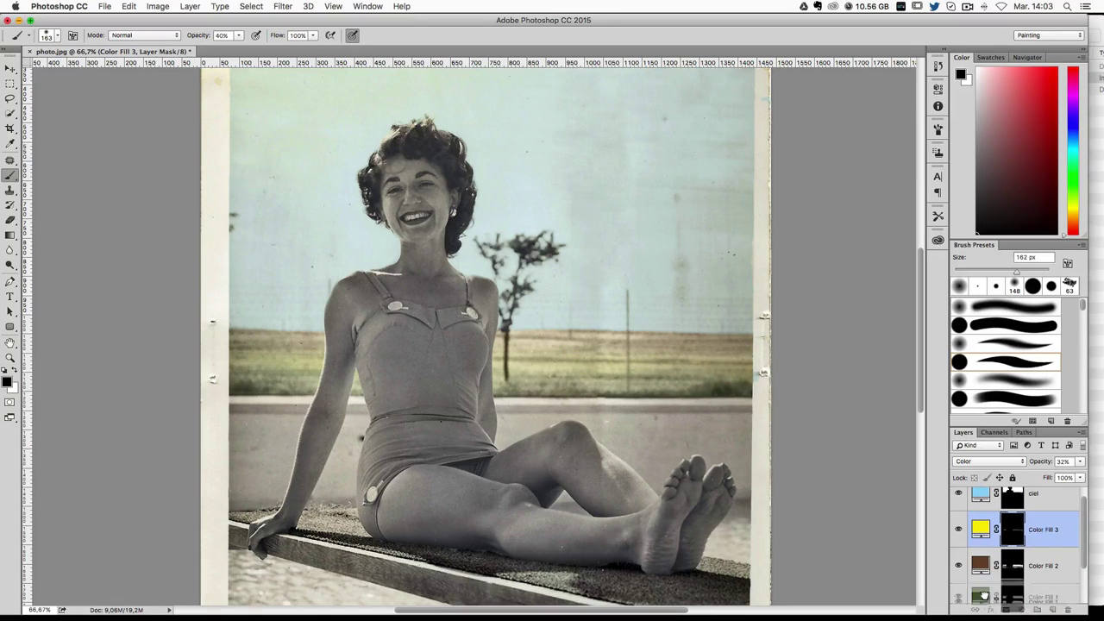
Step: Set the green Color Fill 1 layer to 45% opacity
click(1014, 601)
click(1079, 462)
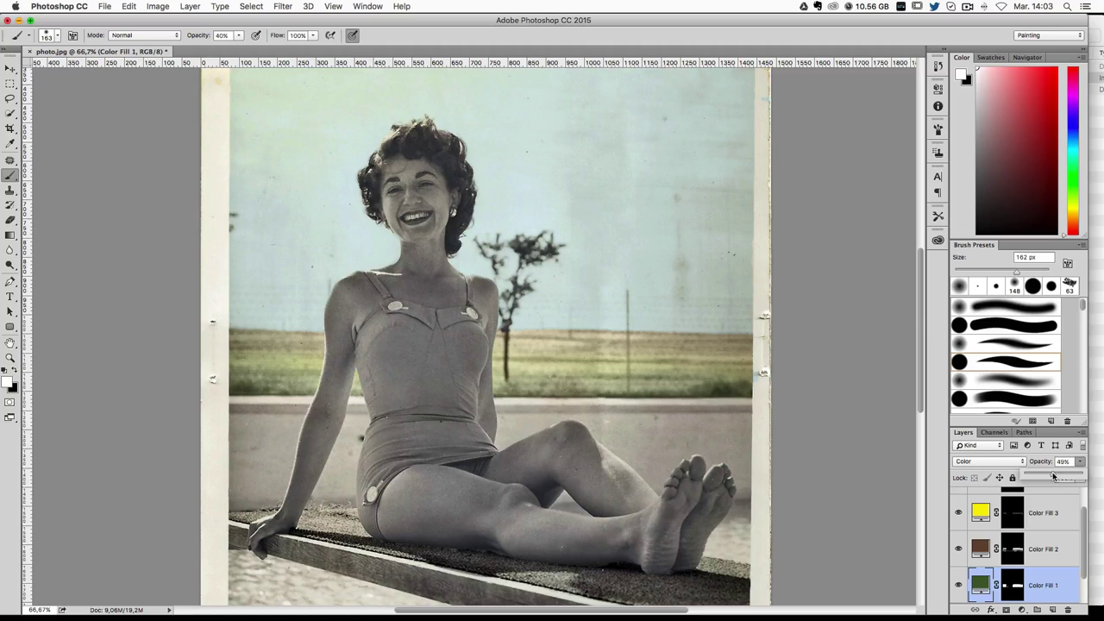
key(super+minus)
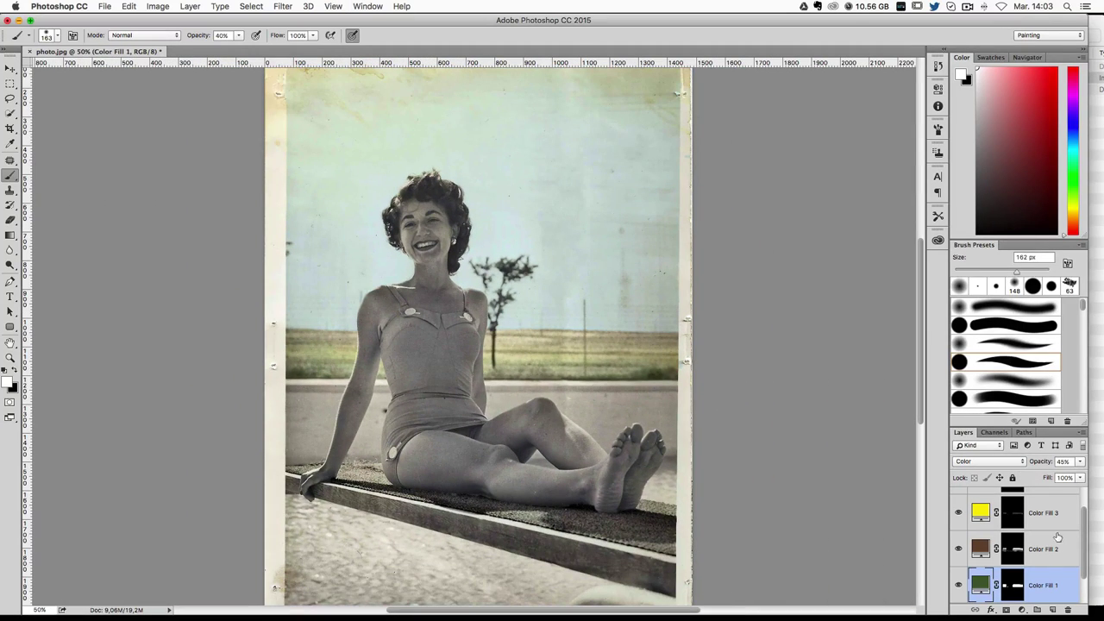
Step: Rename the green Color Fill 1 layer to 'cloture vert'
scroll(1057, 572, down, 2)
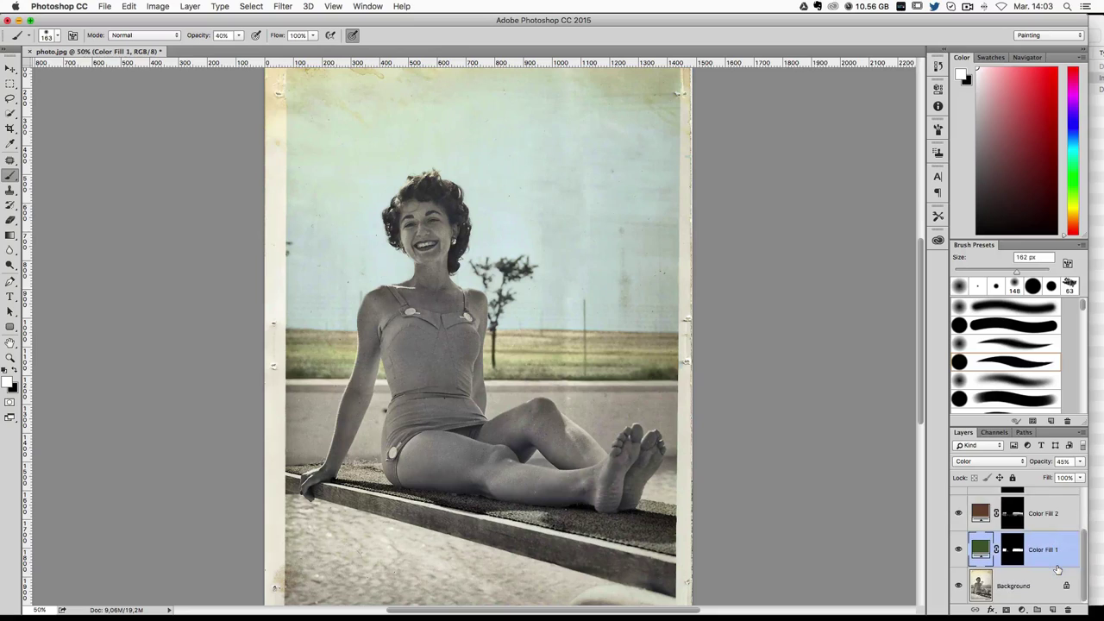
double_click(1044, 562)
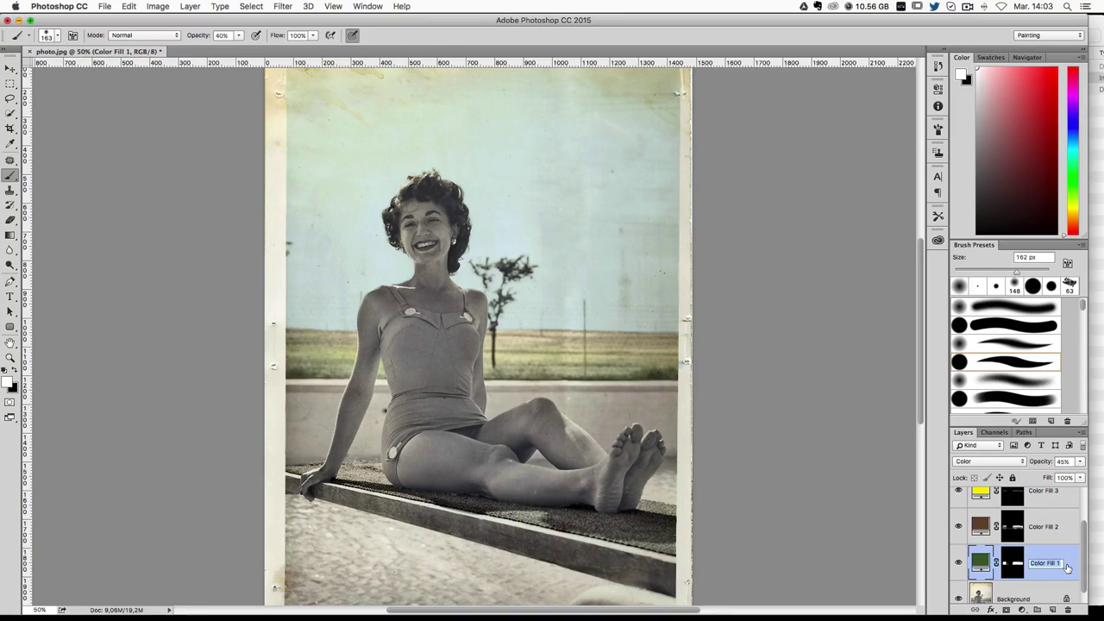
text(d)
text(ture vert)
key(Return)
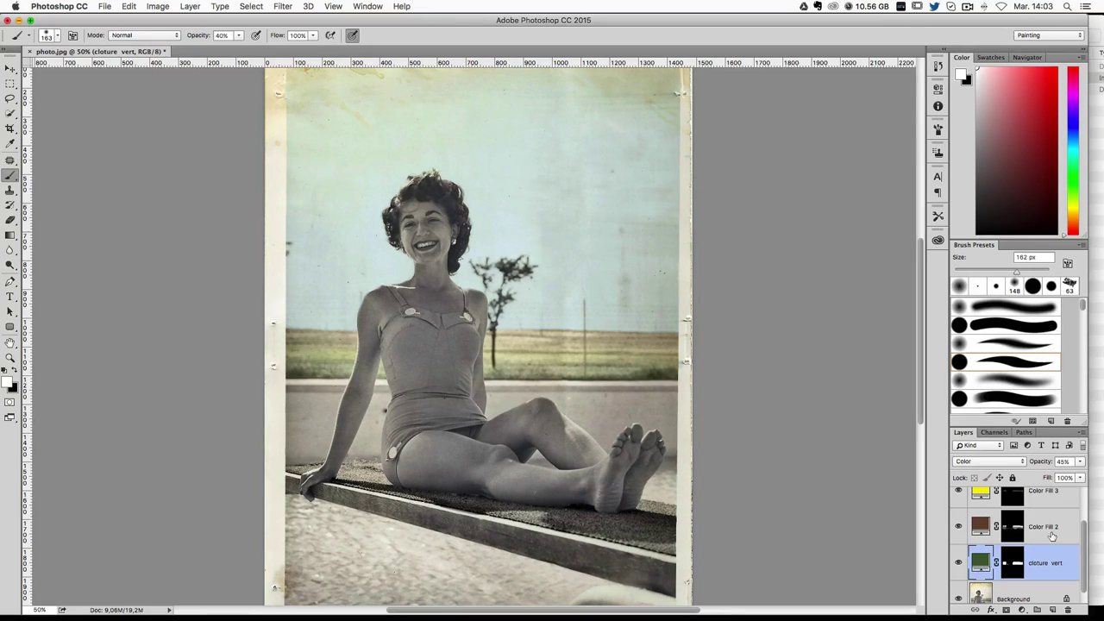
Step: Rename the brown Color Fill 2 layer to 'cloture marron'
double_click(1052, 536)
key(Escape)
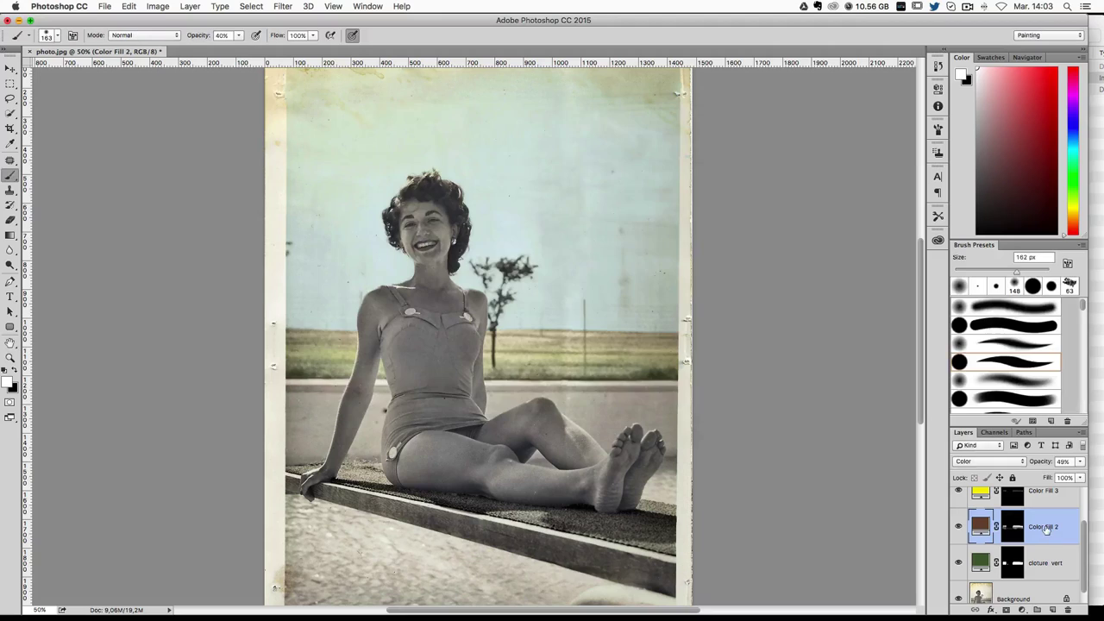
double_click(1044, 527)
text(clotu)
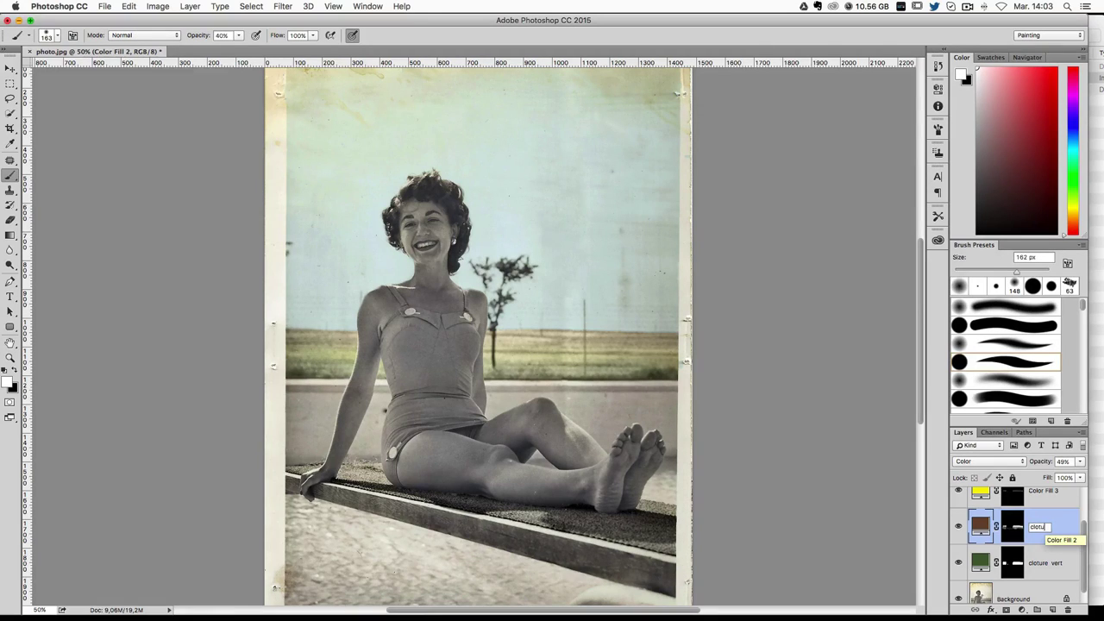
text(re marr)
text(on)
key(Return)
Step: Rename the yellow Color Fill 3 layer to 'cloture jaune'
click(1049, 496)
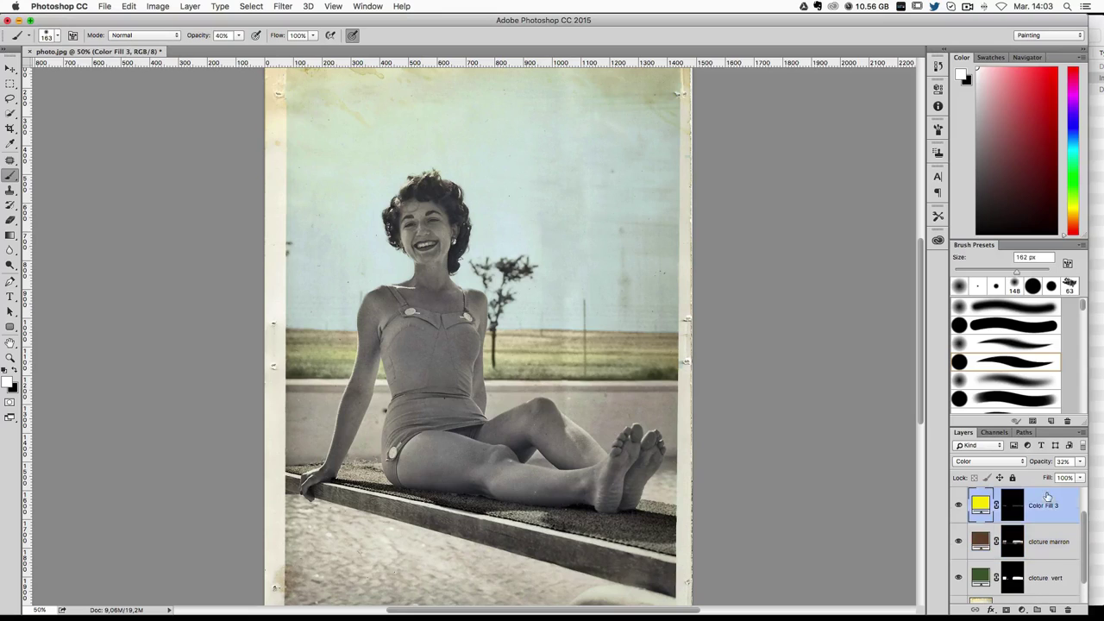
double_click(1044, 506)
text(cloture)
text( jaune)
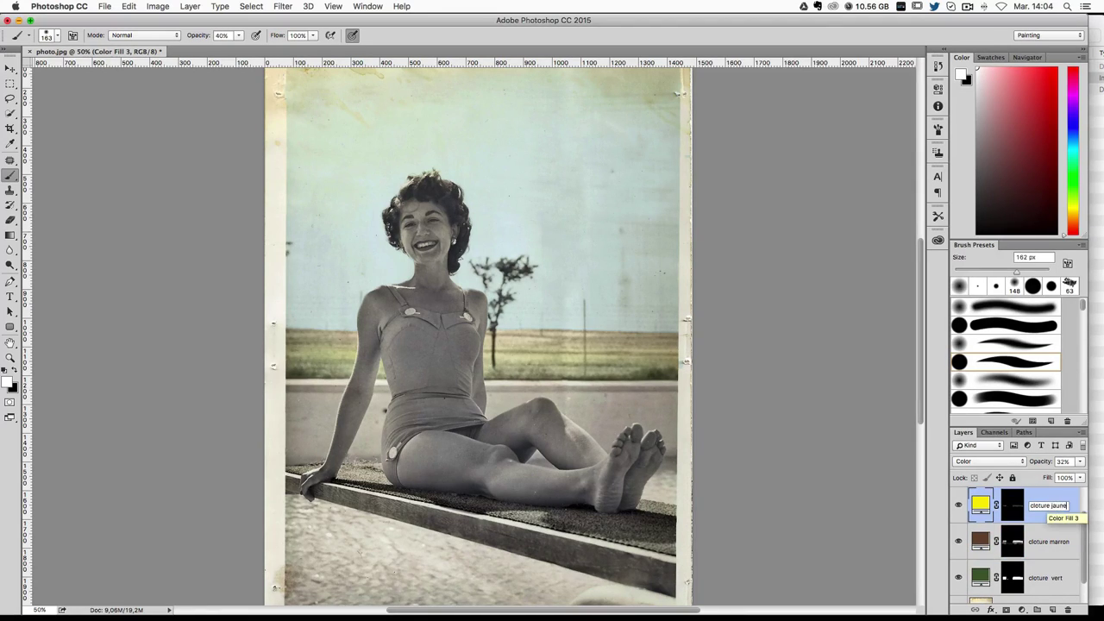
key(Return)
scroll(646, 353, right, 3)
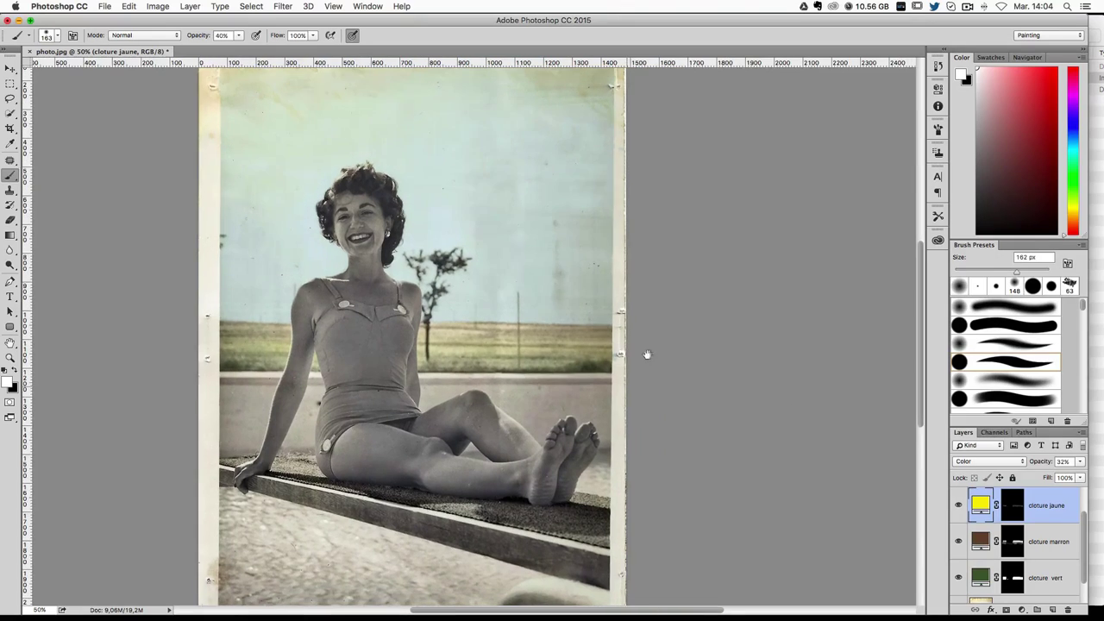
scroll(661, 328, down, 3)
scroll(661, 328, left, 2)
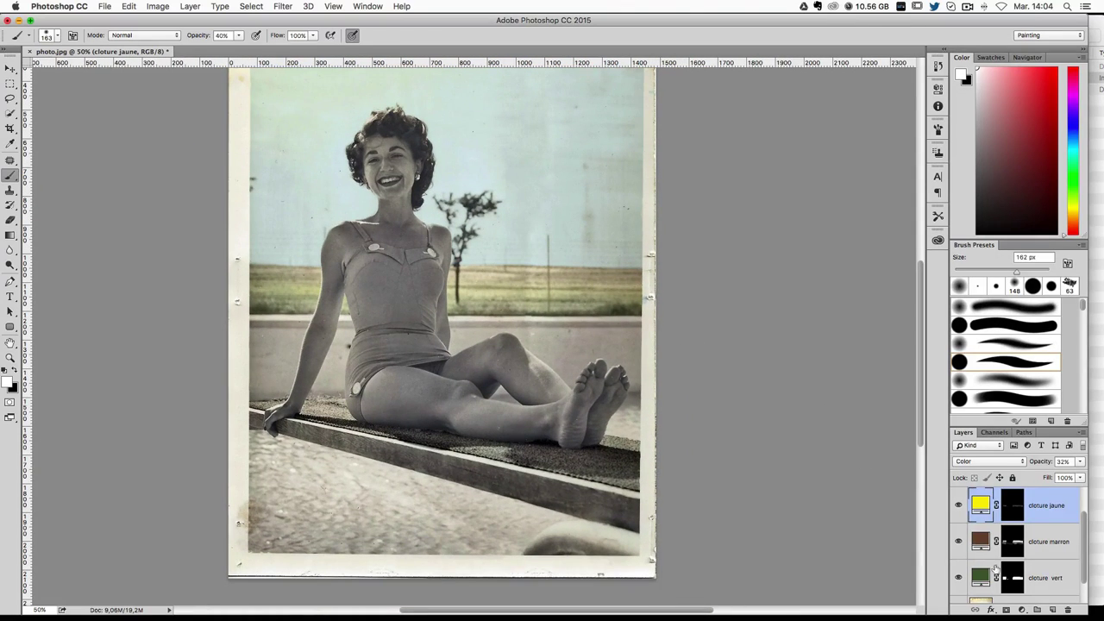
scroll(997, 569, down, 1)
click(1026, 581)
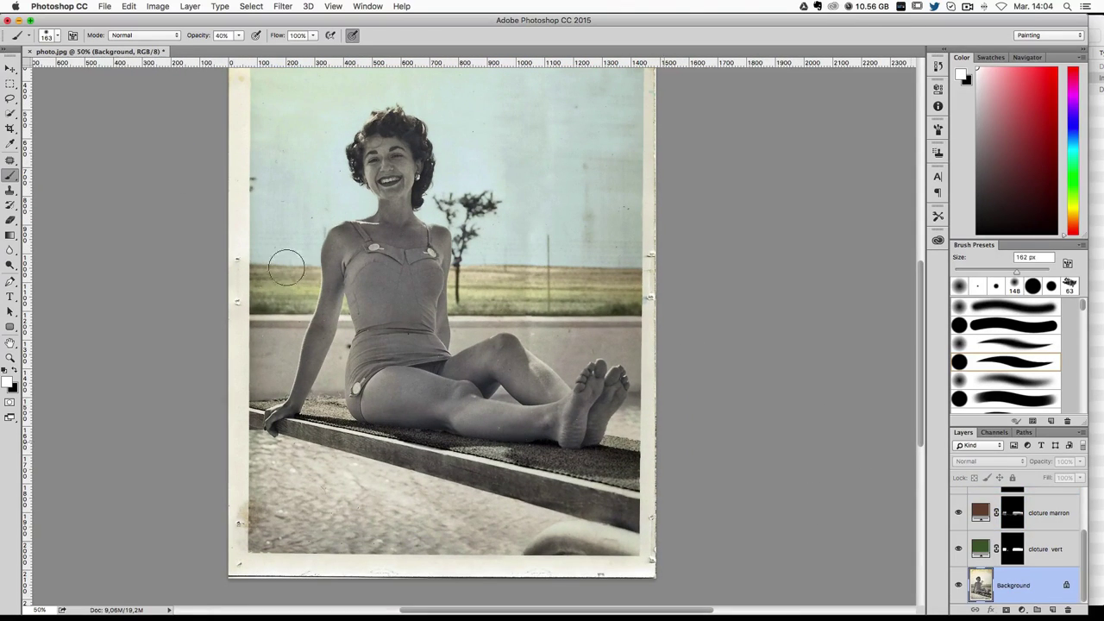
Step: Quick-select the wall left of the arm, above the legs and below the feet, excluding the board edge
click(11, 114)
drag(283, 392, 268, 333)
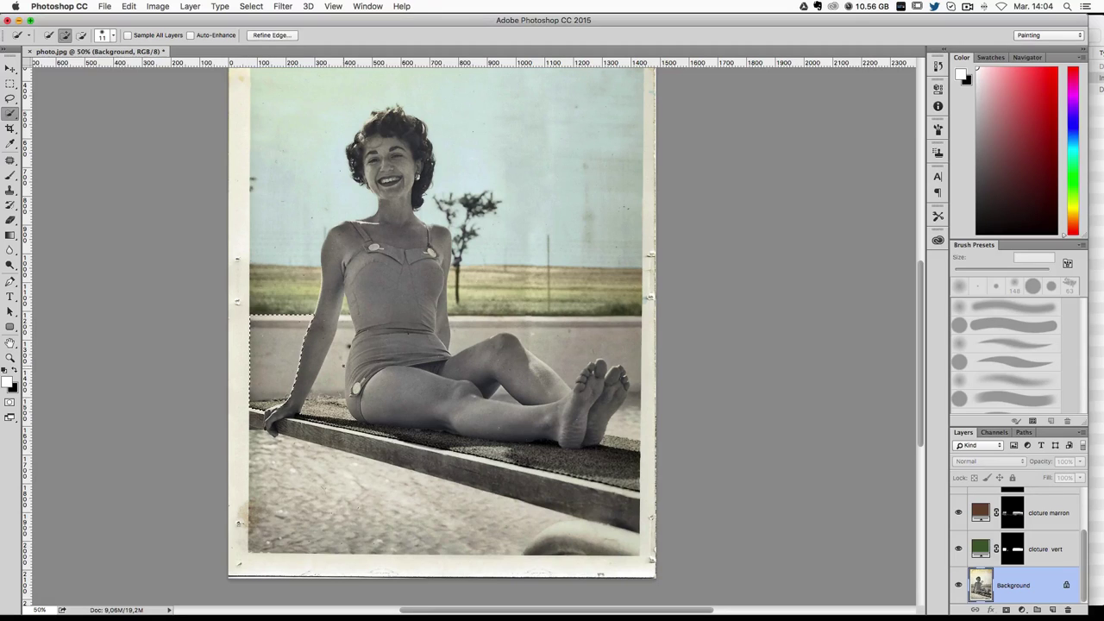
key(ctrl+plus)
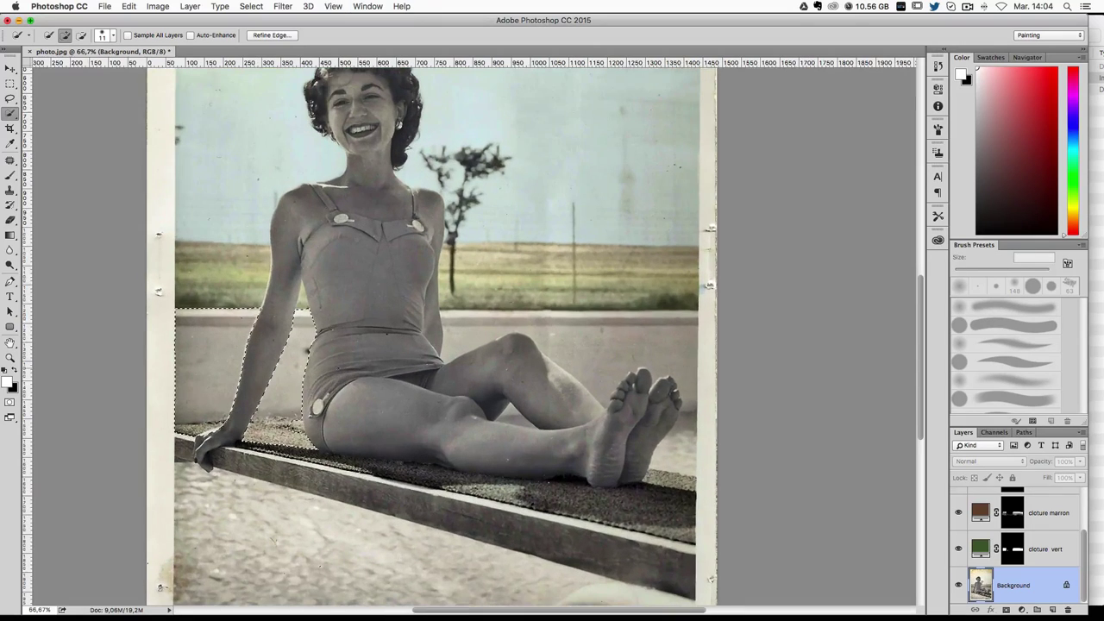
key(alt)
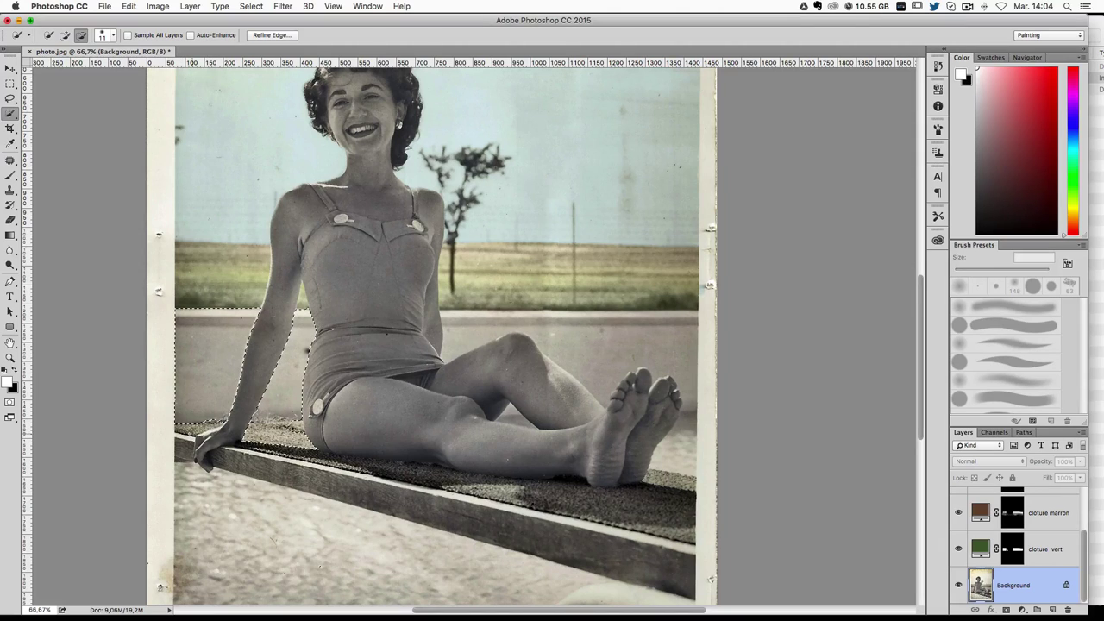
drag(236, 429, 275, 442)
key(alt)
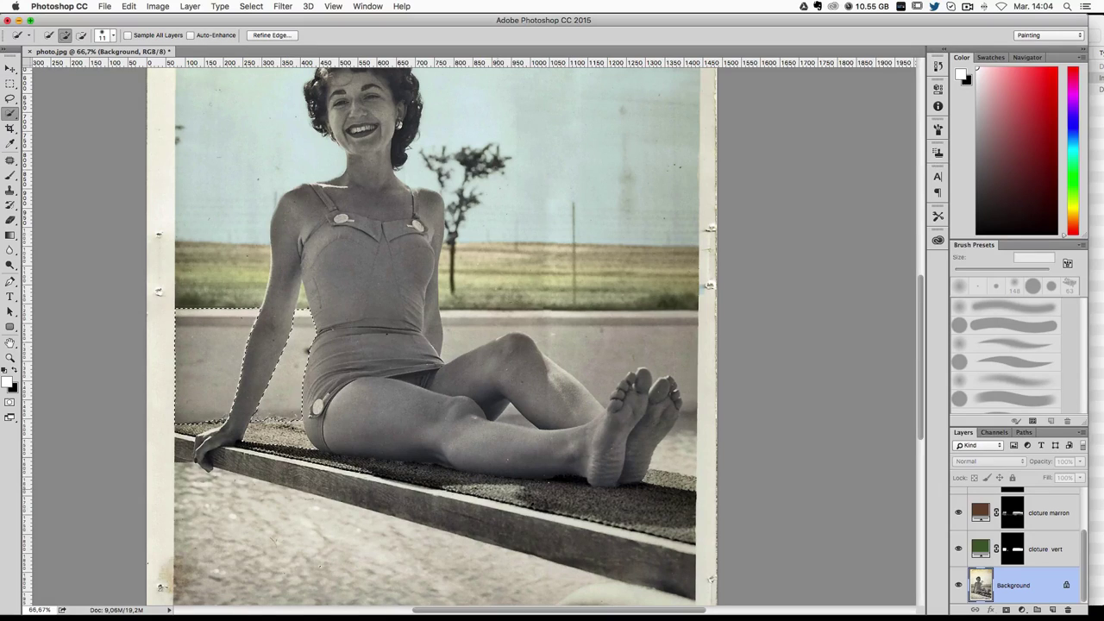
key(alt)
drag(465, 354, 626, 341)
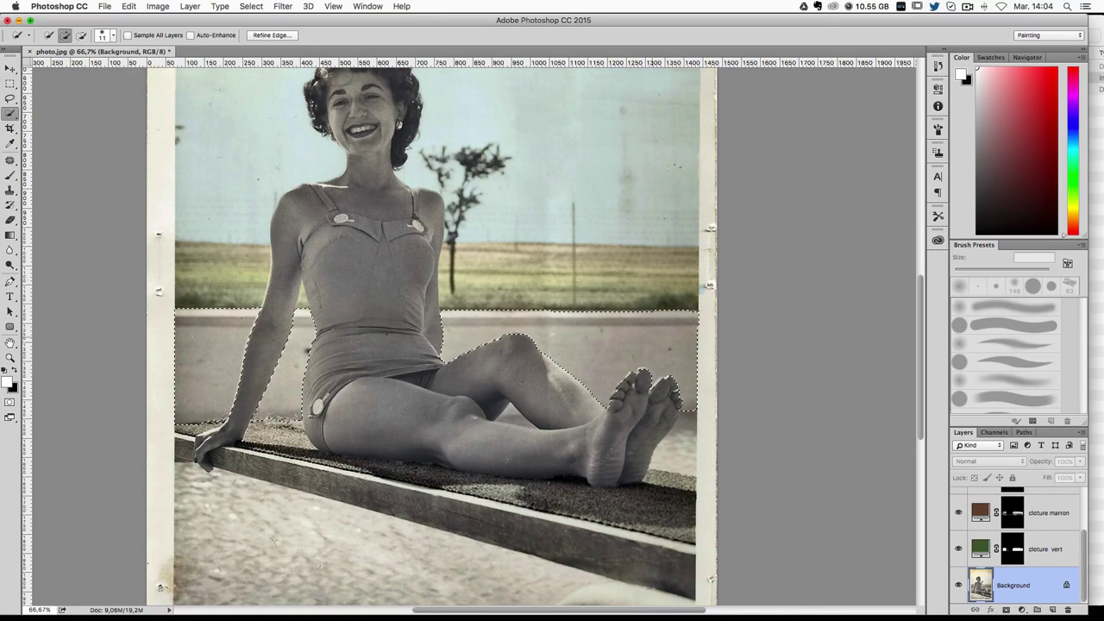
drag(686, 427, 682, 466)
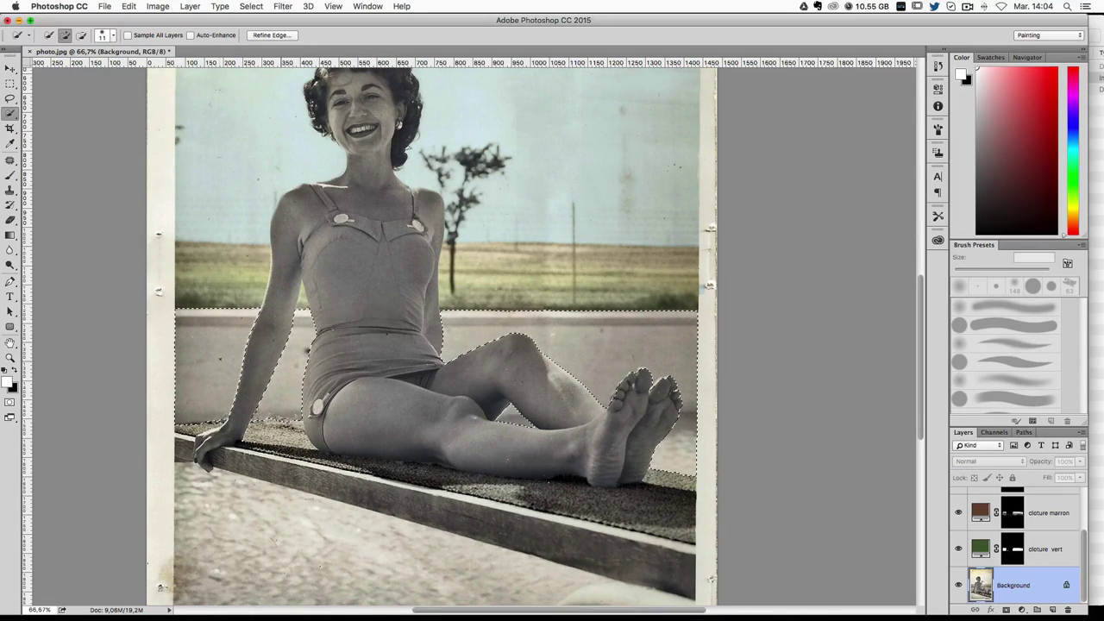
scroll(836, 373, up, 2)
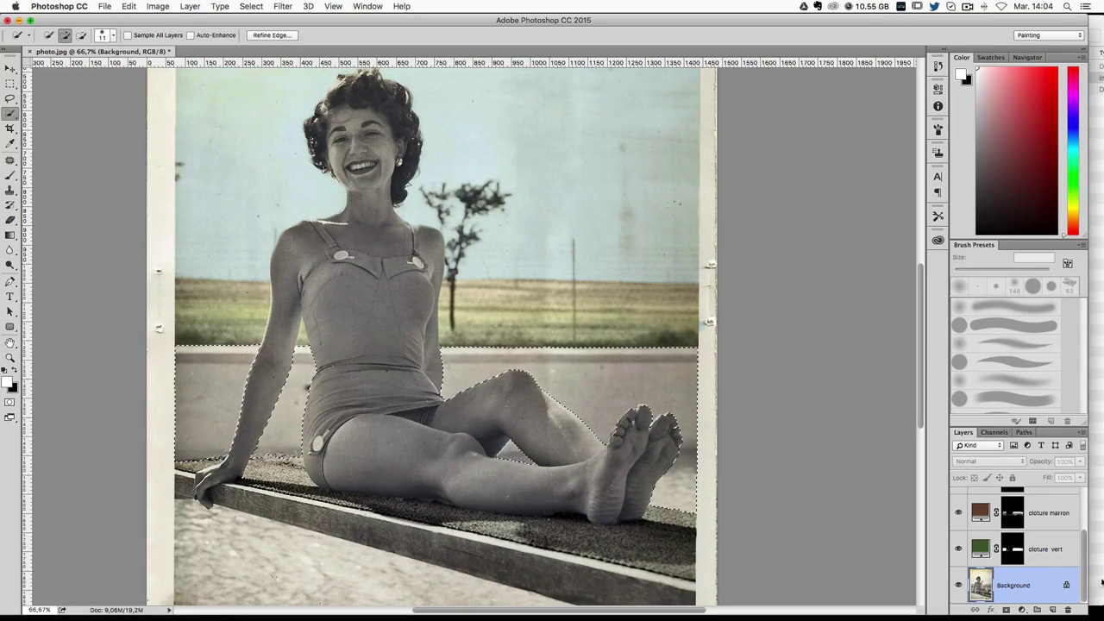
Step: Add a light grey Solid Color fill for the wall in Color blend mode at 49% opacity
click(1021, 610)
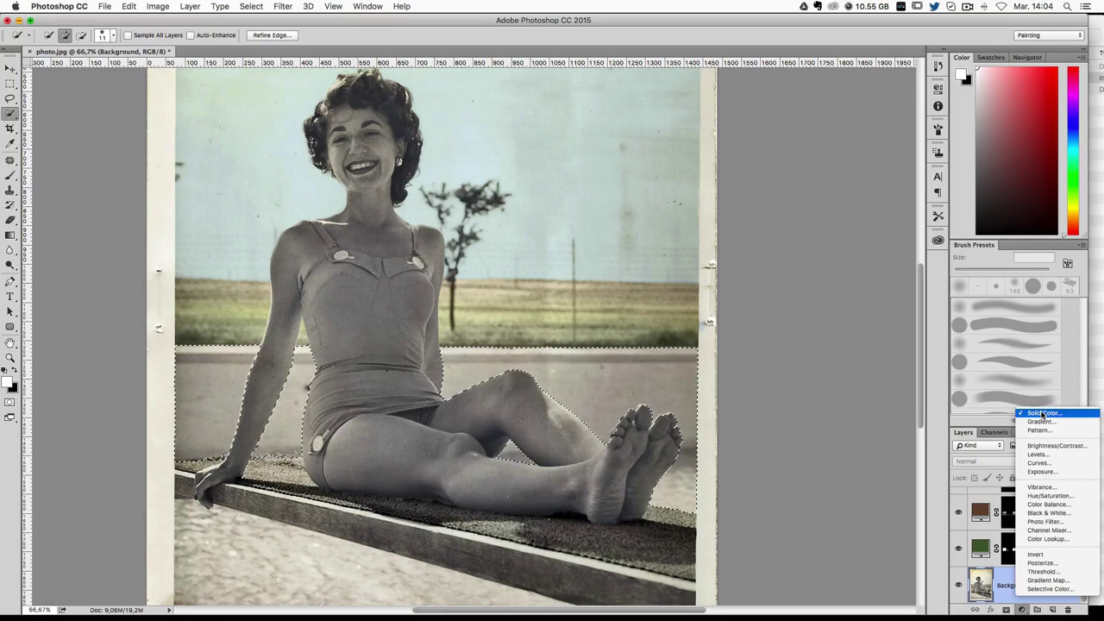
click(1044, 413)
click(367, 154)
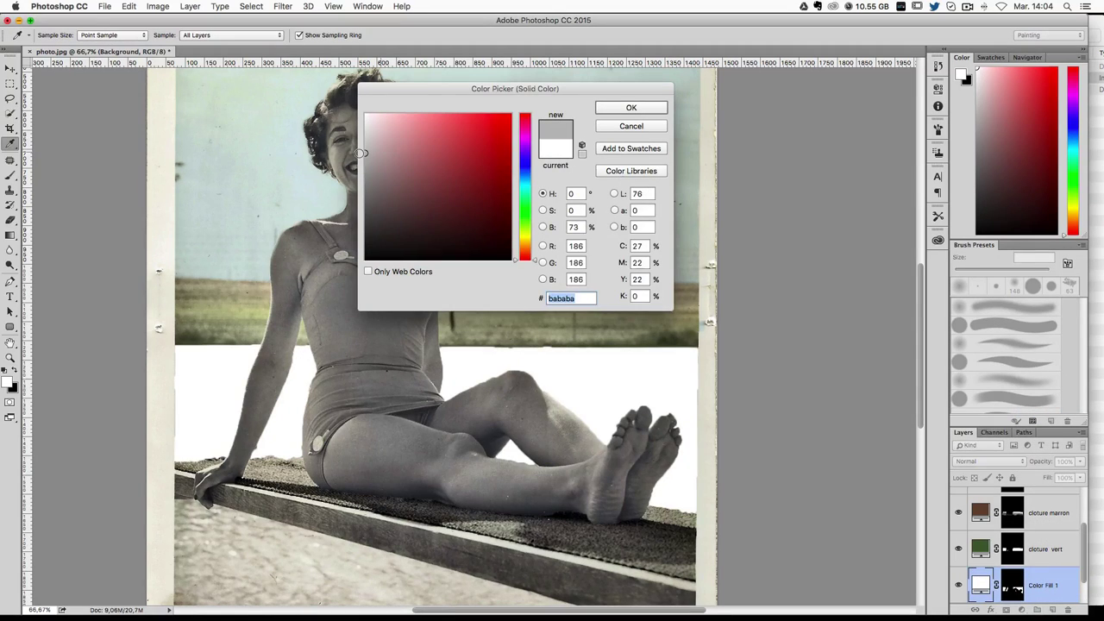
click(631, 107)
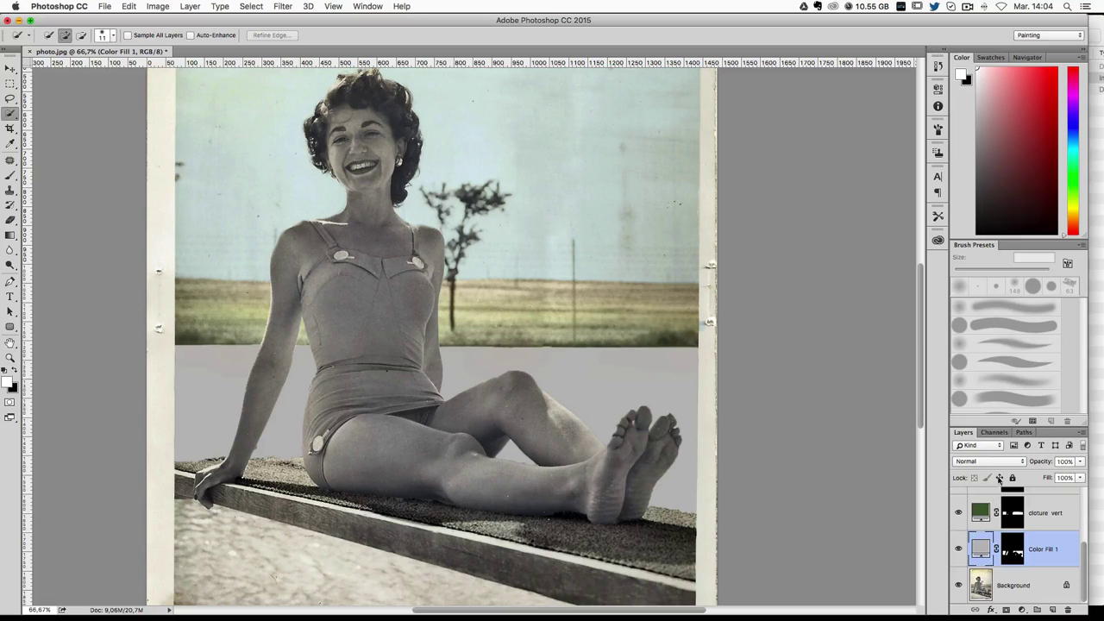
click(992, 462)
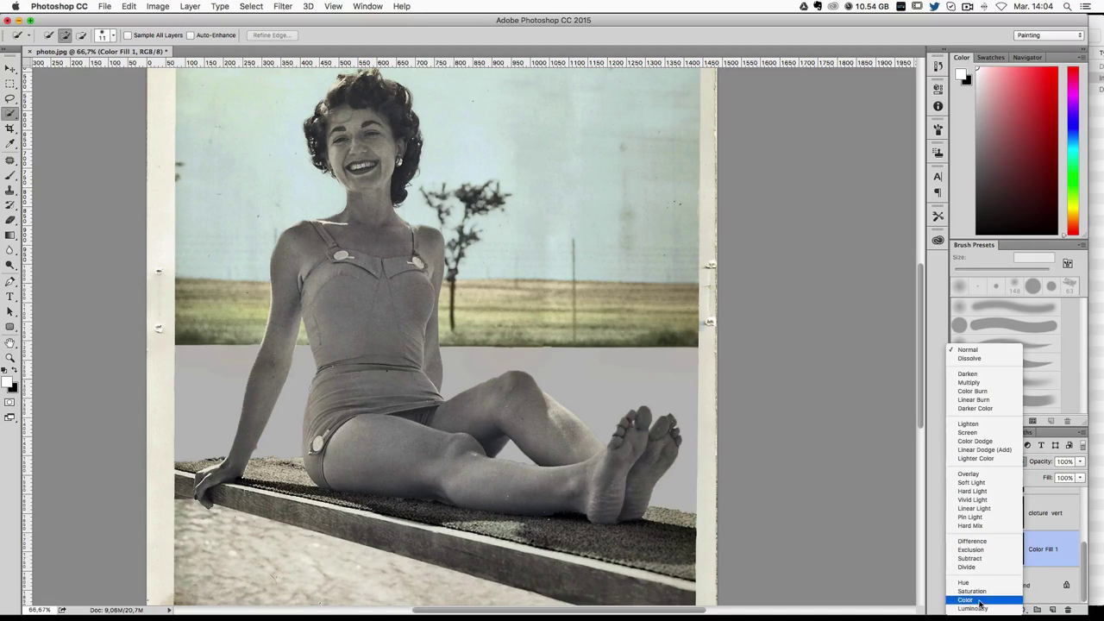
click(975, 599)
click(1080, 461)
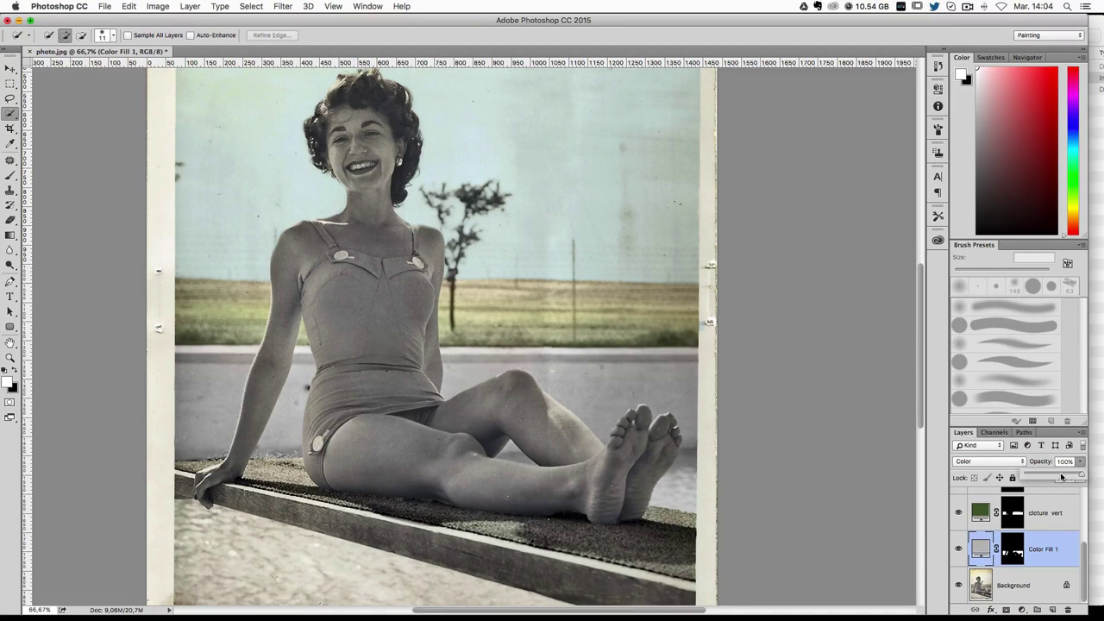
click(1061, 476)
click(958, 557)
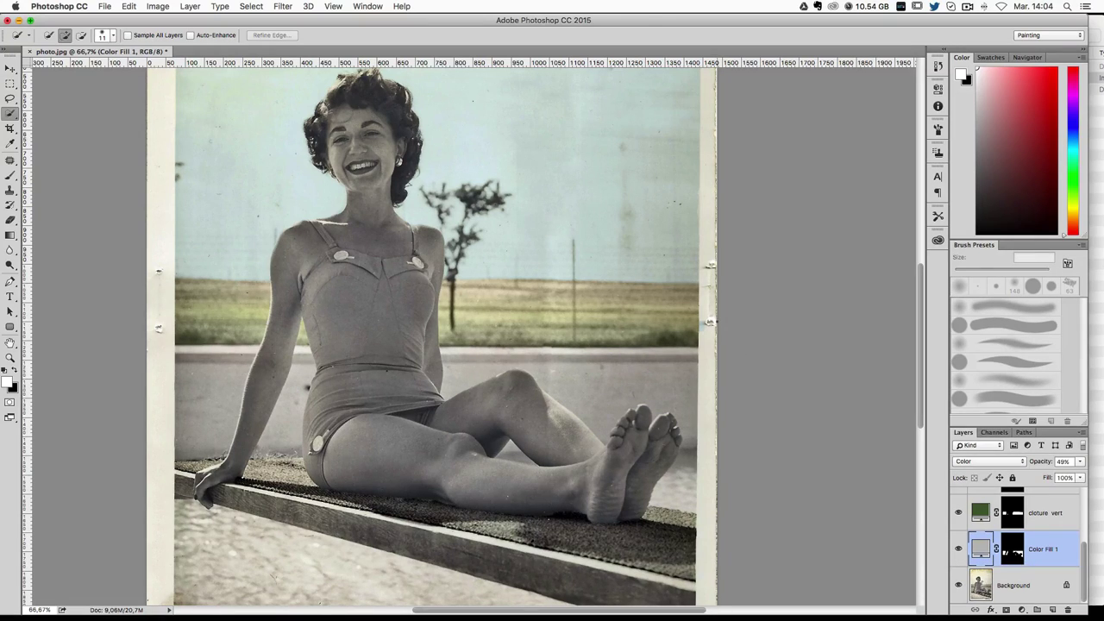
Step: Change the wall fill's colour to a muted grey-blue
double_click(980, 548)
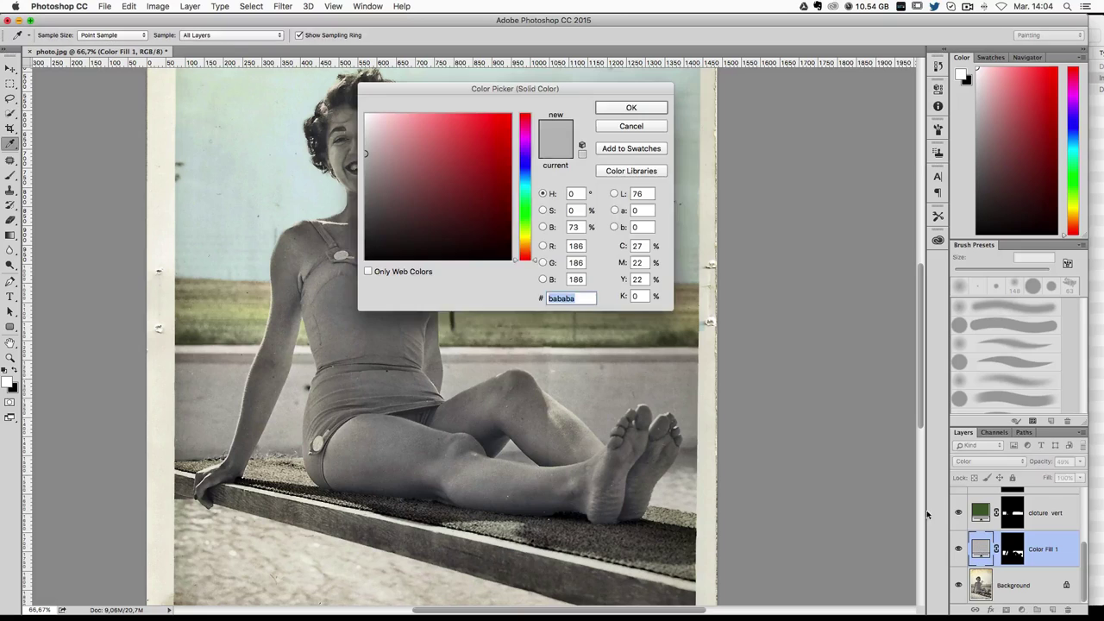
click(526, 175)
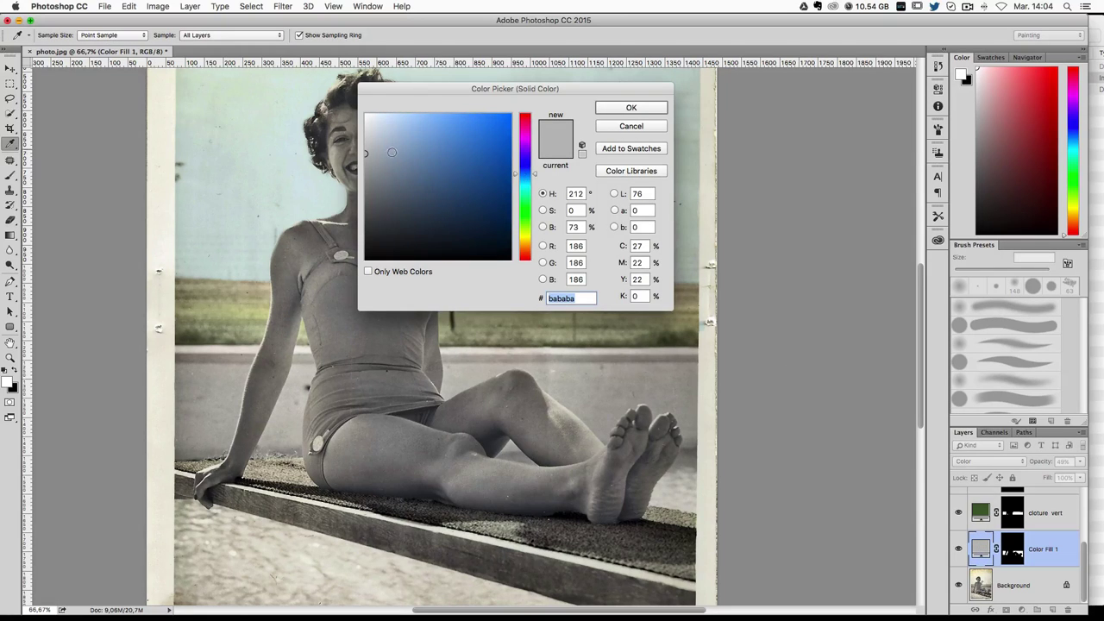
click(373, 159)
click(631, 108)
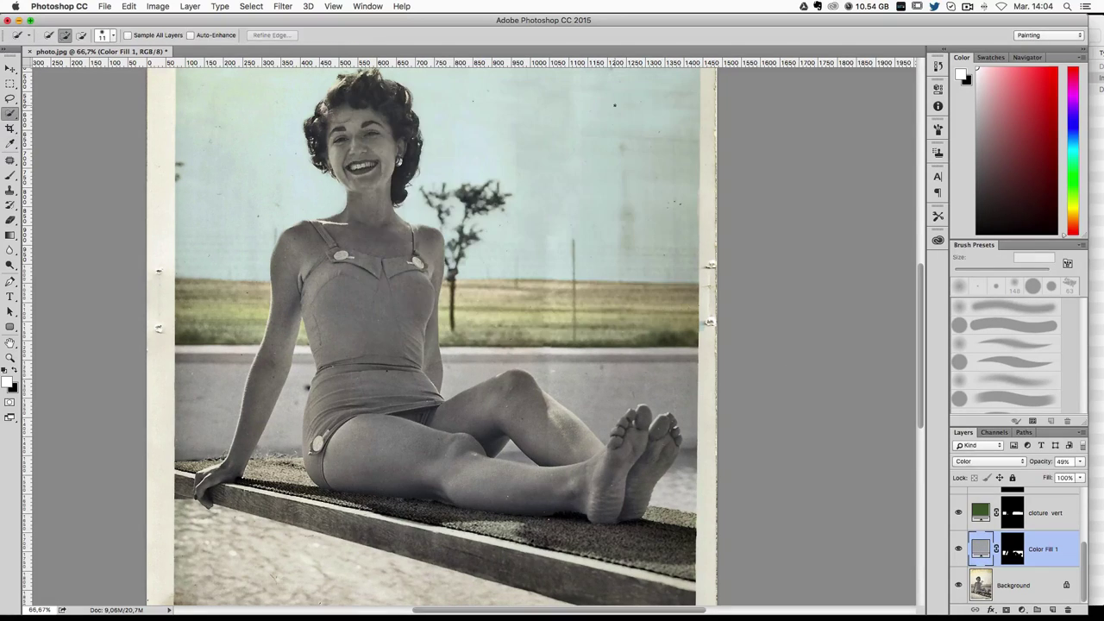
click(1080, 462)
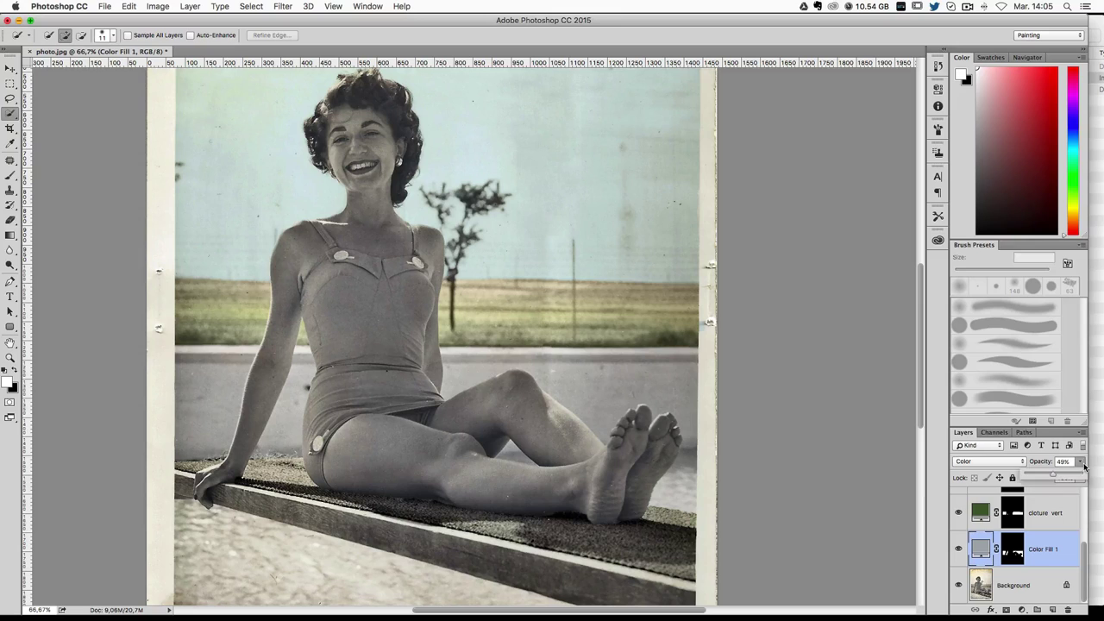
Step: Keep the grey-blue wall tint colour and set its layer opacity to 47%
drag(1080, 461, 1073, 476)
double_click(981, 549)
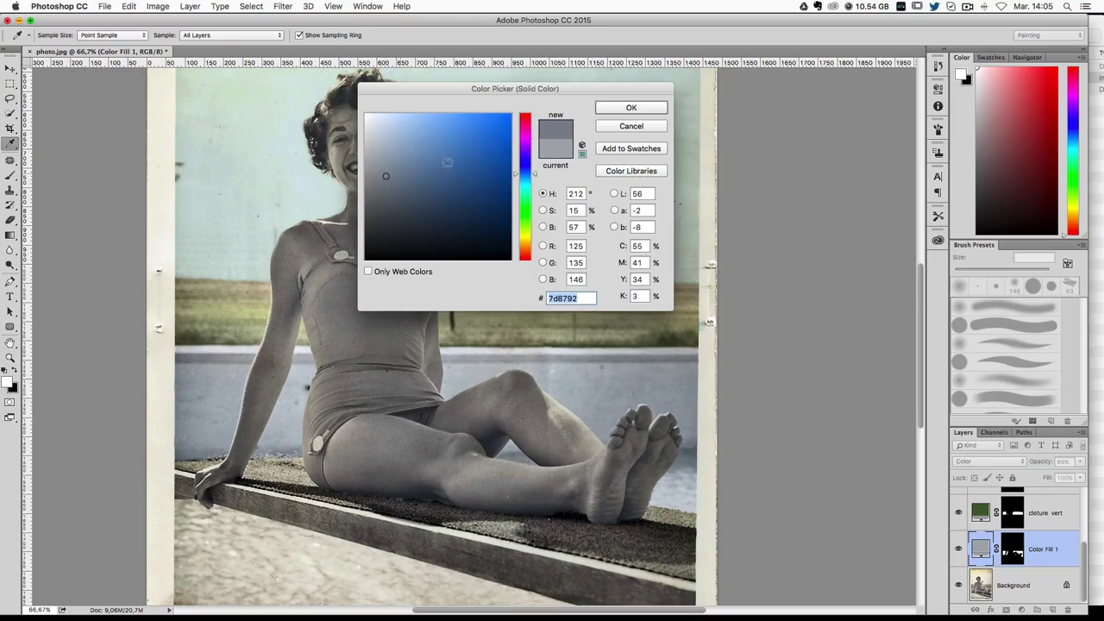
click(638, 111)
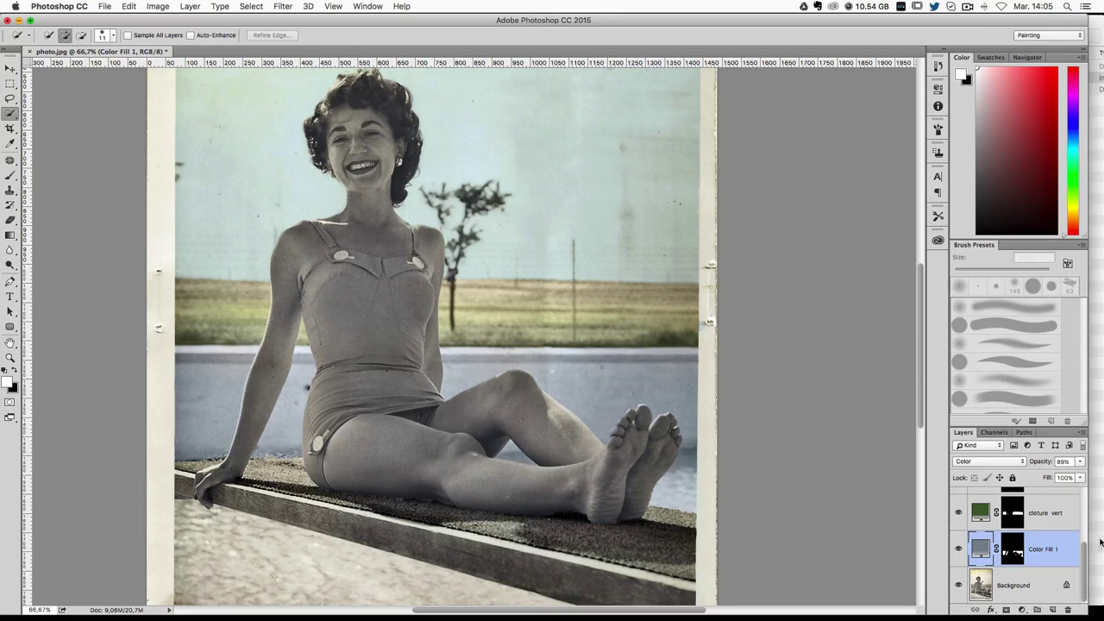
click(1081, 463)
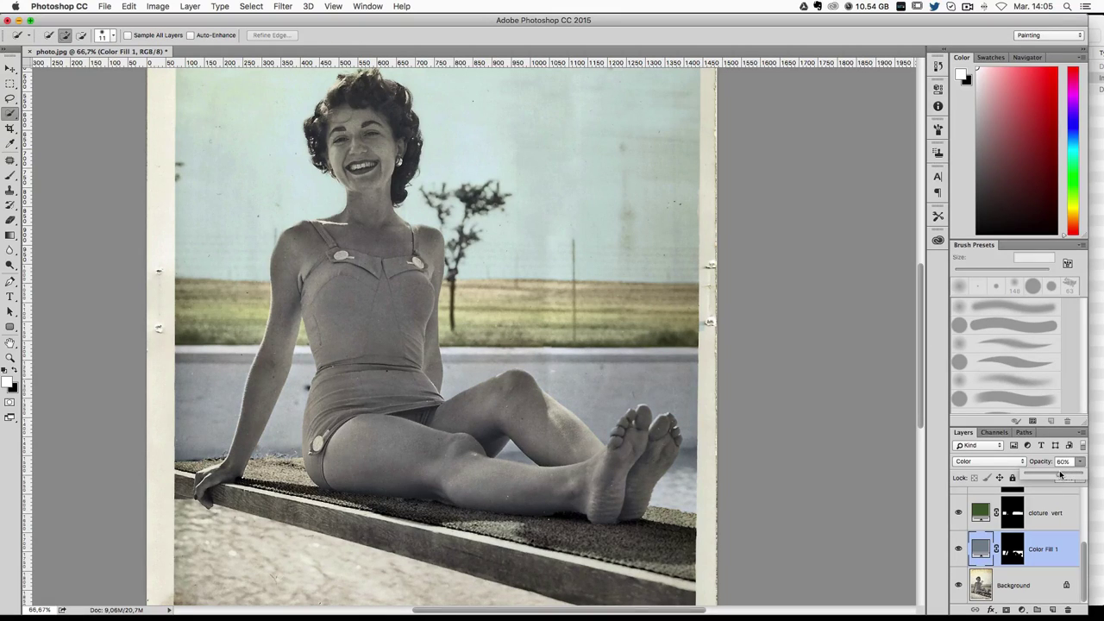
click(958, 552)
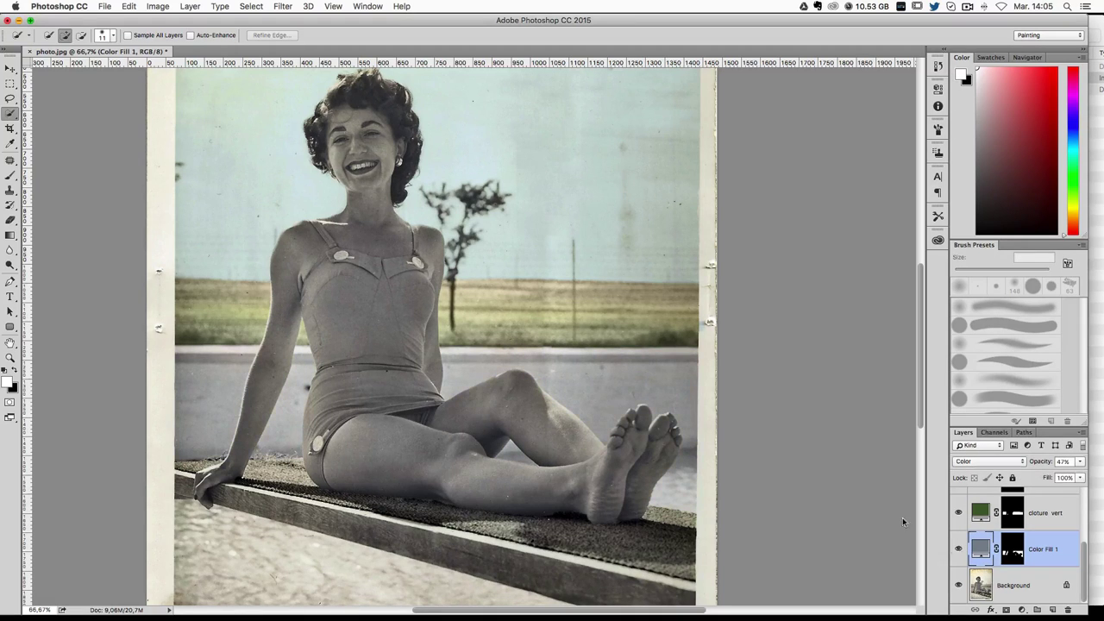
Step: Rename the wall's Color Fill 1 layer to 'route' and reselect the Background layer
scroll(654, 310, down, 3)
scroll(656, 278, down, 2)
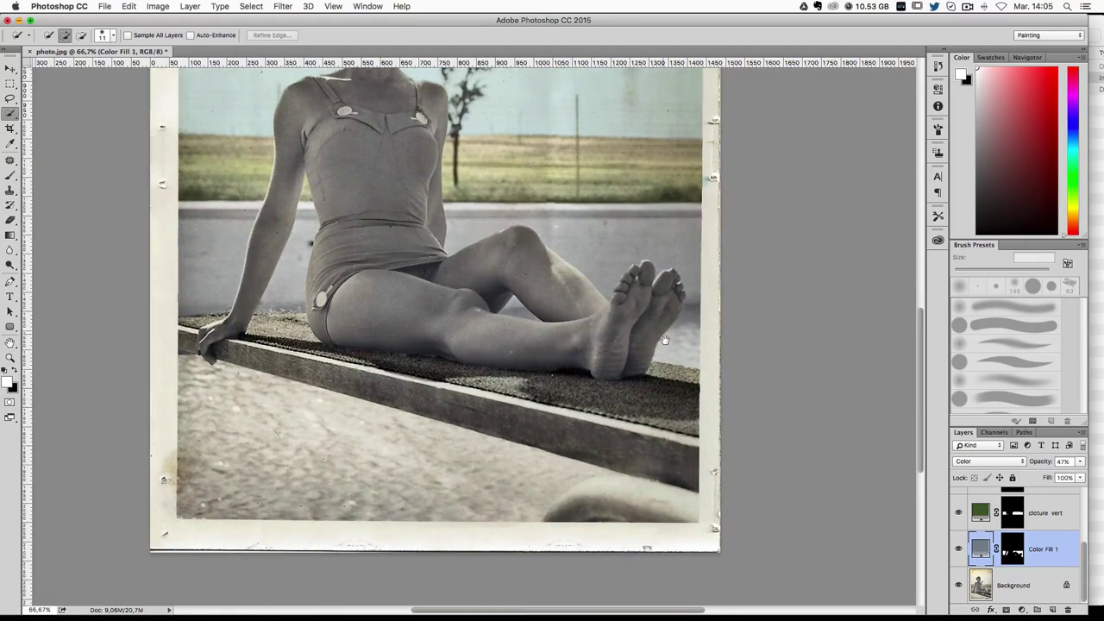
scroll(685, 258, up, 3)
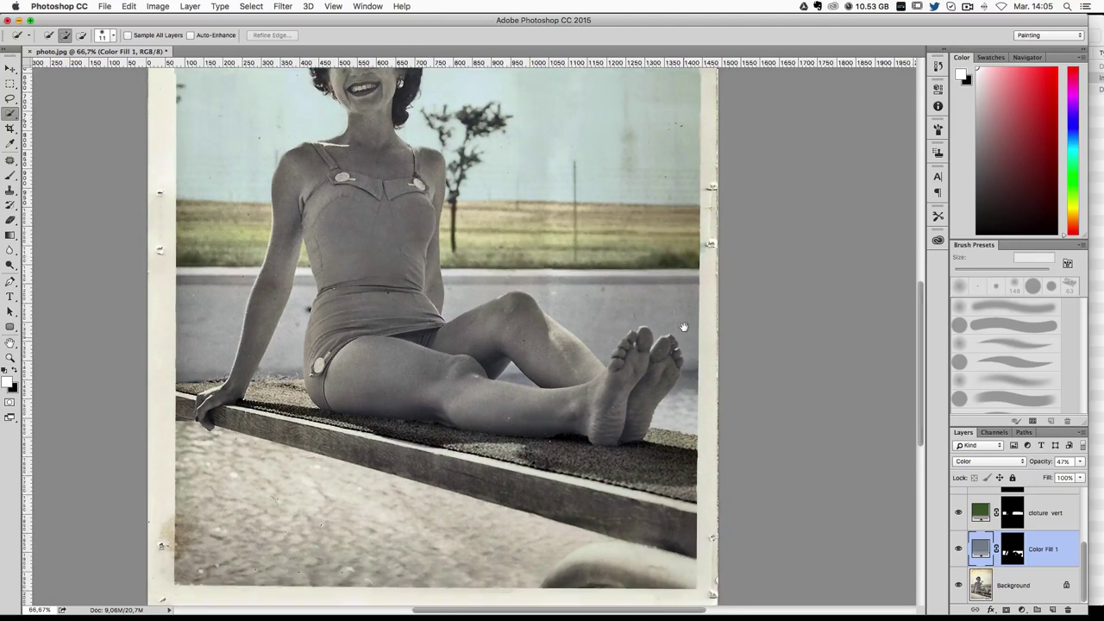
double_click(1058, 550)
text(route)
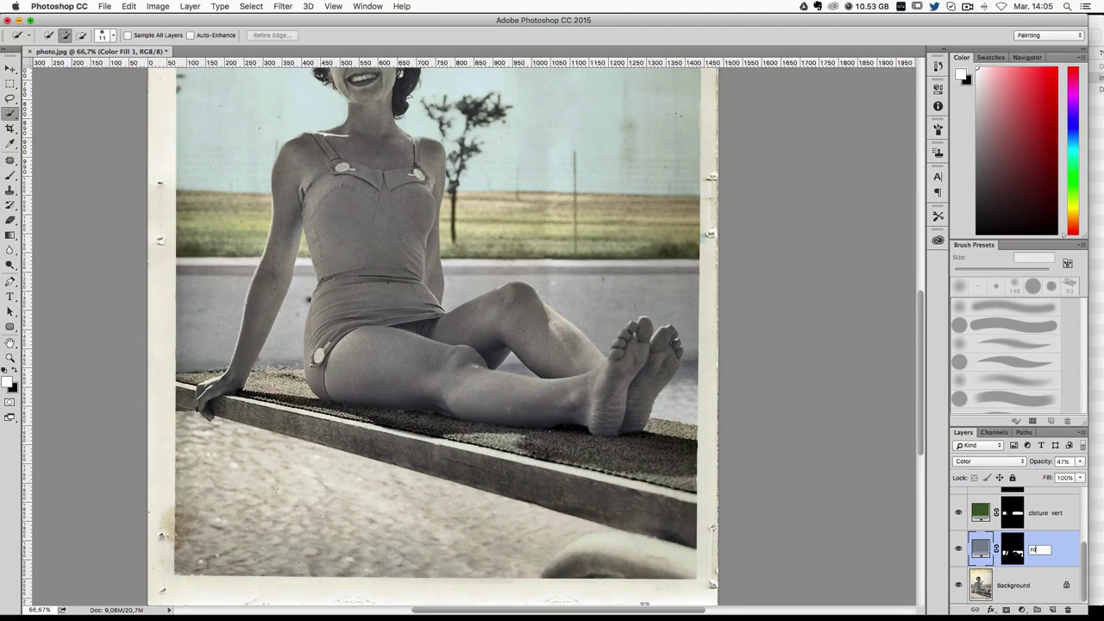
key(Return)
click(1033, 587)
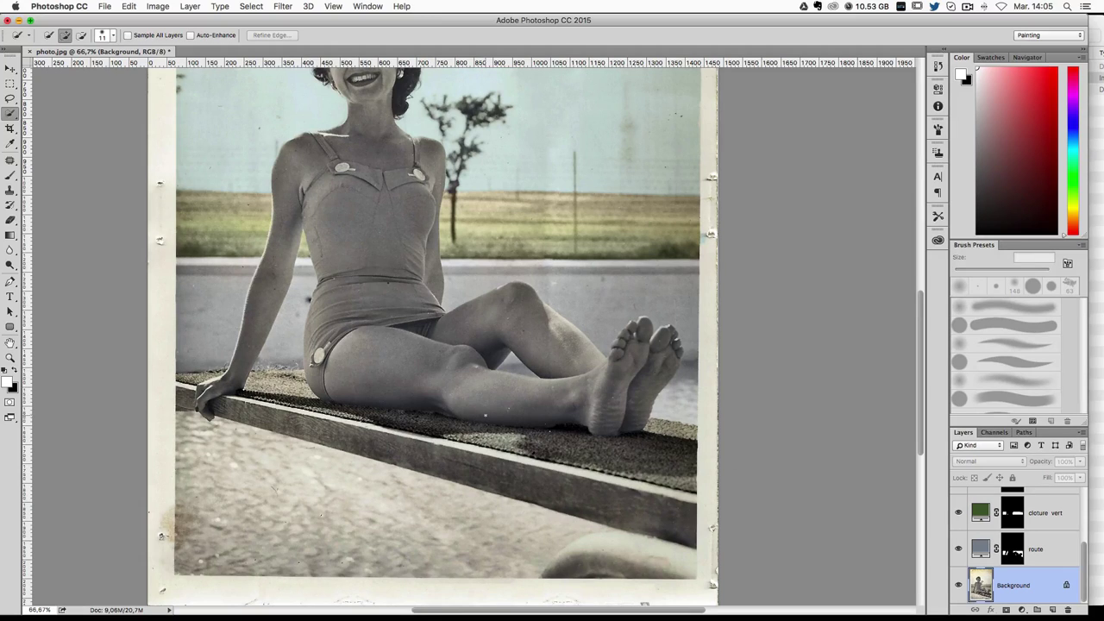
scroll(432, 337, up, 2)
scroll(431, 337, down, 2)
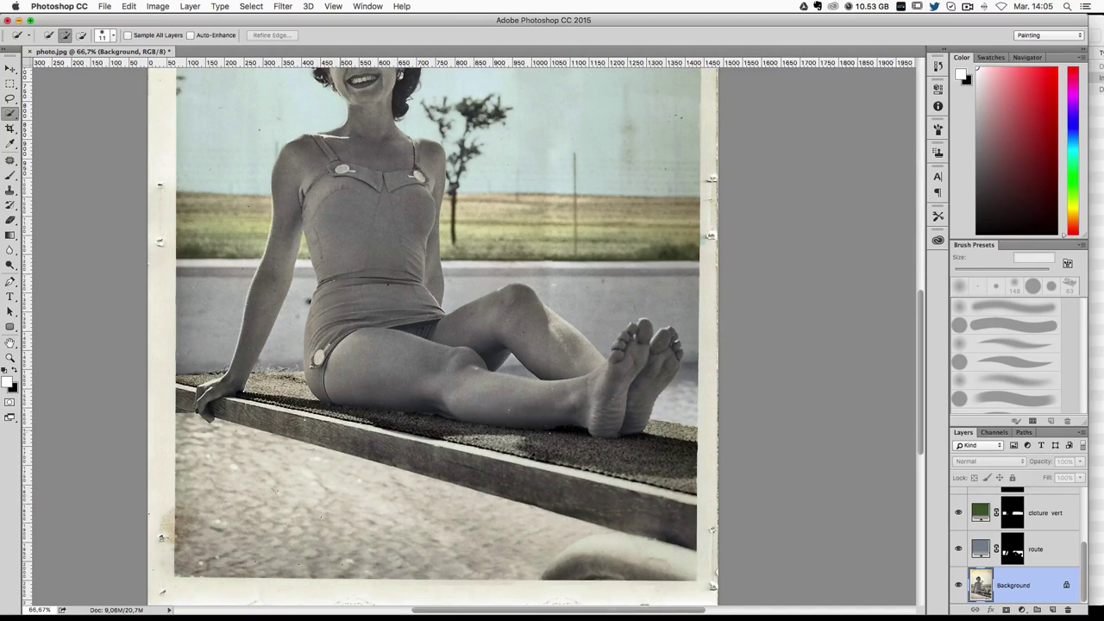
Step: Quick-select the board's wooden side from the hand to its far end, checking edges at 100%
drag(185, 391, 224, 409)
drag(211, 414, 448, 449)
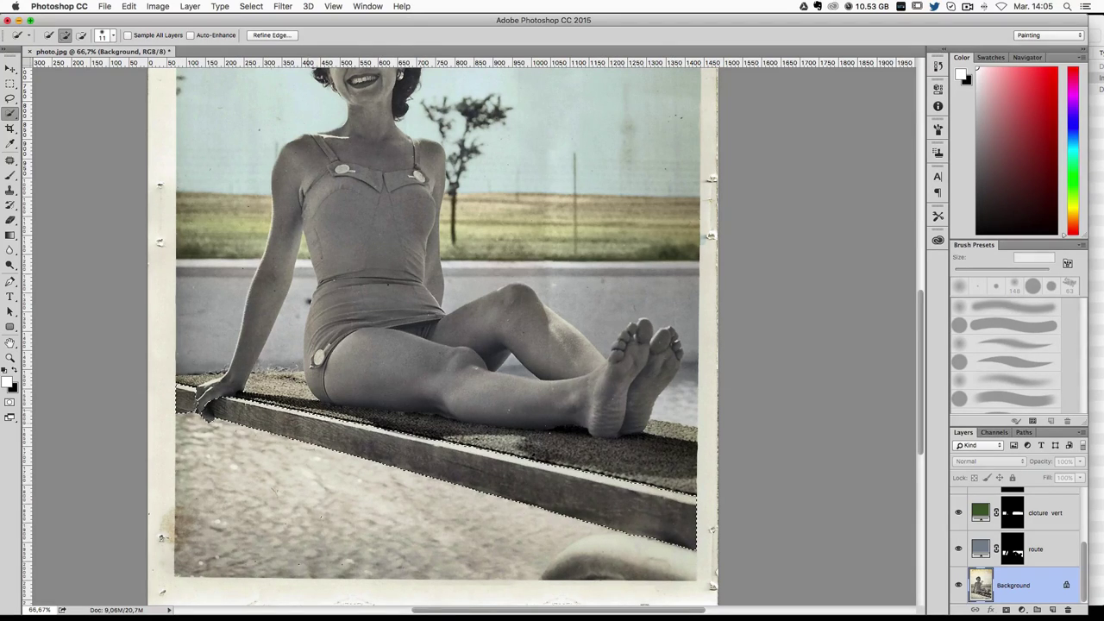
key(ctrl+1)
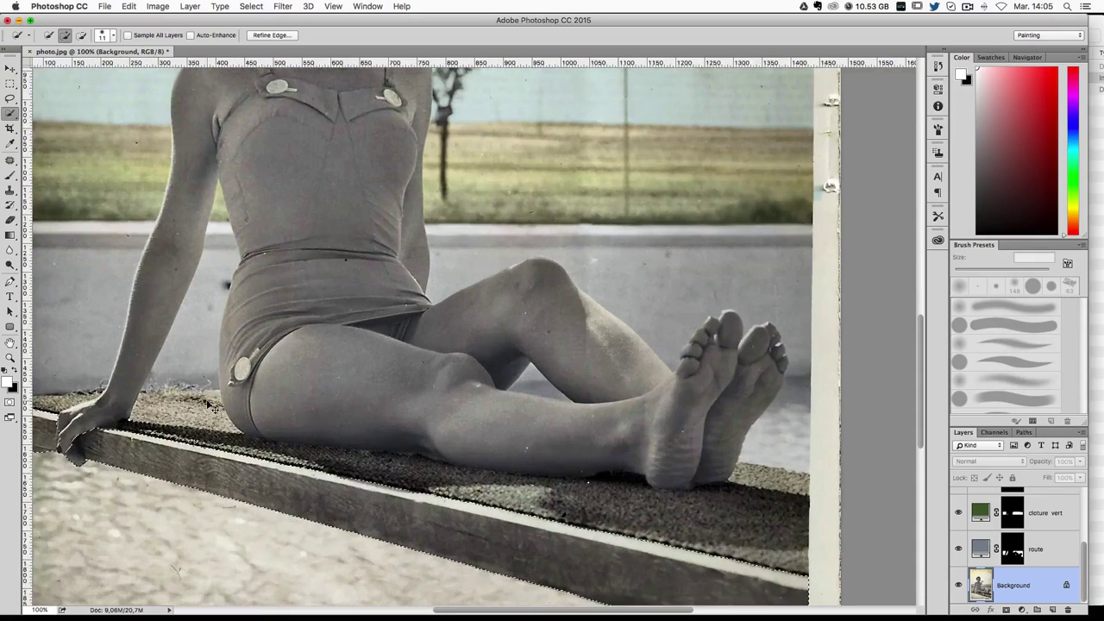
mouse_move(263, 396)
mouse_down()
mouse_move(365, 419)
mouse_move(377, 411)
mouse_up()
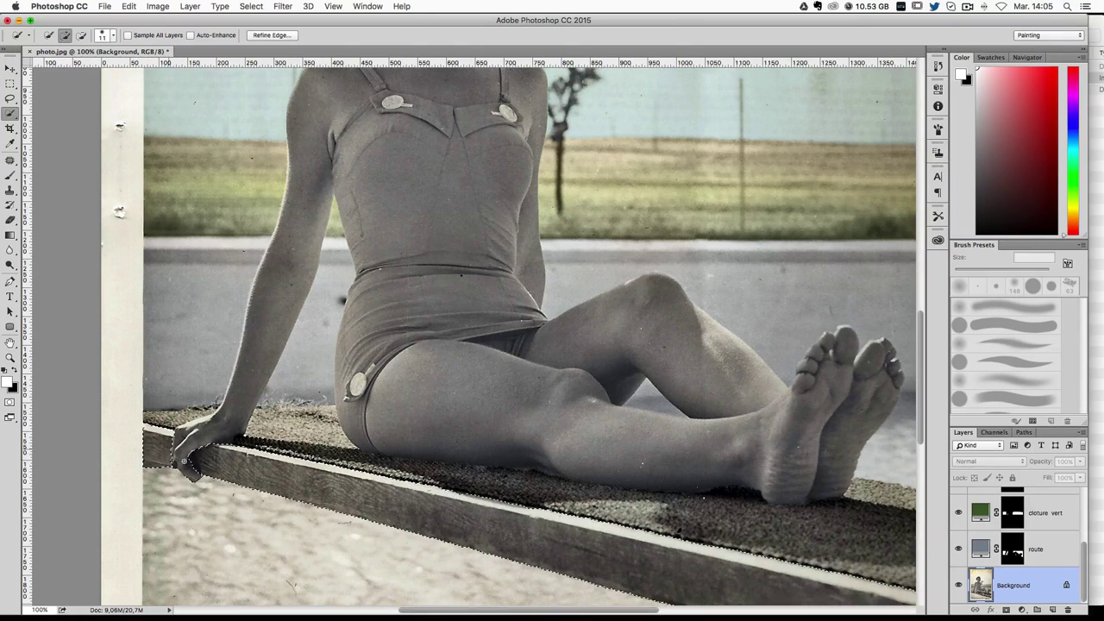
key(alt)
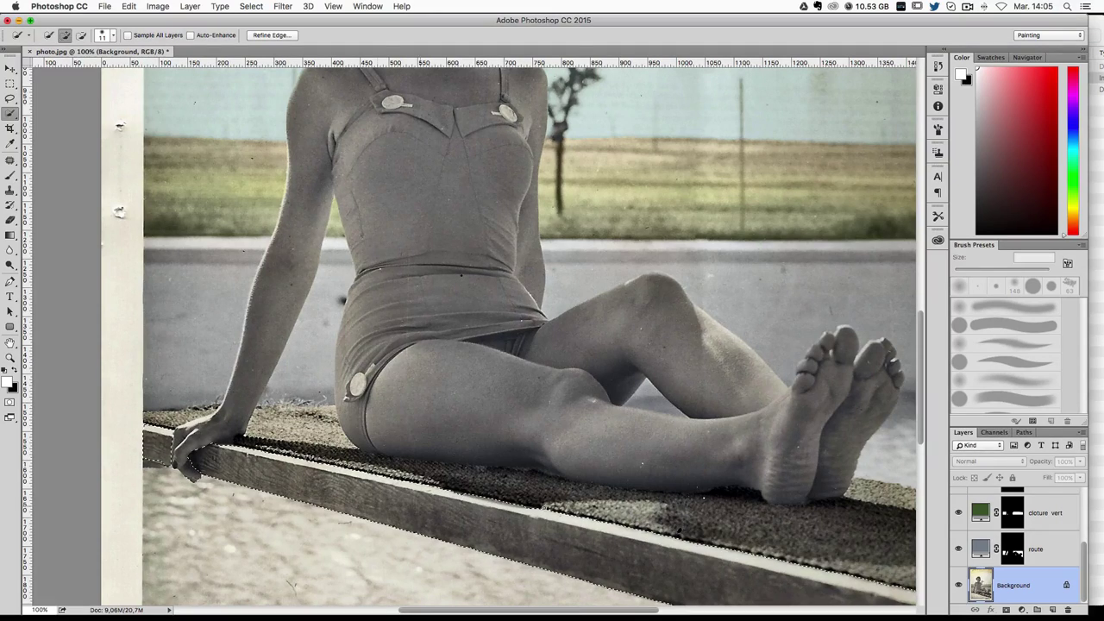
mouse_move(651, 495)
mouse_down()
mouse_move(378, 361)
mouse_move(469, 436)
mouse_up()
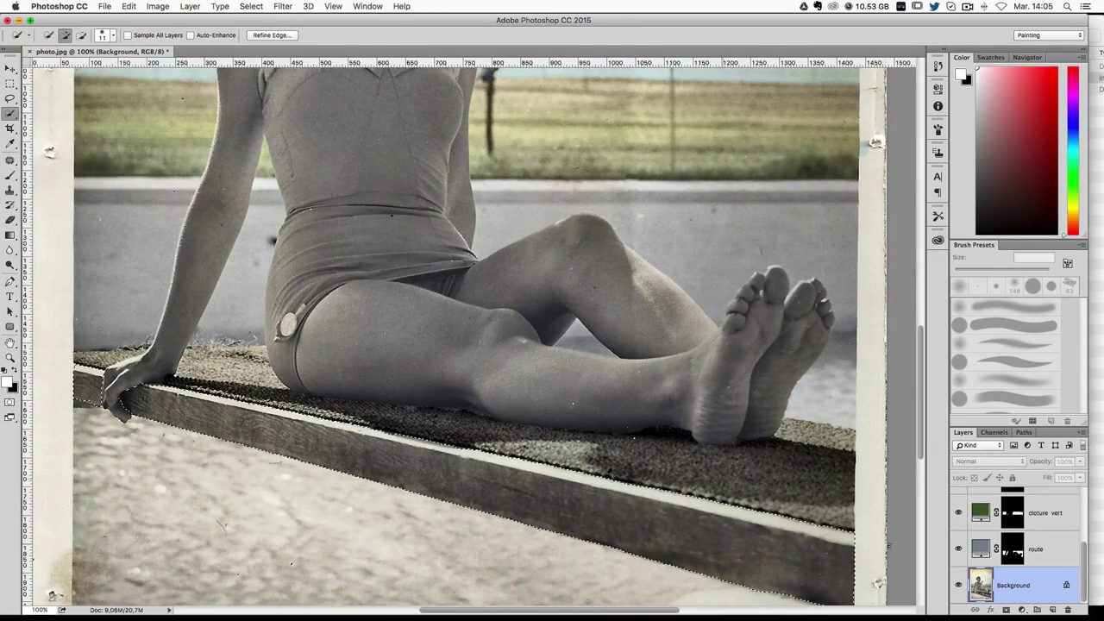
Step: Add a dark brown (#562e11) Solid Color fill layer for the diving board
click(1022, 609)
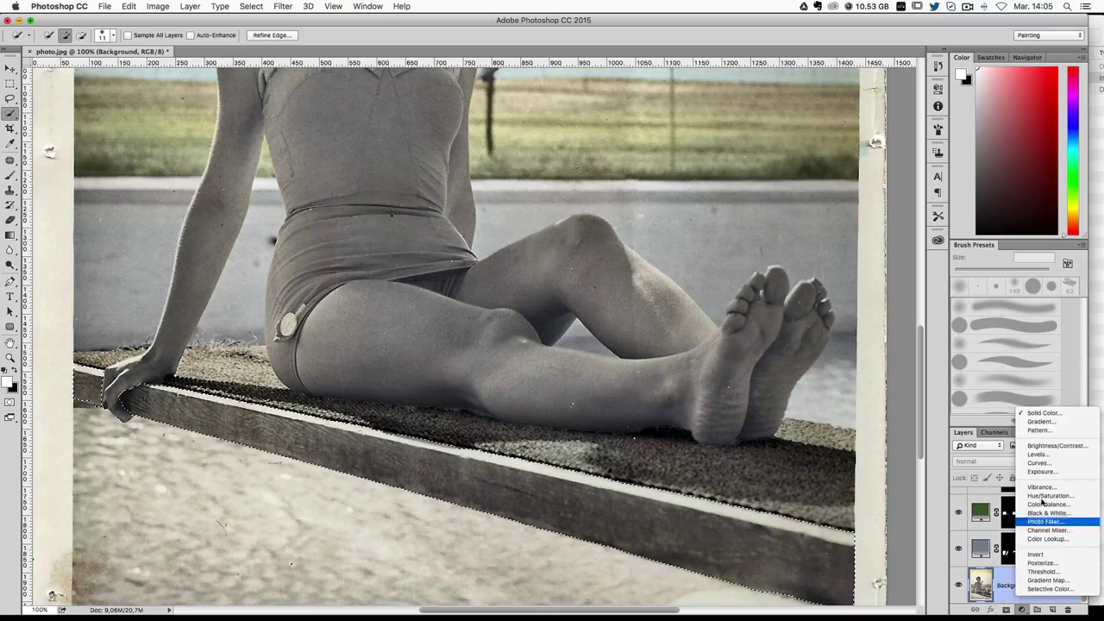
click(1044, 413)
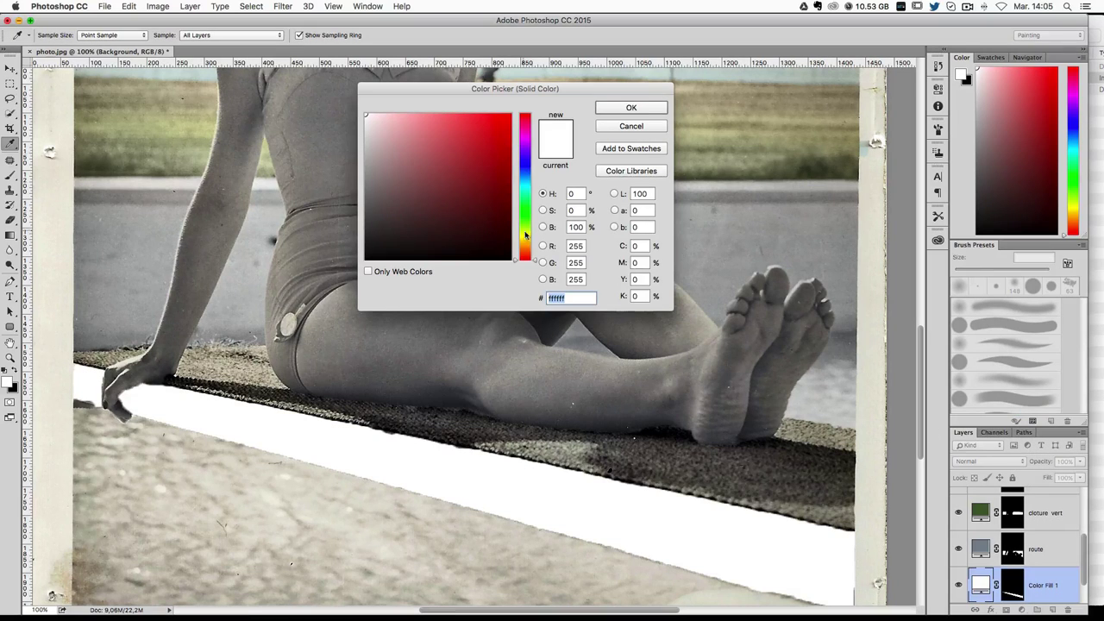
click(526, 251)
click(481, 209)
click(631, 107)
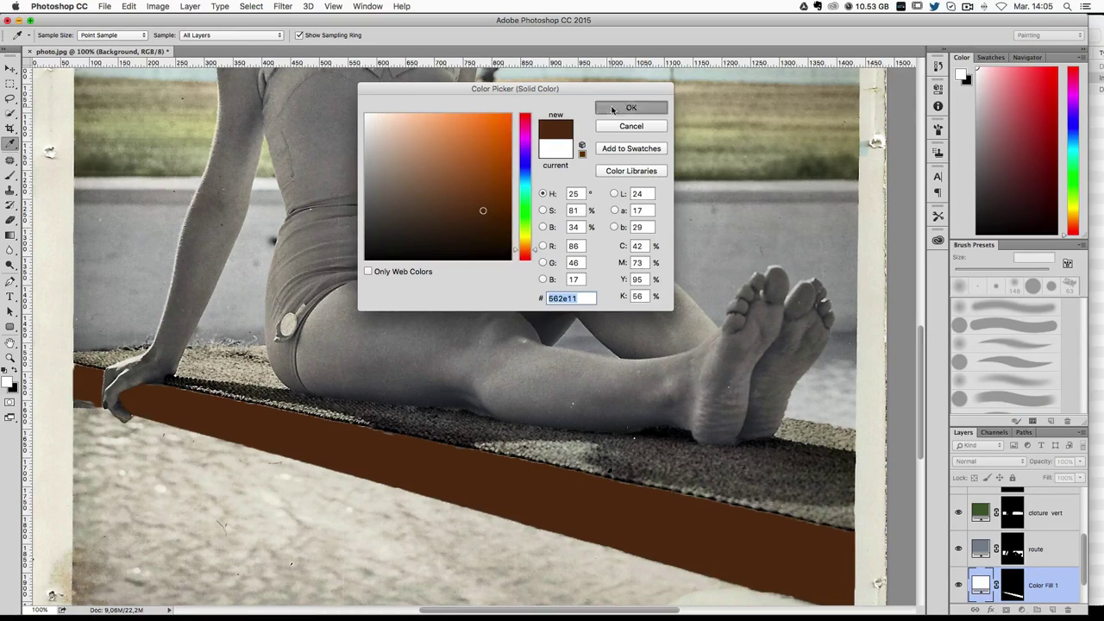
Step: Set the brown fill's blend mode to Multiply and its opacity to 57%
click(986, 461)
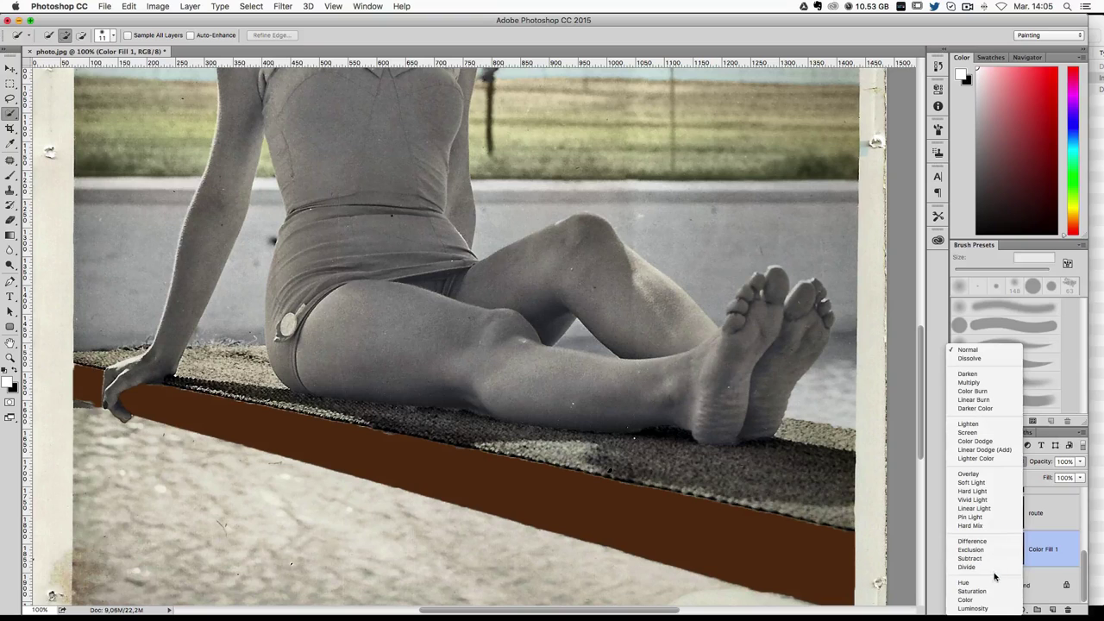
click(988, 594)
click(969, 464)
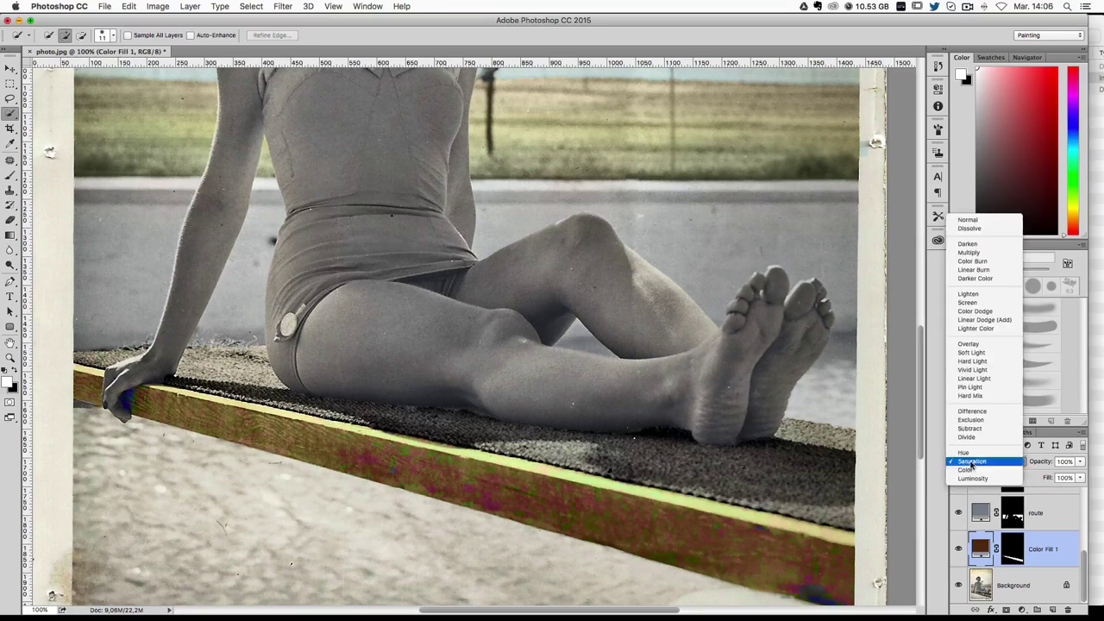
click(966, 469)
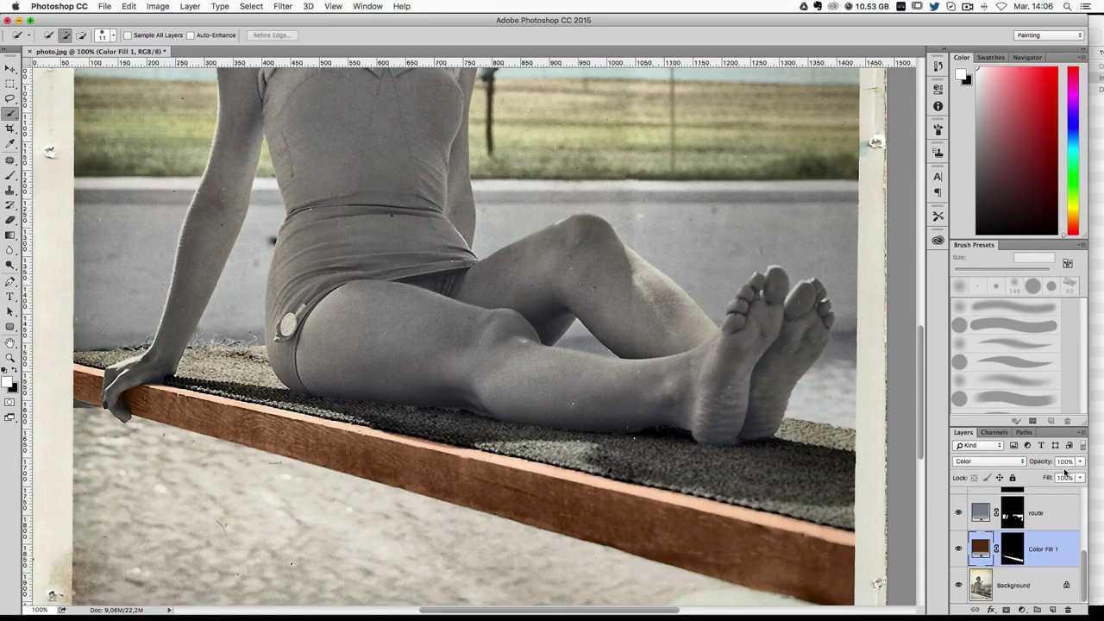
click(984, 461)
click(991, 247)
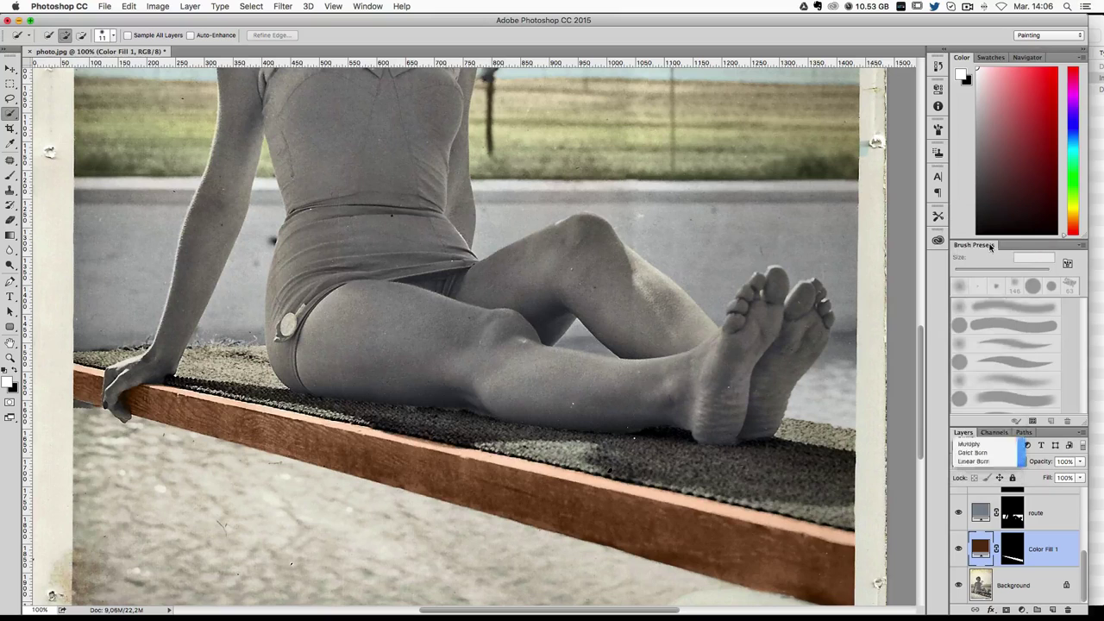
click(1080, 462)
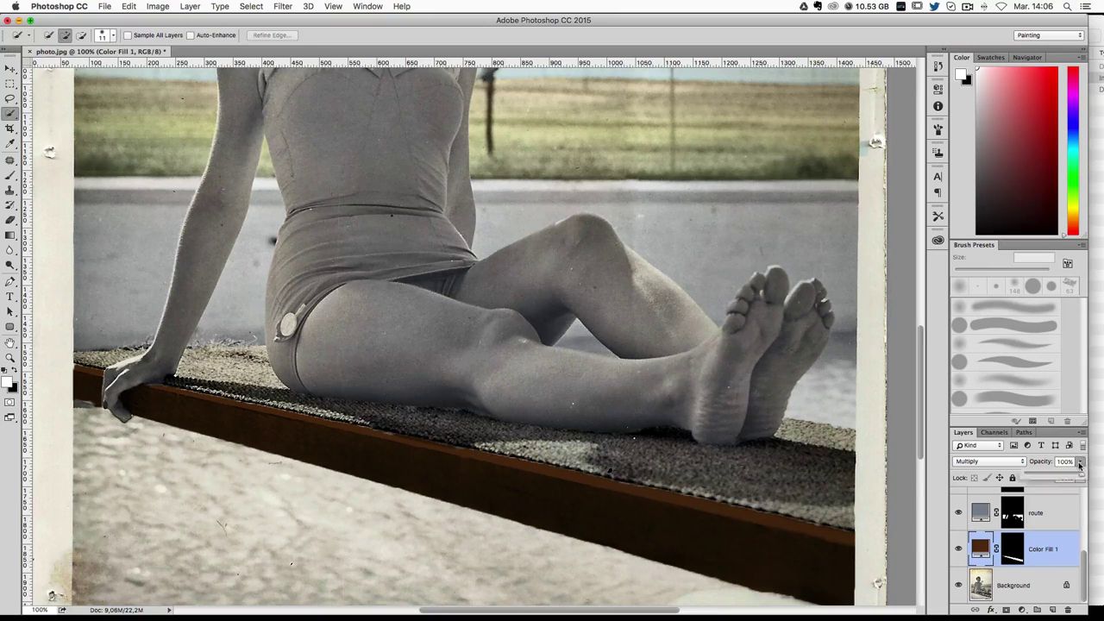
drag(1077, 474, 1059, 476)
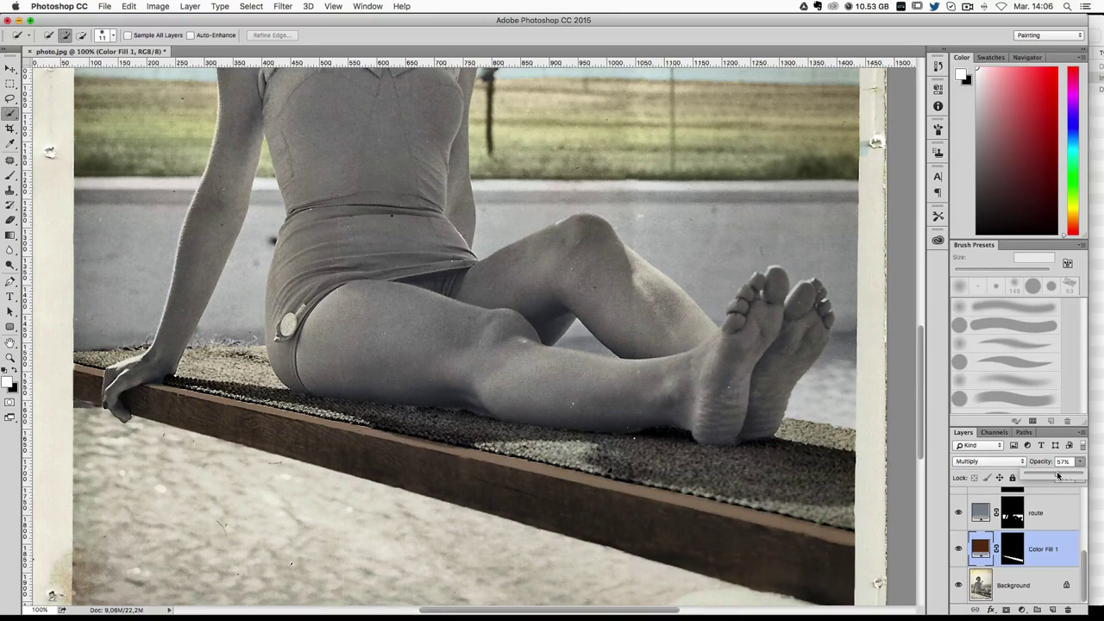
Step: Try Overlay and Soft Light on the brown board fill, settling on Color blend mode
key(super+minus)
key(super+minus)
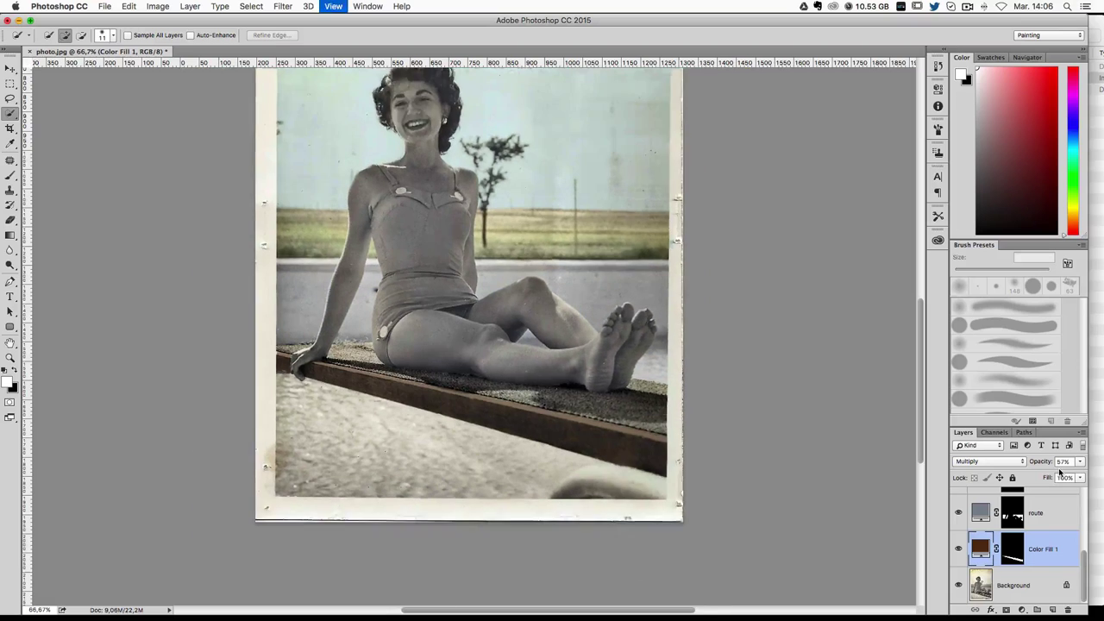
key(super+plus)
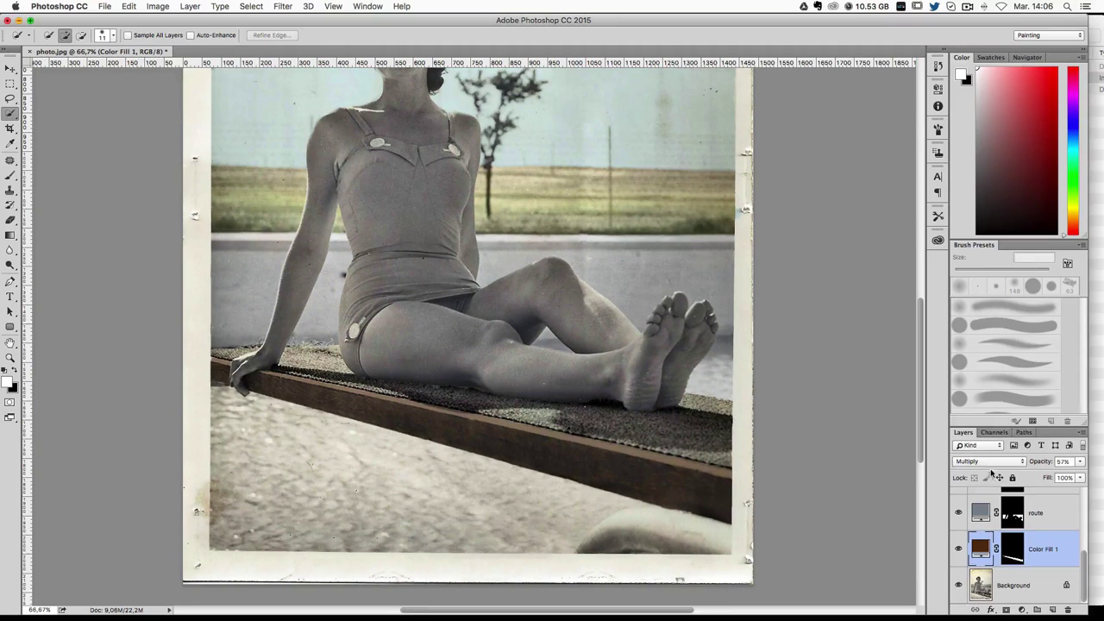
click(987, 463)
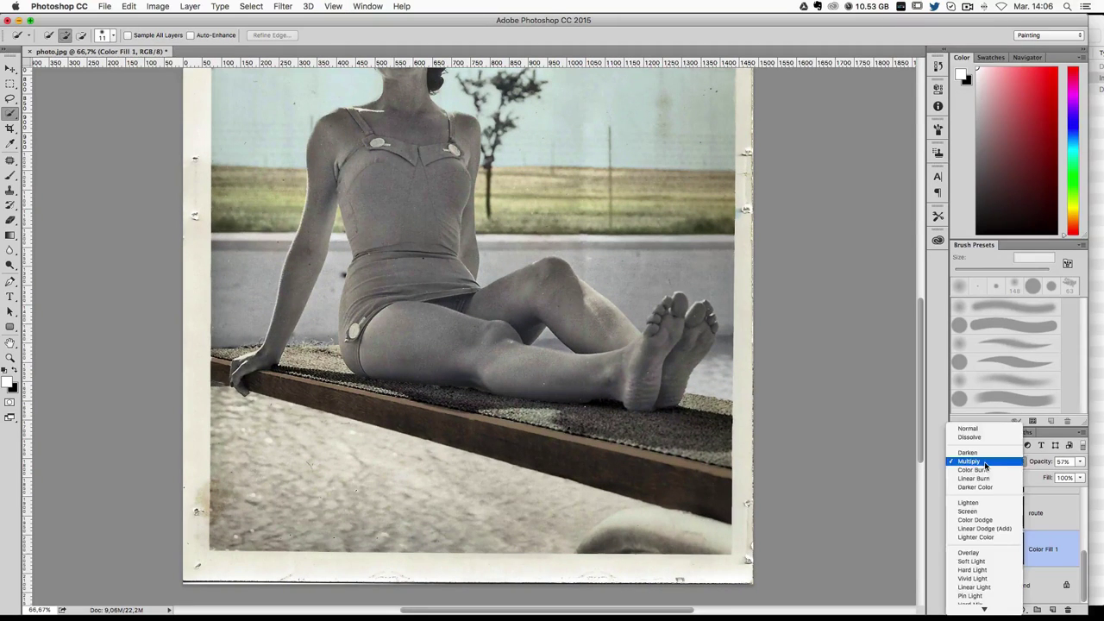
click(987, 559)
click(978, 465)
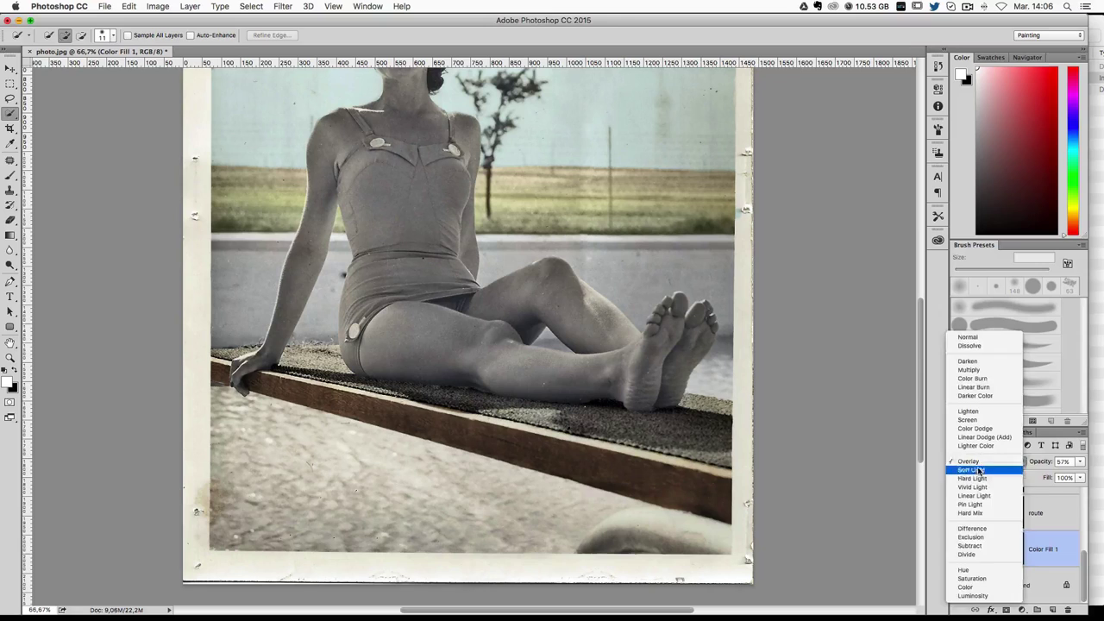
scroll(753, 449, right, 2)
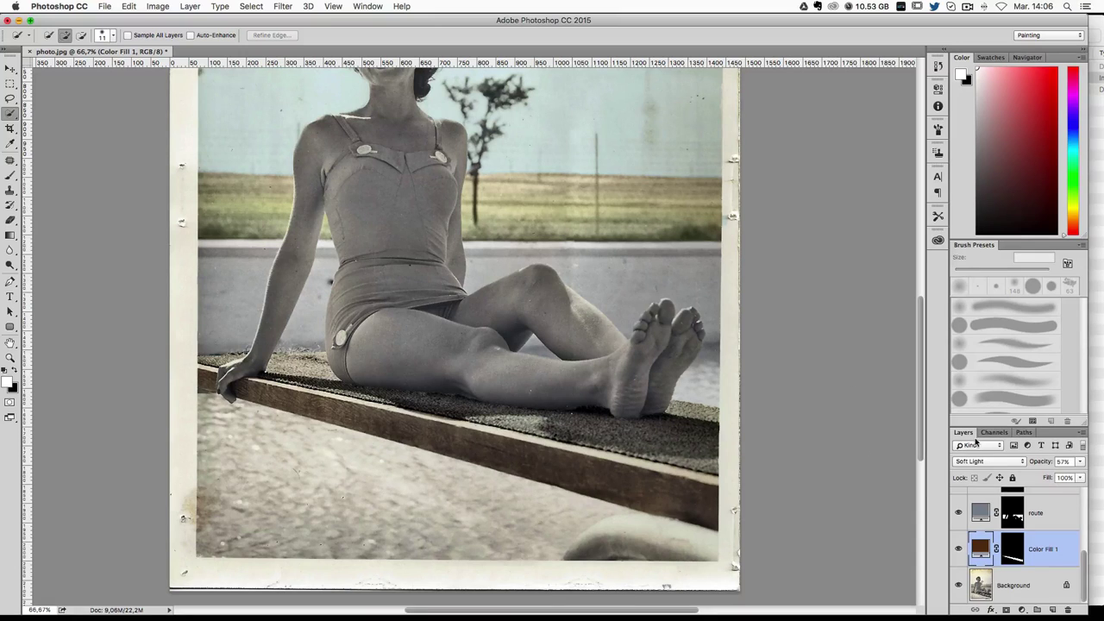
scroll(455, 336, up, 5)
scroll(456, 337, up, 1)
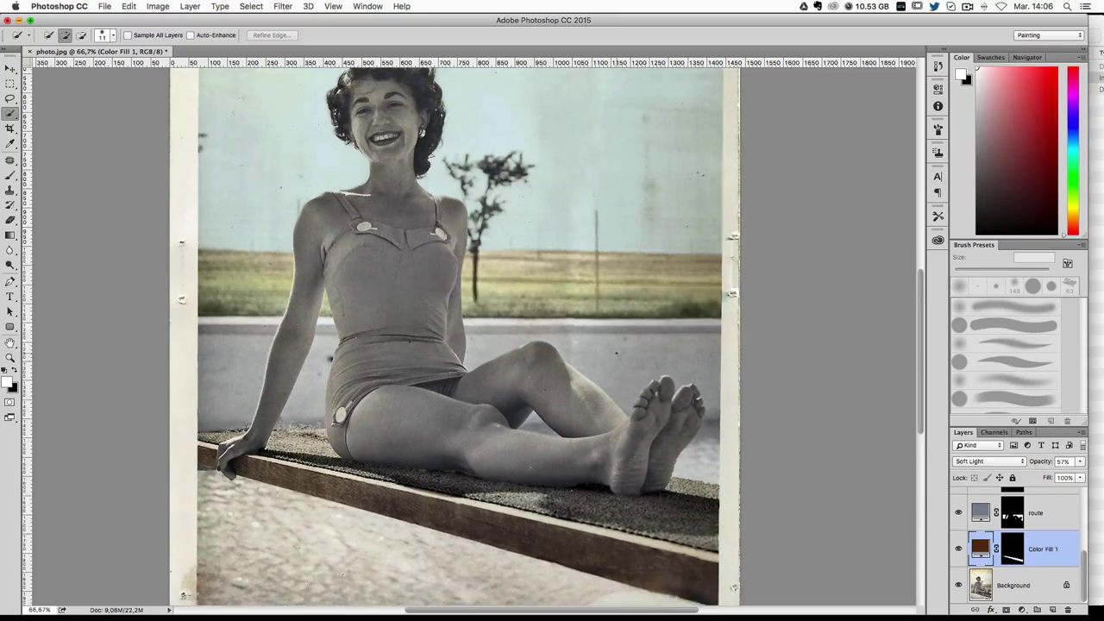
scroll(455, 337, down, 6)
click(969, 462)
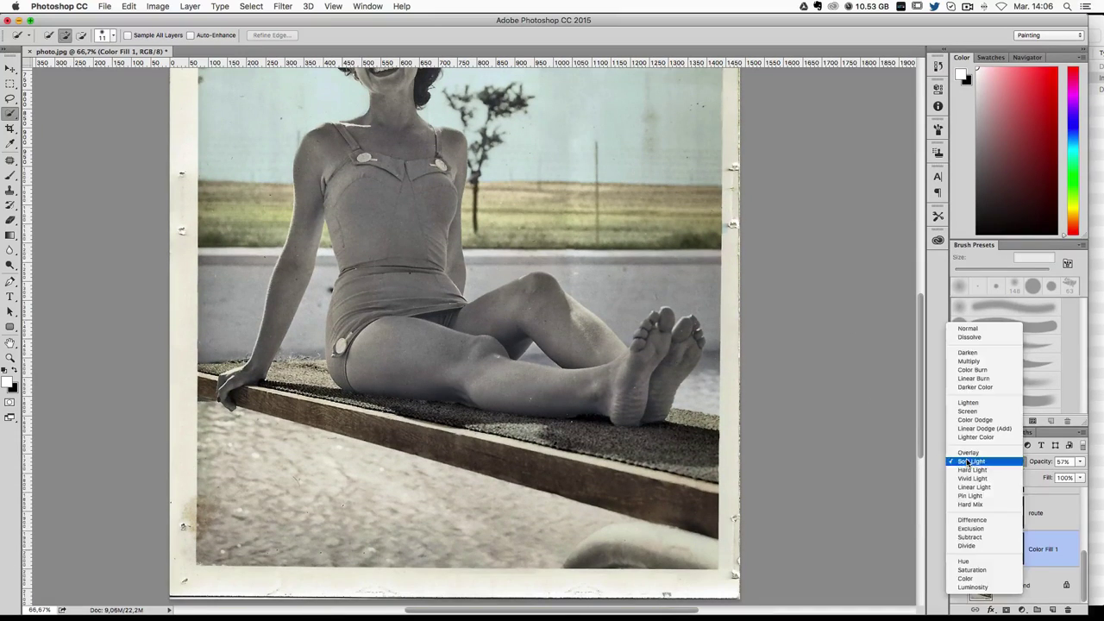
click(988, 578)
scroll(748, 418, up, 3)
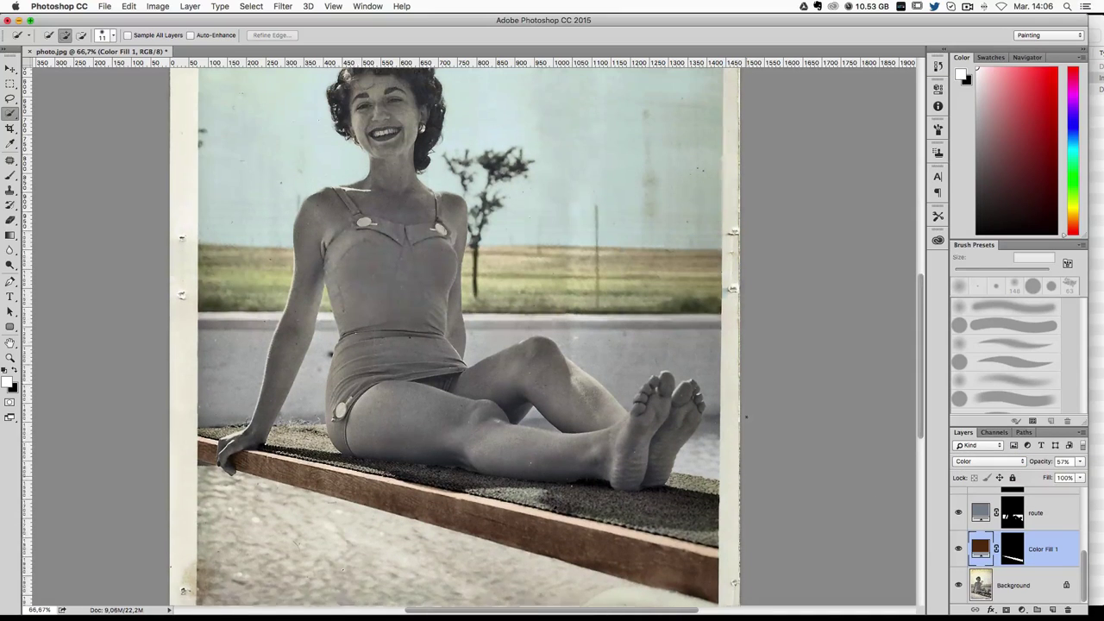
scroll(747, 417, up, 2)
scroll(748, 418, down, 1)
scroll(748, 417, down, 2)
scroll(747, 417, down, 1)
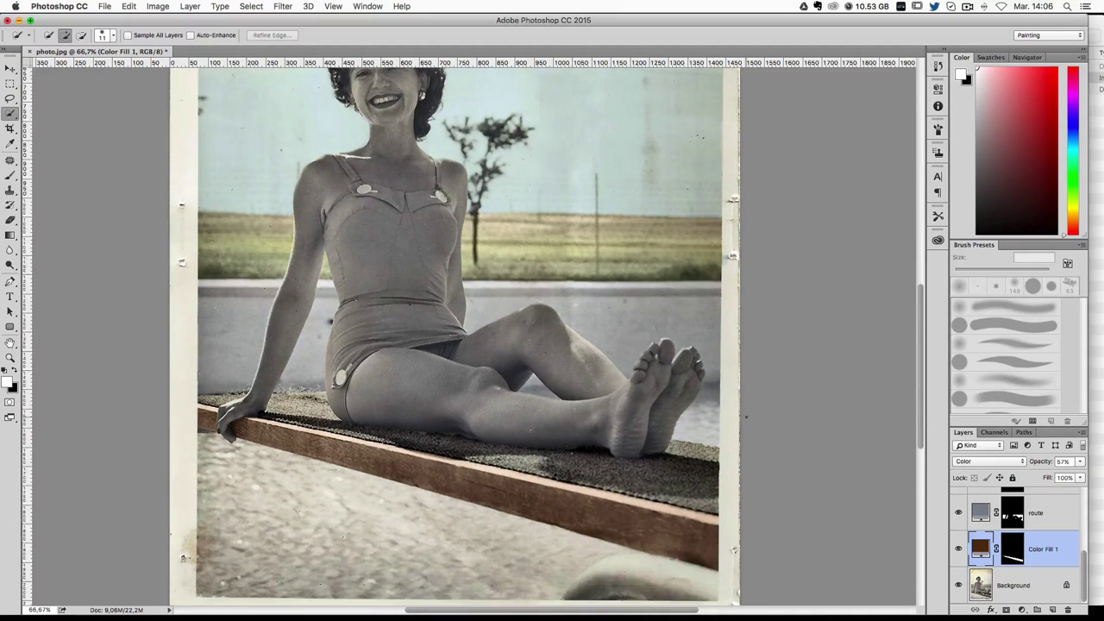
scroll(747, 418, up, 3)
scroll(747, 417, down, 4)
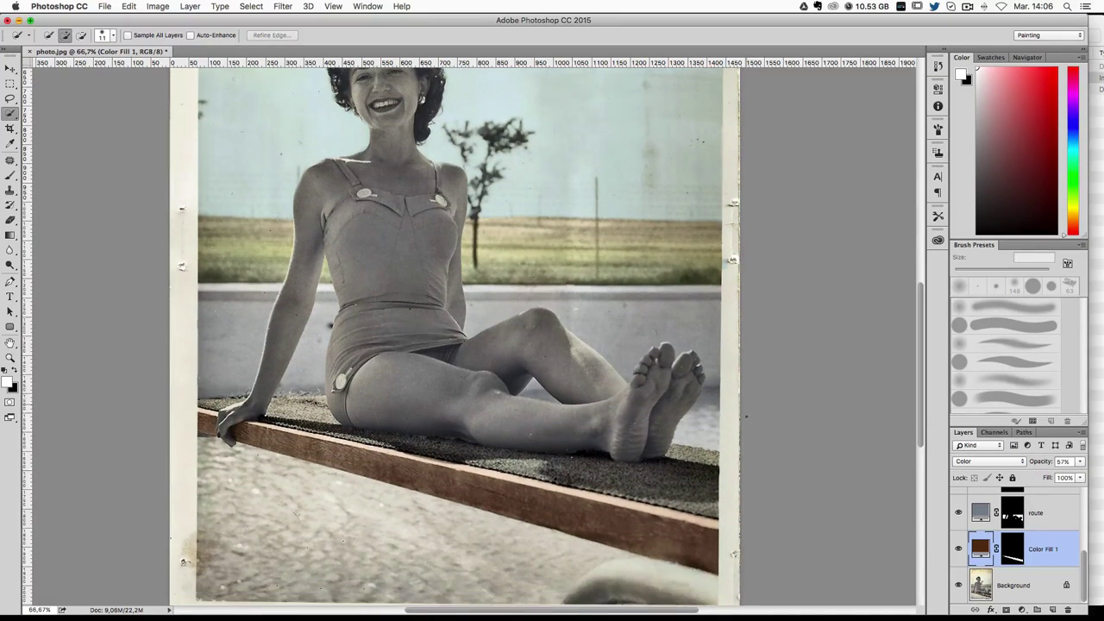
Step: Lower the brown fill to 30% opacity and rename it 'bois banc'
click(1081, 462)
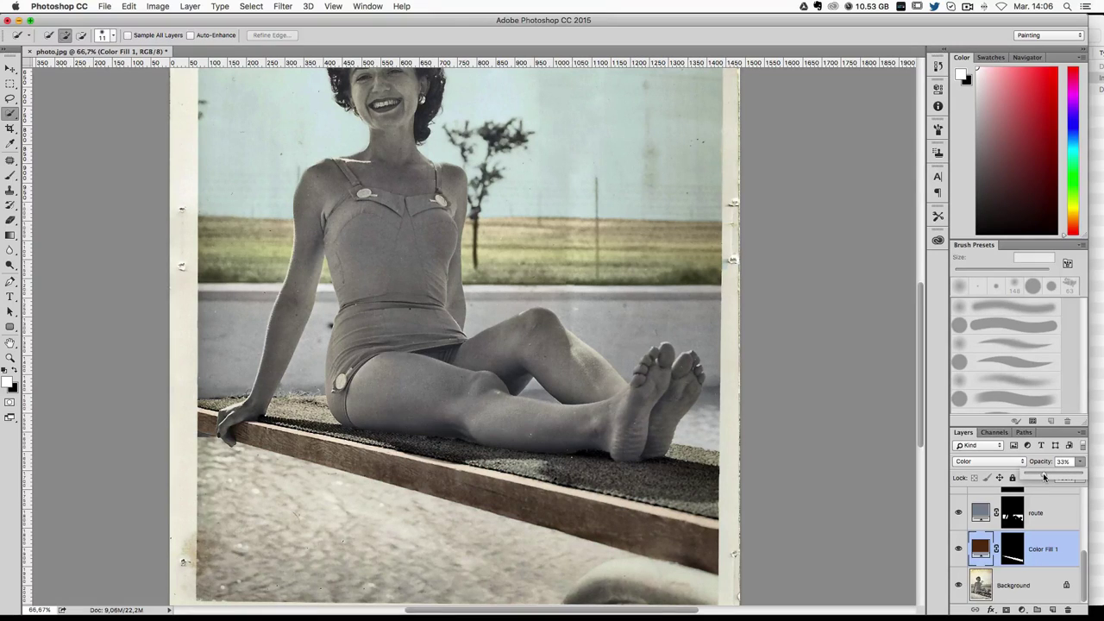
text(30)
key(Return)
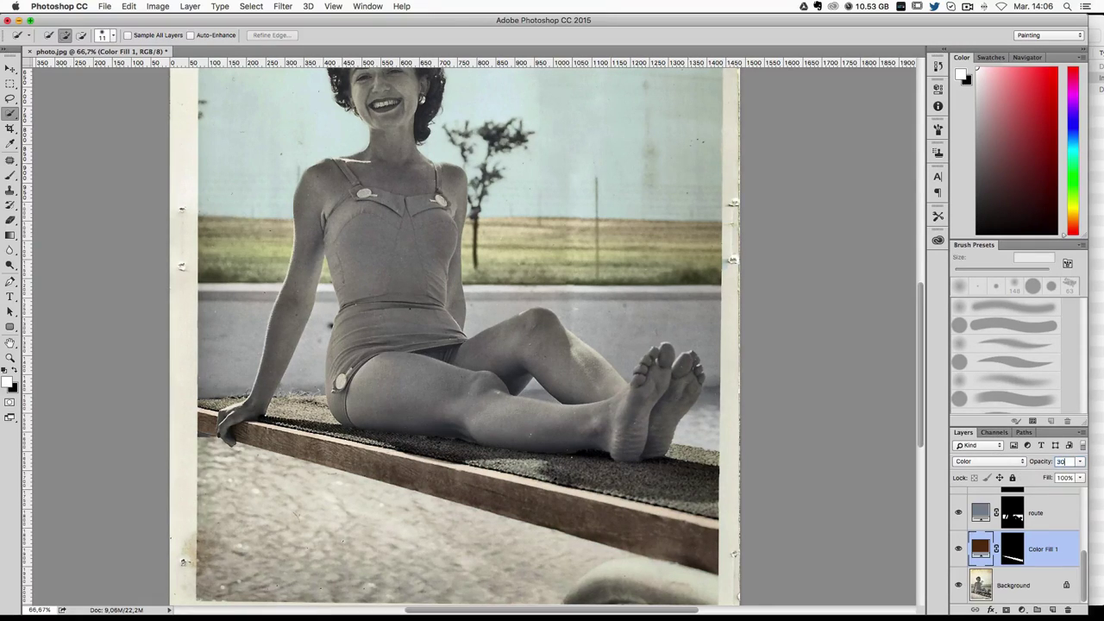
drag(618, 289, 609, 343)
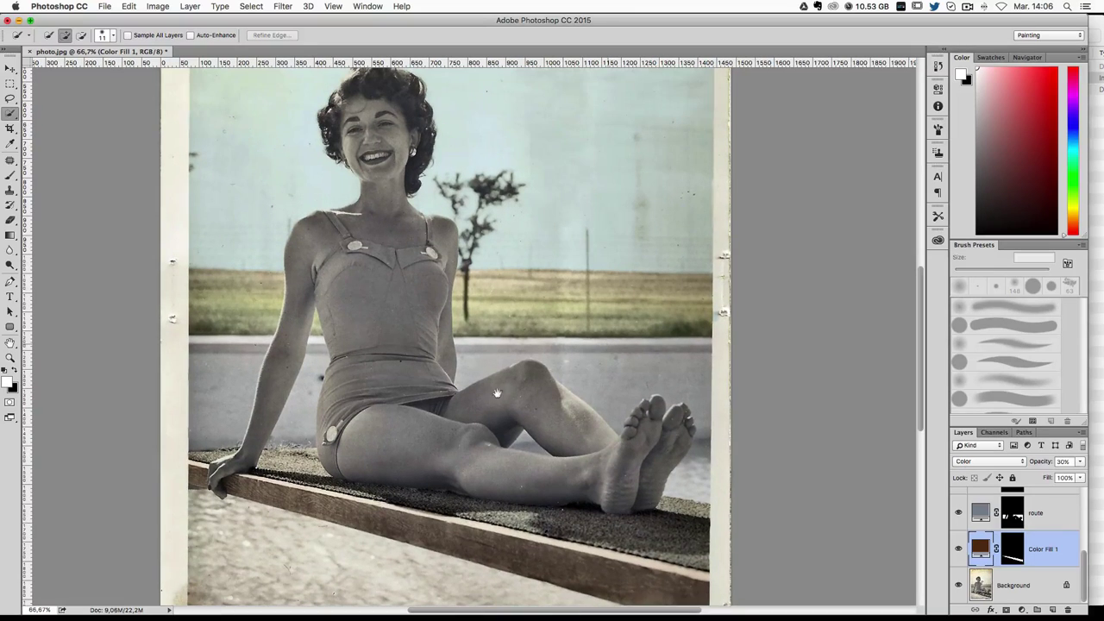
double_click(1042, 553)
text(bois bruanc)
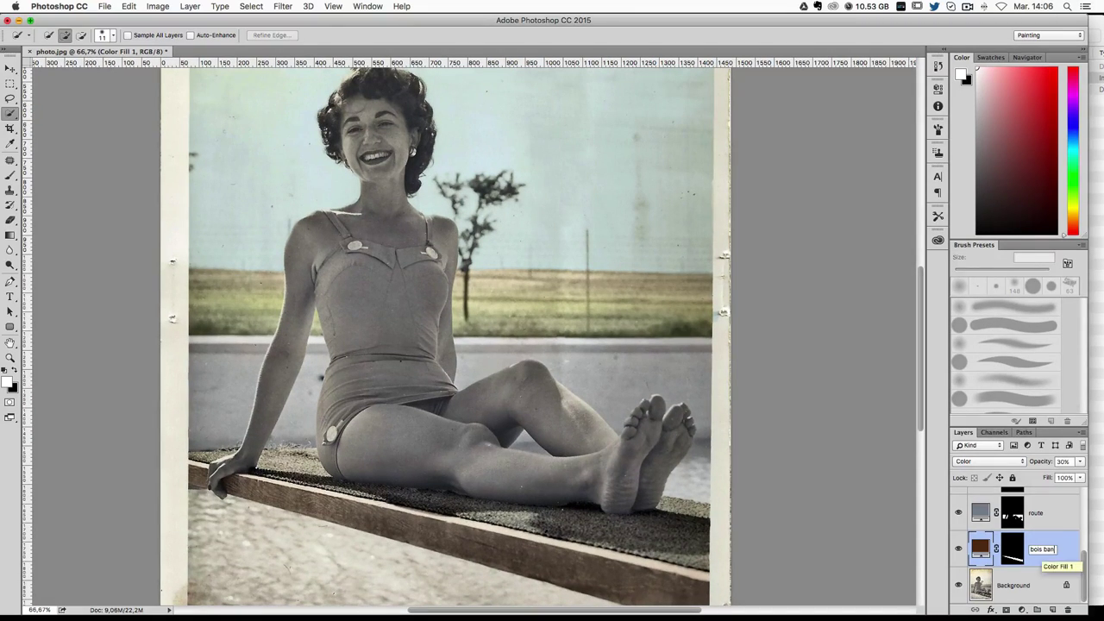
key(Return)
drag(607, 396, 620, 326)
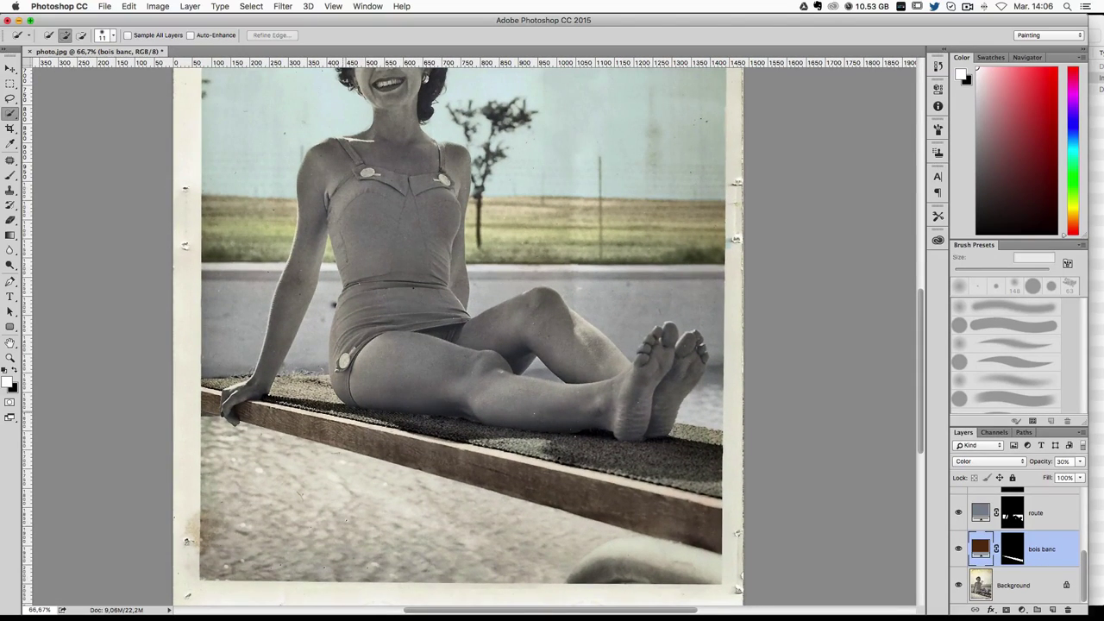
drag(488, 352, 473, 375)
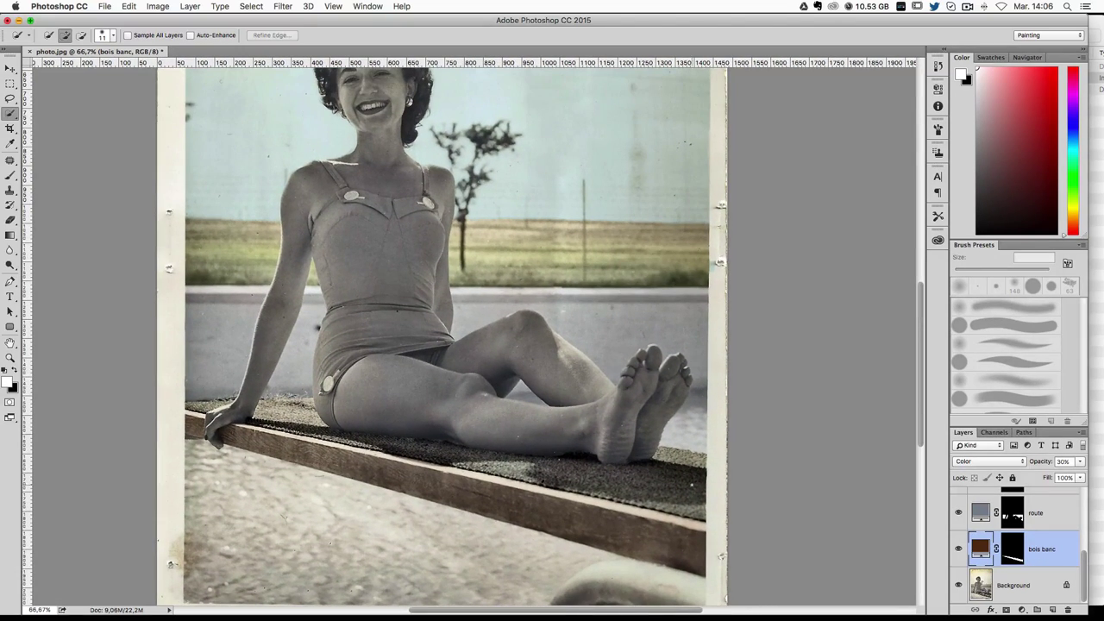
click(986, 586)
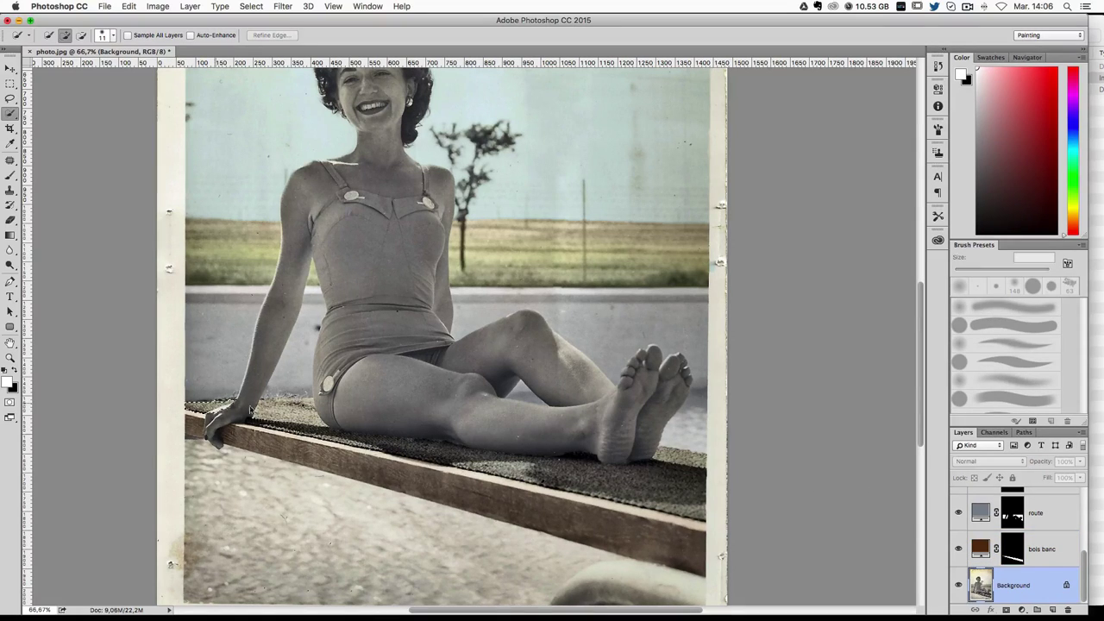
Step: Quick-select the dark mat and front edge of the board, subtracting the woman's thigh and legs
drag(211, 406, 226, 406)
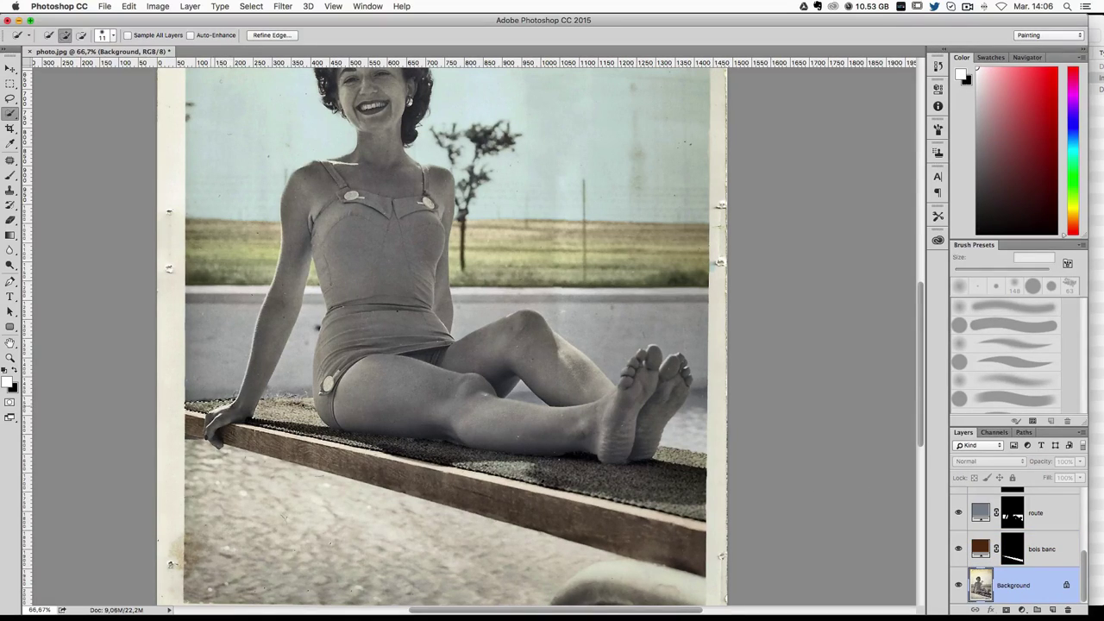
mouse_move(293, 416)
mouse_down()
mouse_move(321, 422)
mouse_move(298, 402)
mouse_up()
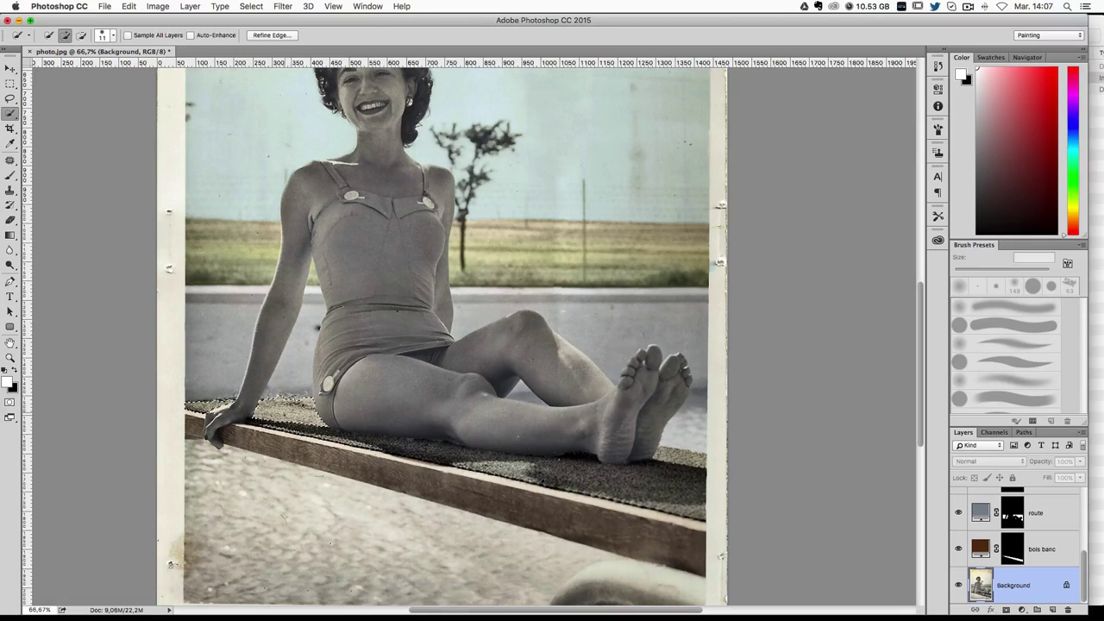
drag(289, 421, 339, 442)
drag(405, 380, 560, 414)
drag(362, 371, 483, 388)
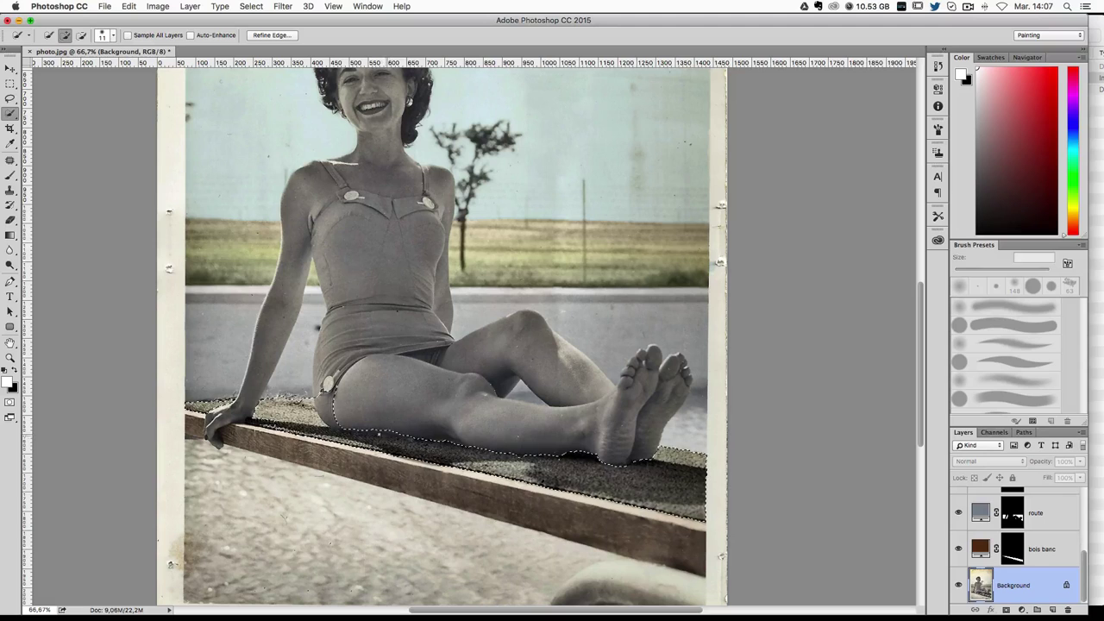
key(alt)
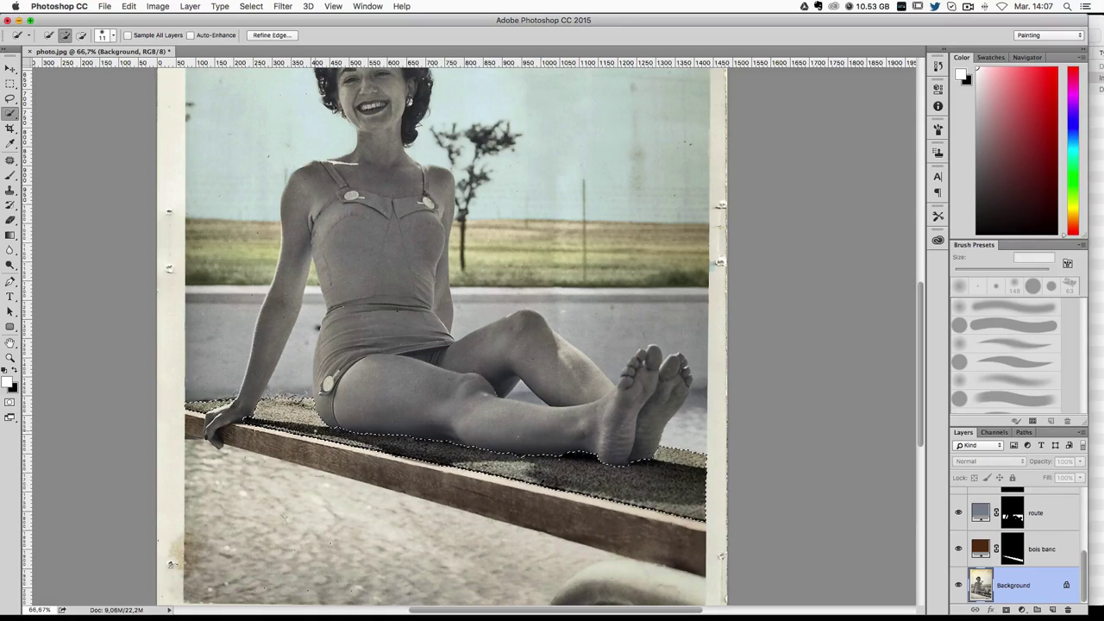
key(alt)
Step: Add a grey Solid Color fill over the diving-board mat, blended in Color mode
click(1022, 610)
click(1044, 413)
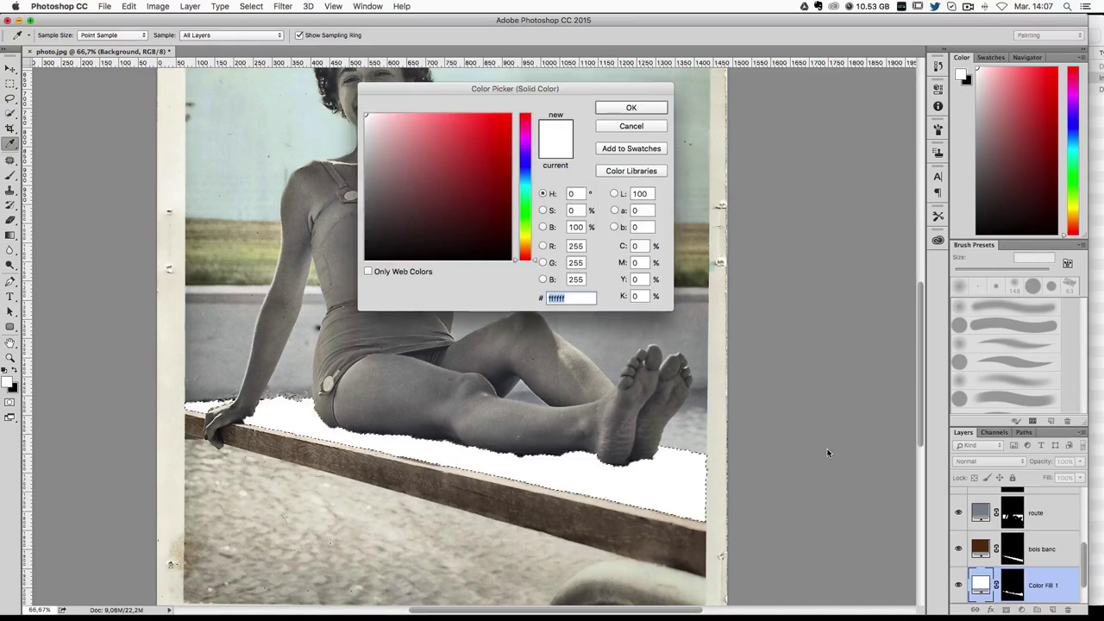
drag(353, 150, 362, 155)
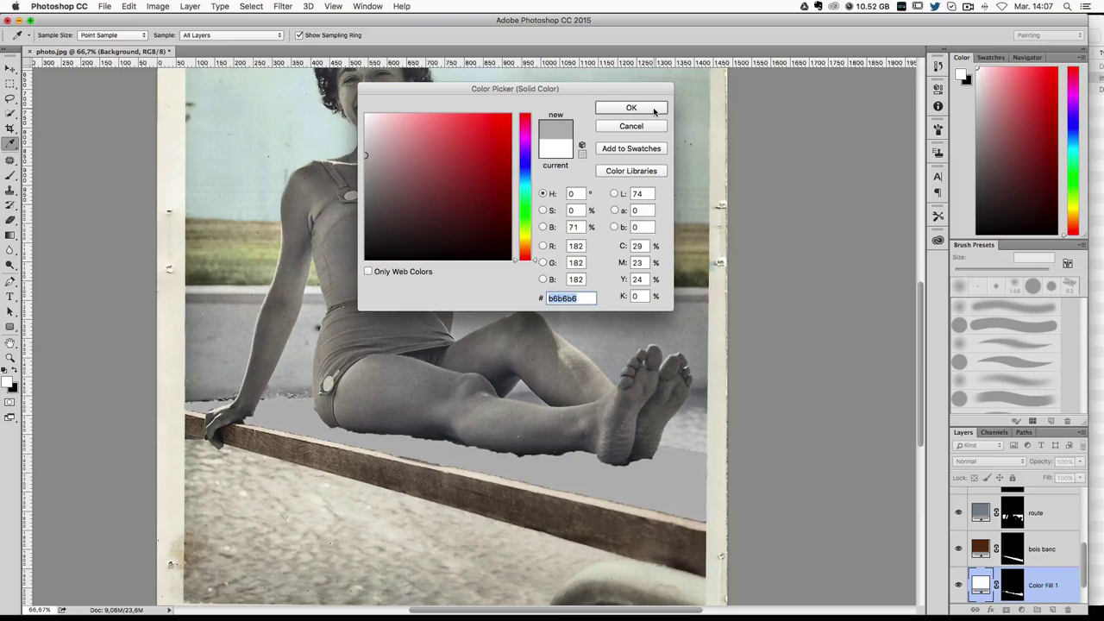
click(654, 110)
click(990, 466)
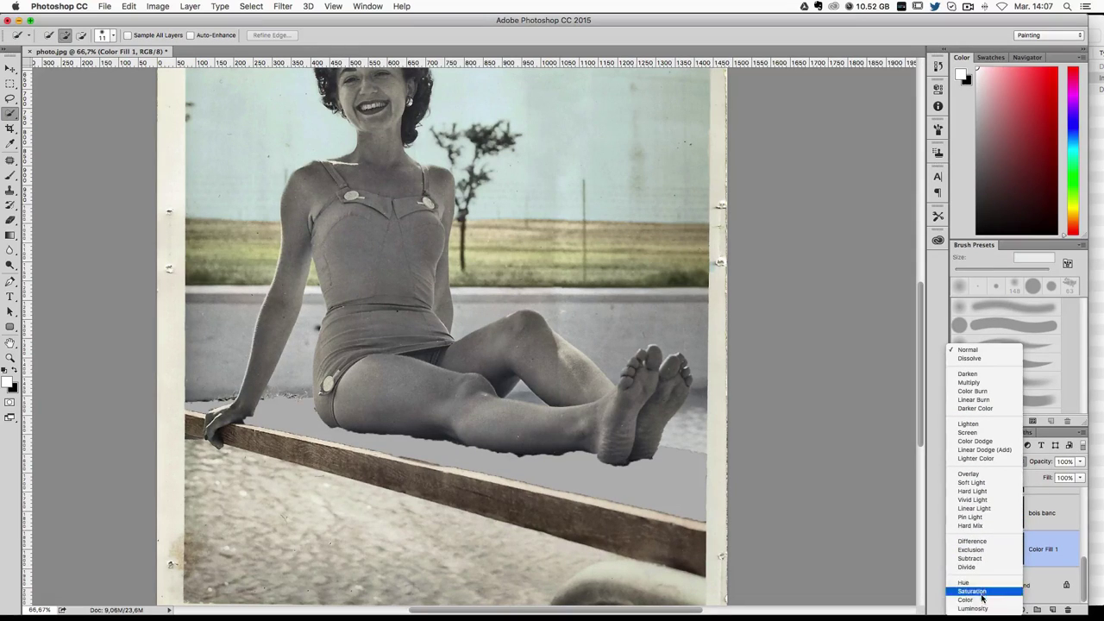
click(991, 489)
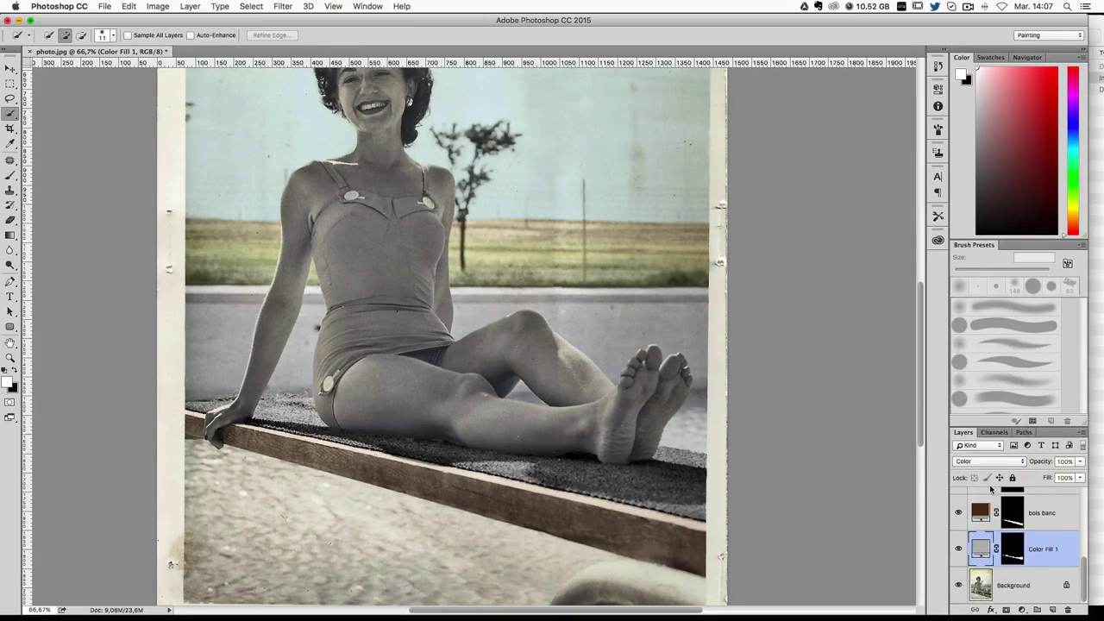
click(957, 551)
click(957, 552)
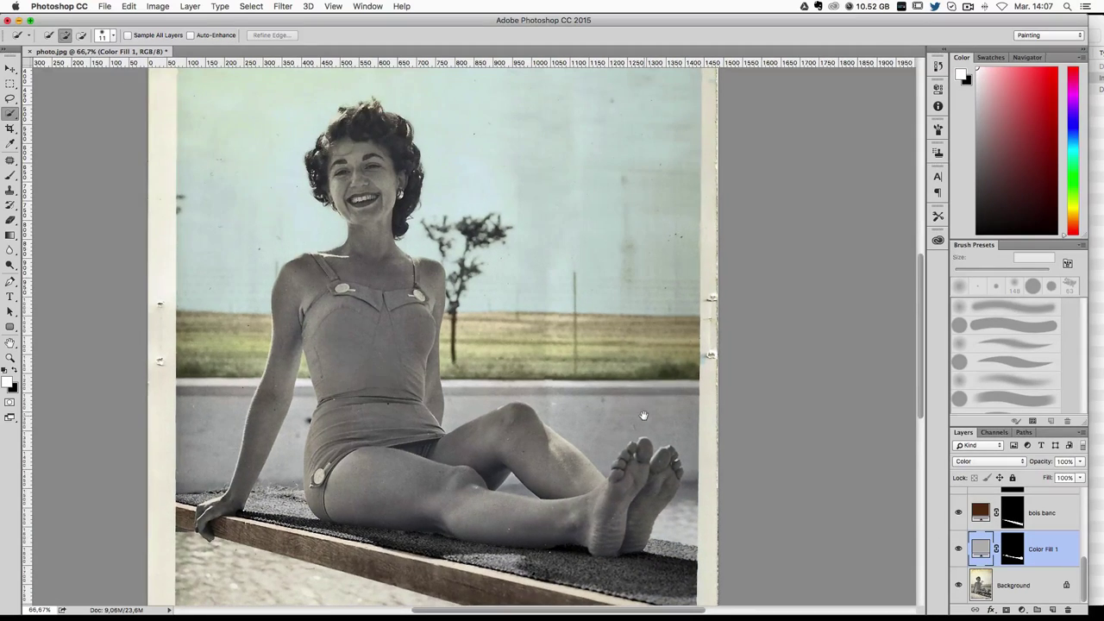
Step: Recolour the mat fill, trying yellow-beige, orange-brown, blue, green and teal hues
drag(653, 320, 641, 341)
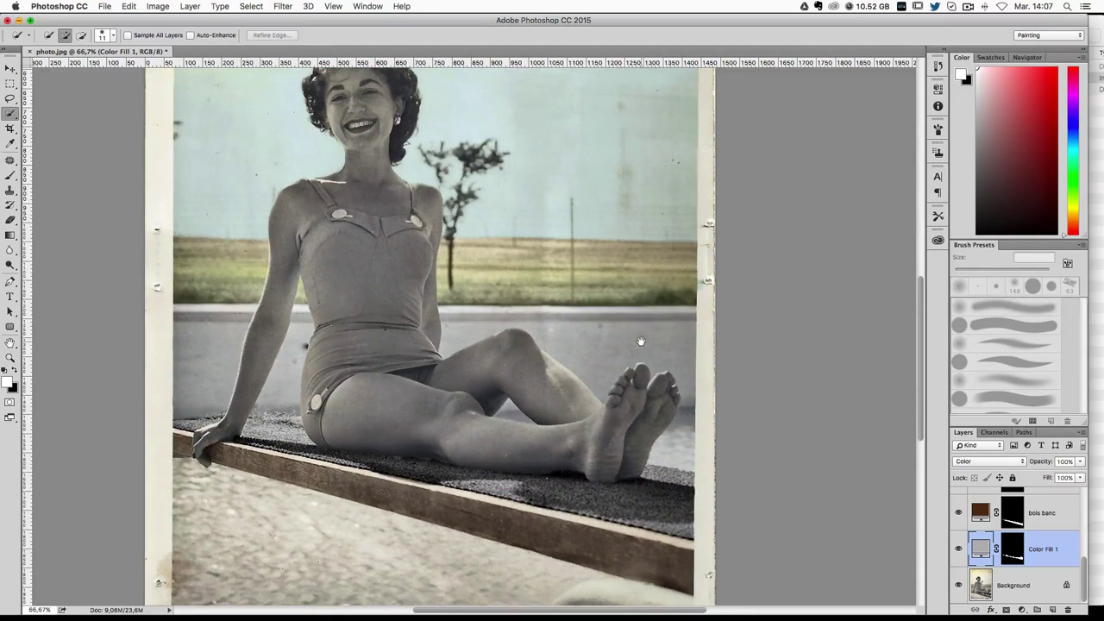
double_click(983, 552)
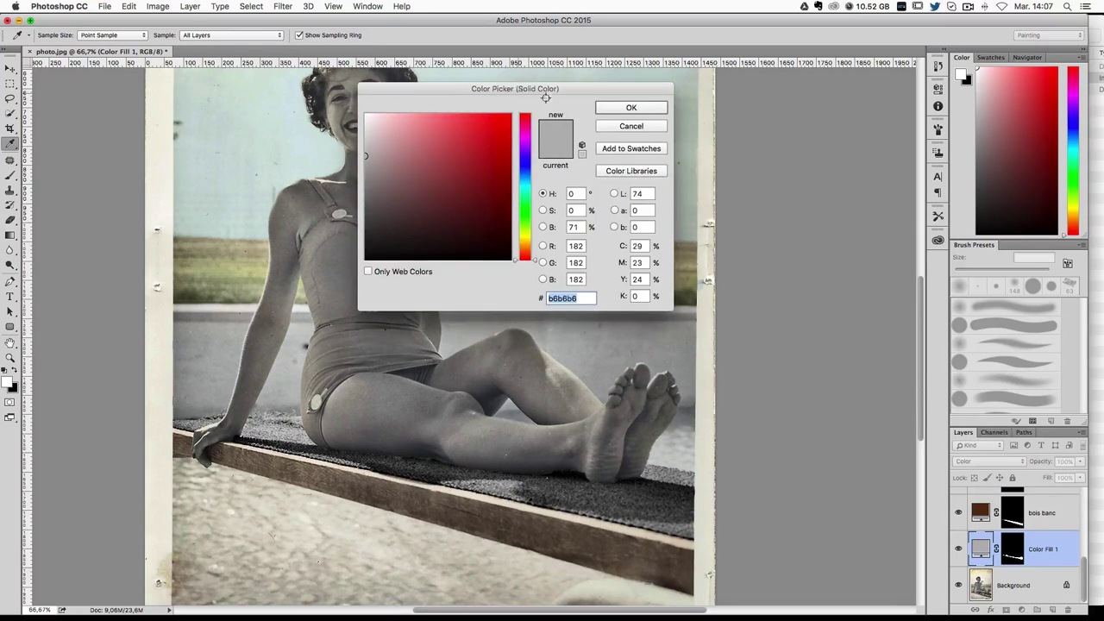
drag(535, 84, 811, 140)
click(787, 294)
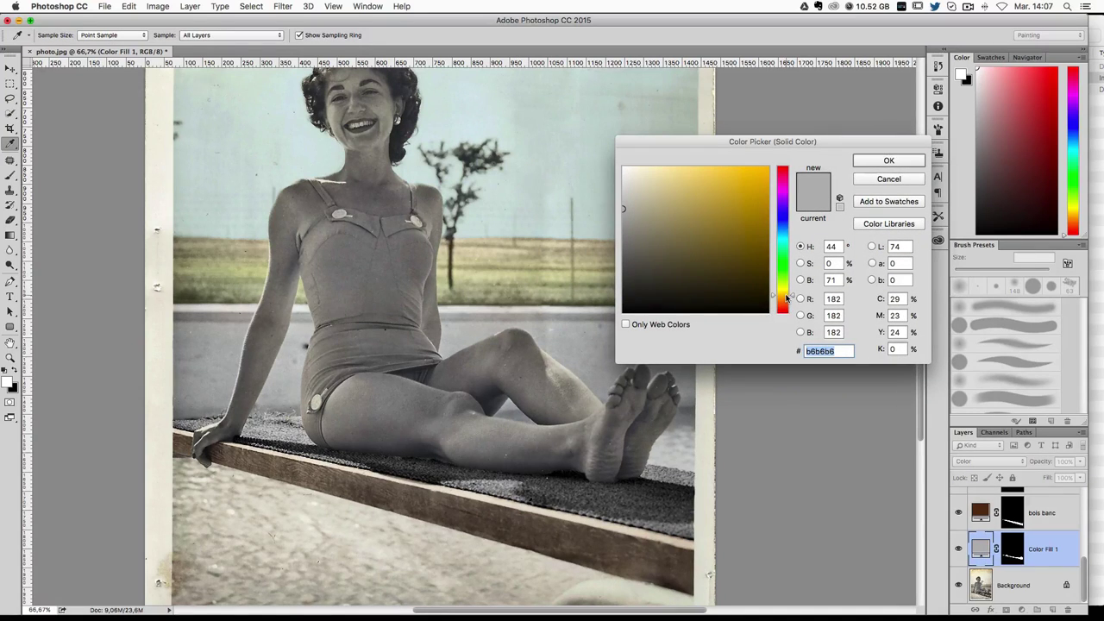
click(661, 217)
click(694, 211)
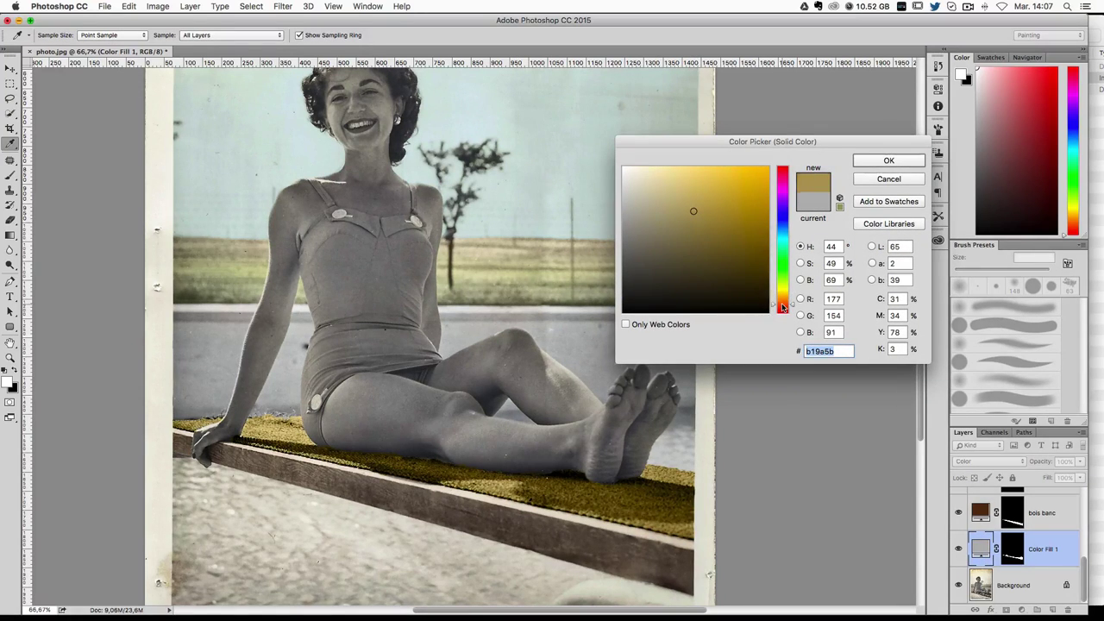
click(782, 307)
click(787, 222)
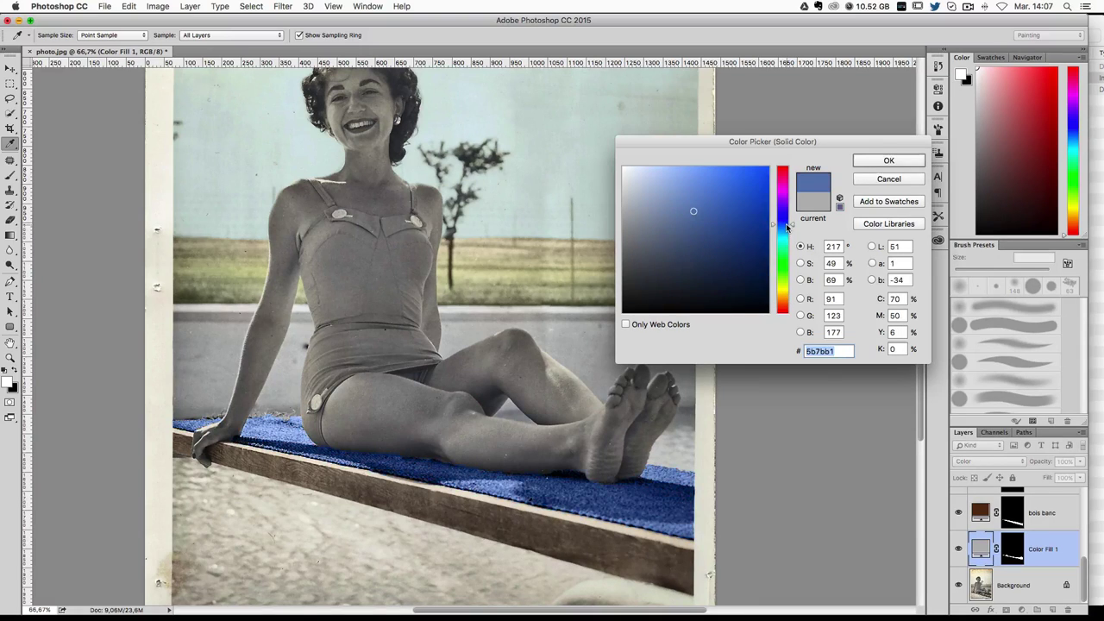
click(787, 261)
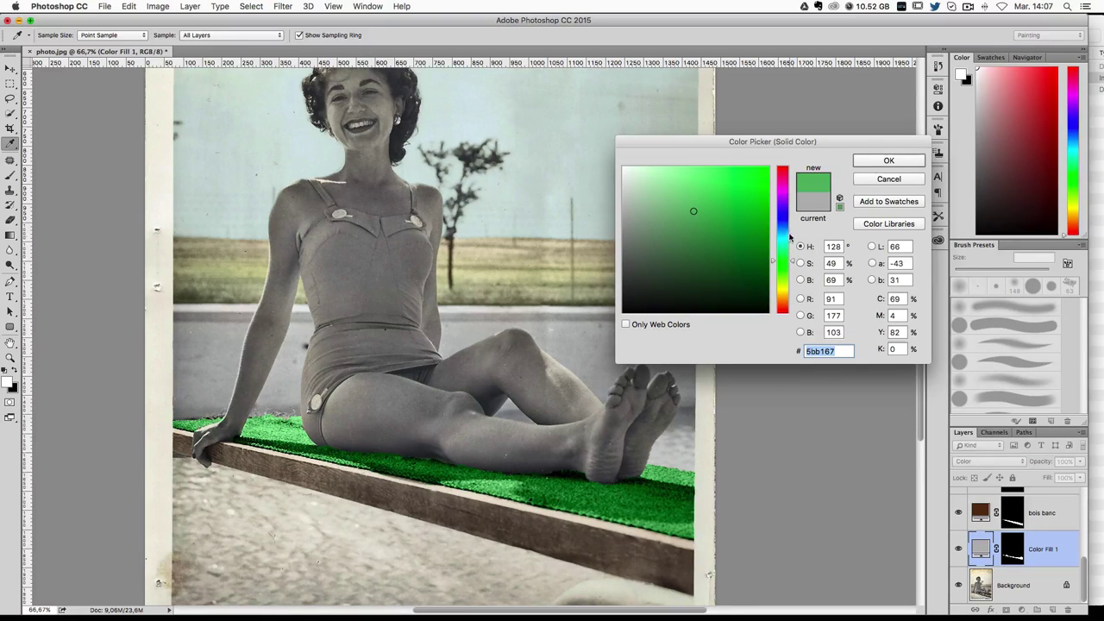
click(785, 245)
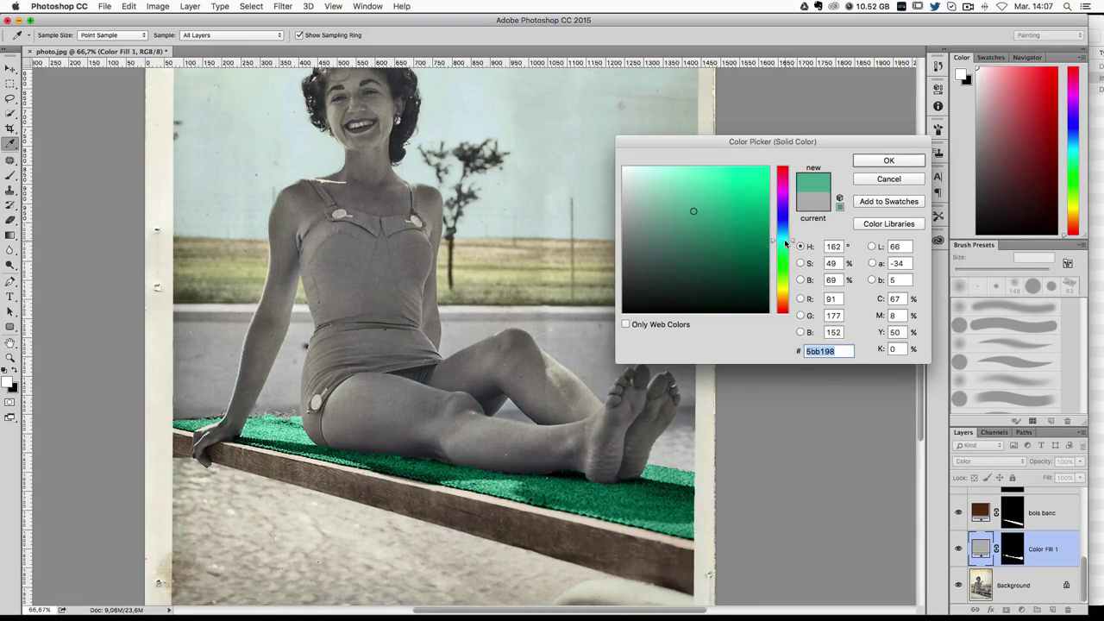
Step: Settle the mat fill on a pale beige and set its opacity to 50%
click(632, 194)
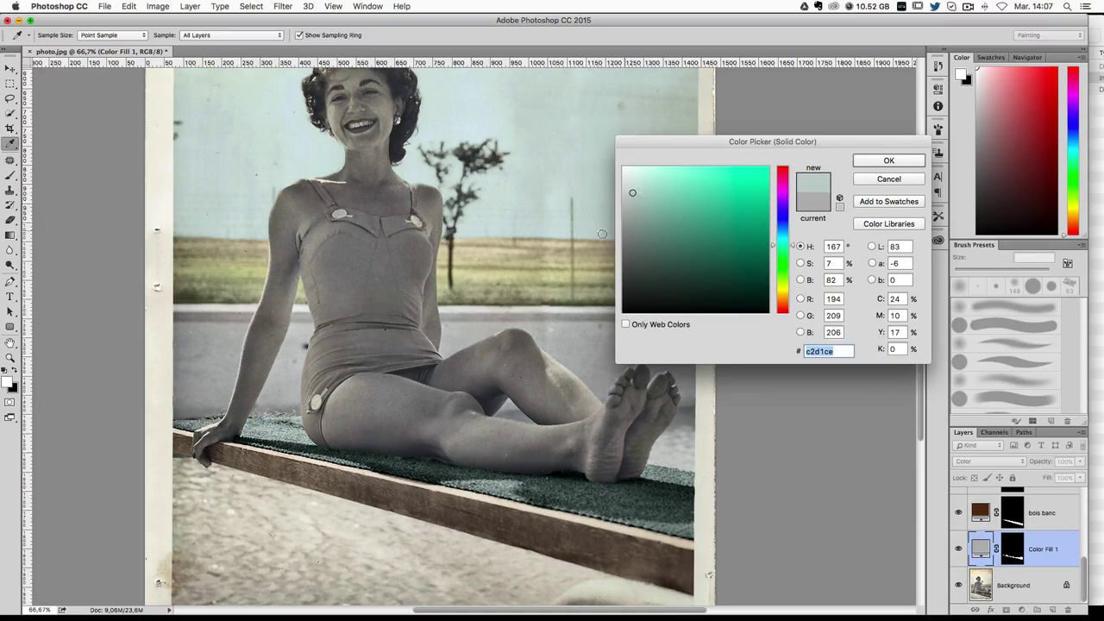
scroll(601, 227, up, 1)
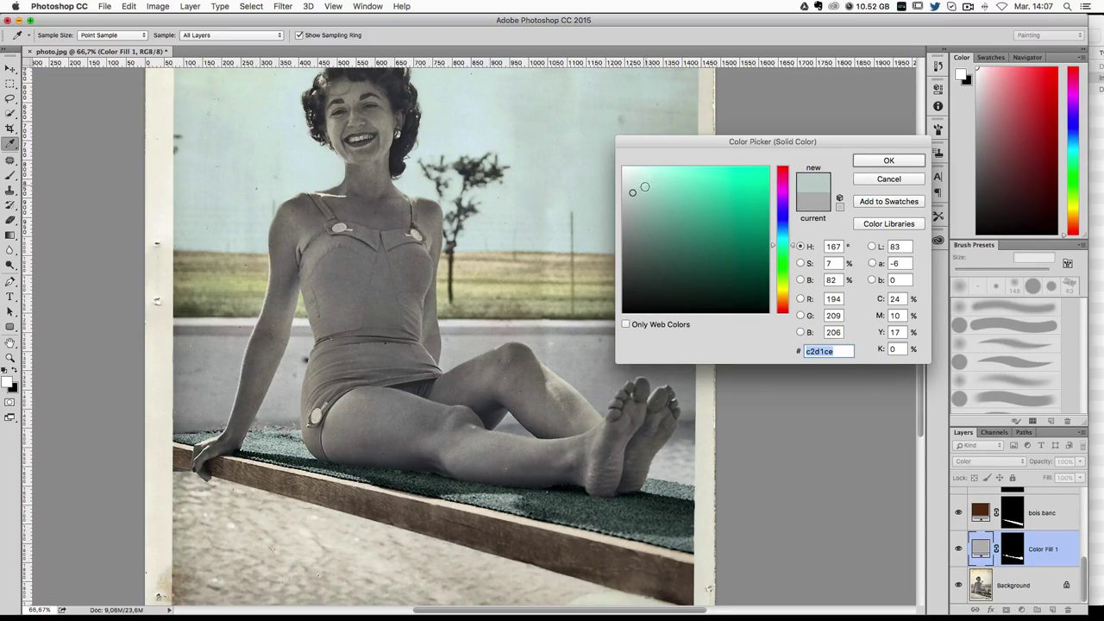
drag(646, 186, 647, 229)
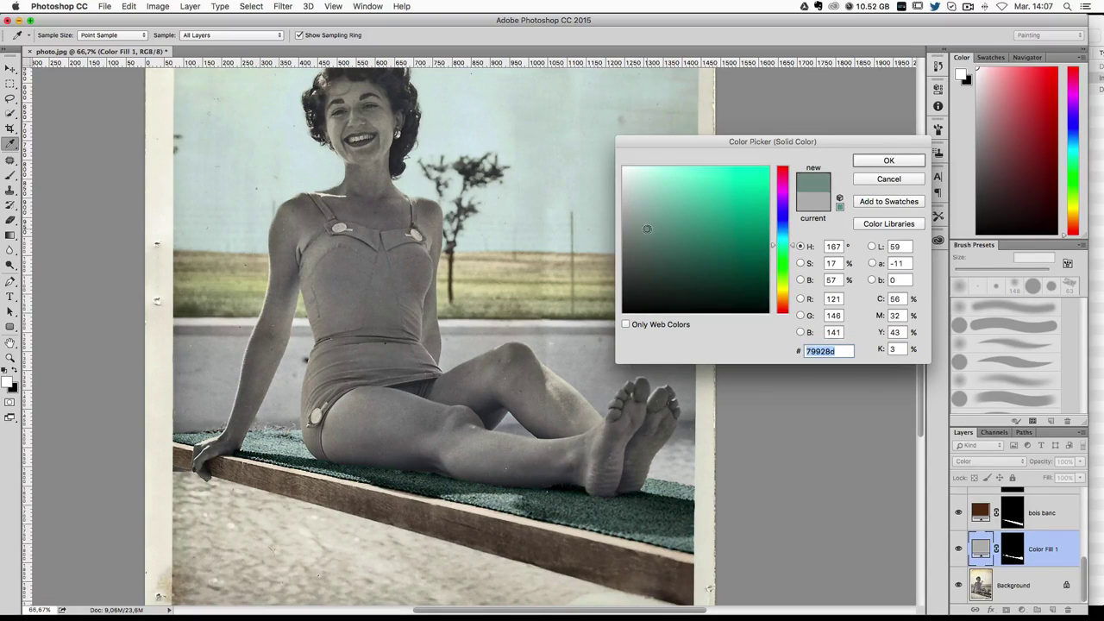
click(782, 289)
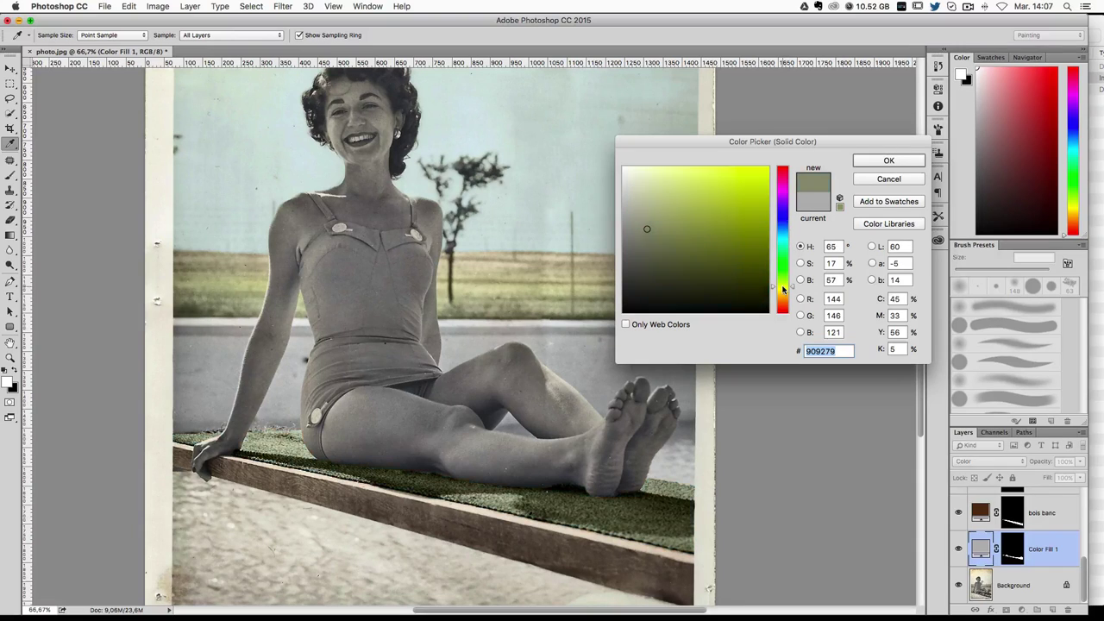
drag(639, 203, 635, 185)
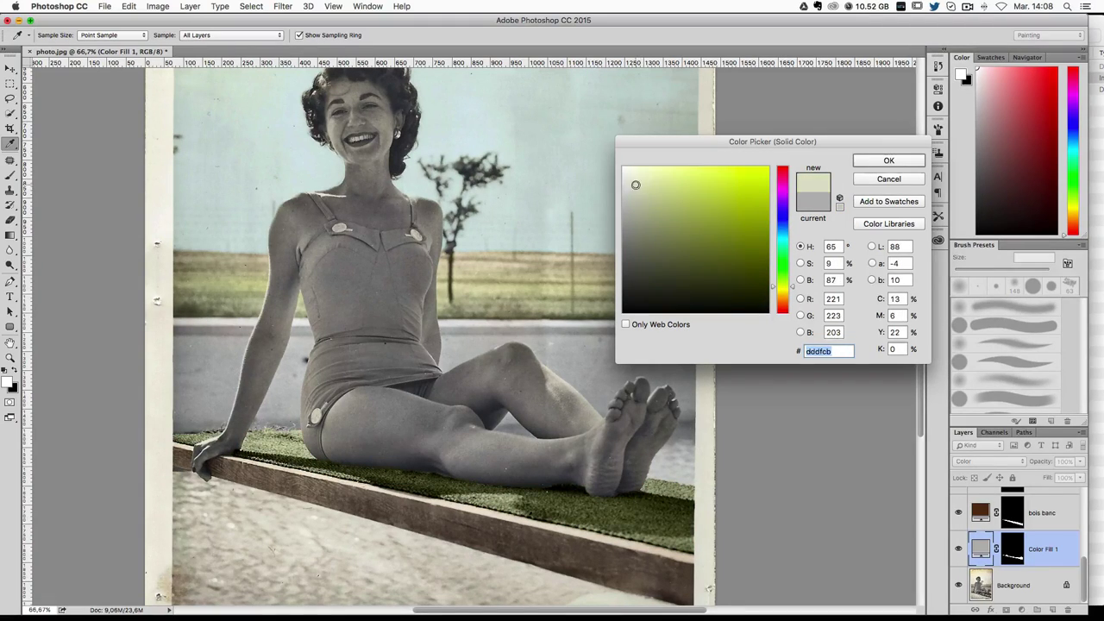
click(785, 295)
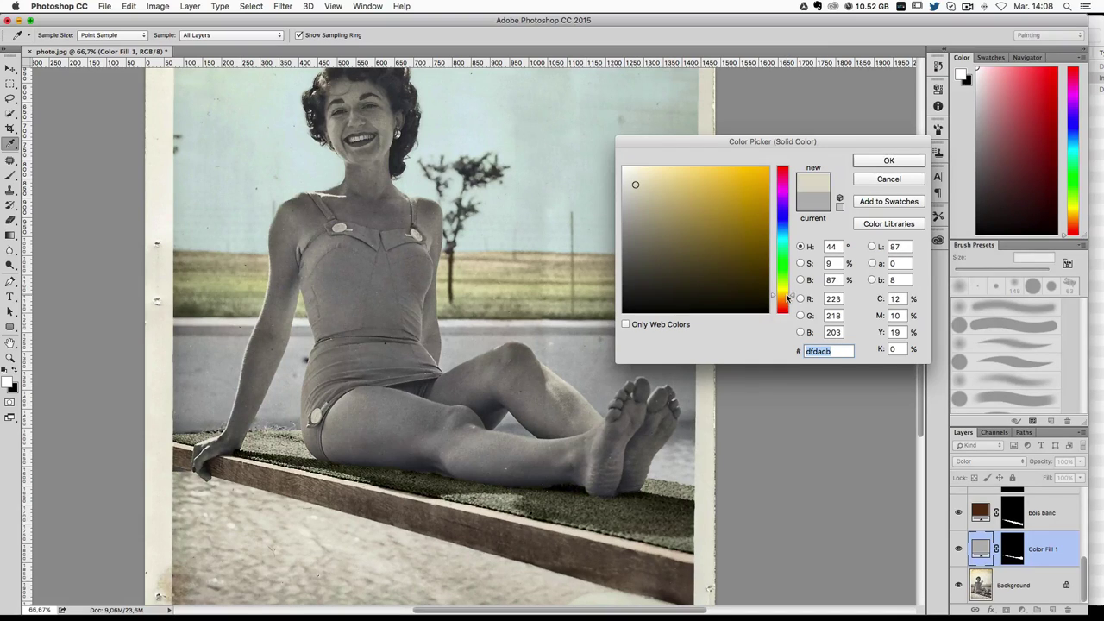
click(904, 164)
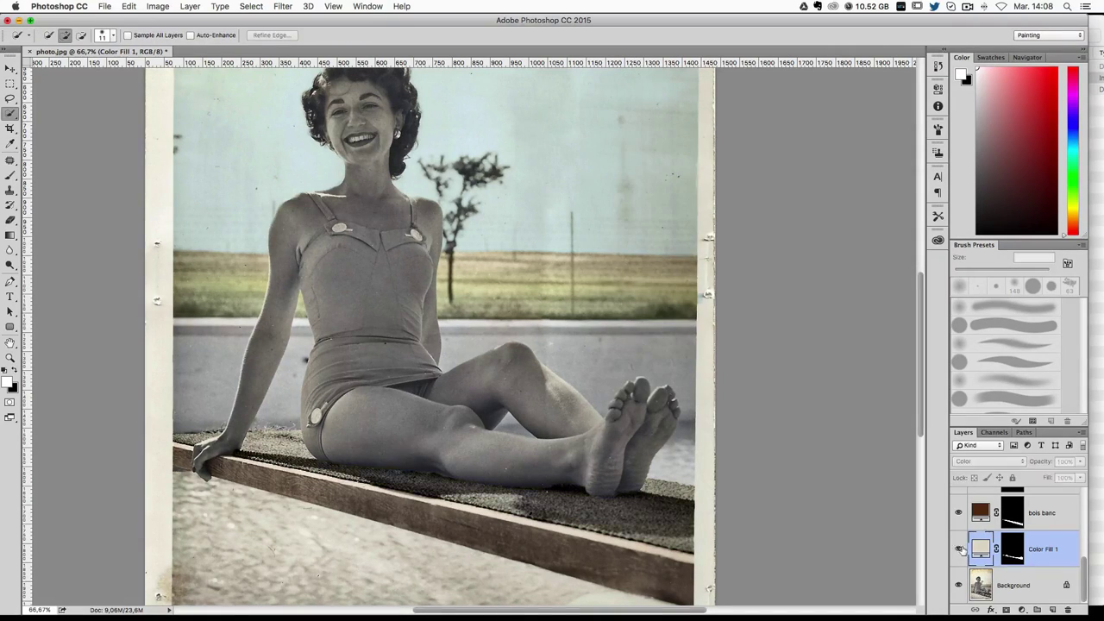
double_click(1070, 462)
text(5)
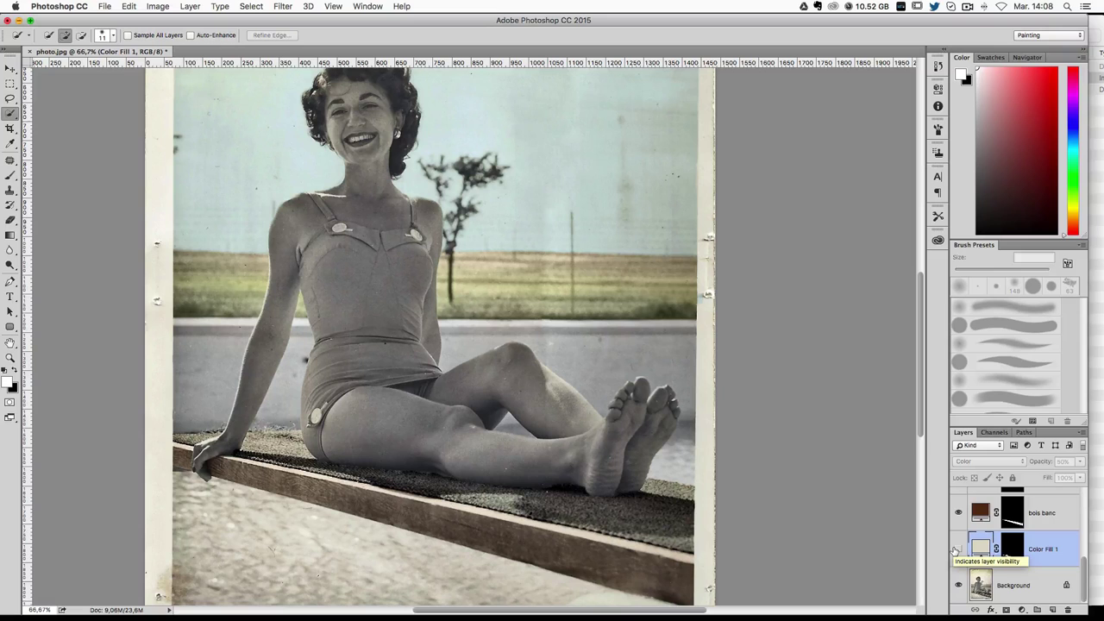
Step: Show the skin colour fill again and rename the Color Fill 1 layer 'coco'
click(959, 550)
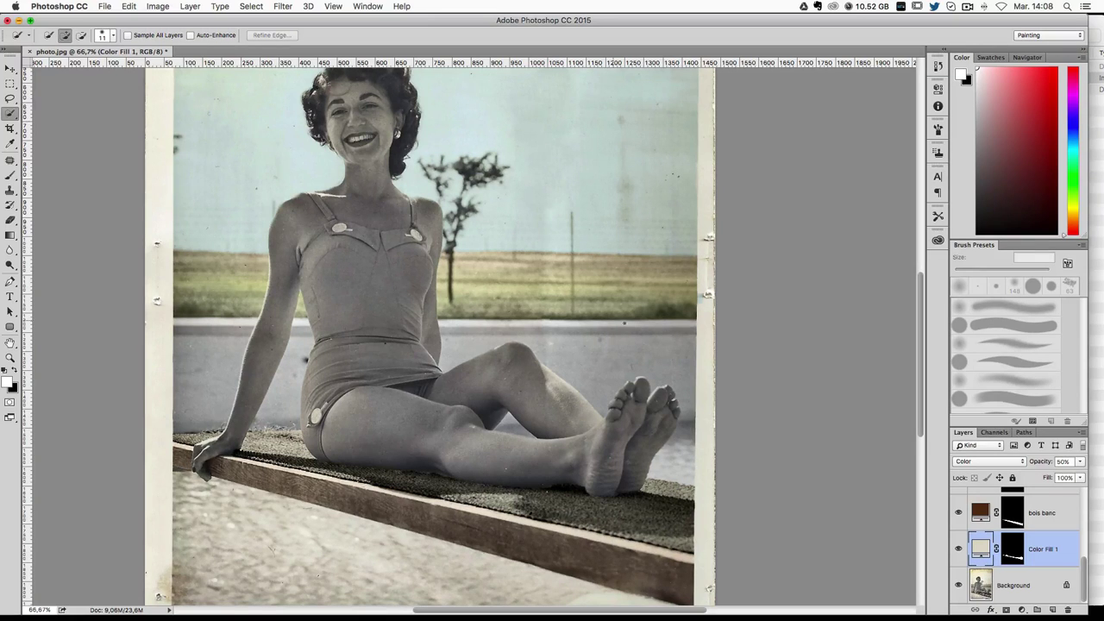
drag(676, 354, 619, 248)
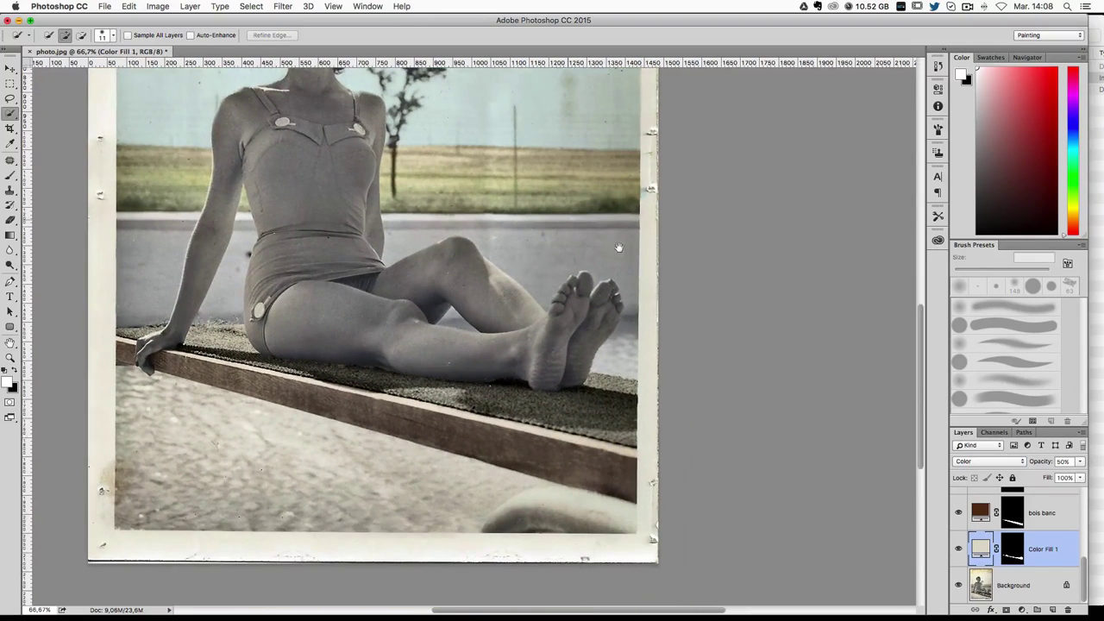
drag(595, 234, 635, 250)
double_click(1044, 550)
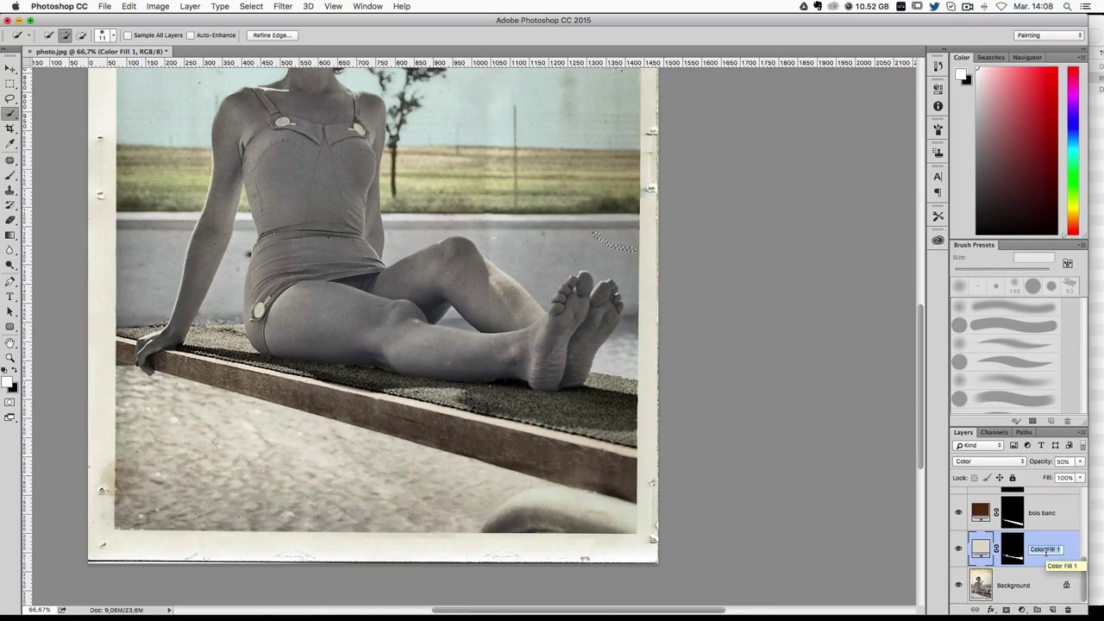
key(super+d)
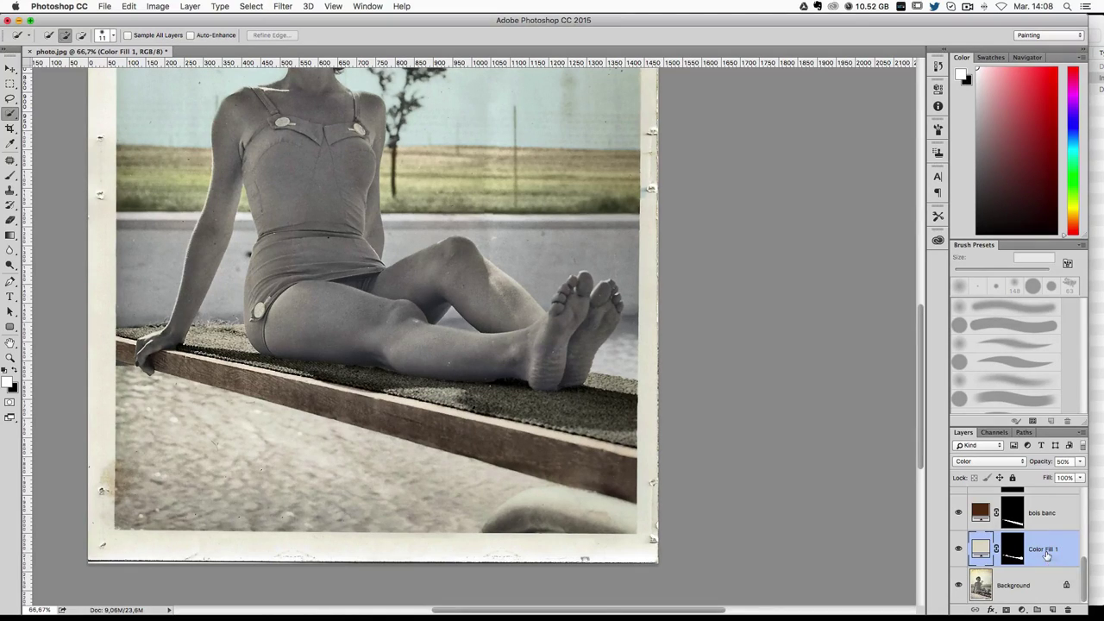
double_click(1045, 550)
text(coco)
key(Return)
Step: On the Background layer, select the gravel, wall and pool edge, excluding the bottom-right blob
click(1001, 594)
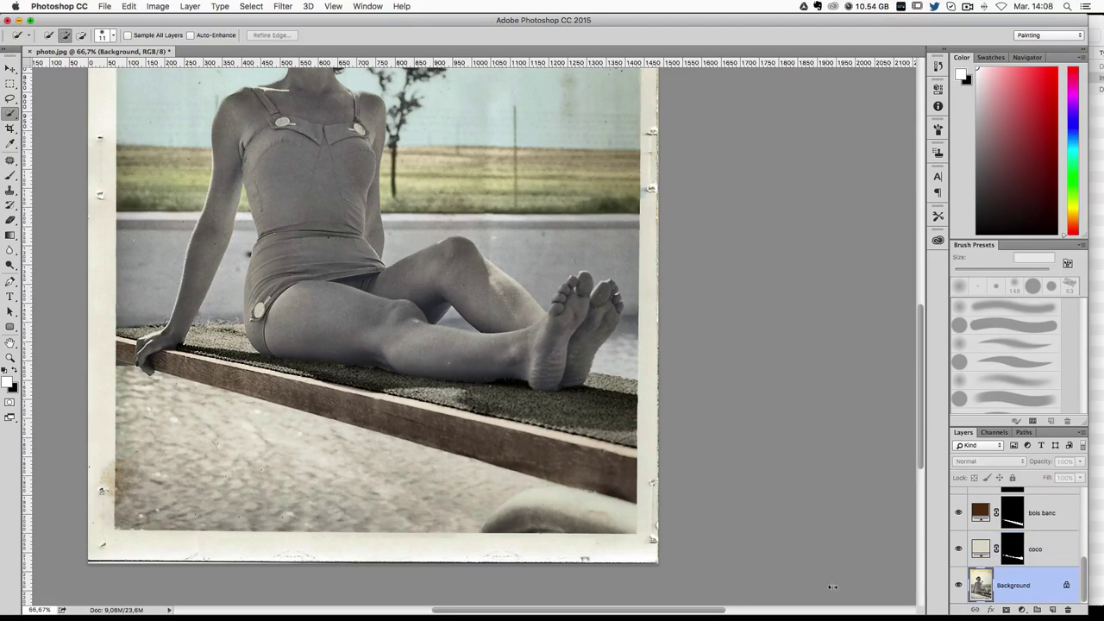
drag(207, 457, 362, 483)
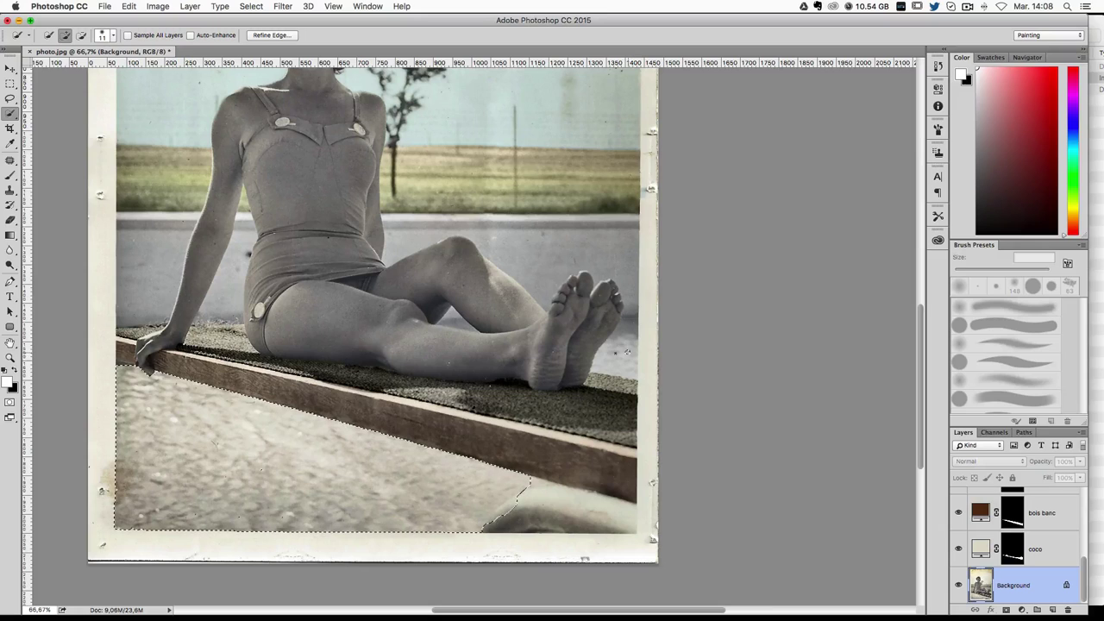
click(614, 356)
click(587, 511)
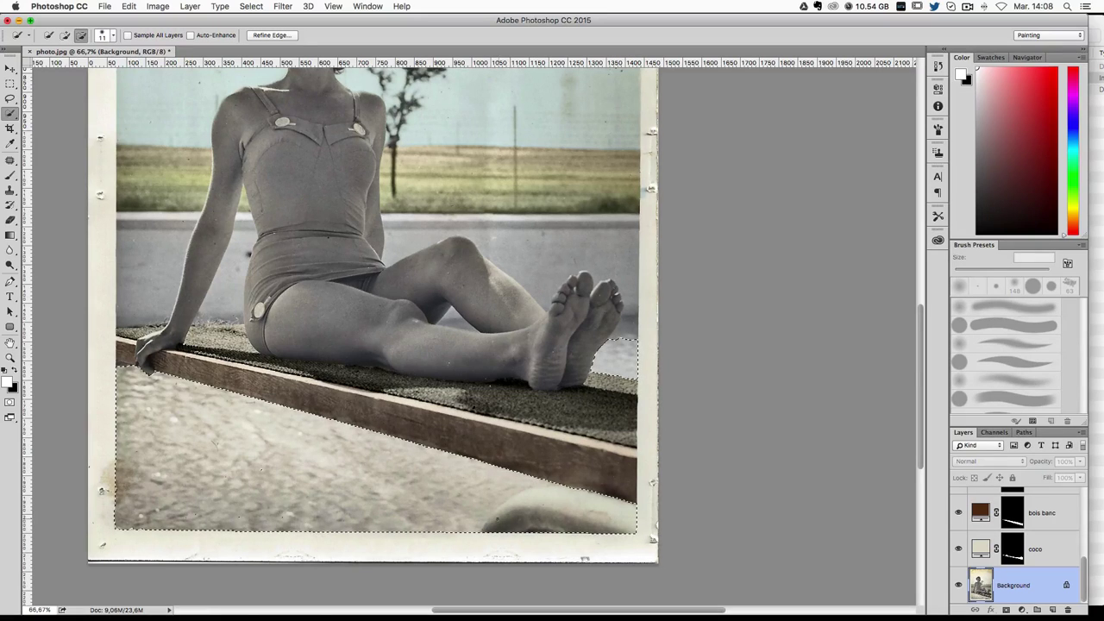
alt+click(505, 520)
drag(518, 506, 585, 512)
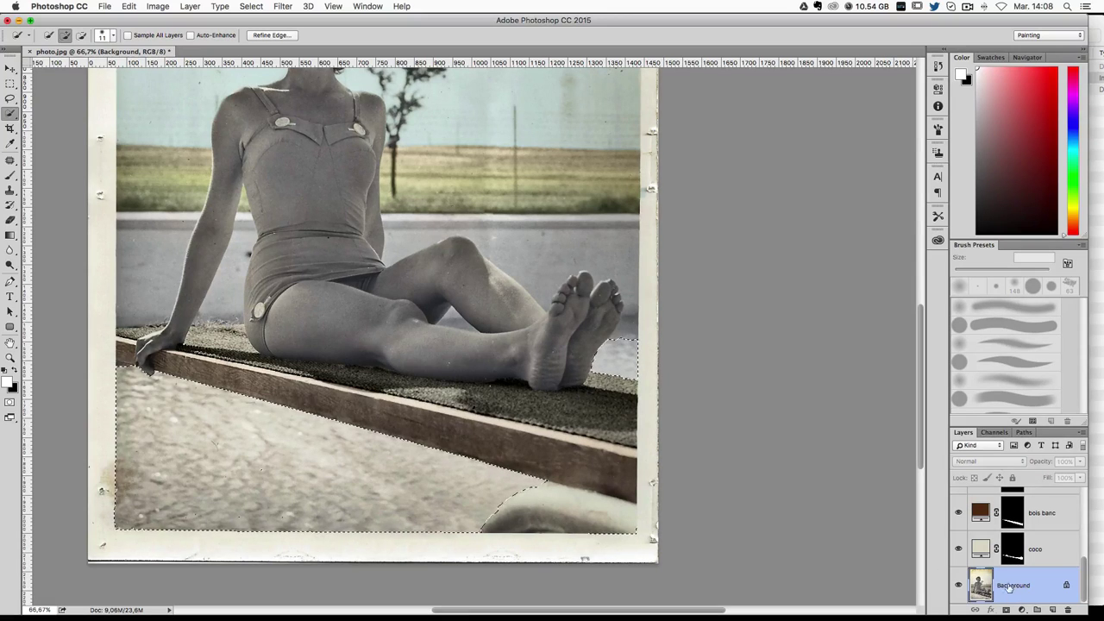
click(1022, 610)
click(1063, 416)
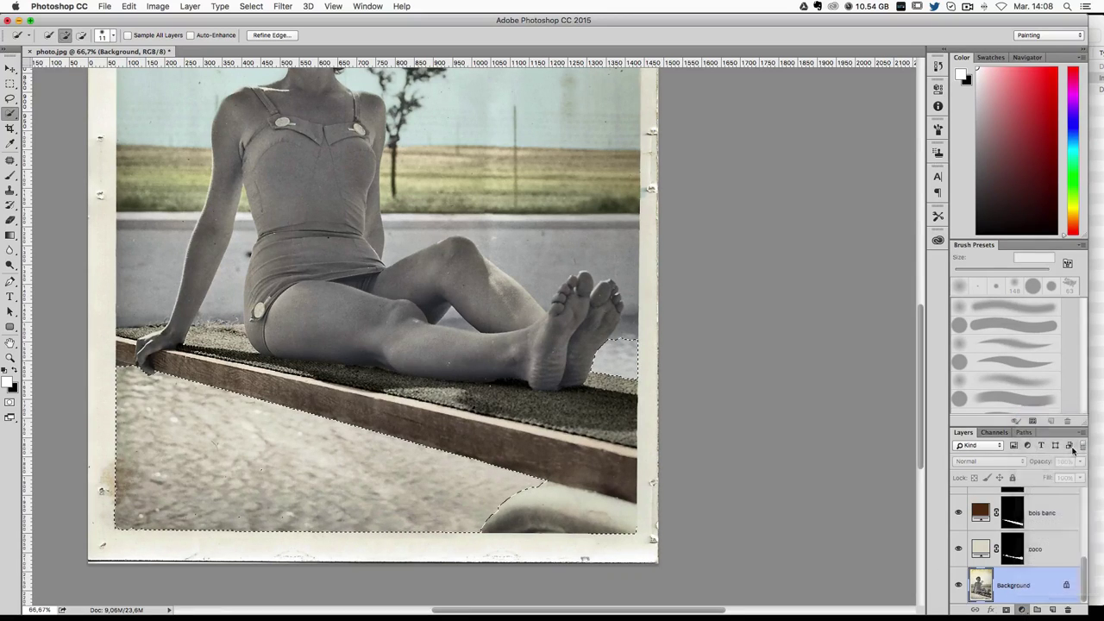
Step: Make the new fill a muted tan, blended in Color mode
click(786, 291)
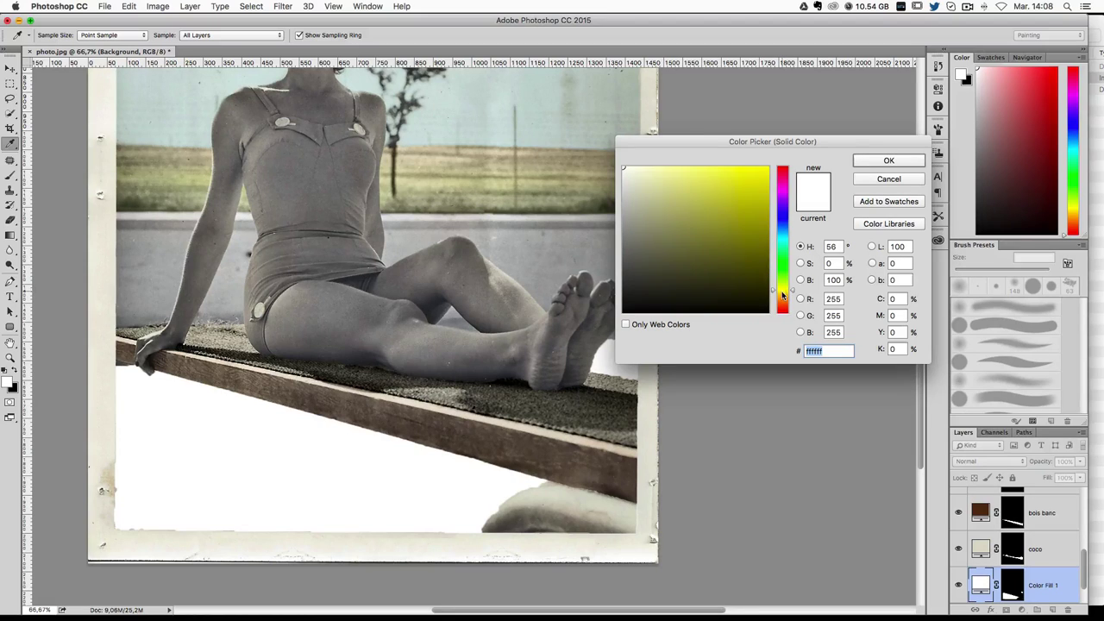
drag(783, 296, 782, 293)
drag(685, 209, 674, 195)
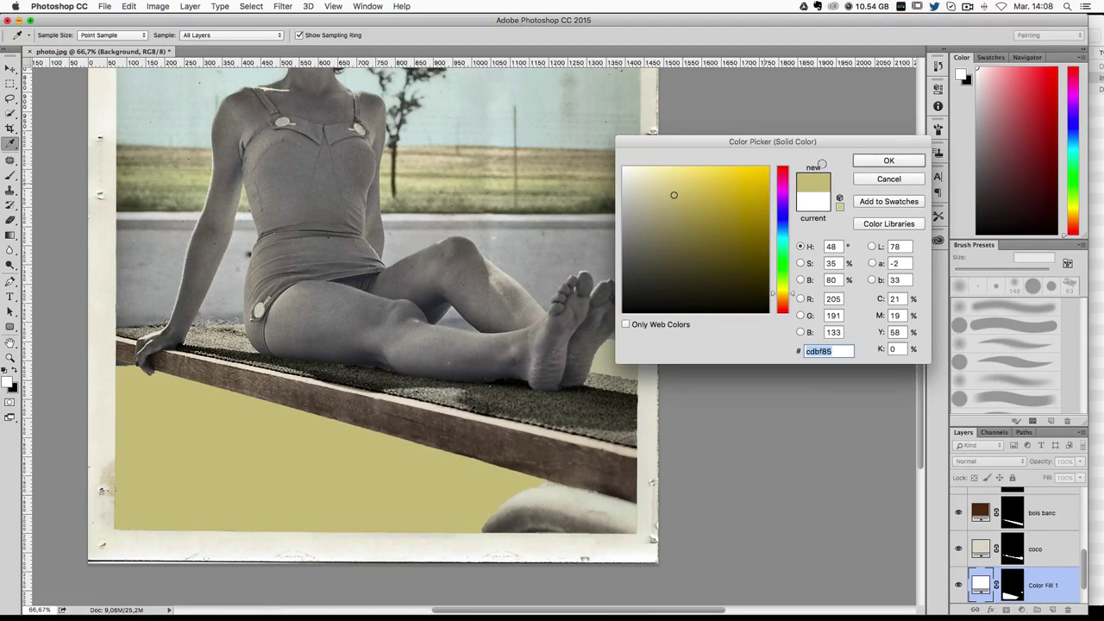
click(884, 164)
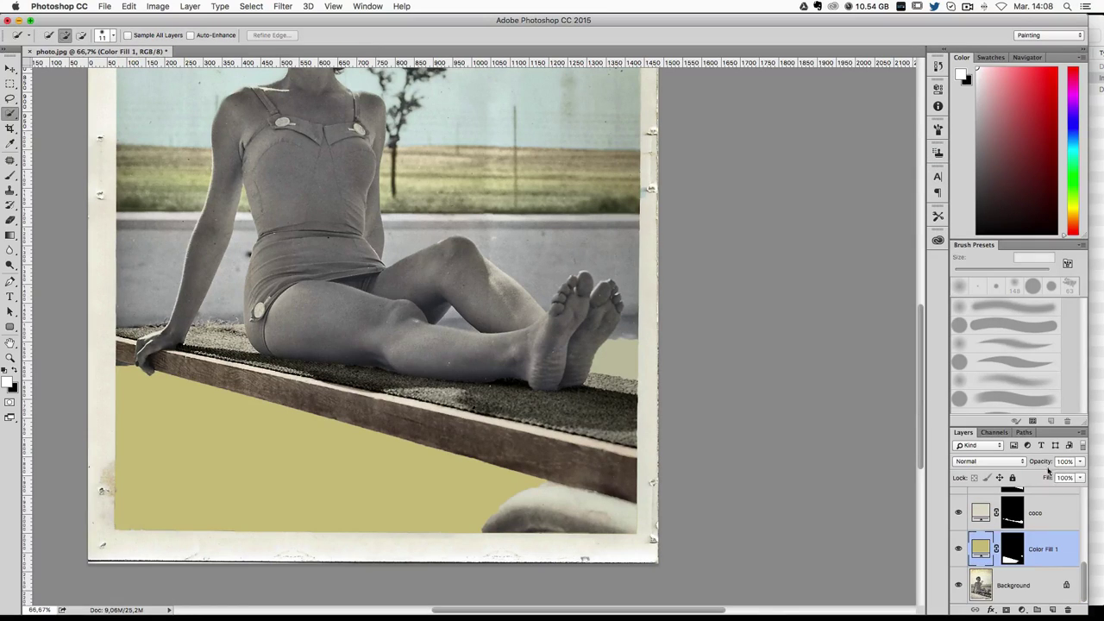
click(1015, 463)
click(979, 583)
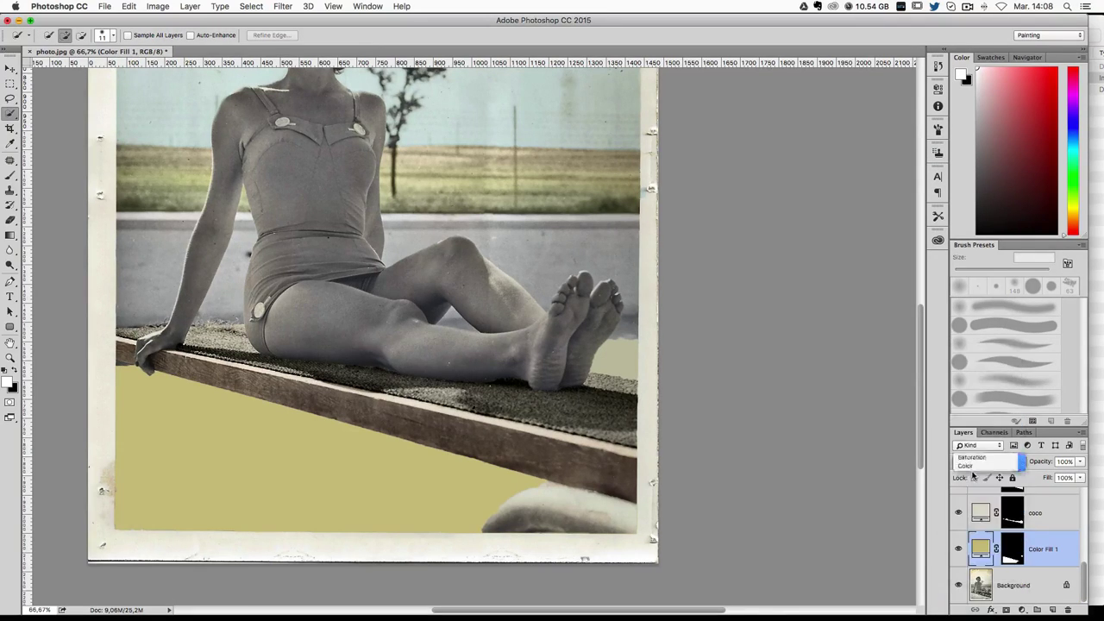
Step: Lower the tan fill's opacity to 15%
click(1080, 464)
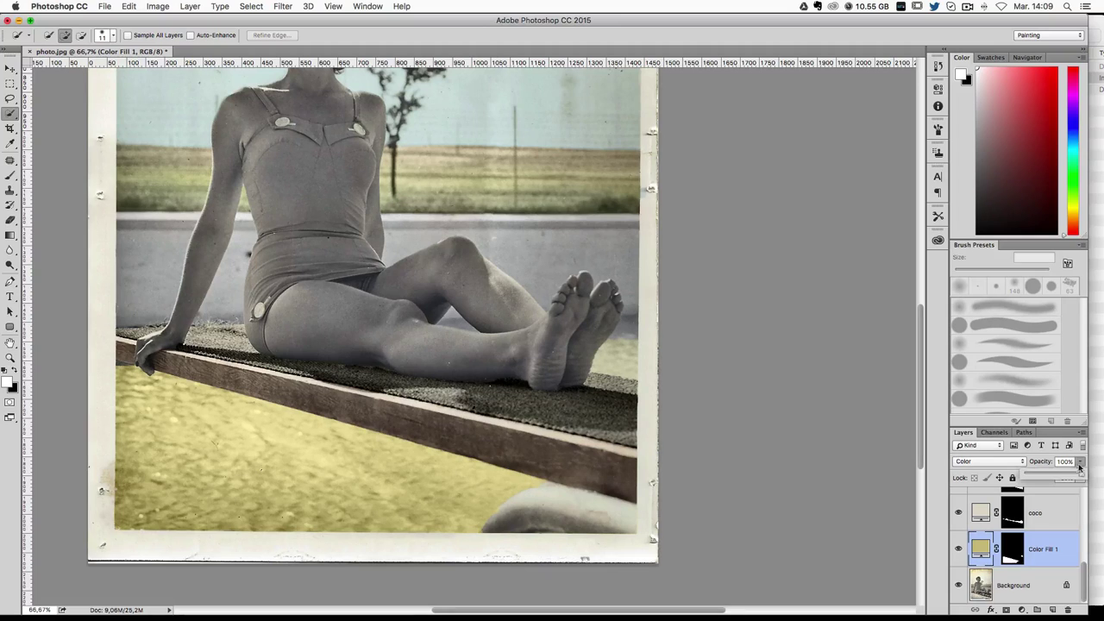
click(1033, 464)
text(25)
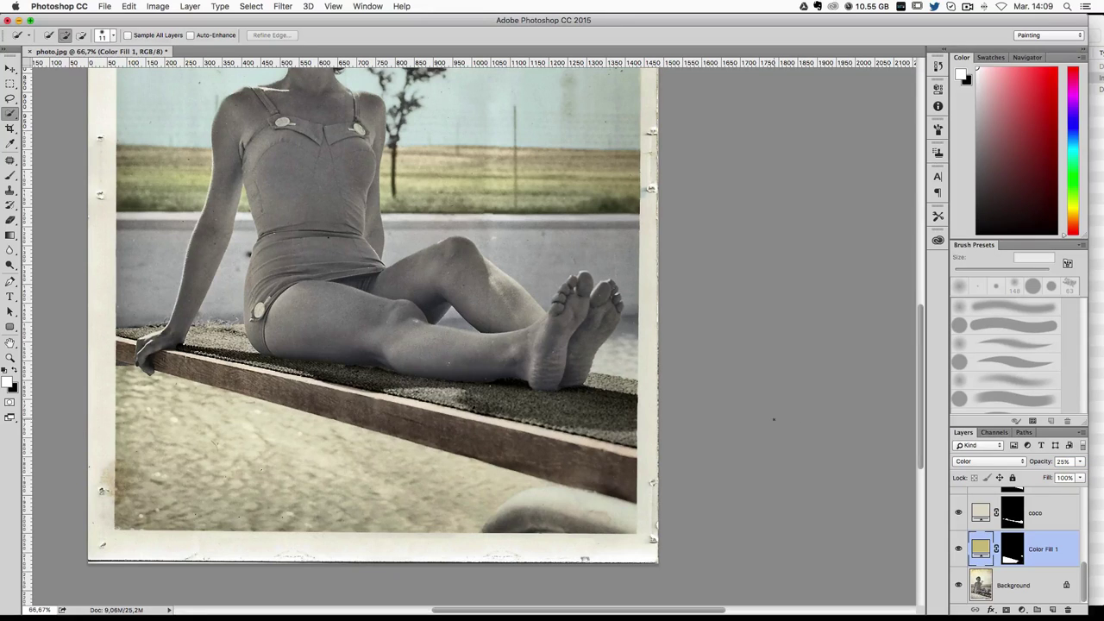
key(super+minus)
key(super+minus)
key(super+plus)
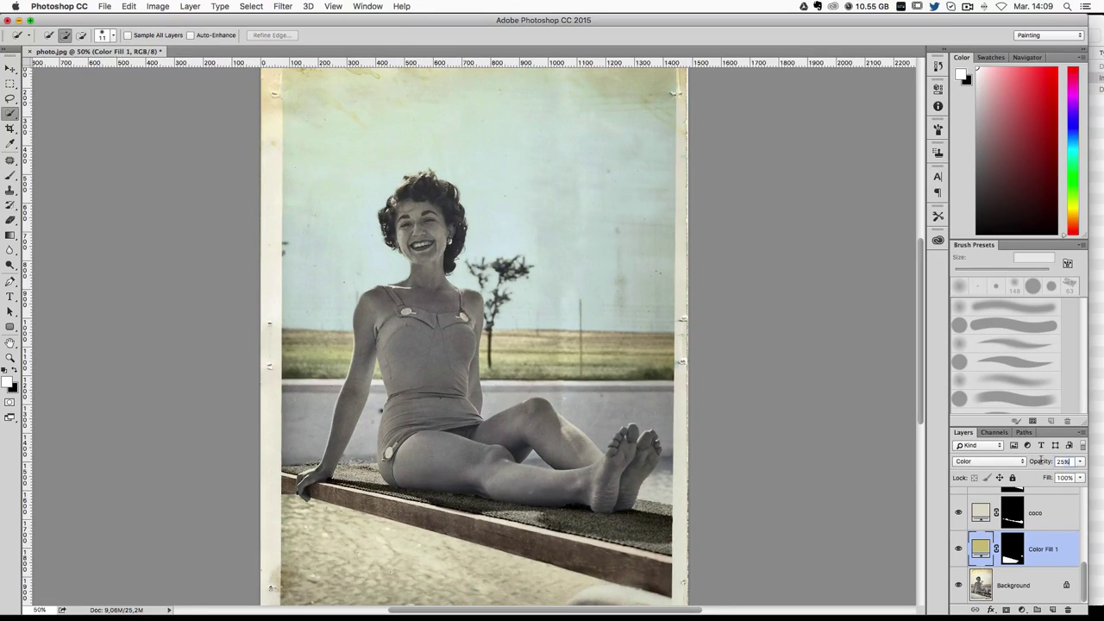
key(BackSpace)
key(BackSpace)
text(15)
key(Return)
drag(580, 482, 509, 476)
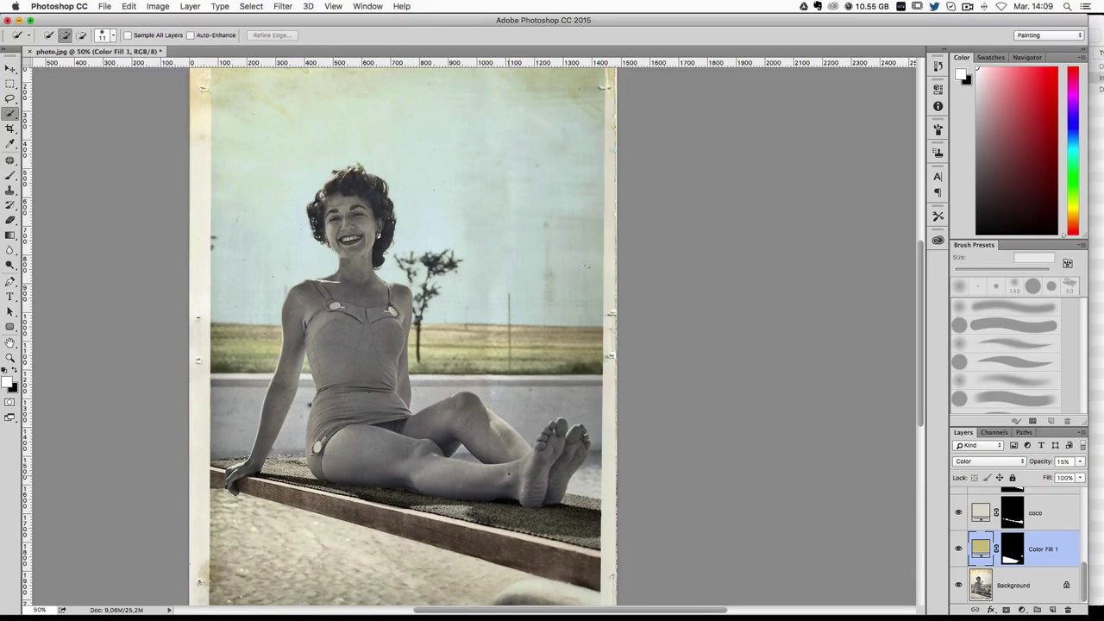
scroll(672, 369, up, 2)
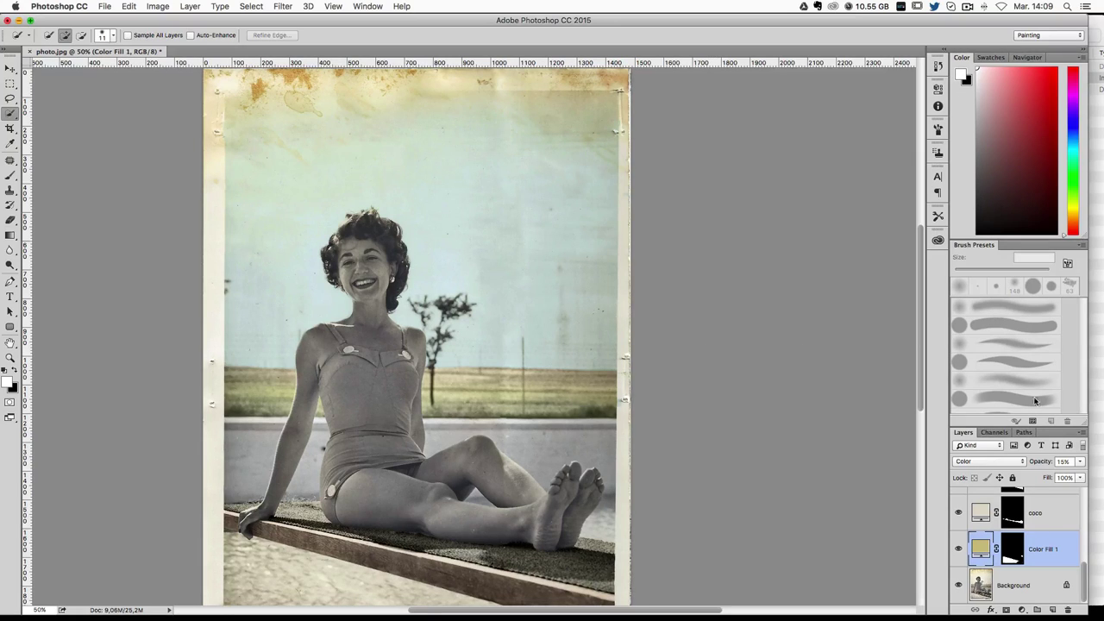
Step: Rename the tan fill layer 'bac' and zoom the photo to 66.7%
double_click(1041, 550)
text(bac)
key(Return)
key(super+plus)
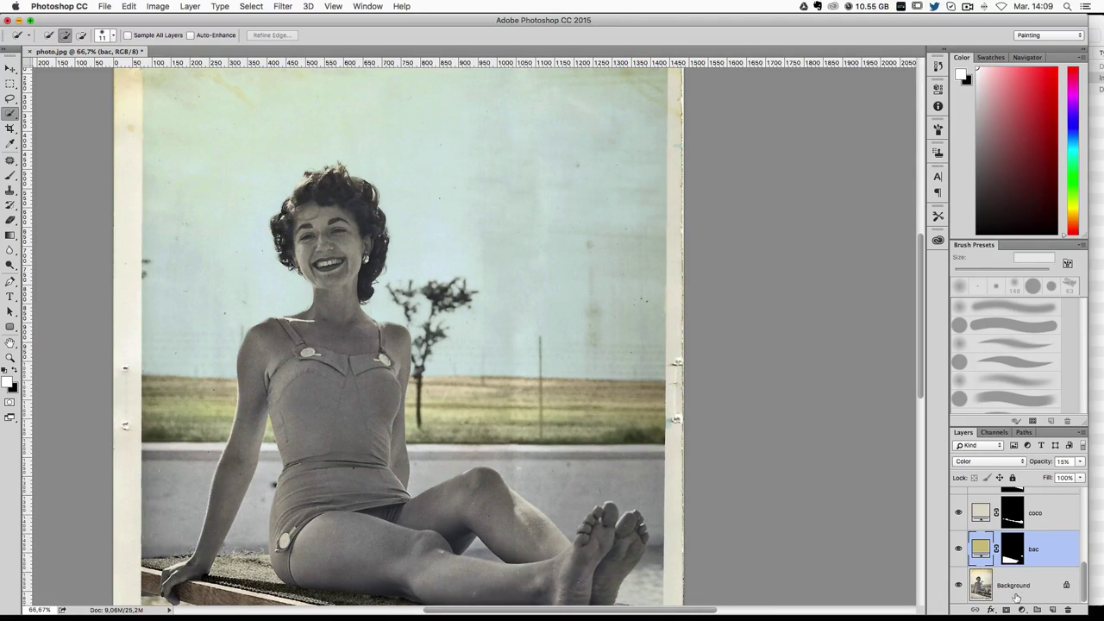
Step: On the Background layer, select the woman's hair and subtract her face and ear
click(1018, 586)
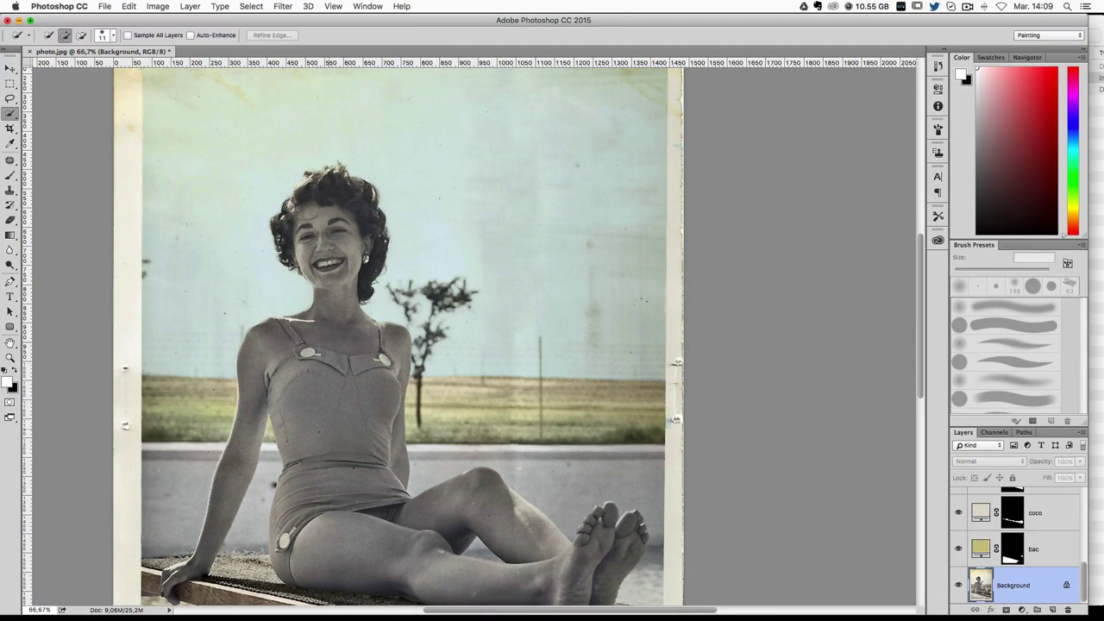
drag(418, 373, 433, 330)
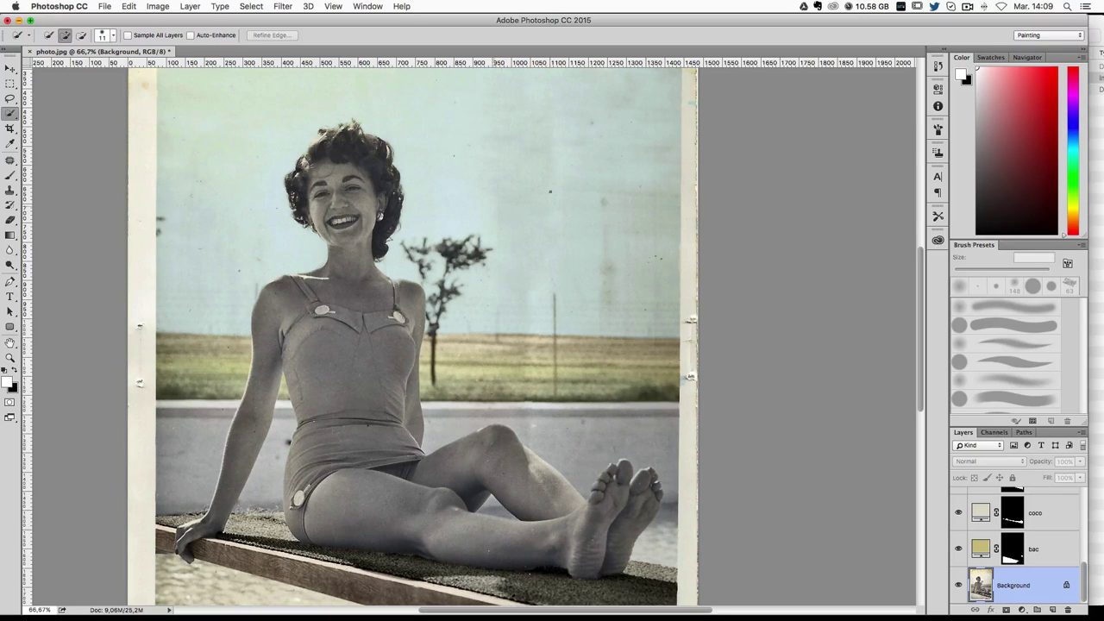
key(ctrl+plus)
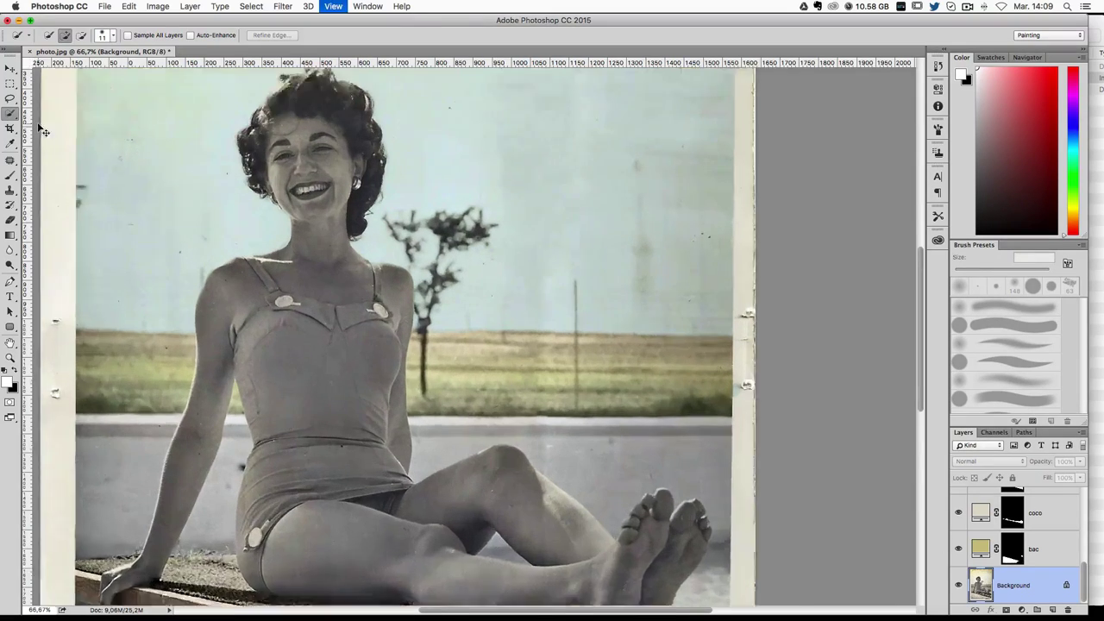
scroll(147, 210, up, 3)
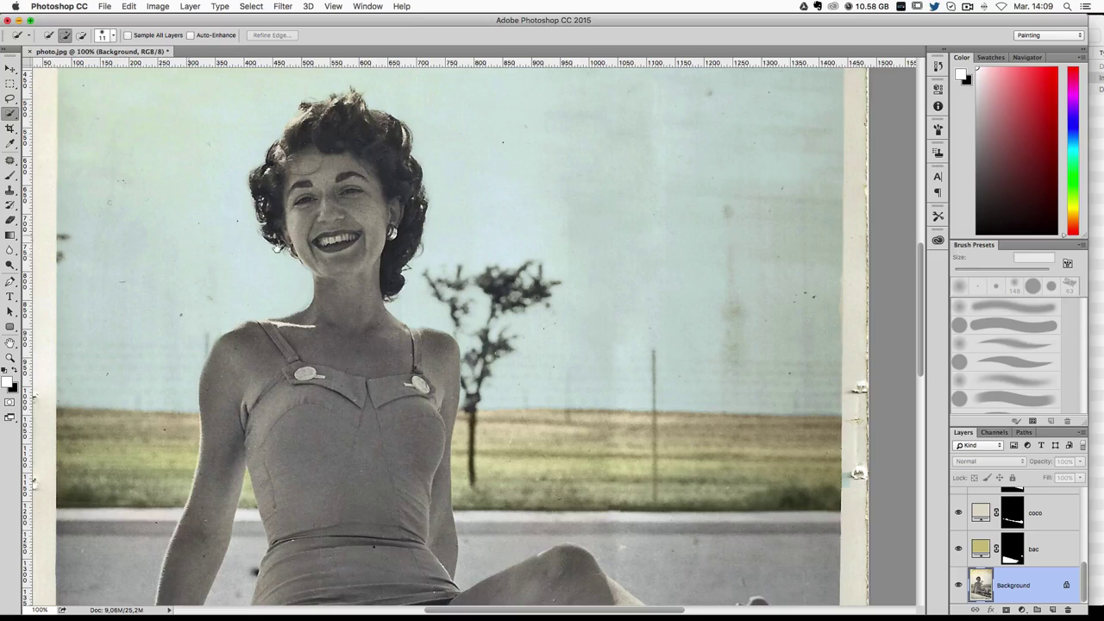
scroll(161, 234, up, 4)
drag(308, 314, 398, 222)
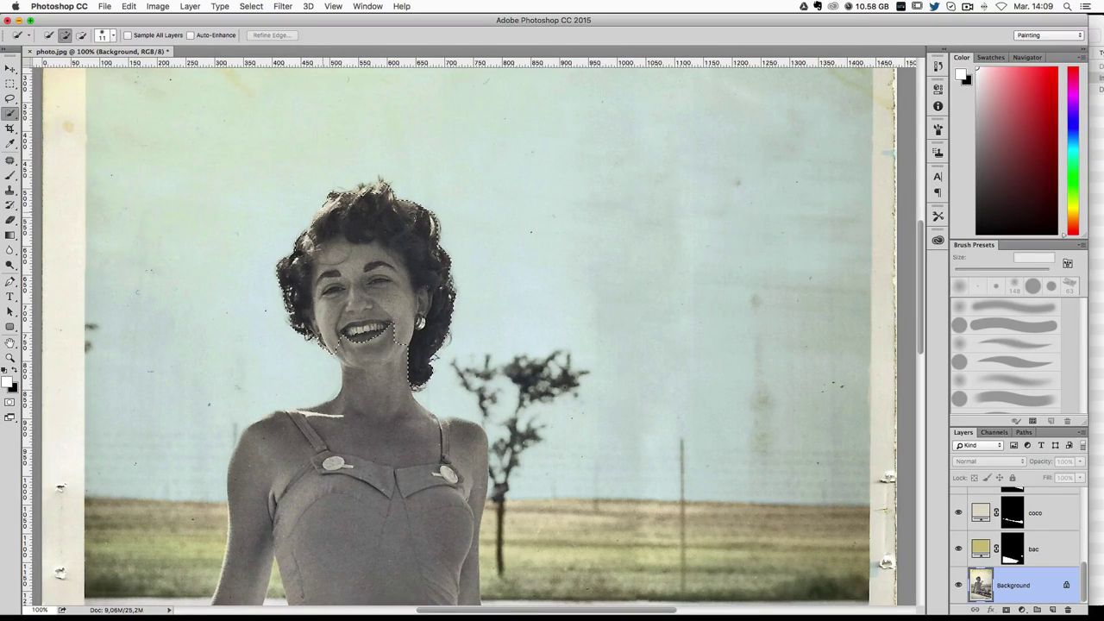
drag(319, 218, 404, 220)
drag(333, 207, 348, 320)
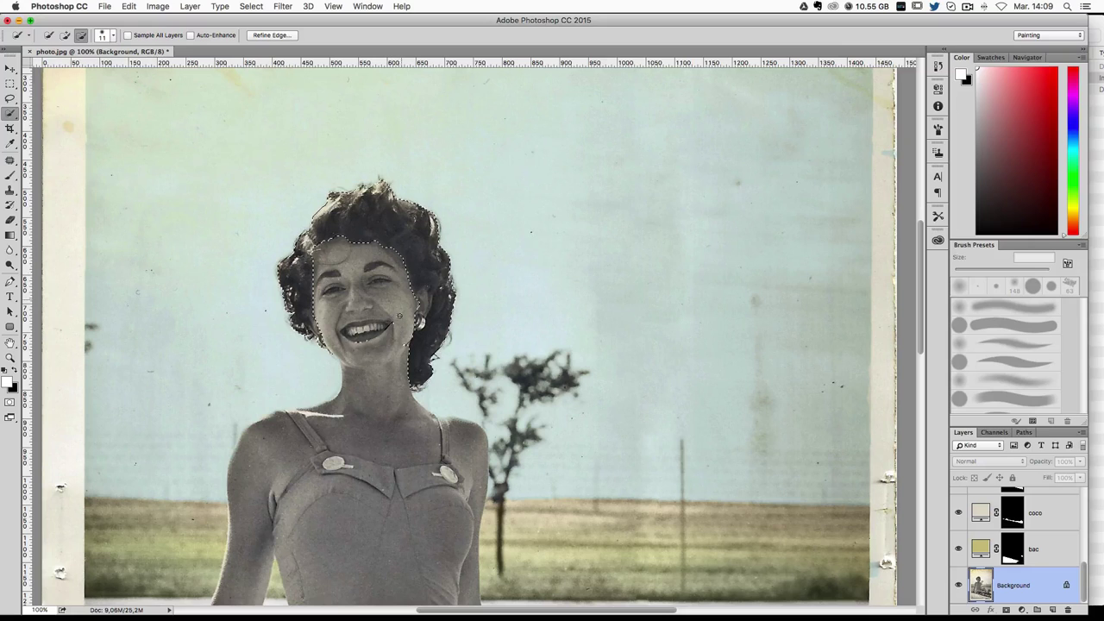
drag(418, 280, 414, 346)
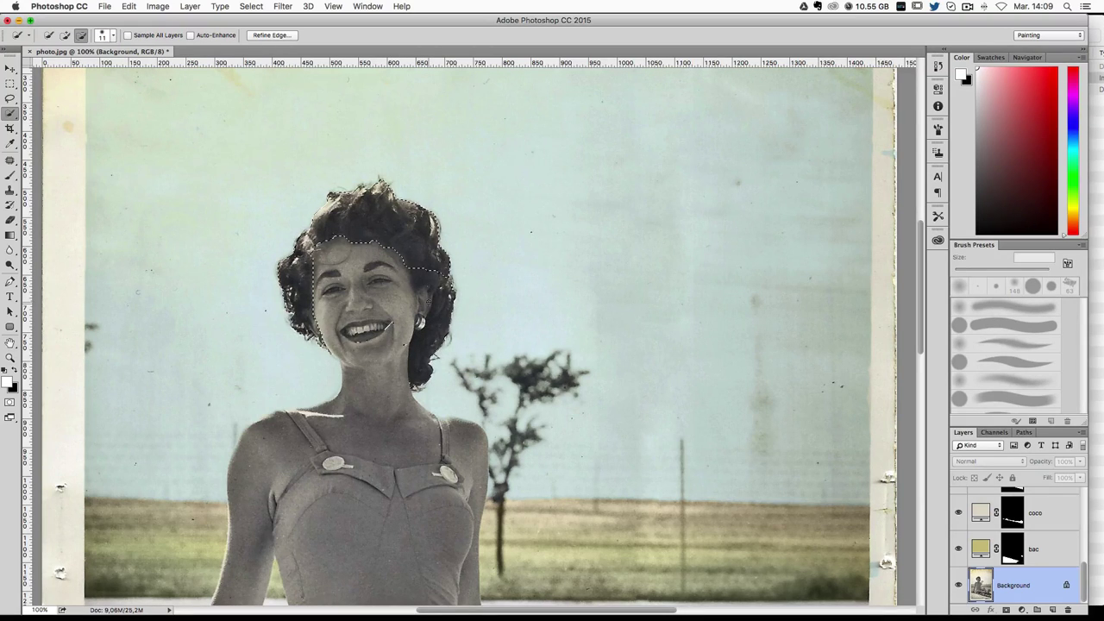
mouse_move(423, 259)
mouse_down()
mouse_move(439, 266)
mouse_move(417, 285)
mouse_up()
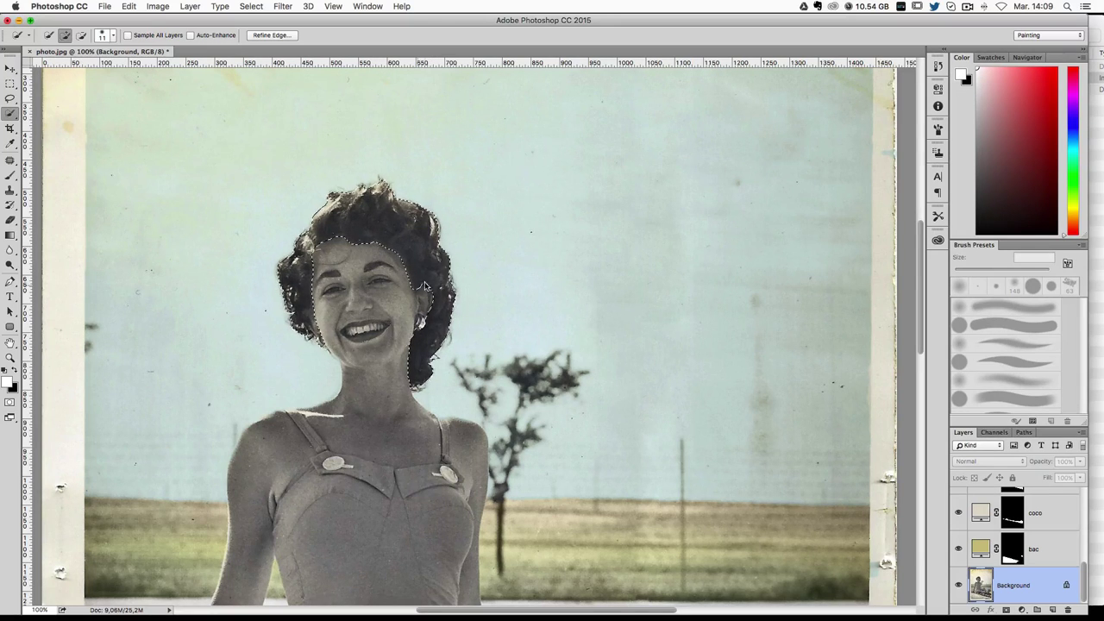
Step: At 200% zoom, trim the hair selection along the left cheek and exclude the earring
key(super+plus)
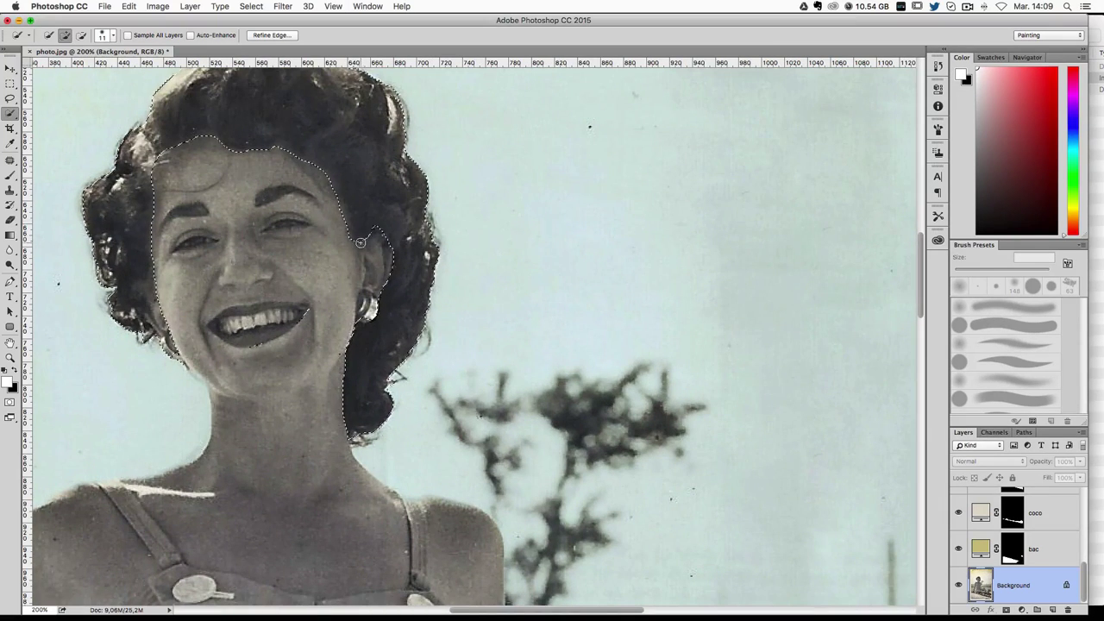
drag(307, 224, 329, 228)
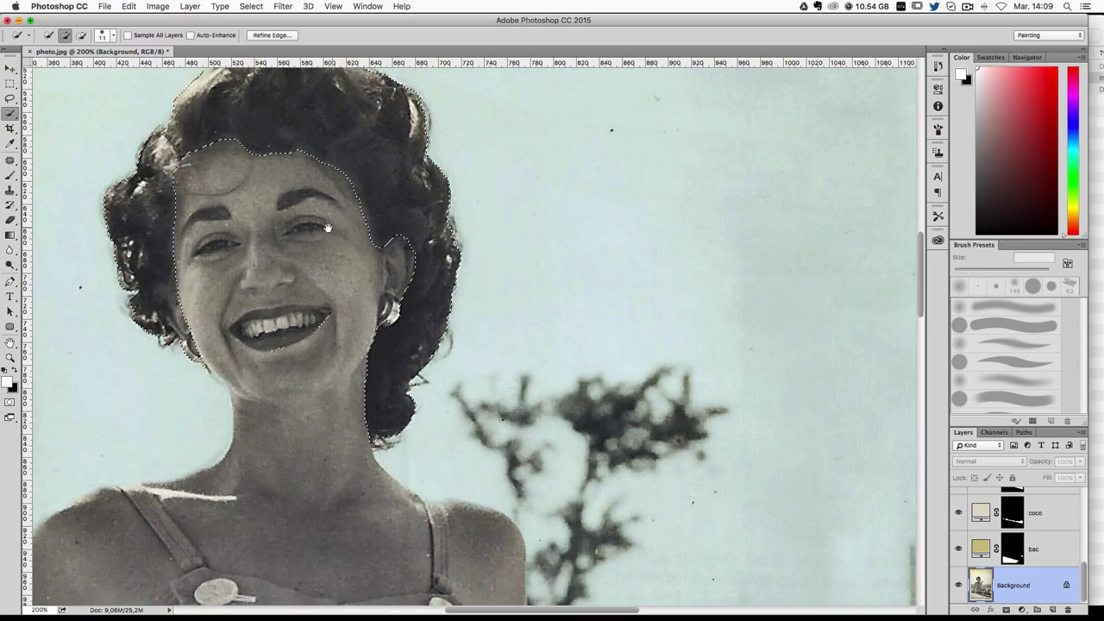
alt+click(188, 321)
drag(187, 322, 177, 308)
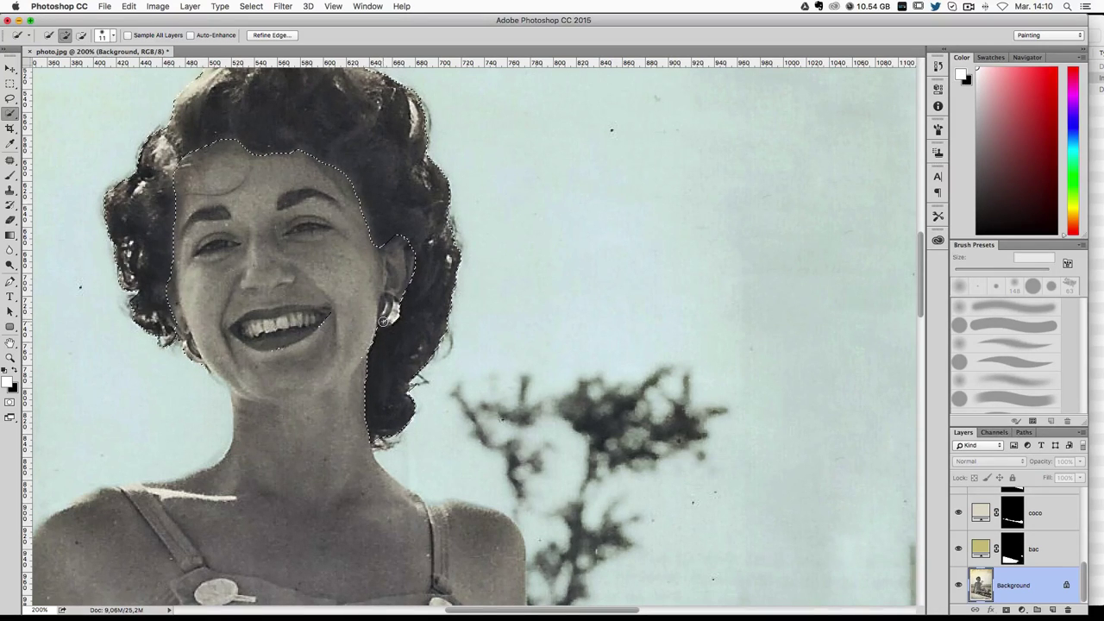
key(alt)
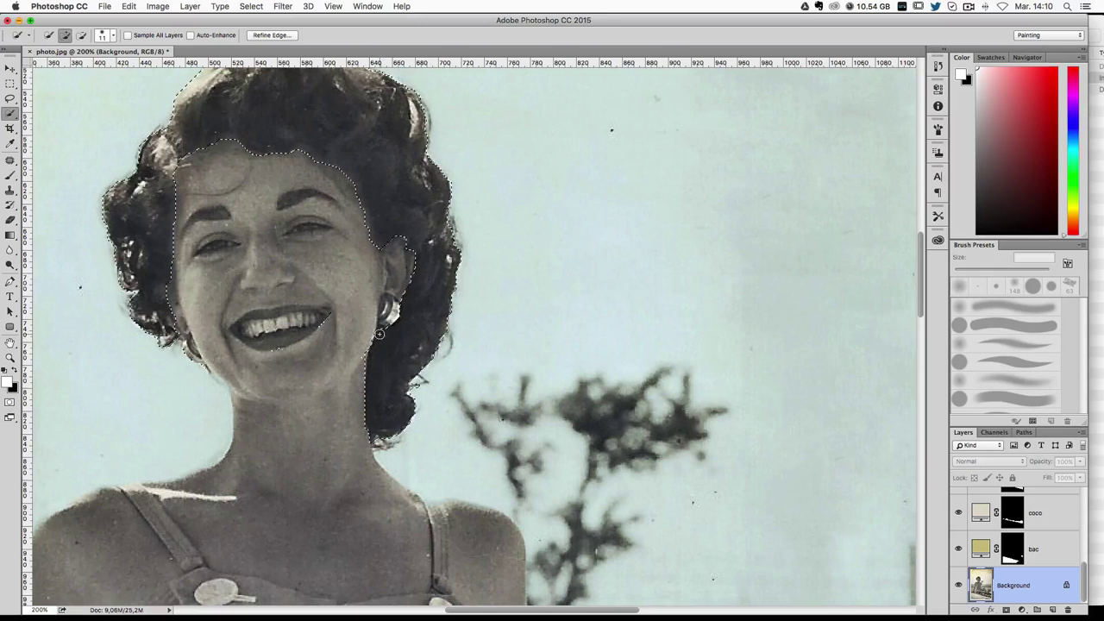
key(alt)
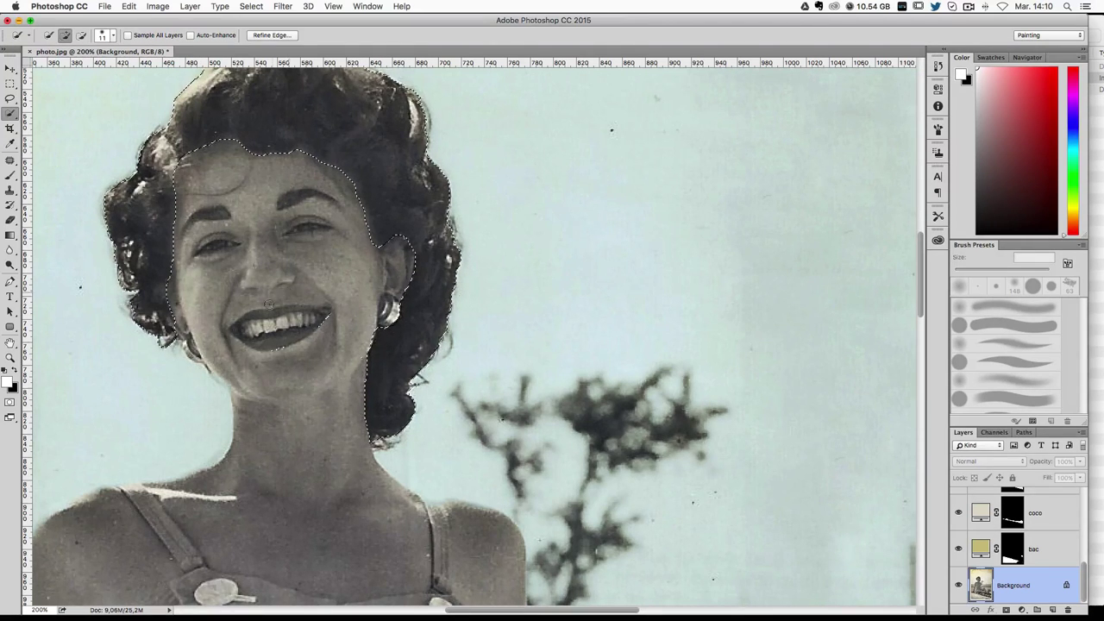
key(alt)
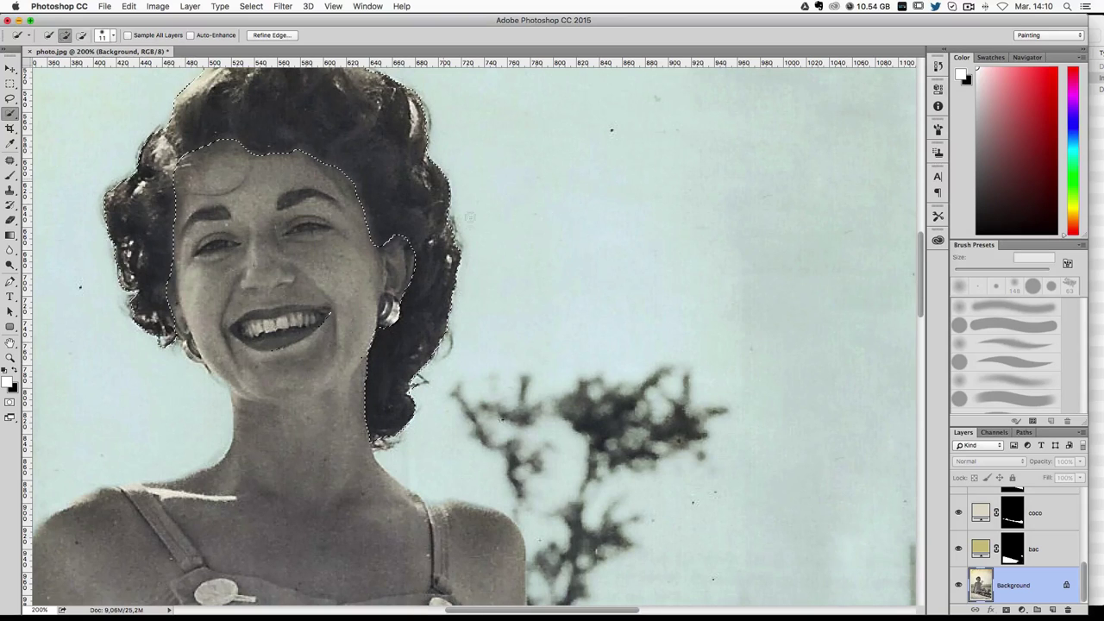
key(alt)
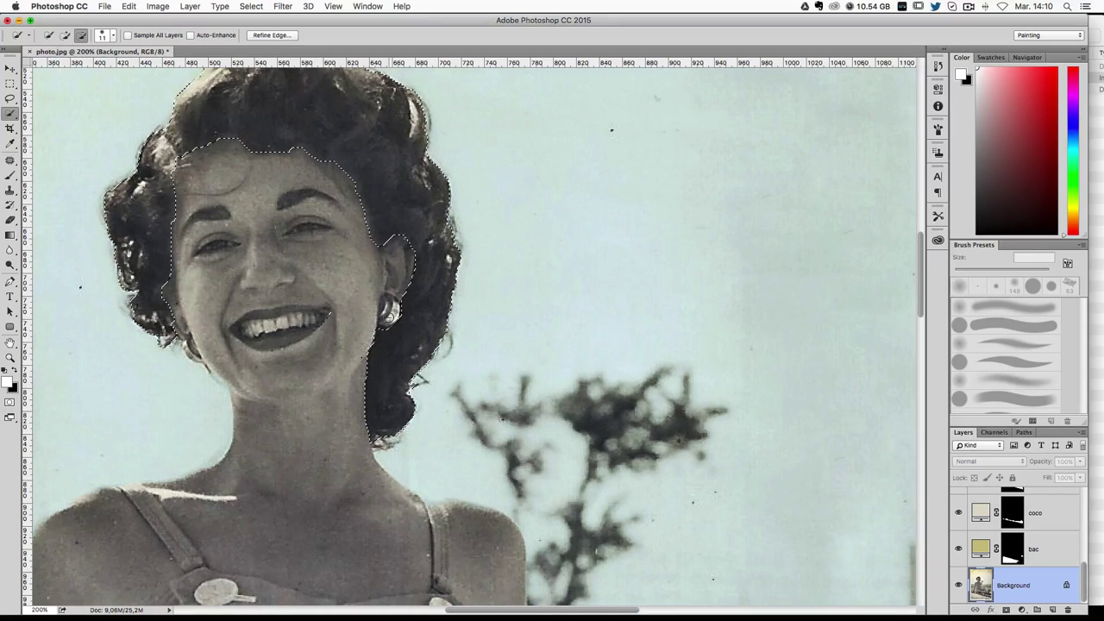
alt+click(390, 317)
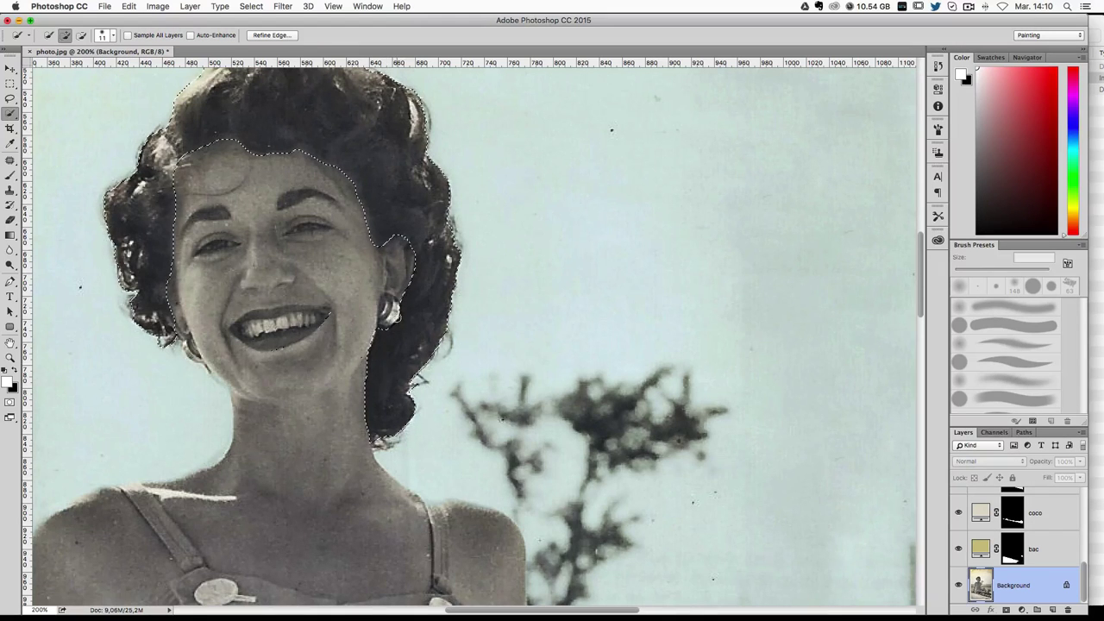
scroll(423, 229, up, 2)
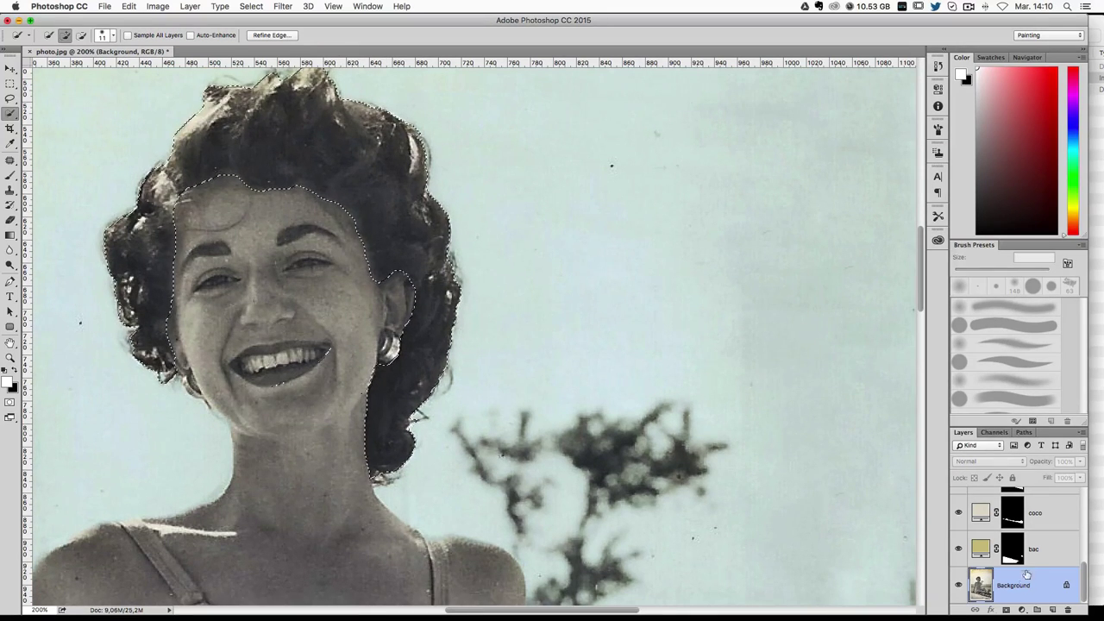
Step: Add a dark brown (#6c320e) Solid Color fill over the hair, blended in Color mode
click(1022, 610)
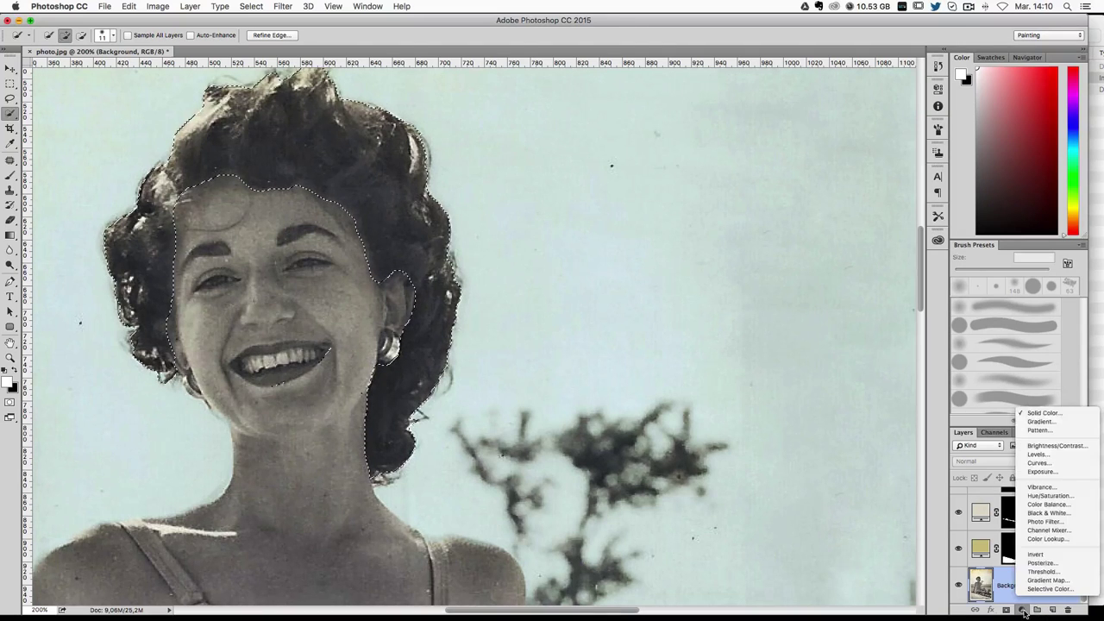
click(1047, 414)
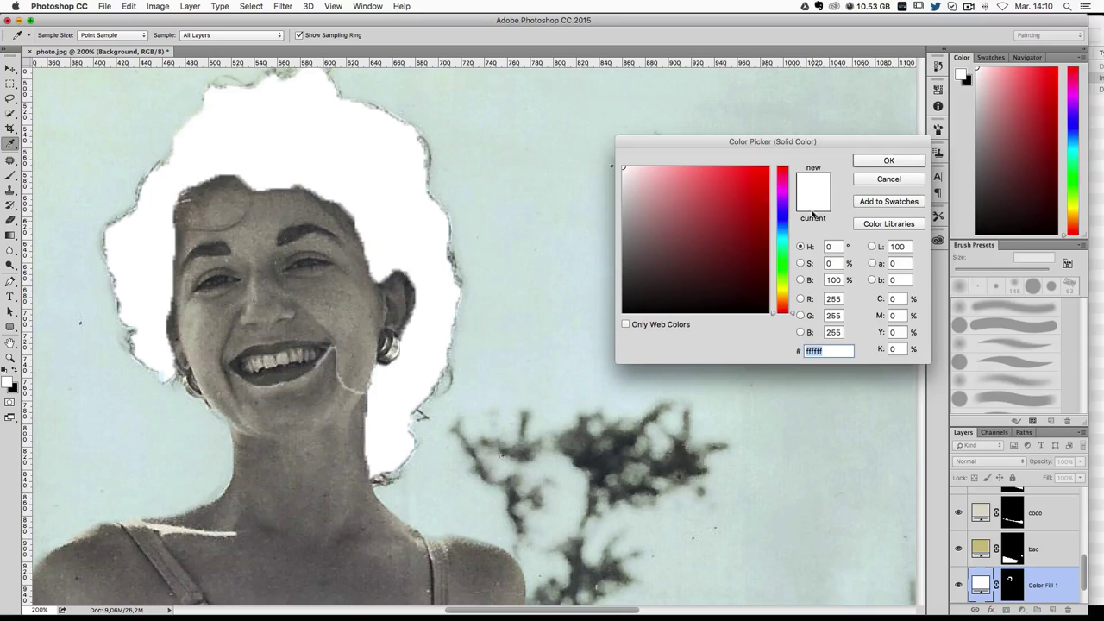
click(786, 306)
click(751, 253)
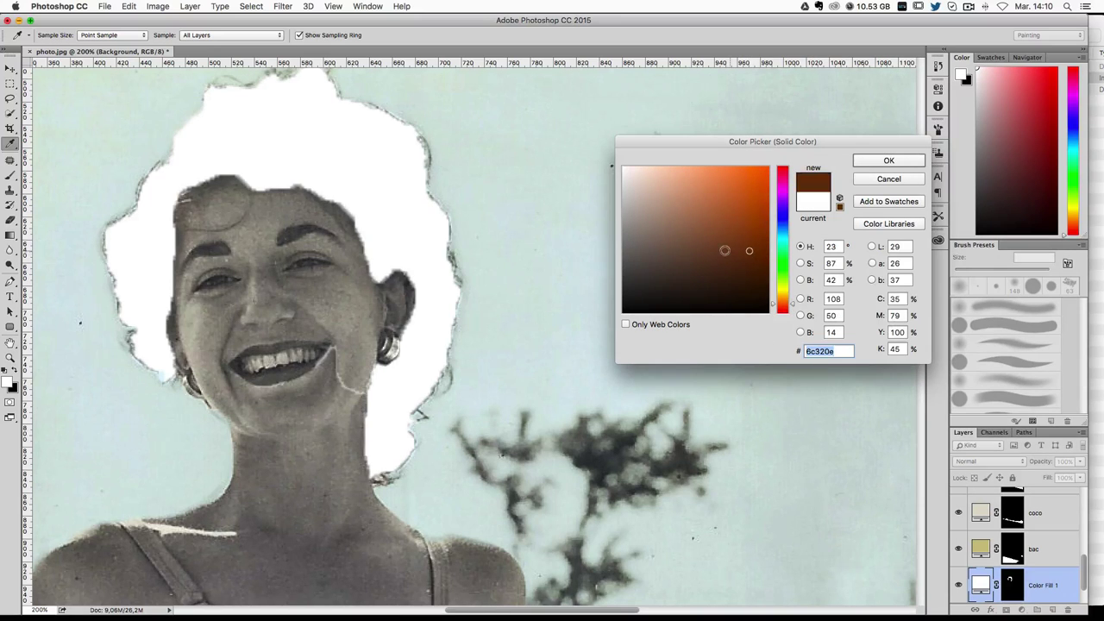
click(888, 162)
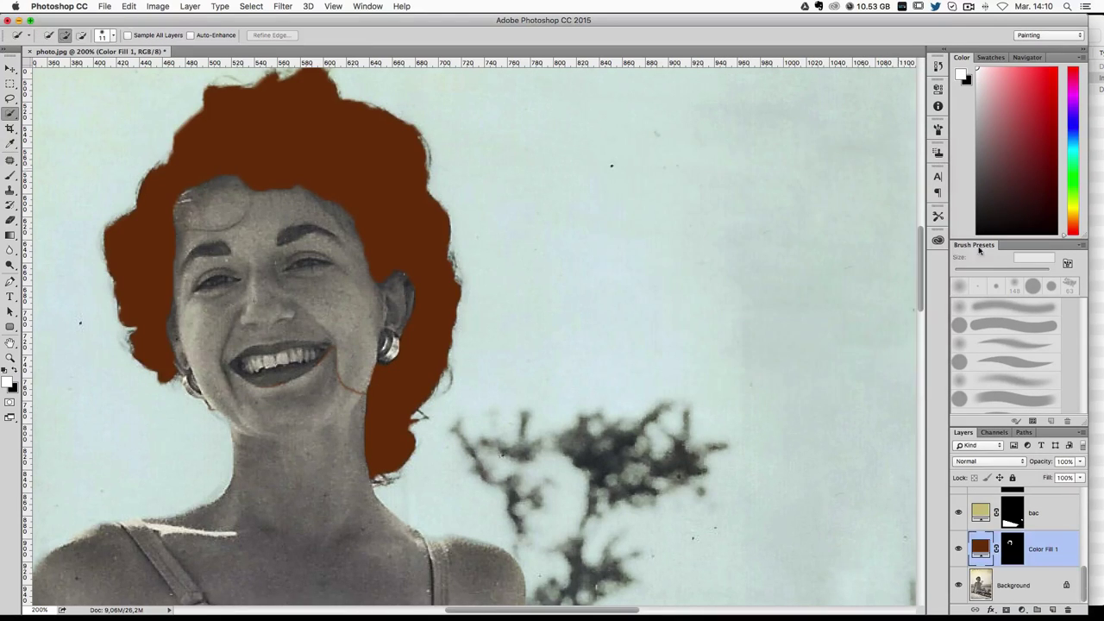
click(987, 465)
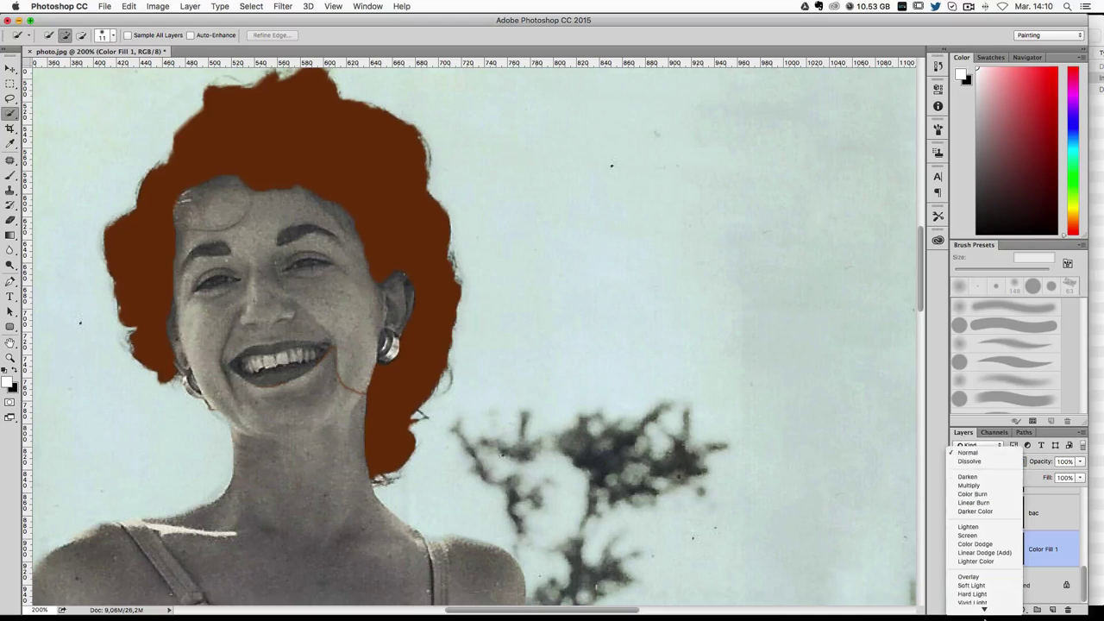
click(989, 600)
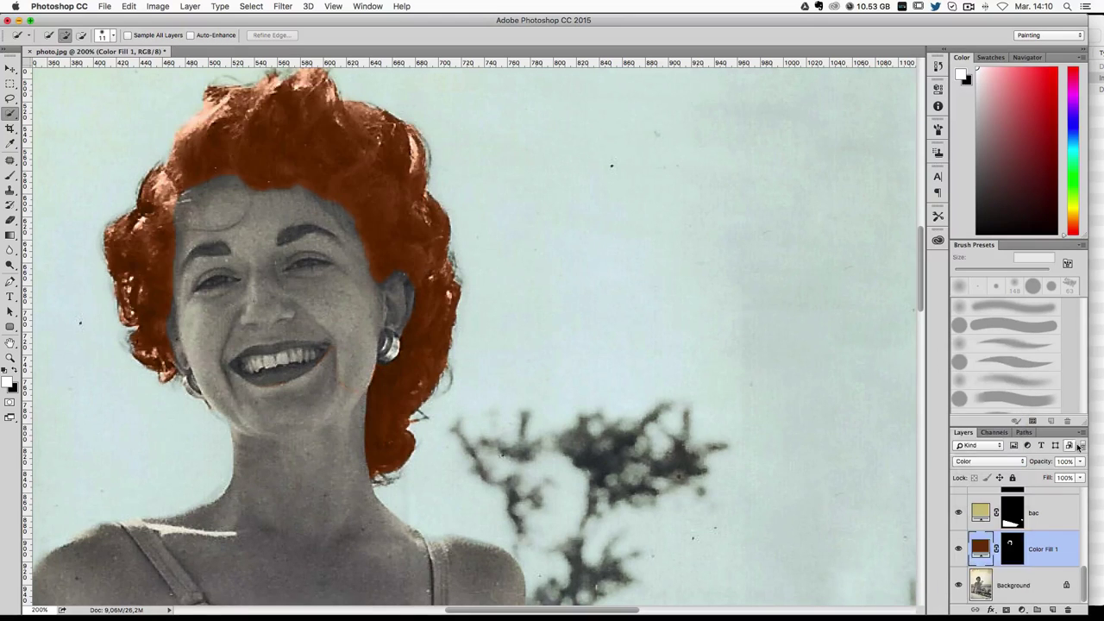
Step: Lower the hair fill's opacity to 10%
click(1080, 462)
drag(1039, 478, 1035, 479)
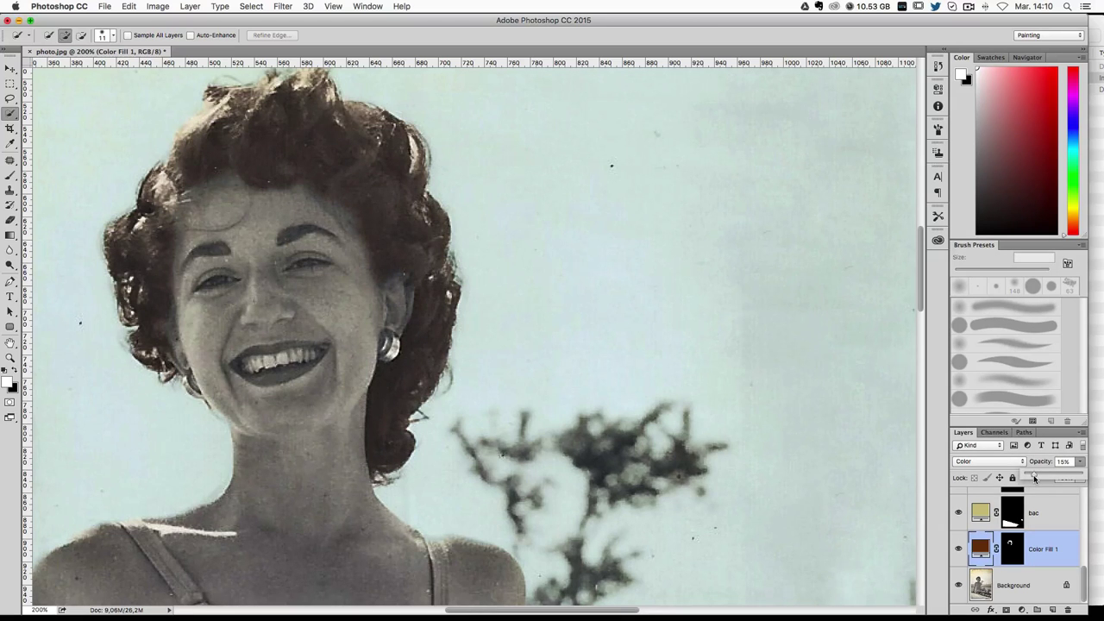
click(1068, 462)
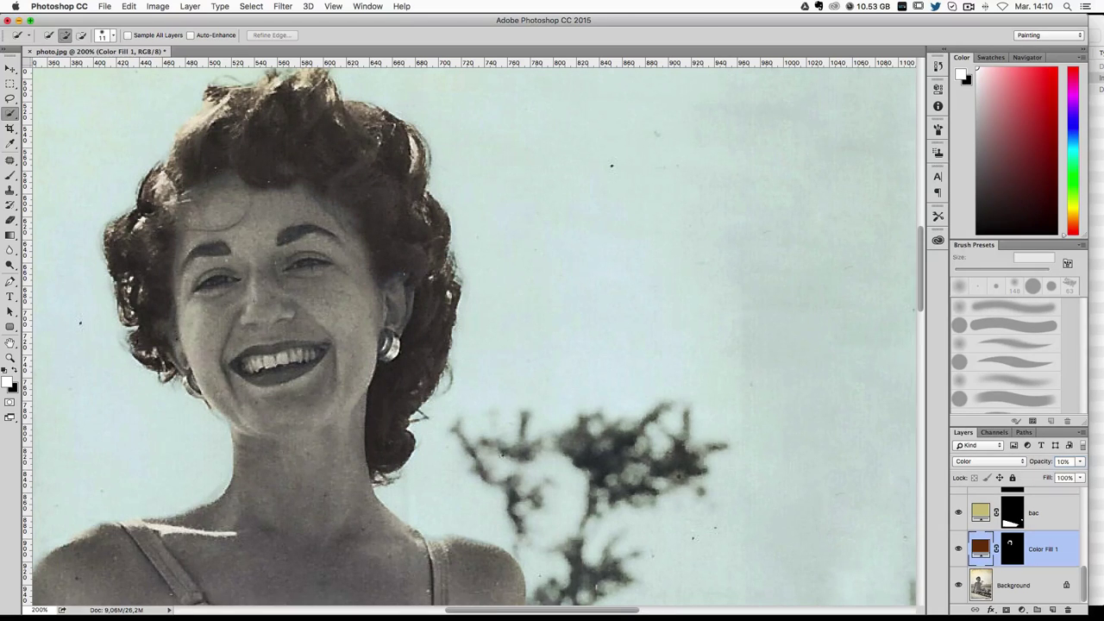
key(super+minus)
key(super+minus)
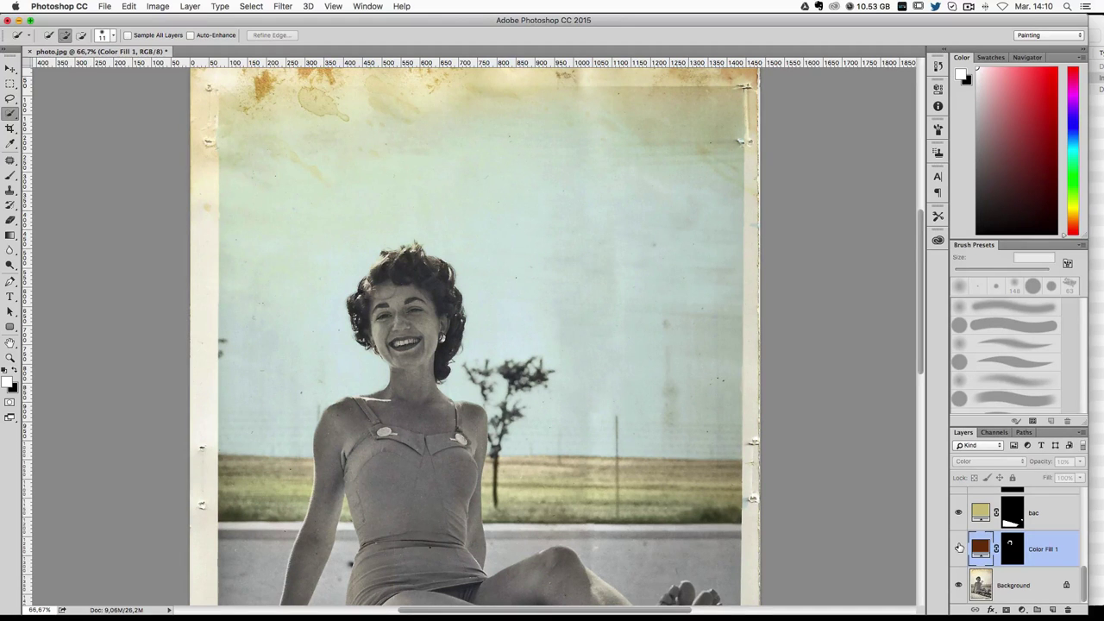
key(super+h)
key(super+plus)
key(super+plus)
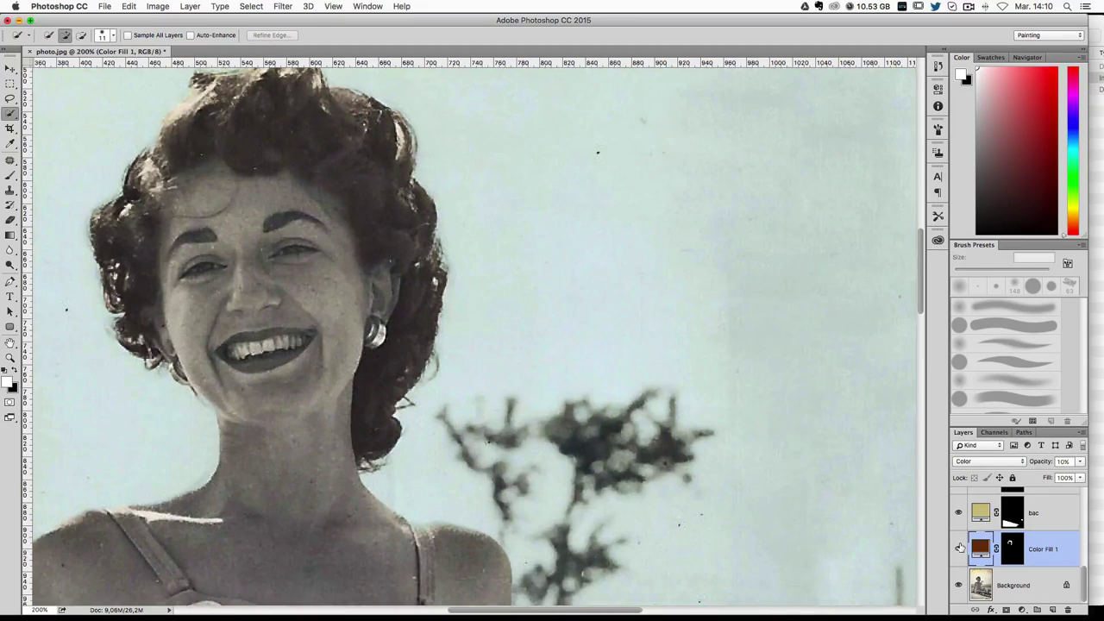
mouse_move(460, 283)
mouse_down()
mouse_move(514, 289)
mouse_move(530, 256)
mouse_up()
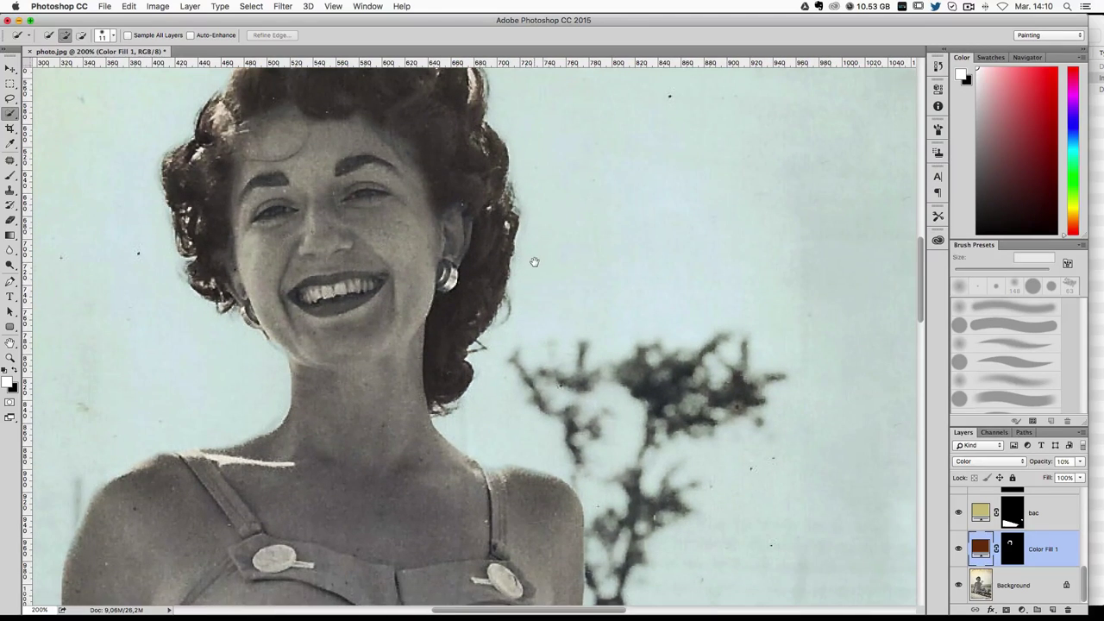
Step: Rename the brown hair fill layer 'cheveux'
double_click(1045, 550)
text(eveux)
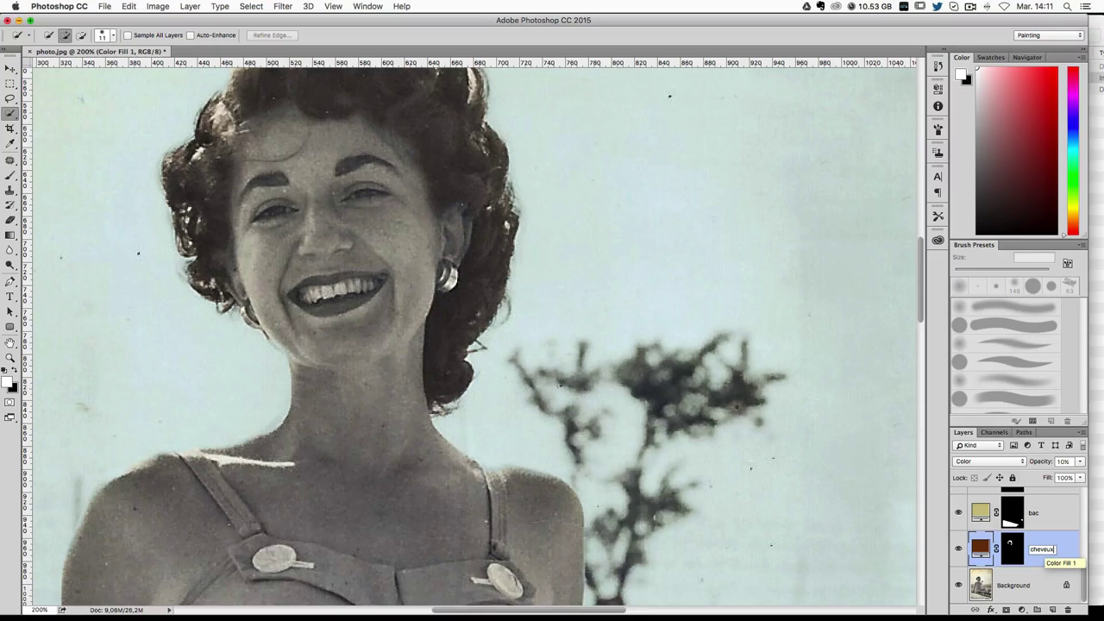
key(Return)
click(1021, 592)
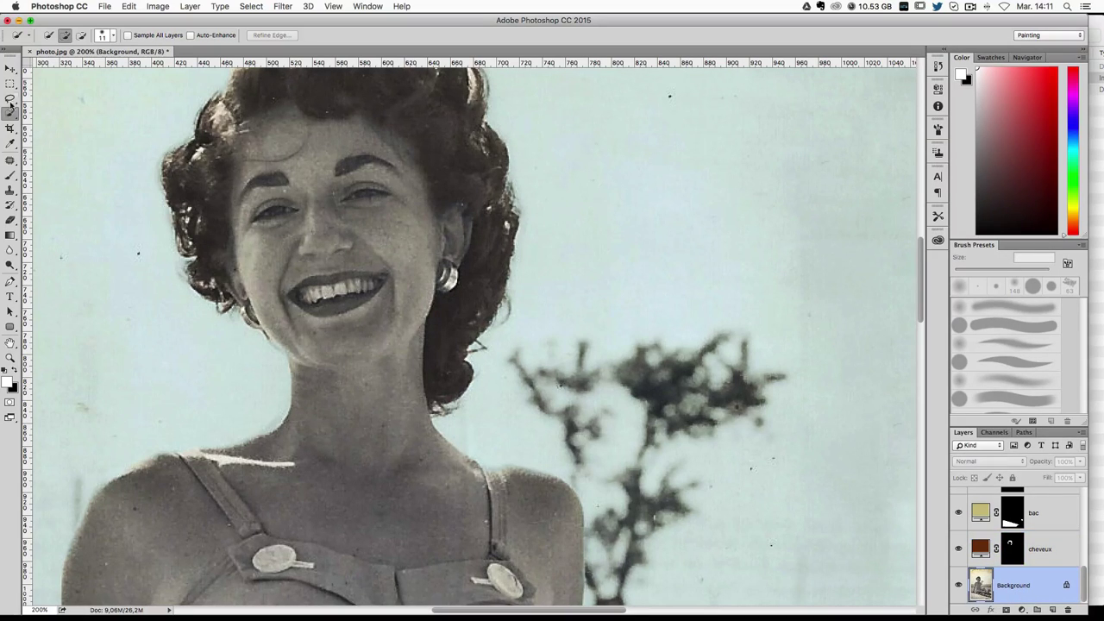
Step: Select the forehead, face and neck down to the collarbone, removing the left eye
drag(276, 154, 279, 143)
drag(350, 147, 409, 164)
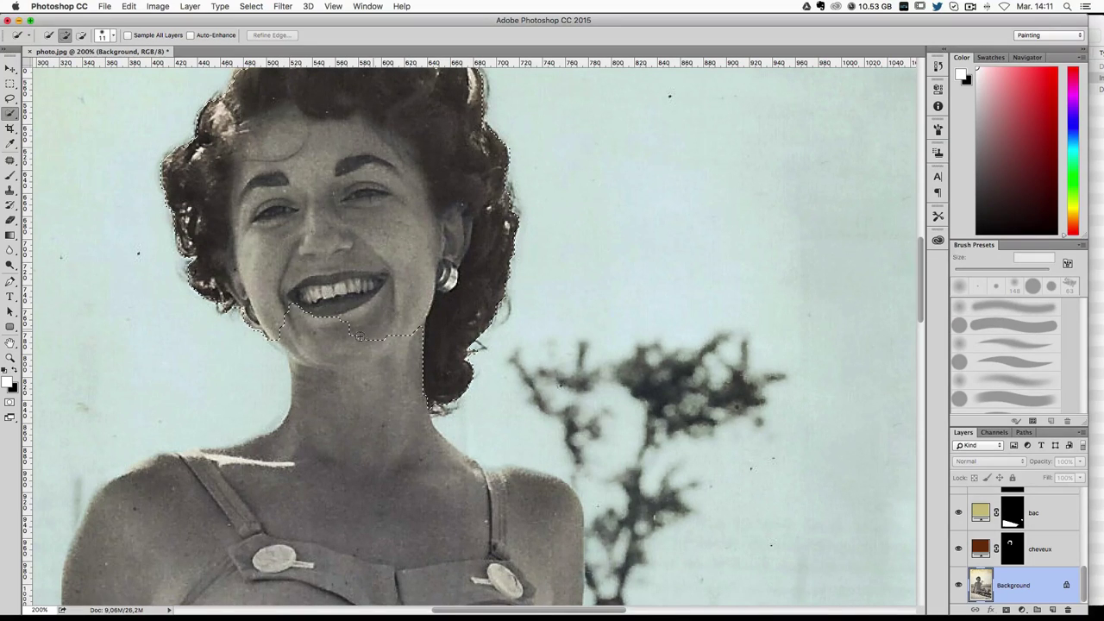
drag(359, 335, 267, 427)
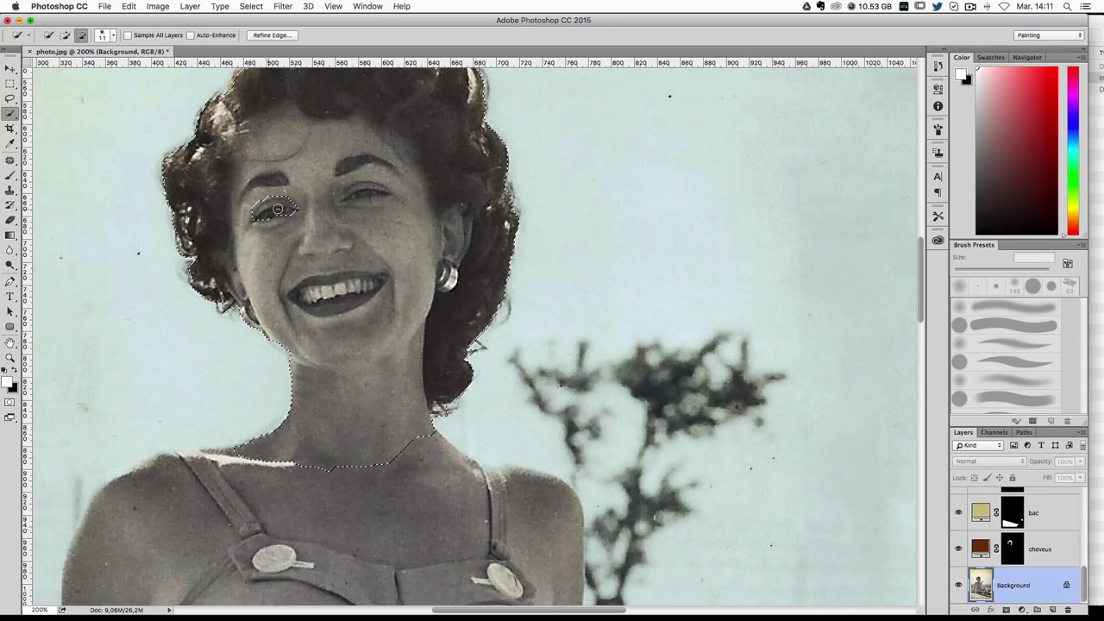
drag(278, 209, 289, 197)
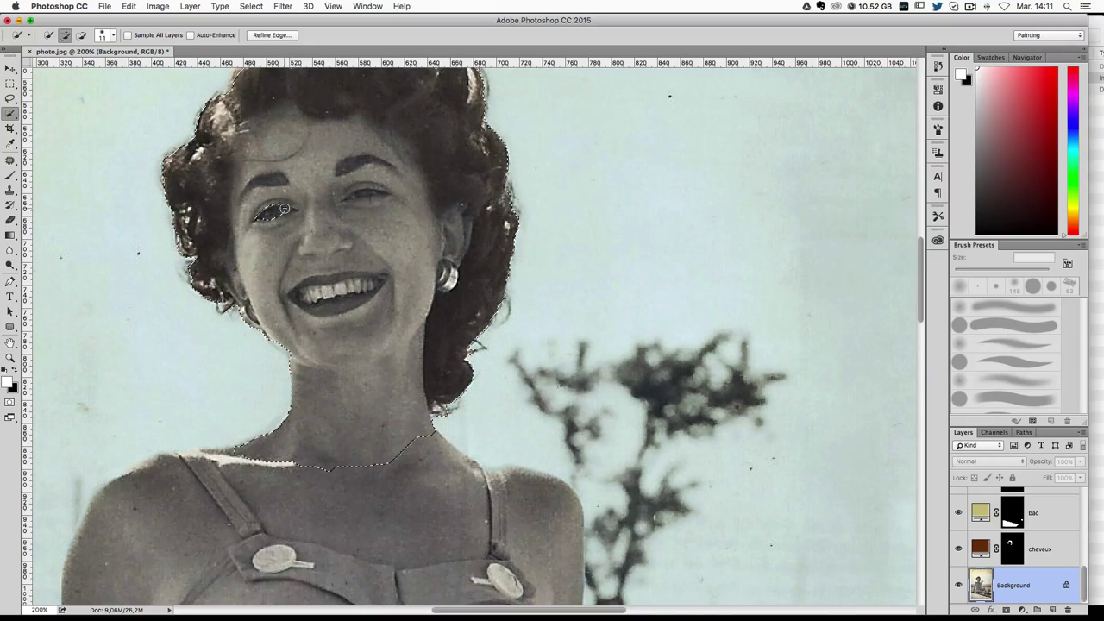
drag(284, 208, 276, 199)
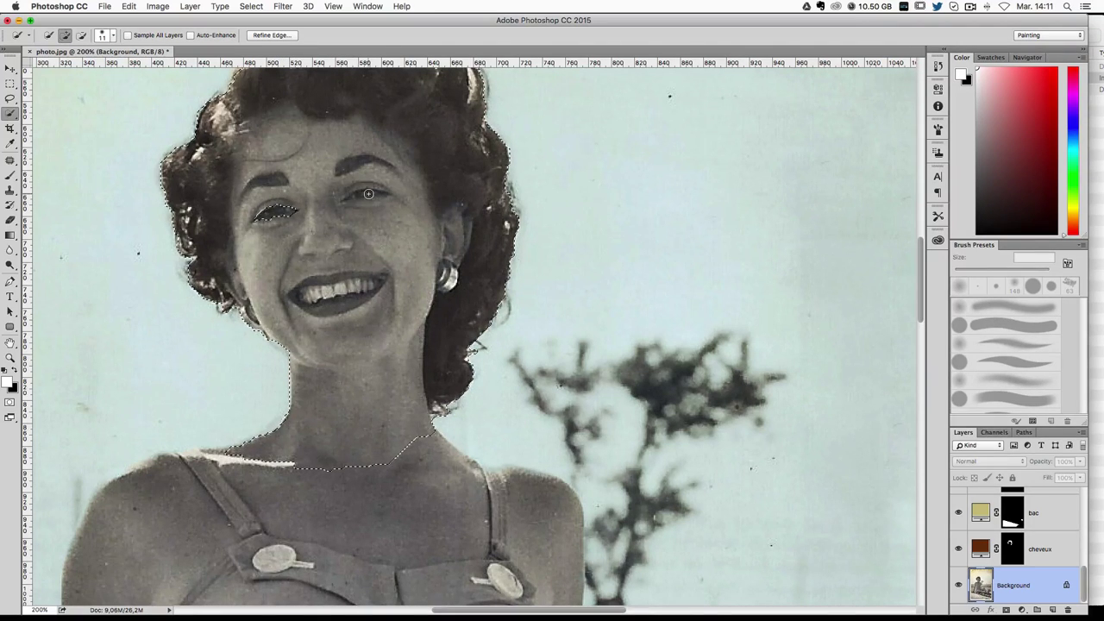
Step: With a smaller brush, exclude the right eye and both eyebrows from the selection
key(ctrl+plus)
key(ctrl+plus)
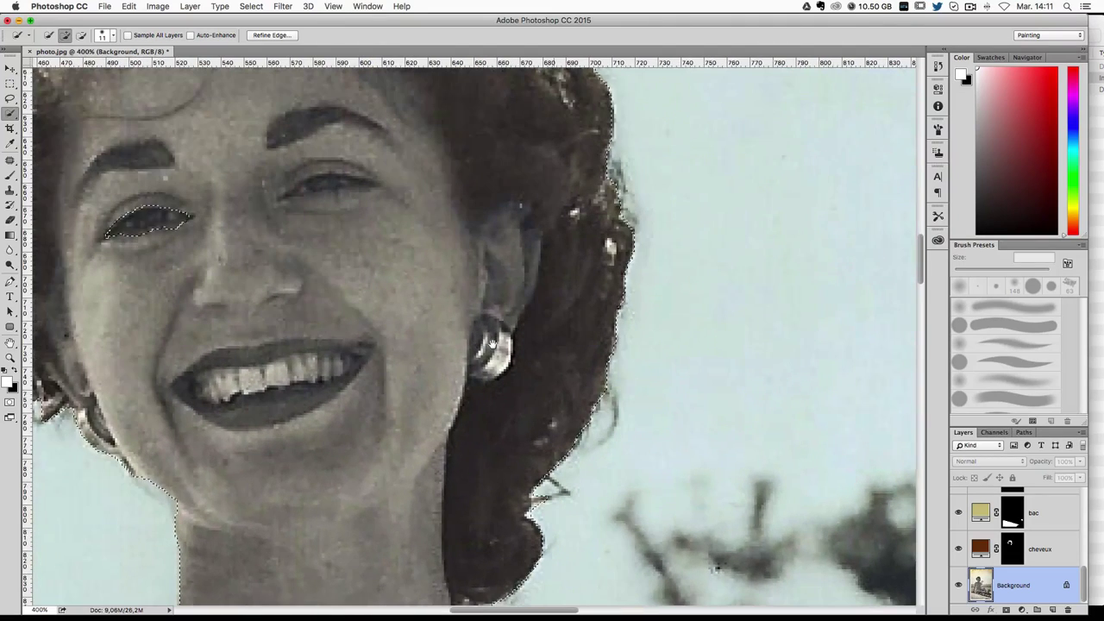
drag(338, 199, 332, 199)
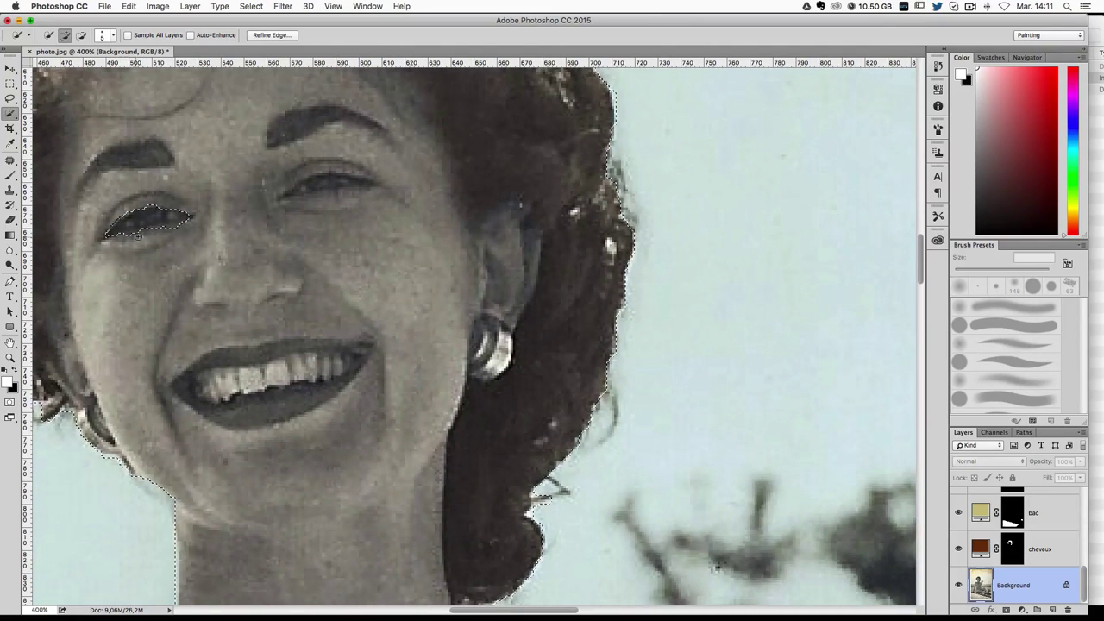
drag(294, 190, 345, 182)
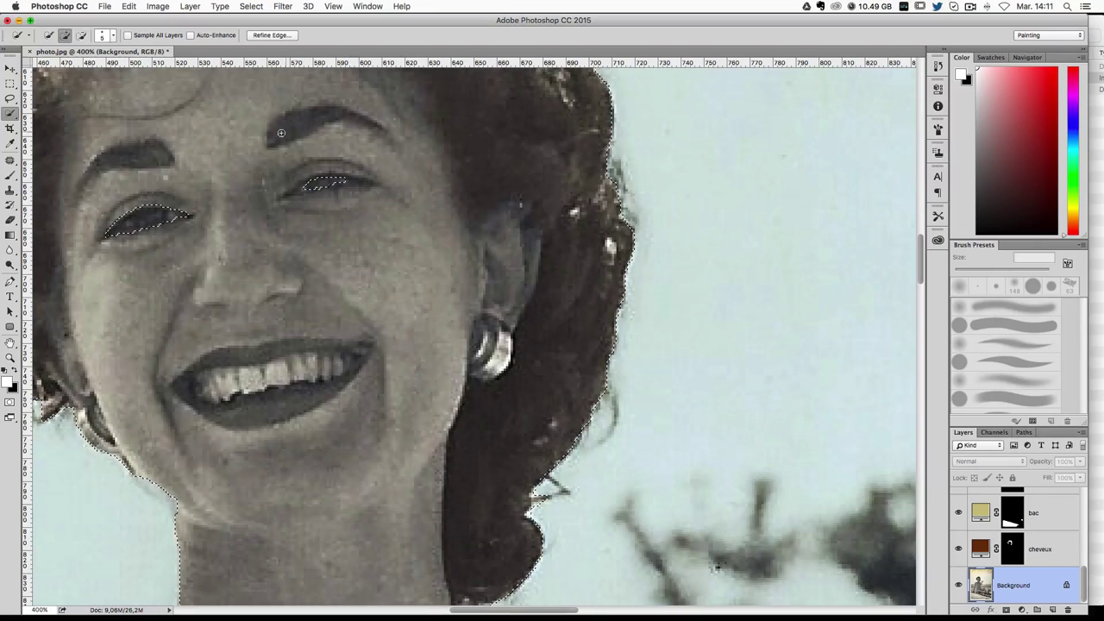
drag(341, 256, 363, 262)
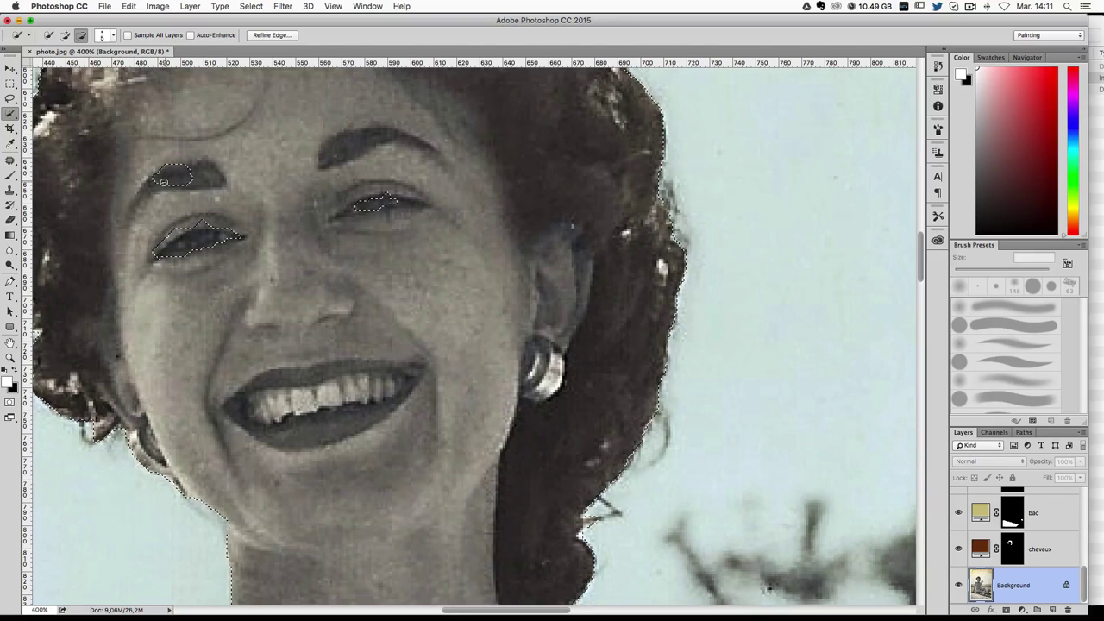
drag(184, 179, 212, 177)
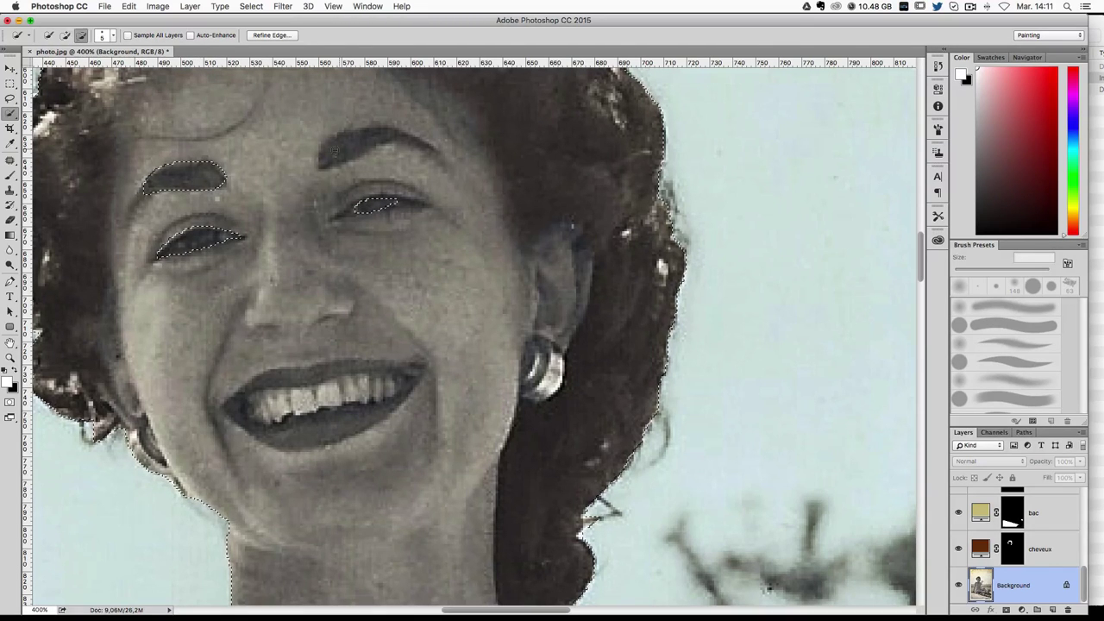
drag(341, 154, 391, 138)
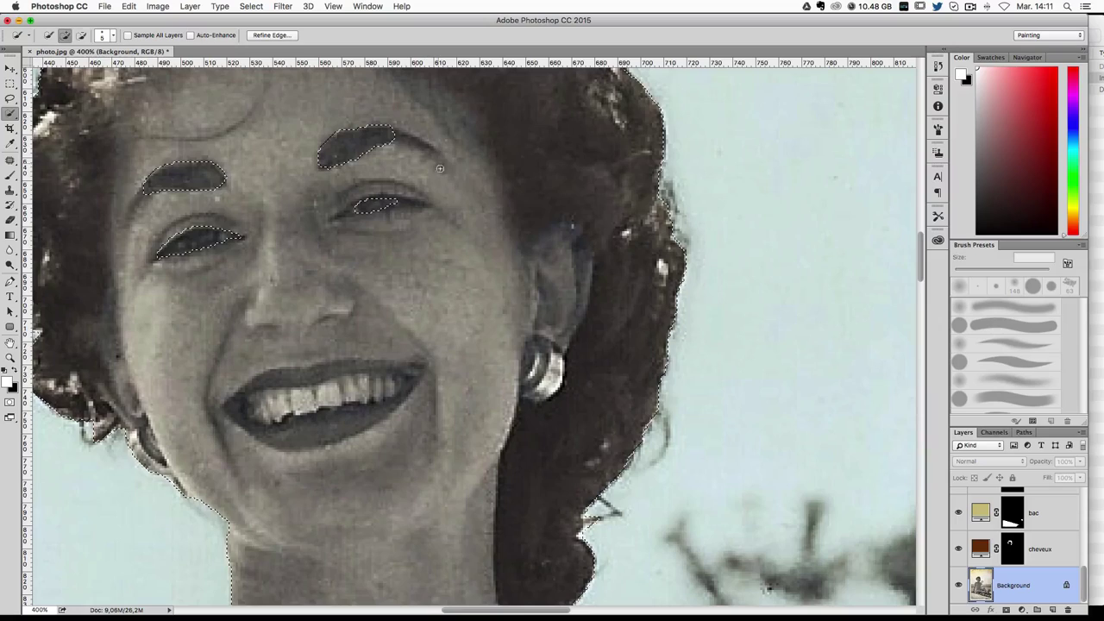
drag(369, 316, 424, 213)
key(super+minus)
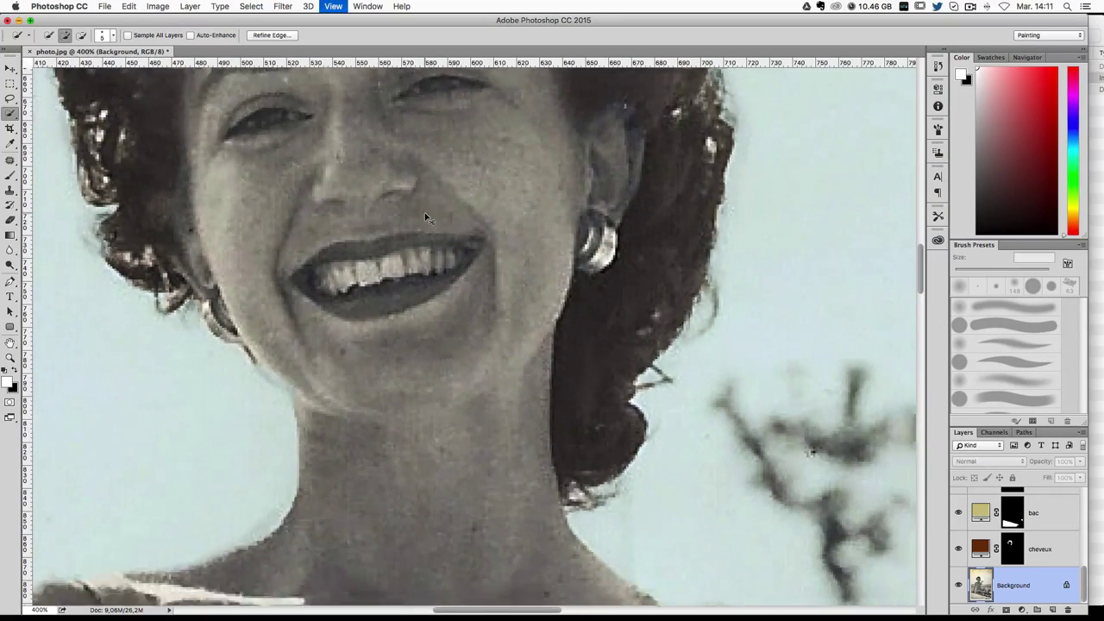
key(super+minus)
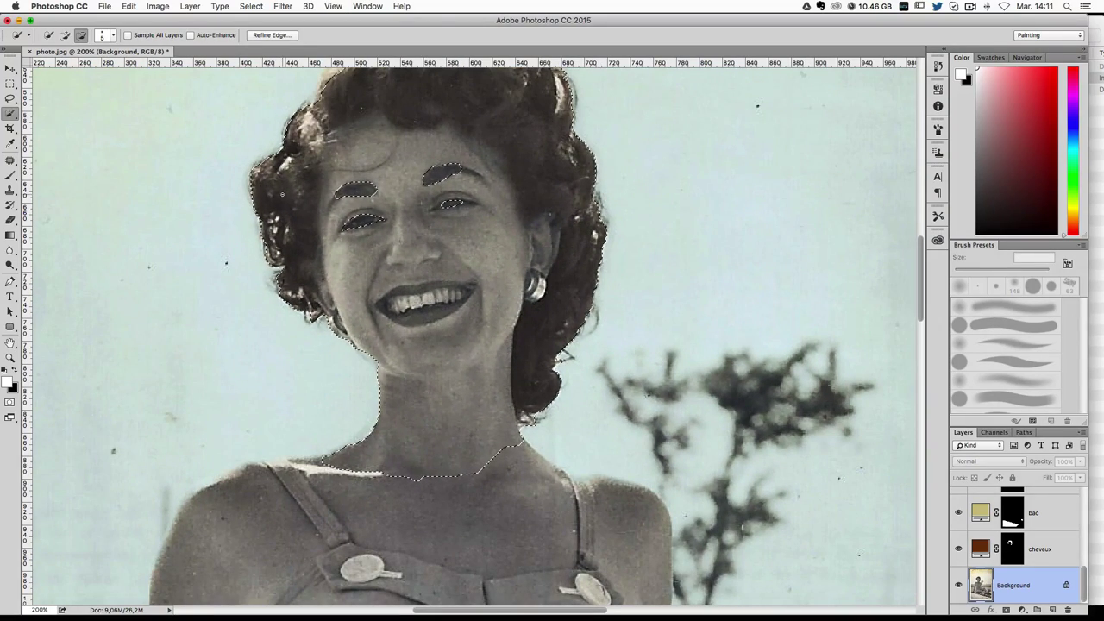
Step: Remove stray hair from the skin selection and add the forehead edge at the hairline
alt+click(279, 183)
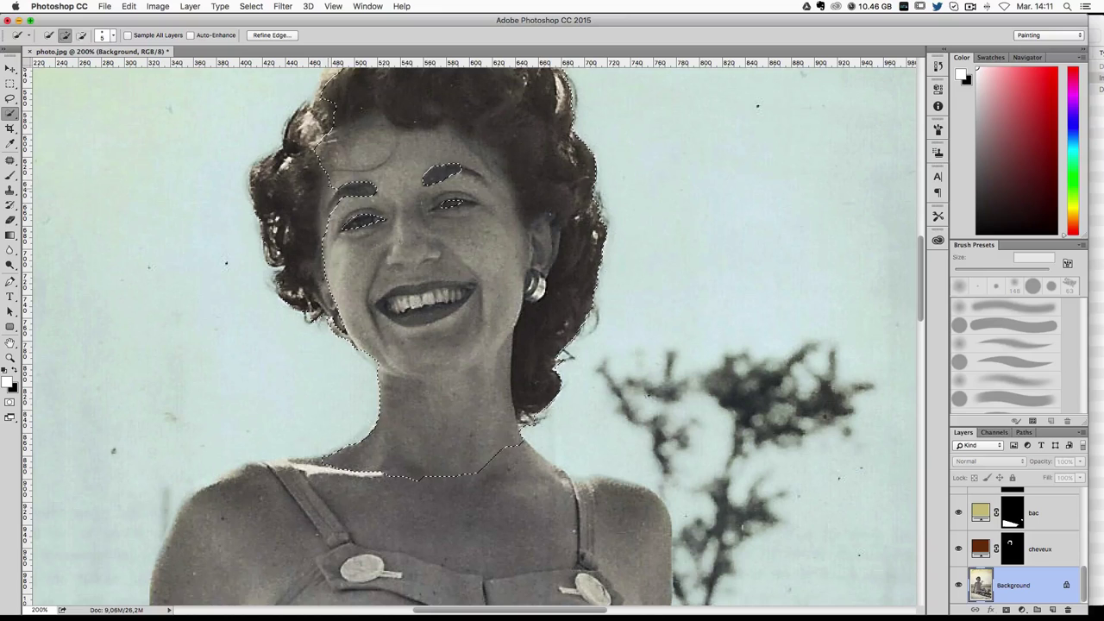
scroll(456, 134, up, 5)
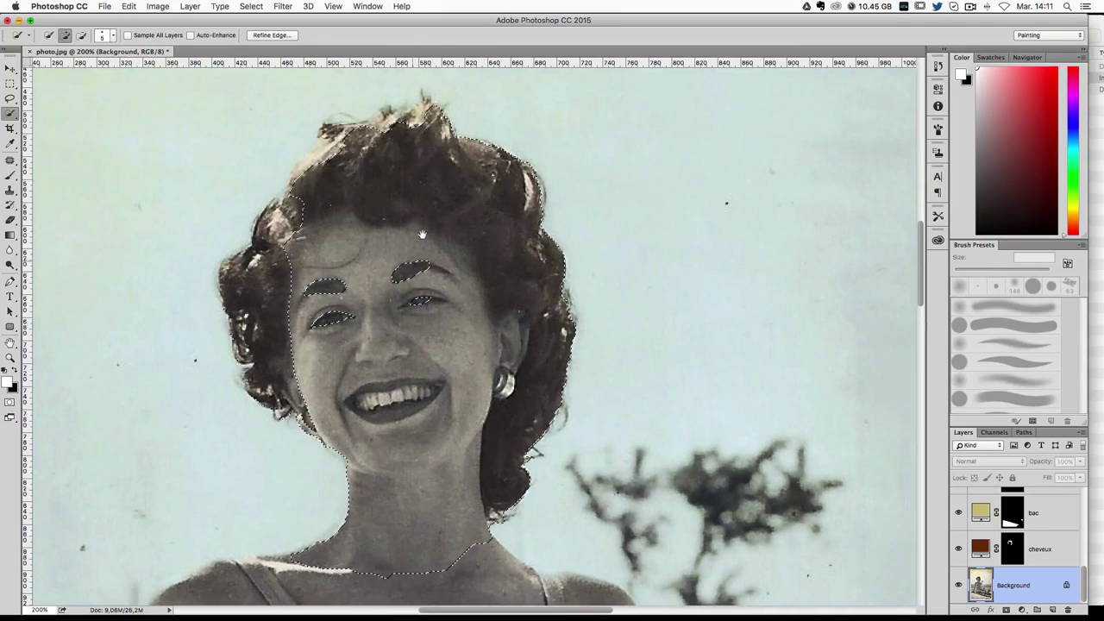
drag(406, 129, 423, 113)
alt+click(528, 448)
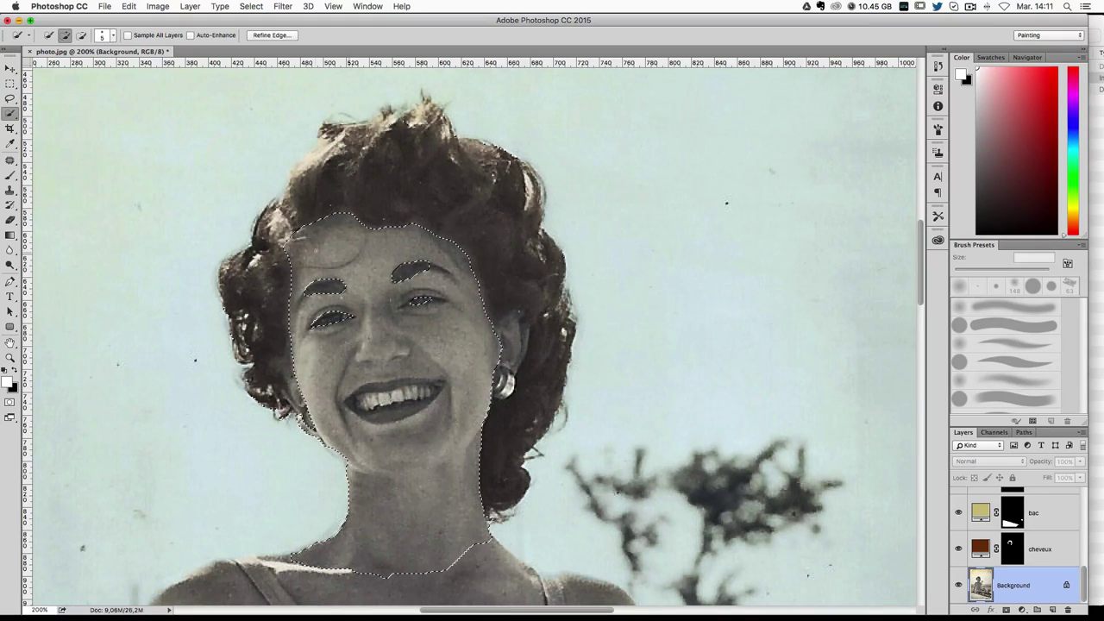
alt+click(483, 435)
click(322, 215)
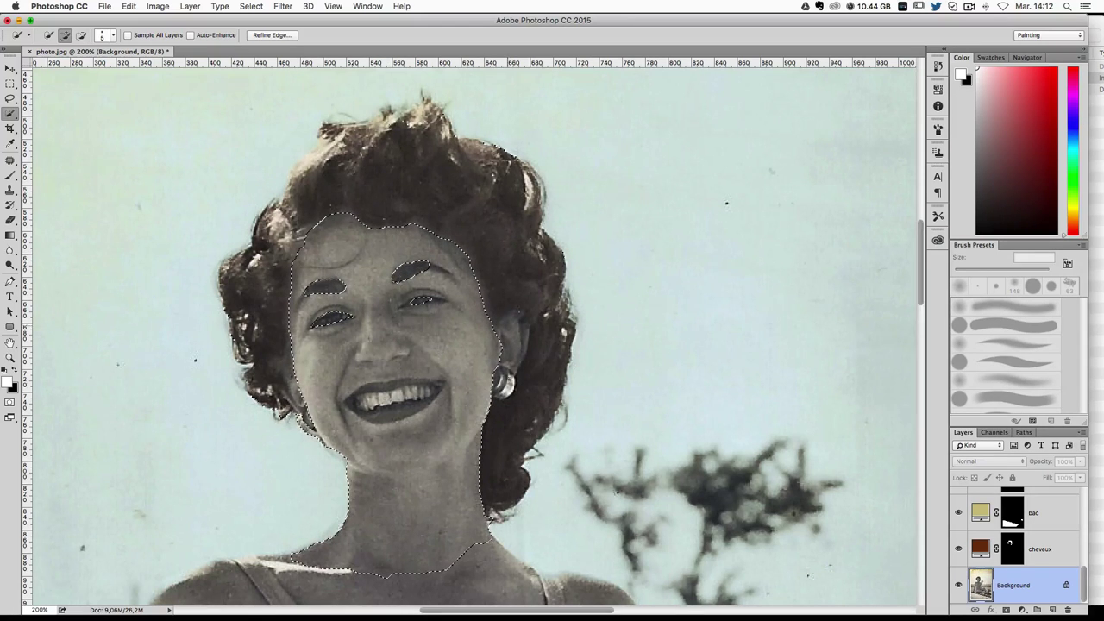
scroll(485, 362, down, 3)
scroll(485, 362, down, 5)
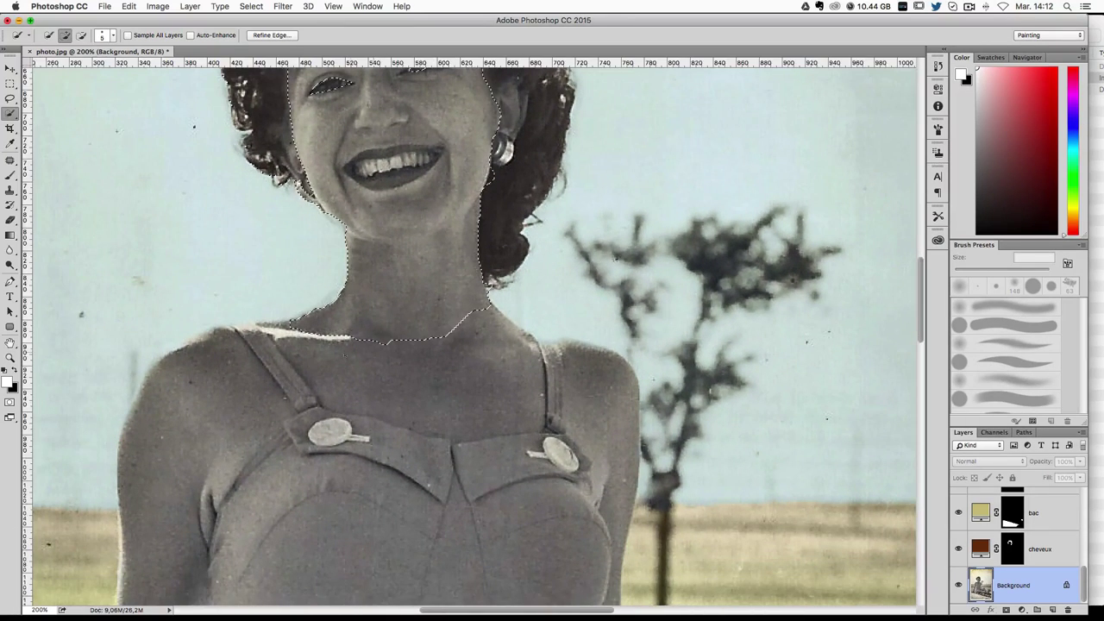
Step: Extend the selection over the neck, chest and right shoulder, leaving the strap out
drag(362, 340, 544, 405)
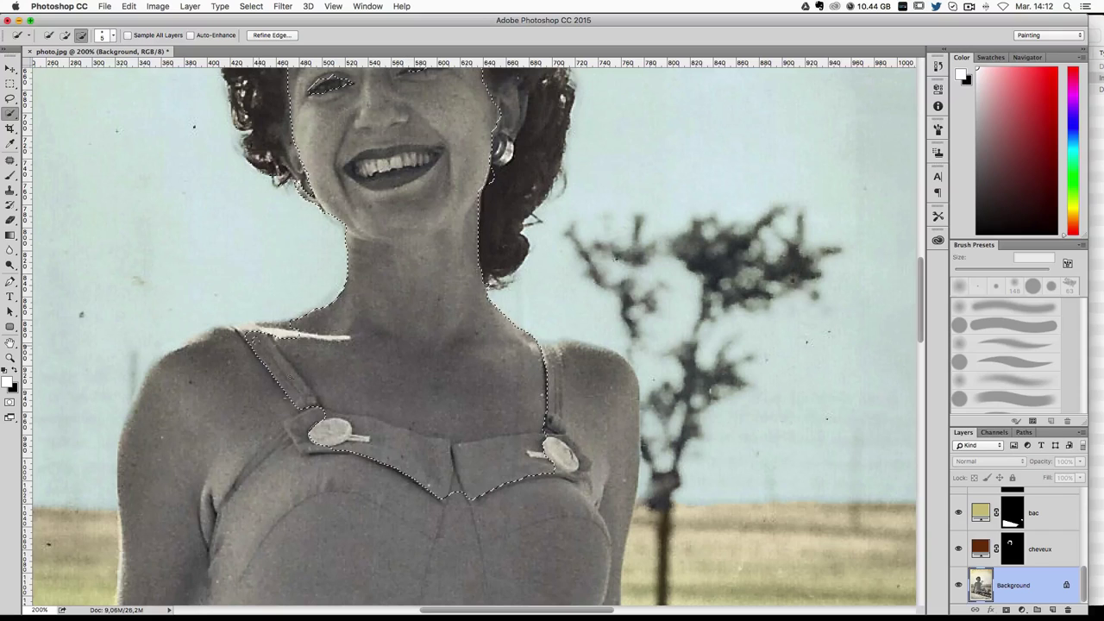
drag(524, 460, 554, 455)
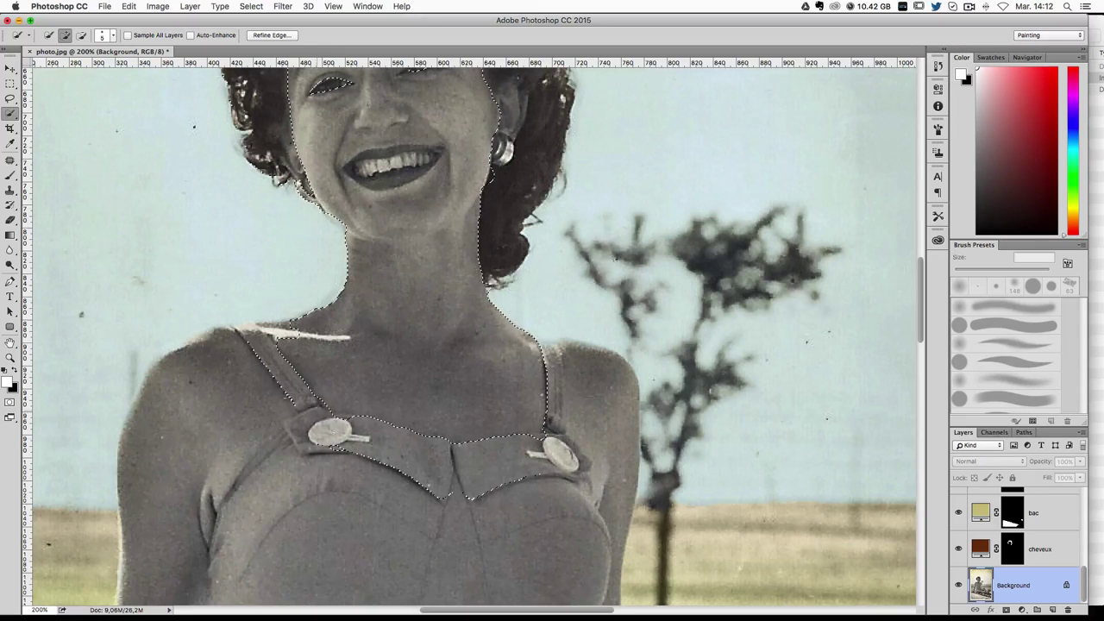
drag(435, 475, 549, 480)
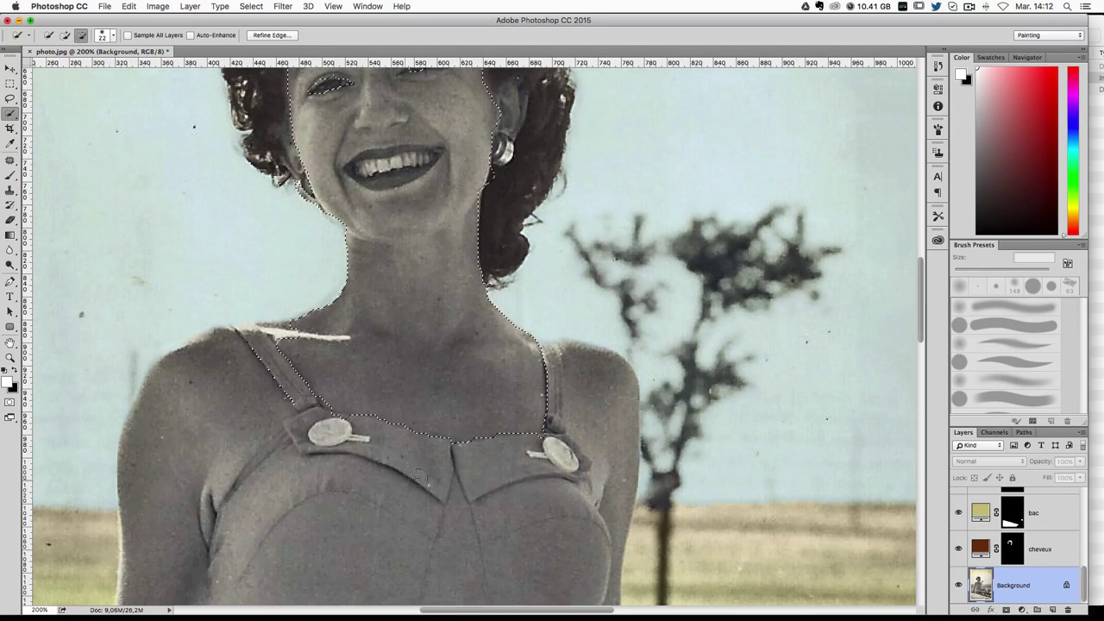
mouse_move(594, 388)
mouse_down()
mouse_move(554, 361)
mouse_move(580, 383)
mouse_move(523, 280)
mouse_up()
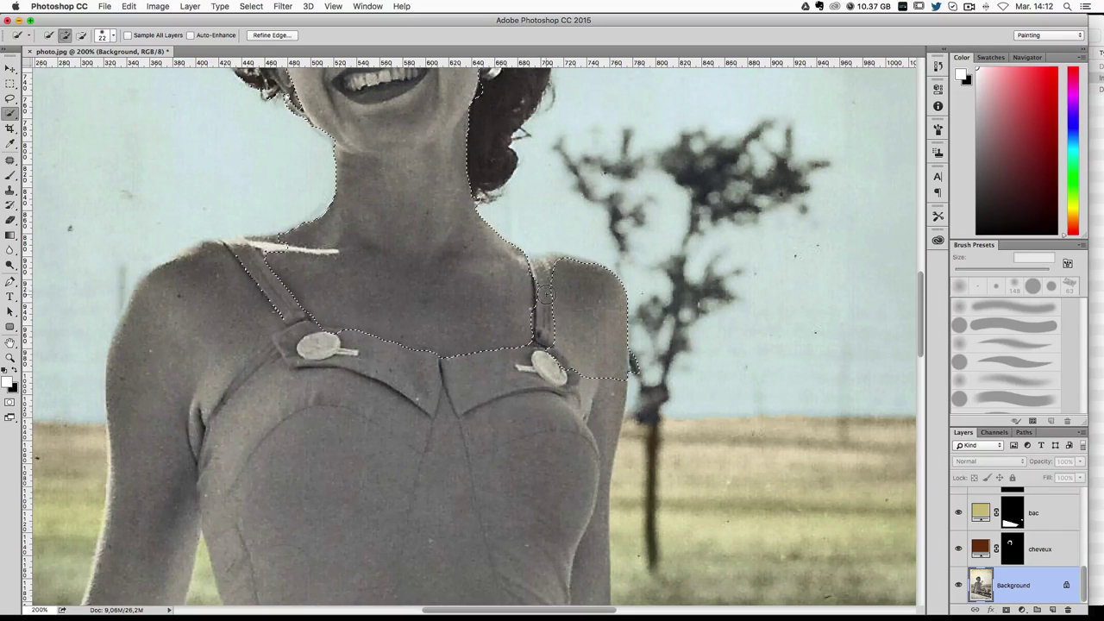
drag(546, 294, 540, 295)
click(542, 295)
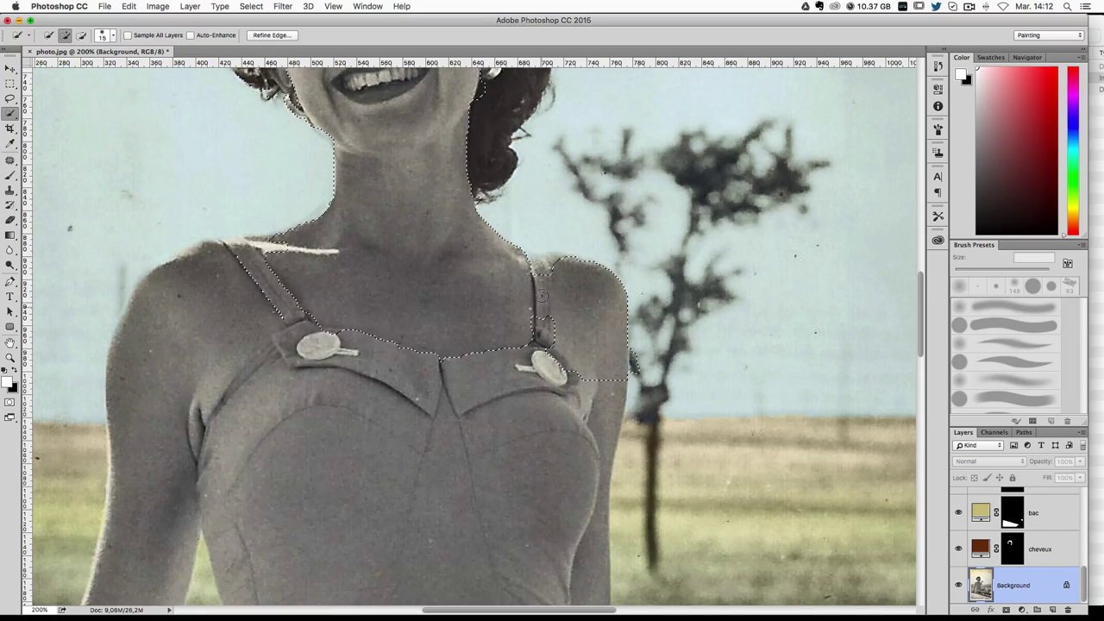
alt+click(542, 301)
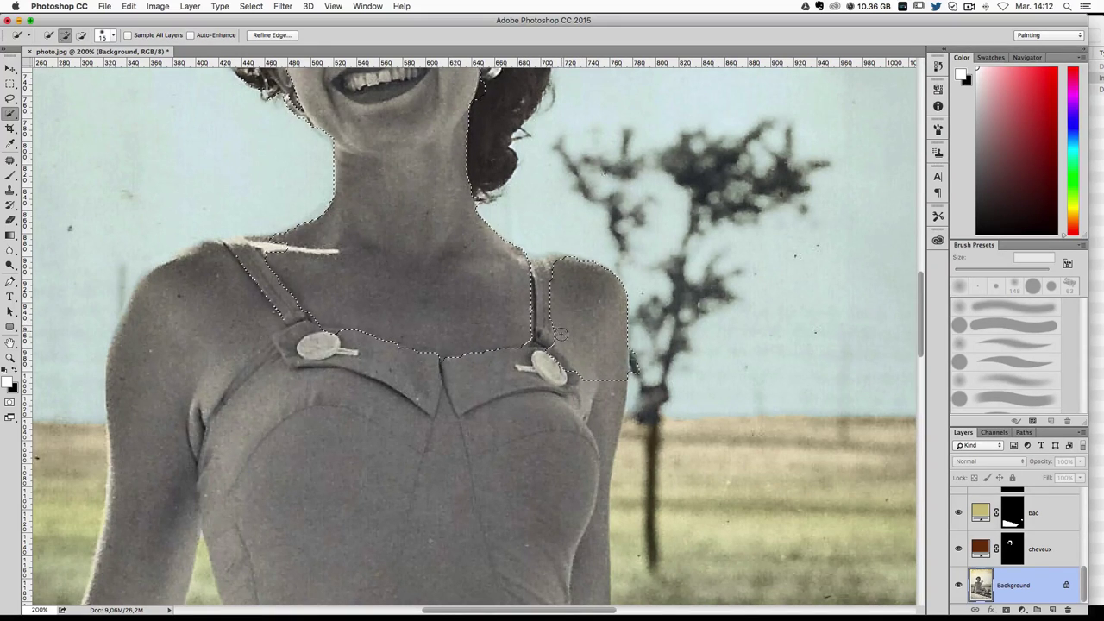
Step: Add the right arm's edge and left shoulder, removing background between arm and tree
scroll(595, 397, down, 5)
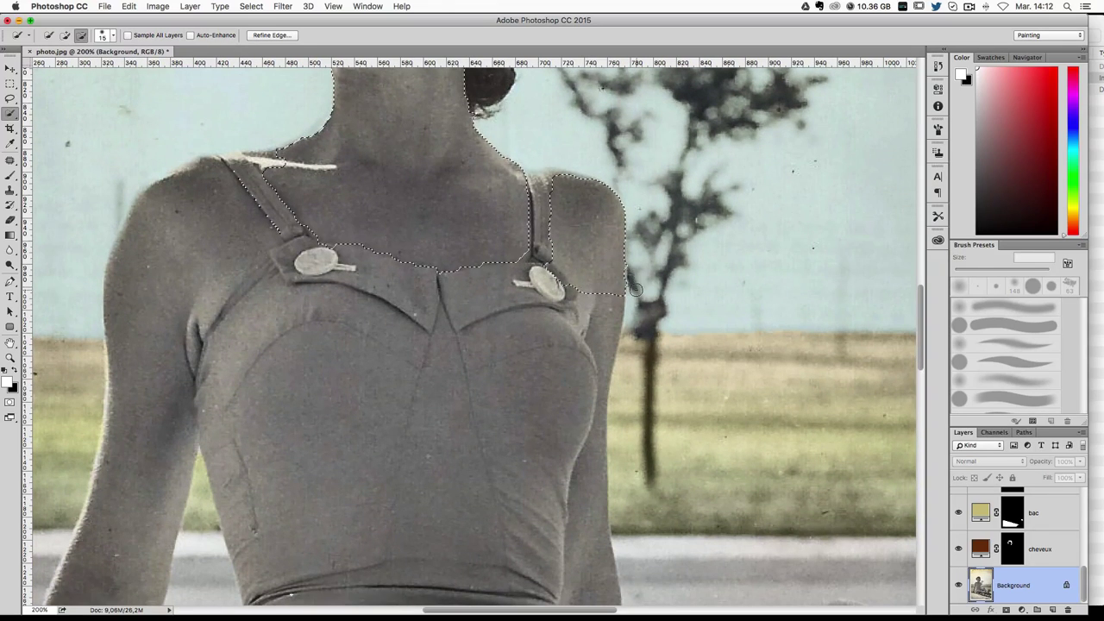
drag(620, 295, 601, 340)
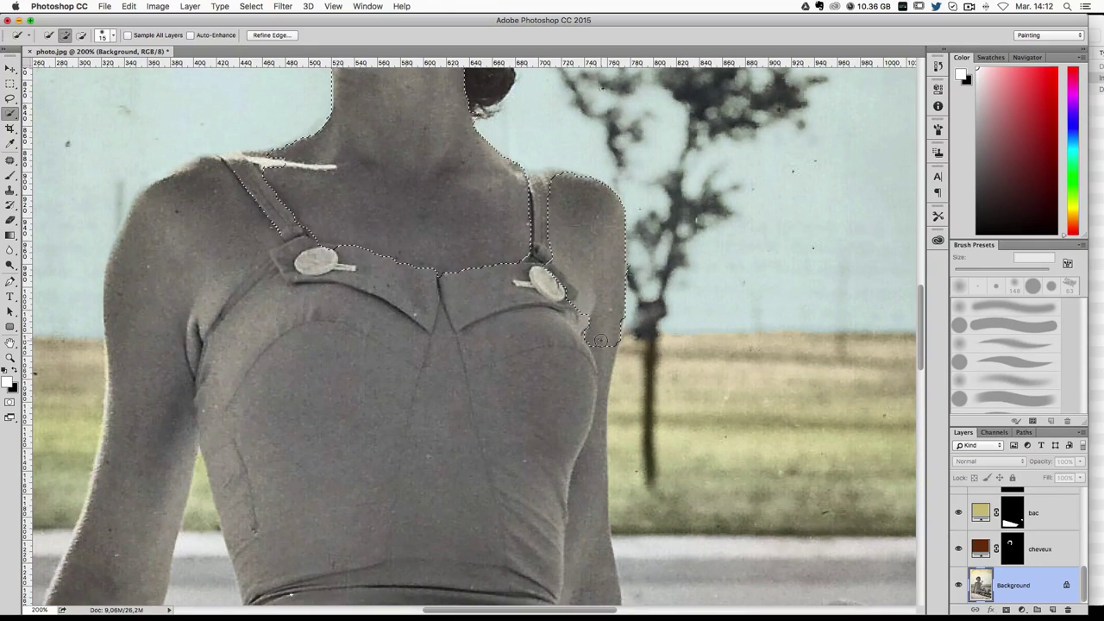
drag(596, 457, 601, 413)
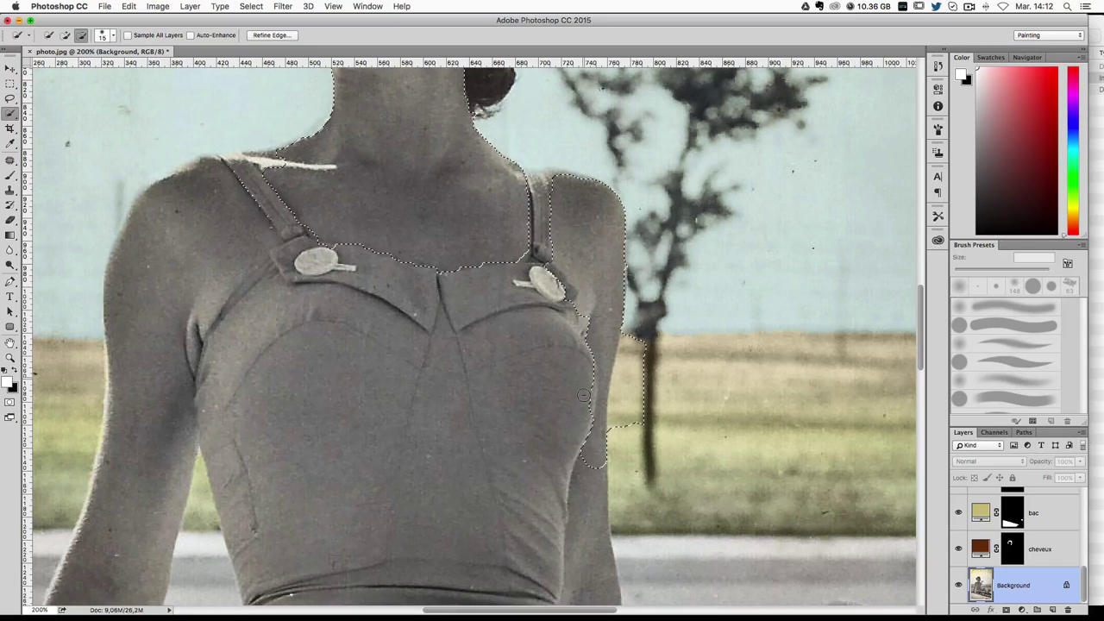
key(alt)
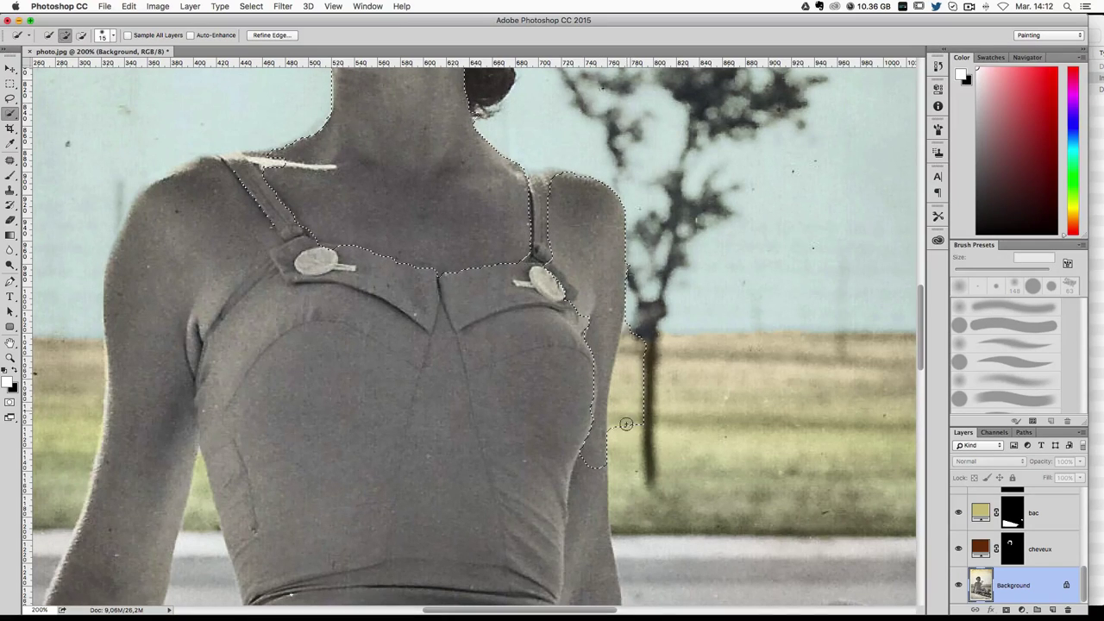
drag(626, 424, 624, 397)
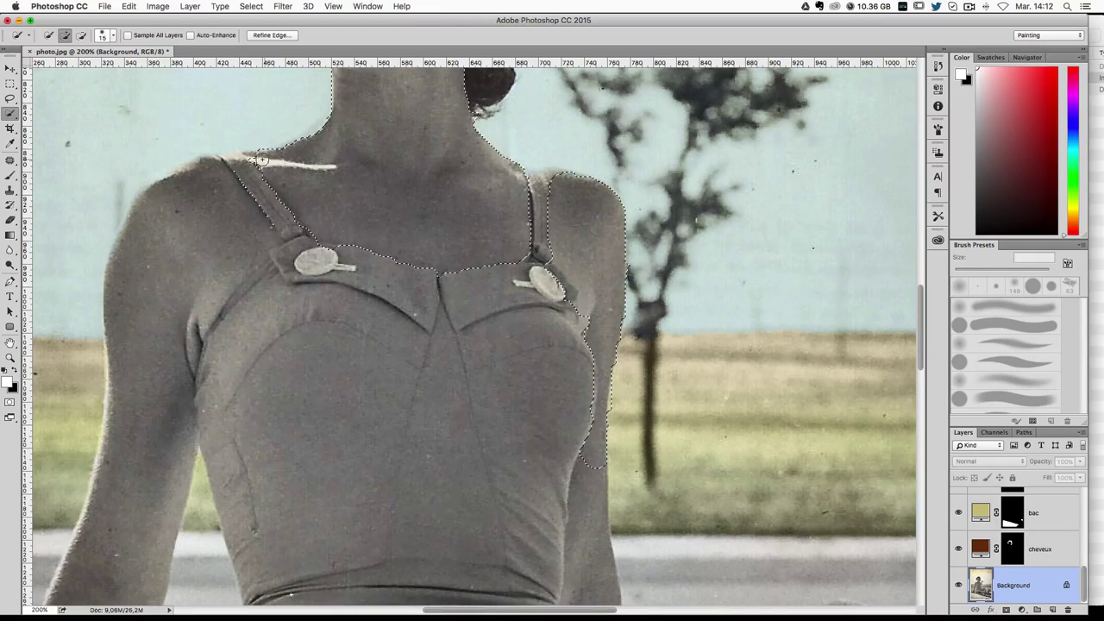
key(alt)
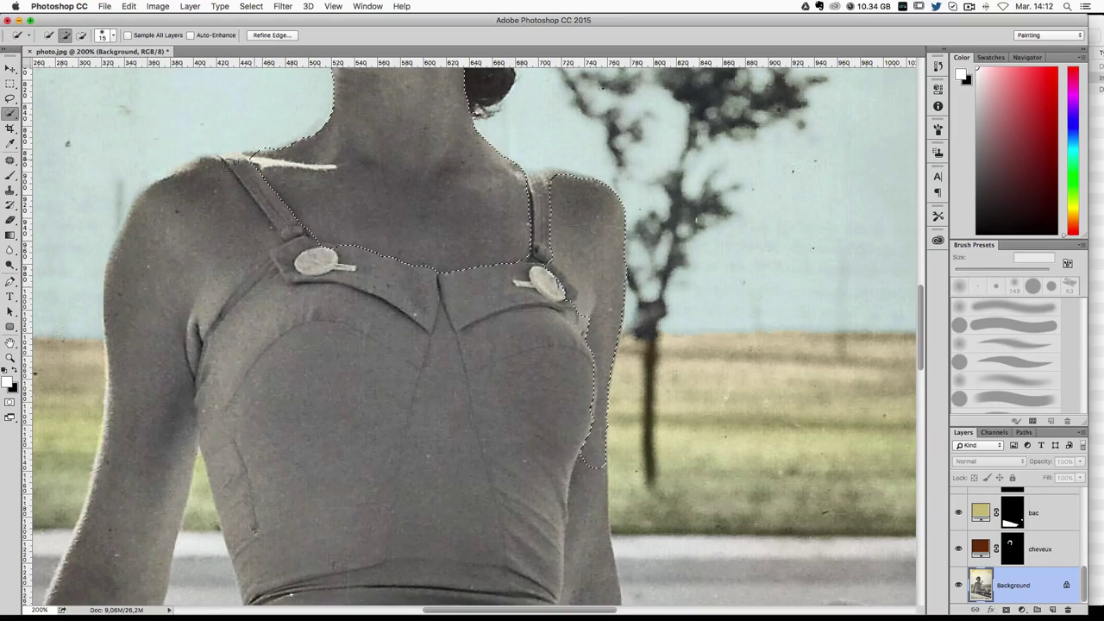
mouse_move(145, 278)
mouse_down()
mouse_move(259, 229)
mouse_move(197, 314)
mouse_up()
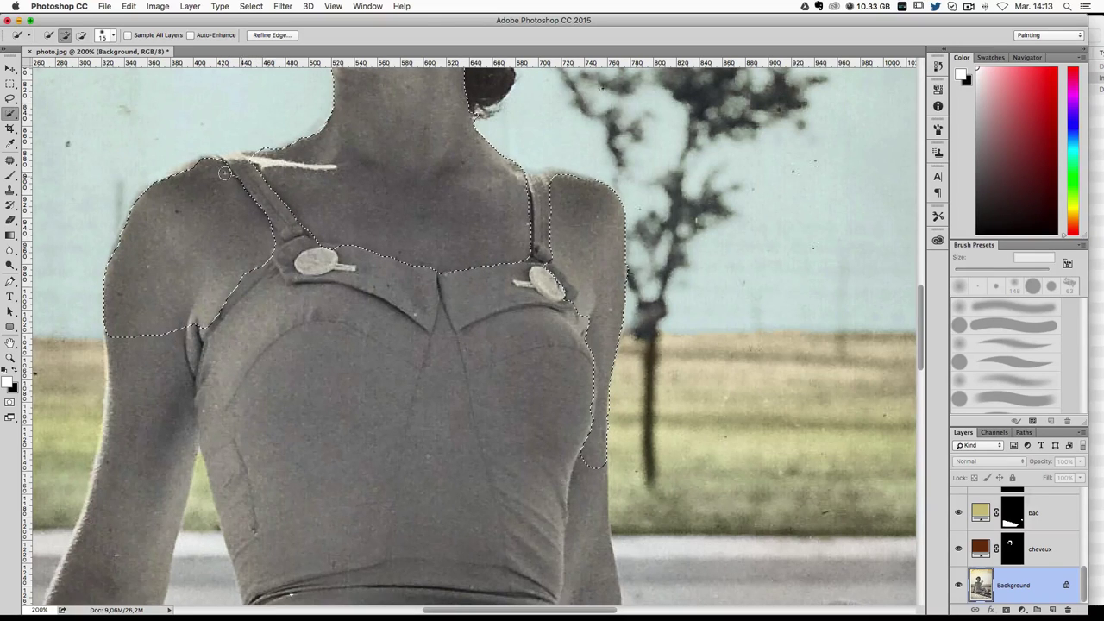
Step: Extend the skin selection down the left arm to the fingertips, trimming off the ledge below the hand
scroll(197, 315, down, 5)
scroll(197, 315, left, 5)
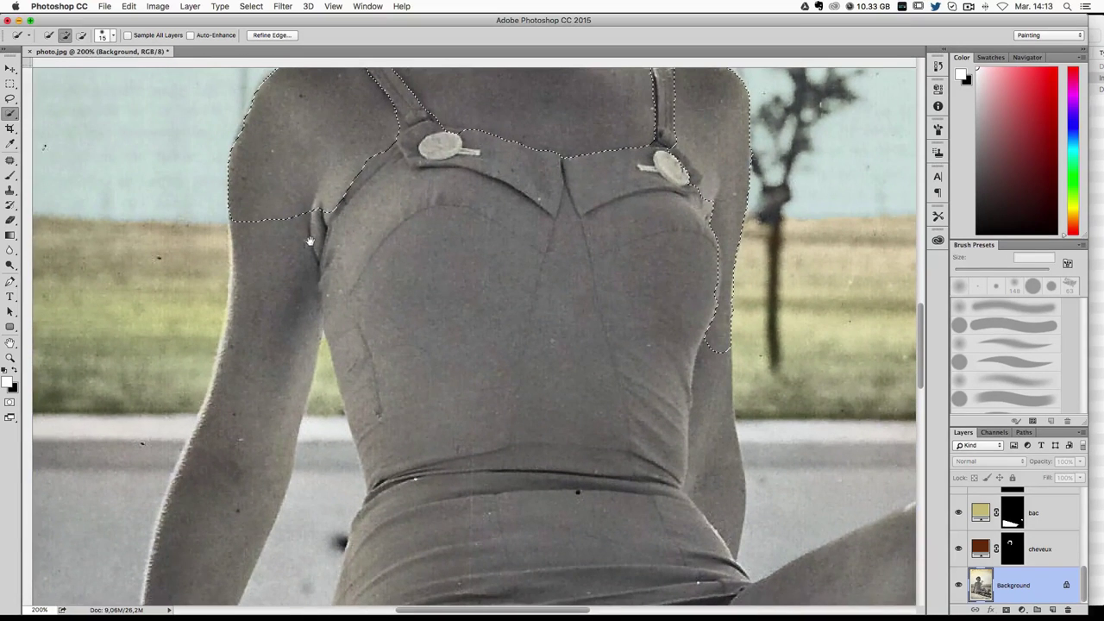
drag(284, 224, 229, 523)
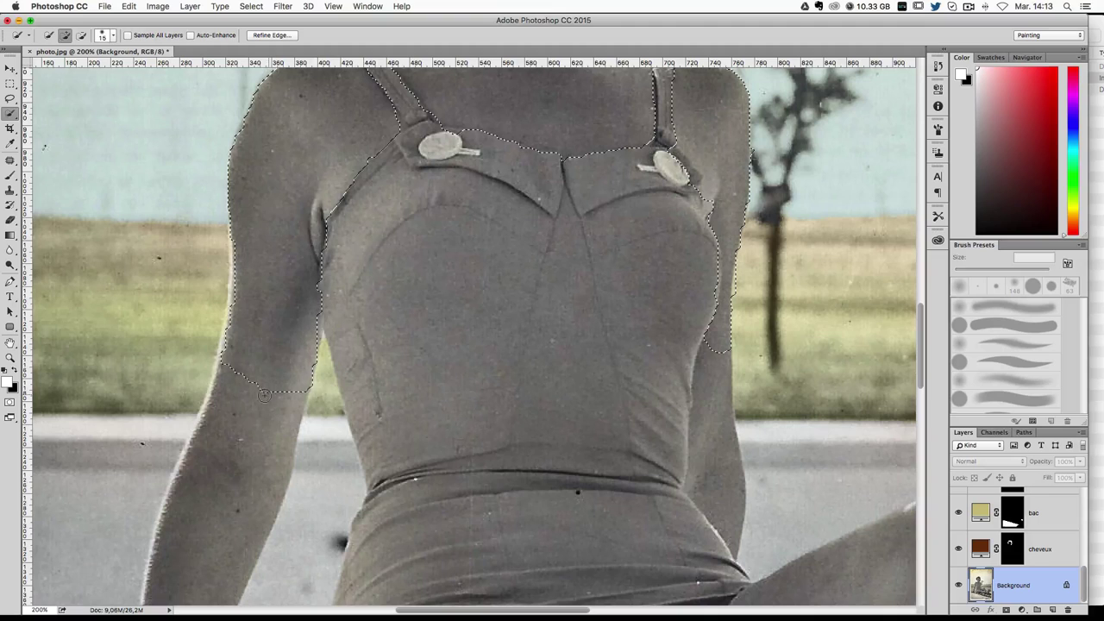
scroll(290, 343, down, 2)
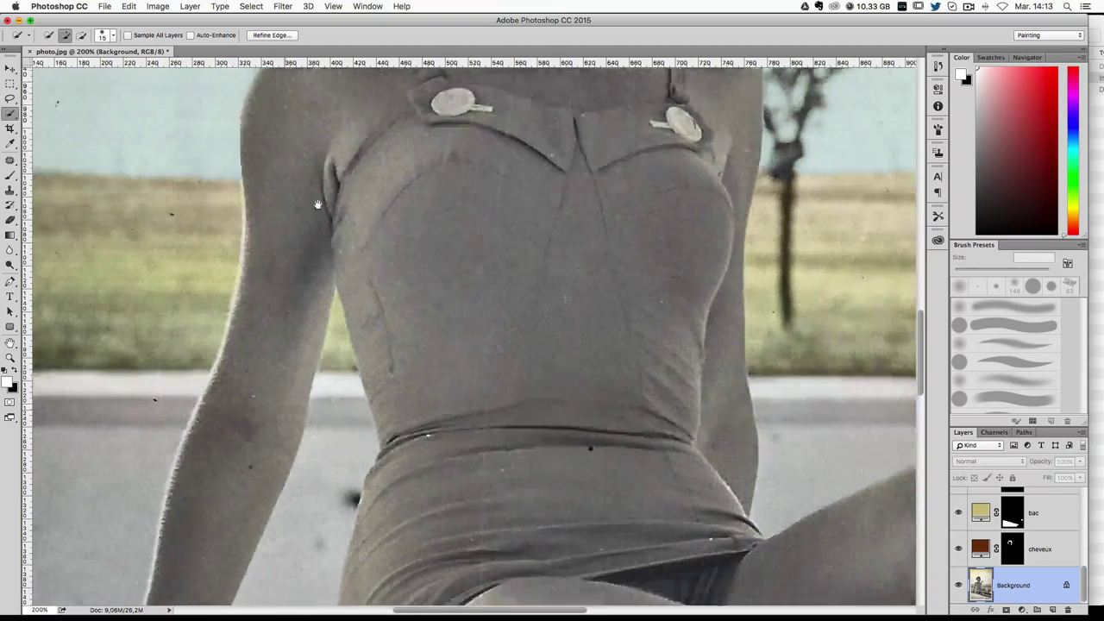
scroll(276, 354, down, 8)
scroll(276, 353, left, 2)
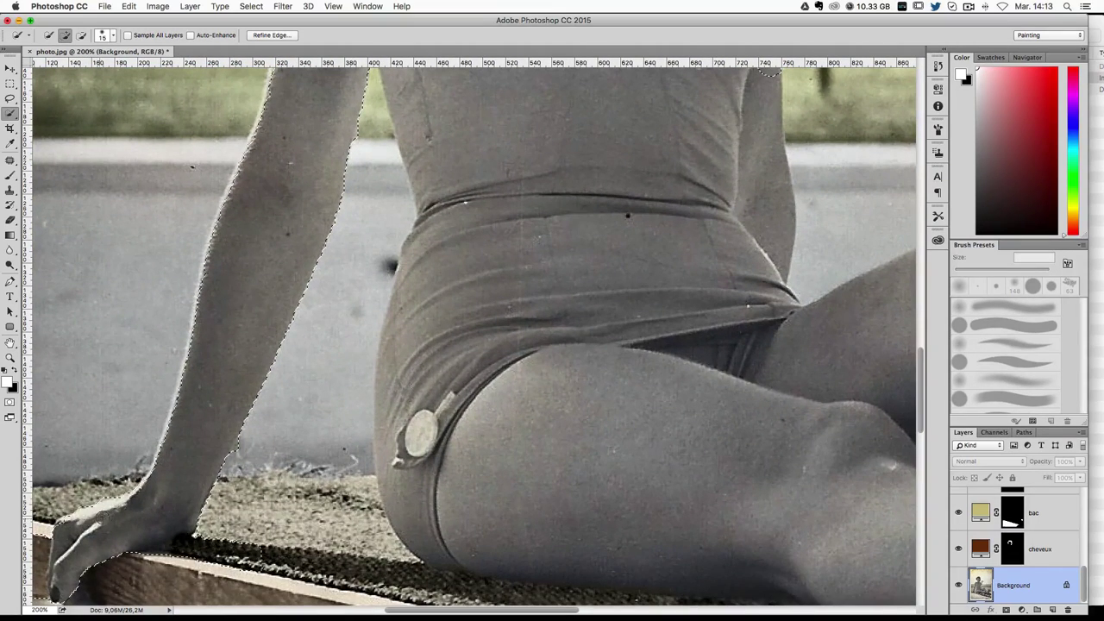
scroll(218, 533, down, 5)
scroll(218, 534, left, 6)
scroll(218, 533, left, 6)
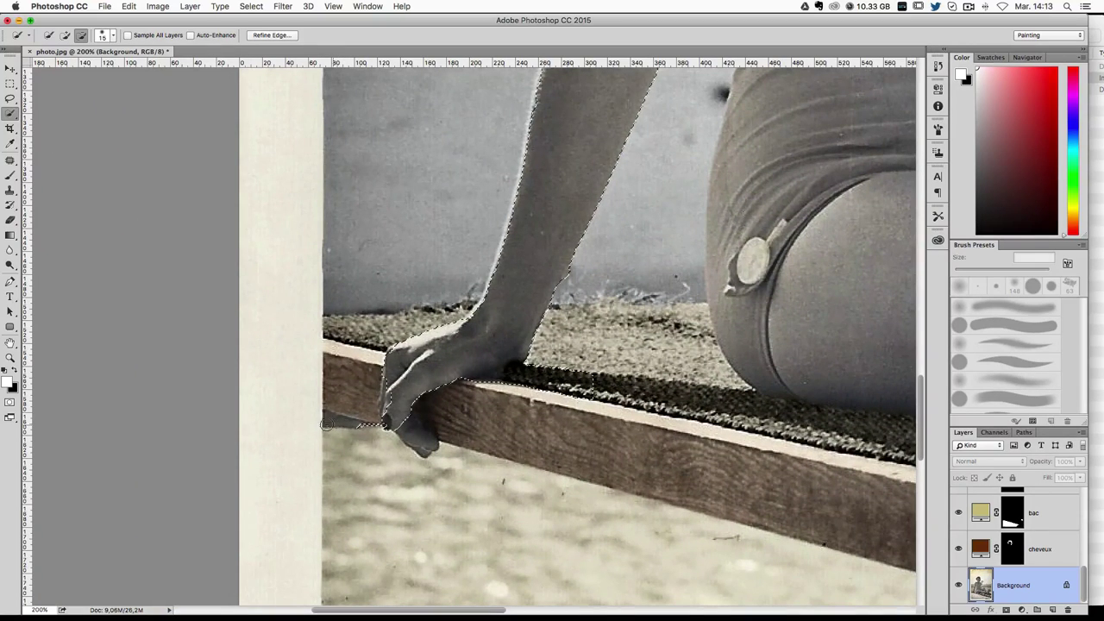
drag(326, 424, 376, 424)
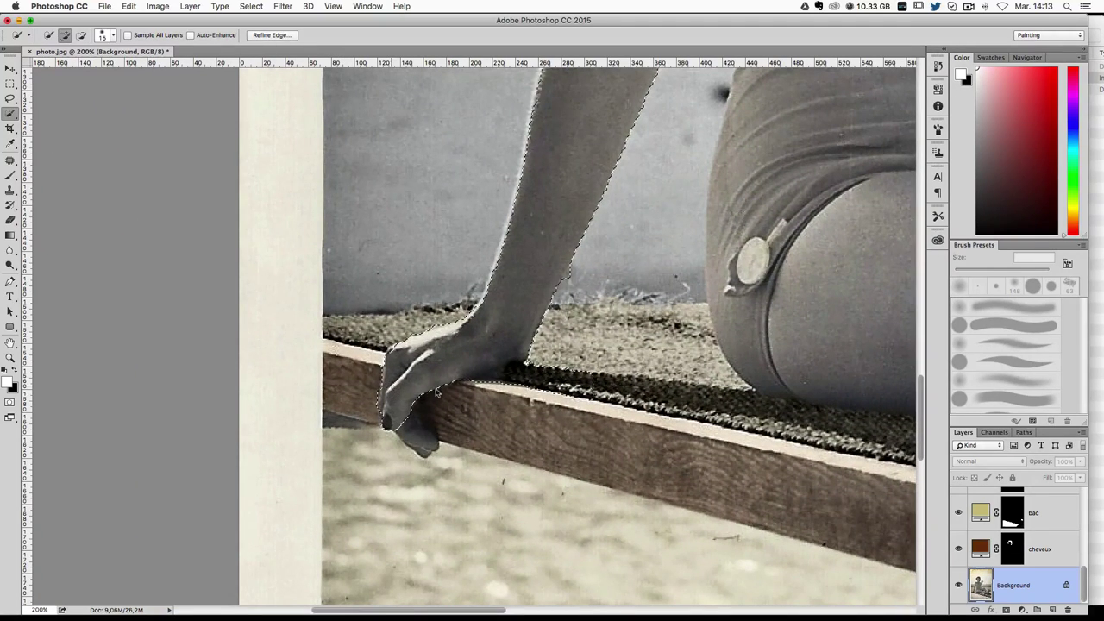
mouse_move(513, 380)
mouse_down()
mouse_move(535, 378)
mouse_move(504, 381)
mouse_up()
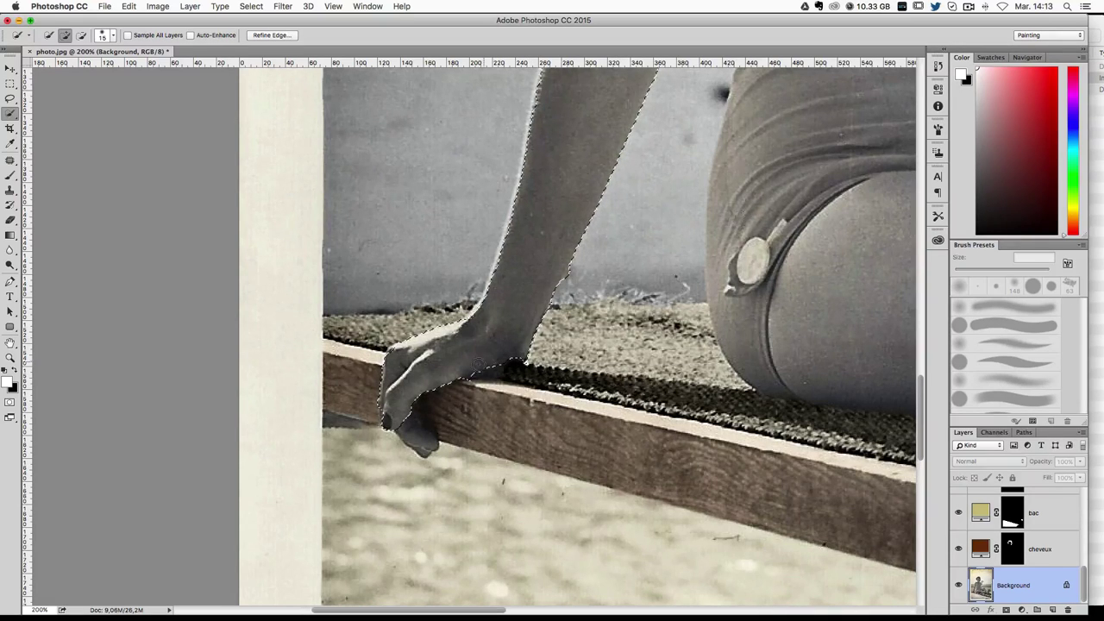
click(415, 433)
Step: Add the thigh to the skin selection and subtract the bench beneath the legs
scroll(415, 432, right, 5)
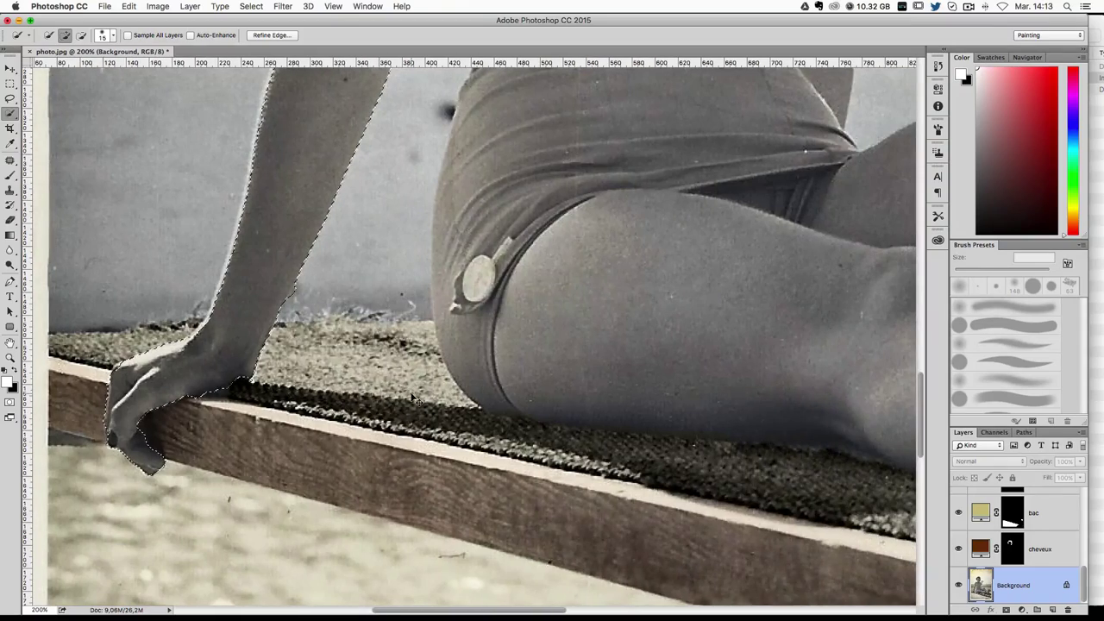
key(ctrl+minus)
scroll(512, 411, up, 5)
scroll(512, 411, right, 2)
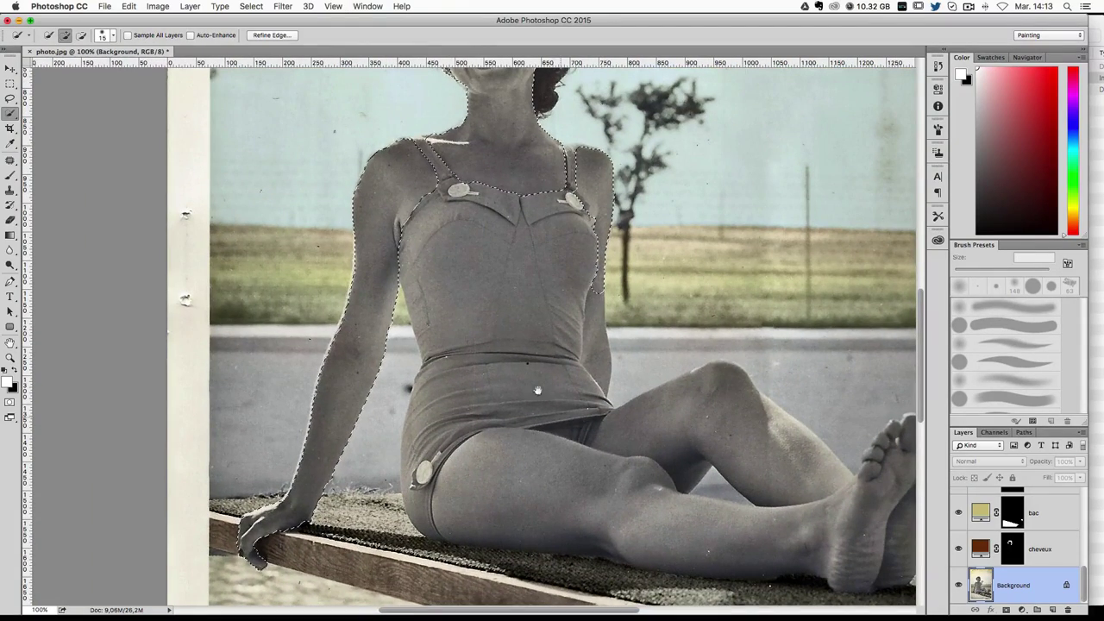
scroll(553, 330, down, 5)
scroll(553, 330, right, 3)
mouse_move(426, 358)
mouse_down()
mouse_move(820, 364)
mouse_move(828, 374)
mouse_up()
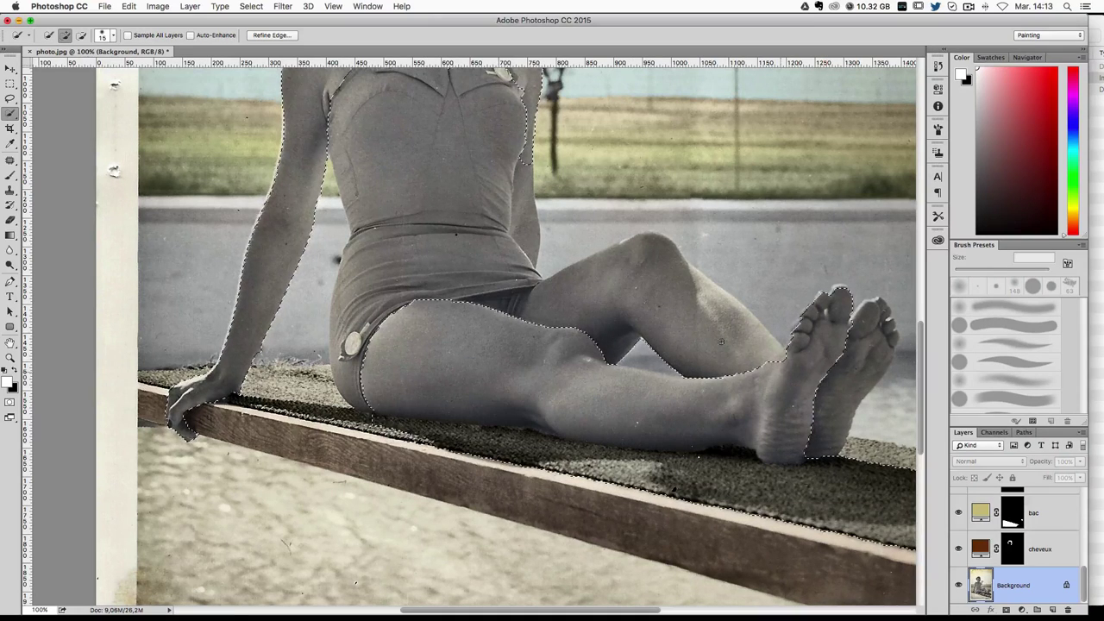
key(alt)
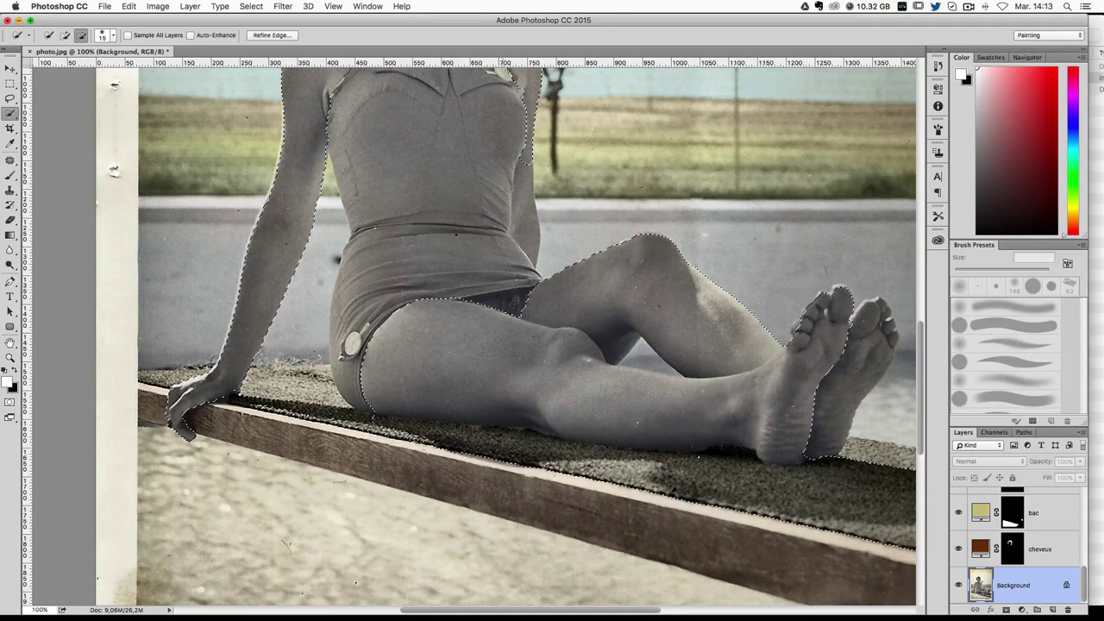
drag(489, 440, 506, 458)
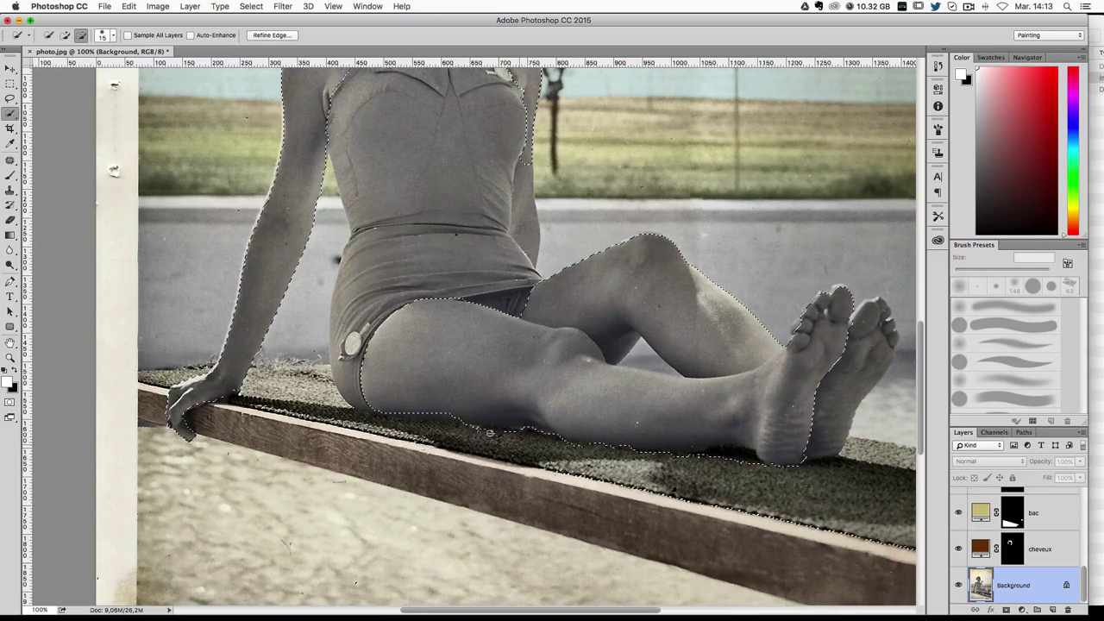
Step: Refine the thigh and lower-leg edges, removing the bench, and add the toes and right foot
alt+scroll(466, 409, up, 1)
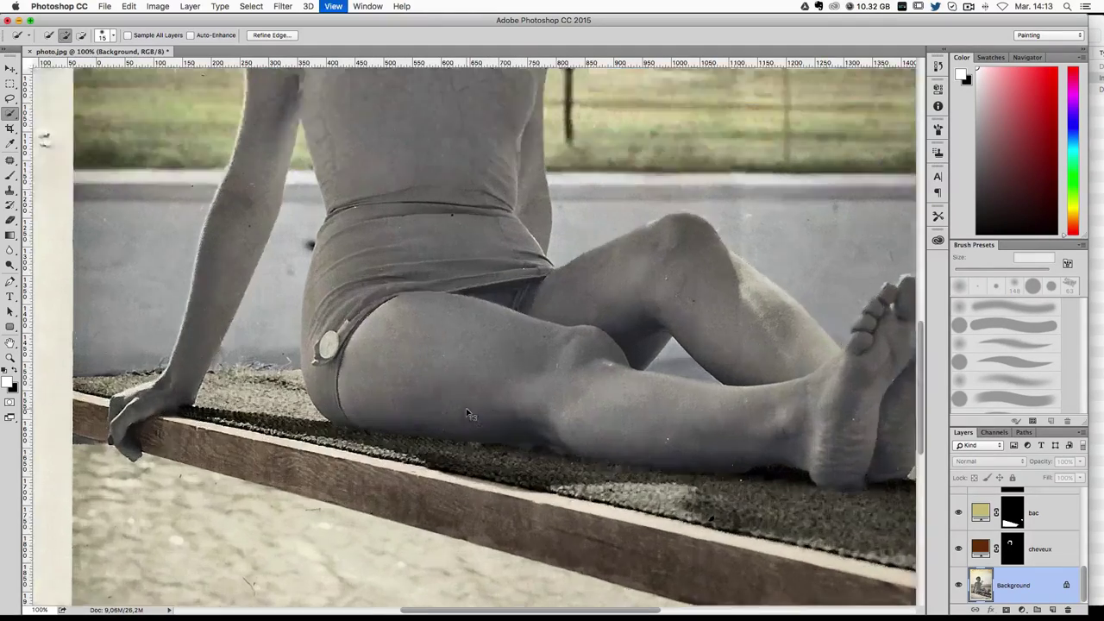
mouse_move(430, 493)
mouse_down()
mouse_move(325, 485)
mouse_move(403, 491)
mouse_up()
drag(335, 407, 296, 398)
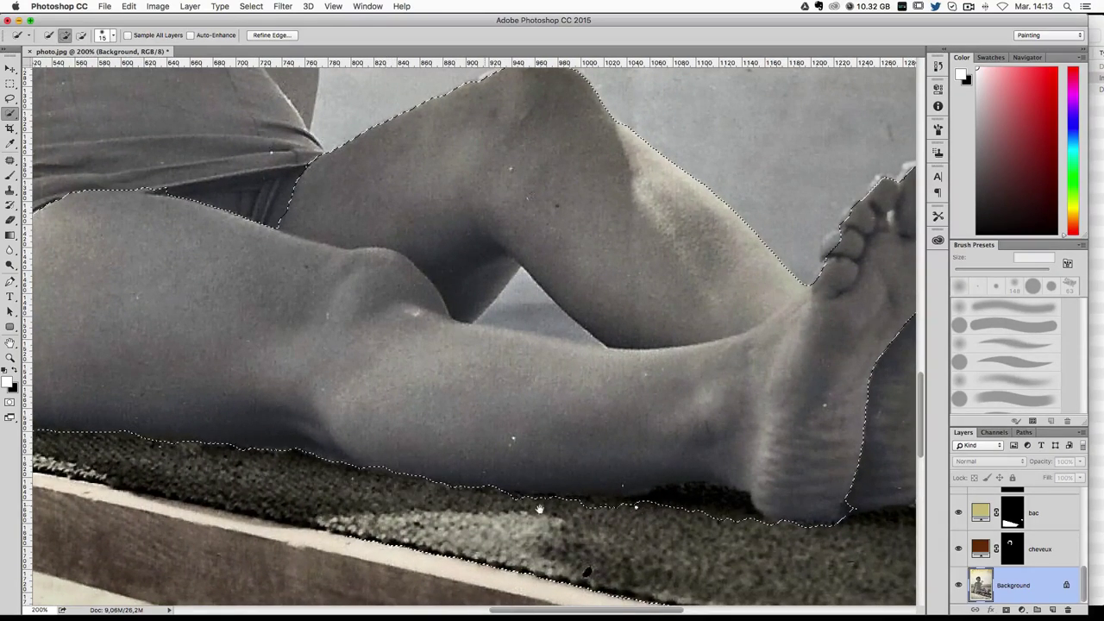
drag(549, 509, 428, 486)
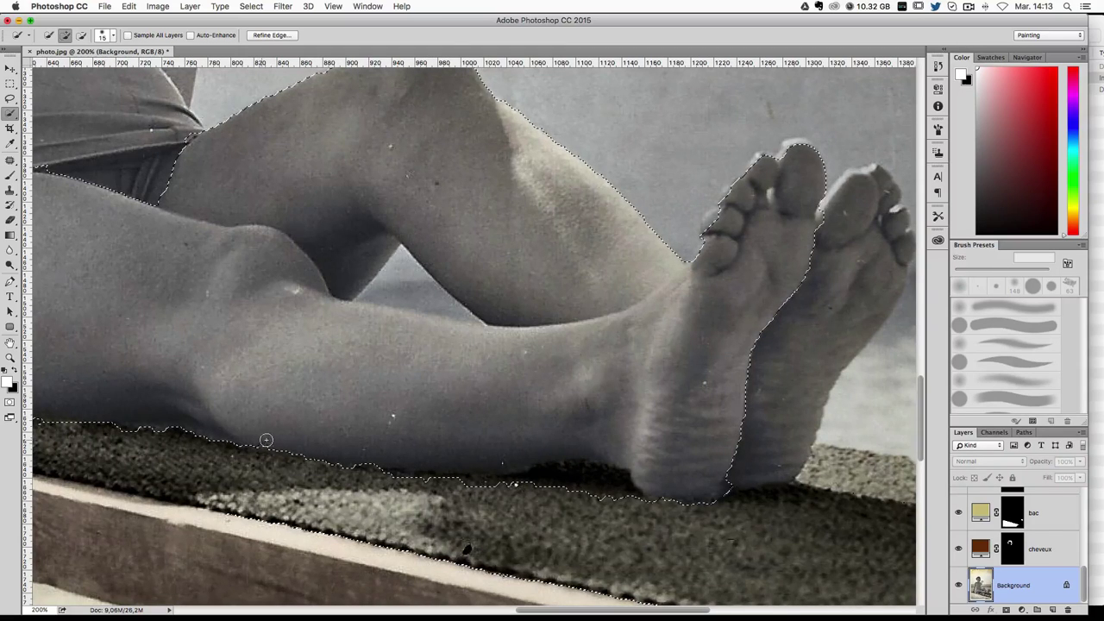
mouse_move(556, 476)
mouse_down()
mouse_move(584, 478)
mouse_move(518, 461)
mouse_up()
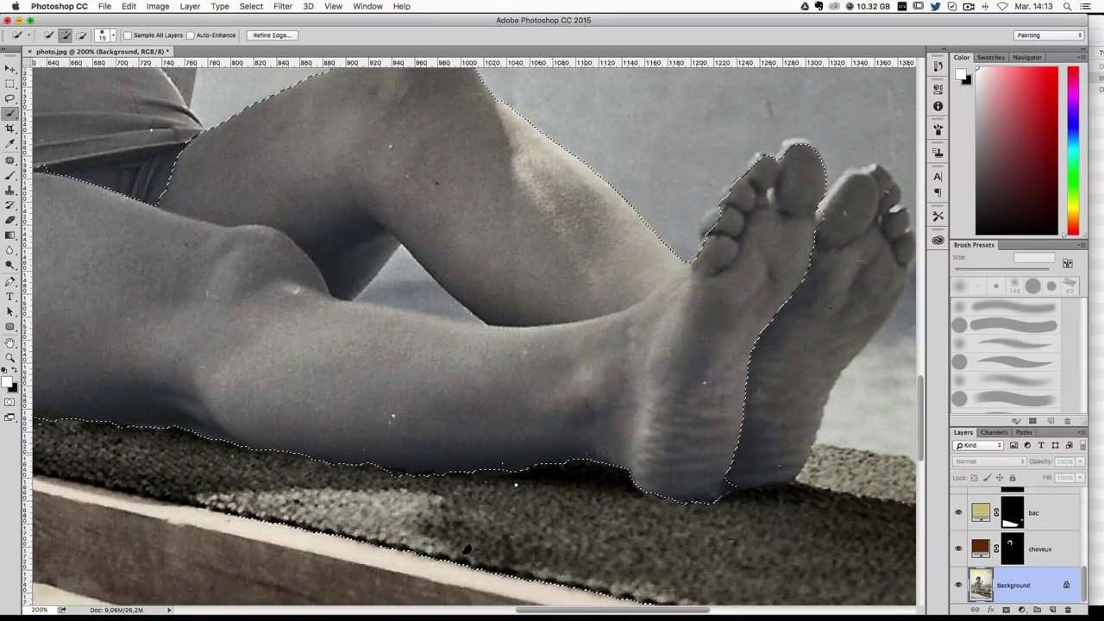
drag(744, 263, 580, 311)
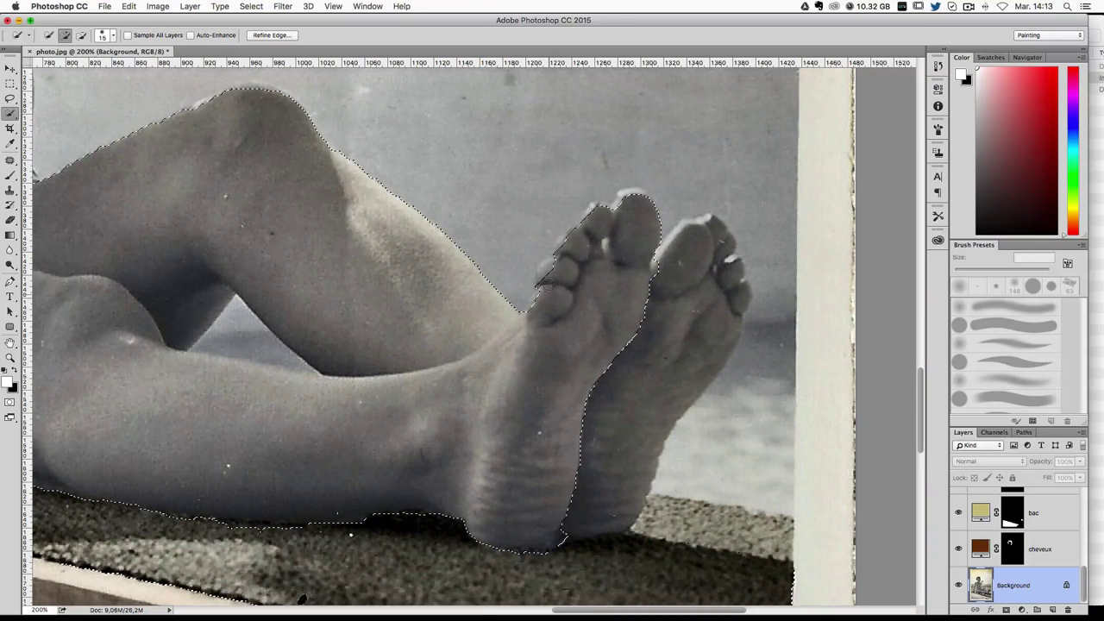
drag(549, 265, 616, 213)
drag(662, 256, 692, 229)
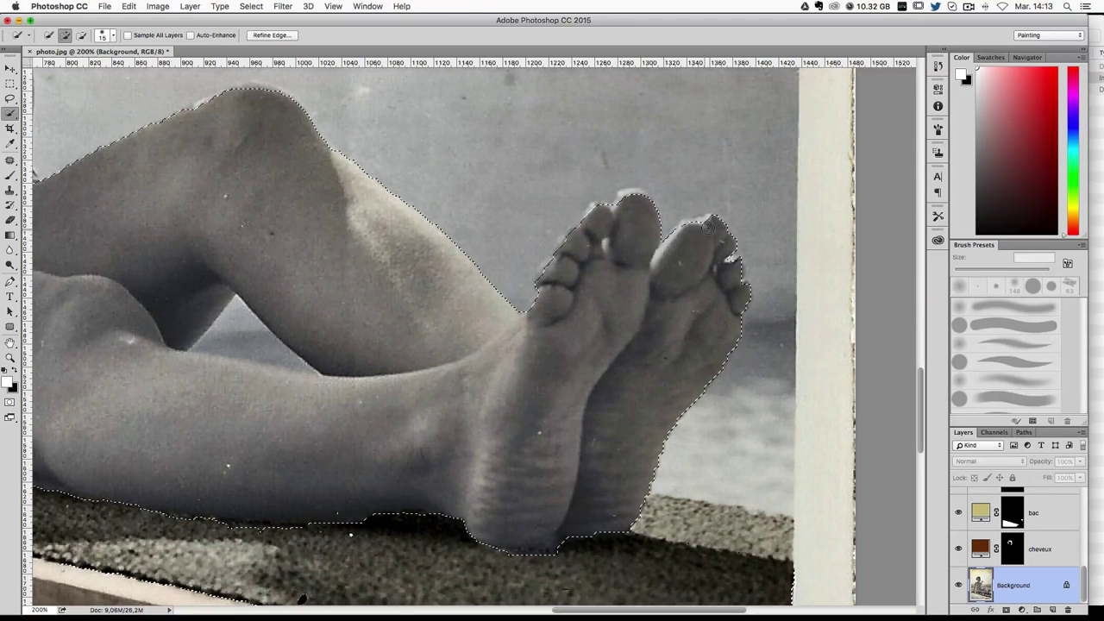
Step: Re-add the toe edge without the sky spill and subtract the pool and wall strips near the feet
click(548, 273)
key(ctrl+z)
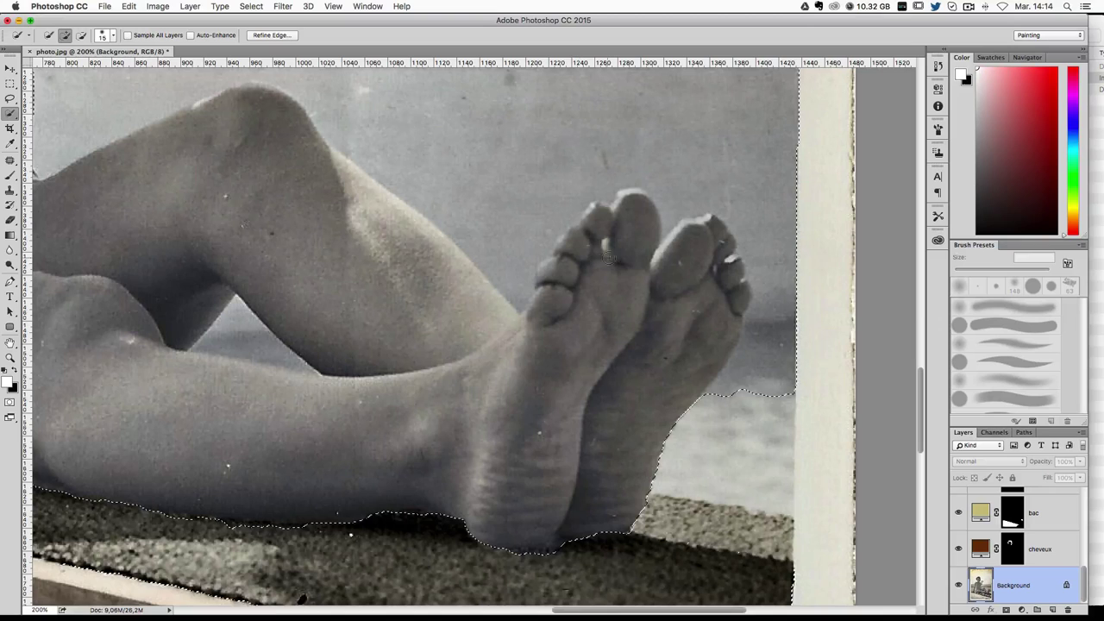
click(549, 273)
scroll(518, 177, down, 3)
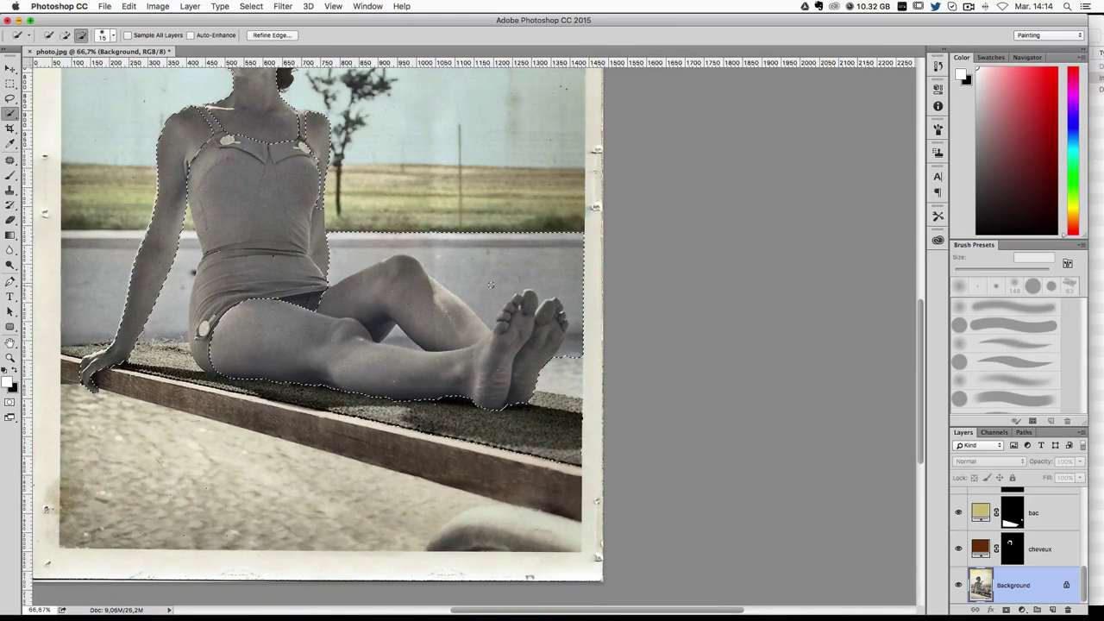
alt+click(490, 284)
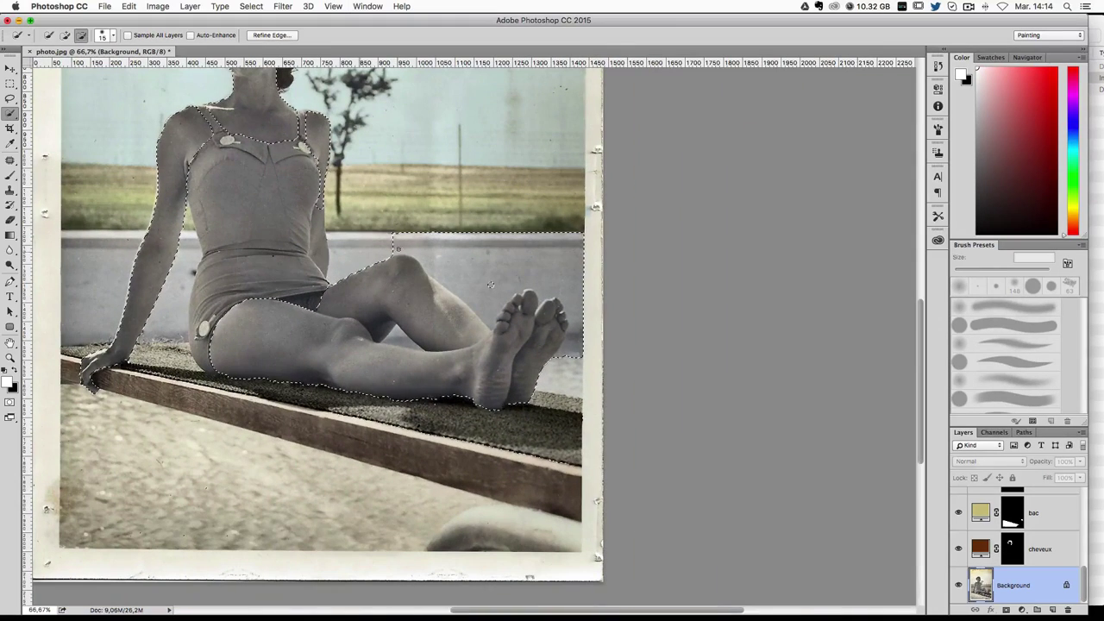
scroll(559, 278, up, 2)
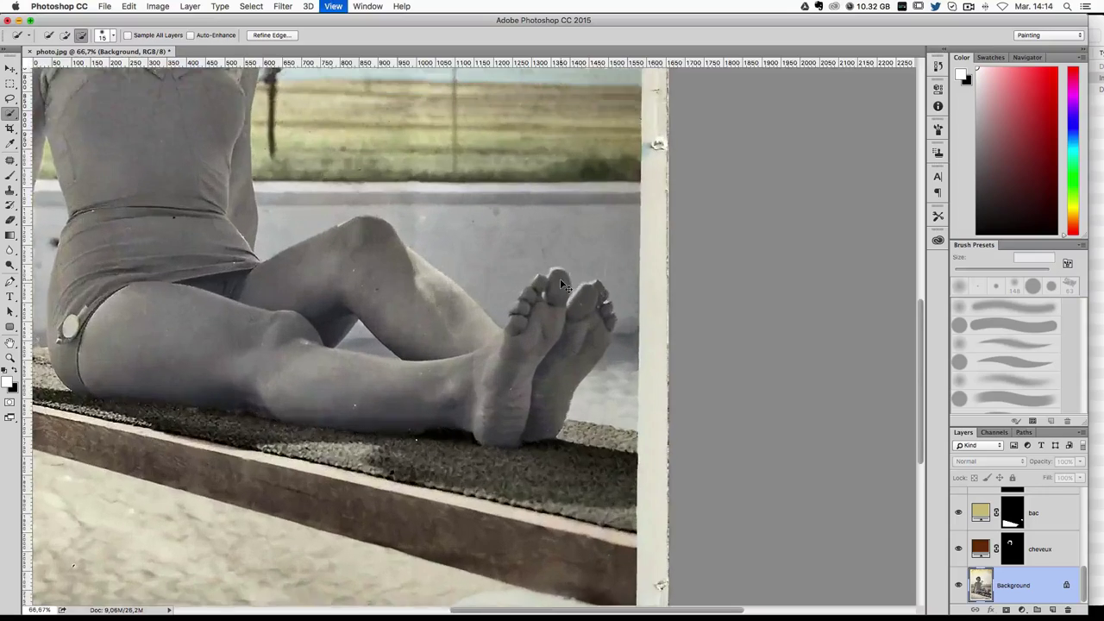
scroll(544, 293, up, 1)
alt+click(529, 304)
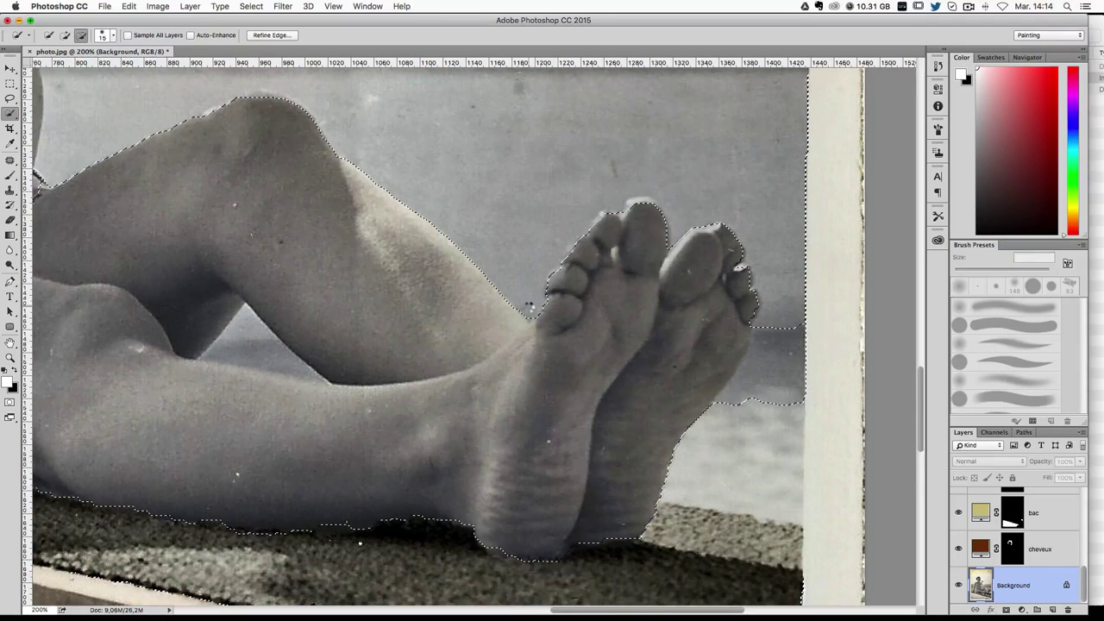
alt+click(773, 362)
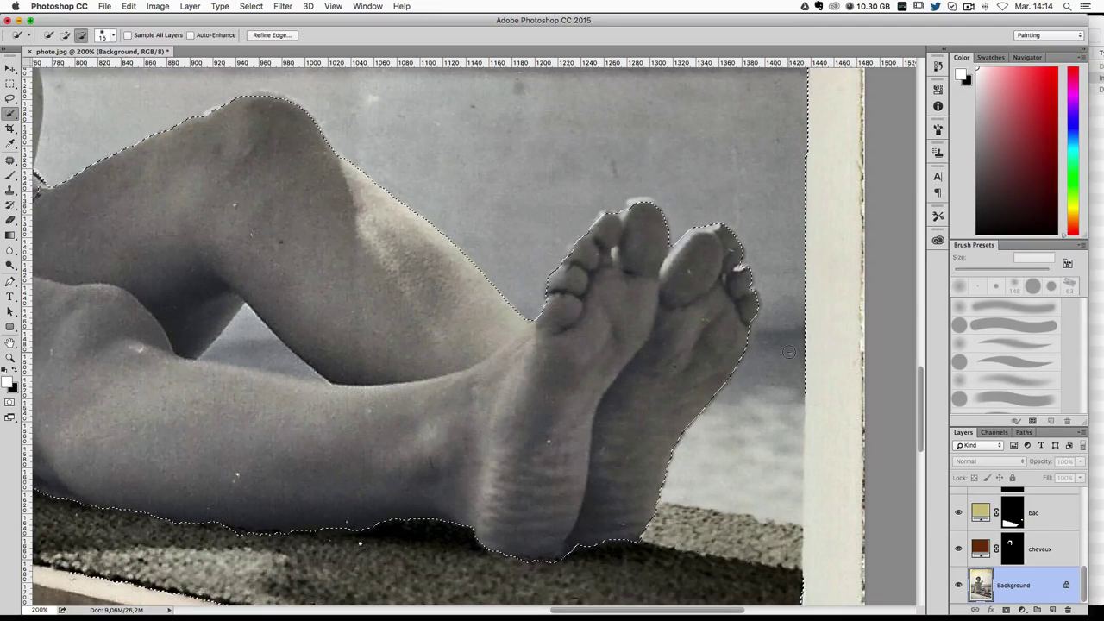
key(super+minus)
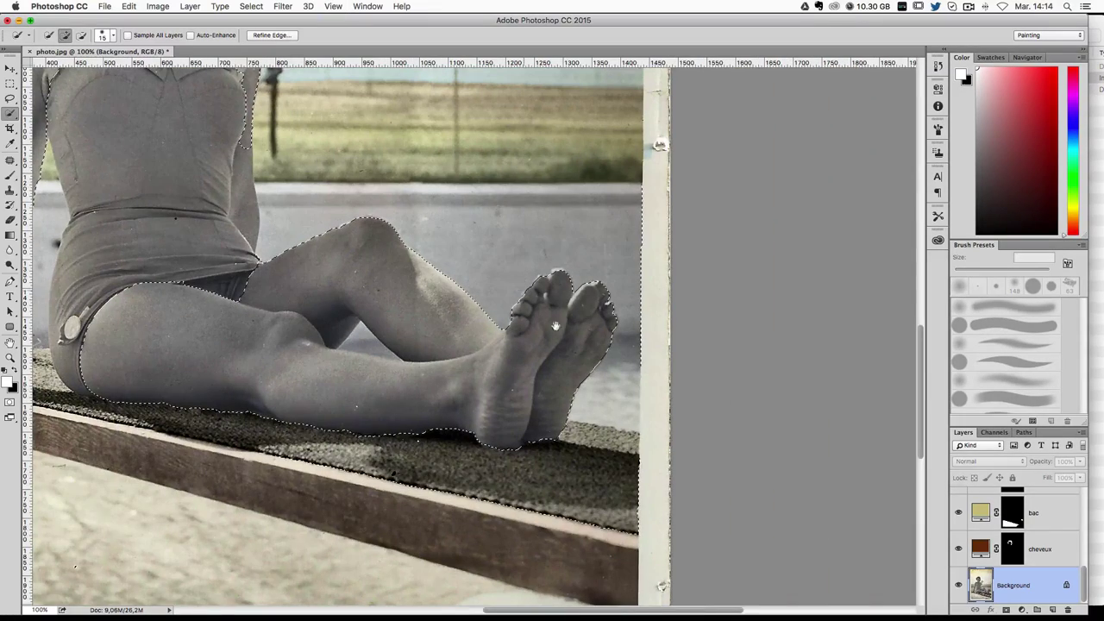
drag(556, 323, 554, 370)
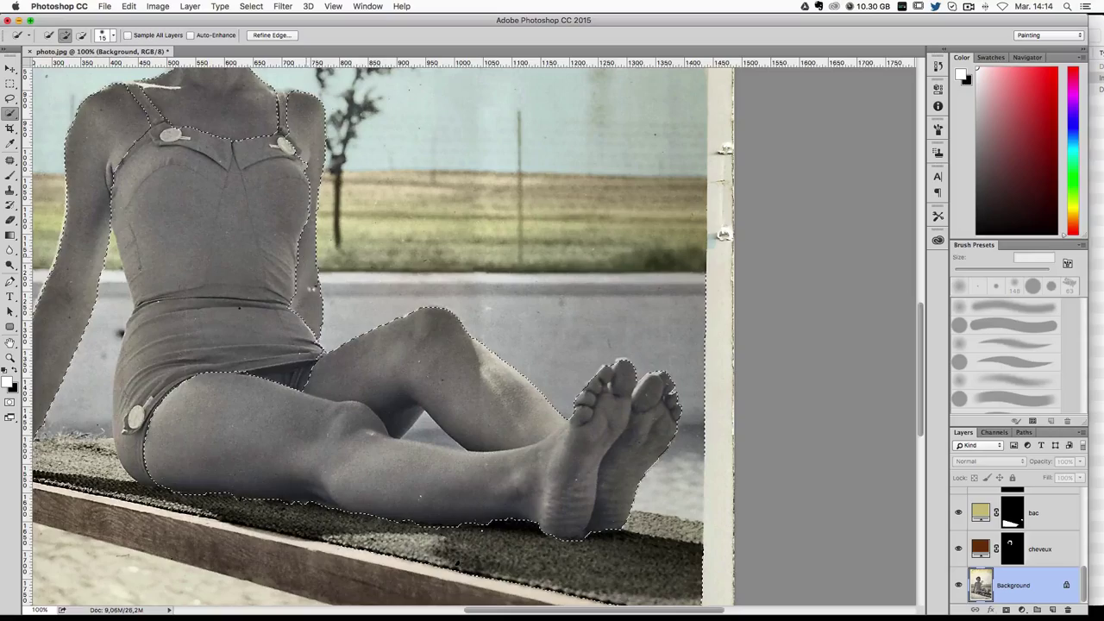
mouse_move(386, 294)
mouse_down()
mouse_move(491, 385)
mouse_move(493, 444)
mouse_up()
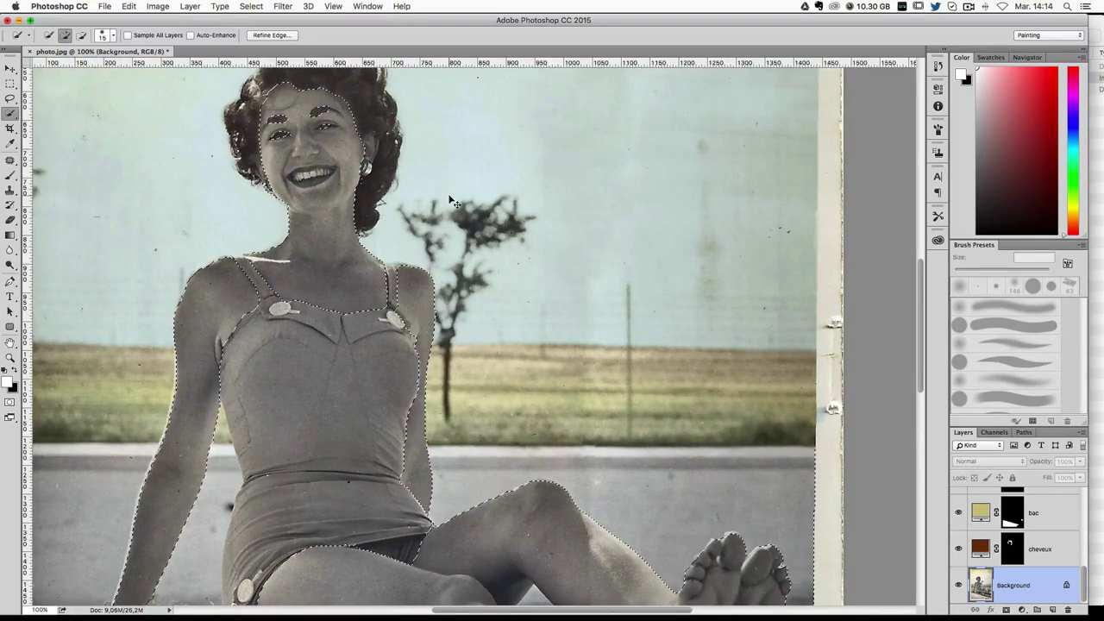
Step: Subtract the woman's teeth and open mouth, out to its corner, from the skin selection
key(ctrl+plus)
drag(480, 297, 549, 373)
scroll(549, 373, up, 10)
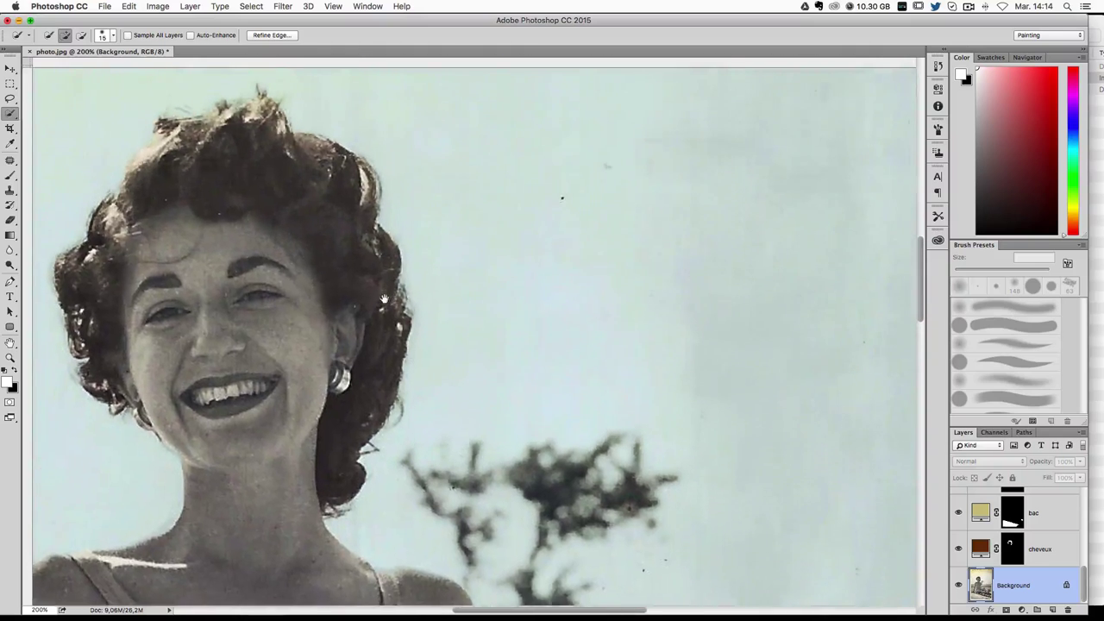
scroll(466, 285, up, 3)
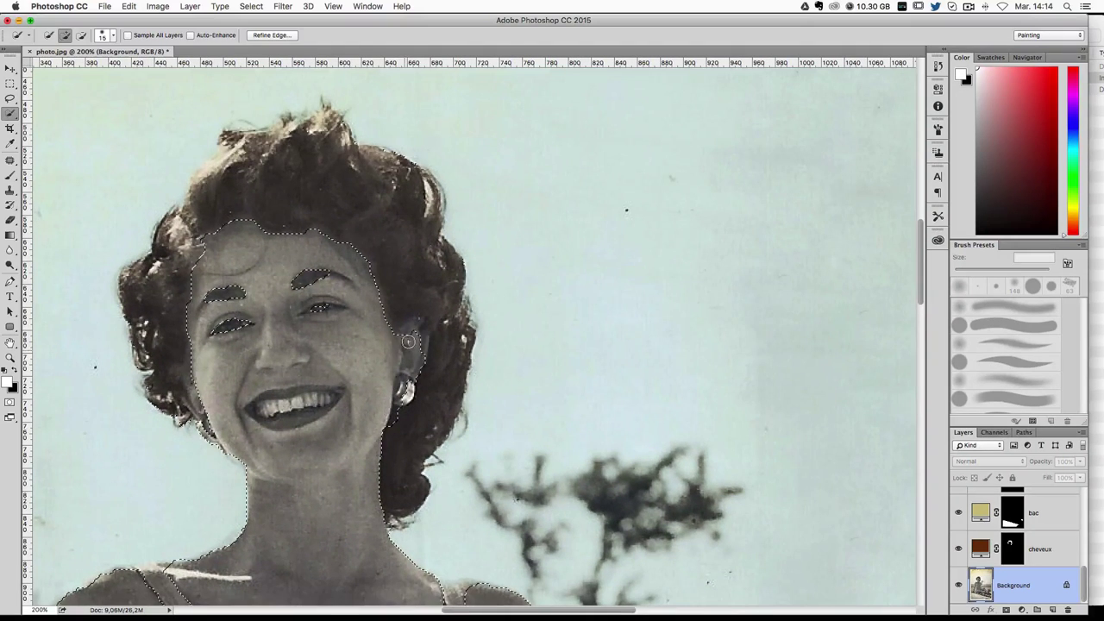
key(alt)
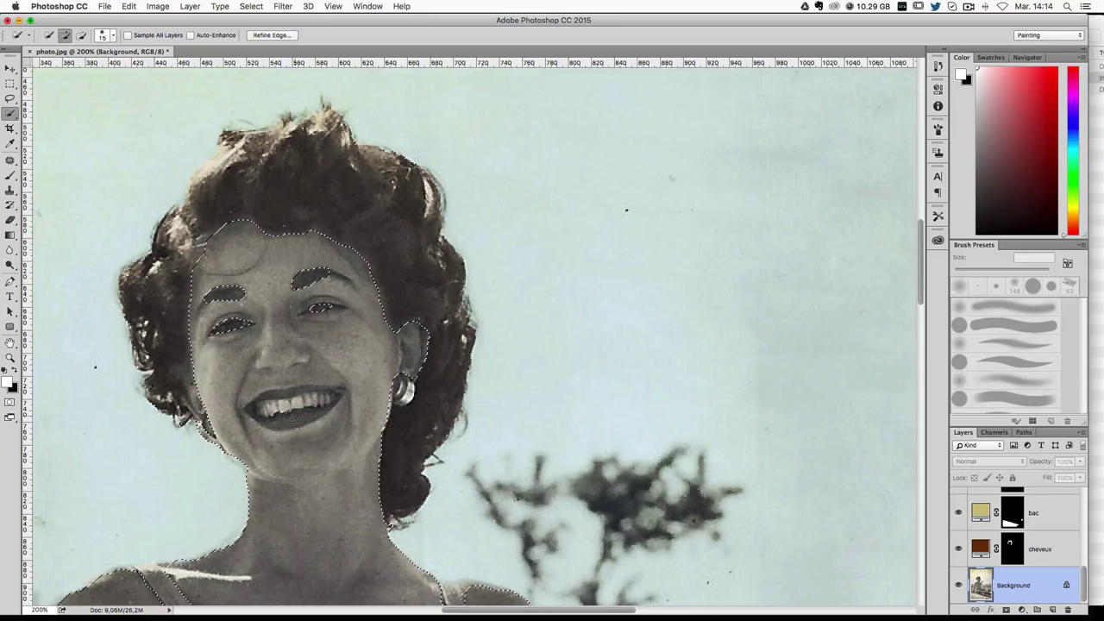
drag(299, 415, 269, 411)
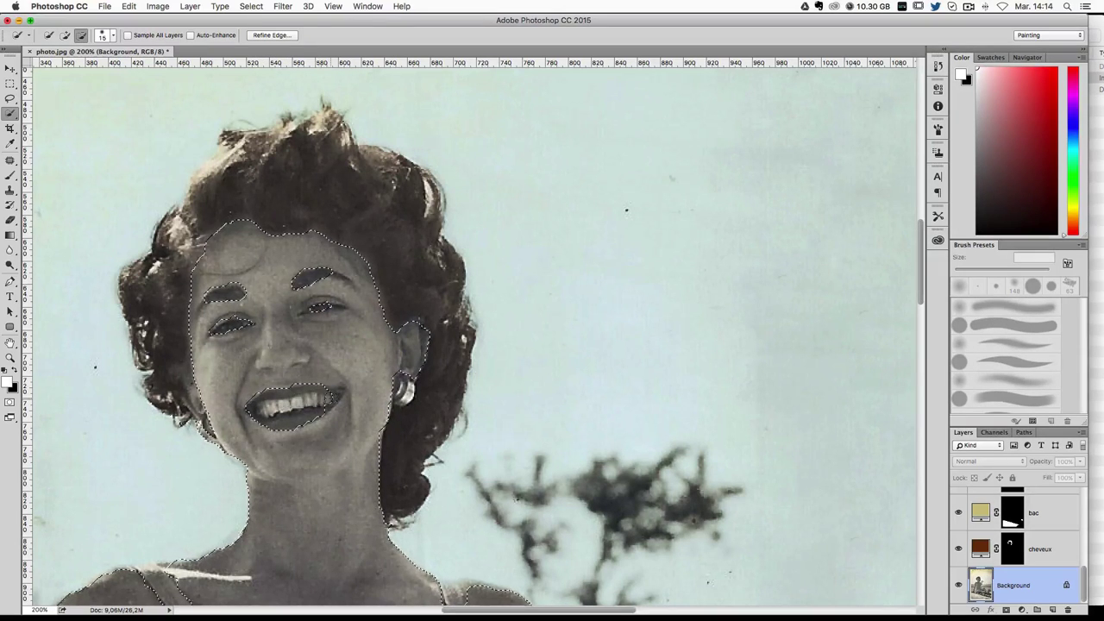
drag(333, 394, 347, 398)
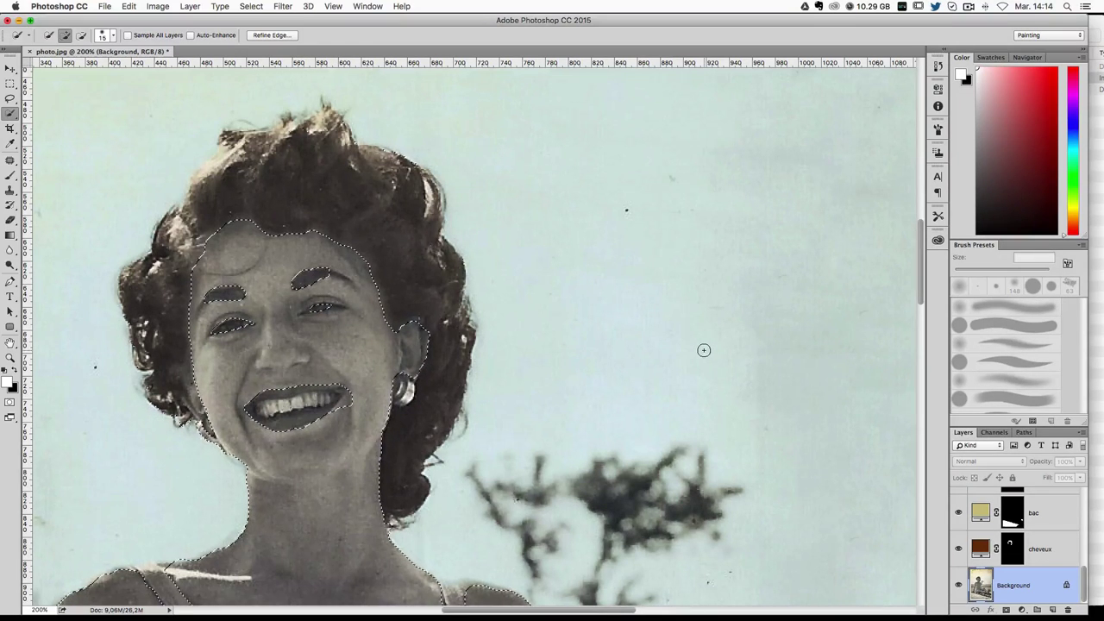
click(271, 35)
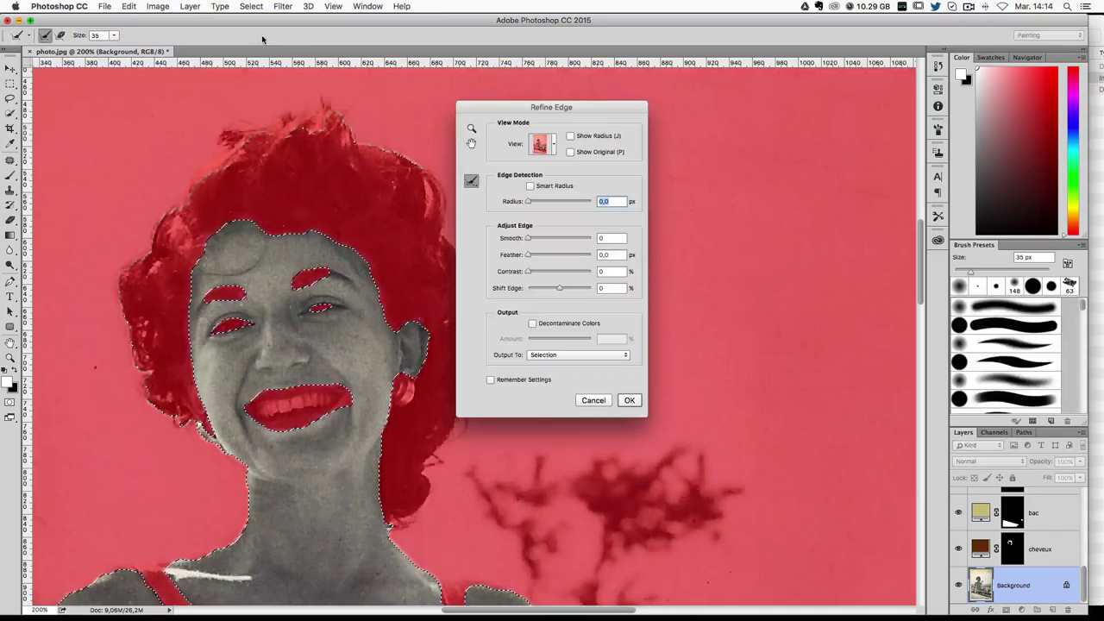
click(554, 145)
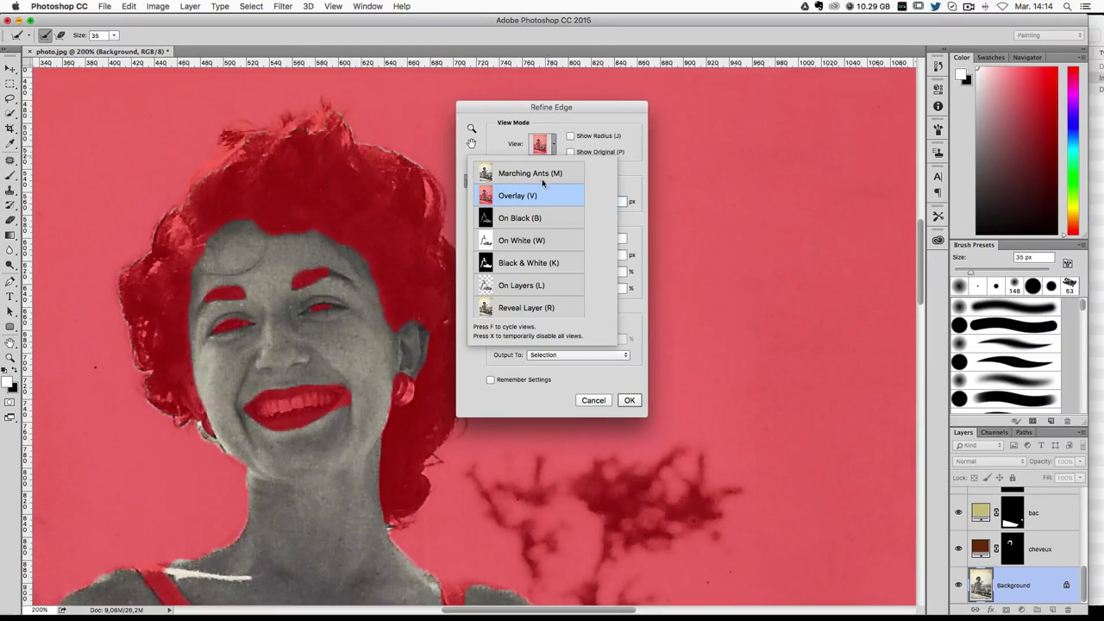
drag(549, 110, 765, 107)
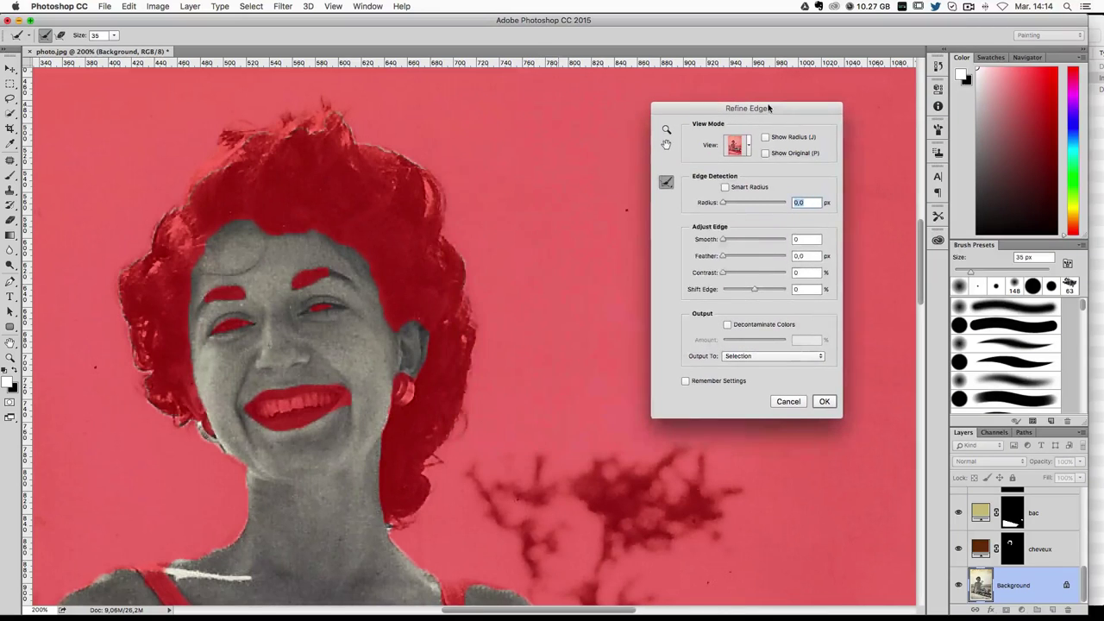
scroll(547, 365, down, 1)
scroll(550, 363, down, 4)
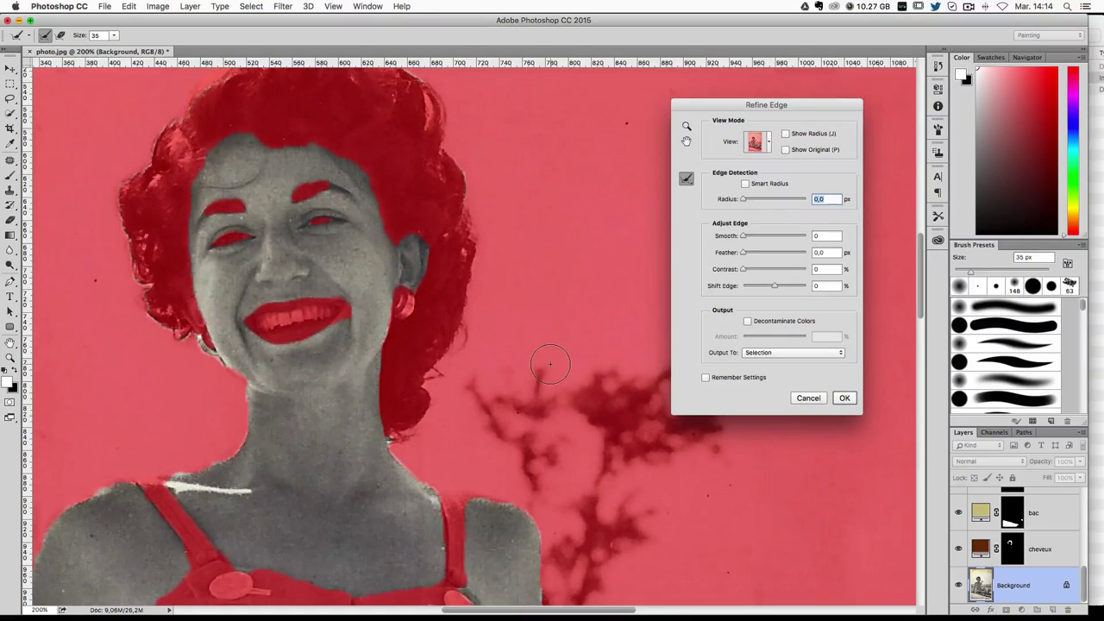
scroll(550, 363, down, 2)
drag(462, 444, 424, 217)
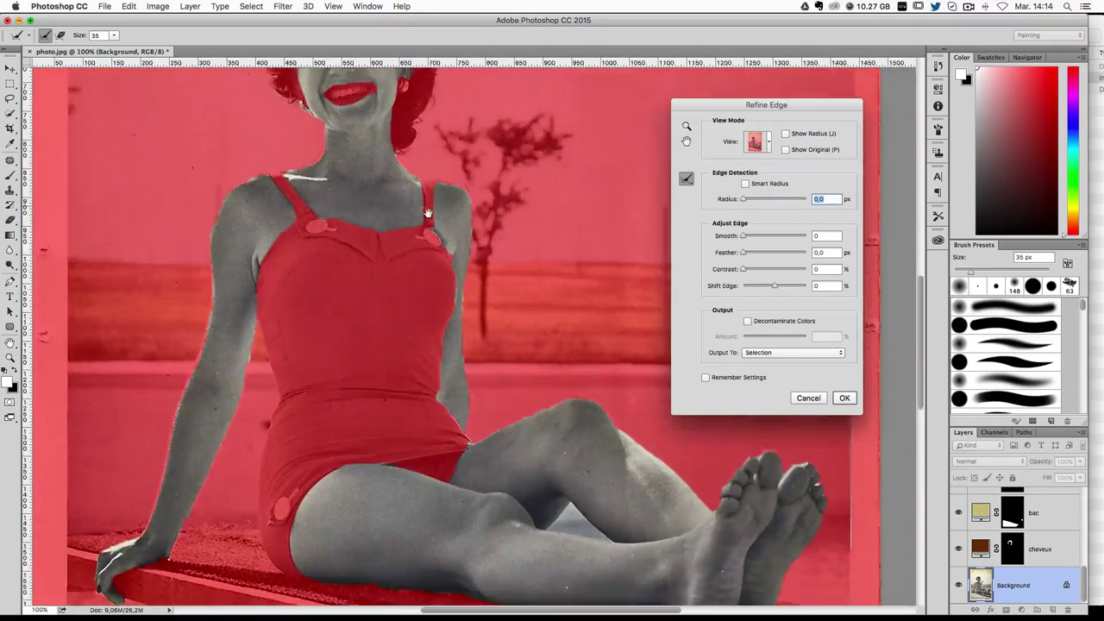
drag(423, 291, 418, 403)
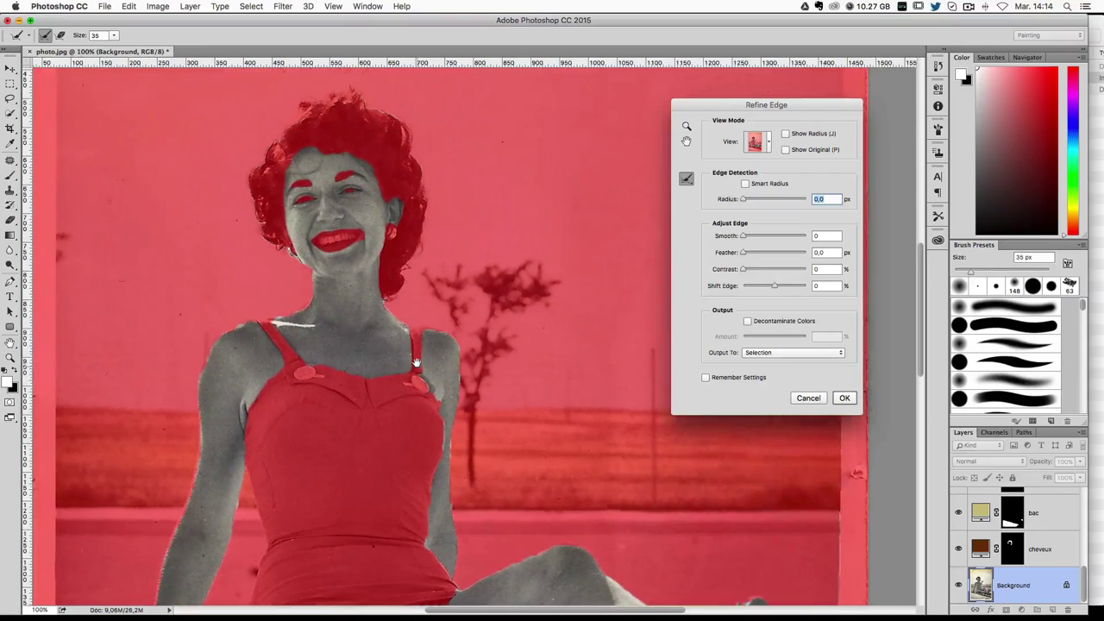
scroll(418, 403, down, 2)
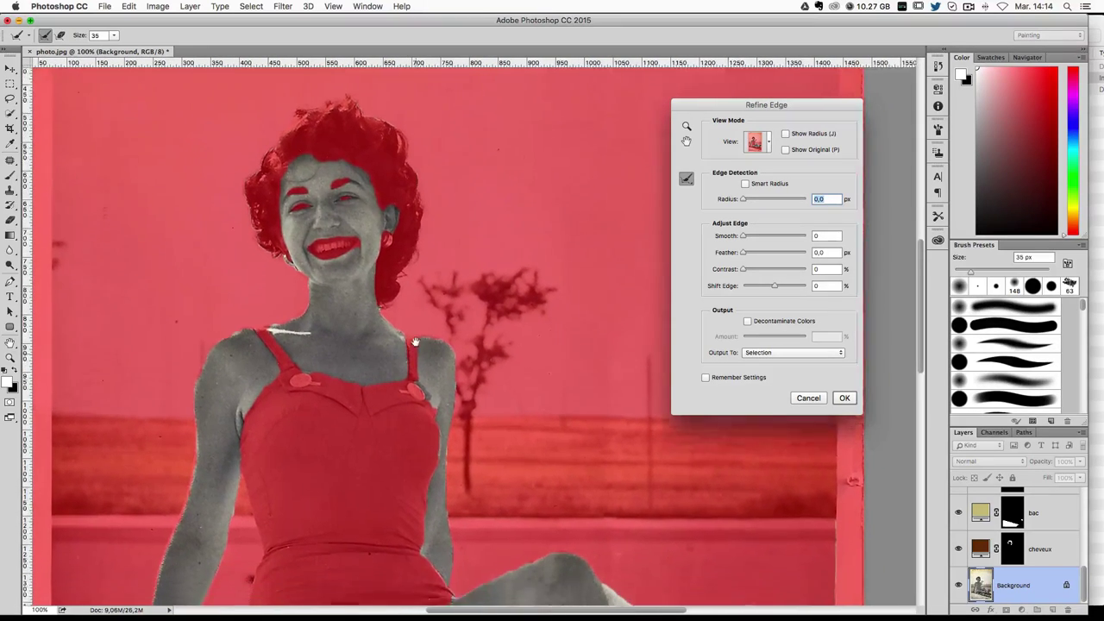
scroll(419, 403, down, 3)
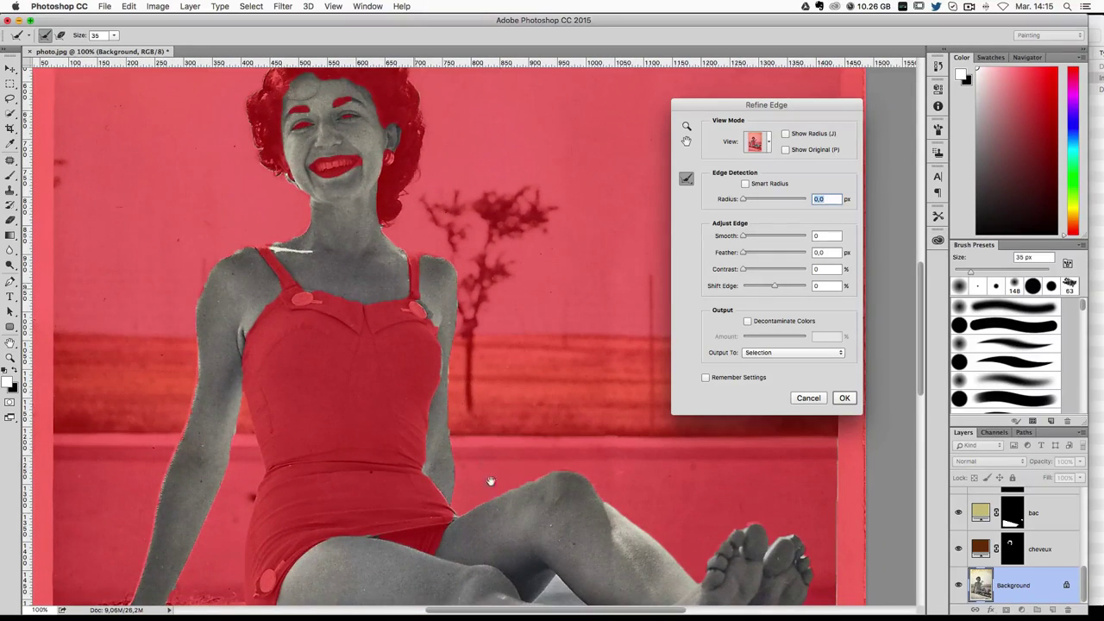
scroll(490, 481, down, 3)
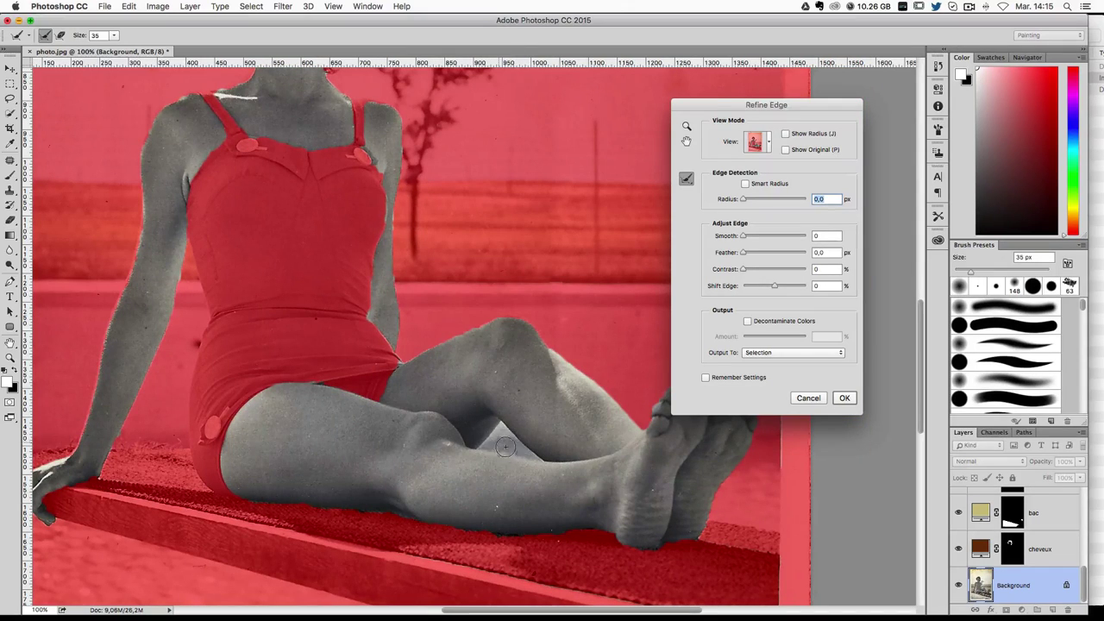
key(Return)
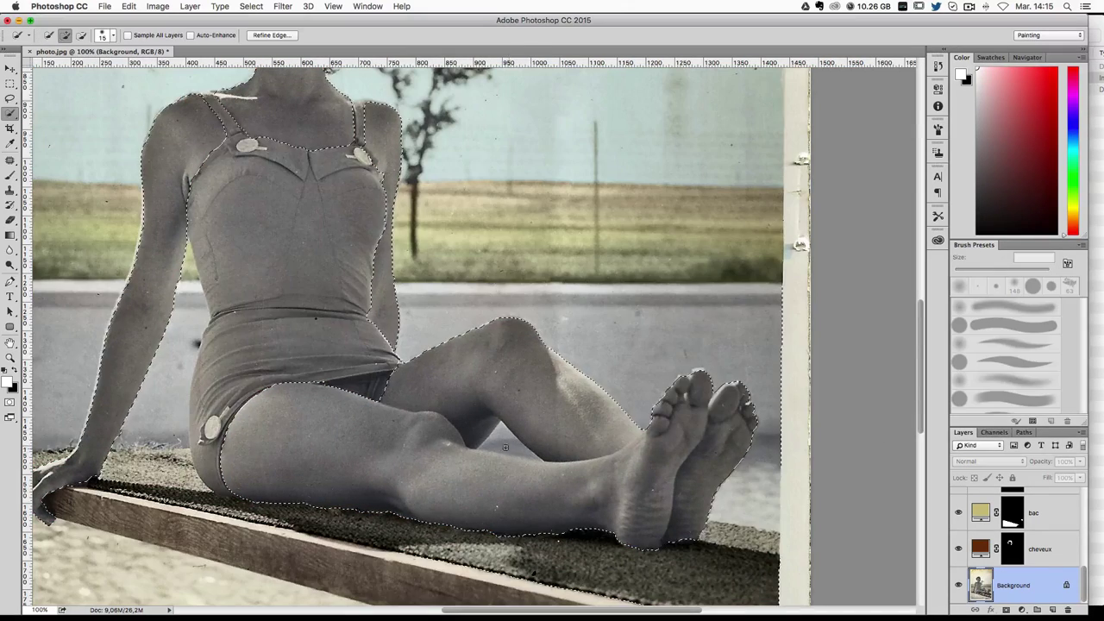
Step: Exclude the background gap between the bent legs from the skin selection, cleaning its corner with a smaller brush
alt+click(500, 442)
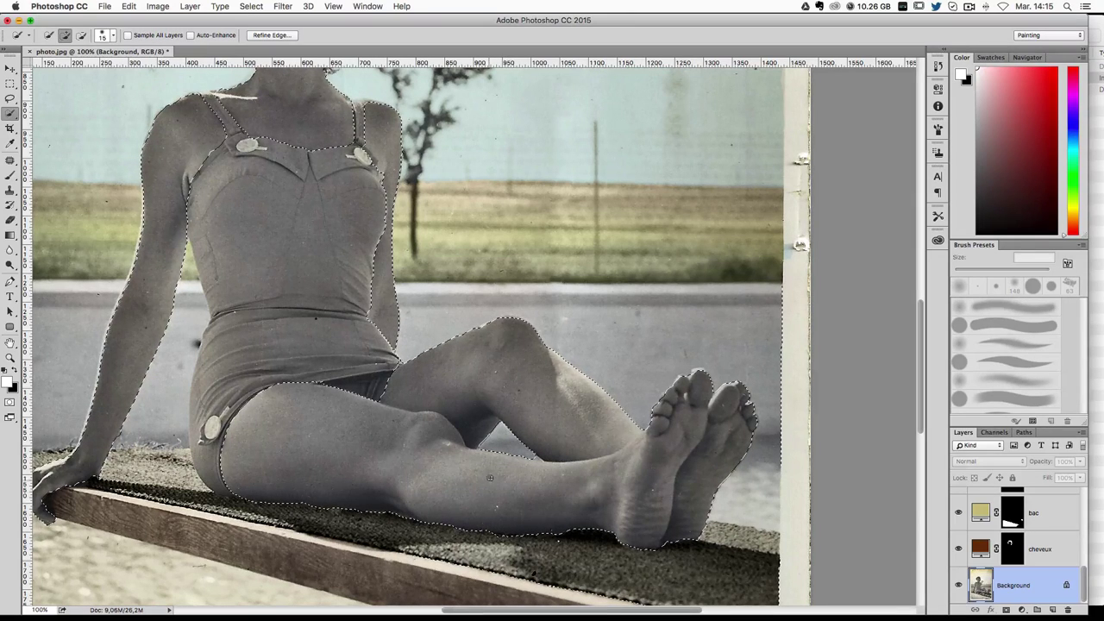
drag(451, 358, 463, 410)
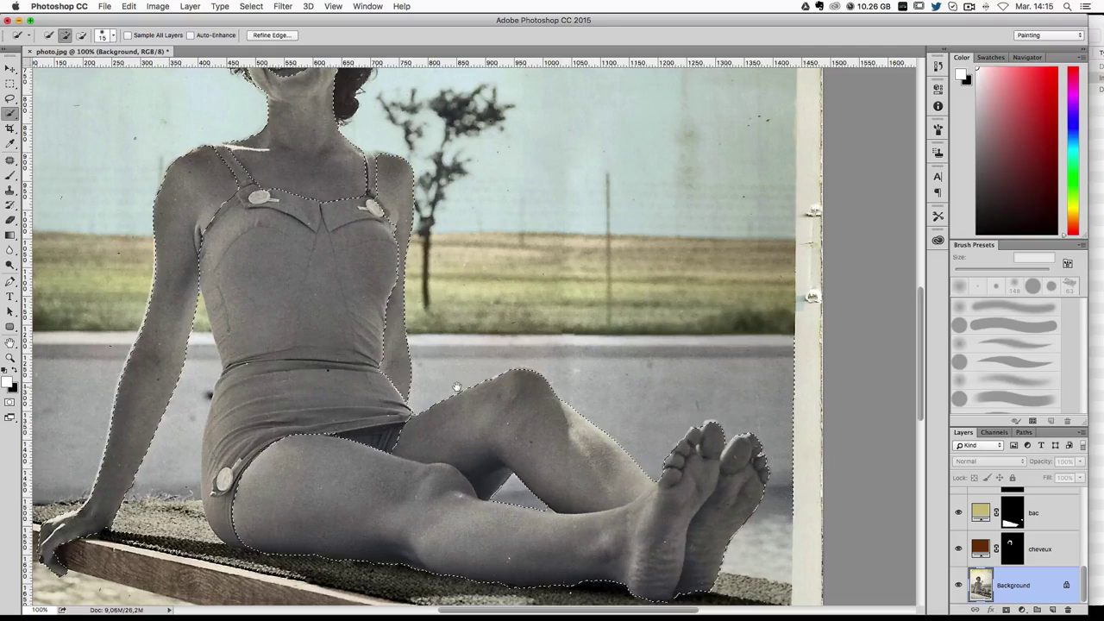
scroll(462, 393, up, 5)
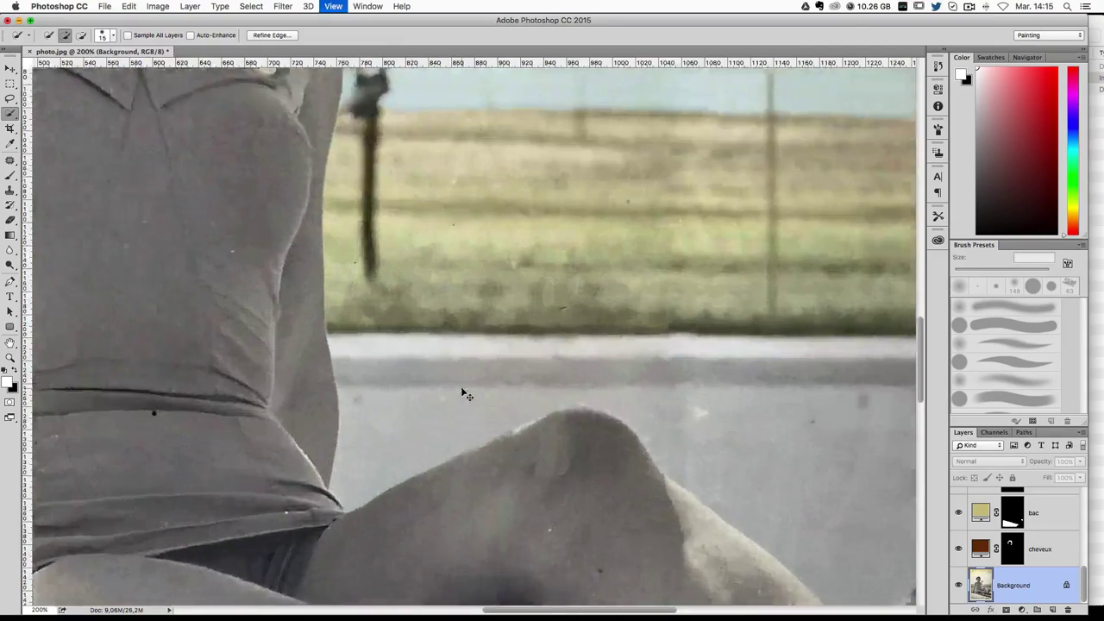
key([)
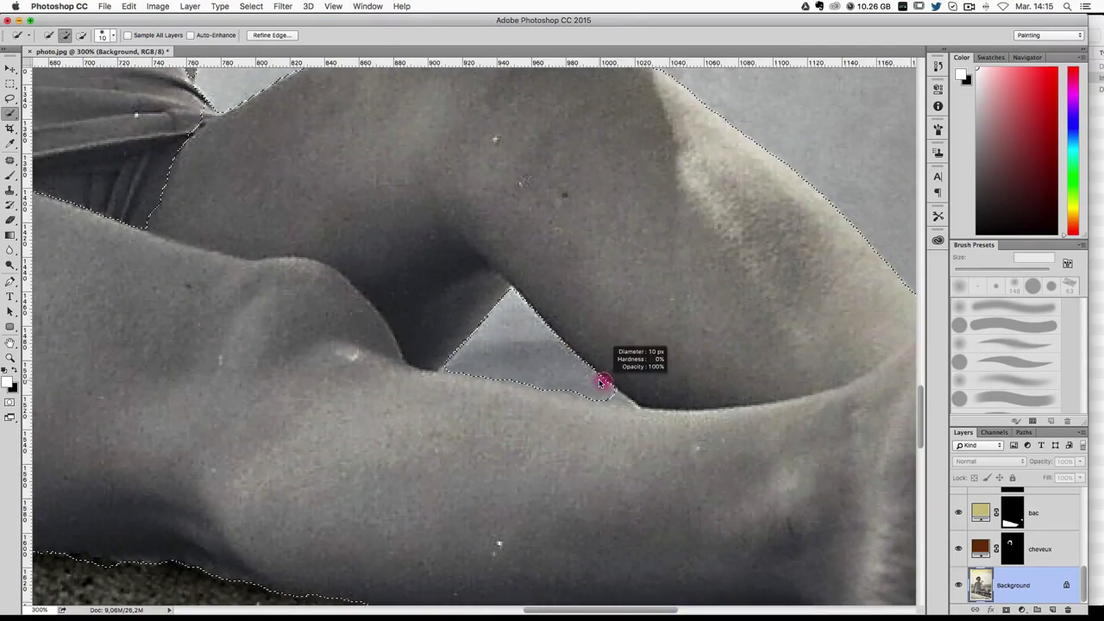
drag(616, 397, 583, 381)
scroll(583, 381, up, 5)
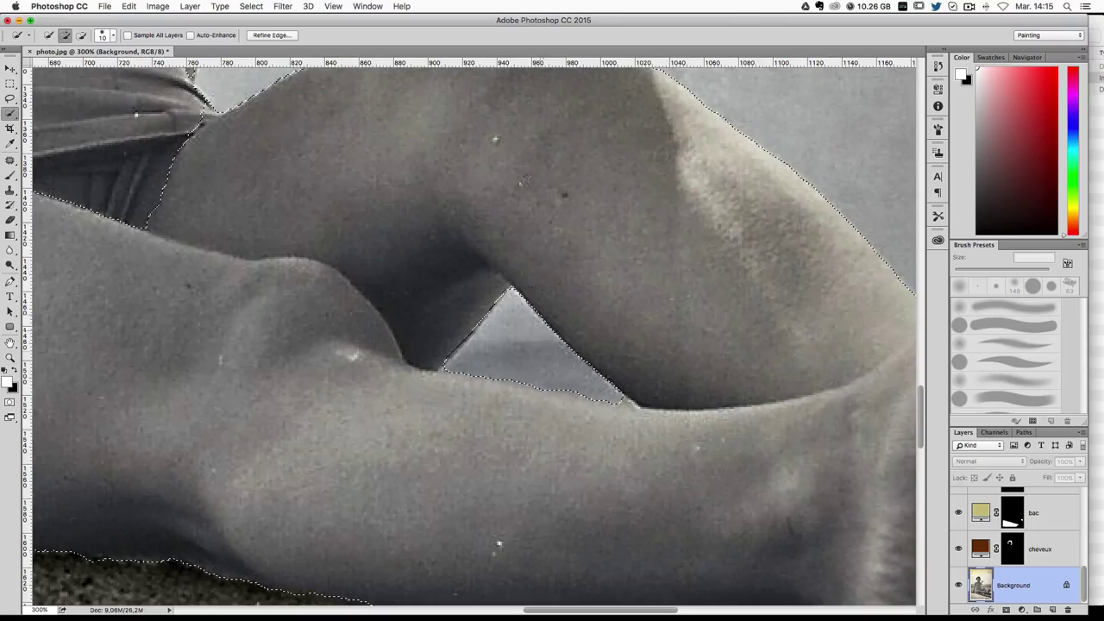
scroll(585, 518, up, 5)
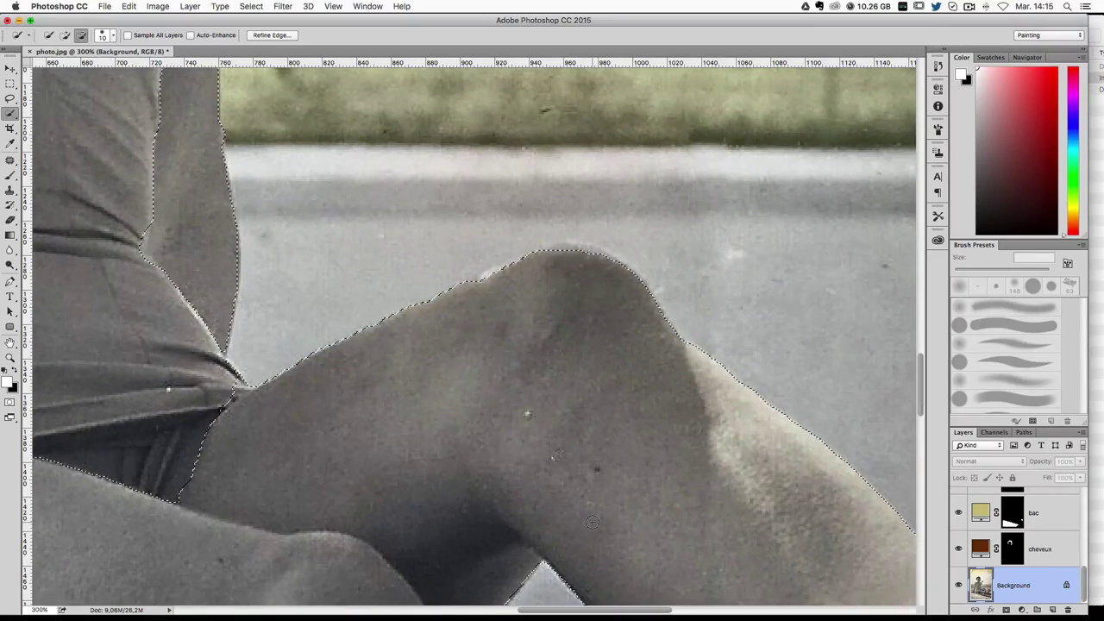
key(ctrl+minus)
key(ctrl+minus)
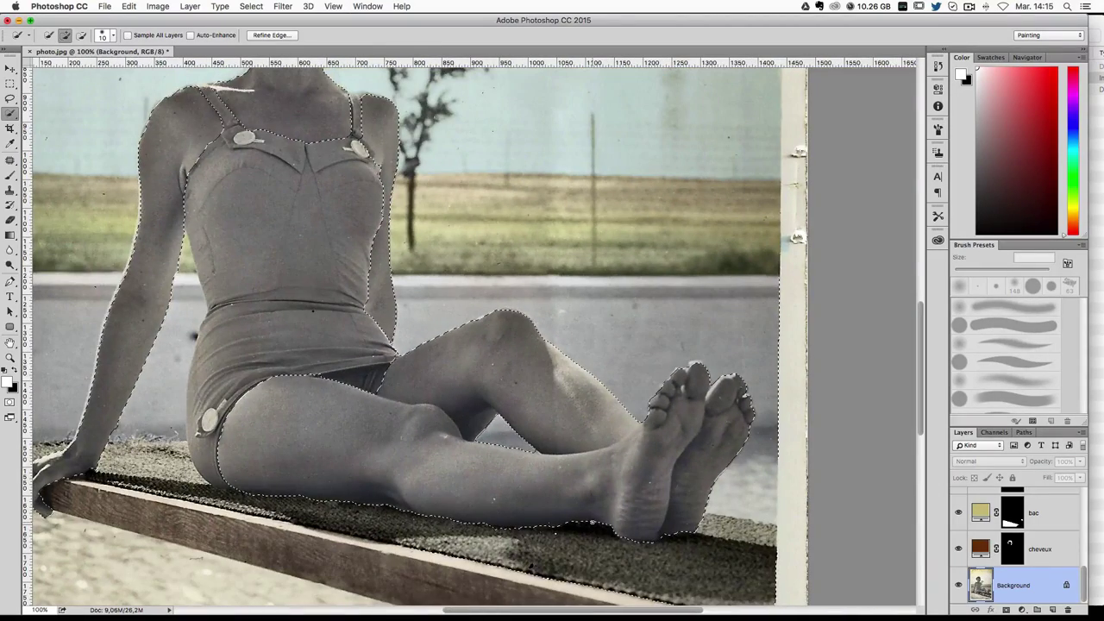
scroll(517, 292, up, 3)
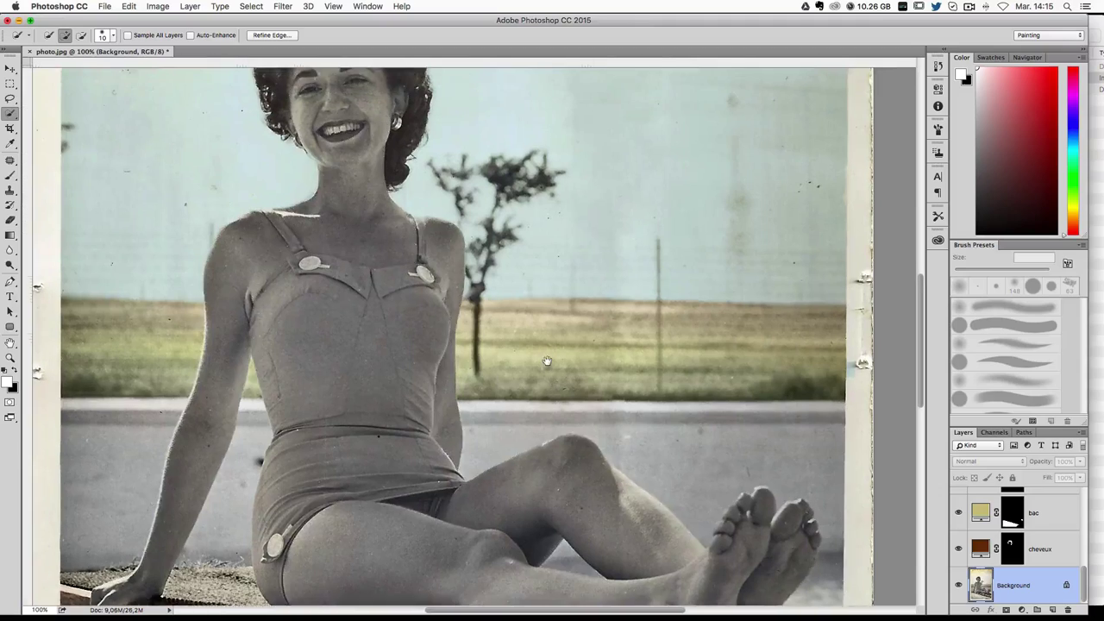
key(ctrl+minus)
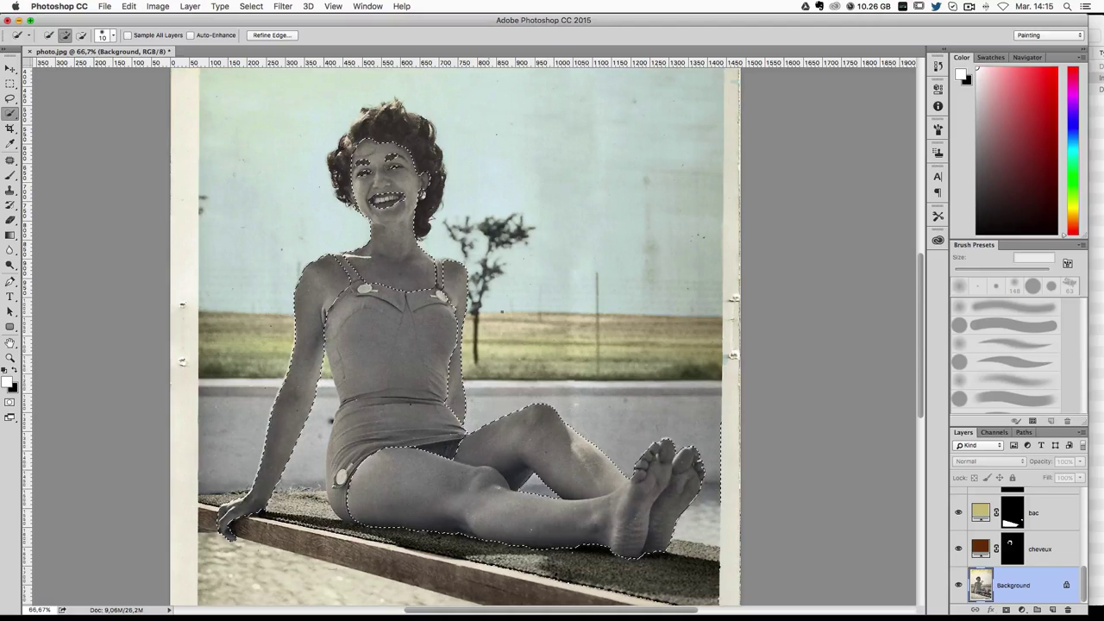
Step: Add a Solid Color fill layer in hex eeb680 over the skin selection, blended as Color
click(1016, 609)
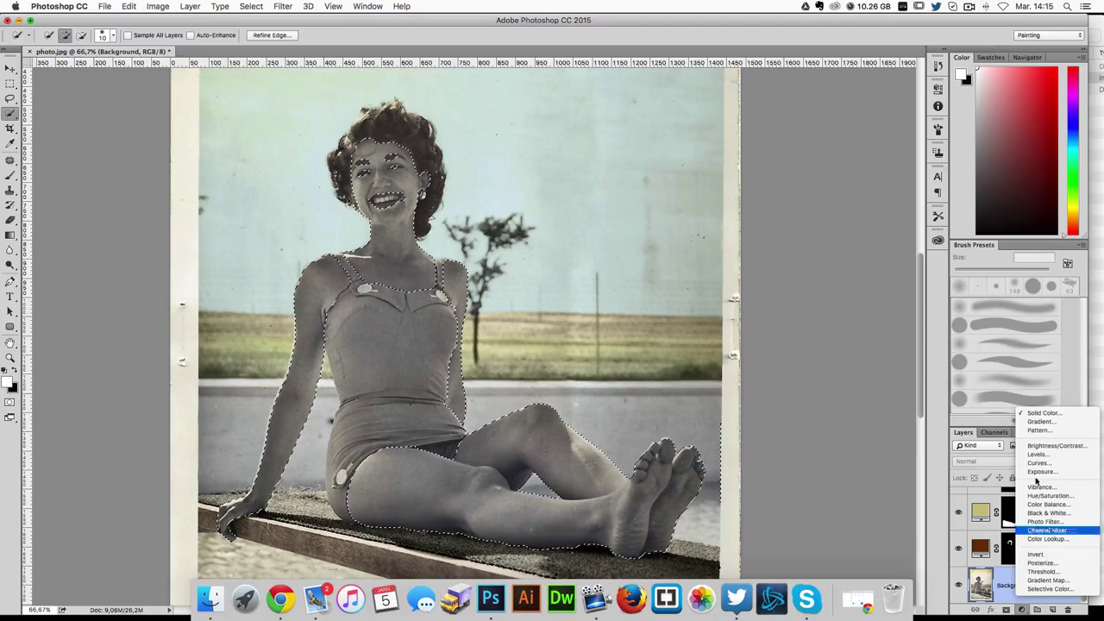
click(503, 427)
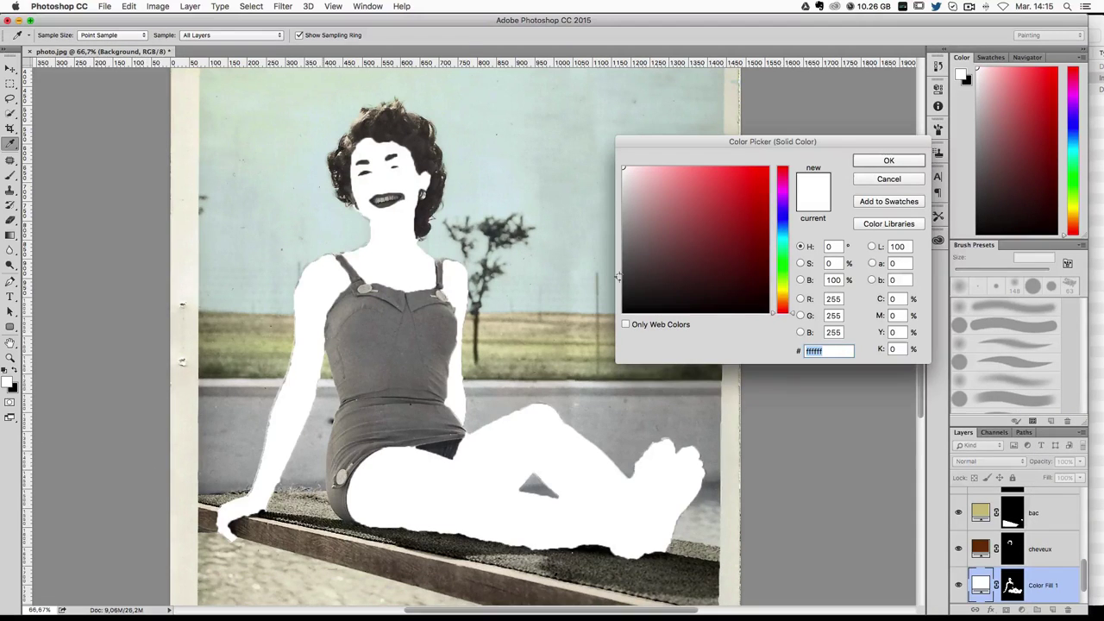
text(0000ee)
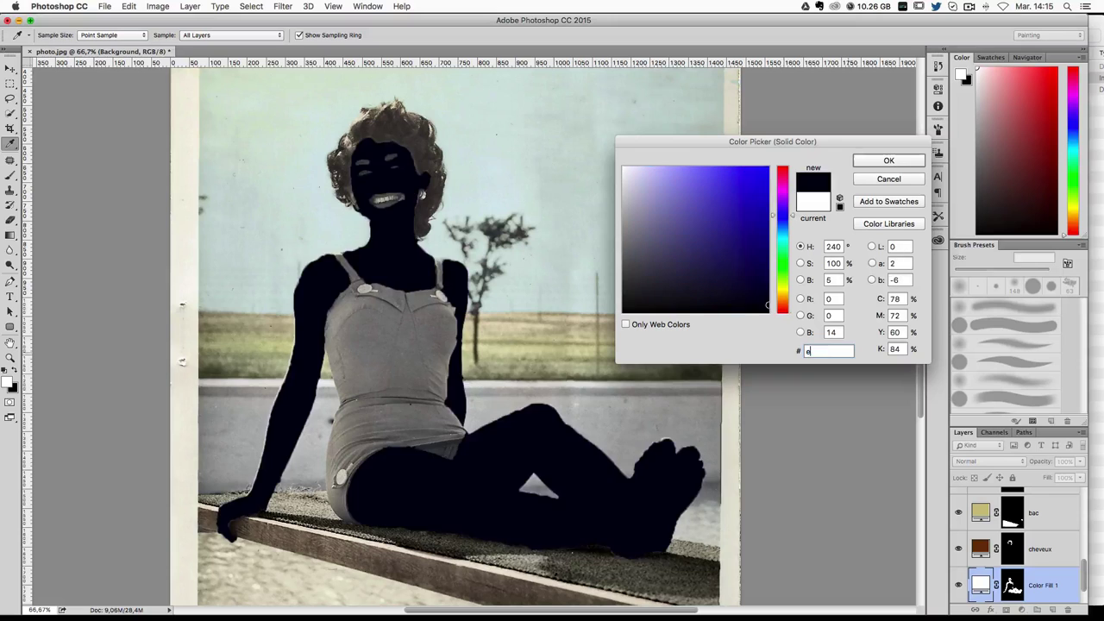
text(ee)
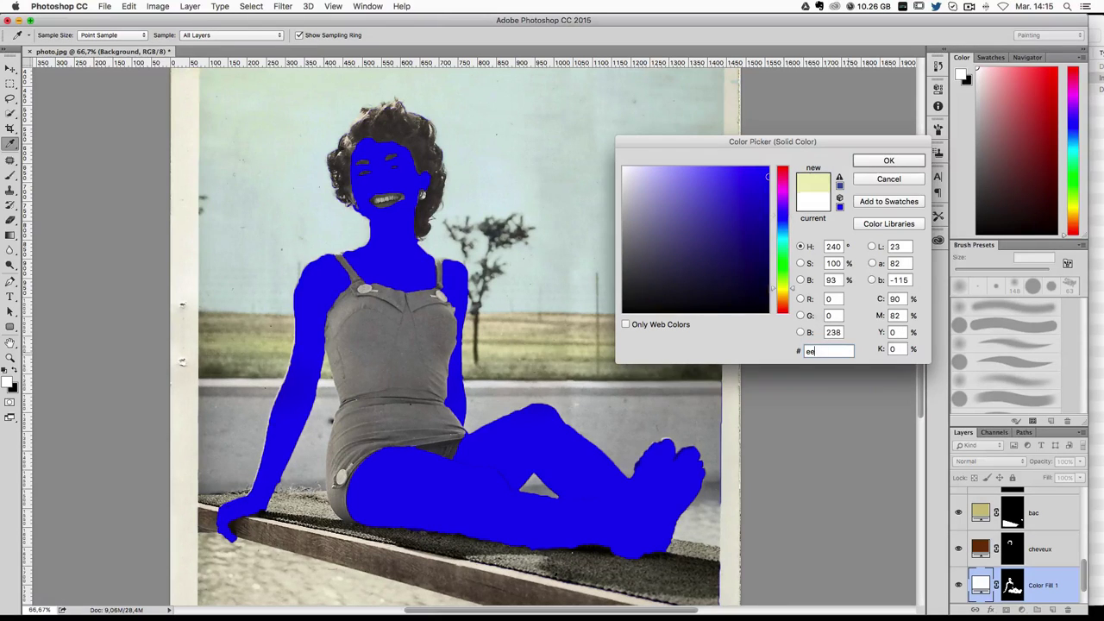
text(b68)
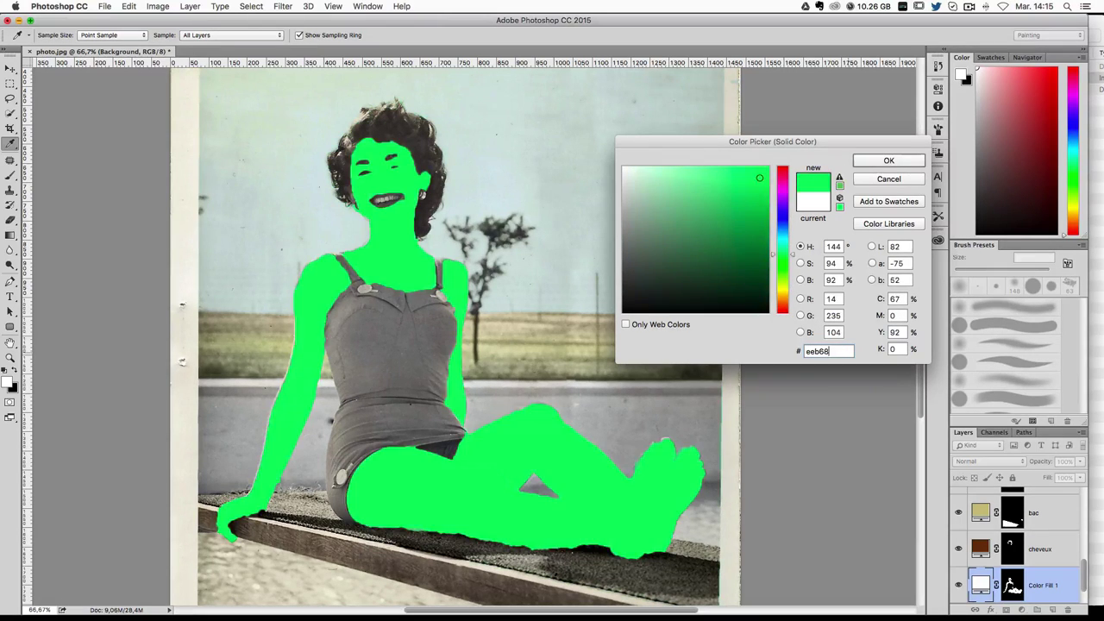
text(0)
key(Return)
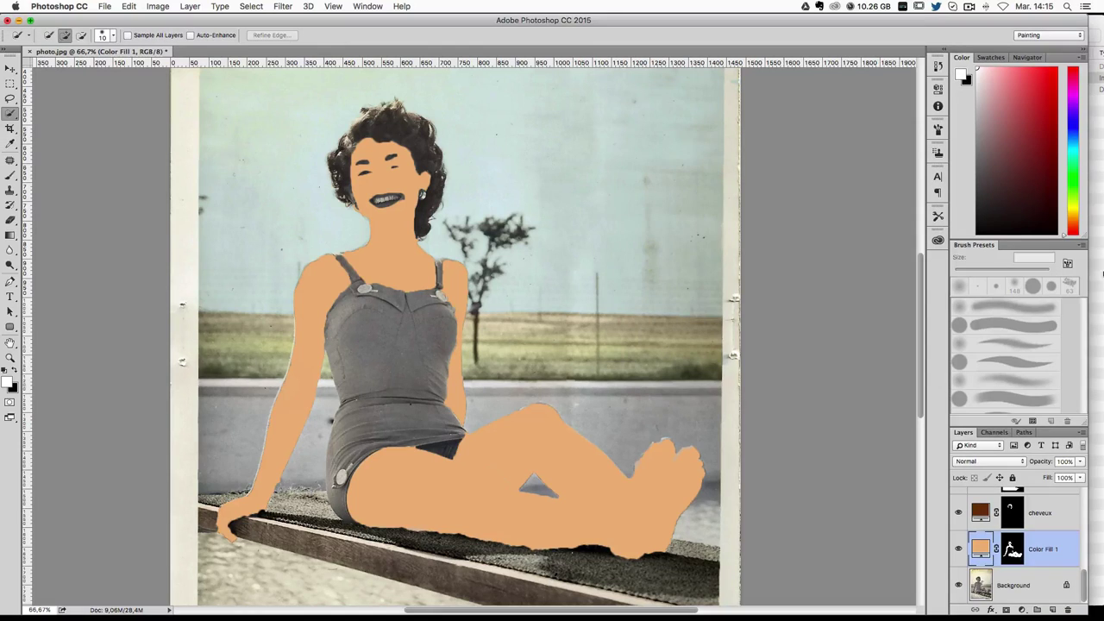
click(983, 461)
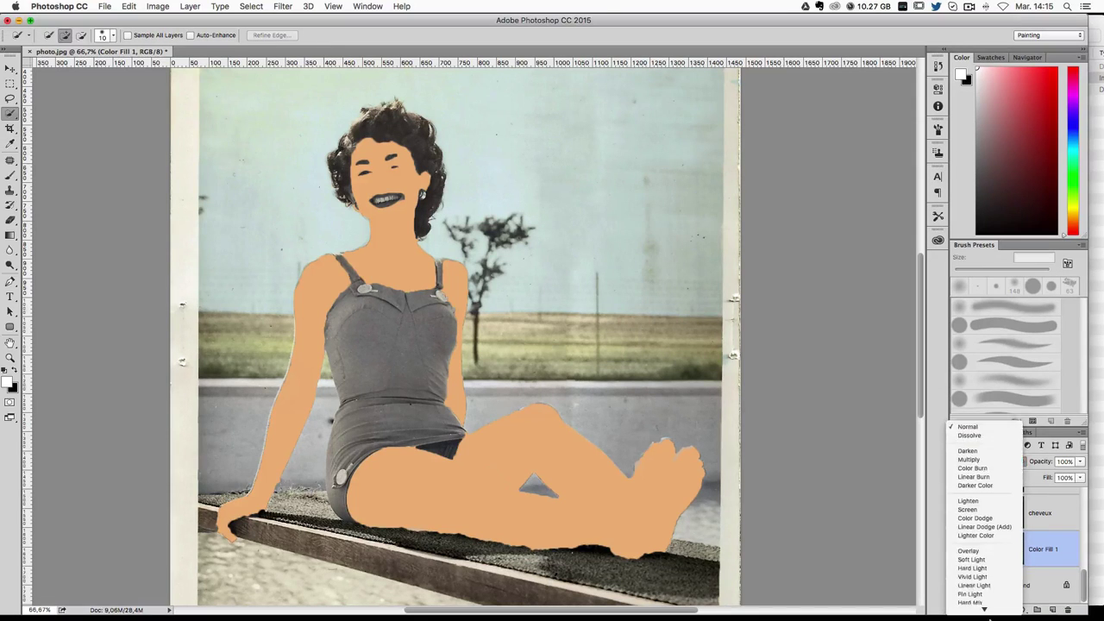
click(971, 600)
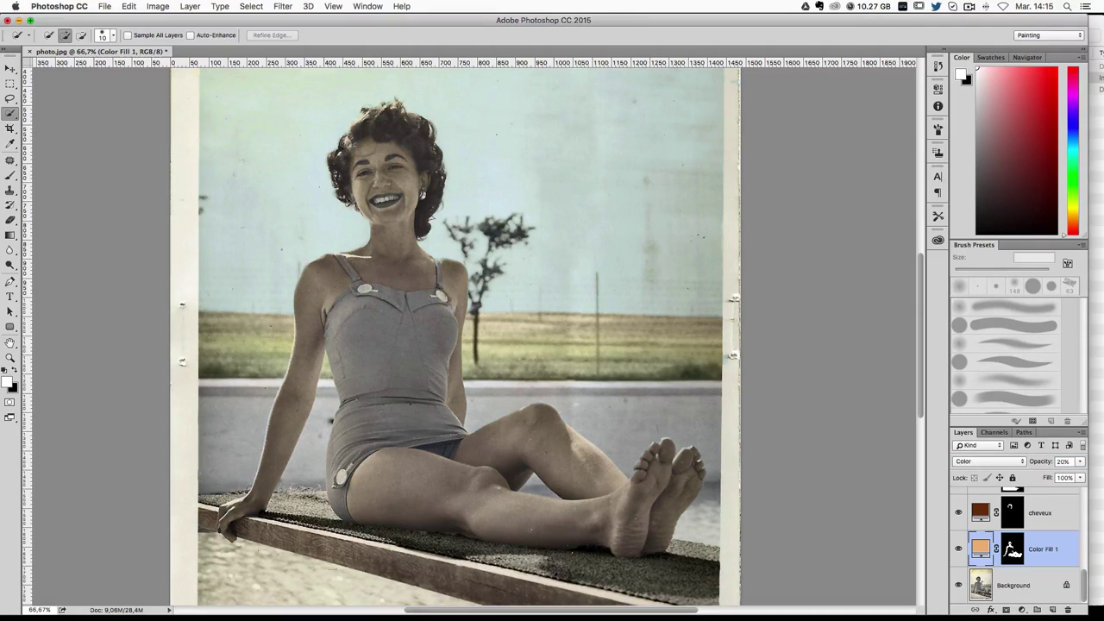
Step: Toggle the skin tint on and off at several zooms to compare, then select its layer mask
click(958, 549)
click(959, 550)
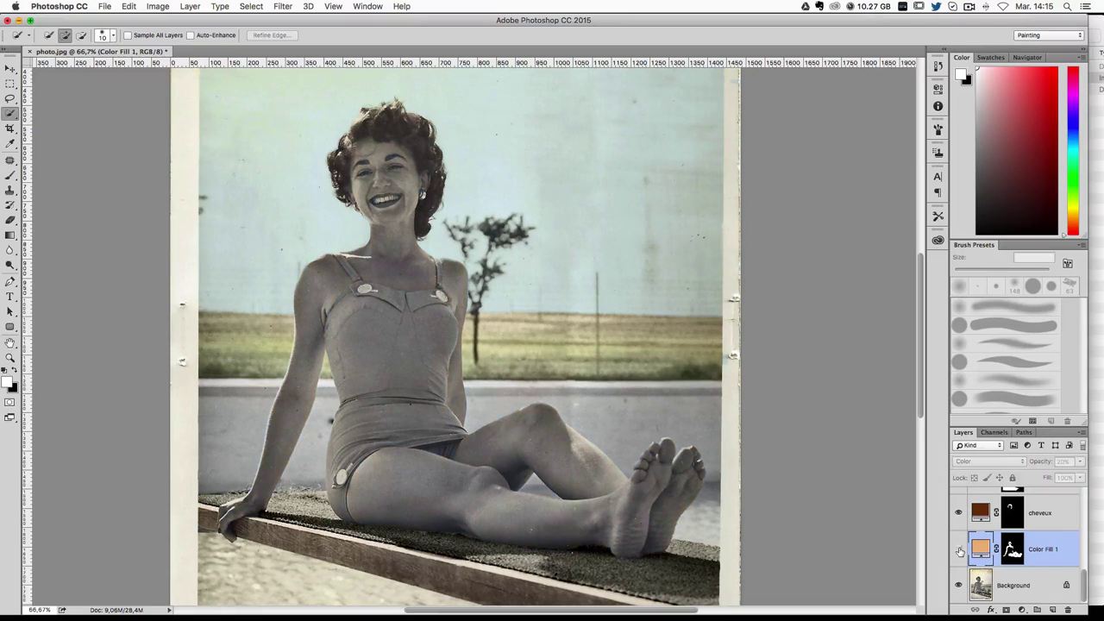
click(959, 550)
key(super+minus)
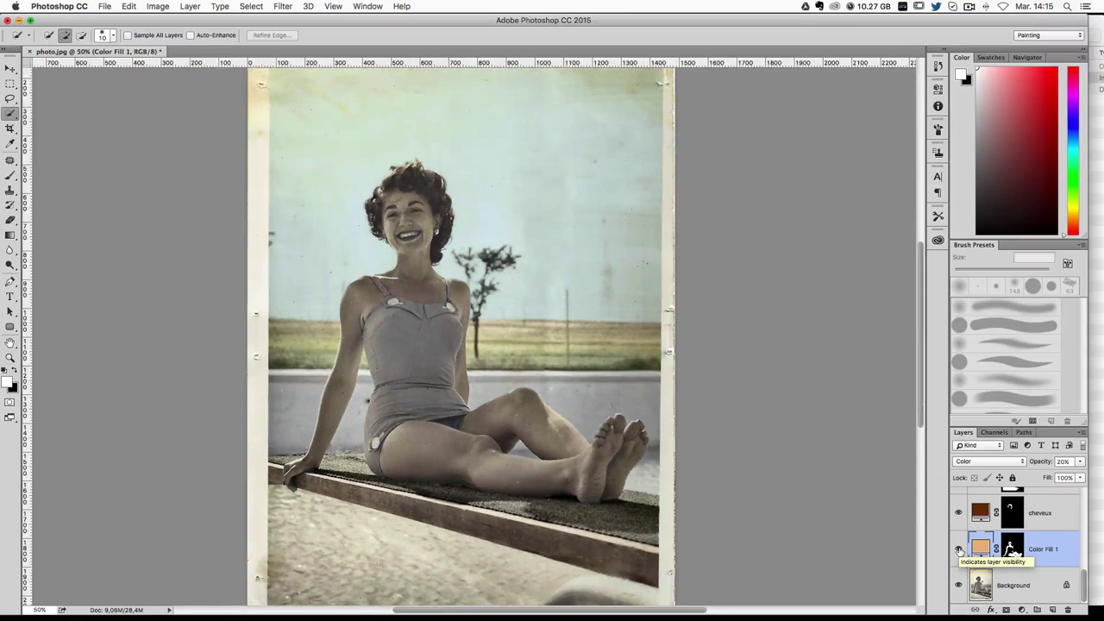
click(959, 549)
click(958, 549)
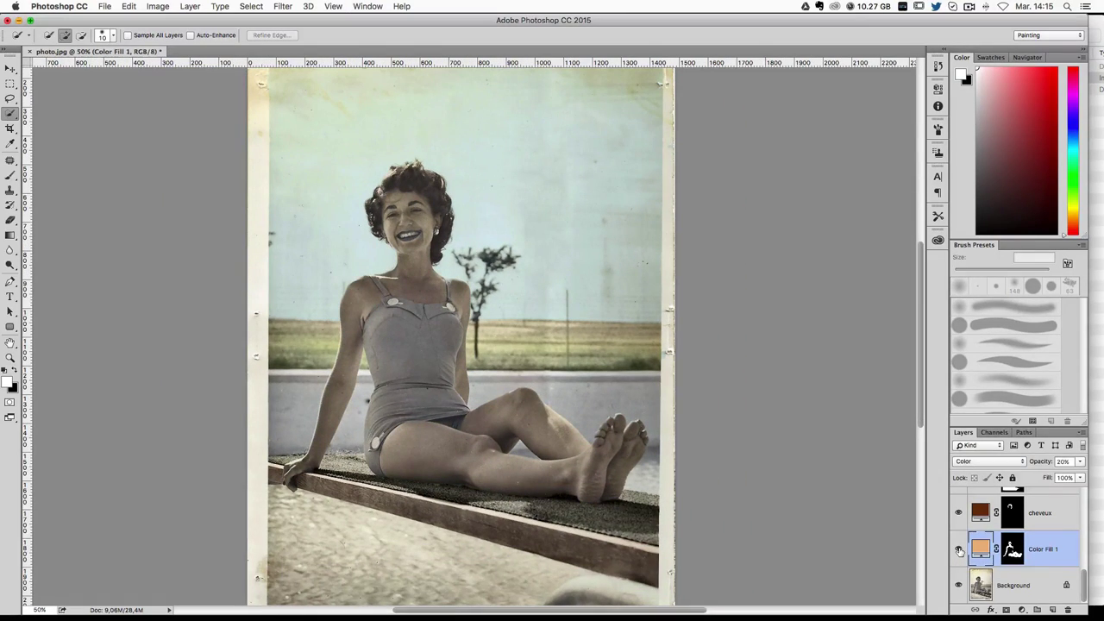
key(super+plus)
key(super+plus)
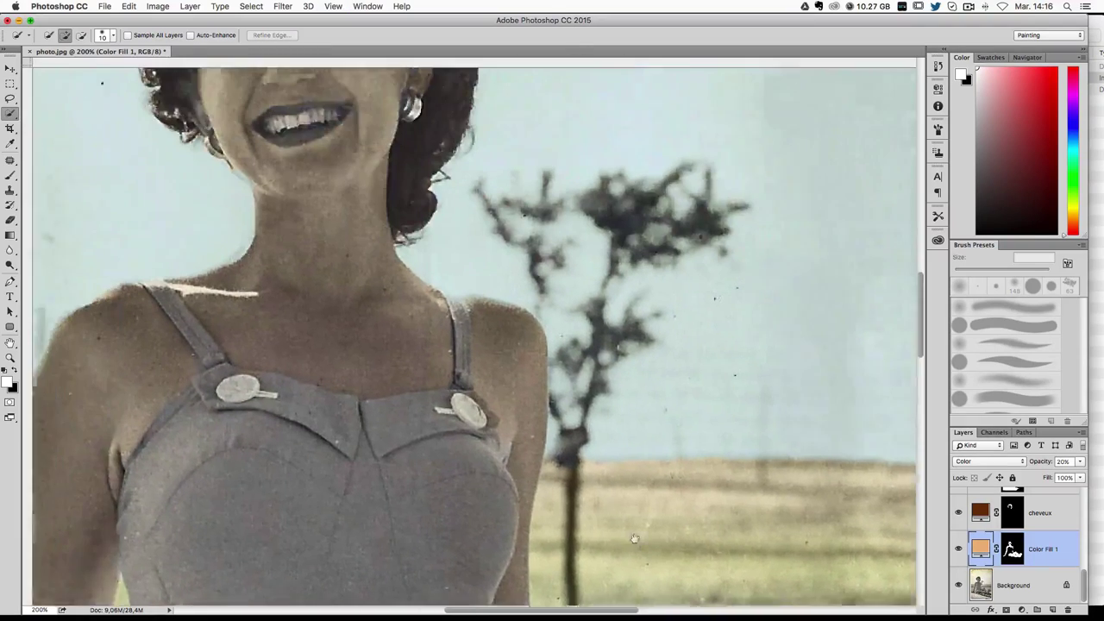
drag(634, 539, 590, 370)
key(super+r)
click(959, 550)
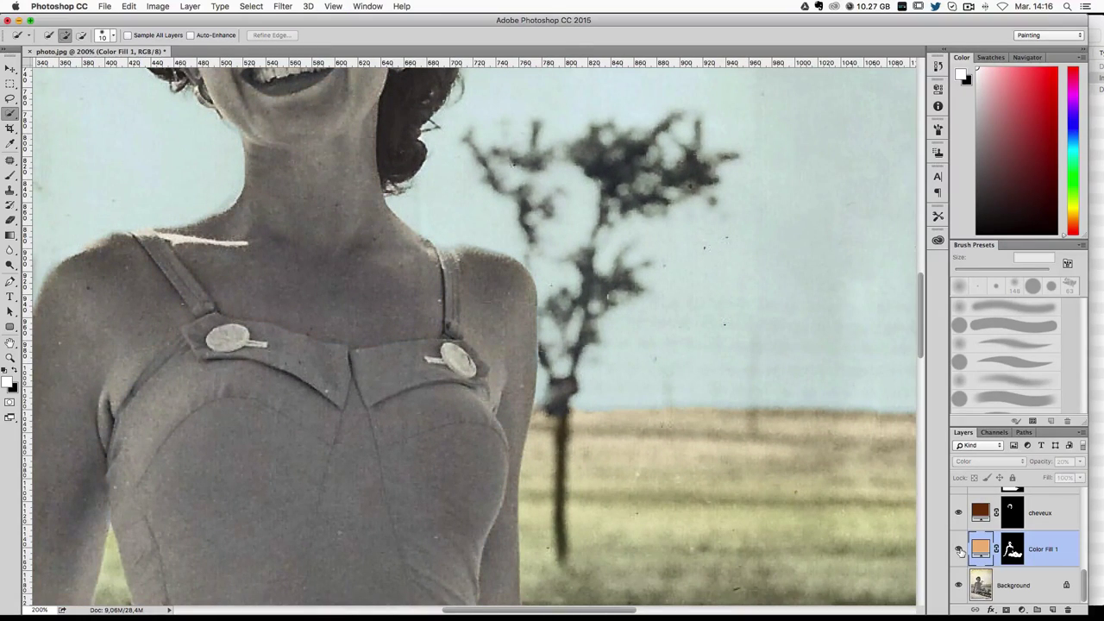
click(958, 550)
click(958, 549)
click(959, 550)
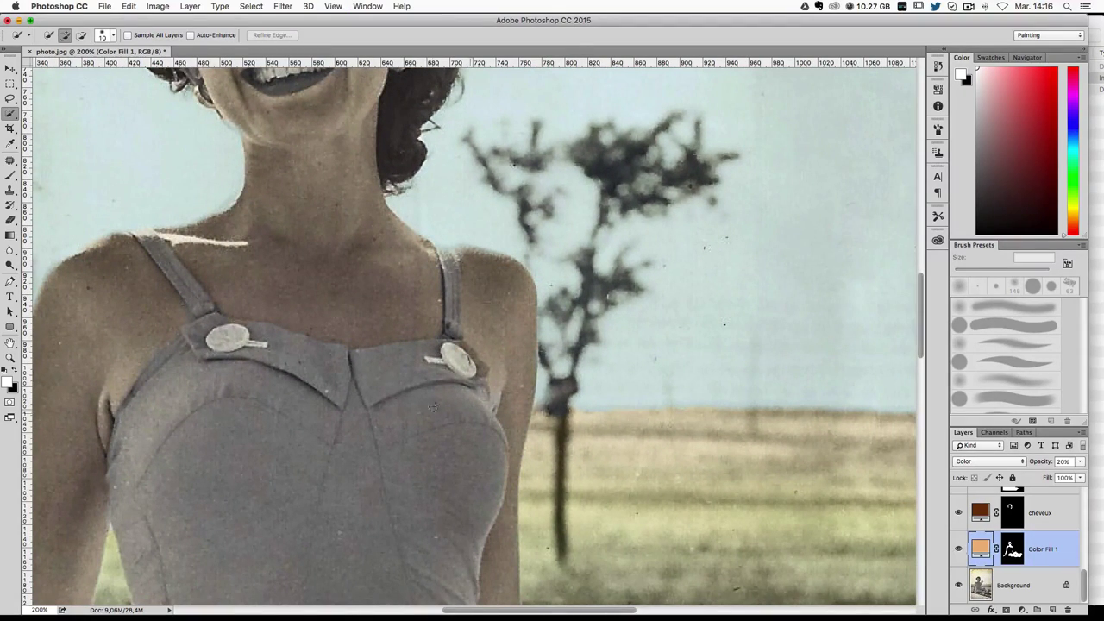
drag(422, 405, 473, 436)
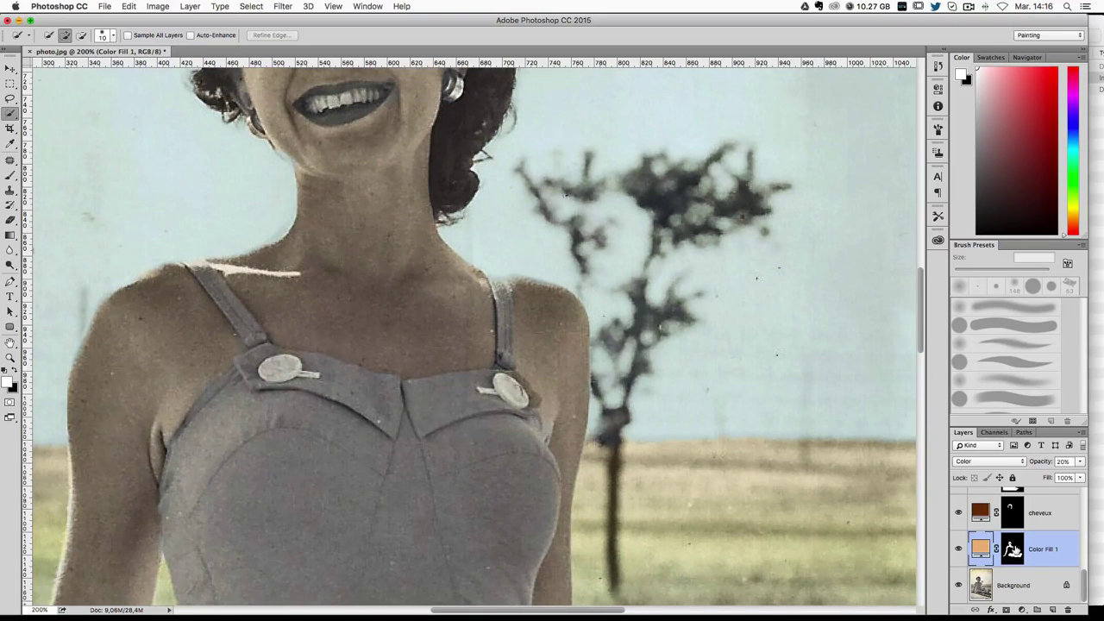
click(1014, 550)
Step: Paint the skin tint off both swimsuit clasps on the fill layer's mask
click(10, 175)
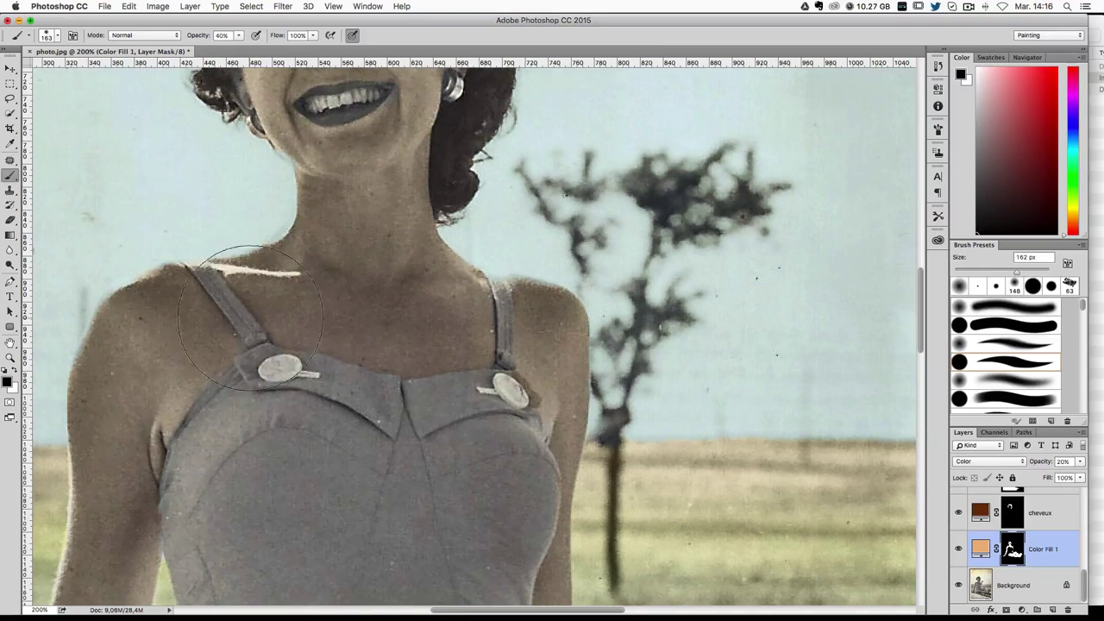
drag(284, 367, 220, 349)
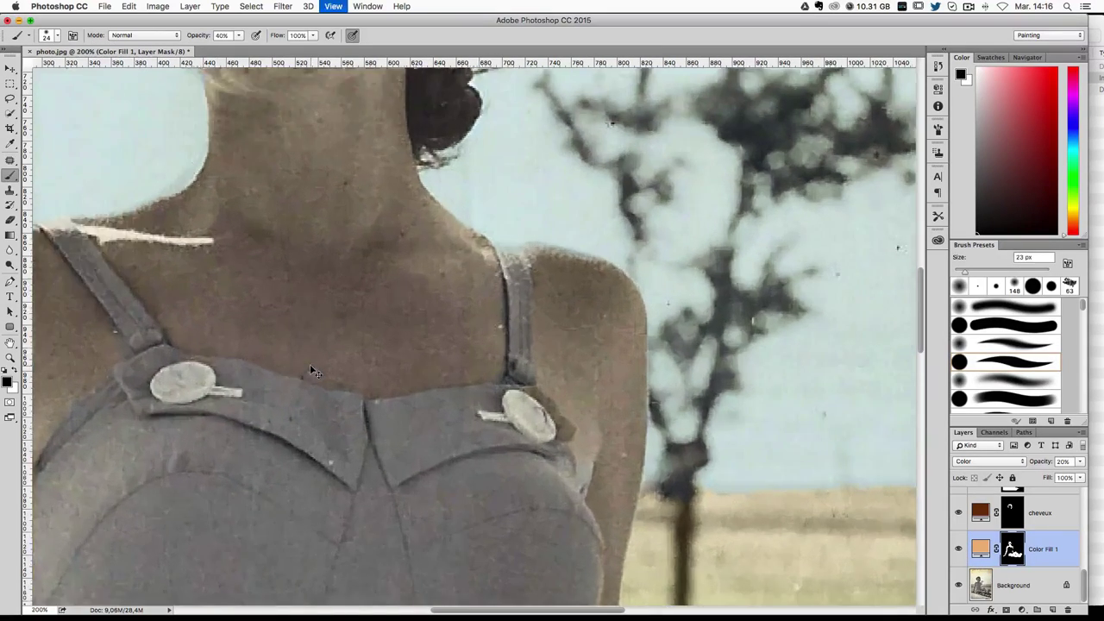
key(super+plus)
mouse_move(180, 373)
mouse_down()
mouse_move(199, 375)
mouse_move(185, 372)
mouse_up()
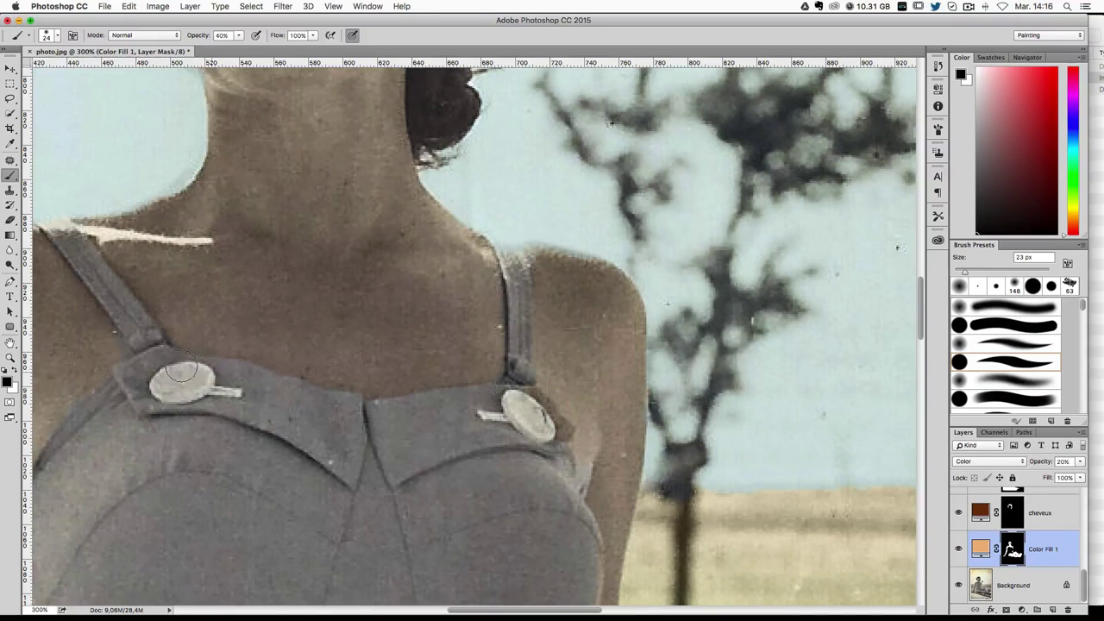
mouse_move(539, 420)
mouse_down()
mouse_move(528, 404)
mouse_move(537, 421)
mouse_up()
drag(409, 437, 486, 328)
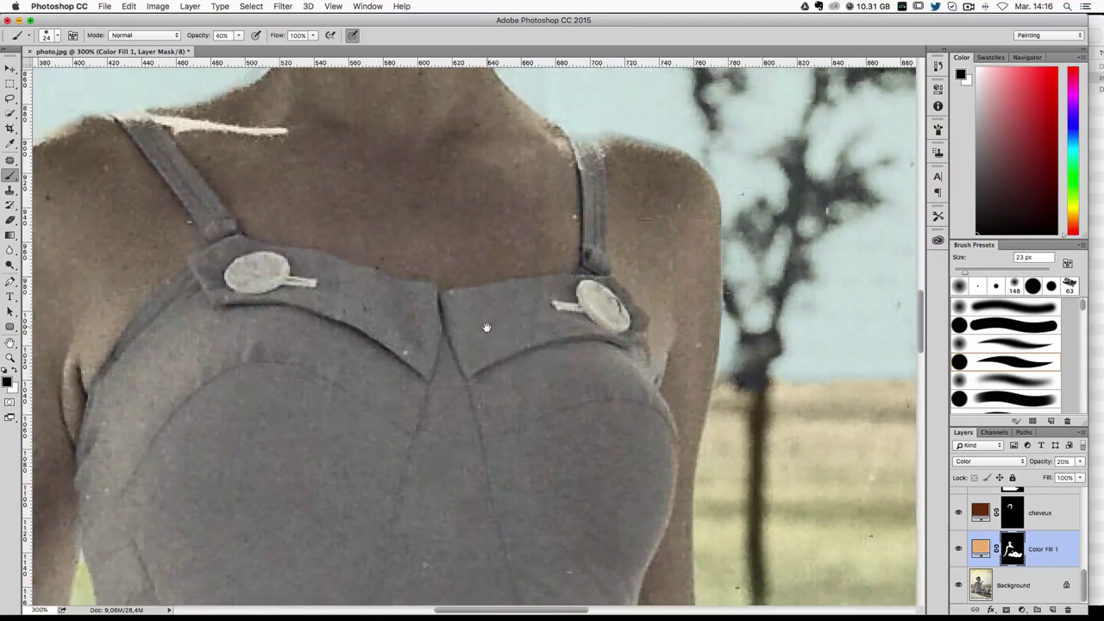
key(super+minus)
key(super+minus)
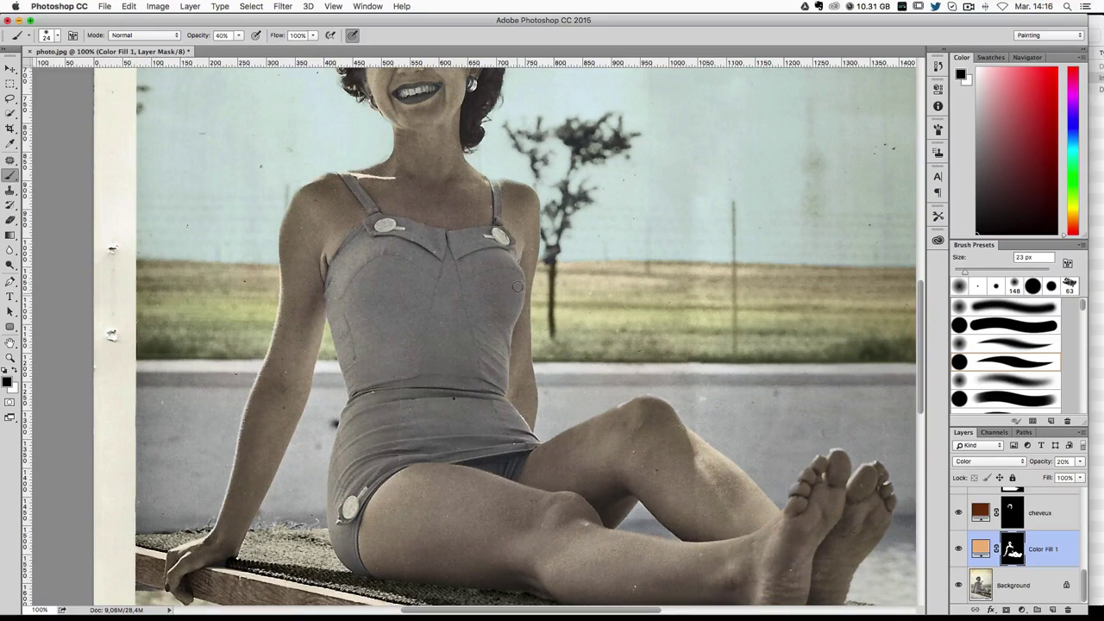
Step: Swap to white and paint the skin tint back along the jaw and hairline
scroll(426, 357, down, 2)
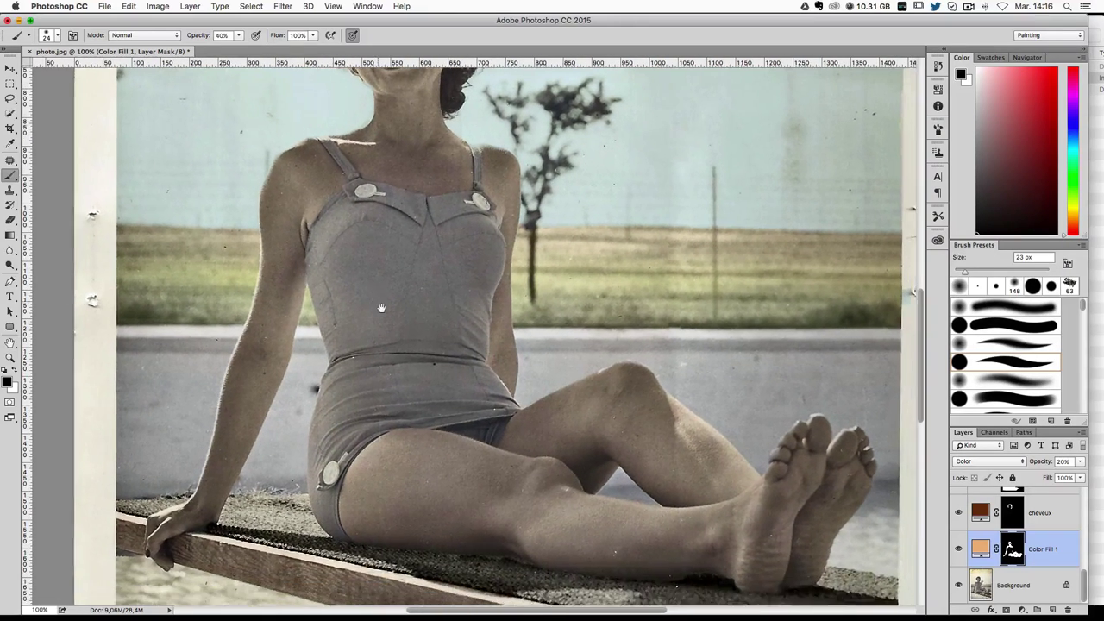
scroll(450, 315, right, 4)
scroll(468, 370, up, 5)
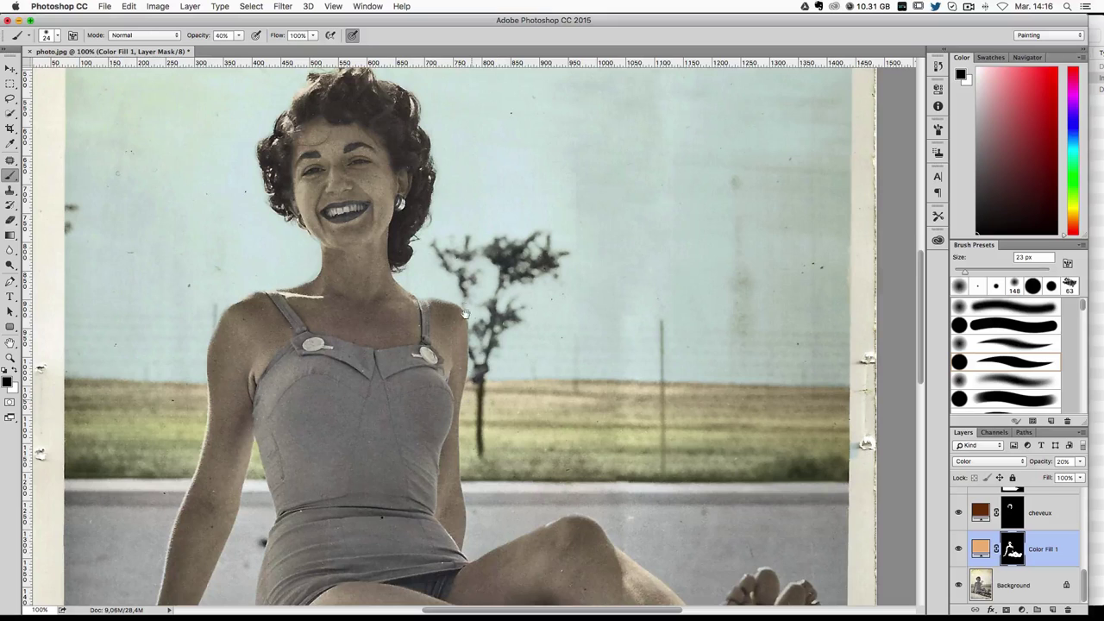
scroll(468, 366, up, 1)
key(super+plus)
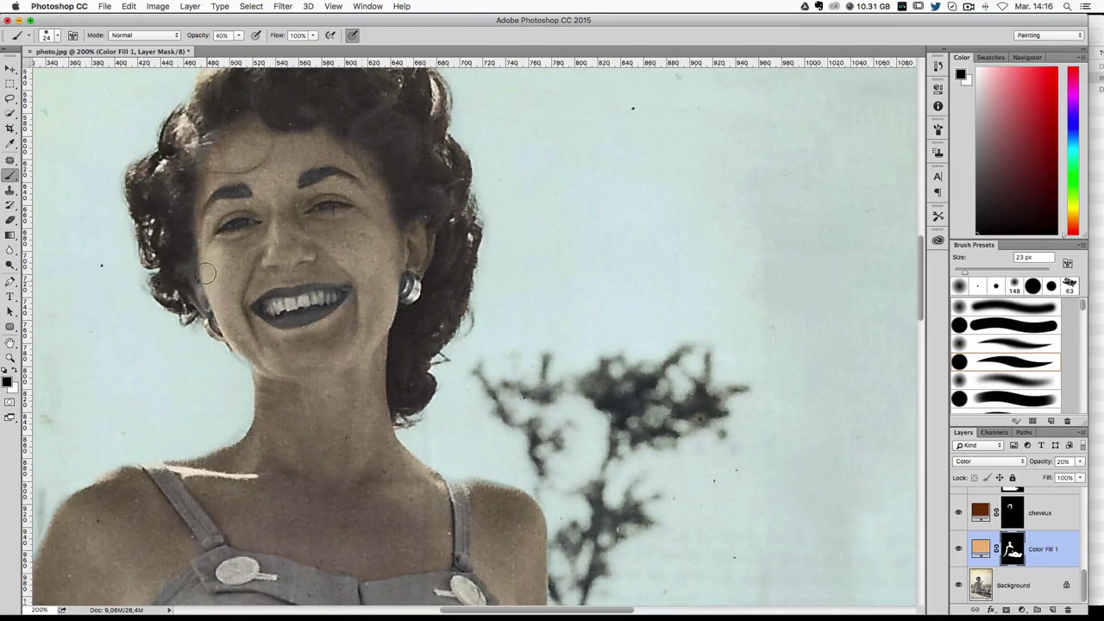
key(x)
drag(219, 322, 204, 282)
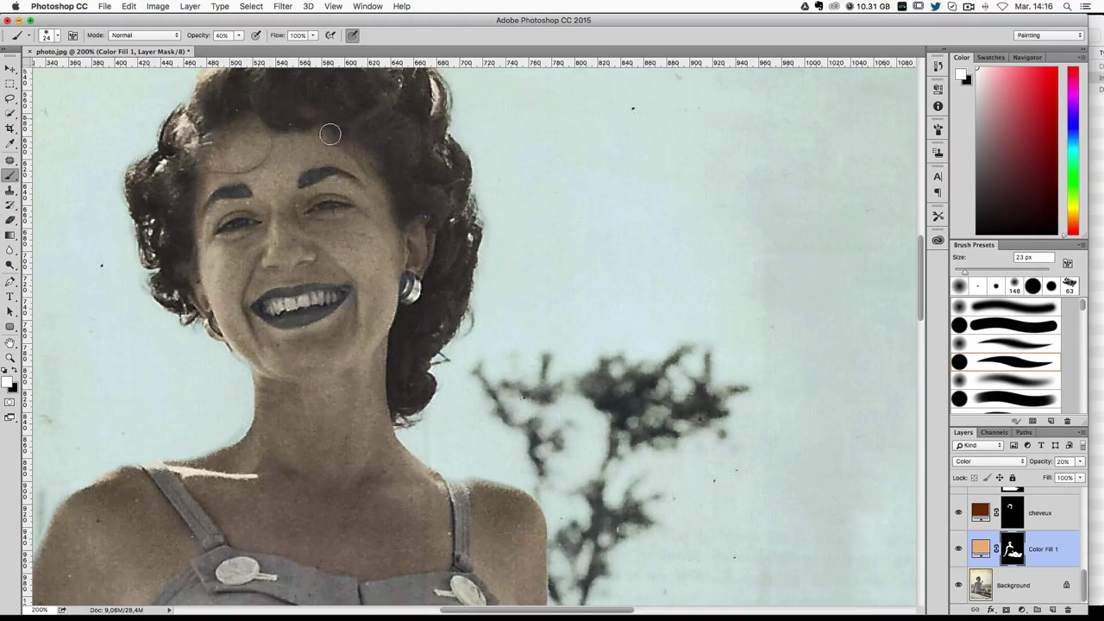
drag(371, 318, 379, 348)
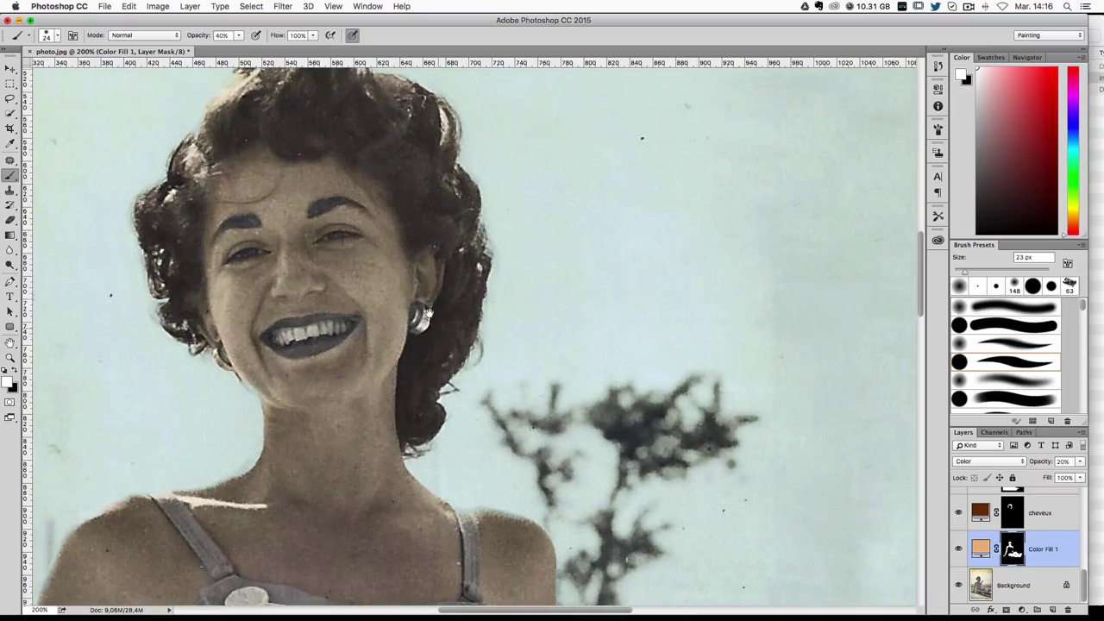
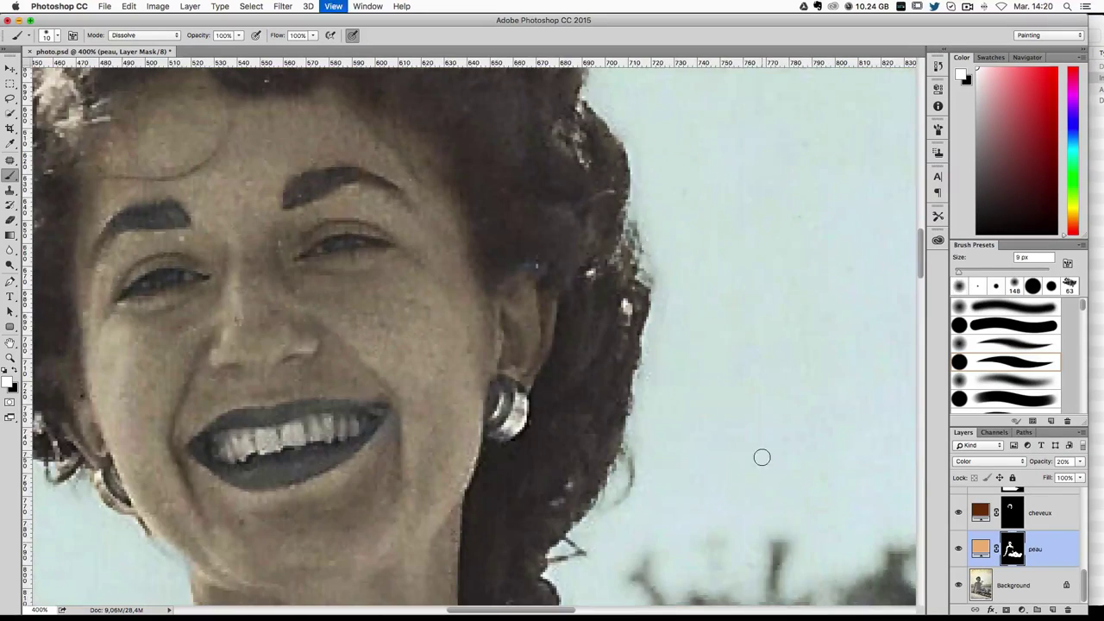
Step: Add a new layer above peau and sample a dark hair brown with a Normal-mode brush
drag(485, 388, 555, 368)
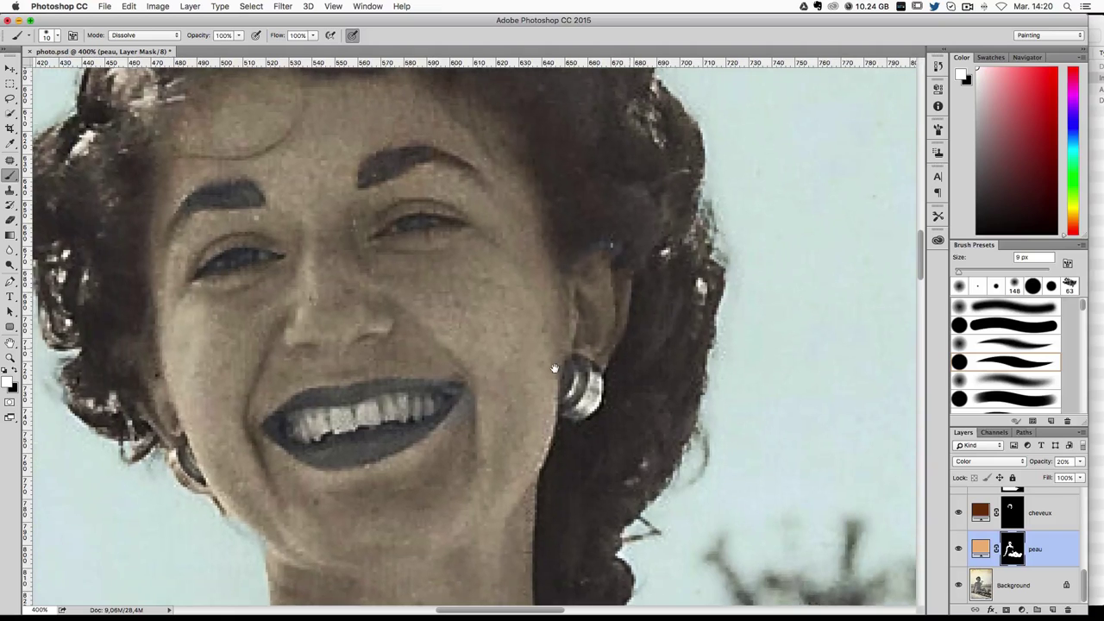
click(1052, 610)
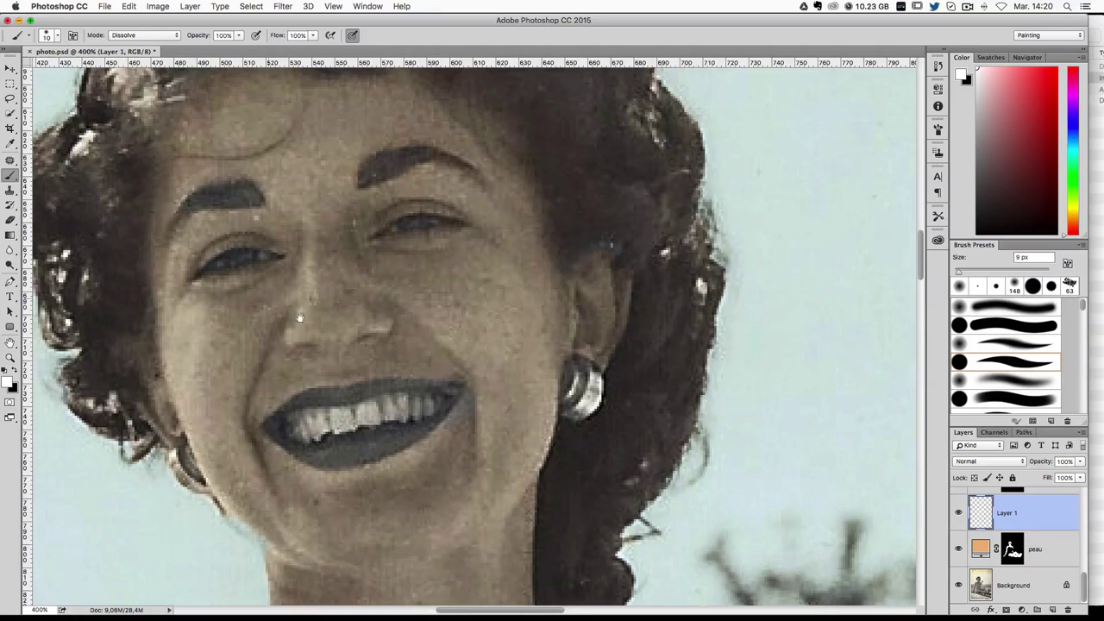
drag(300, 318, 316, 342)
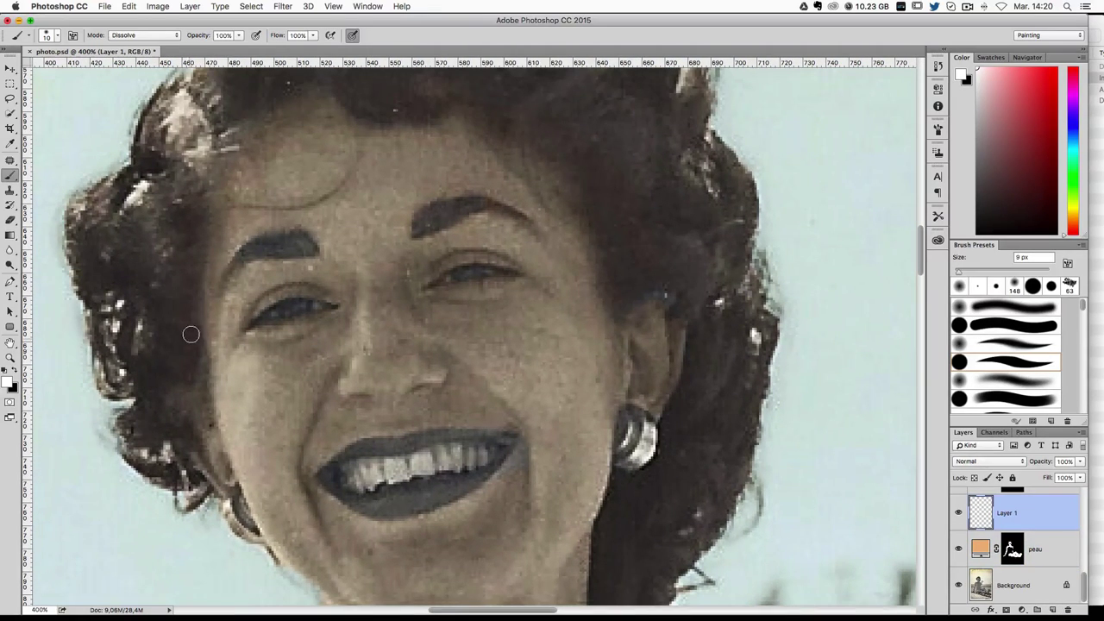
key(x)
alt+click(181, 263)
alt+click(180, 231)
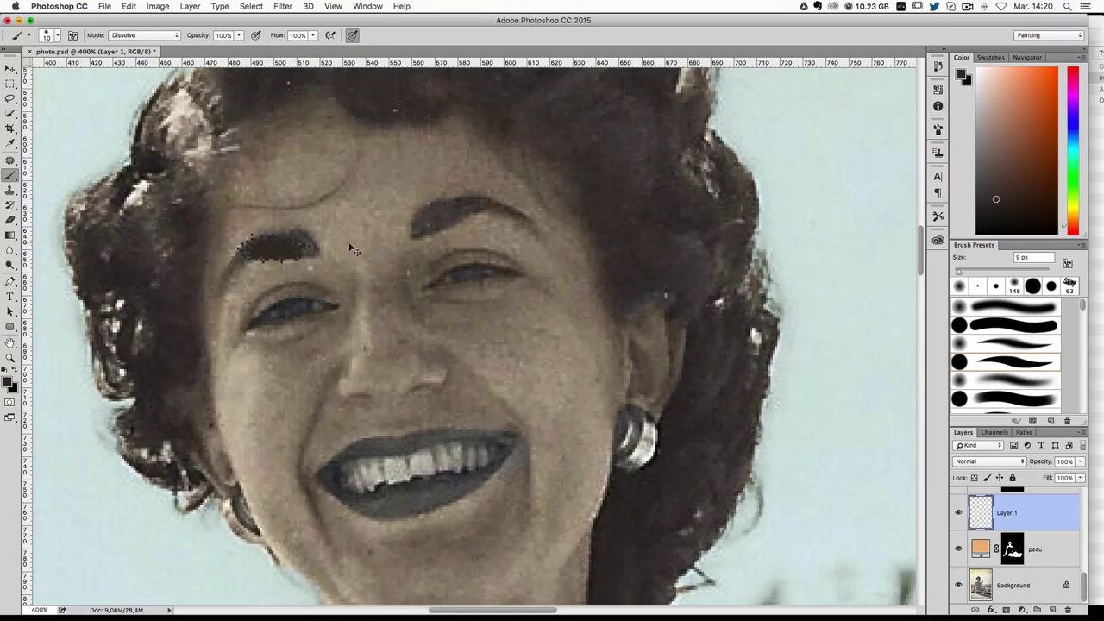
click(143, 35)
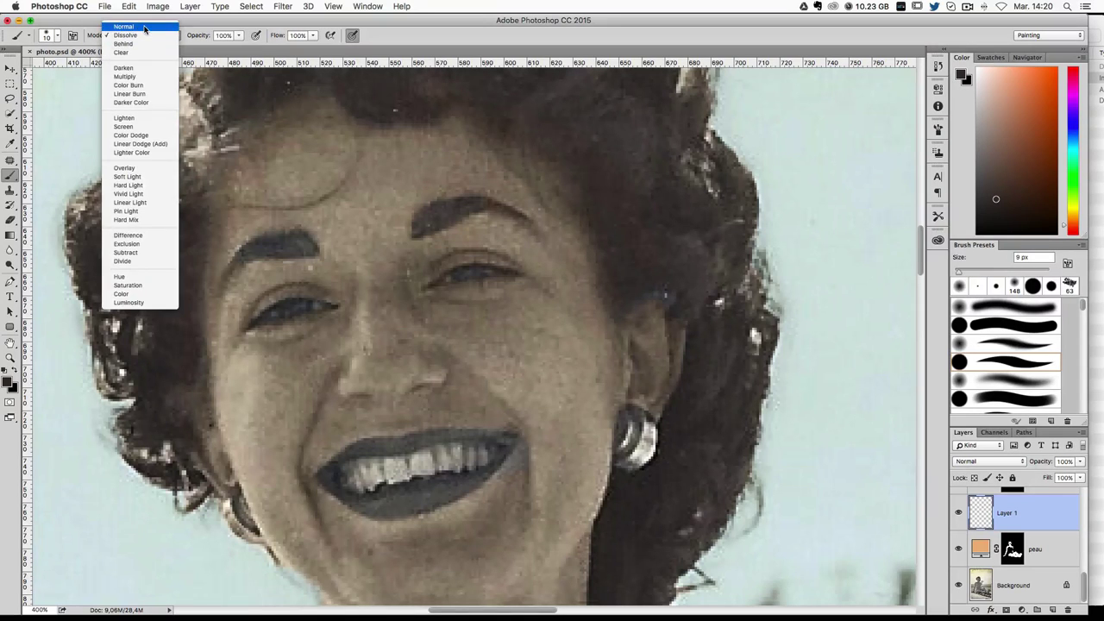
click(129, 24)
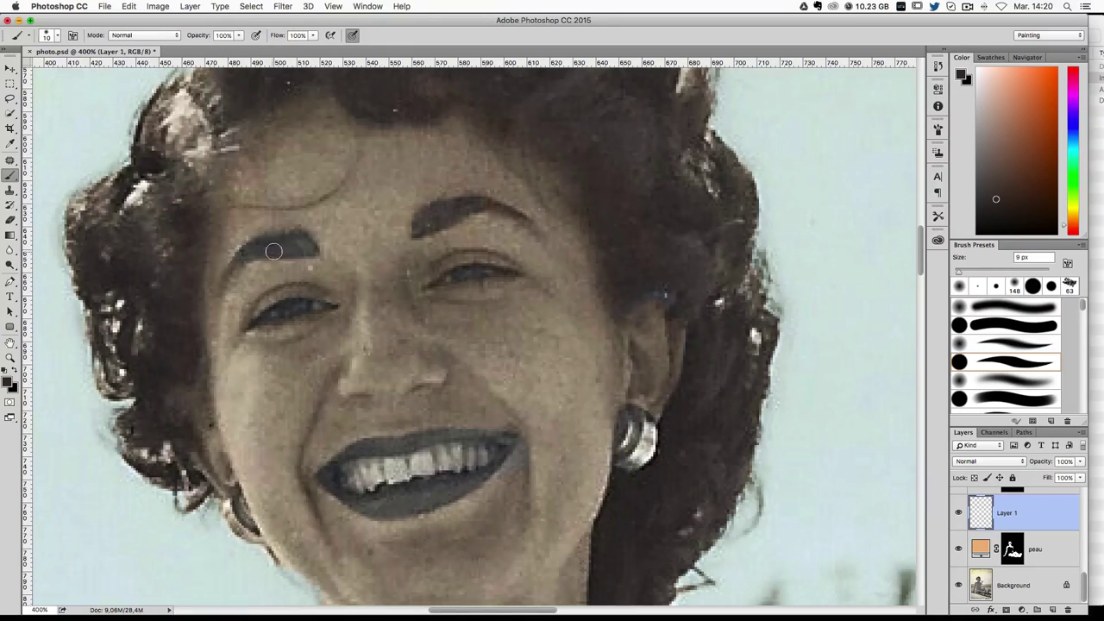
Step: Paint over the eyebrows in dark brown at about 21% brush opacity
drag(274, 251, 311, 249)
key(super+z)
drag(238, 36, 205, 48)
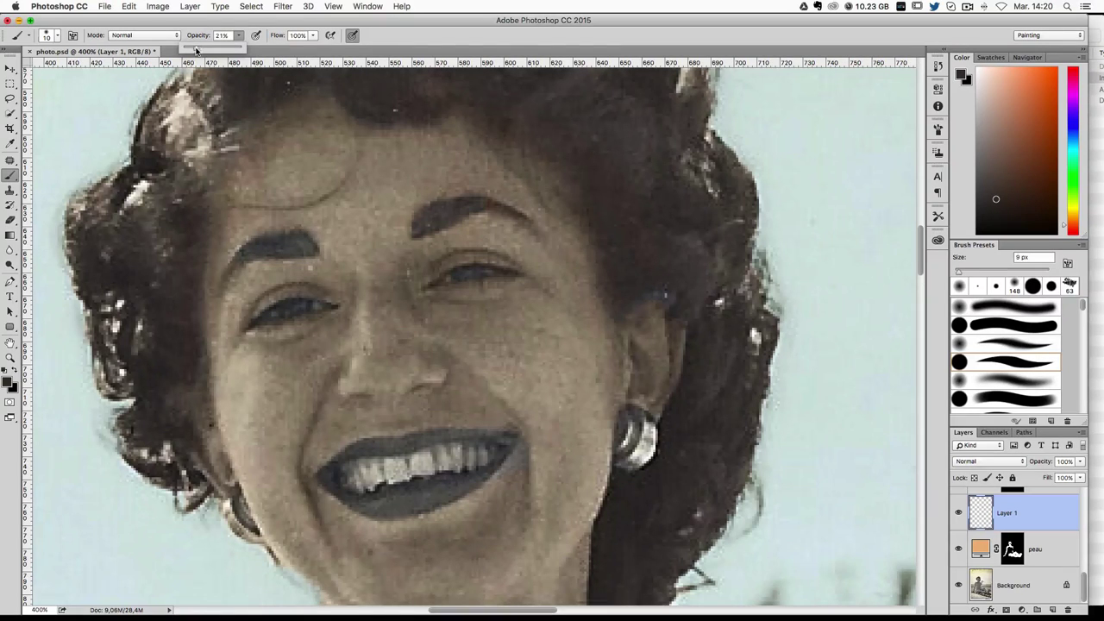
click(252, 258)
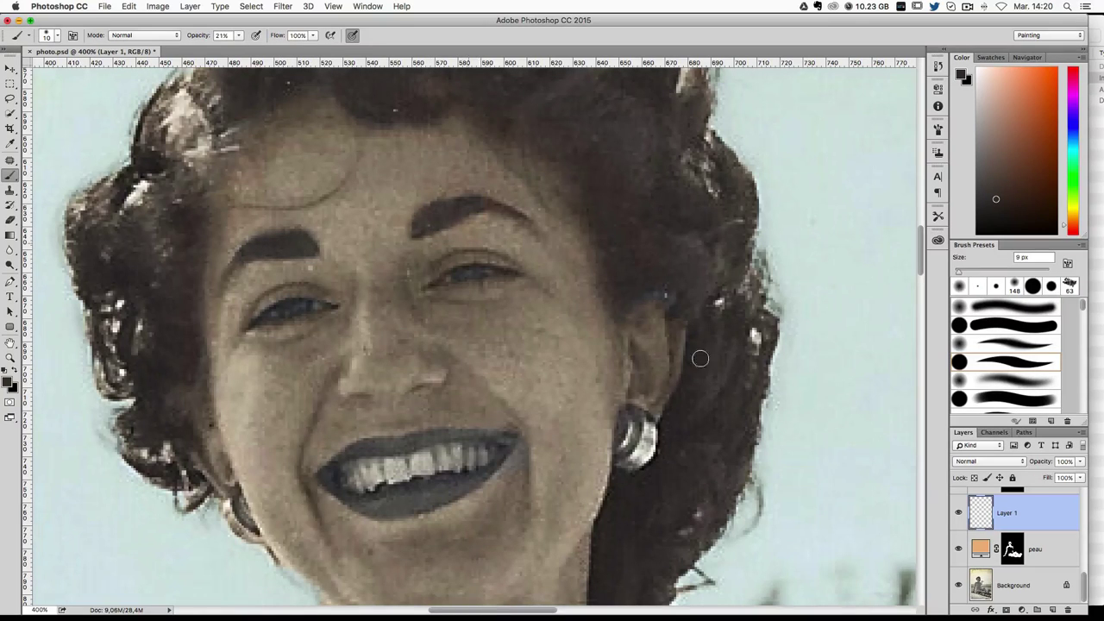
Step: Set Layer 1 to Color blend mode and toggle it to compare before and after
click(963, 462)
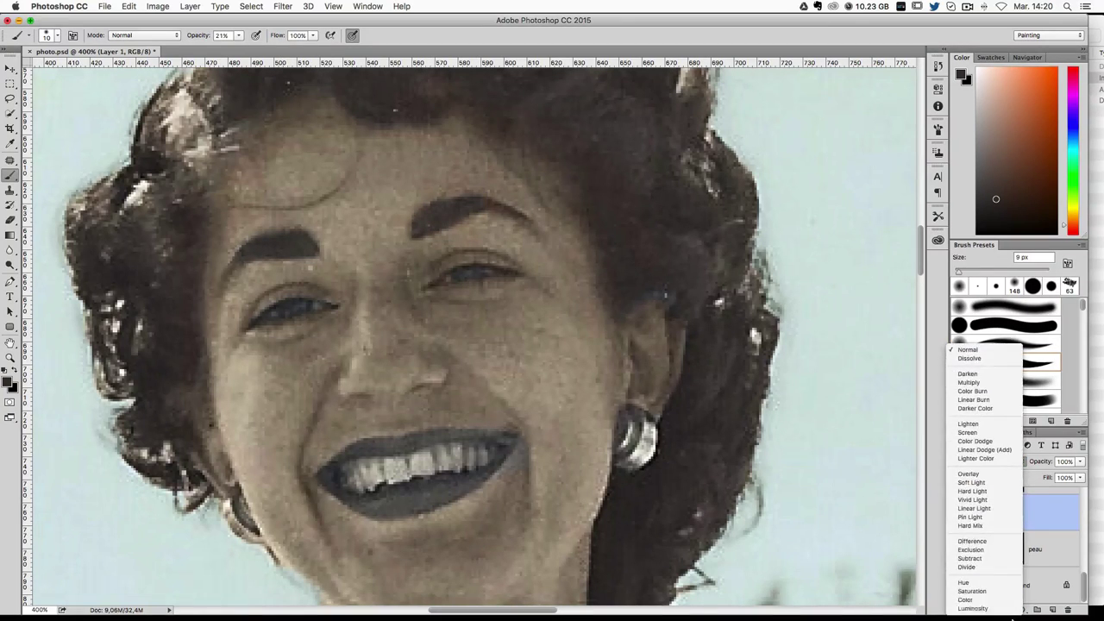
click(967, 599)
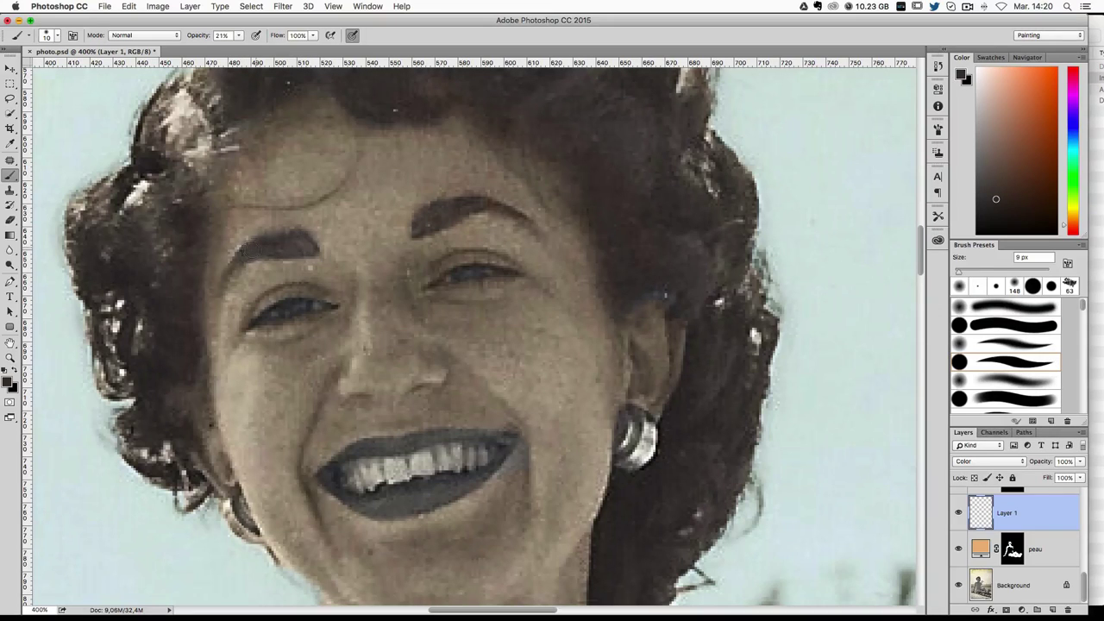
click(958, 512)
click(958, 513)
key(super+minus)
key(super+minus)
key(super+minus)
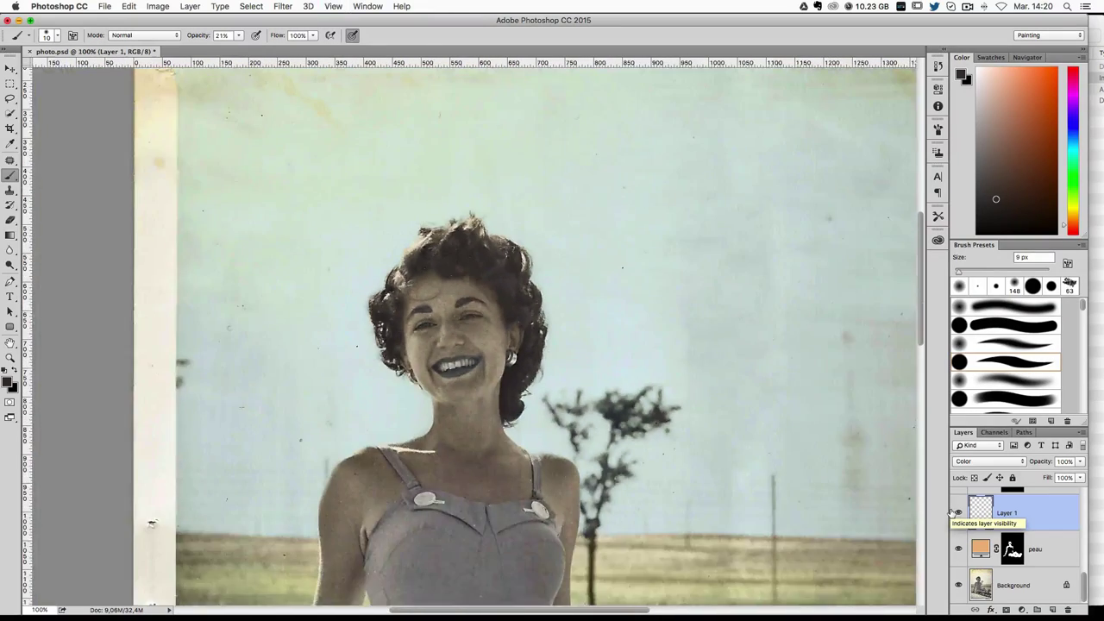
key(super+plus)
key(super+plus)
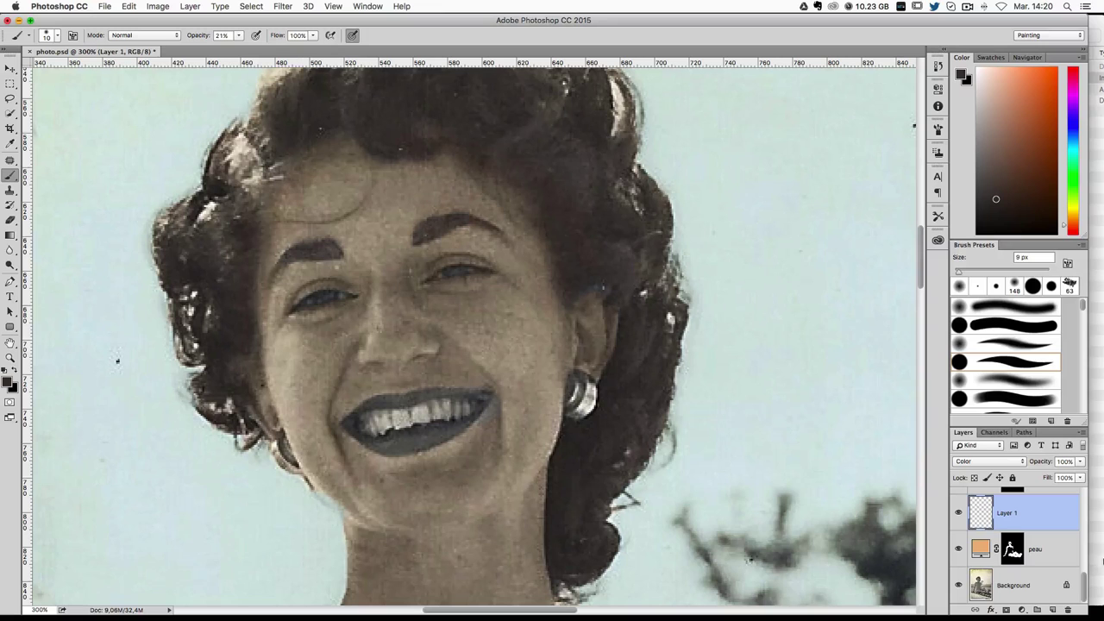
Step: Rename Layer 1 to 'sourcils'
double_click(1004, 510)
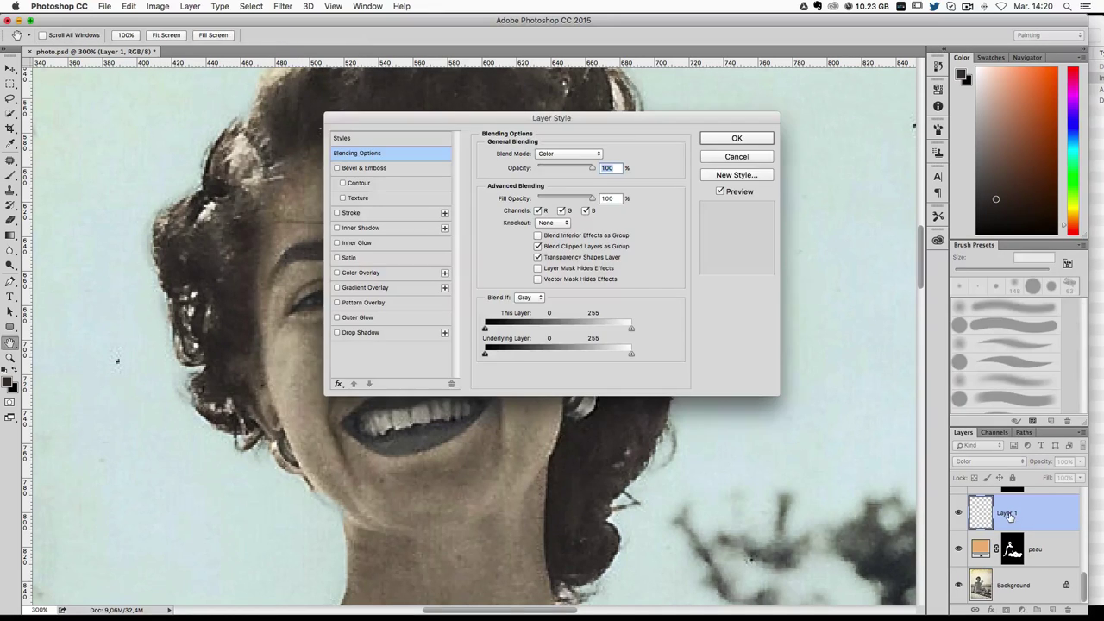
key(Escape)
double_click(1008, 513)
text(sou)
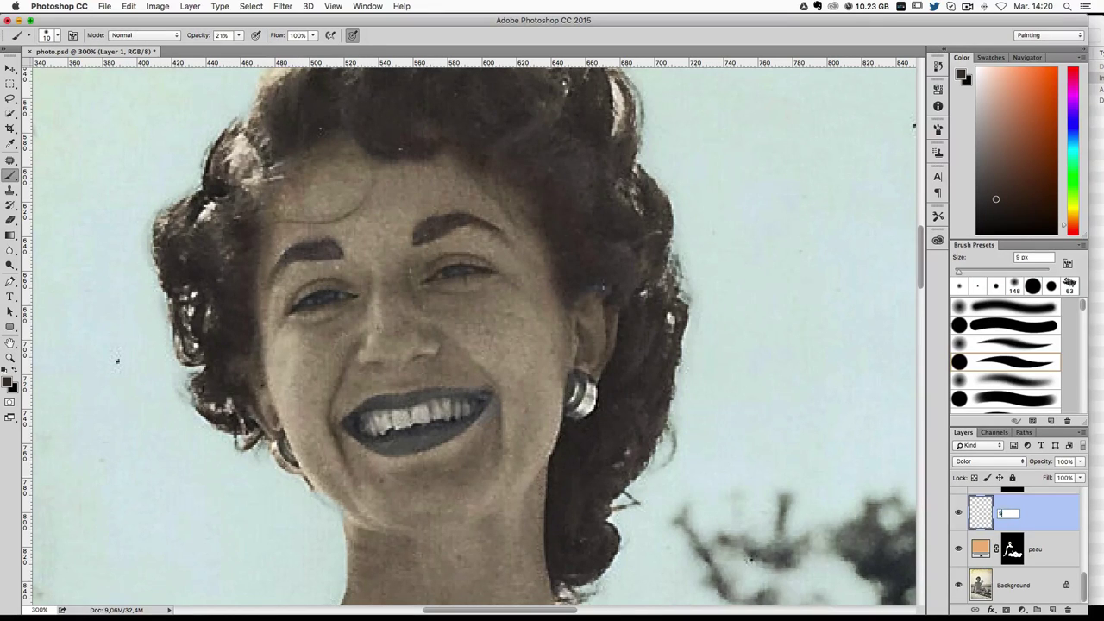
text(rcils)
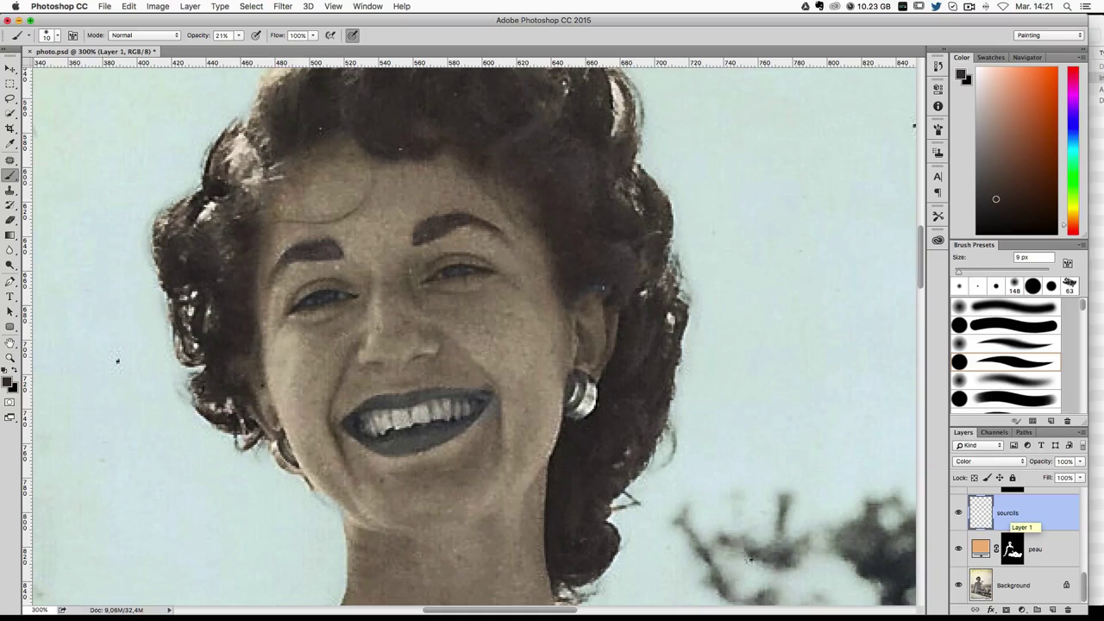
key(Return)
Step: Make the Background photo the working layer, undoing an accidental extra empty layer
scroll(1035, 569, up, 1)
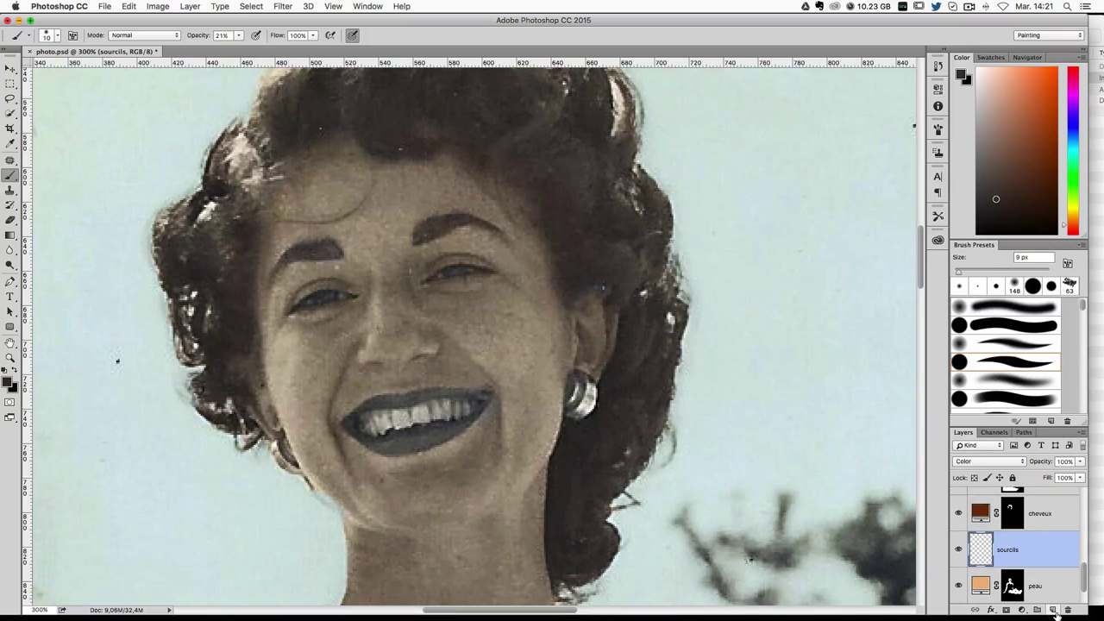
click(1052, 610)
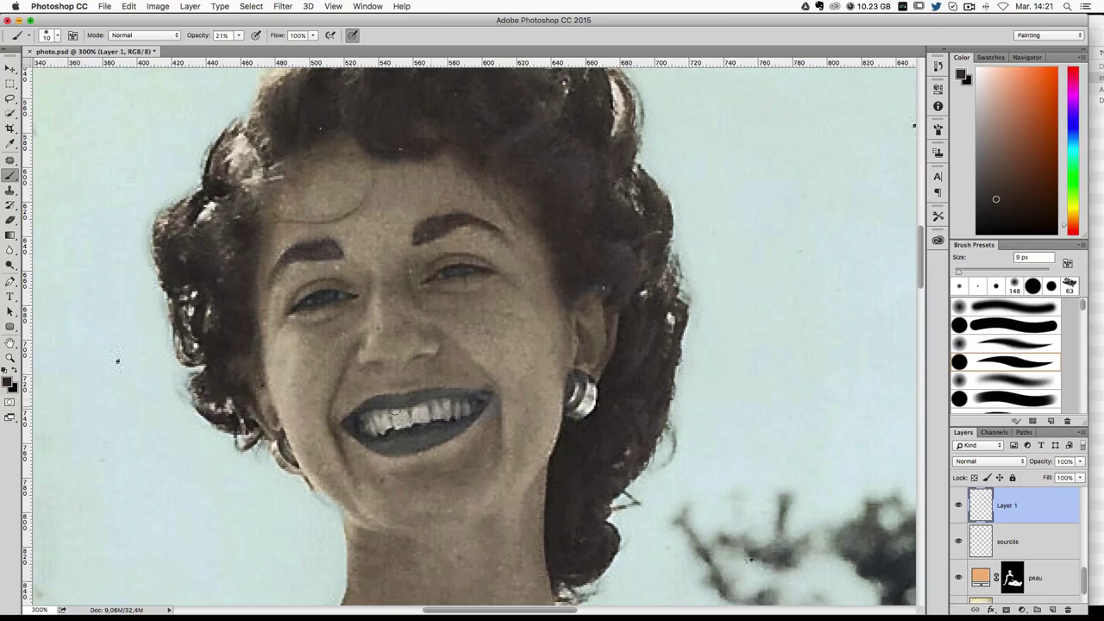
key(ctrl+z)
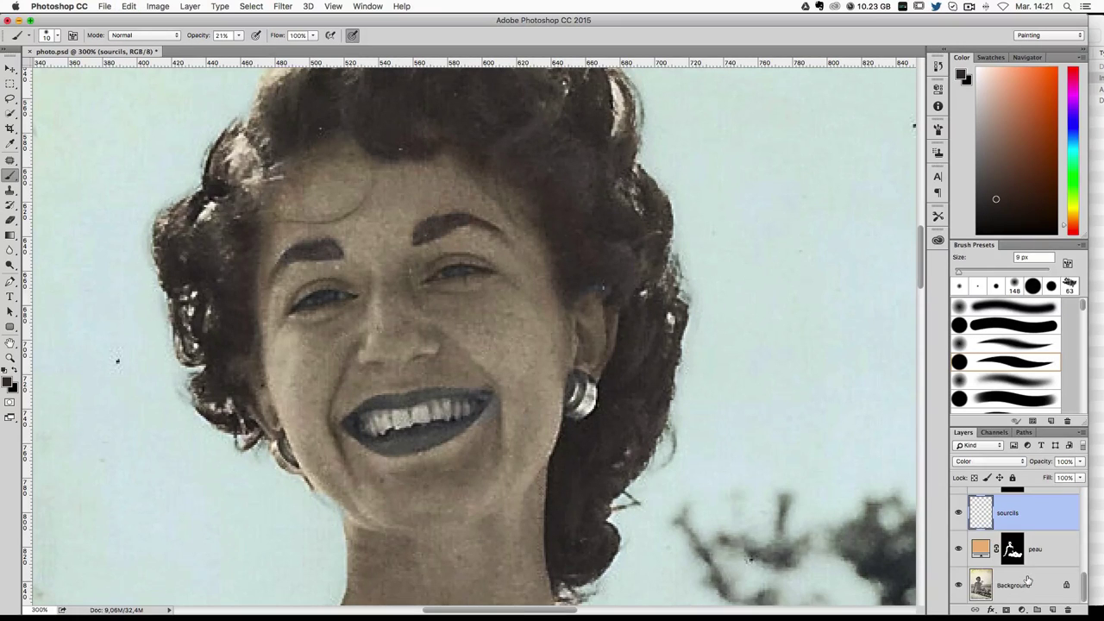
click(1028, 583)
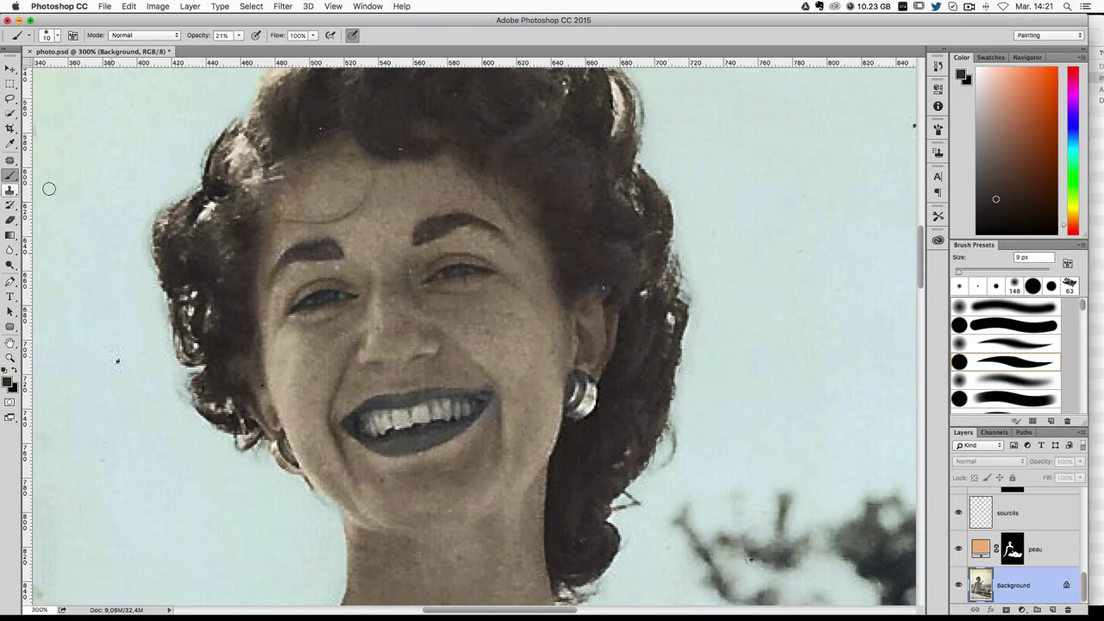
Step: Quick-select the mouth with a size 5 brush, then subtract the upper and lower teeth
click(10, 113)
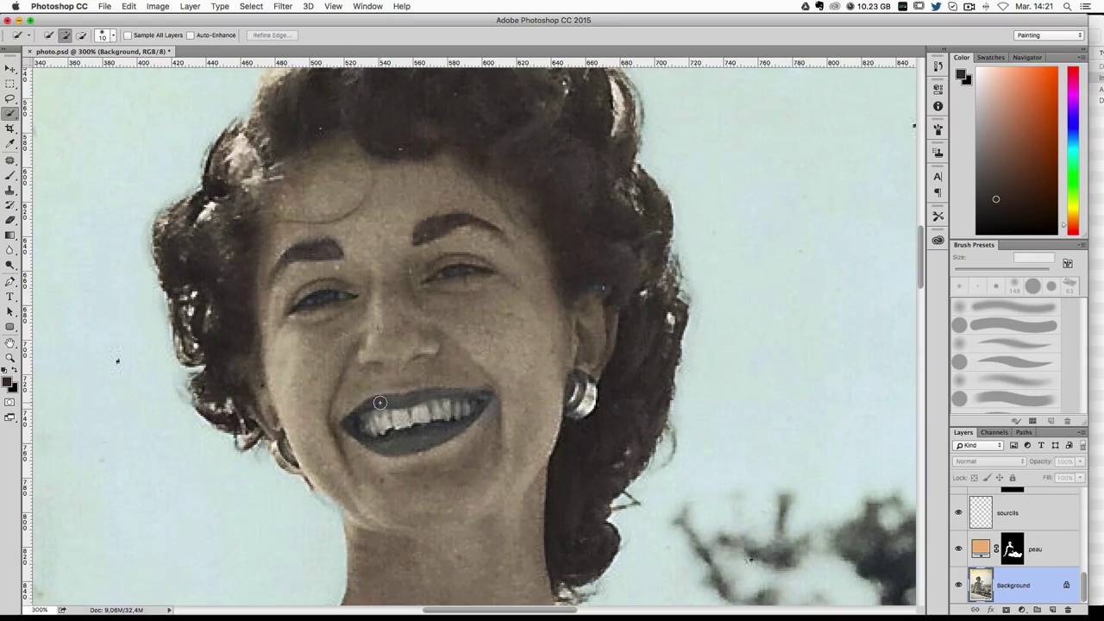
drag(434, 401, 402, 405)
drag(484, 398, 432, 436)
mouse_move(496, 423)
mouse_down()
mouse_move(498, 402)
mouse_move(476, 421)
mouse_up()
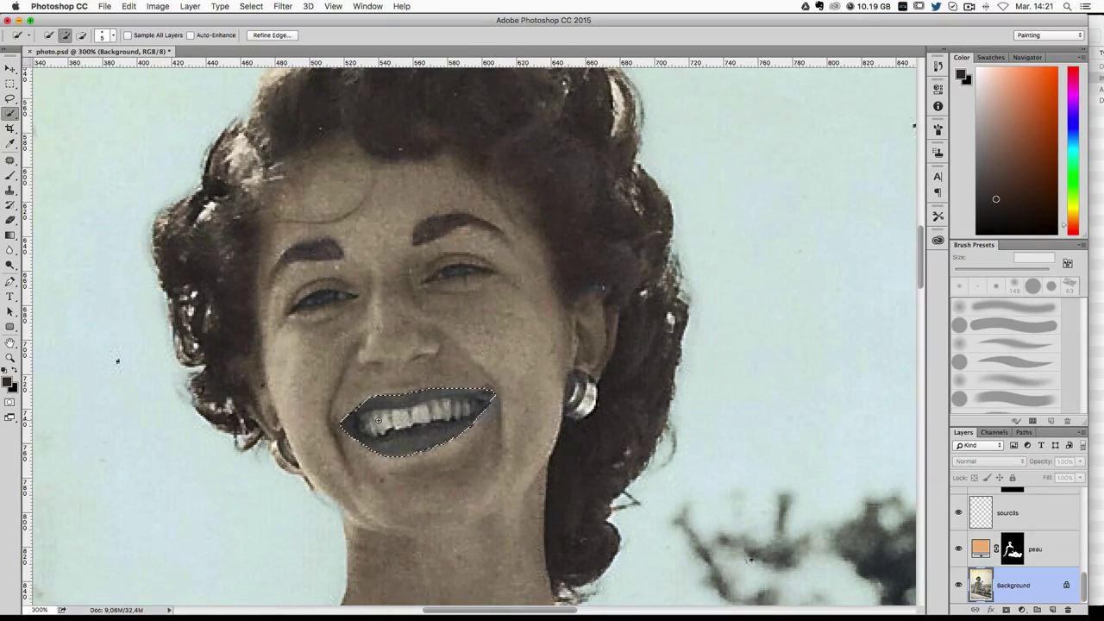
key(d)
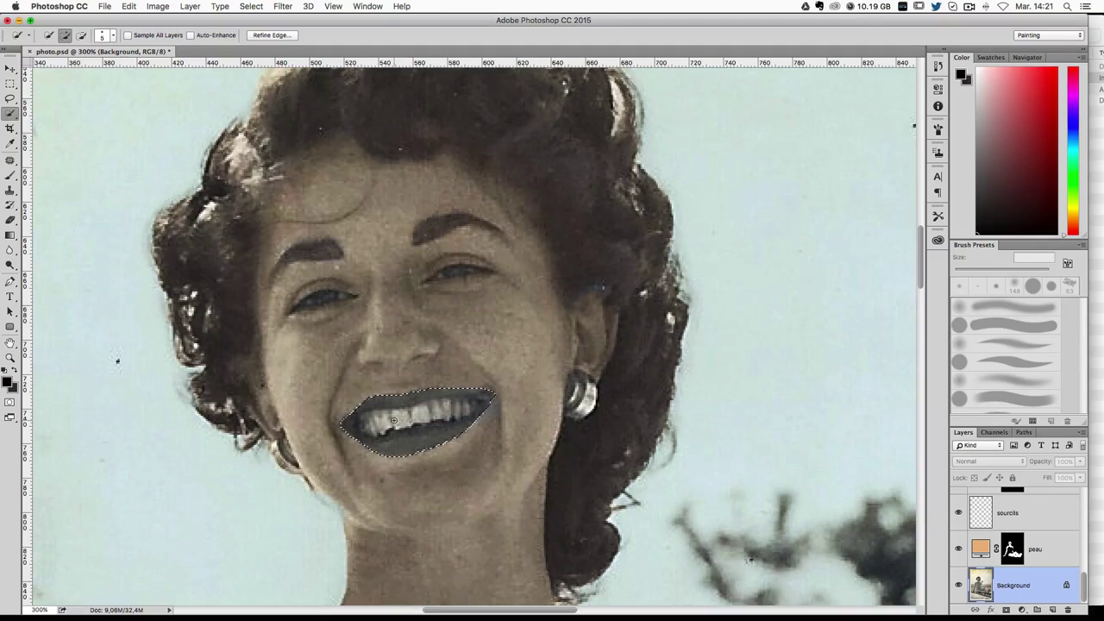
mouse_move(395, 422)
mouse_down()
mouse_move(373, 421)
mouse_move(472, 406)
mouse_up()
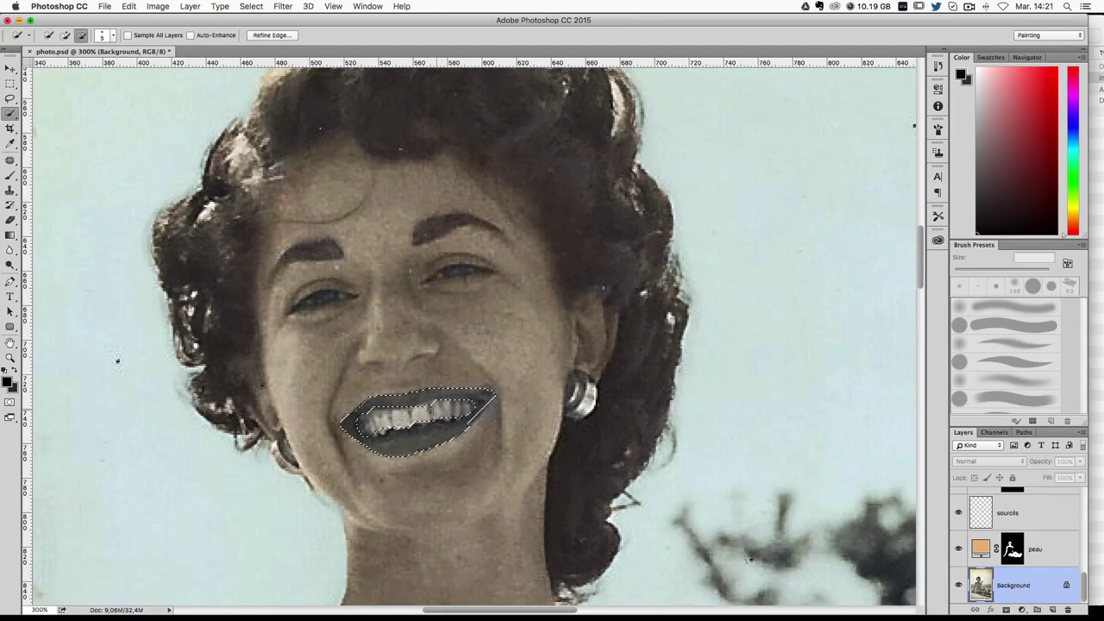
drag(471, 405, 381, 429)
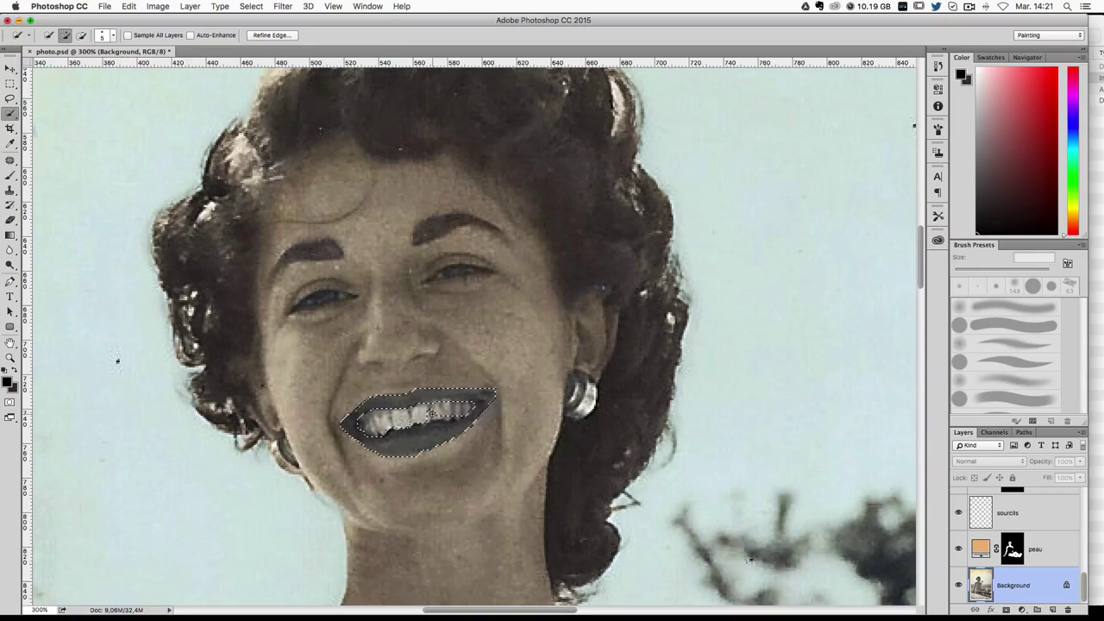
click(1023, 610)
Step: Add a red Solid Color fill over the lips, blended as Color at reduced opacity
click(529, 371)
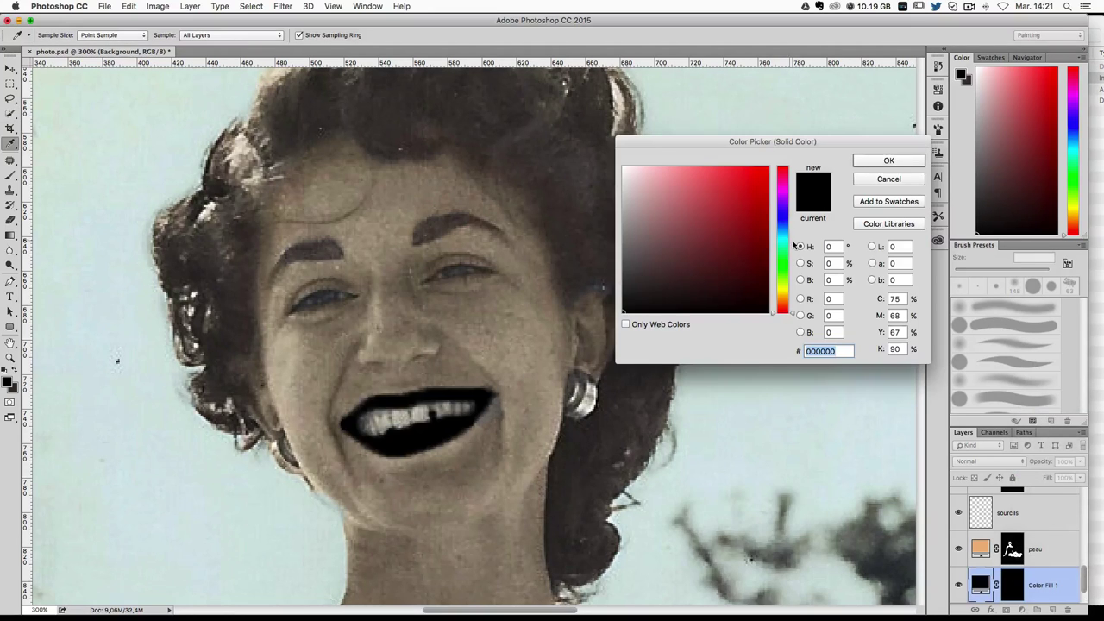
click(746, 253)
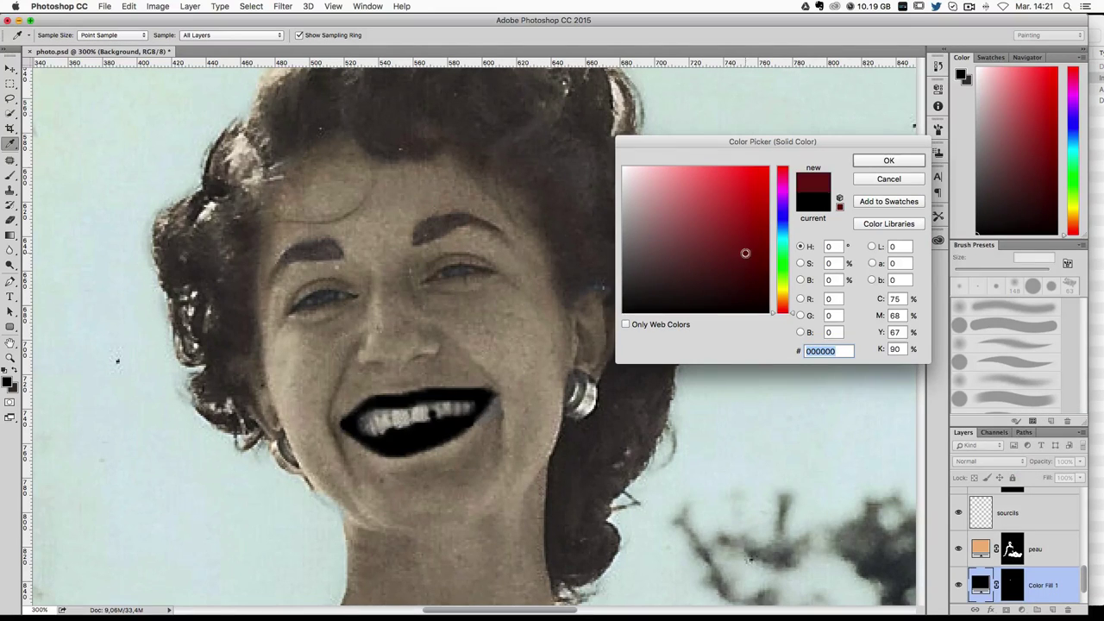
click(785, 183)
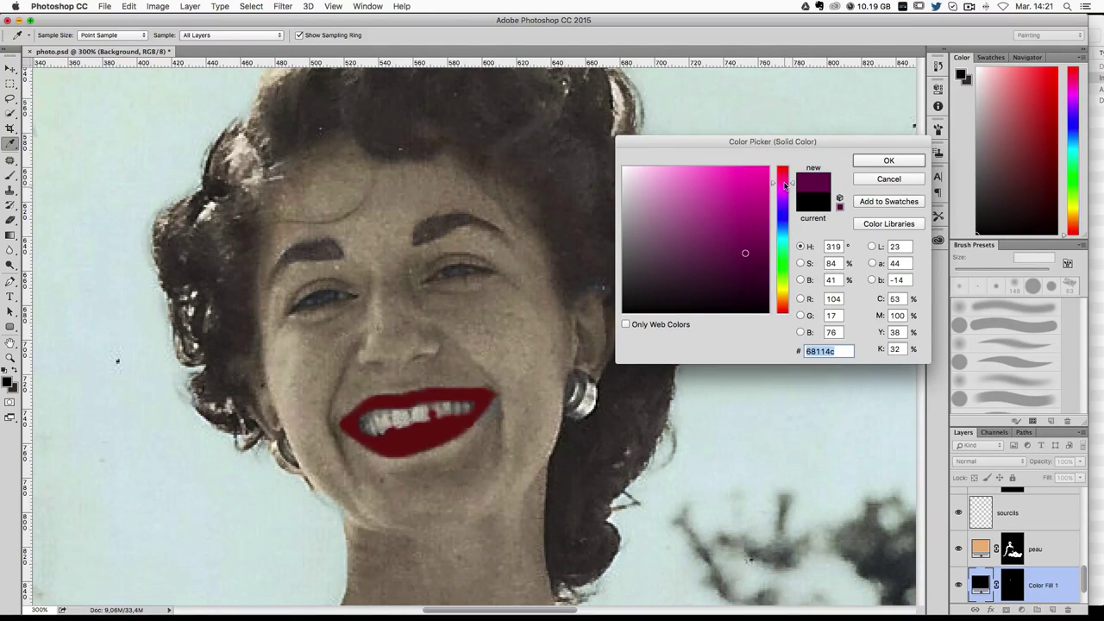
mouse_move(788, 183)
mouse_down()
mouse_move(791, 197)
mouse_move(789, 174)
mouse_up()
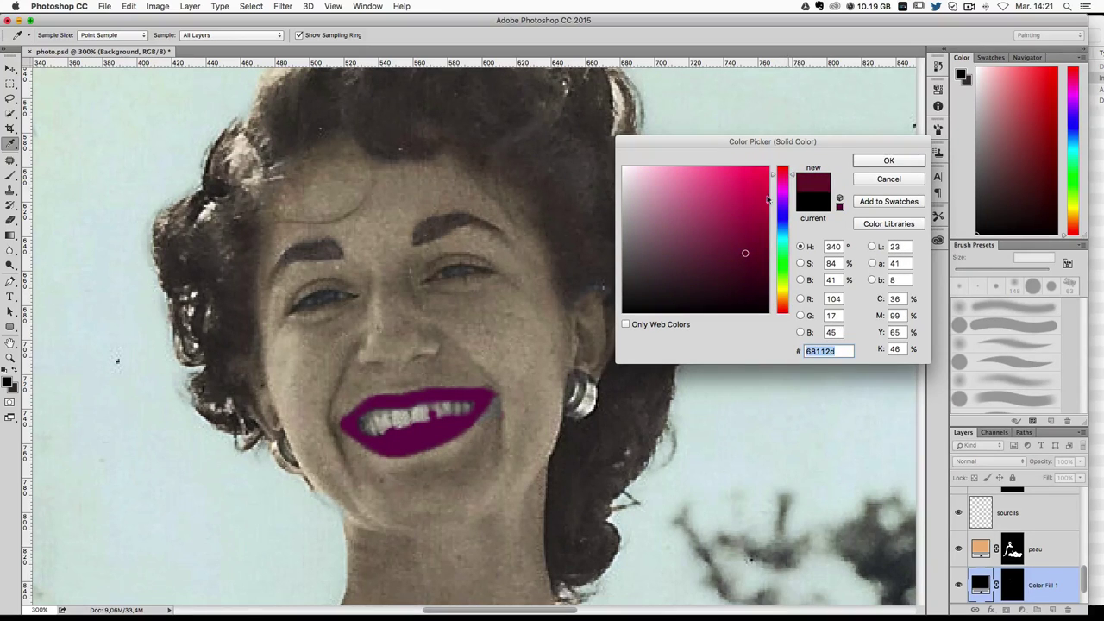
drag(744, 239, 749, 241)
click(903, 158)
click(990, 462)
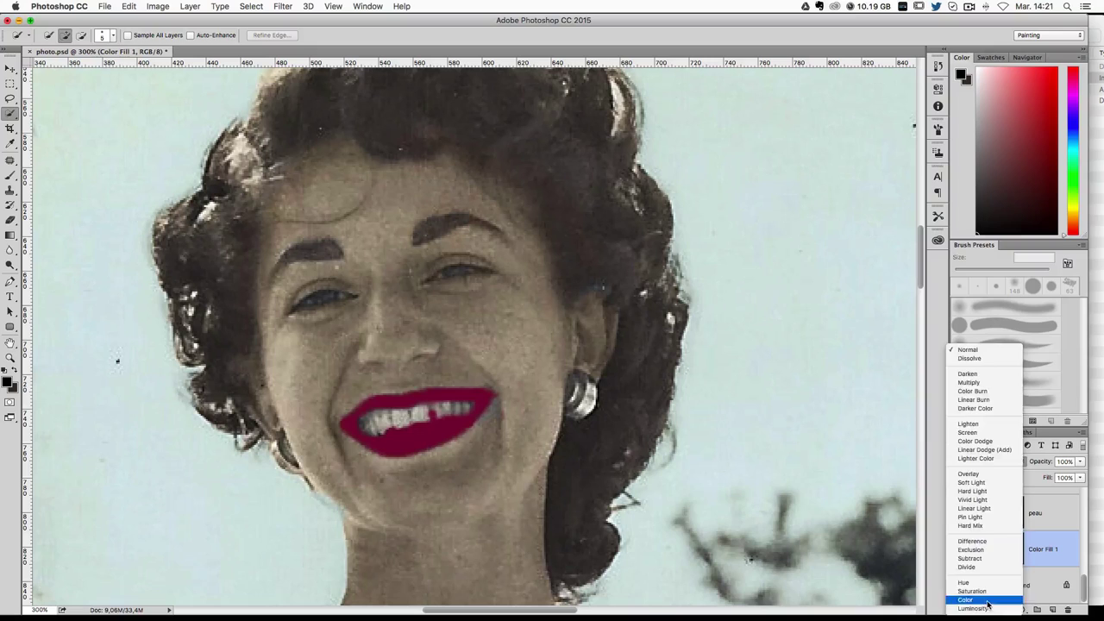
click(966, 600)
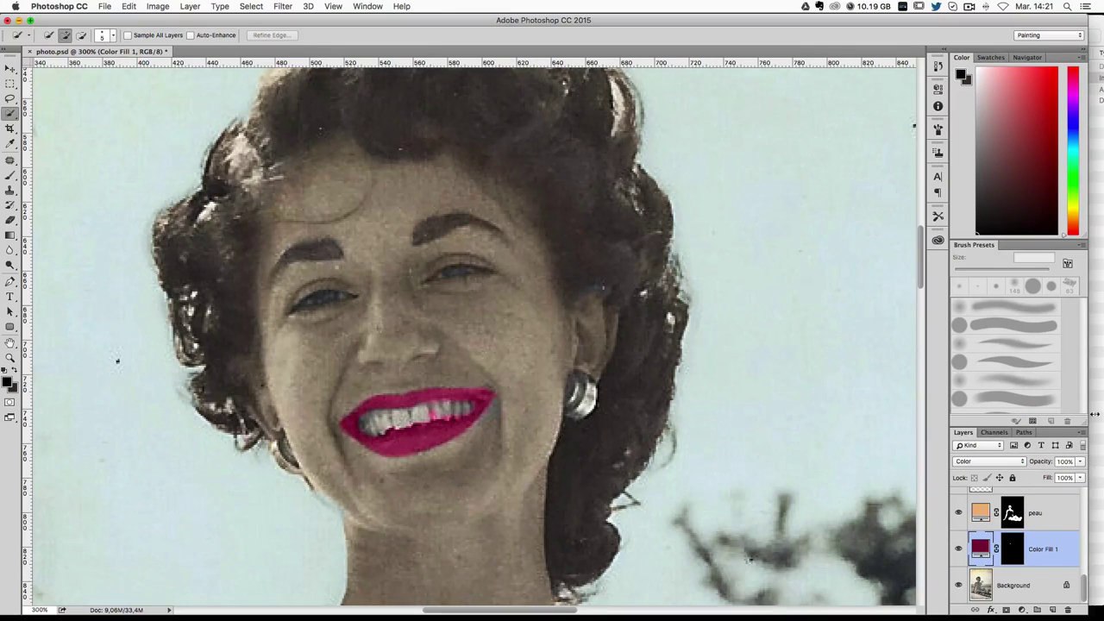
drag(1080, 465, 1044, 476)
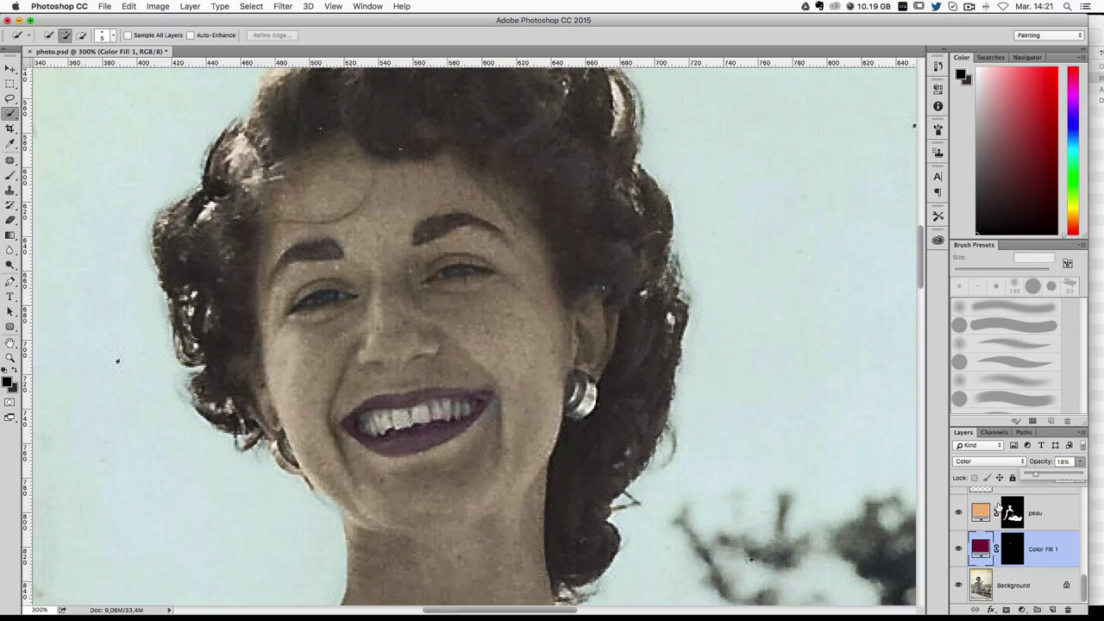
Step: Change the lip fill to a softer red (#e32d2d) and set its opacity to 10%
double_click(980, 543)
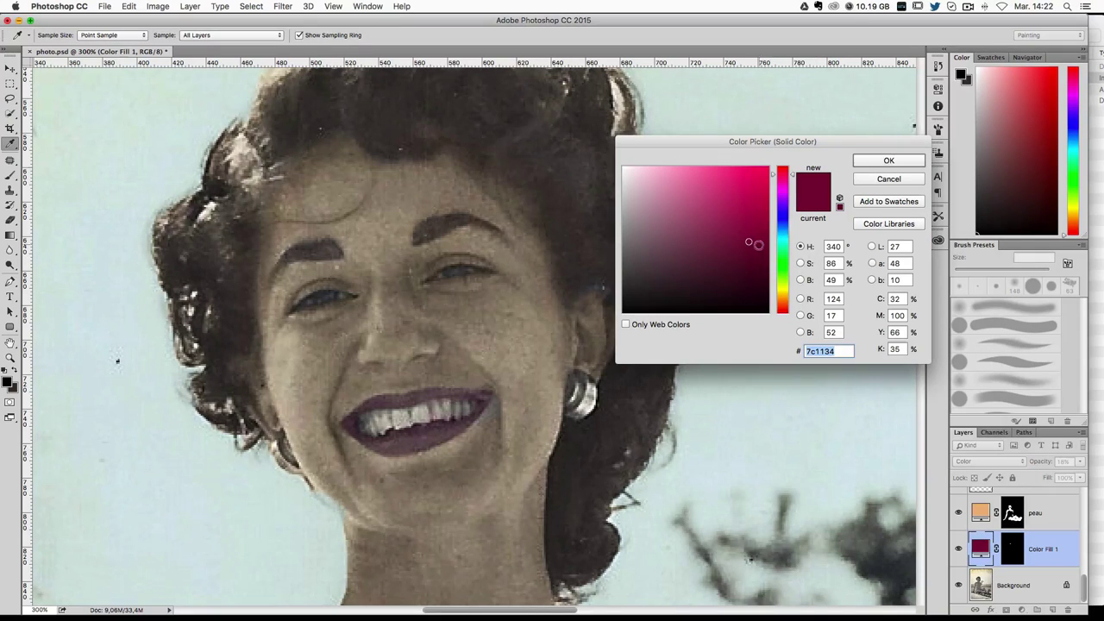
drag(759, 245, 698, 267)
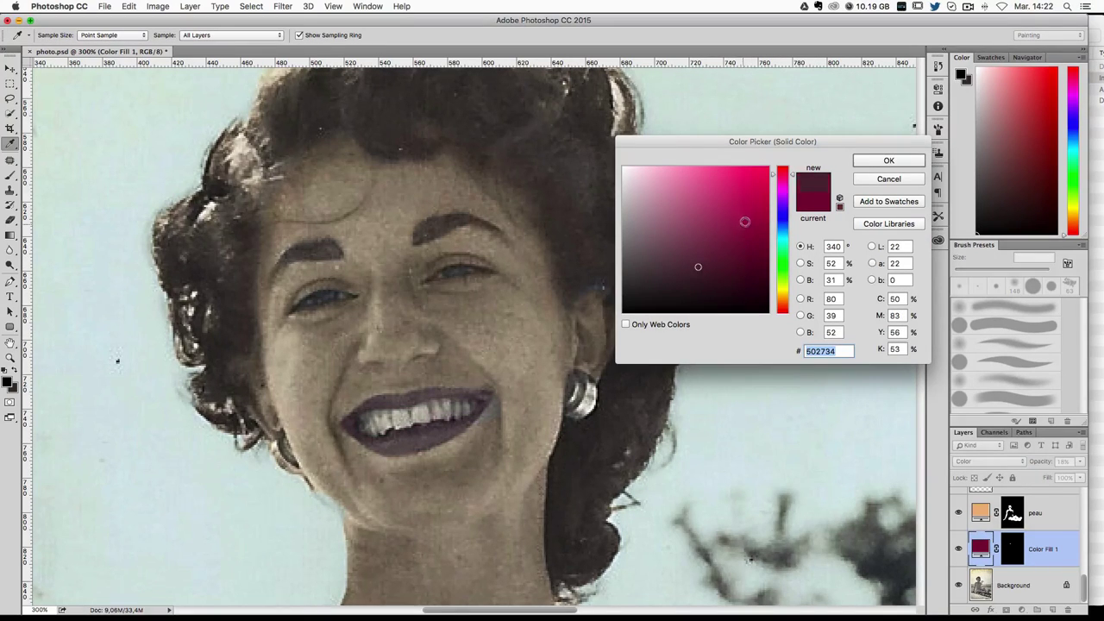
click(745, 222)
mouse_move(792, 204)
mouse_down()
mouse_move(786, 166)
mouse_move(761, 149)
mouse_up()
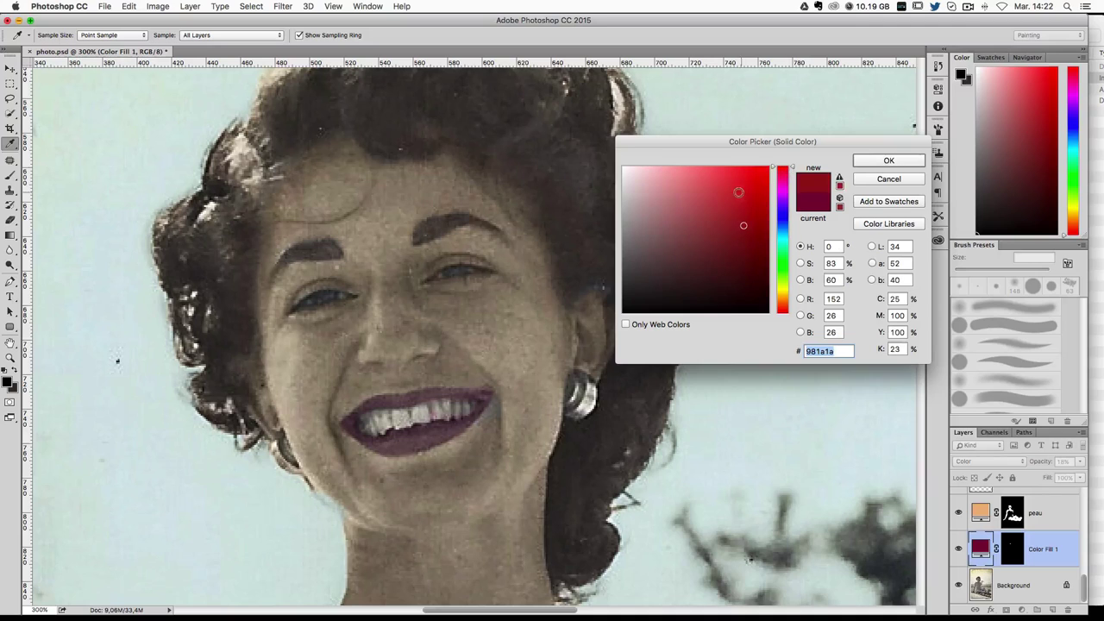
click(740, 182)
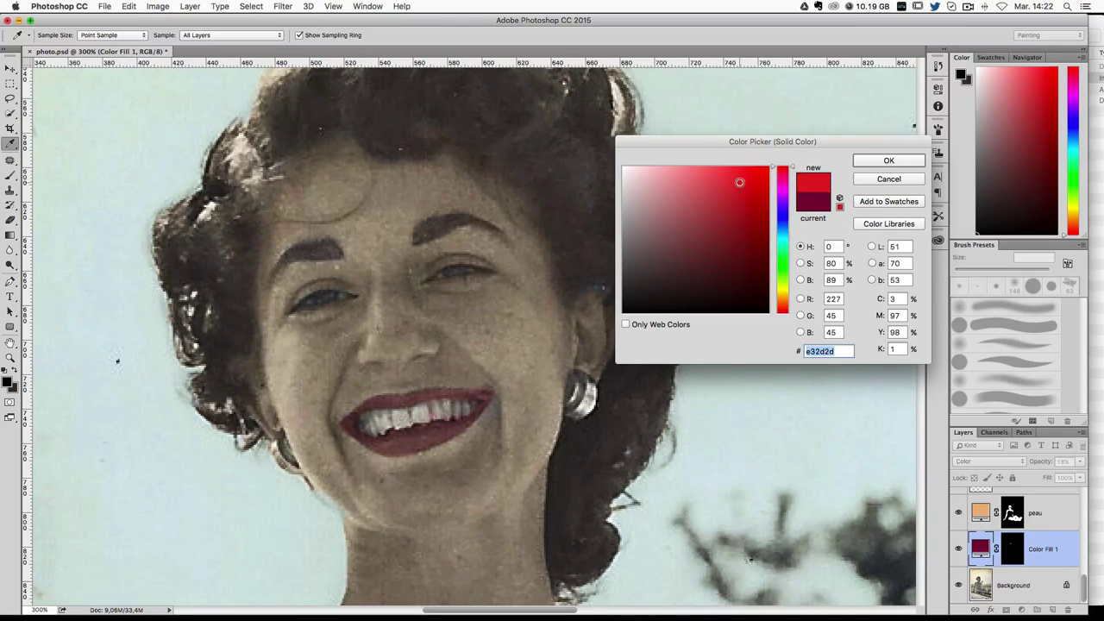
click(876, 162)
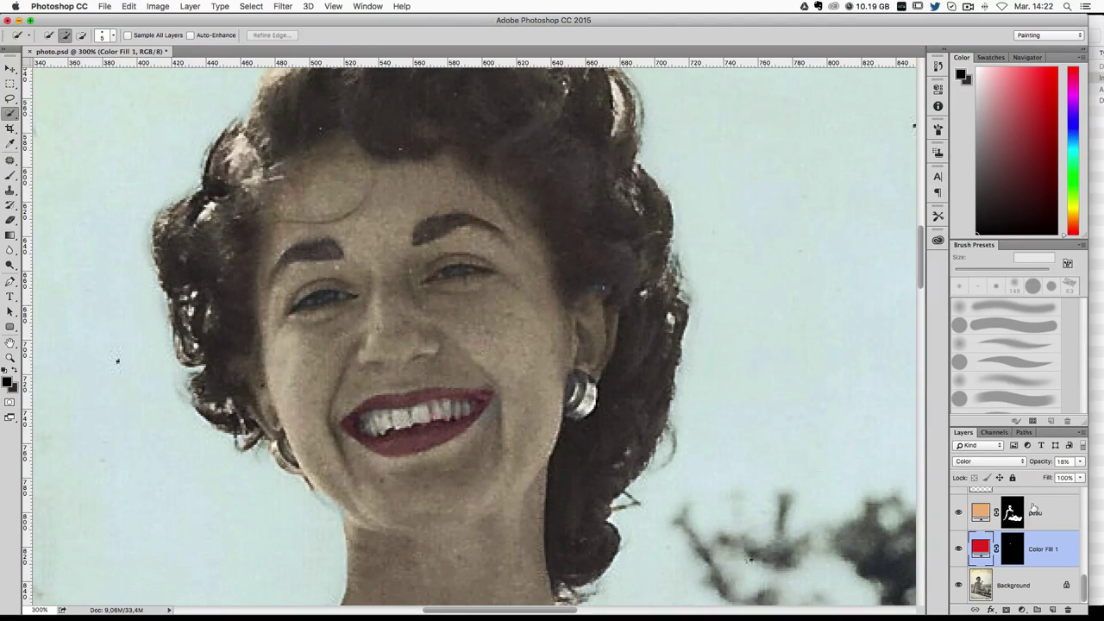
click(1067, 462)
text(10)
Step: Paint black at 85% on the Color Fill 1 mask to clear the tint off the teeth
click(11, 177)
click(1008, 544)
key(x)
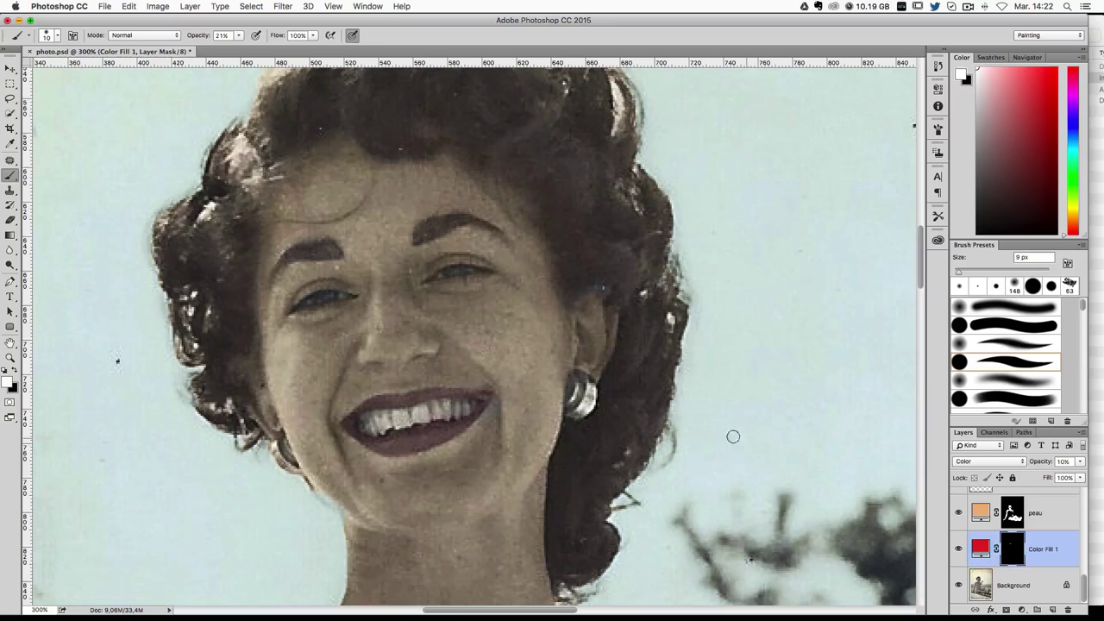
key(x)
drag(433, 414, 445, 416)
key(8)
key(5)
drag(453, 418, 414, 416)
mouse_move(402, 419)
mouse_down()
mouse_move(365, 424)
mouse_move(377, 423)
mouse_up()
Step: Touch up the peau mask to remove skin tint from the lip corner
click(1014, 512)
key(ctrl+plus)
key(x)
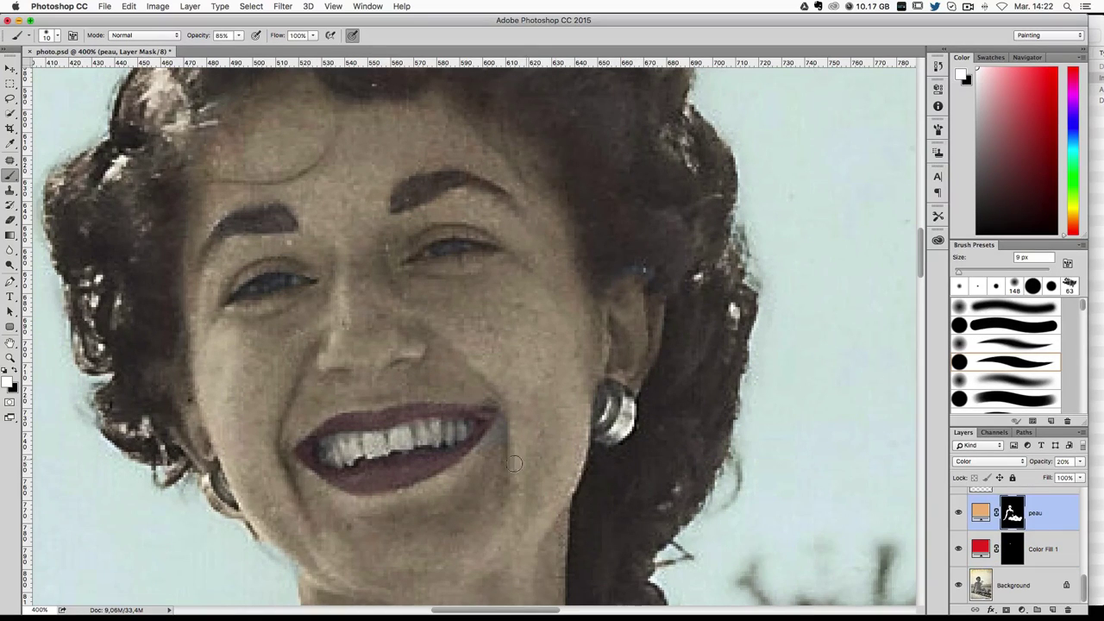
key(x)
drag(489, 445, 498, 428)
key(x)
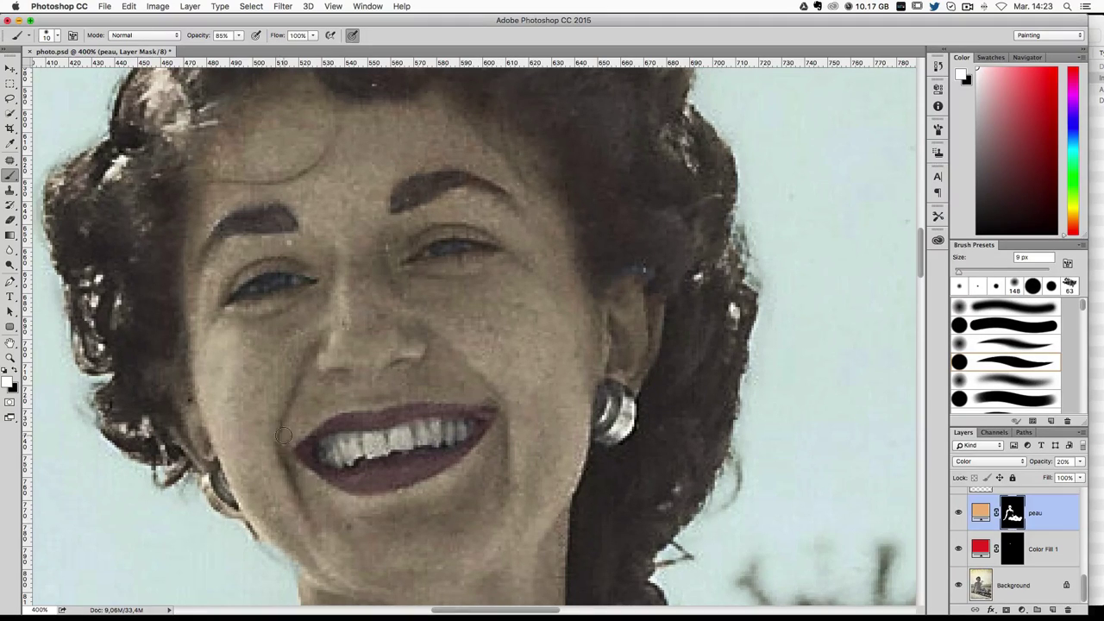
drag(530, 283, 543, 323)
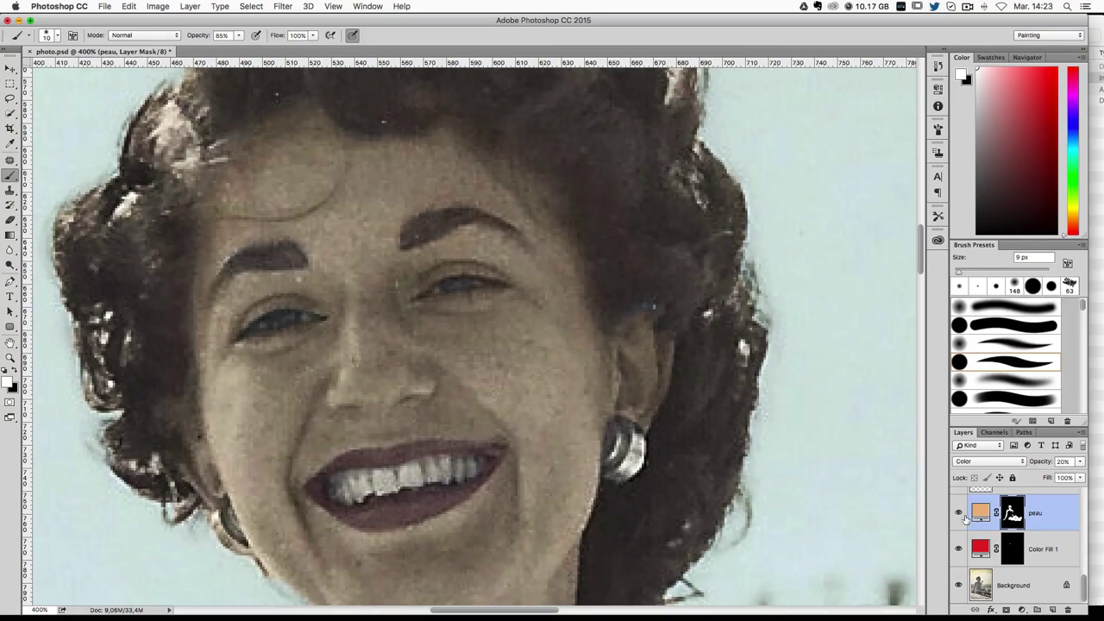
Step: Toggle the peau skin tint off and on to compare before and after
click(964, 512)
click(964, 512)
click(963, 513)
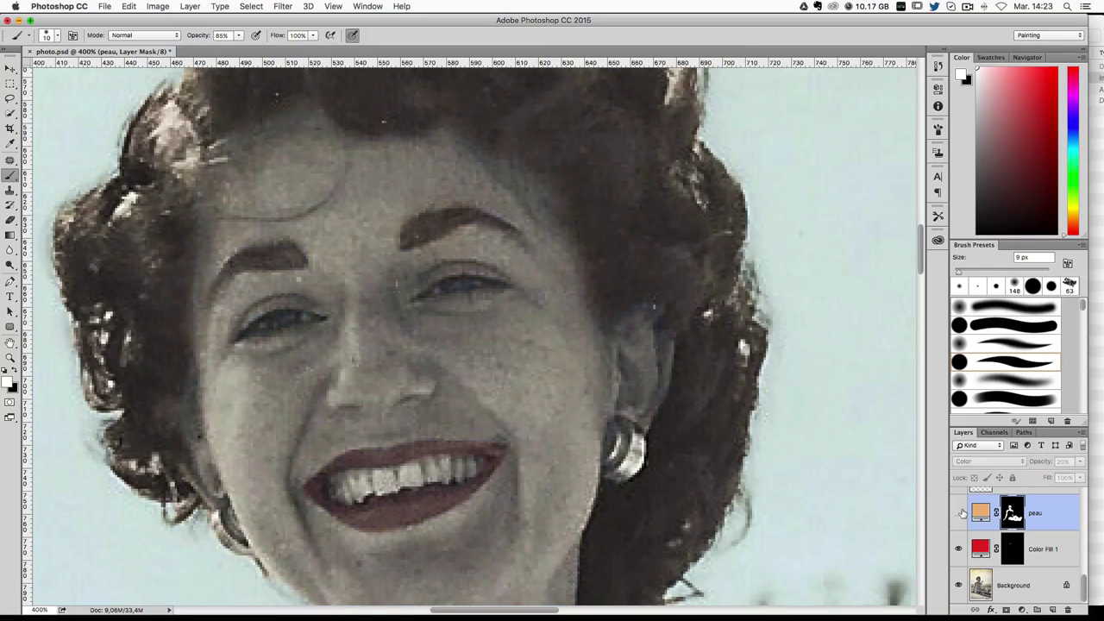
click(961, 512)
drag(525, 319, 544, 340)
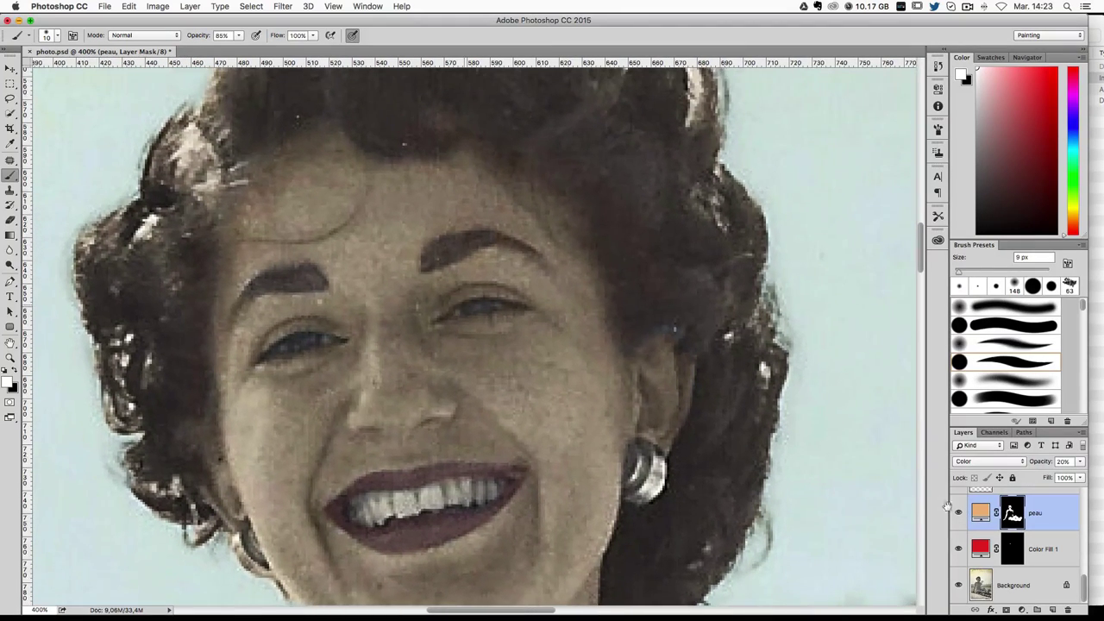
Step: Rename the lip colour layer to 'levre' and select the peau layer
double_click(1046, 550)
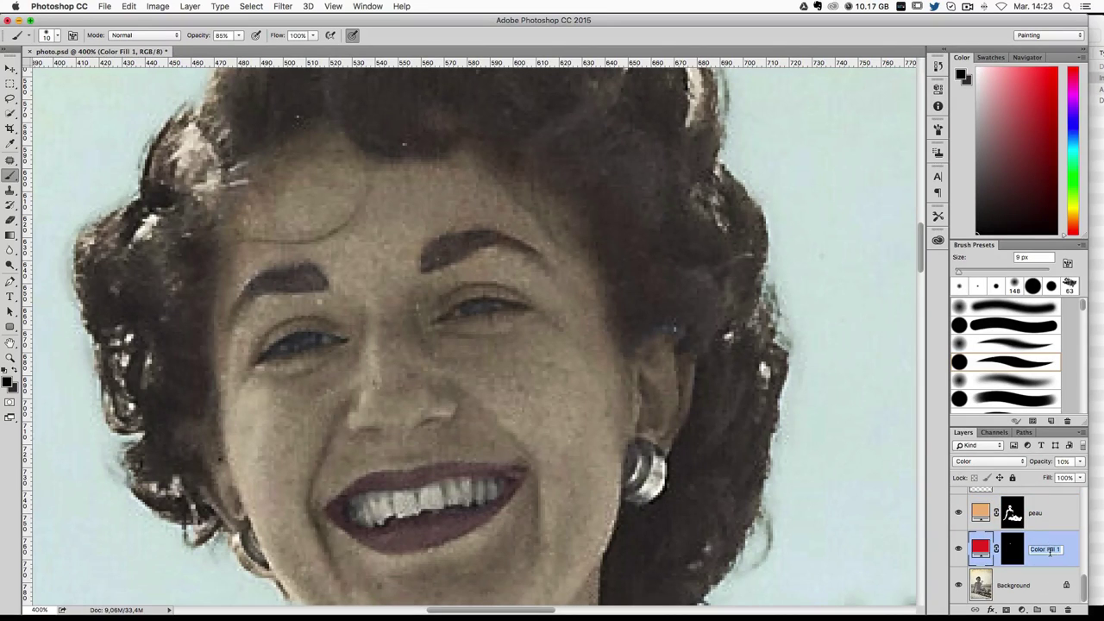
text(levr)
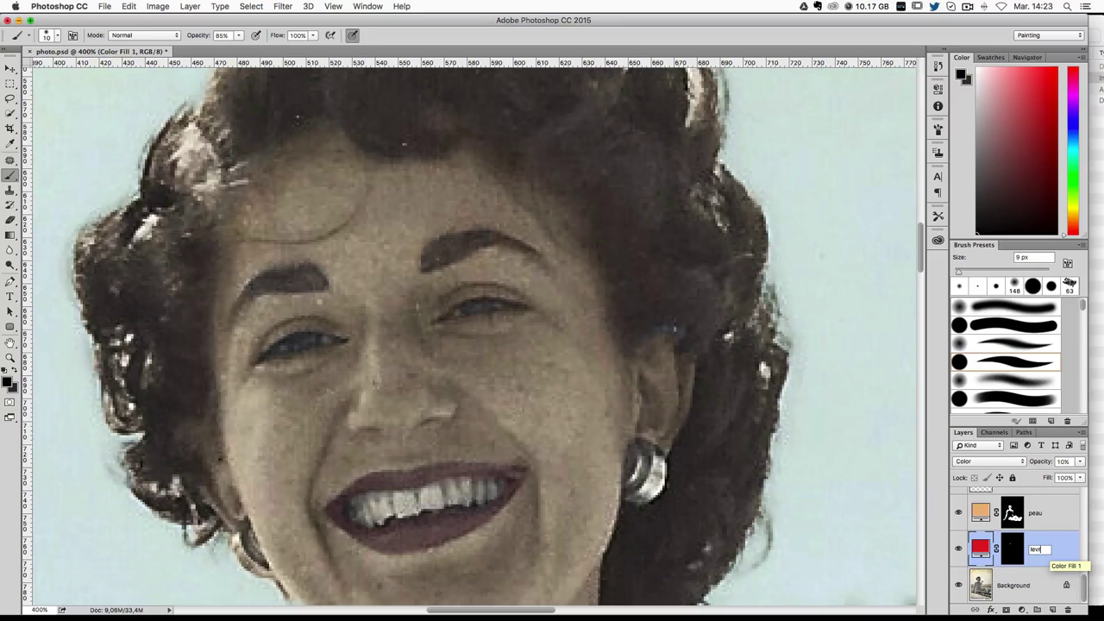
text(e)
key(Return)
scroll(1049, 545, up, 2)
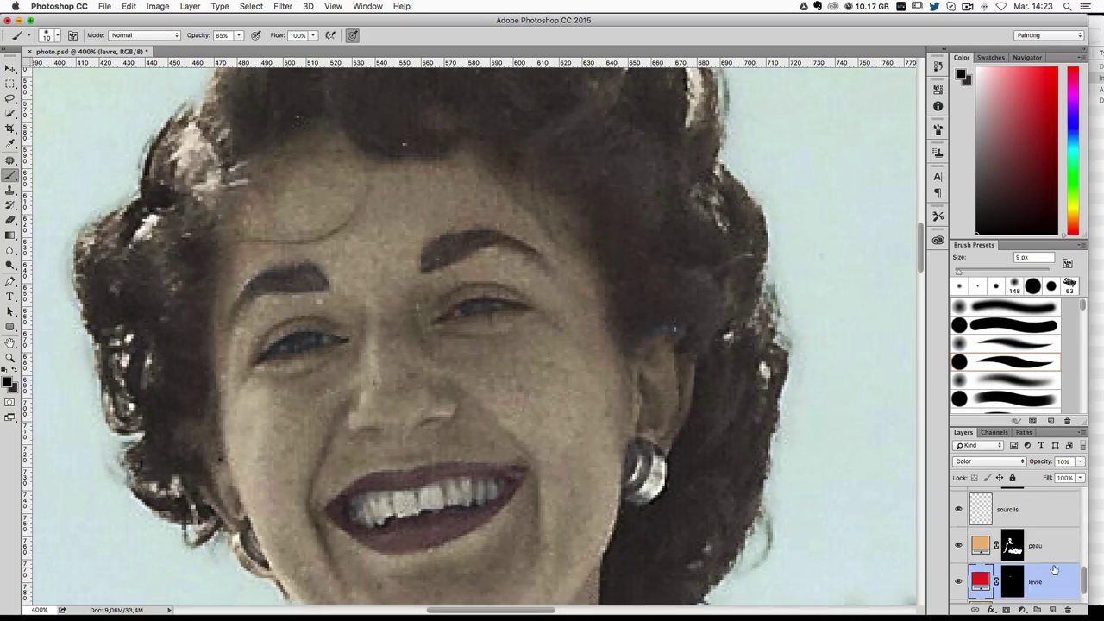
click(1045, 548)
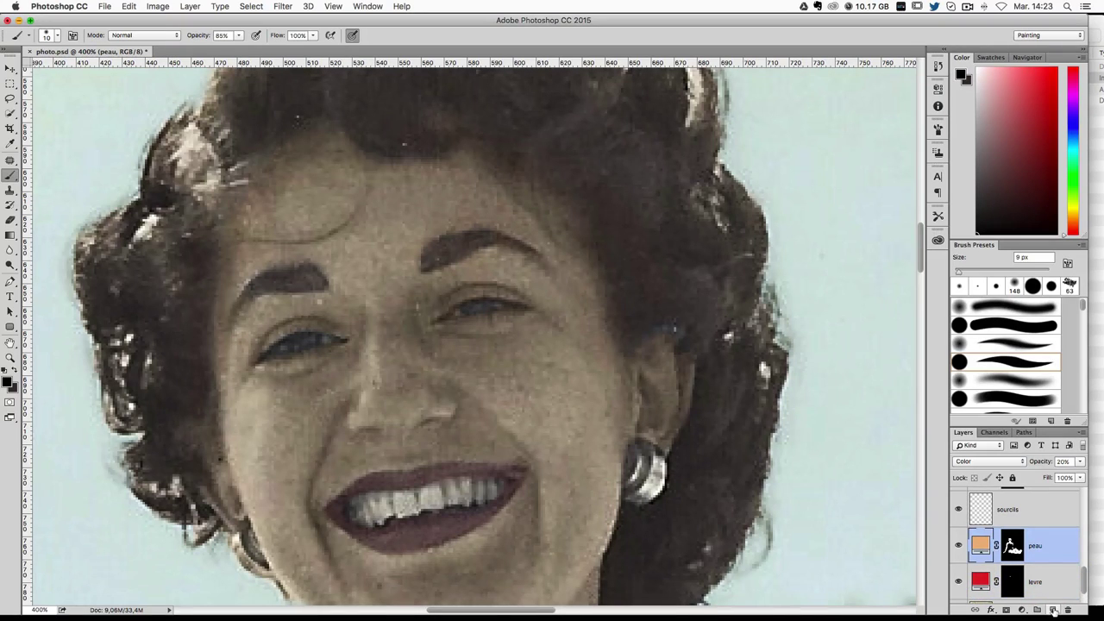
Step: Add a new layer named 'yeux' and choose a dark green foreground colour
click(1053, 610)
double_click(1017, 507)
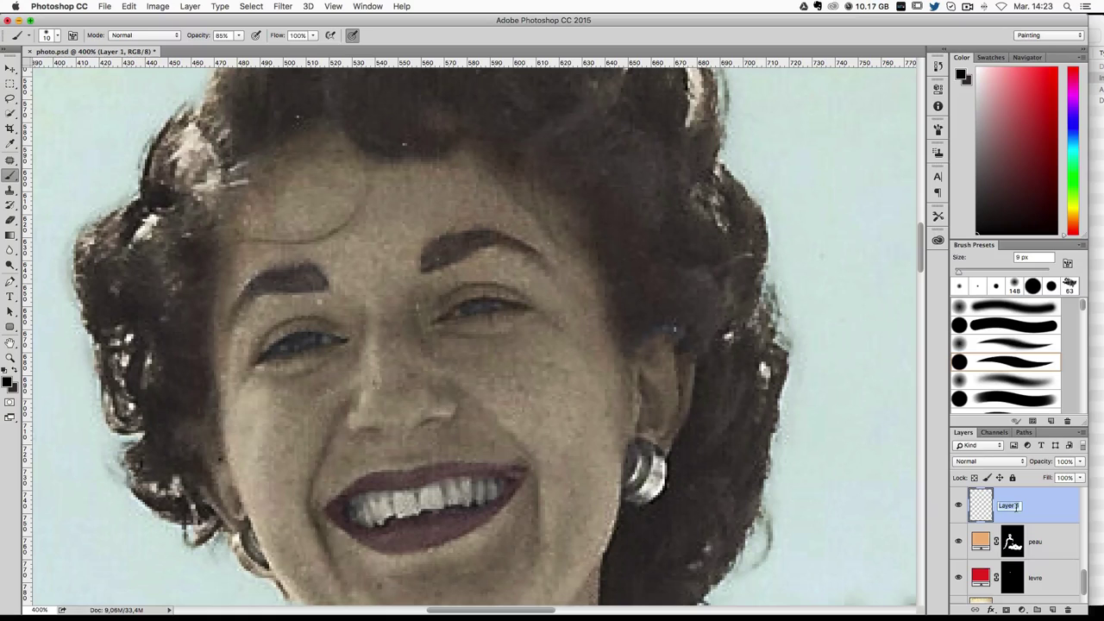
text(yeux)
key(Return)
click(6, 381)
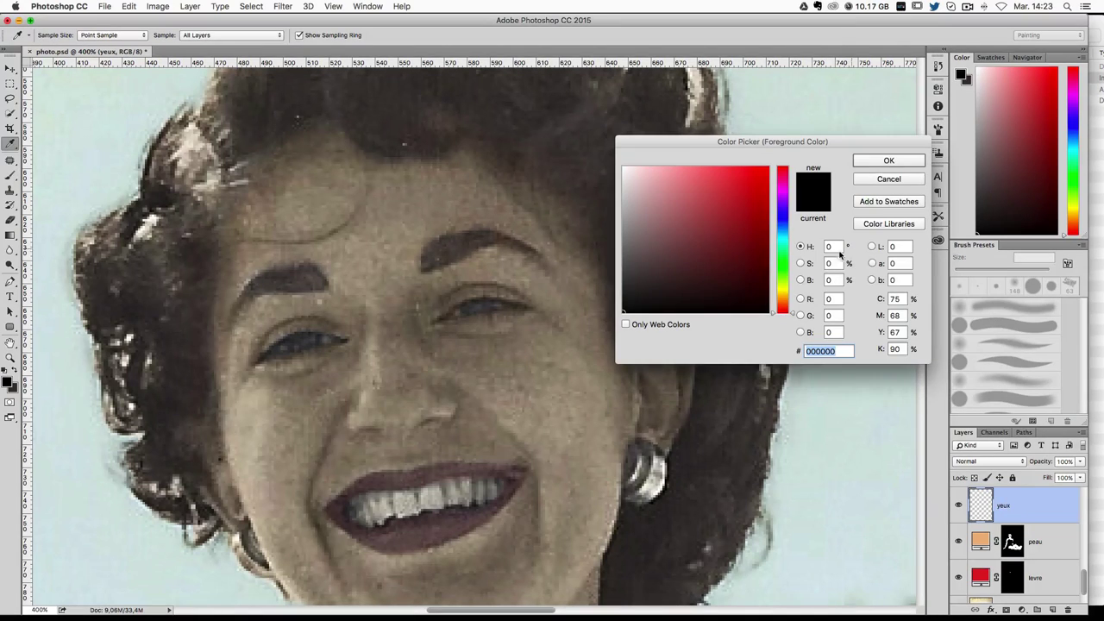
drag(782, 287, 782, 264)
click(720, 248)
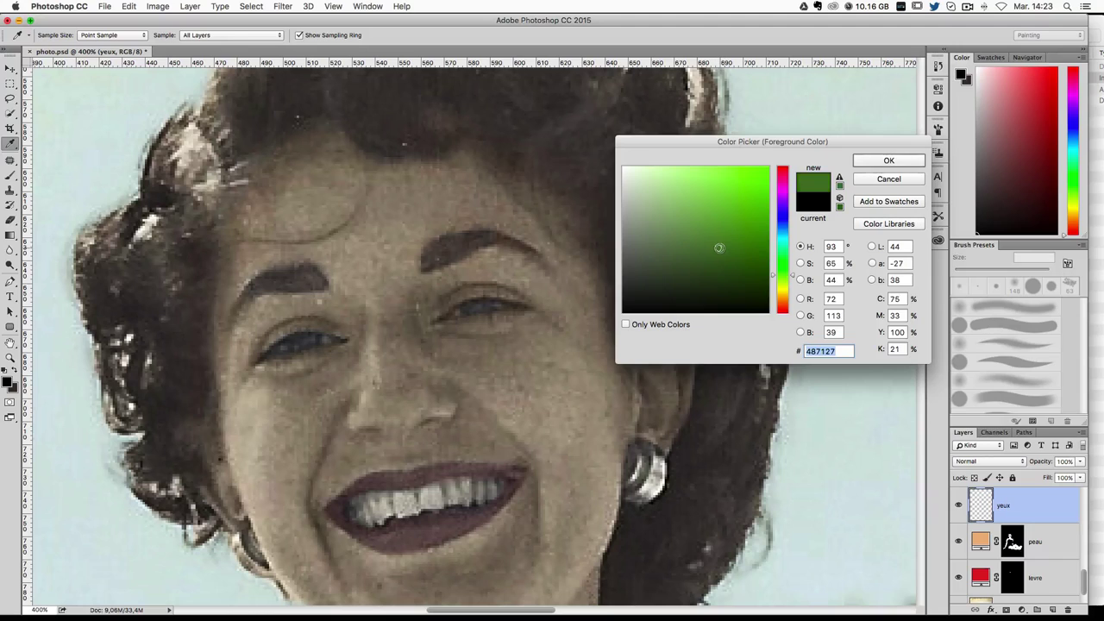
key(Return)
Step: Paint green over both irises, blended as Color at about 20% opacity
drag(292, 338, 304, 342)
drag(467, 312, 484, 308)
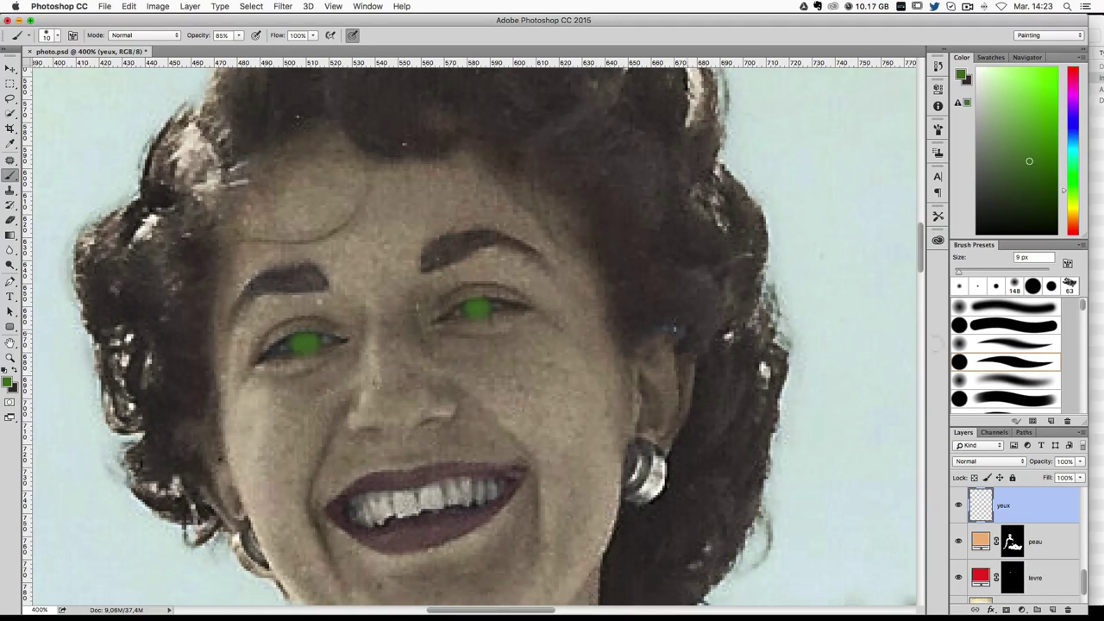
click(984, 461)
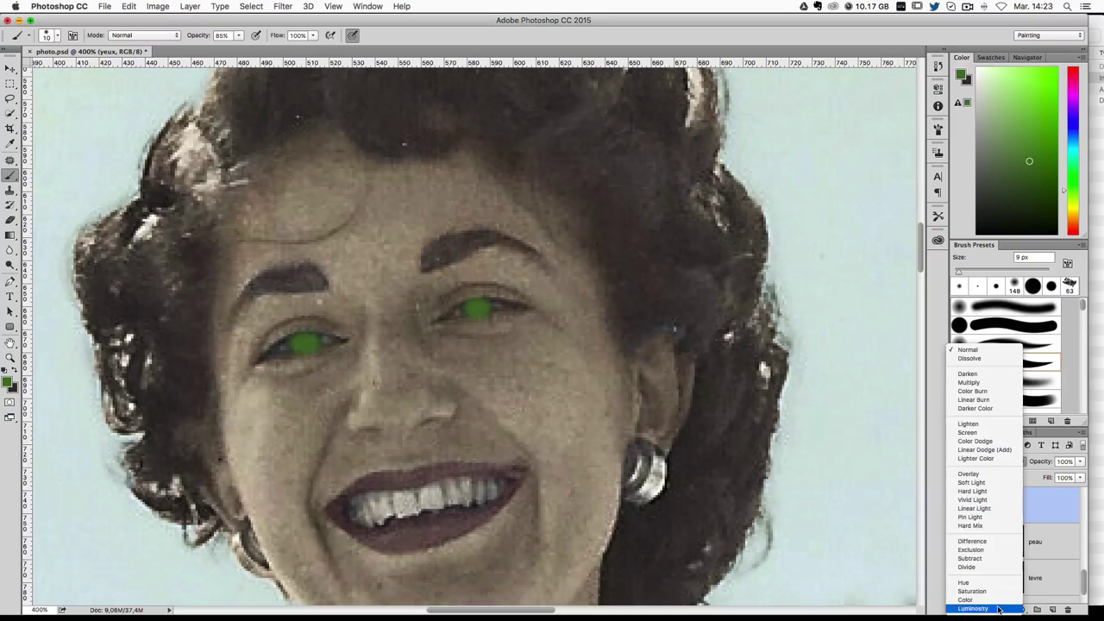
click(999, 601)
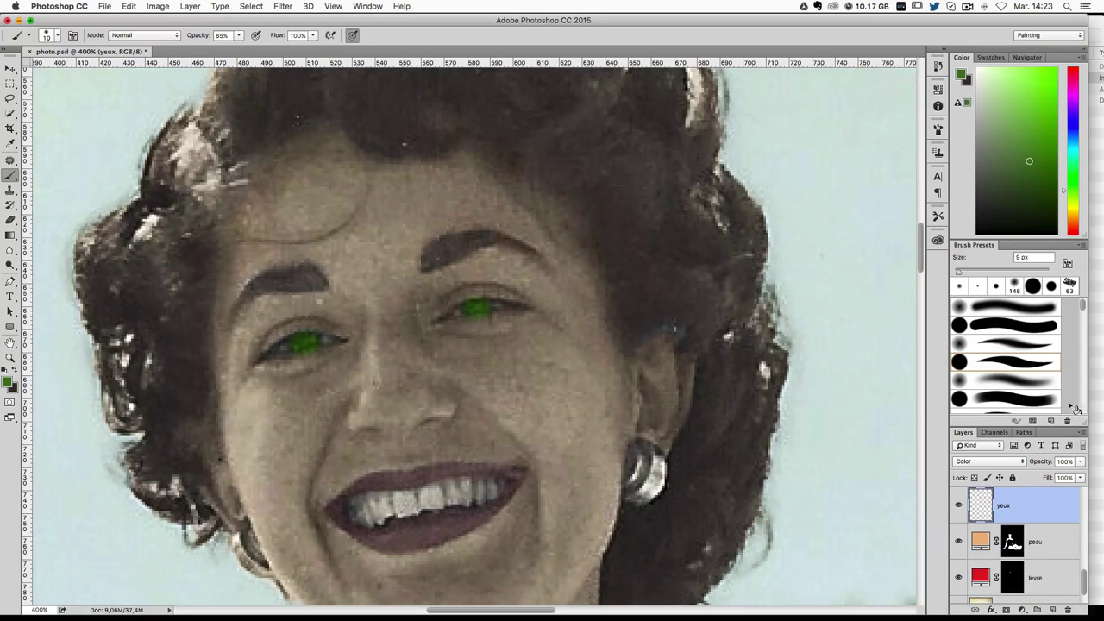
click(1079, 461)
drag(1054, 474, 1037, 476)
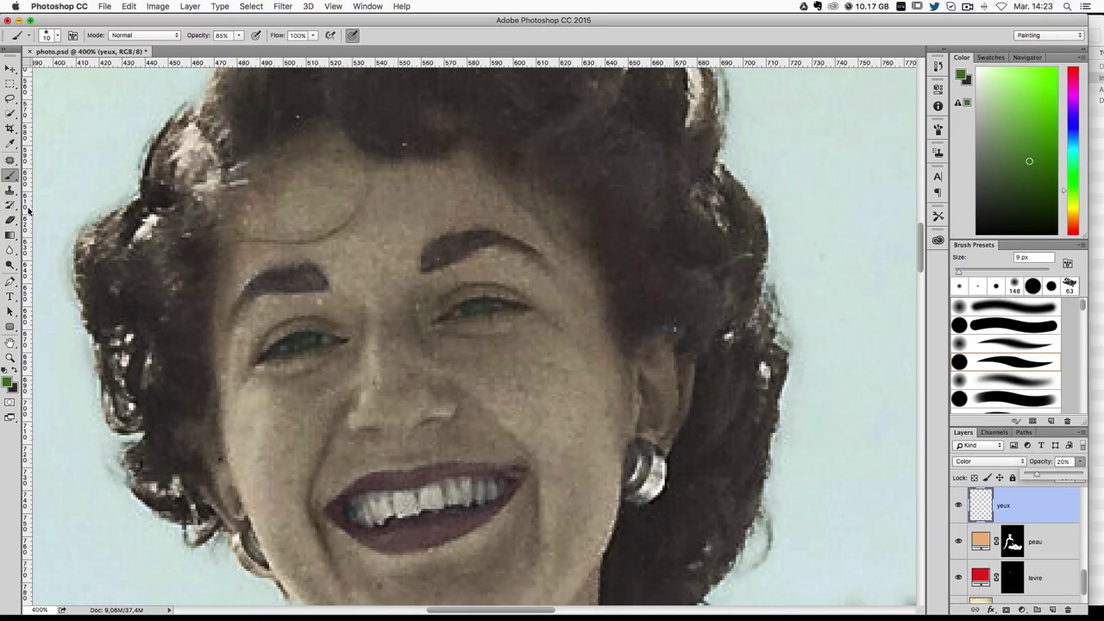
Step: Switch to the Eraser and reposition the view so the face sits higher
click(11, 221)
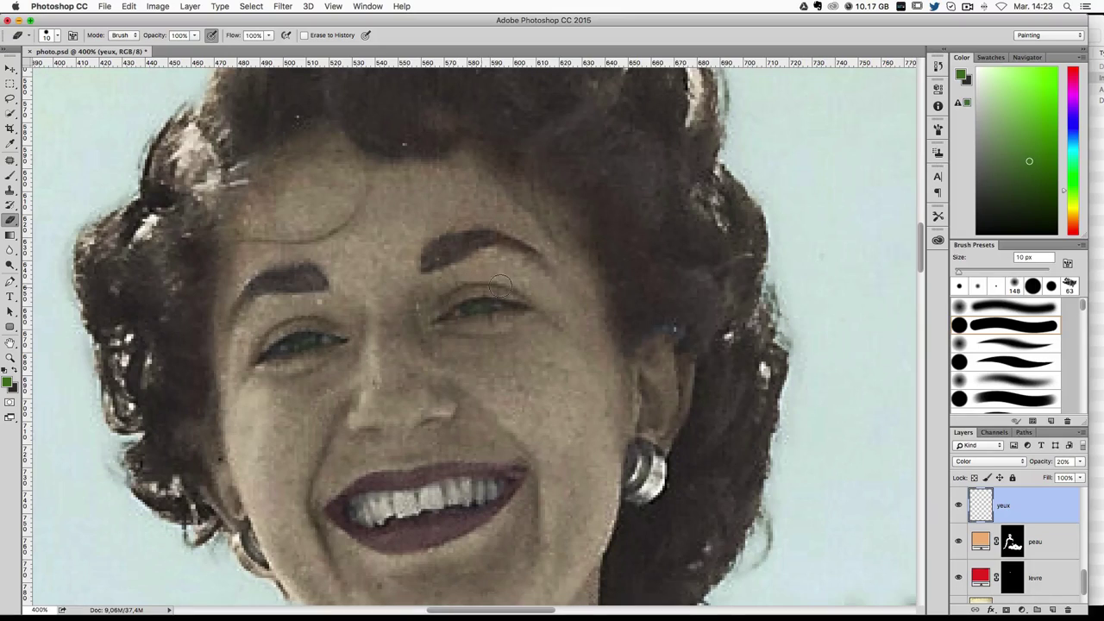
scroll(622, 292, down, 3)
scroll(621, 292, down, 2)
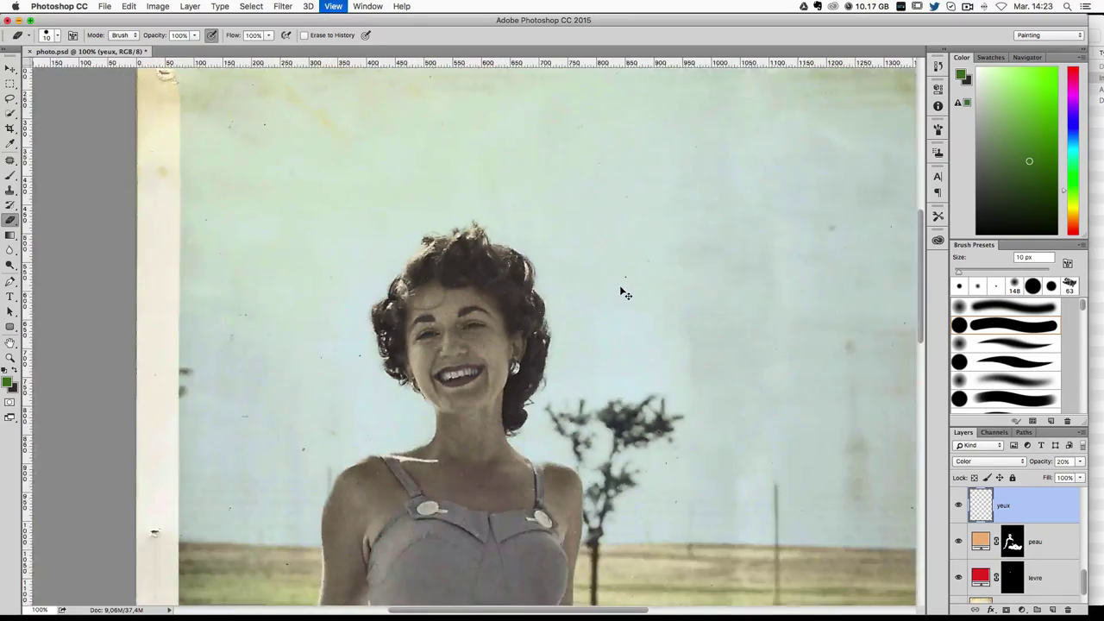
scroll(621, 291, down, 1)
scroll(621, 292, up, 1)
scroll(621, 292, up, 1)
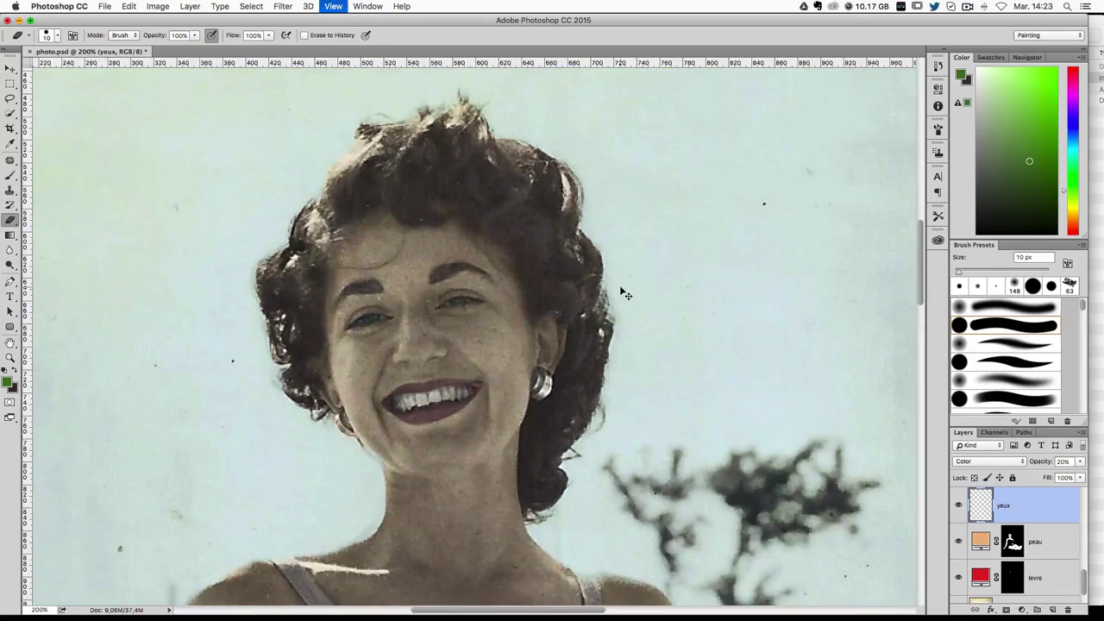
scroll(622, 292, up, 1)
drag(480, 294, 471, 220)
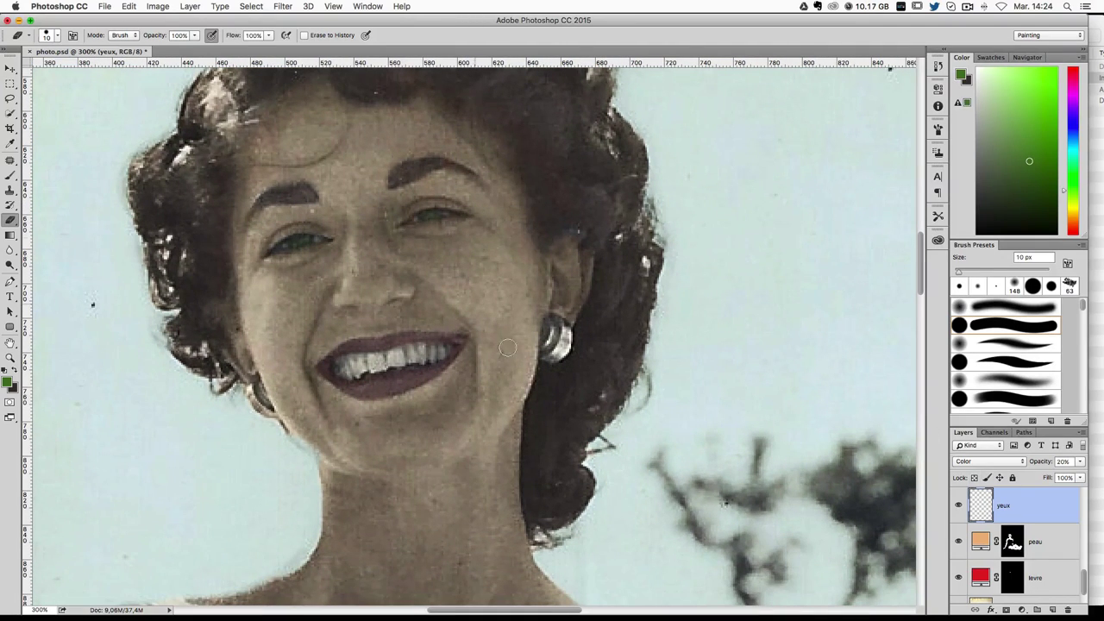
drag(520, 357, 496, 284)
scroll(513, 352, up, 2)
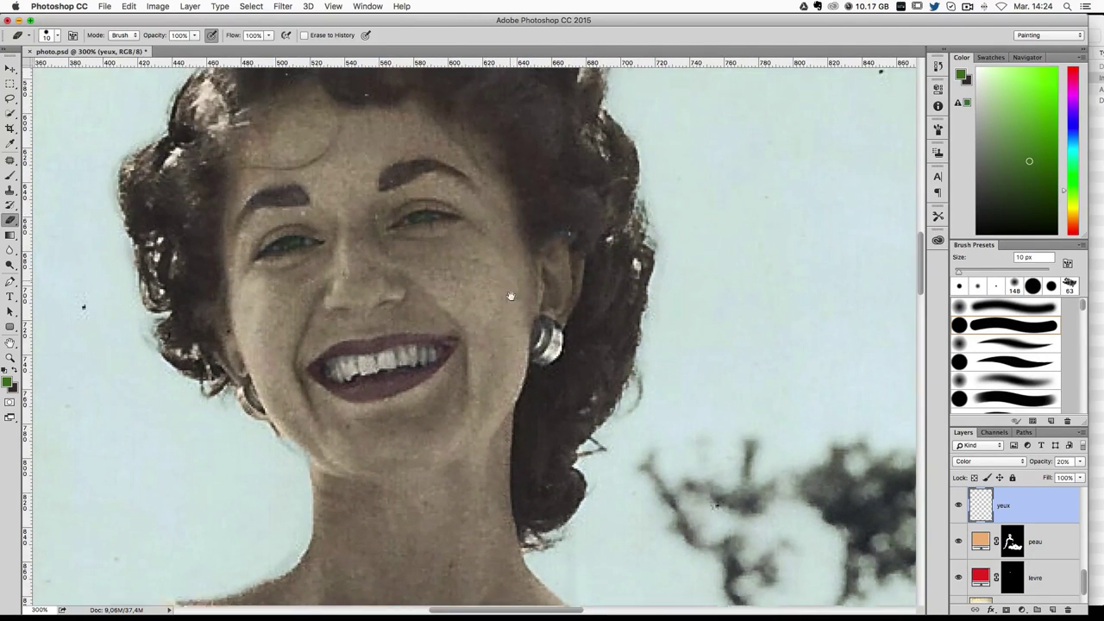
scroll(514, 354, up, 2)
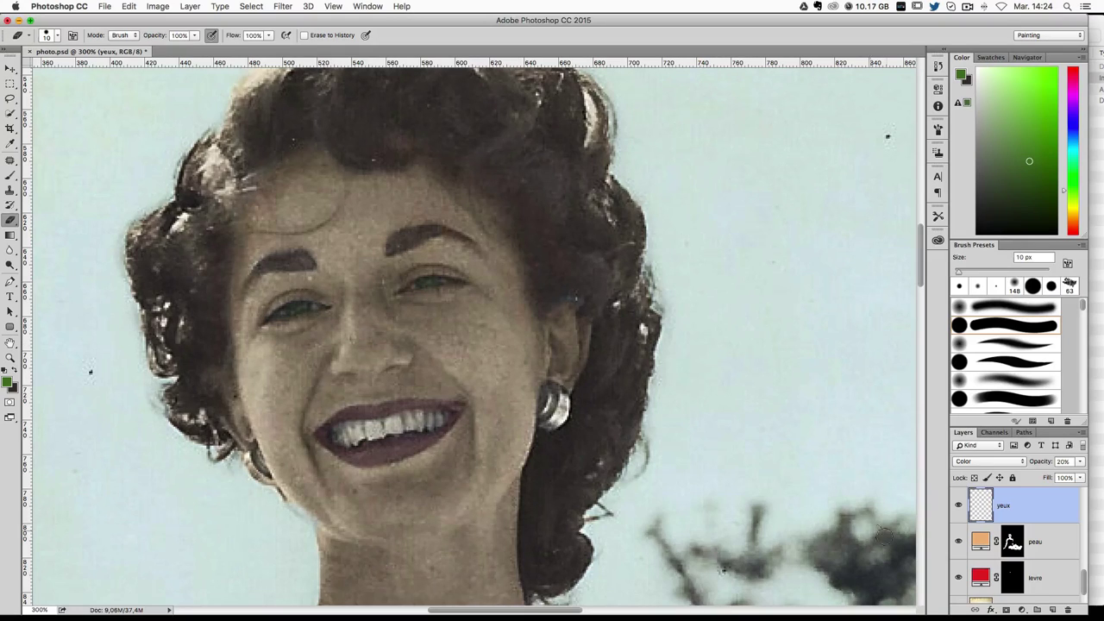
Step: Add a new layer named 'boucle' and choose a yellow foreground colour for brushing
click(1053, 610)
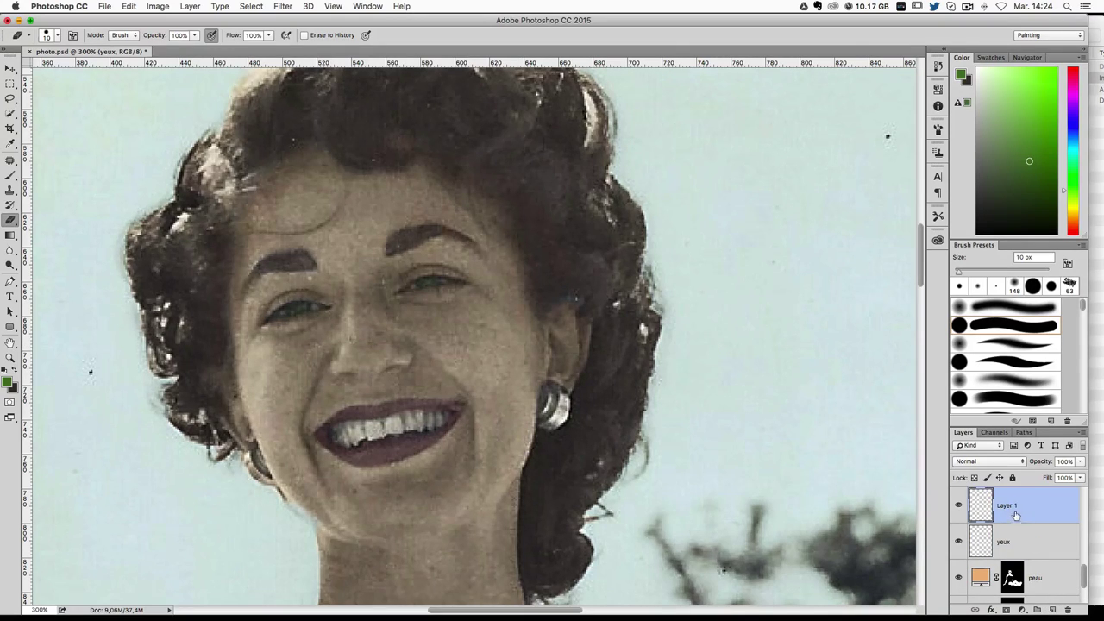
double_click(1008, 506)
text(oucle)
key(Return)
click(9, 383)
drag(787, 298, 787, 288)
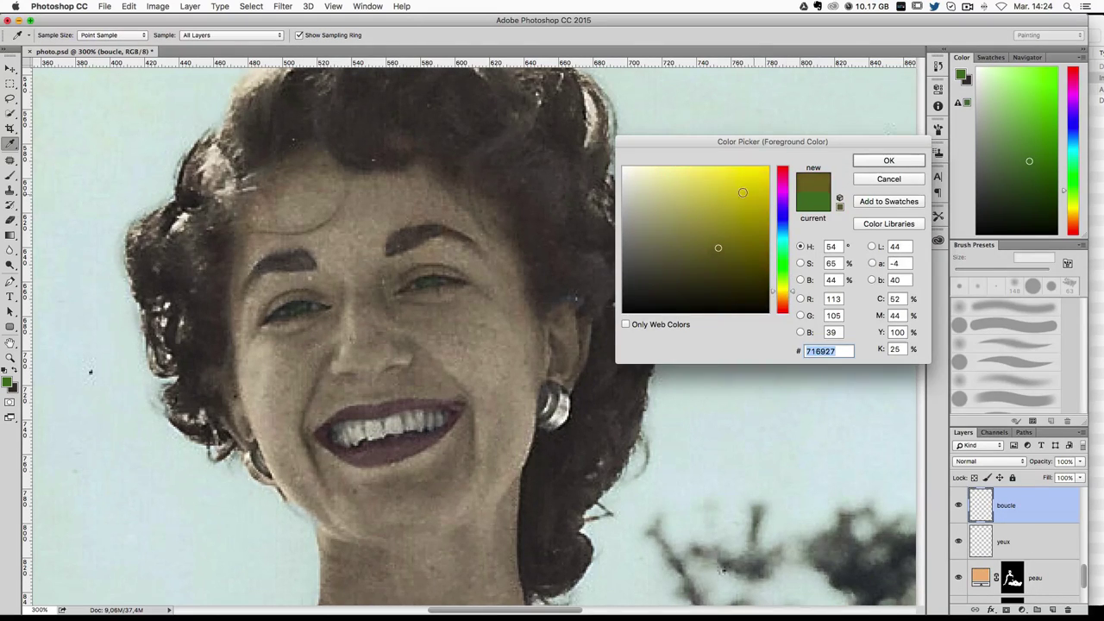
click(738, 192)
key(Return)
key(b)
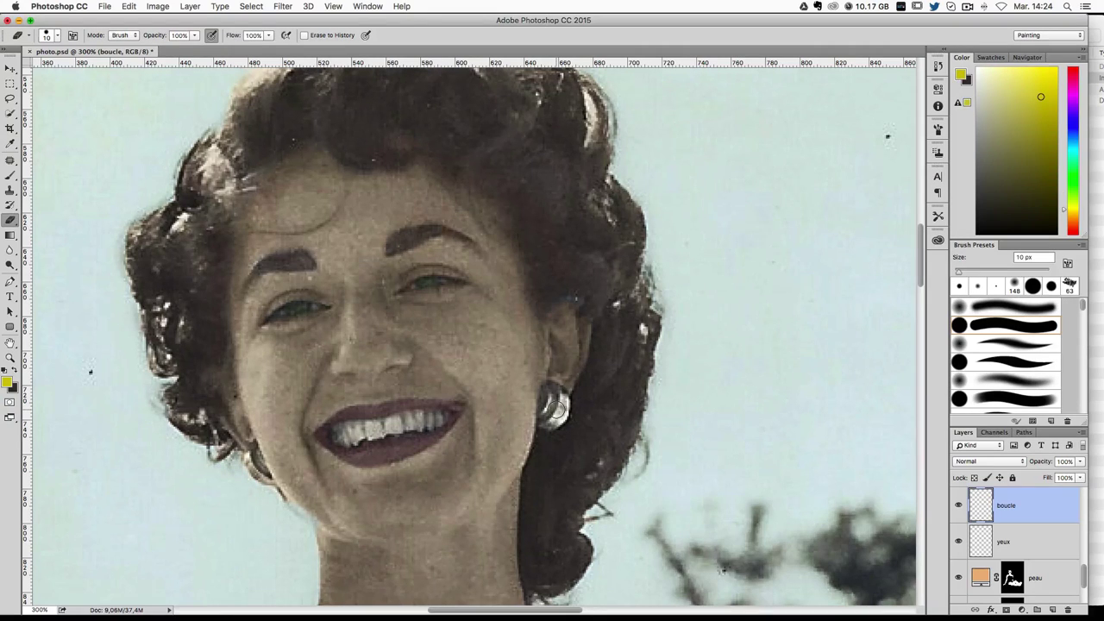
key(b)
Step: Paint both earrings yellow, set the layer to Color at 20% opacity, and zoom out
mouse_move(556, 410)
mouse_down()
mouse_move(551, 397)
mouse_move(562, 409)
mouse_move(540, 414)
mouse_move(549, 391)
mouse_up()
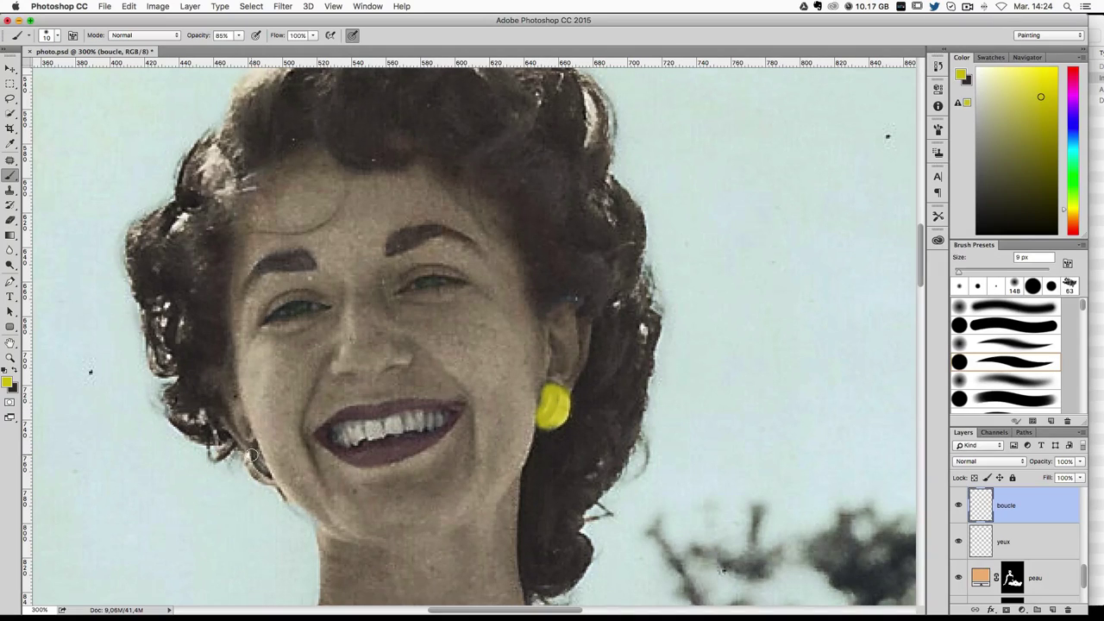
drag(253, 454, 256, 466)
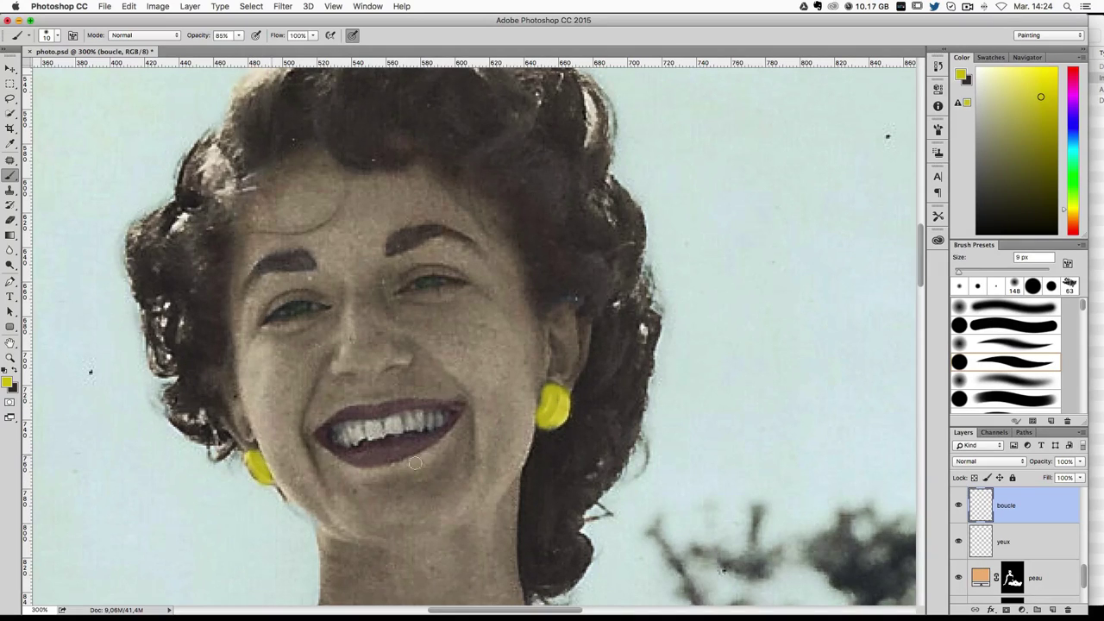
click(989, 460)
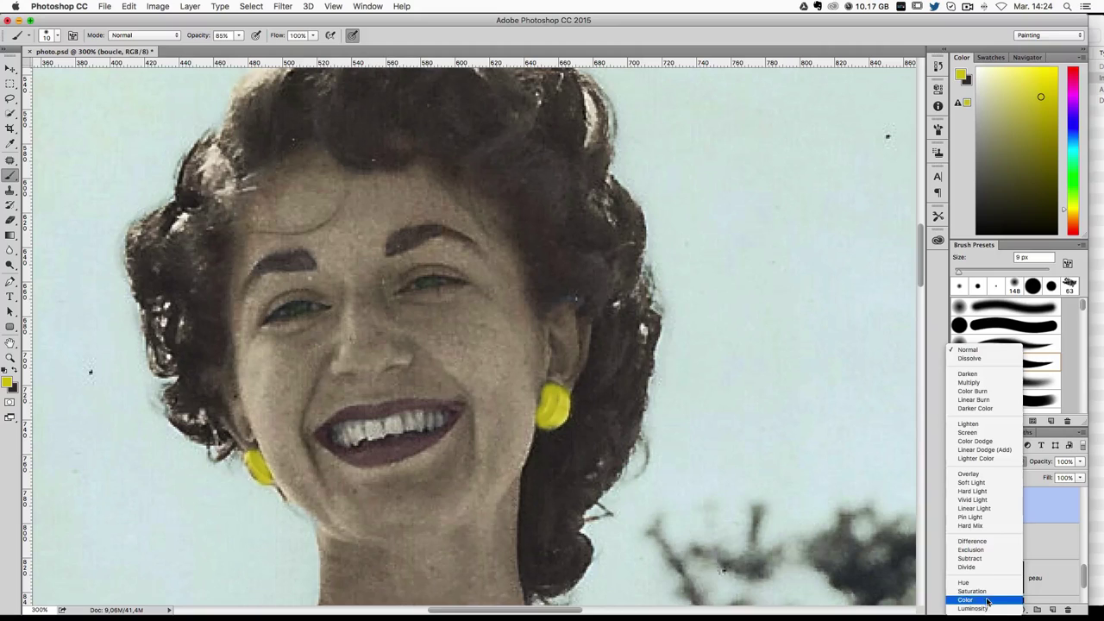
click(988, 600)
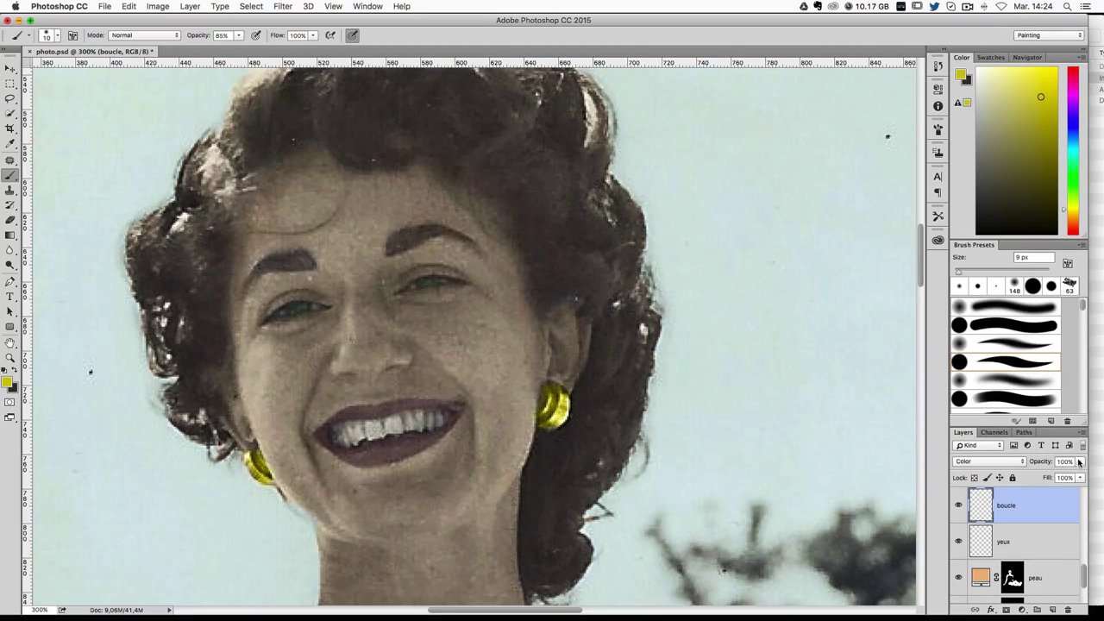
drag(1078, 463, 1040, 472)
key(ctrl+1)
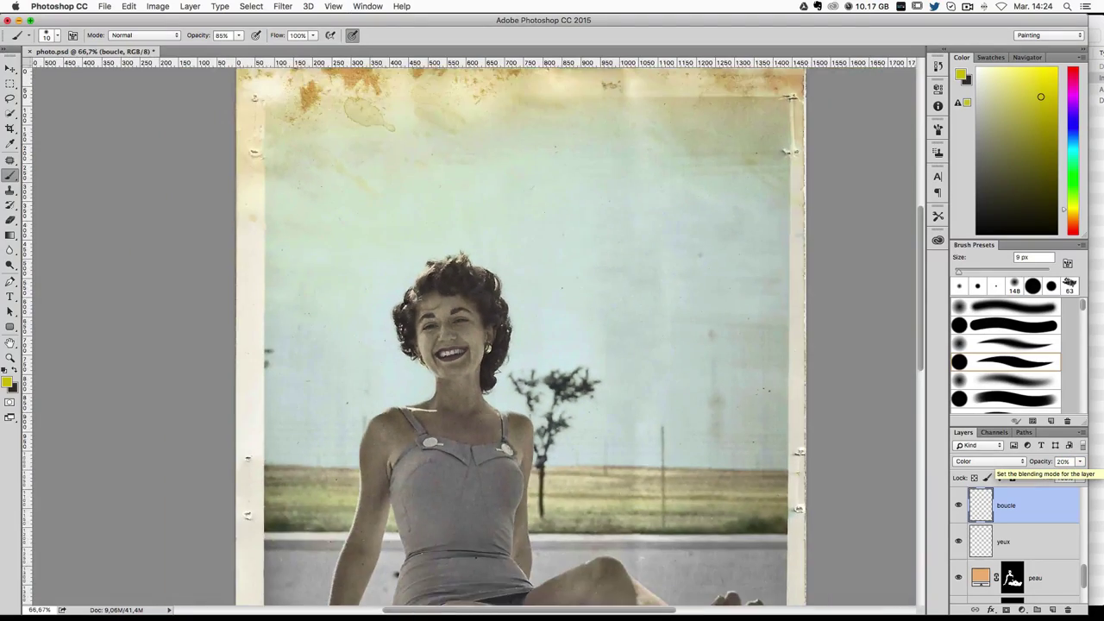
scroll(868, 448, down, 5)
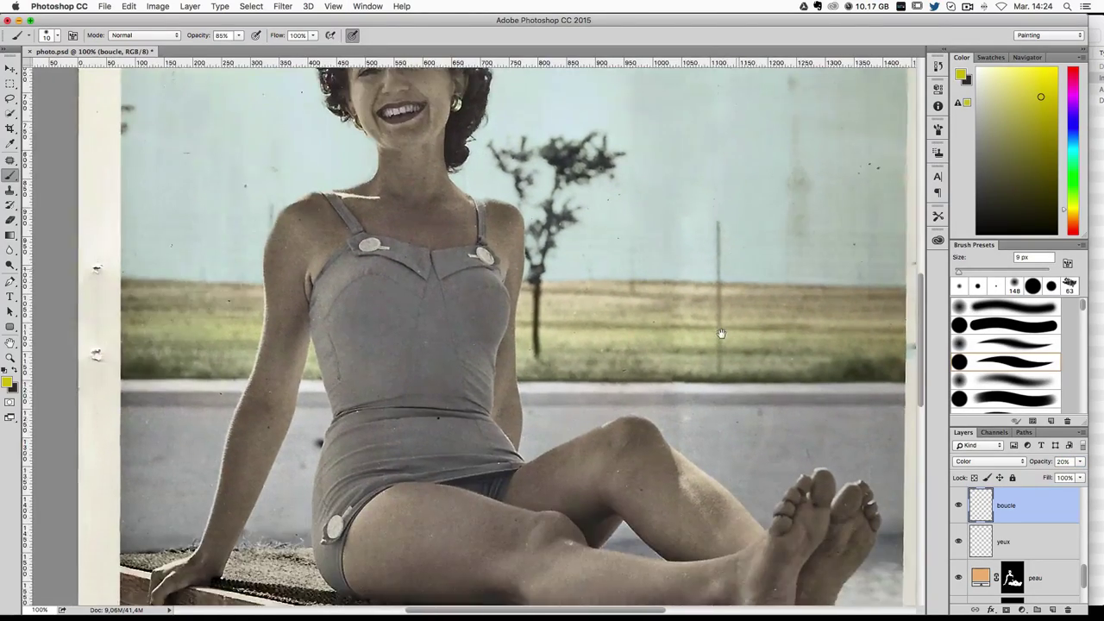
scroll(641, 302, up, 3)
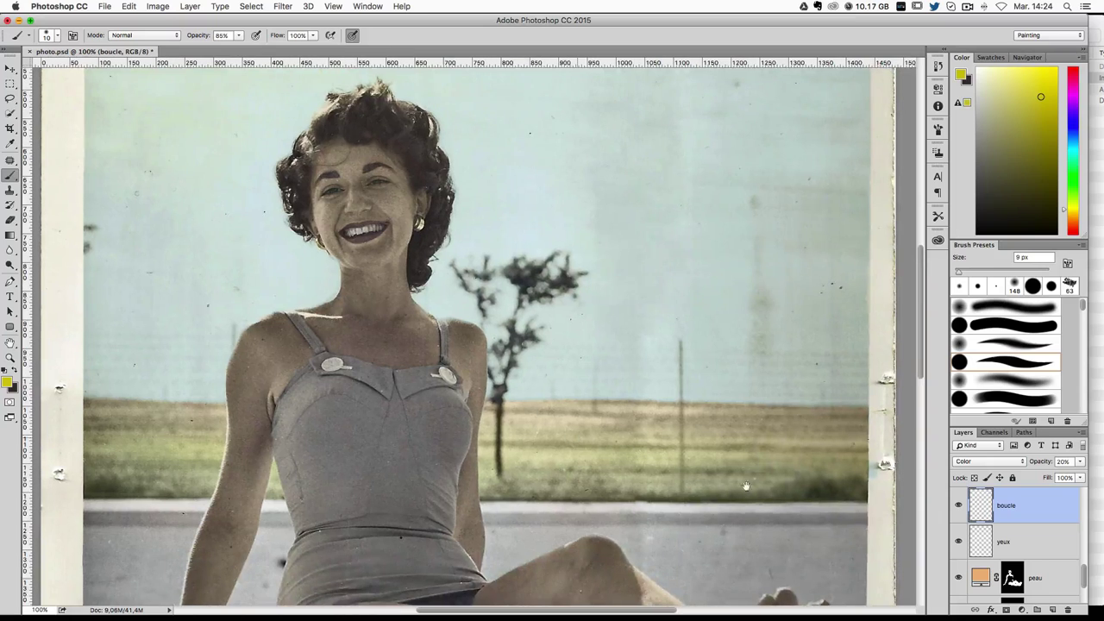
scroll(1027, 570, down, 2)
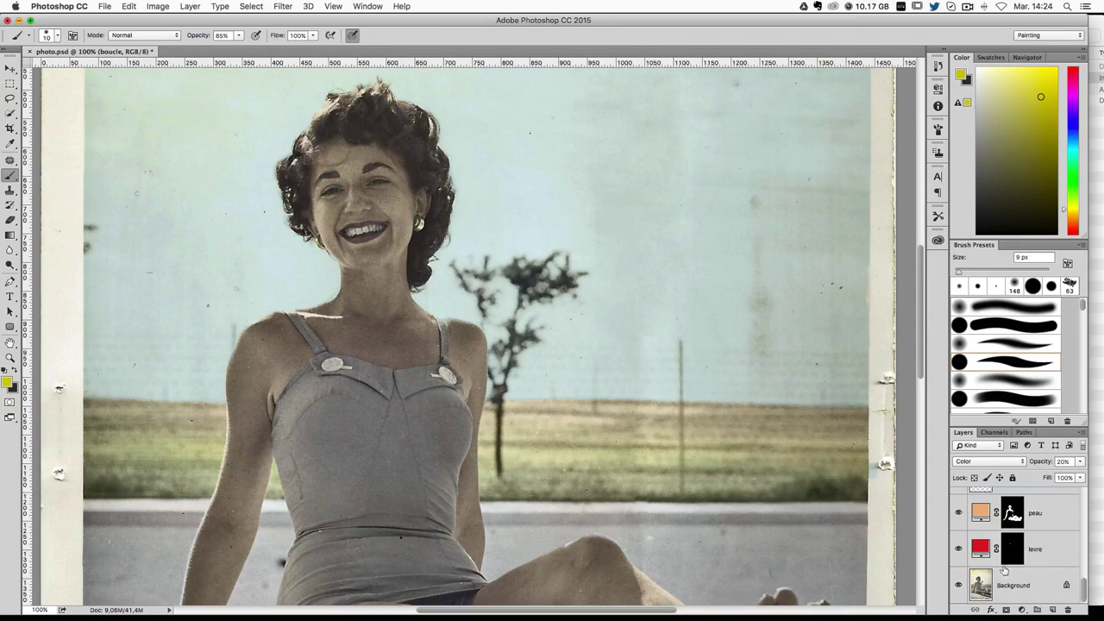
Step: On the Background layer, zoom to 200% and start quick-selecting the shoulder strap and bodice
click(1006, 586)
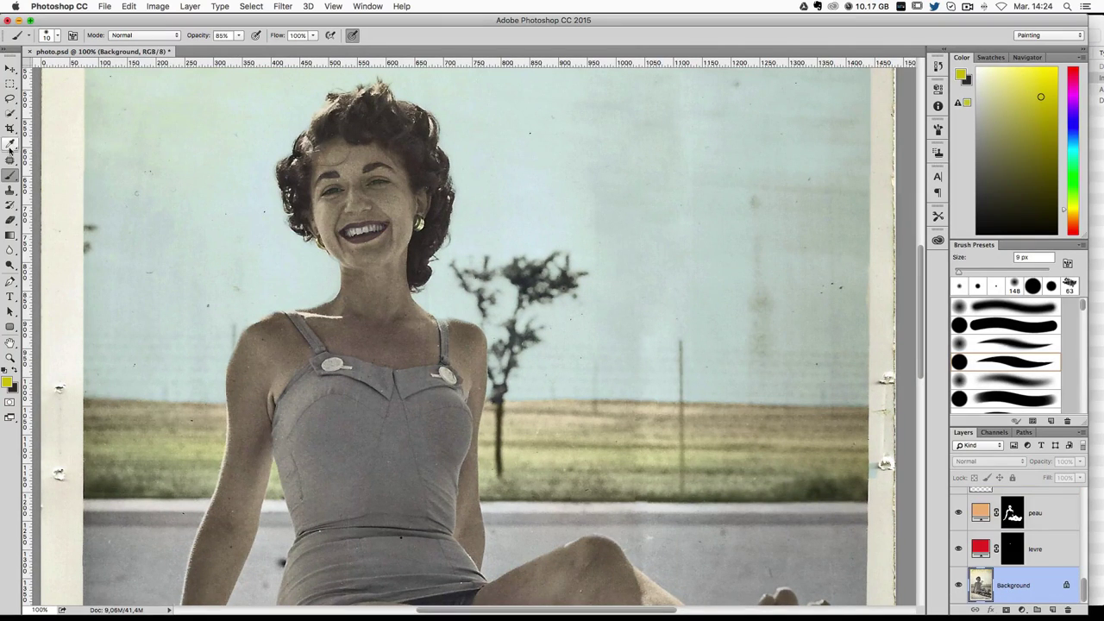
click(10, 113)
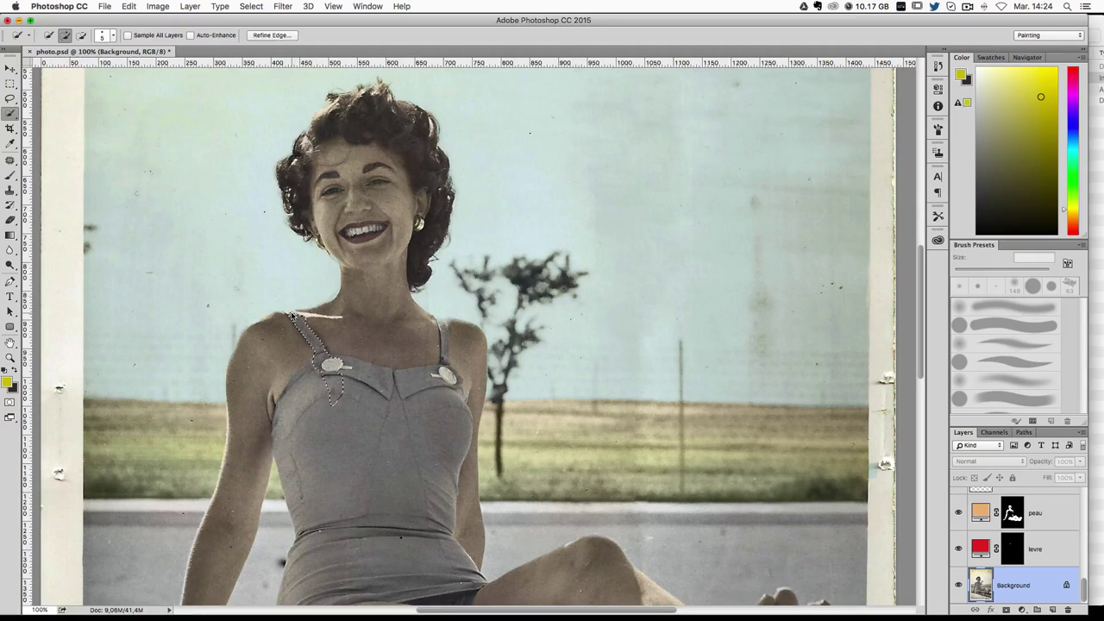
key(ctrl+plus)
drag(291, 312, 394, 312)
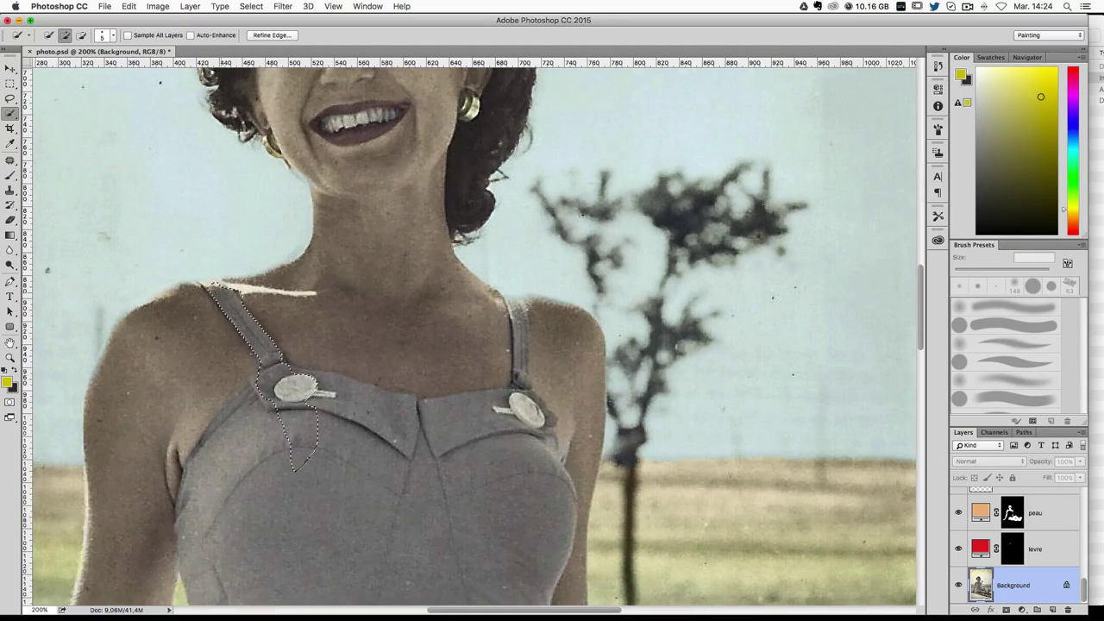
key(alt)
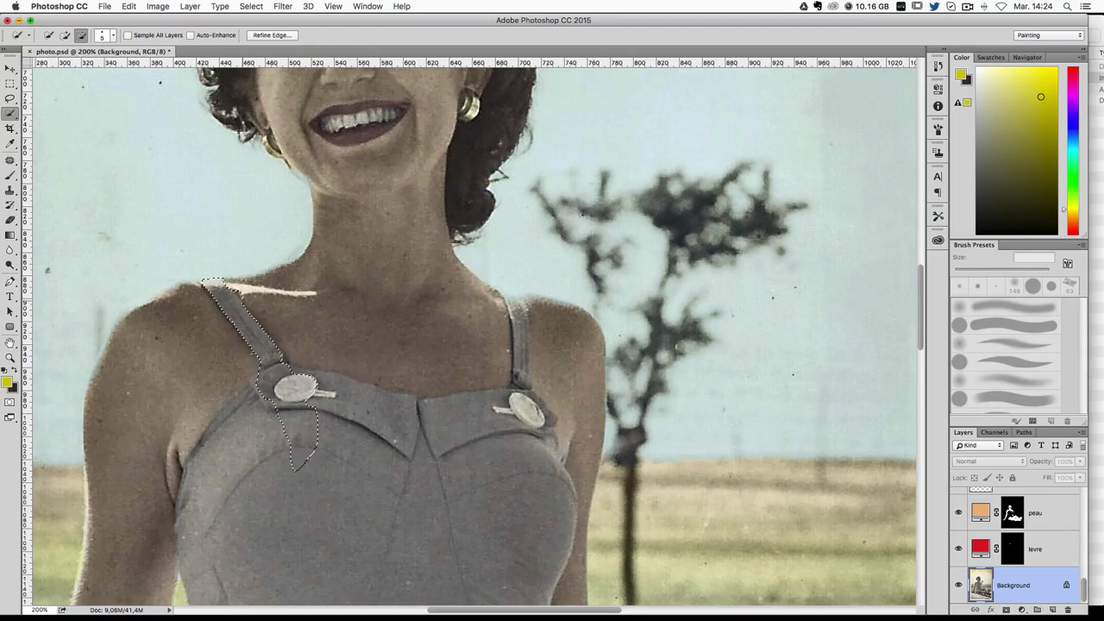
drag(345, 410, 285, 440)
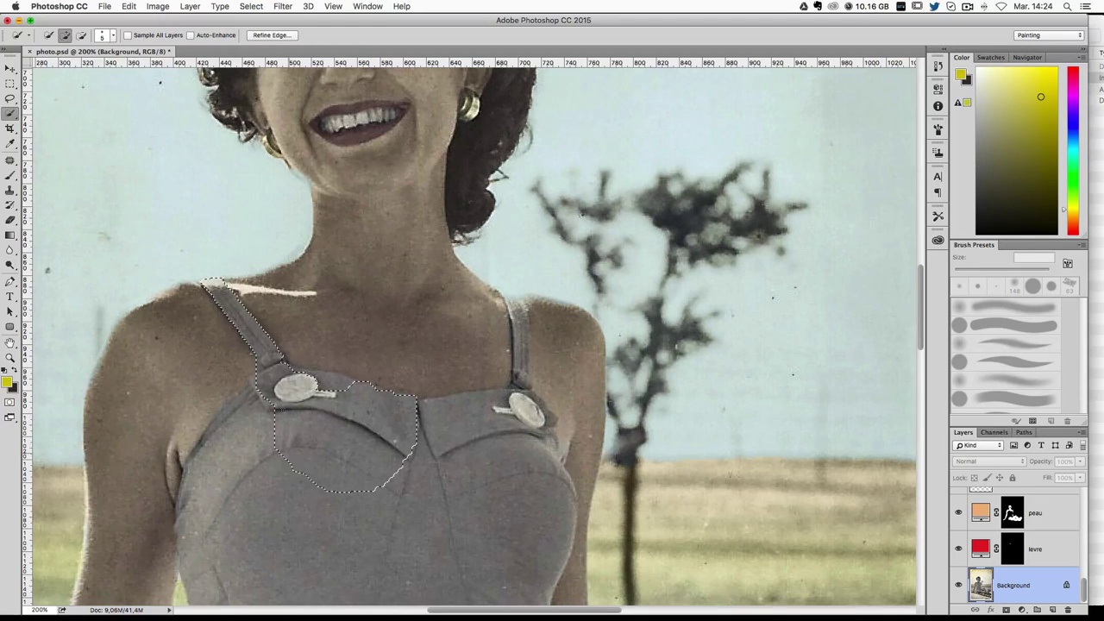
key(ctrl+z)
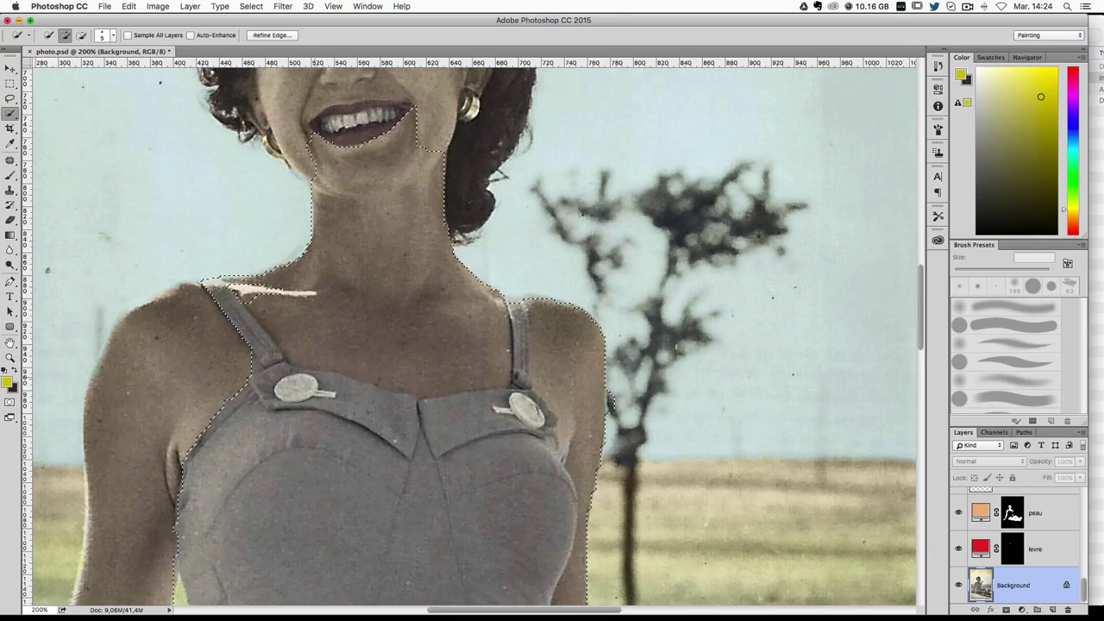
Step: Extend the selection over the collar flap and whole bodice, removing a neck spot
key(alt)
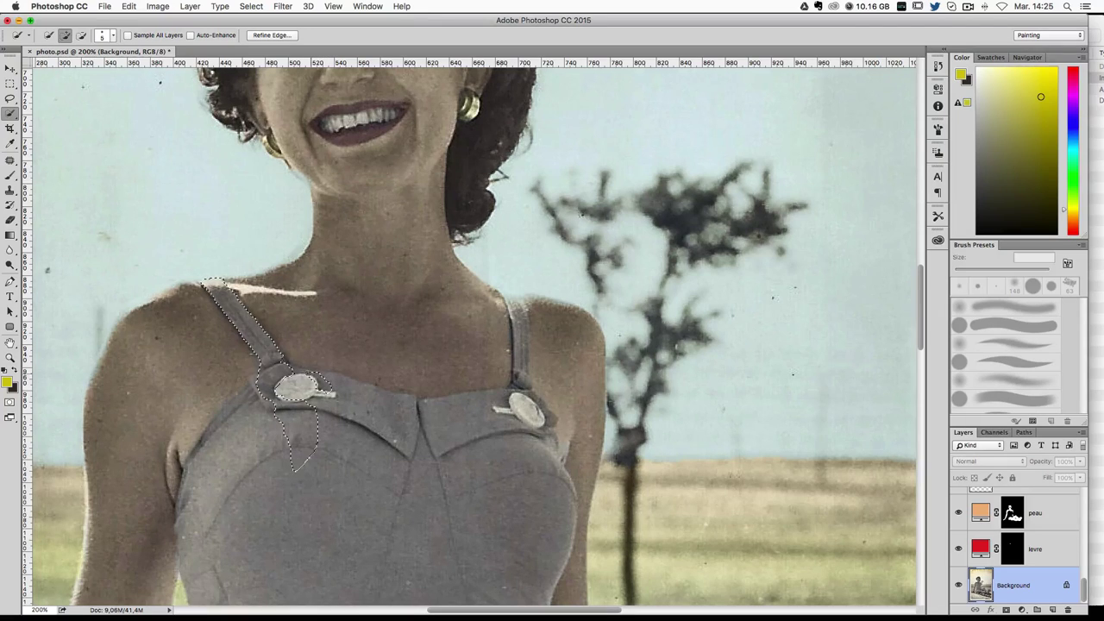
key(alt)
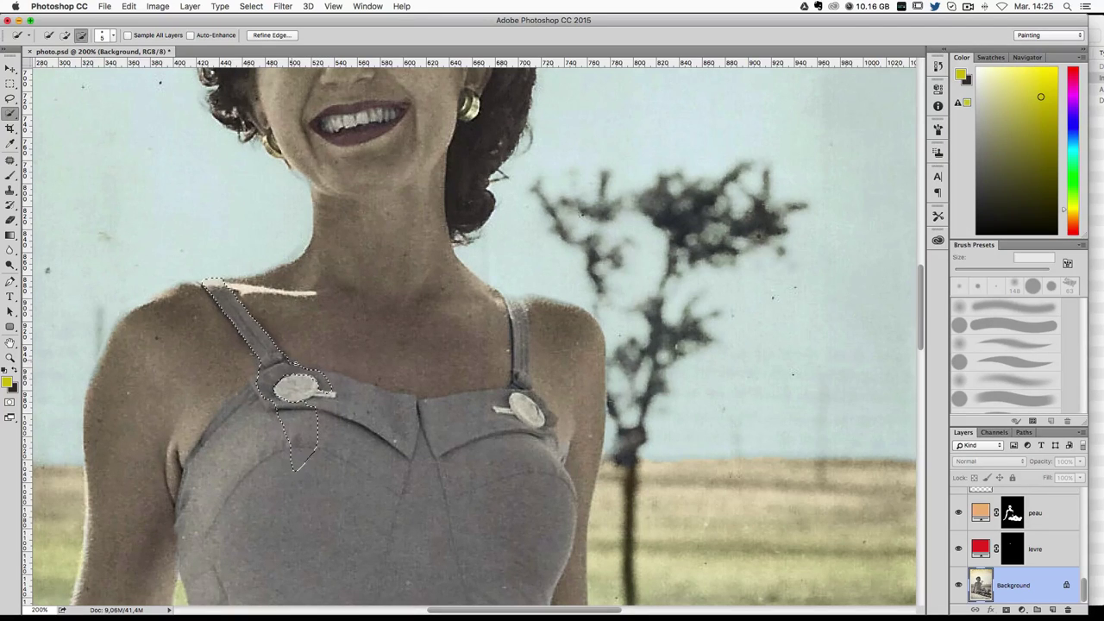
key(alt)
click(316, 404)
mouse_move(332, 395)
mouse_down()
mouse_move(399, 442)
mouse_move(265, 366)
mouse_up()
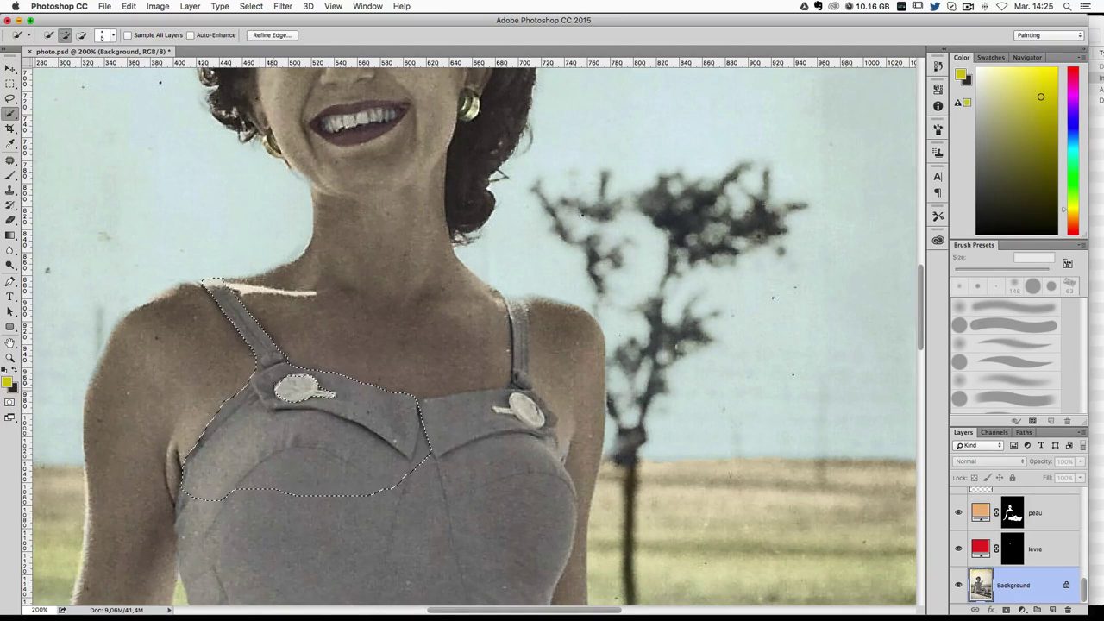
drag(418, 459, 403, 406)
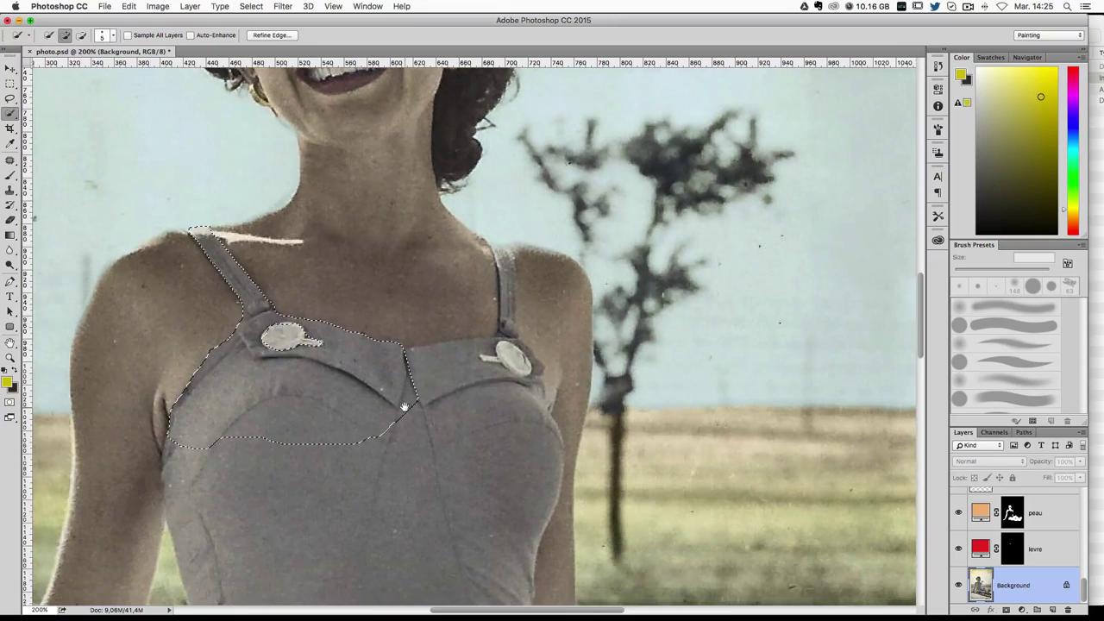
click(444, 365)
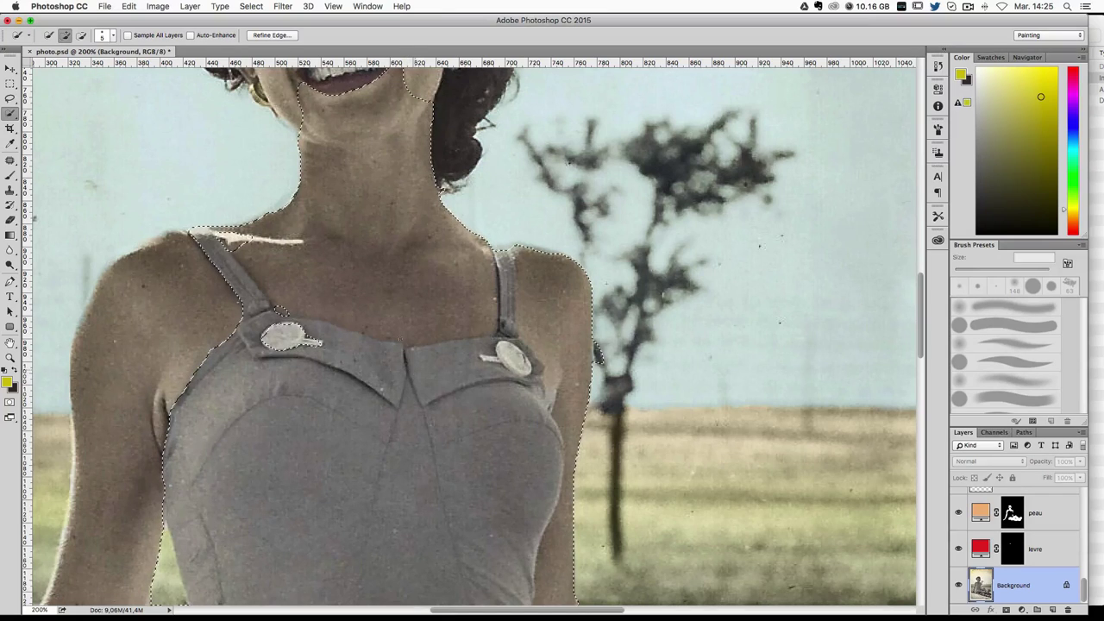
alt+click(341, 257)
Step: Subtract the neck, upper chest, right strap, right arm and strap button from the selection
drag(356, 260, 302, 175)
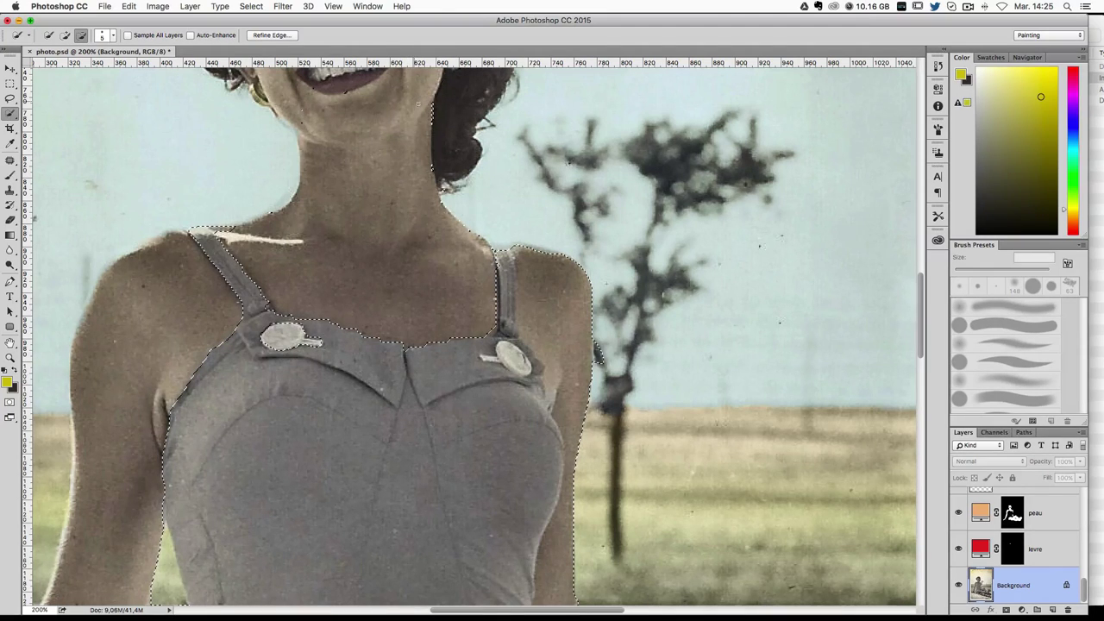
drag(475, 290, 569, 433)
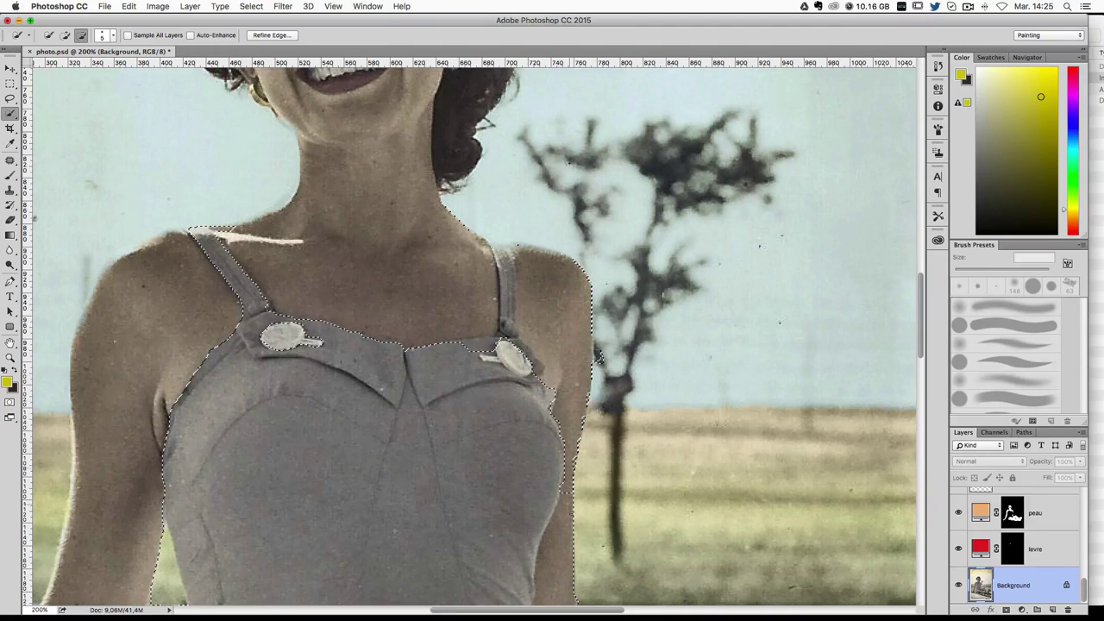
drag(573, 505, 553, 583)
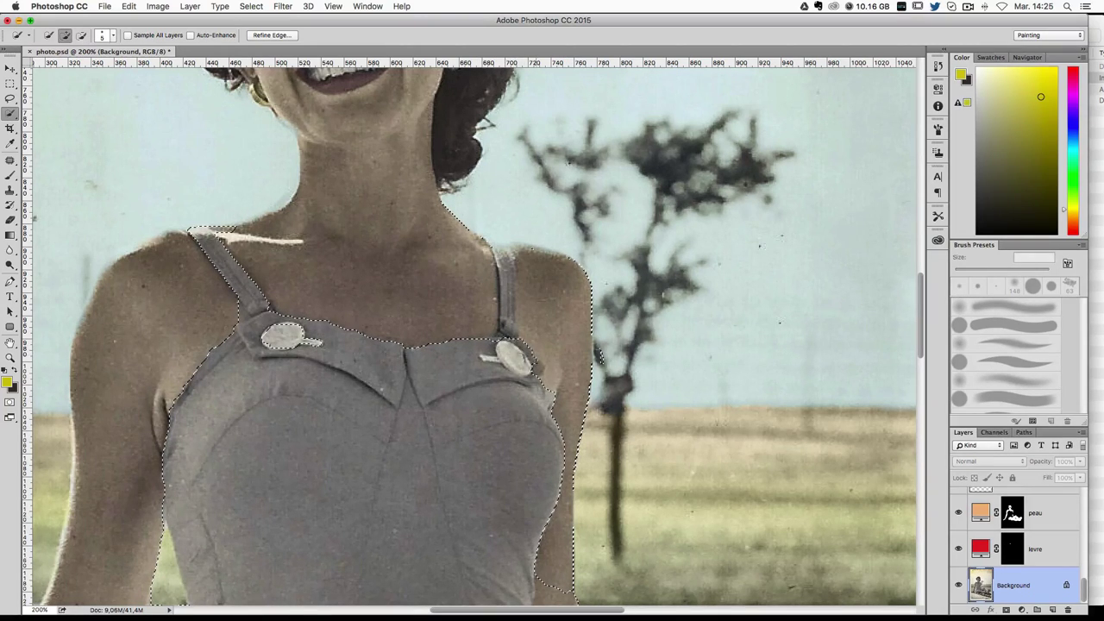
key(alt)
alt+click(488, 358)
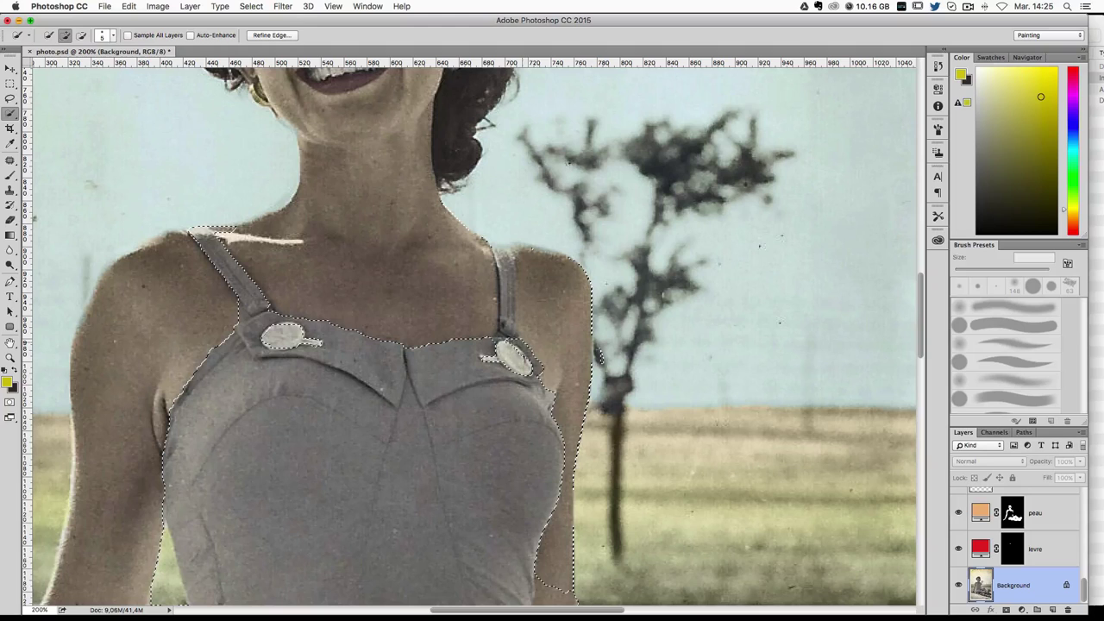
key(super+h)
key(super+plus)
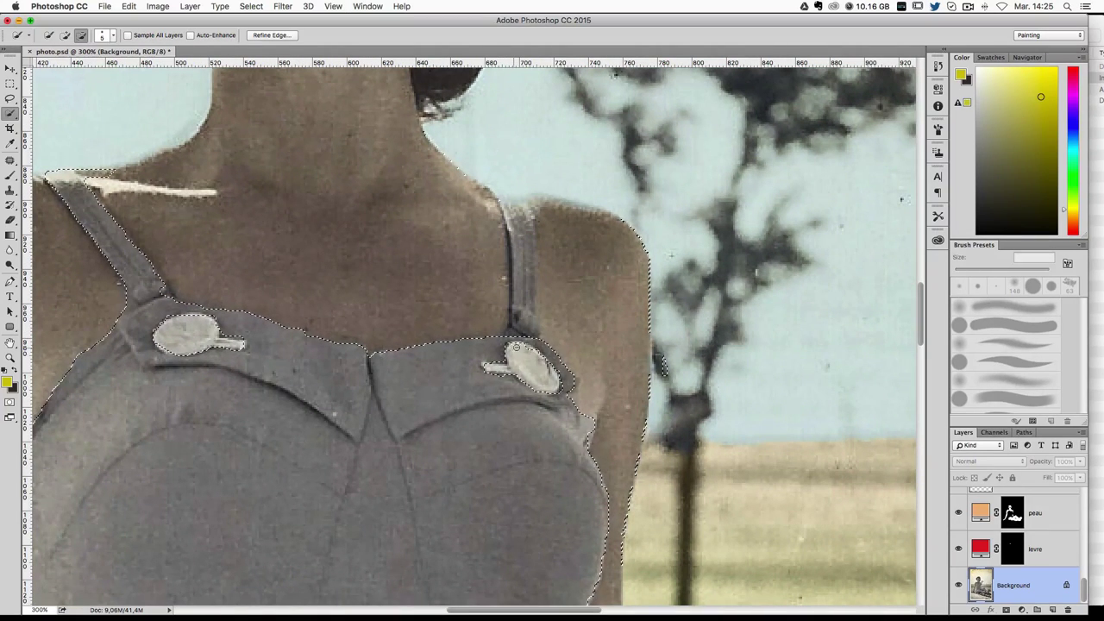
scroll(561, 367, down, 2)
scroll(562, 367, down, 1)
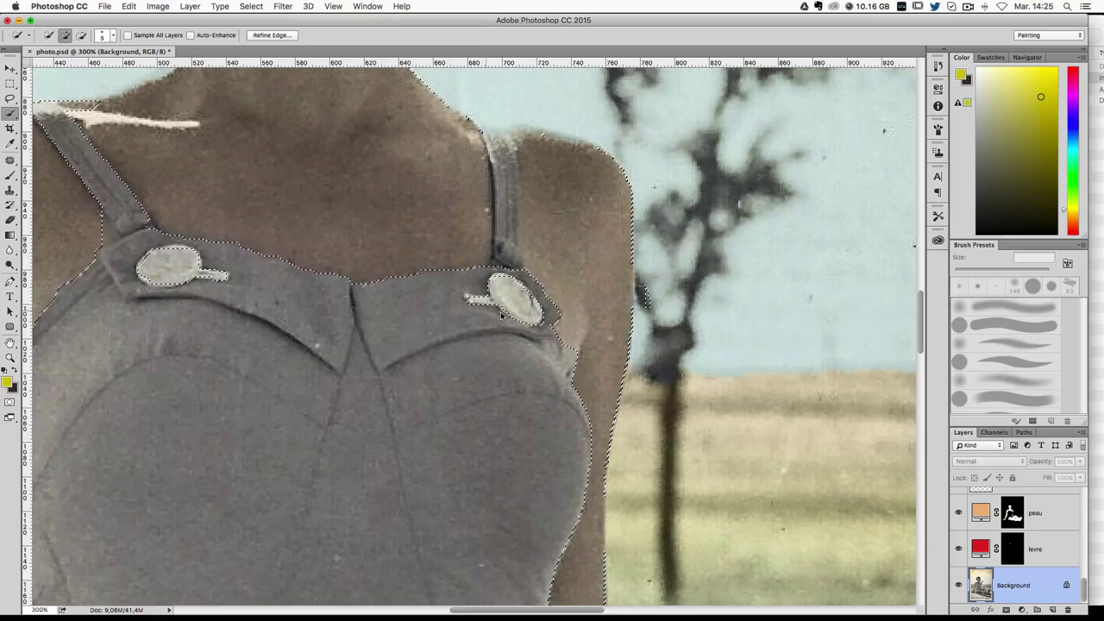
drag(531, 311, 552, 321)
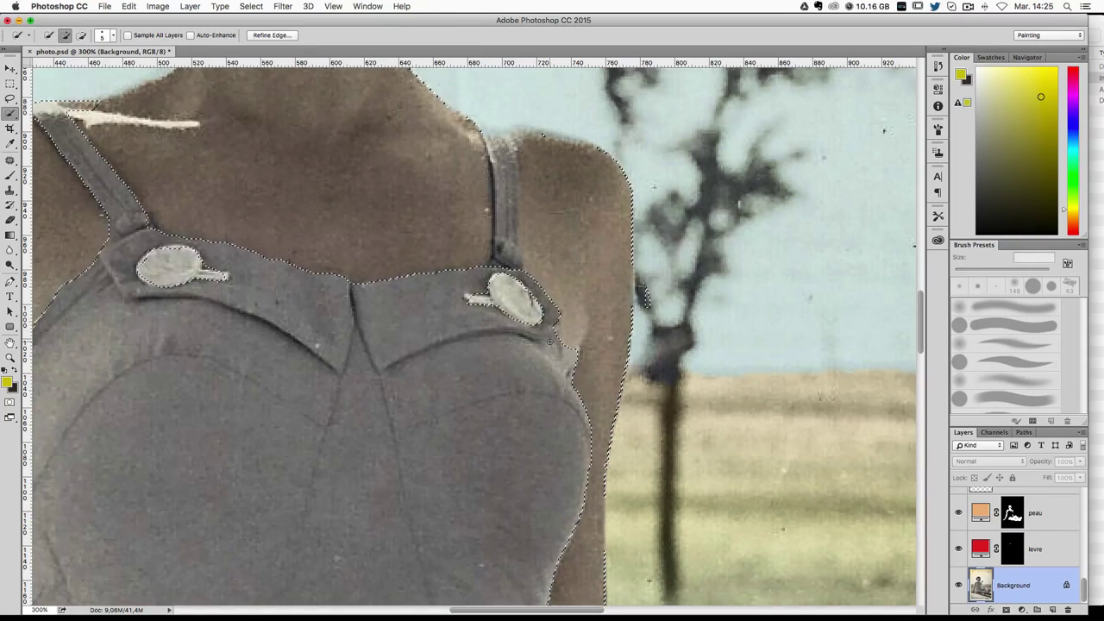
drag(542, 364, 552, 286)
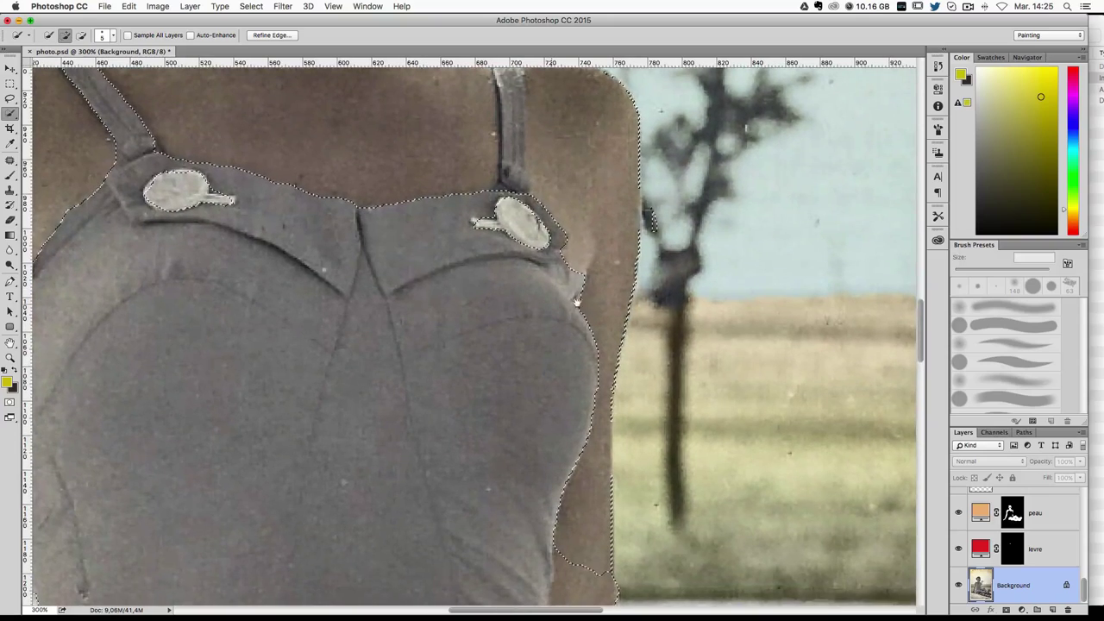
Step: With a larger brush, remove the arm strips on both sides of the dress
key(ctrl+minus)
drag(599, 320, 614, 320)
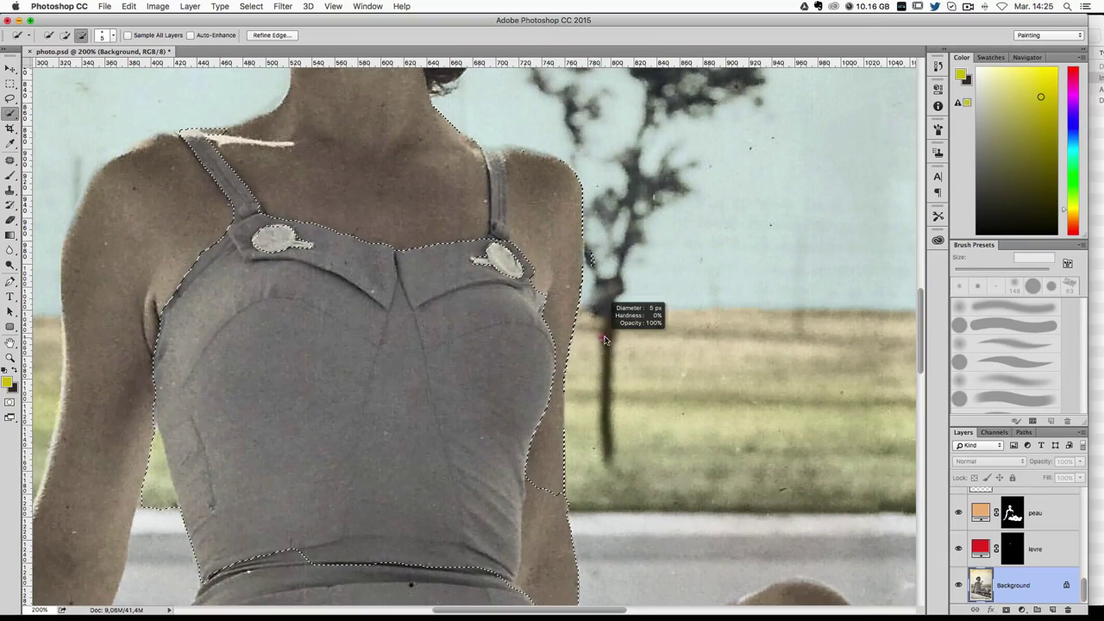
drag(583, 186, 572, 436)
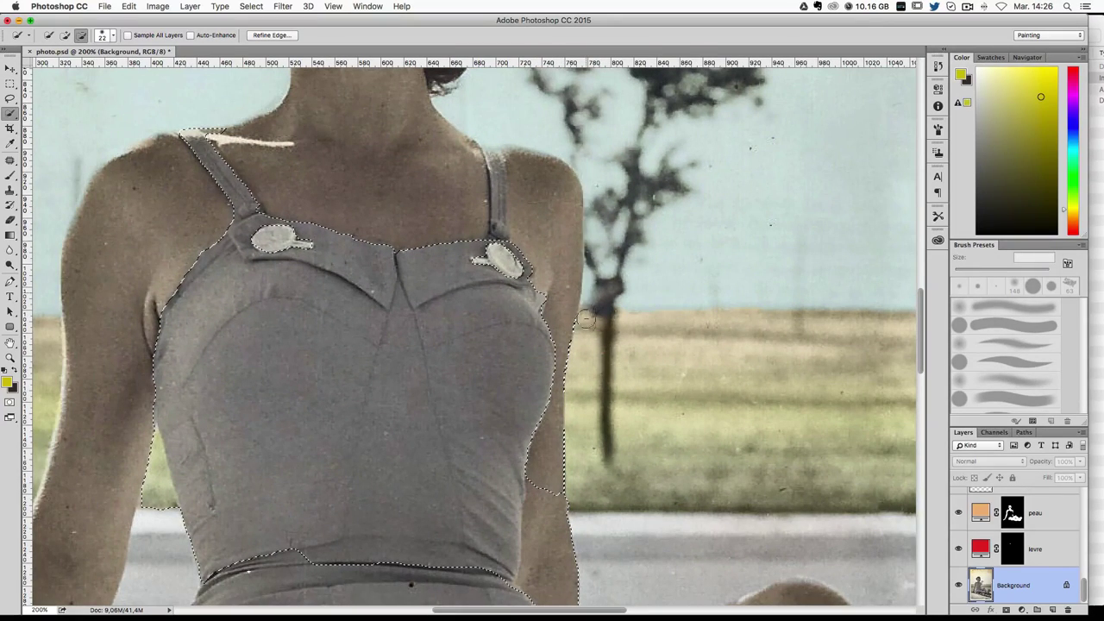
scroll(587, 483, down, 5)
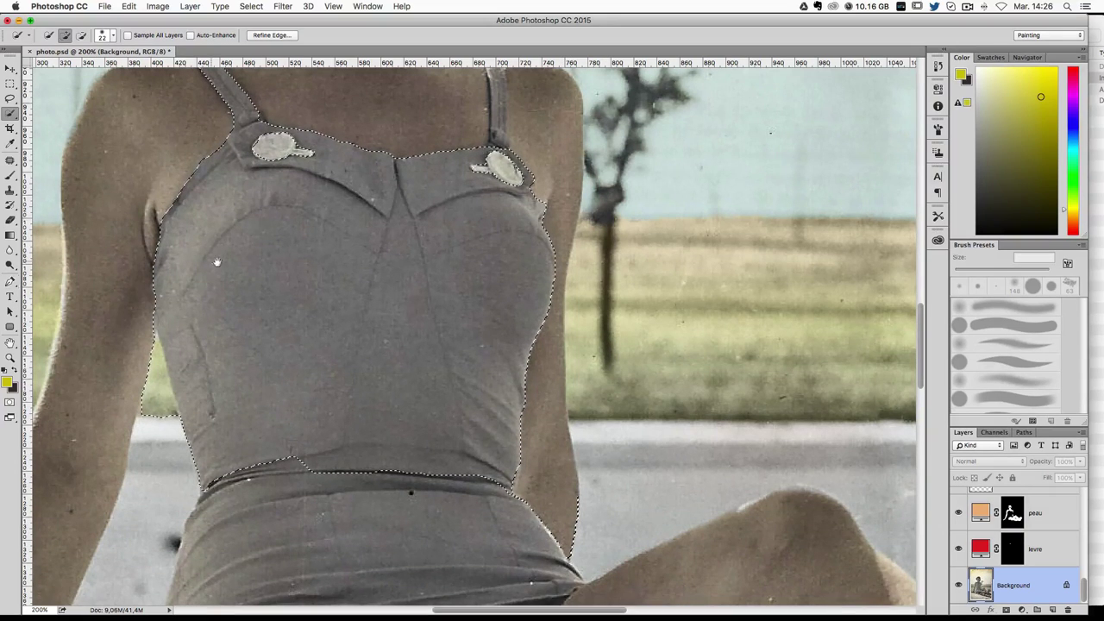
scroll(234, 463, up, 2)
scroll(234, 463, left, 5)
drag(233, 463, 229, 346)
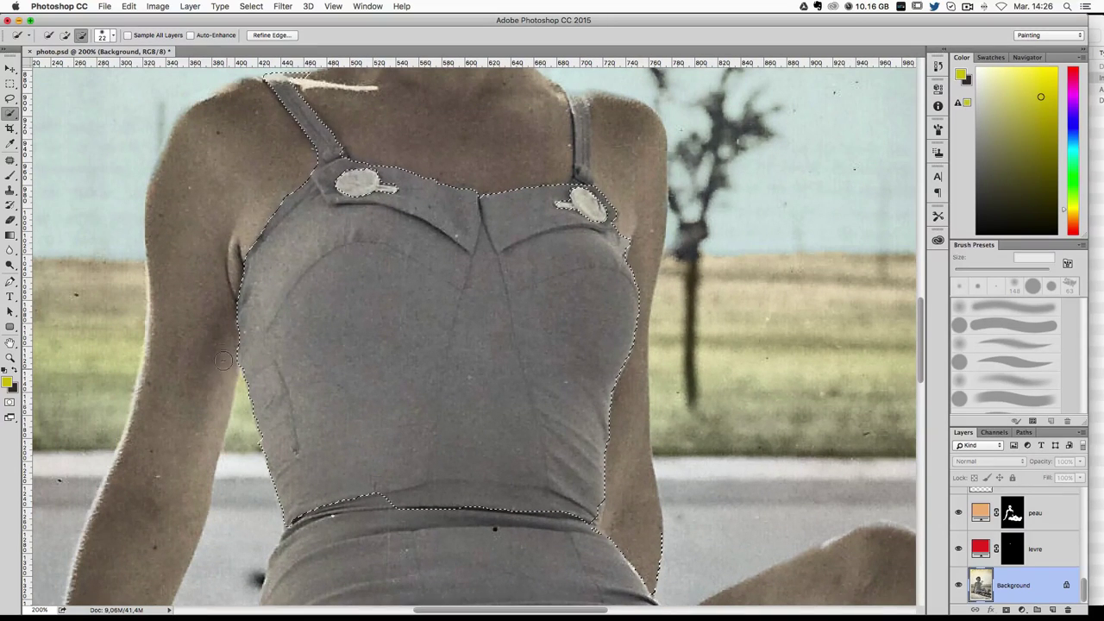
scroll(423, 263, down, 5)
scroll(458, 242, down, 2)
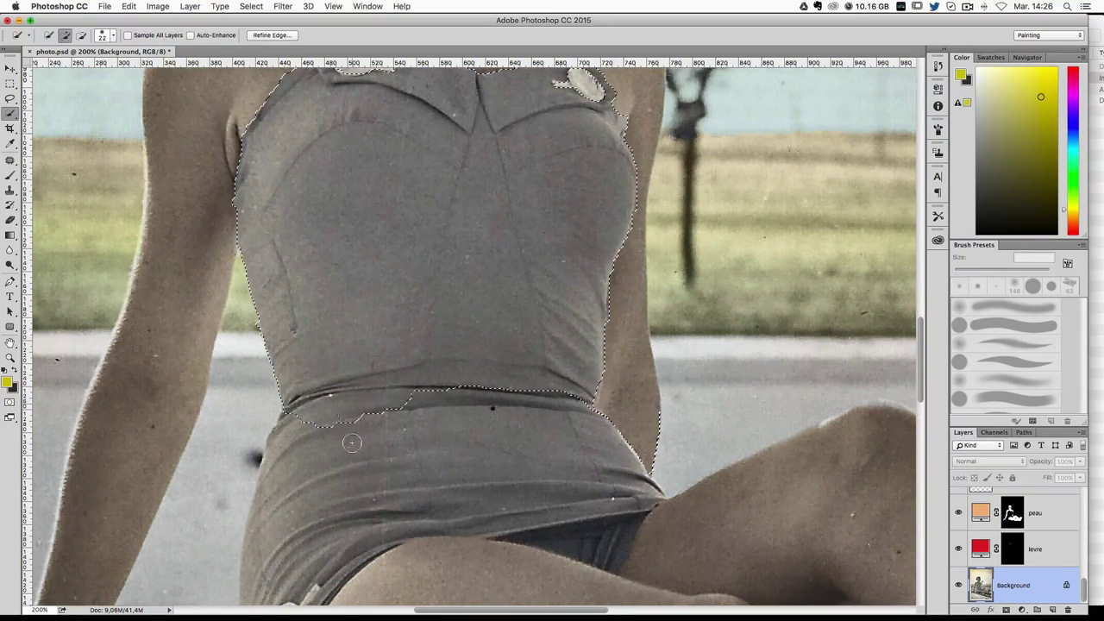
Step: Add the lower dress, hips and dark briefs, dropping the background between arm and dress
drag(352, 439, 543, 443)
scroll(516, 346, down, 6)
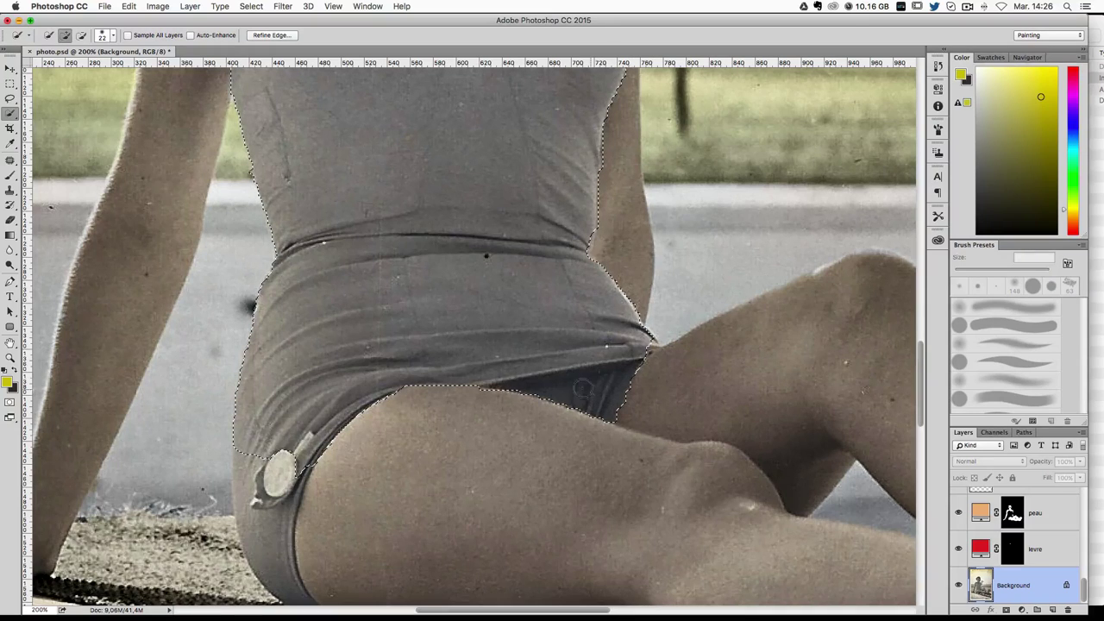
drag(604, 393, 483, 380)
drag(391, 300, 406, 201)
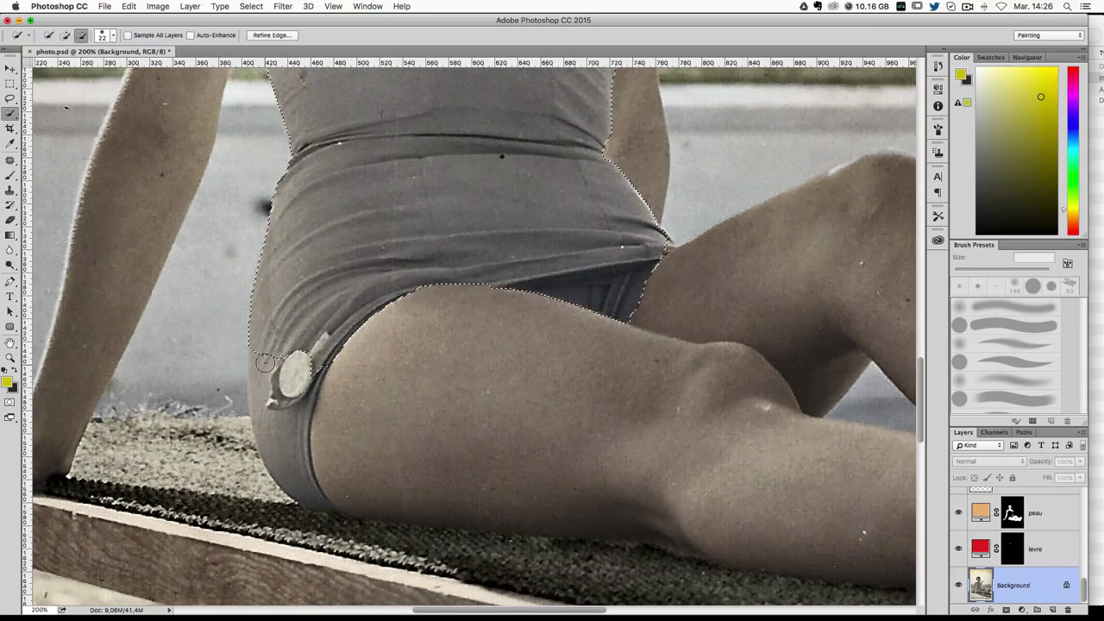
mouse_move(249, 462)
mouse_down()
mouse_move(200, 415)
mouse_move(275, 501)
mouse_move(354, 528)
mouse_move(335, 484)
mouse_up()
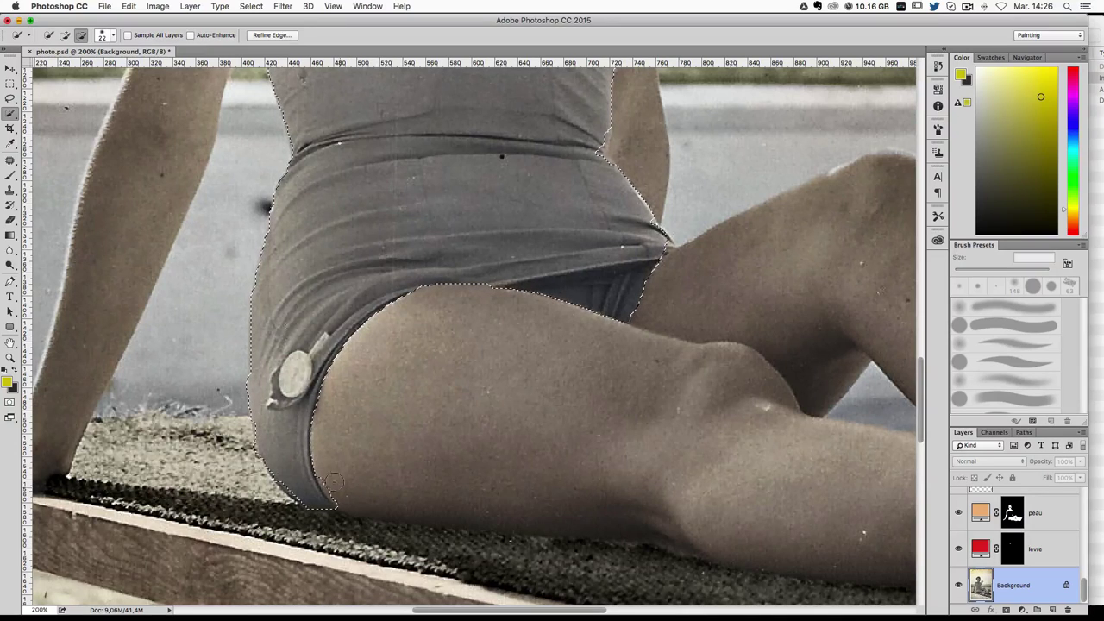
Step: With a smaller brush, subtract the hip button from the selection
ctrl+alt+right_click(377, 479)
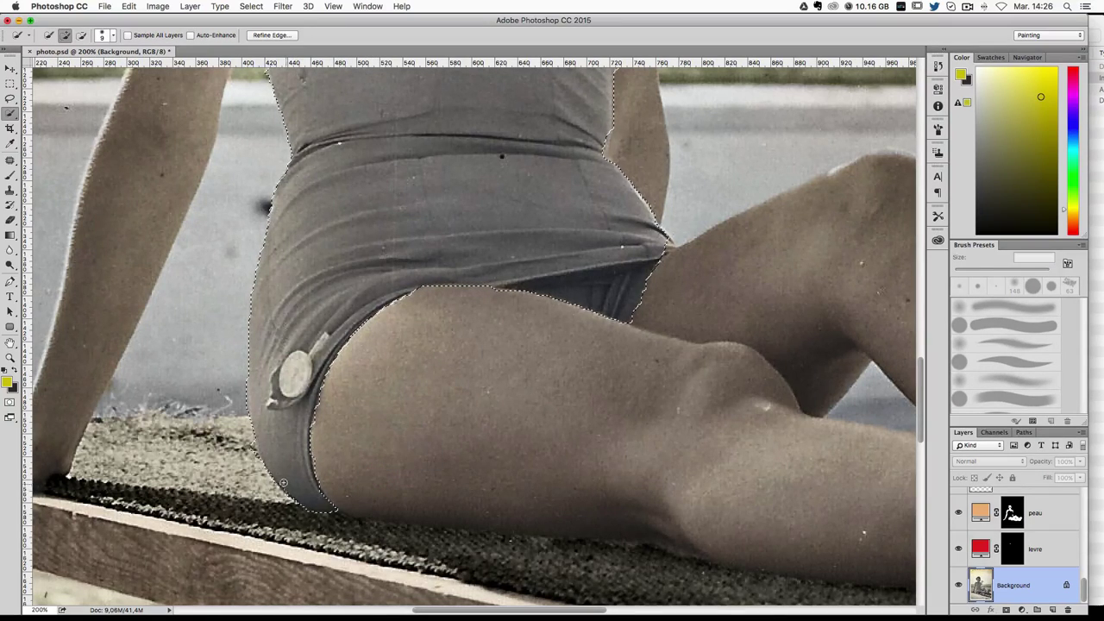
key(alt)
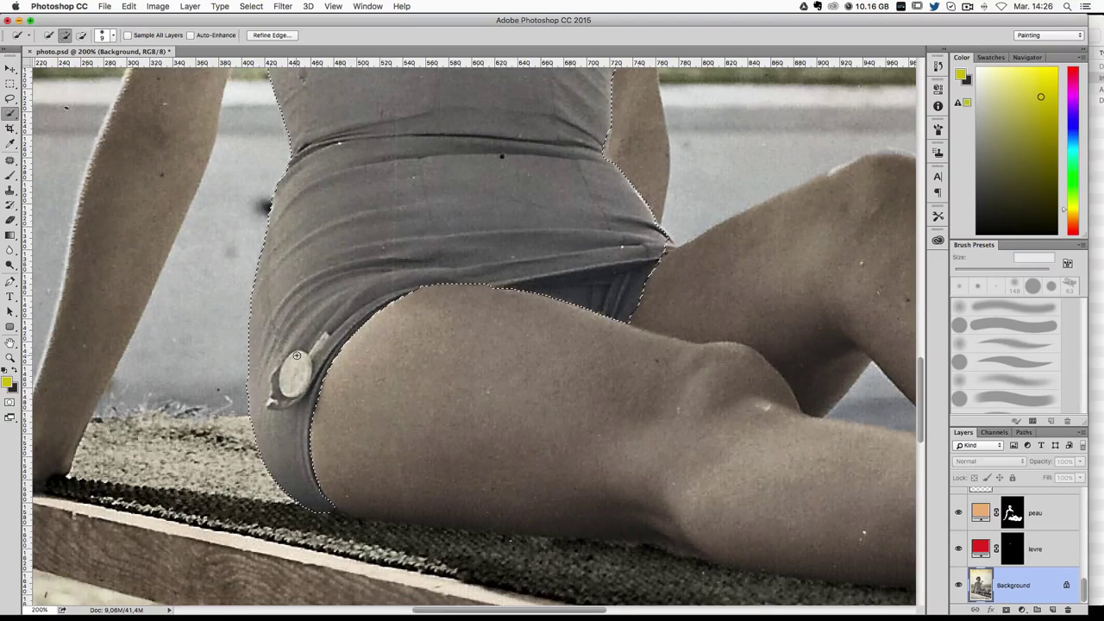
key(alt)
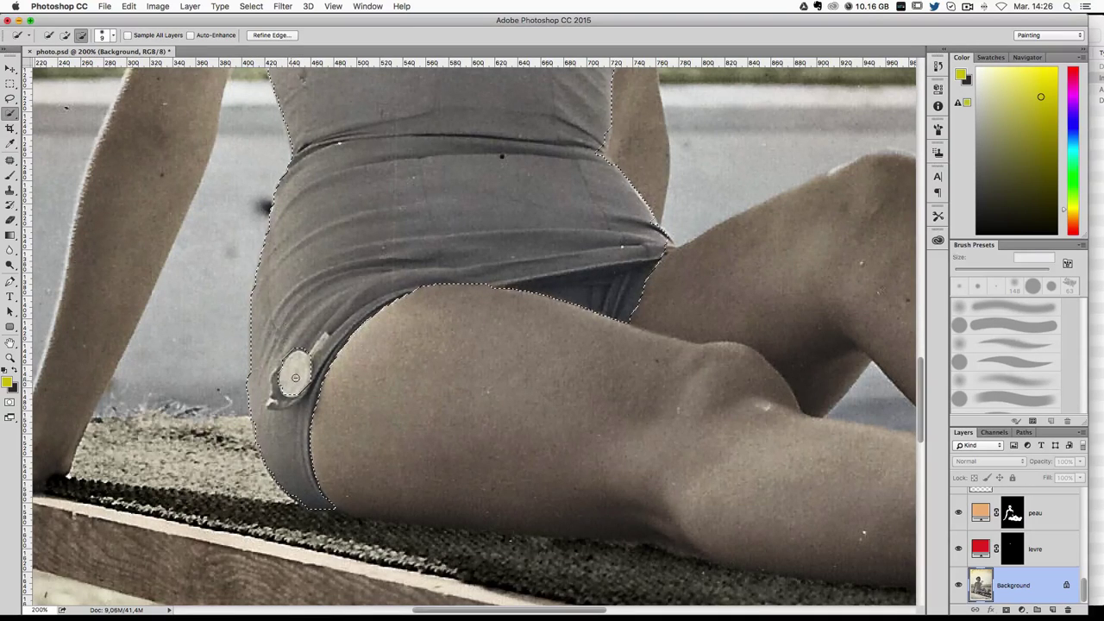
key(alt)
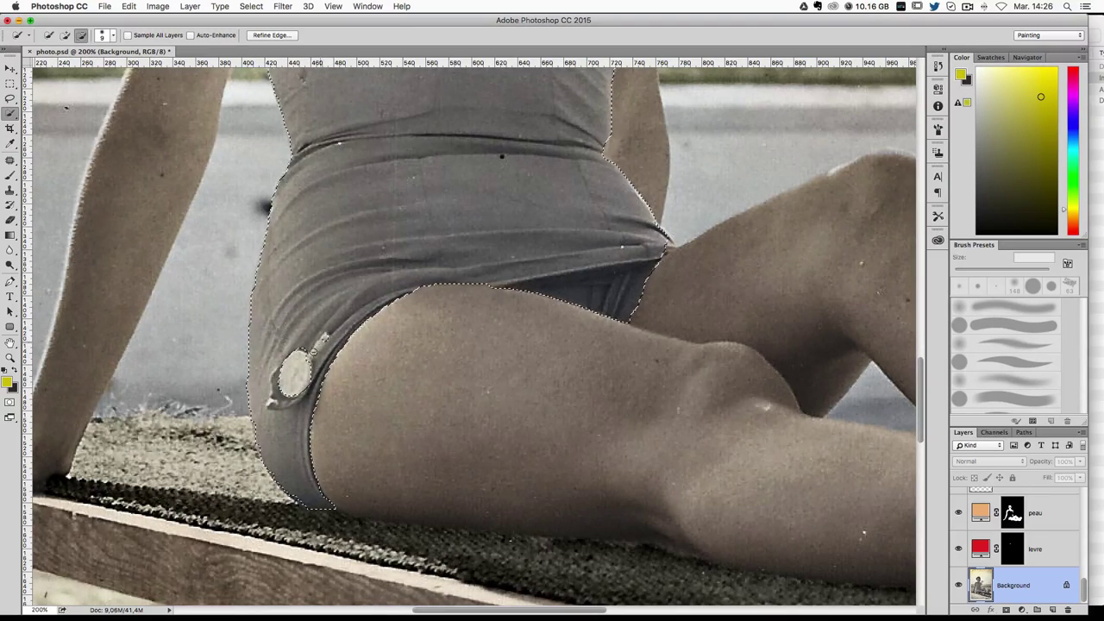
key(alt)
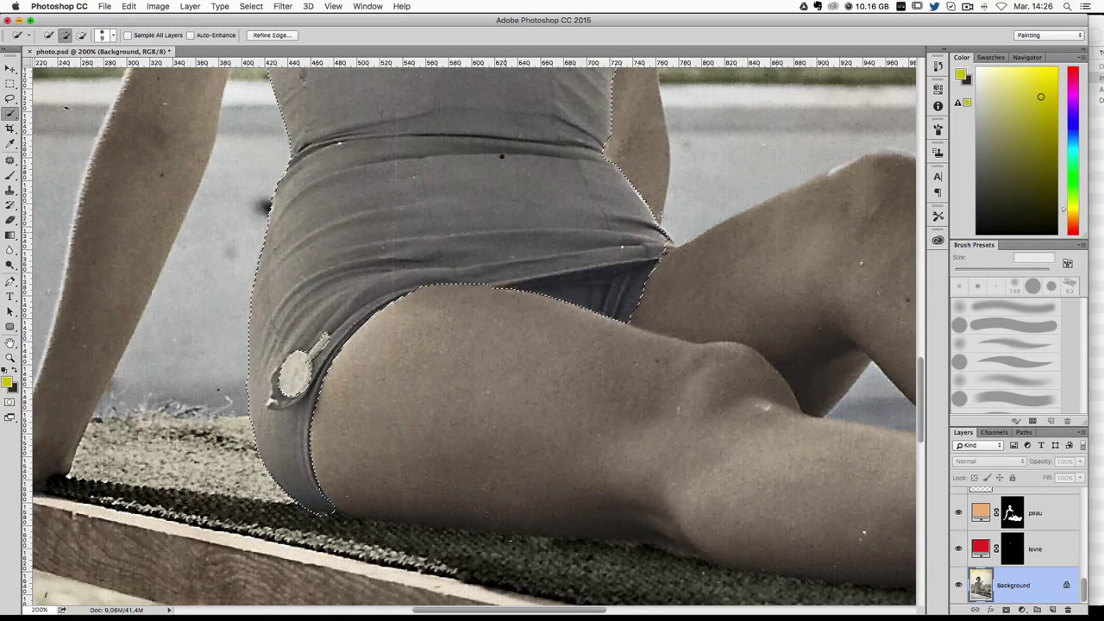
scroll(539, 315, up, 3)
key(alt)
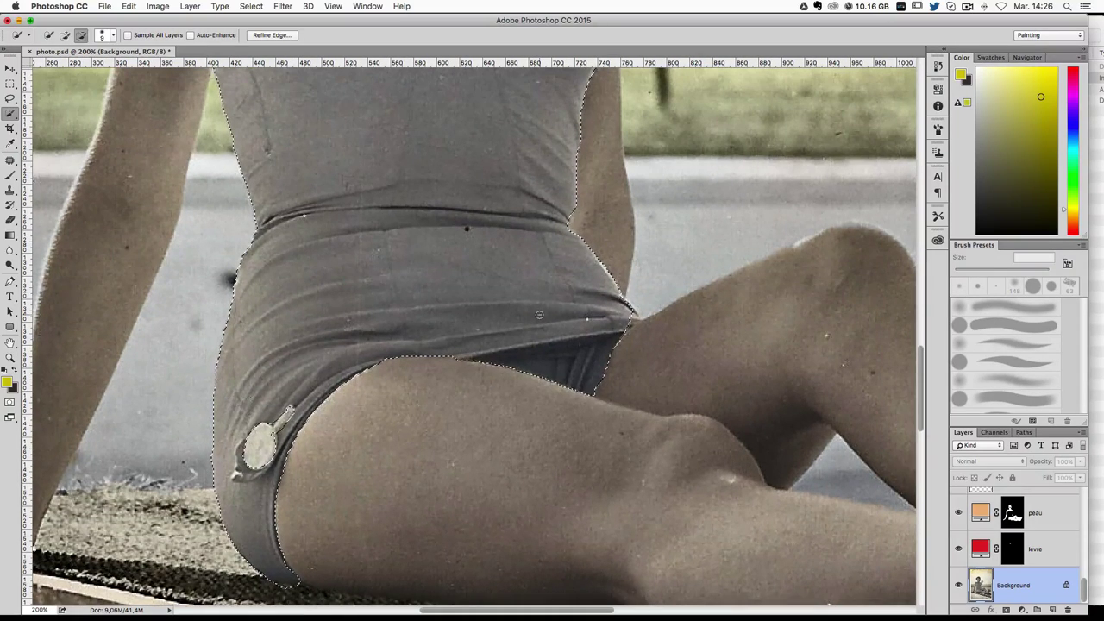
scroll(539, 315, down, 2)
scroll(540, 315, down, 1)
Step: Zoom in on the shoulders and extend the selection up the right strap
scroll(539, 315, down, 2)
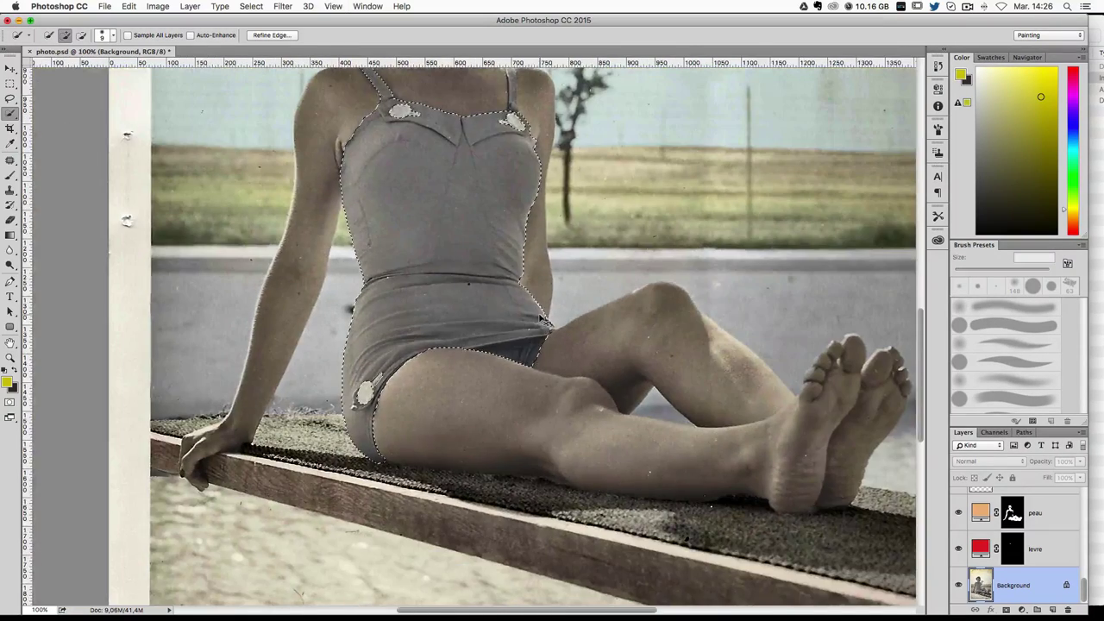
scroll(540, 315, up, 2)
scroll(526, 319, up, 2)
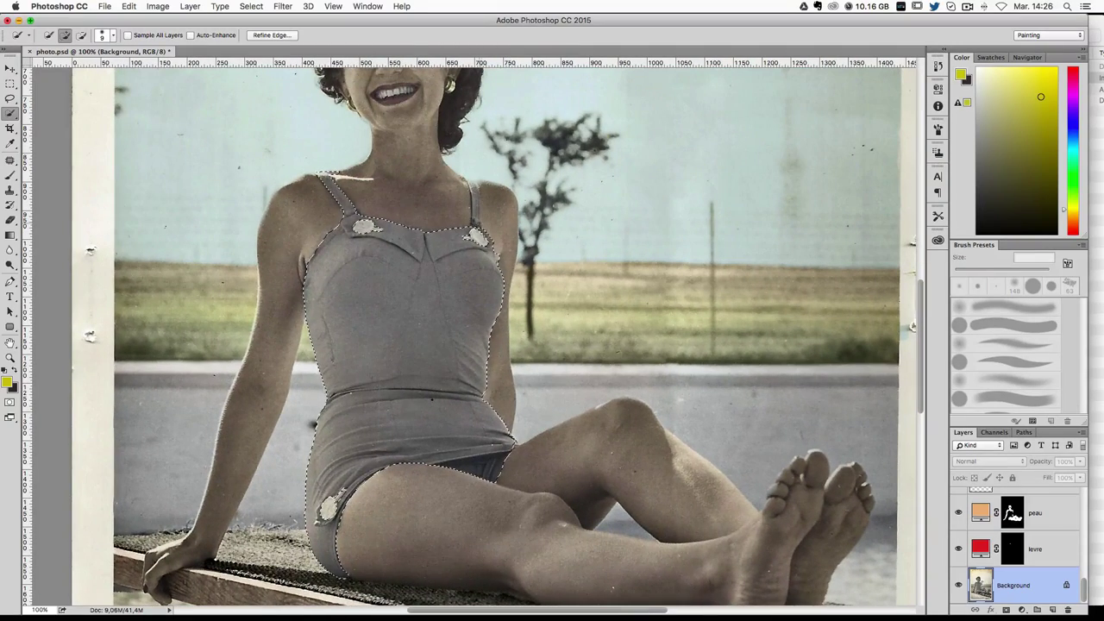
key(alt)
key(ctrl+plus)
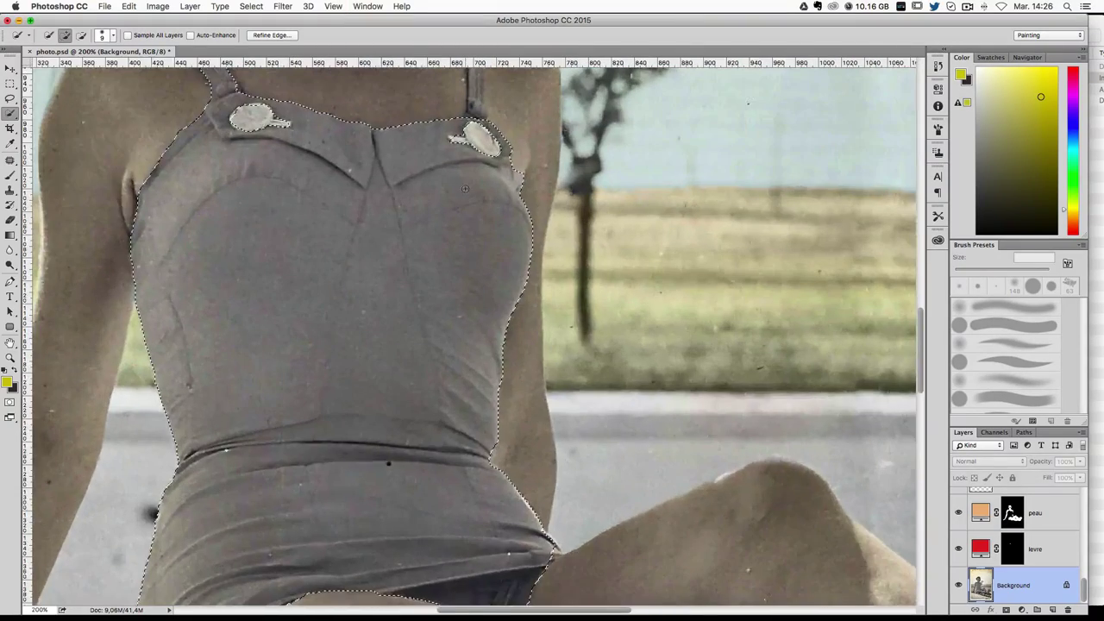
drag(447, 359, 431, 541)
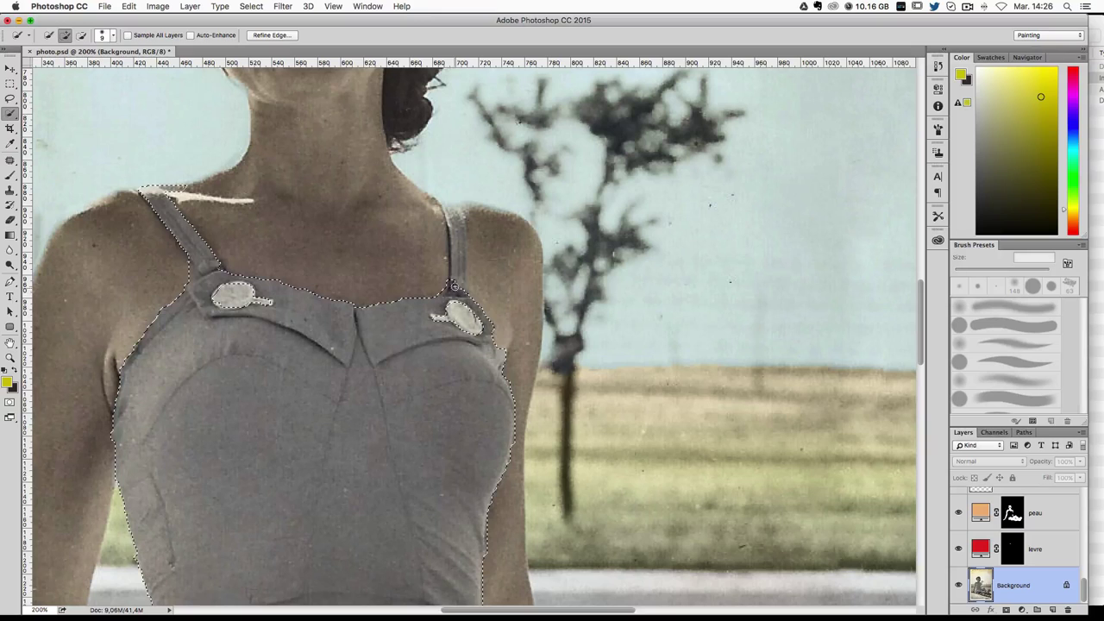
drag(457, 271, 456, 244)
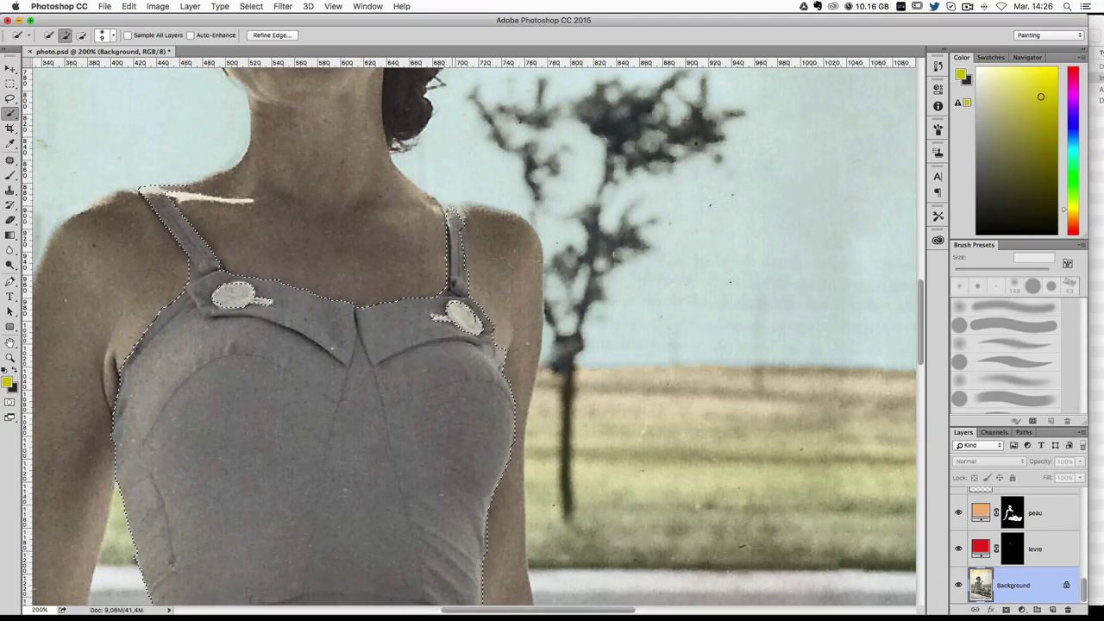
Step: Trim the selection tightly along the right strap's edge and top
key(alt)
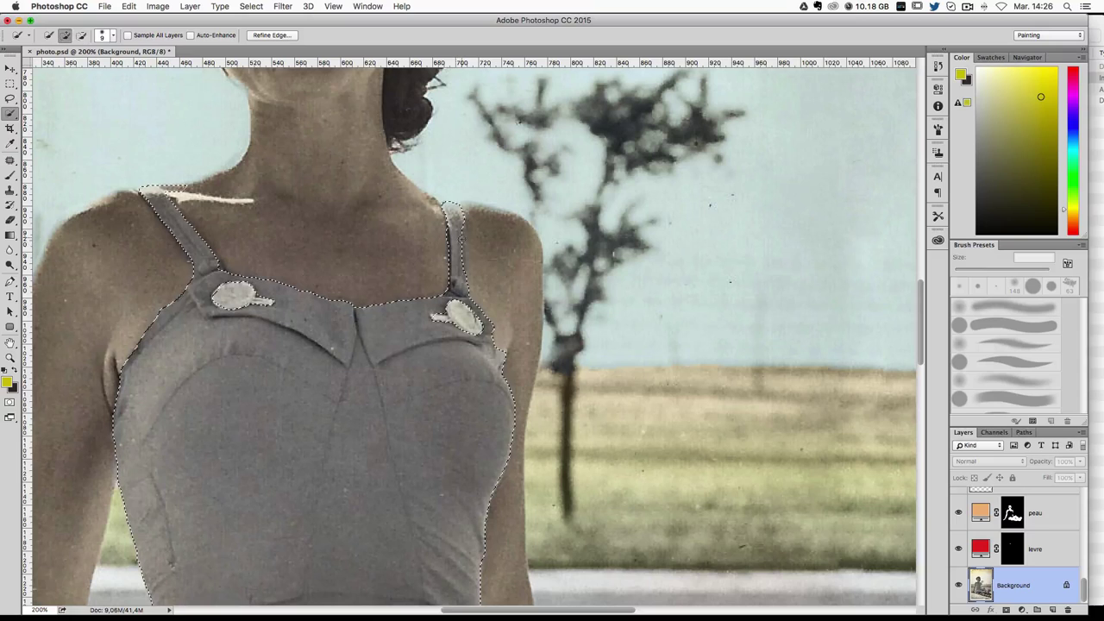
key(alt)
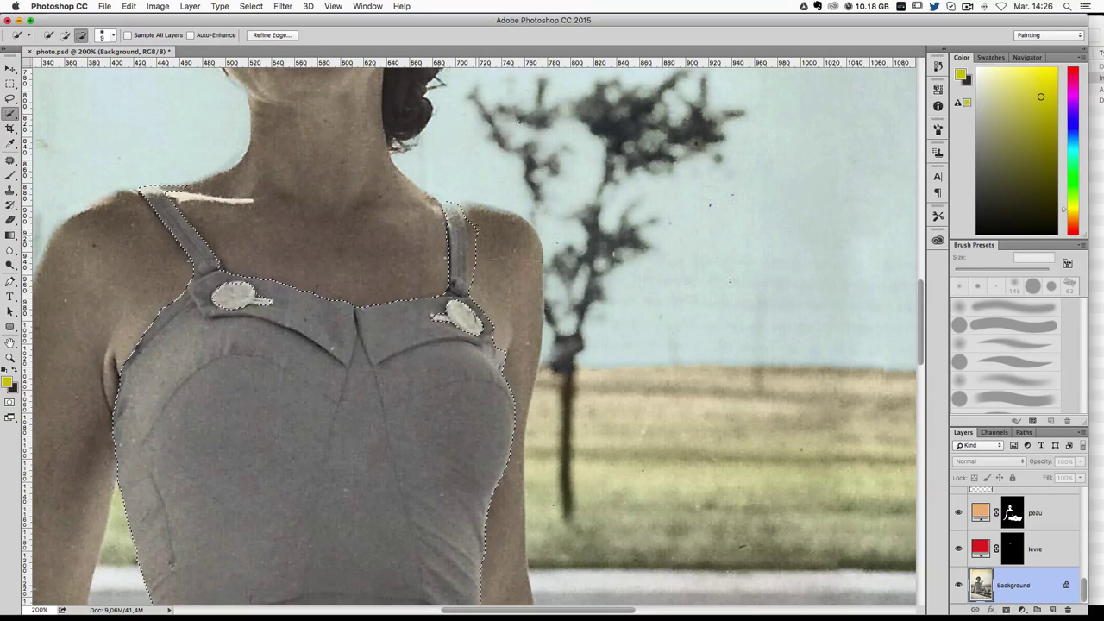
alt+click(460, 271)
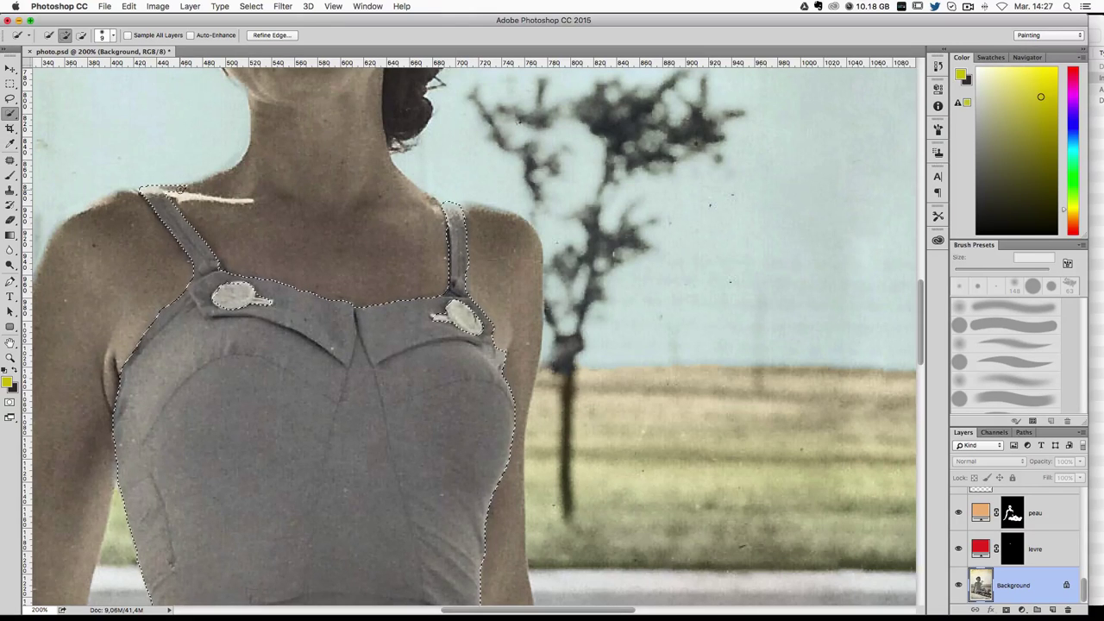
key(alt)
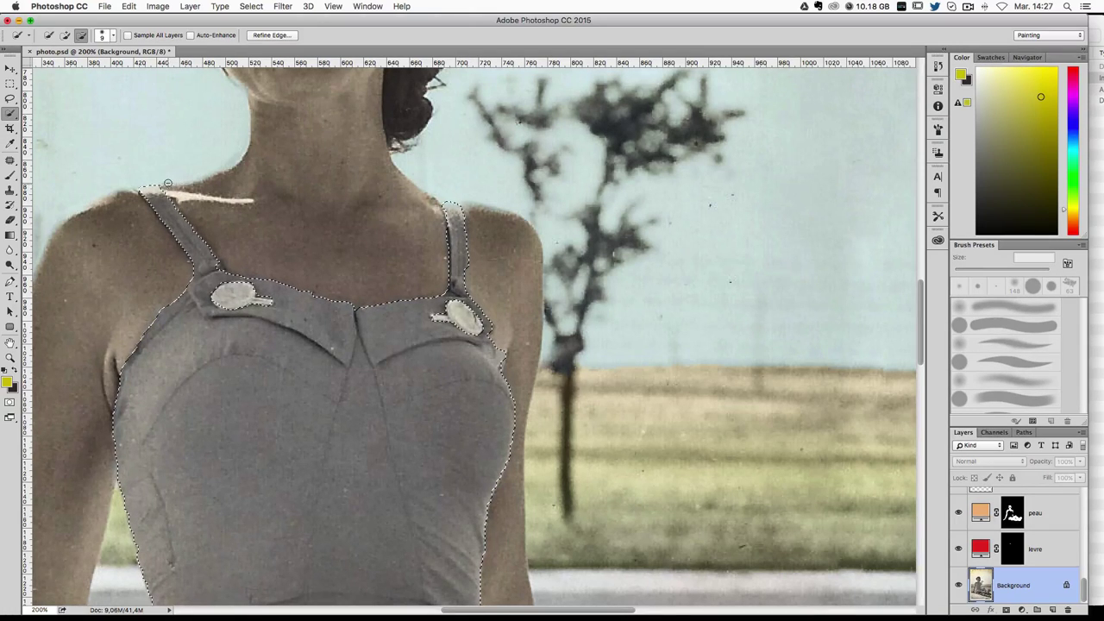
alt+click(454, 207)
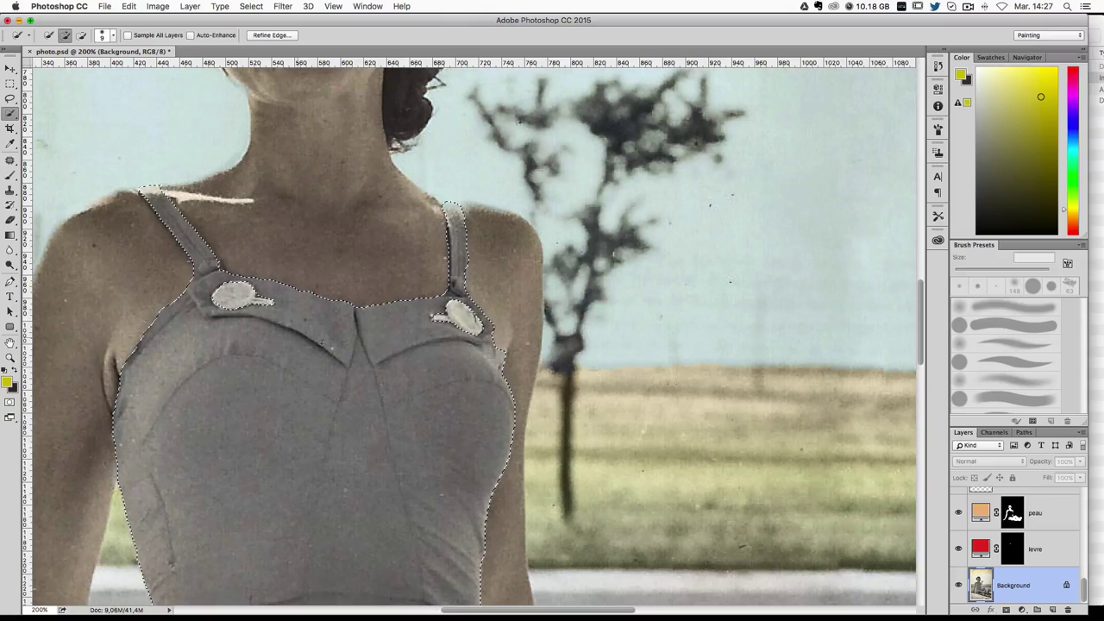
drag(437, 335, 487, 248)
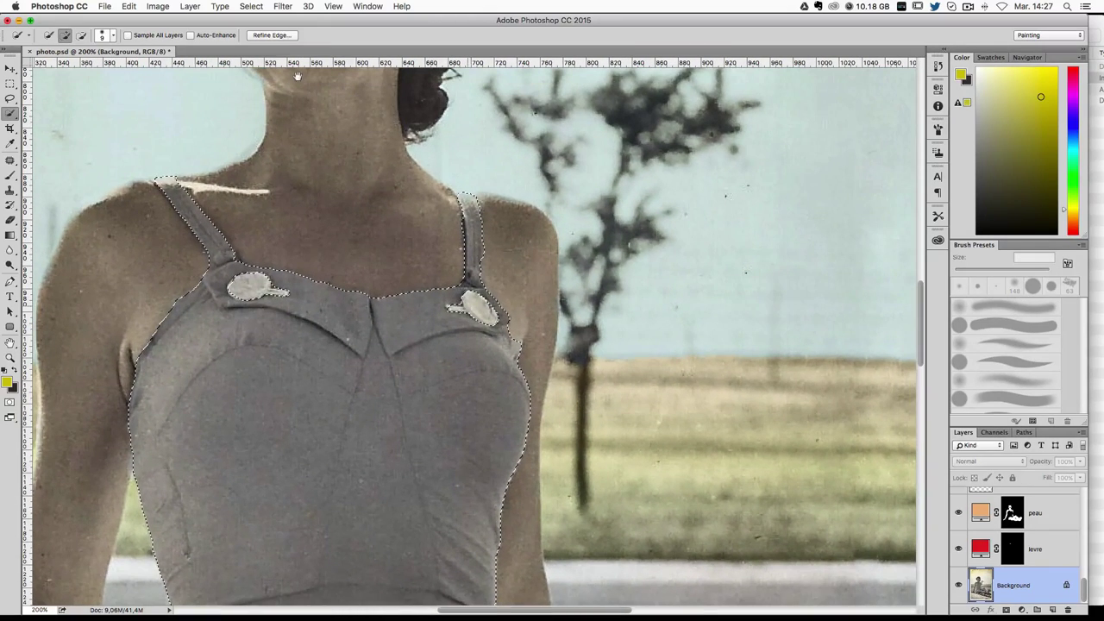
Step: Apply Refine Edge with OK, keeping the swimsuit selected from straps to hips
click(271, 34)
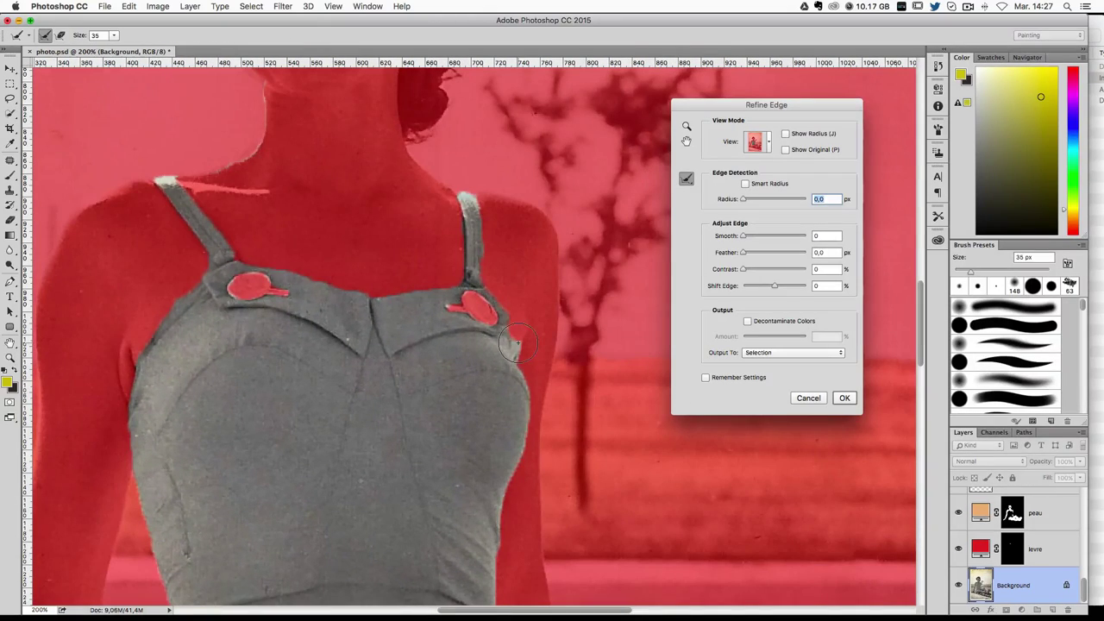
scroll(518, 344, down, 2)
mouse_move(518, 343)
mouse_down()
mouse_move(411, 309)
mouse_move(429, 368)
mouse_up()
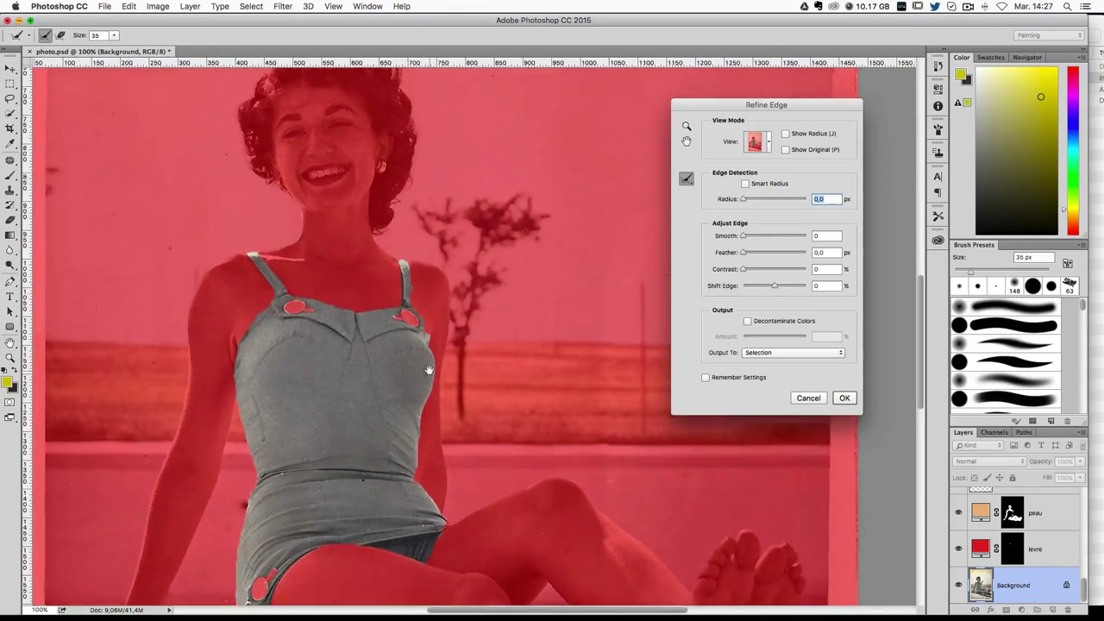
click(845, 398)
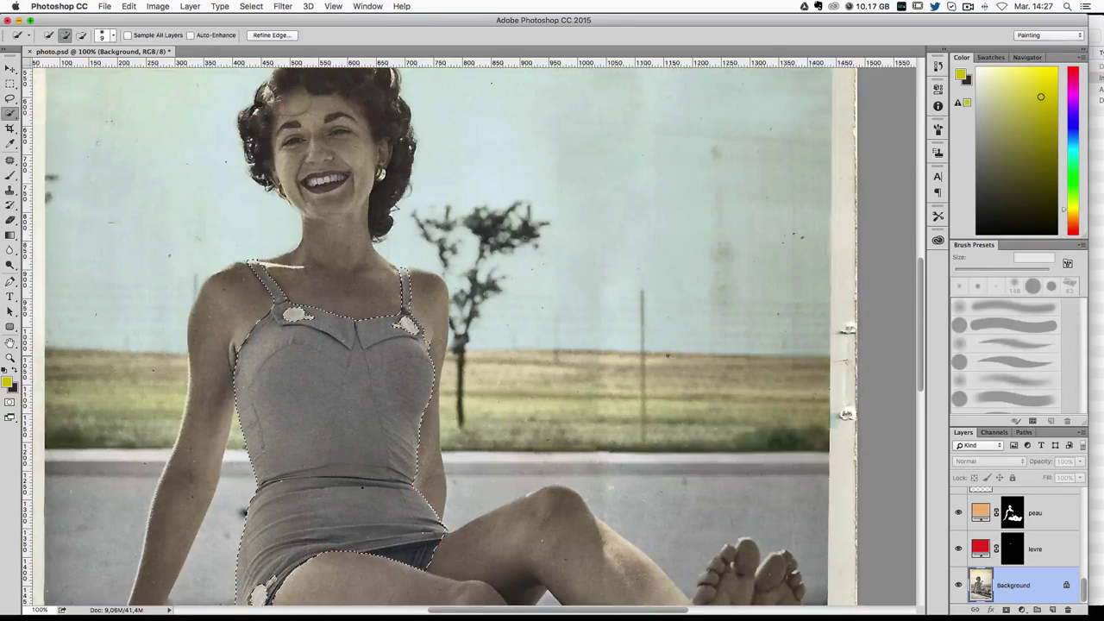
scroll(609, 334, down, 3)
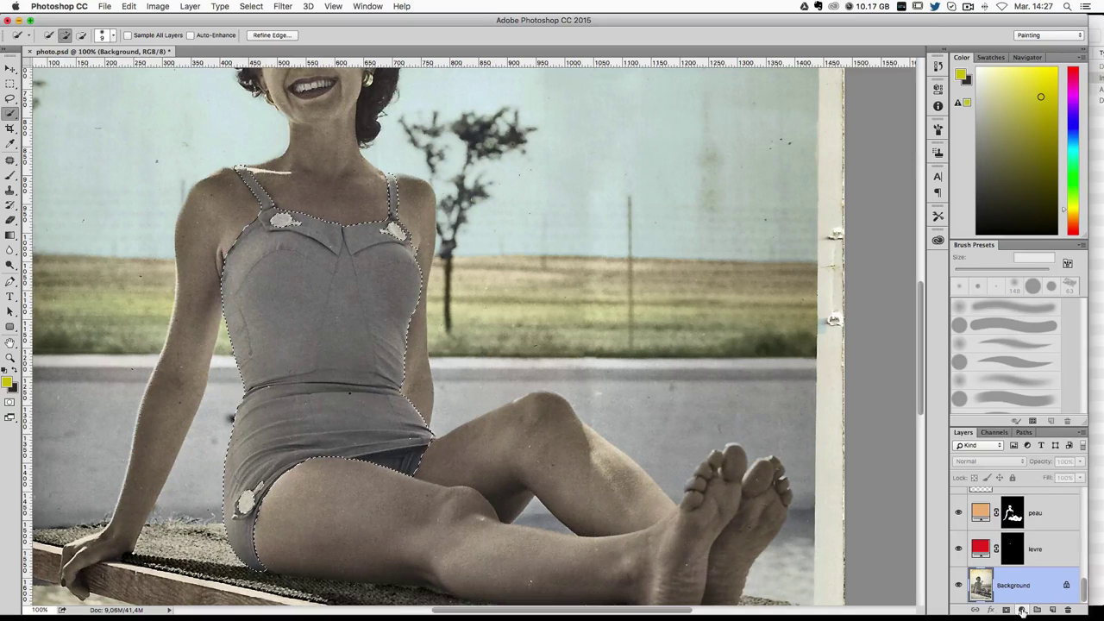
Step: Add a Solid Color fill layer over the swimsuit in green hex 49972c
click(1023, 610)
click(1043, 414)
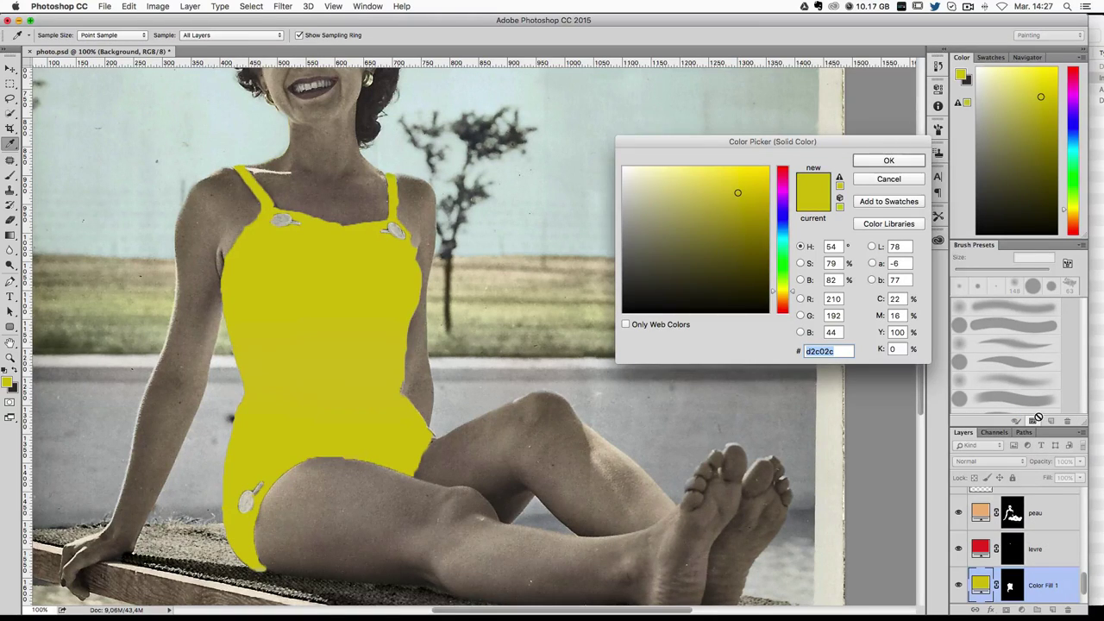
key(Escape)
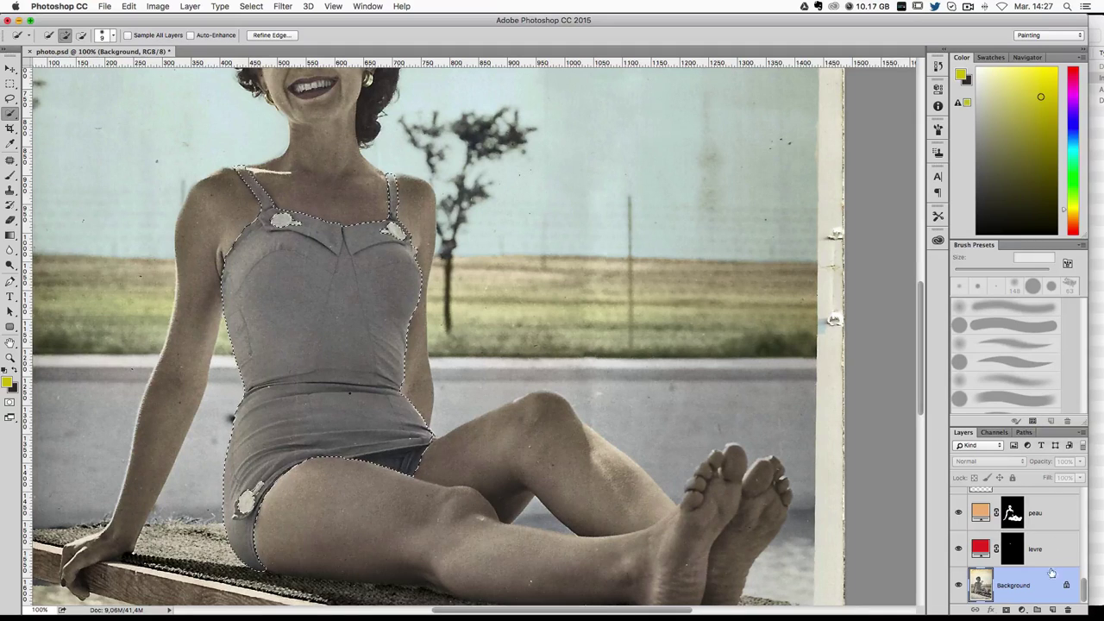
click(1022, 610)
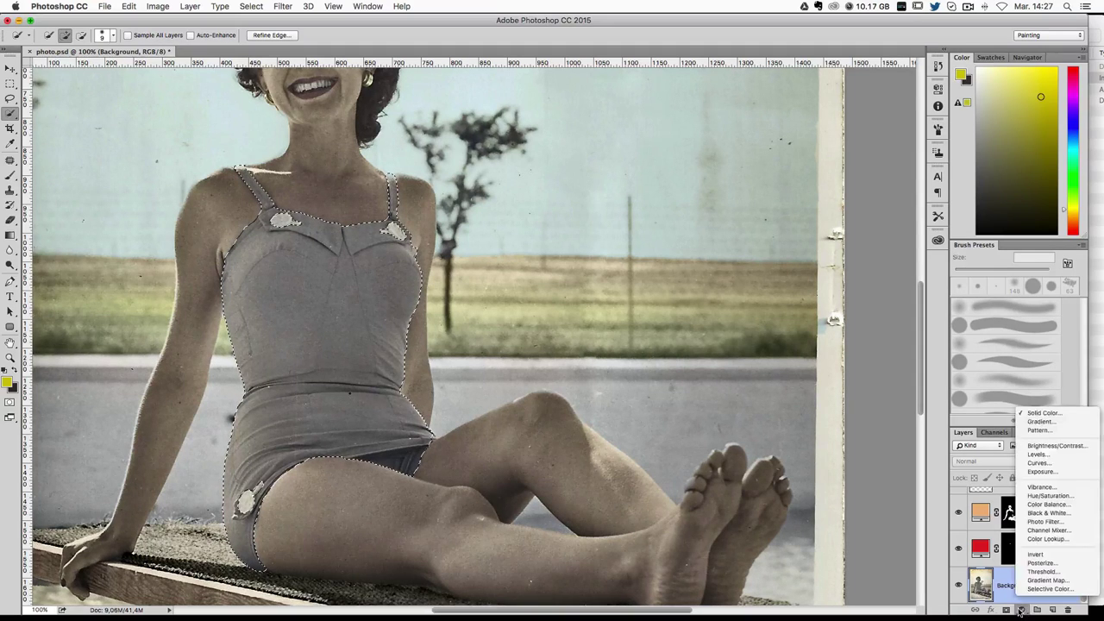
click(1061, 413)
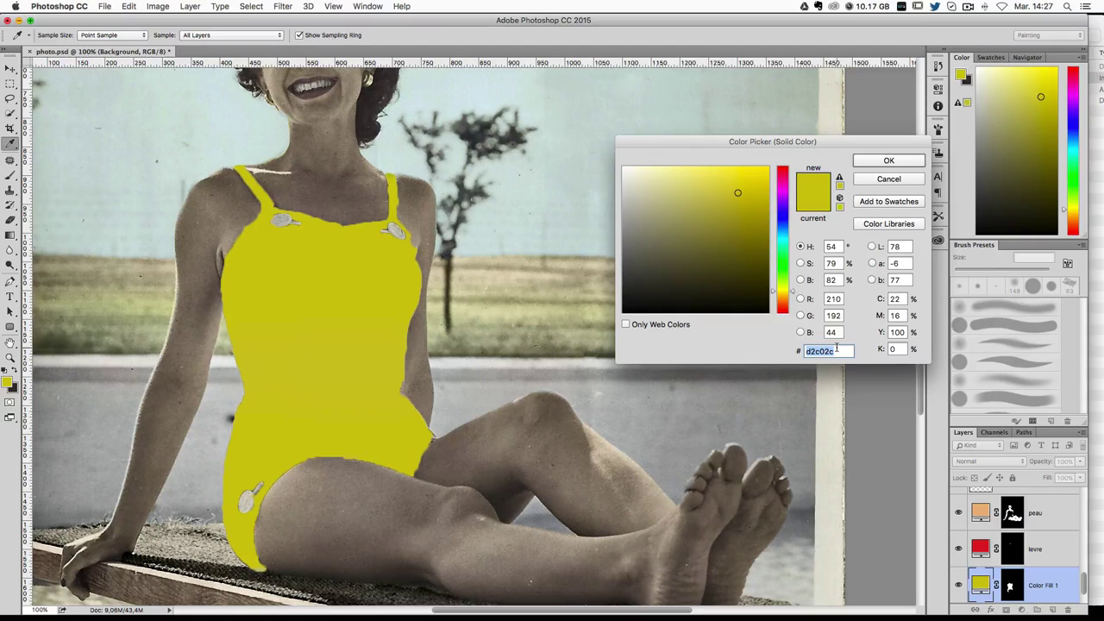
text(49)
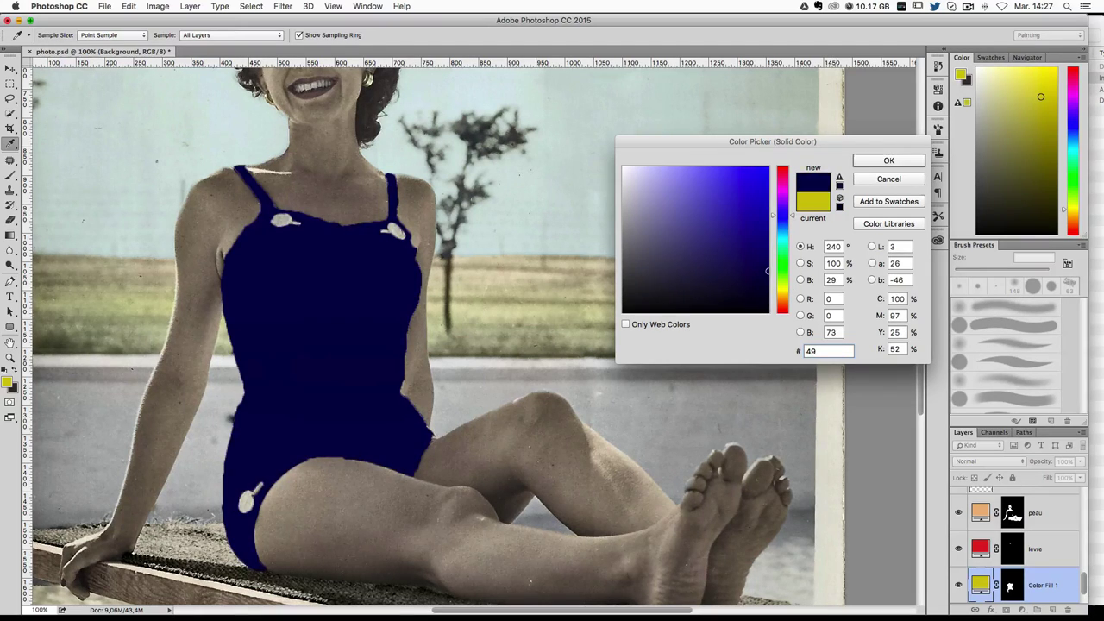
text(972c)
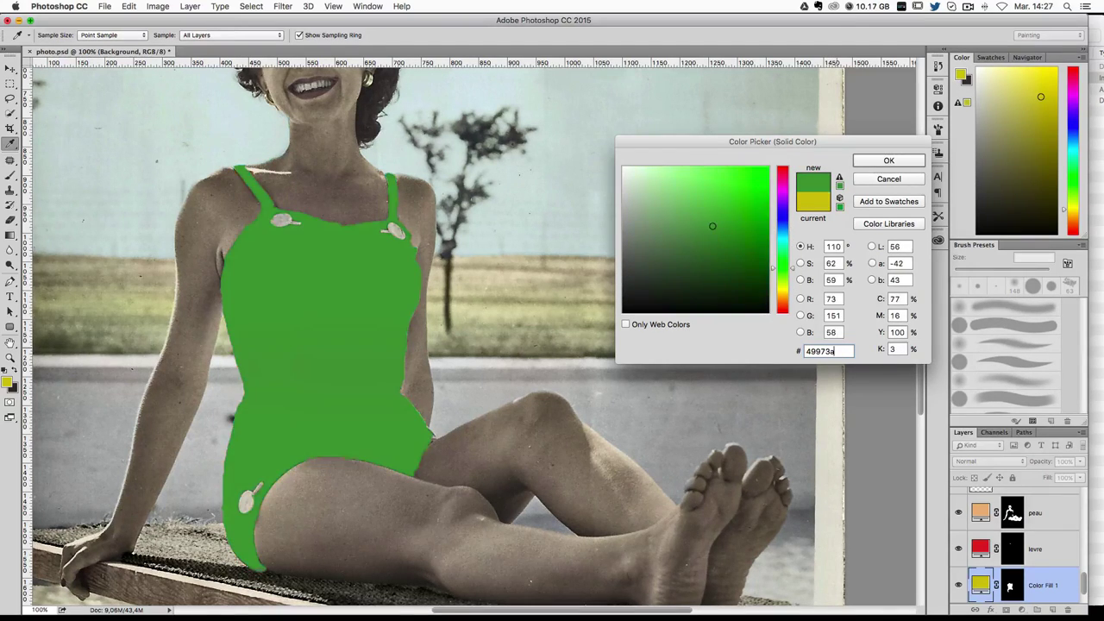
key(Return)
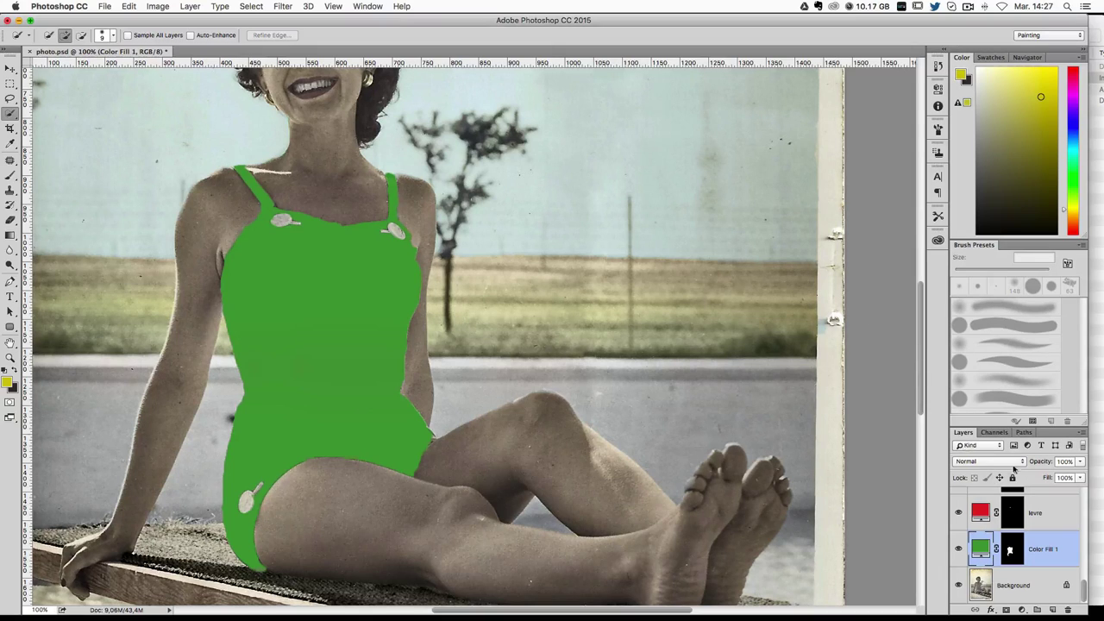
Step: Set Color Fill 1 to Color blend mode at 15% opacity
click(1014, 464)
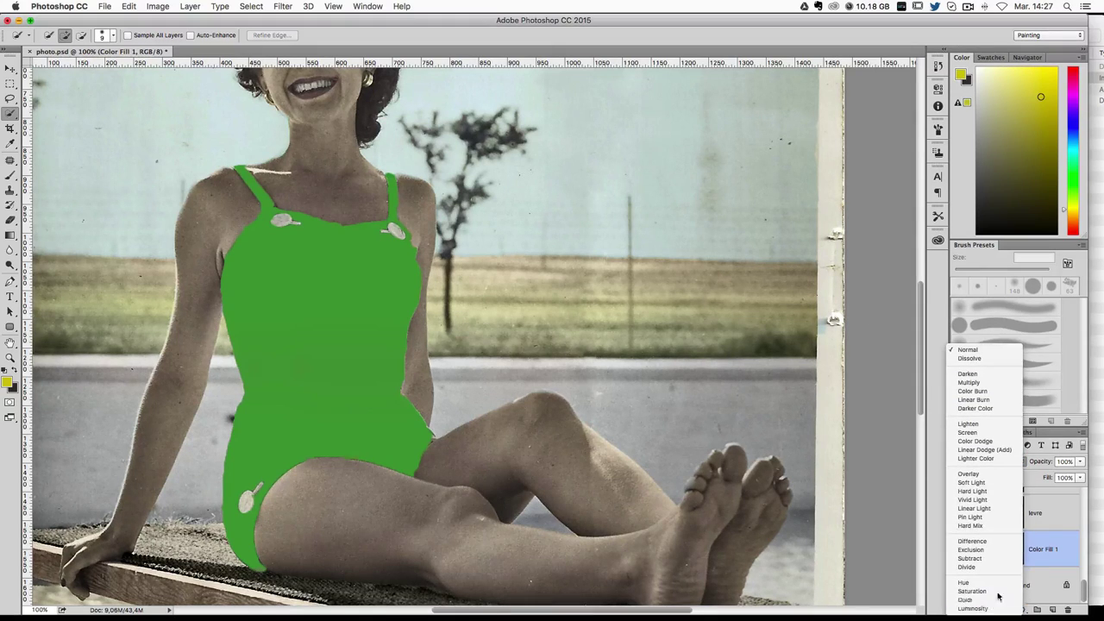
click(997, 600)
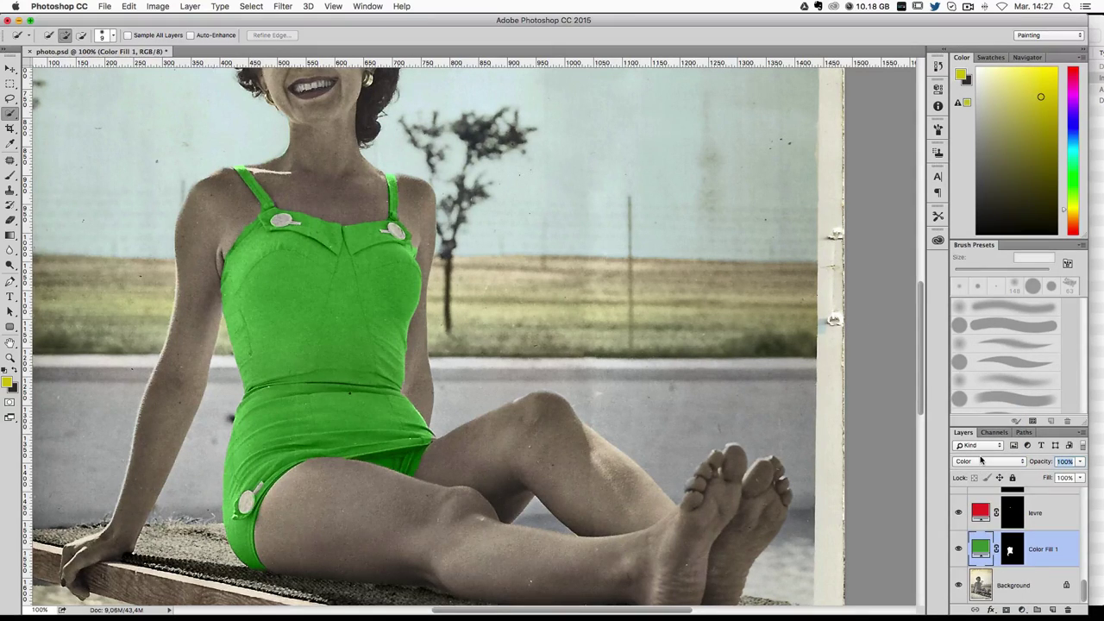
text(15)
key(Return)
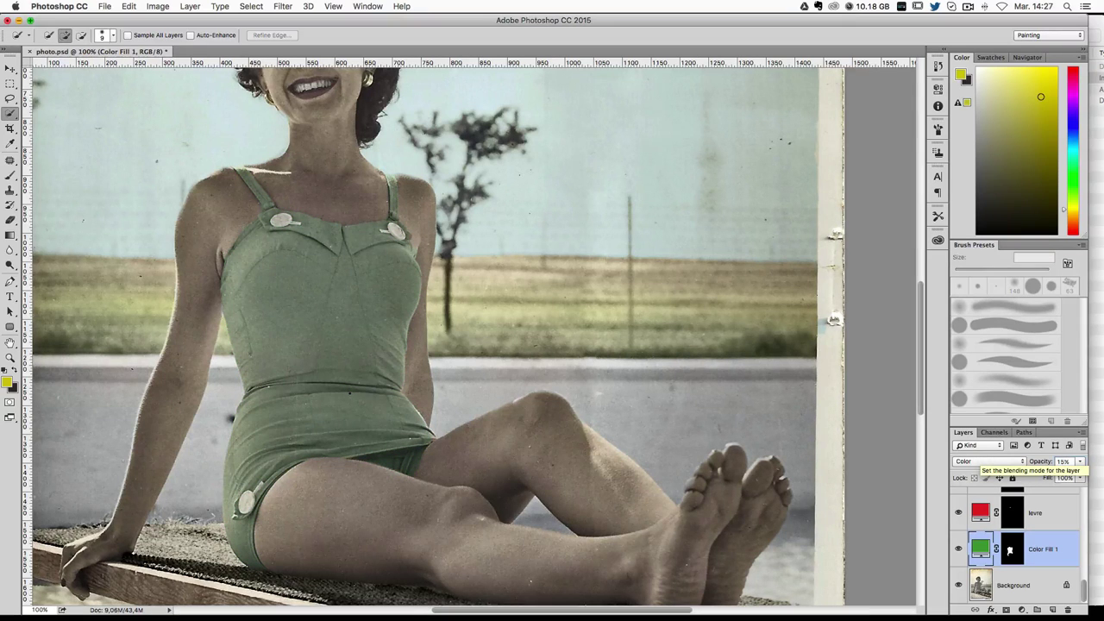
Step: Zoom and pan around the swimsuit and whole photo to check the green tint
key(ctrl+minus)
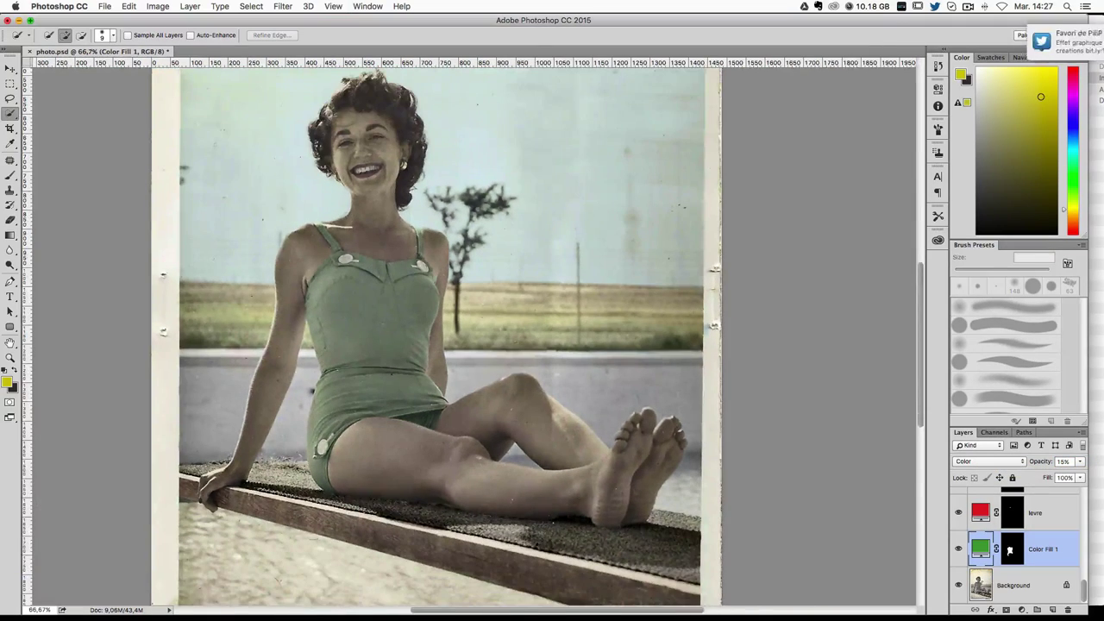
key(ctrl+minus)
key(ctrl+plus)
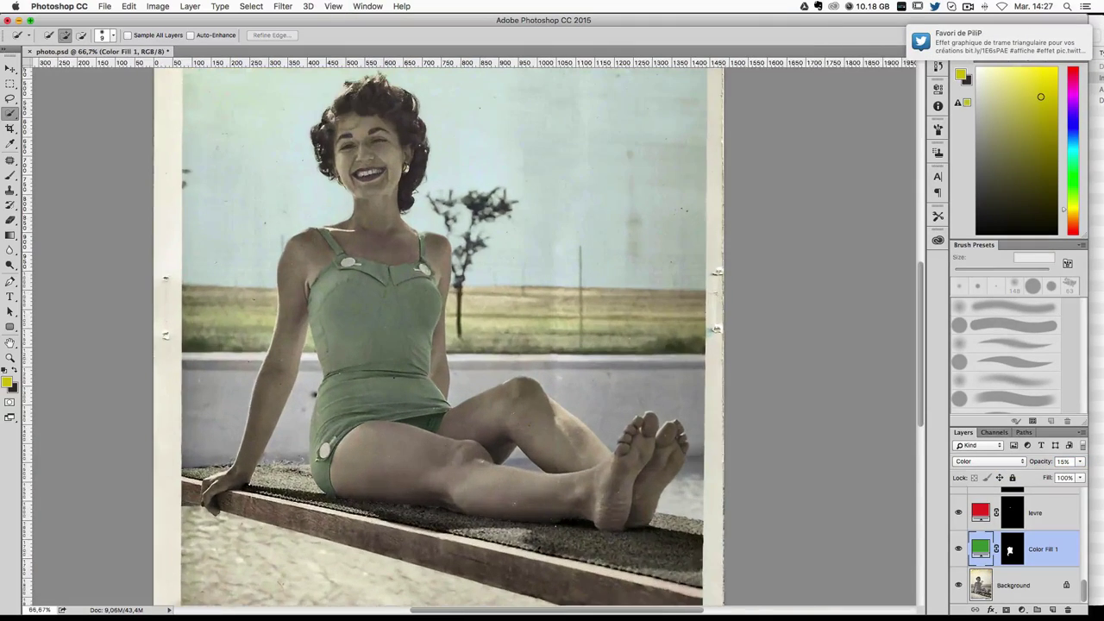
key(ctrl+plus)
key(ctrl+plus)
key(ctrl+plus)
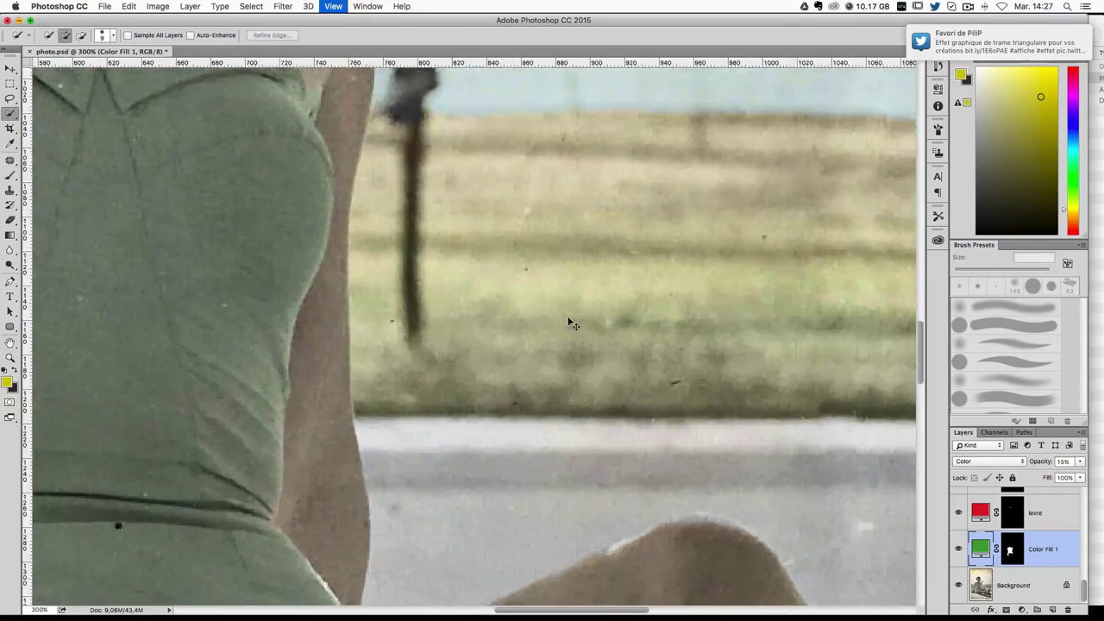
mouse_move(572, 320)
mouse_down()
mouse_move(561, 447)
mouse_move(765, 400)
mouse_up()
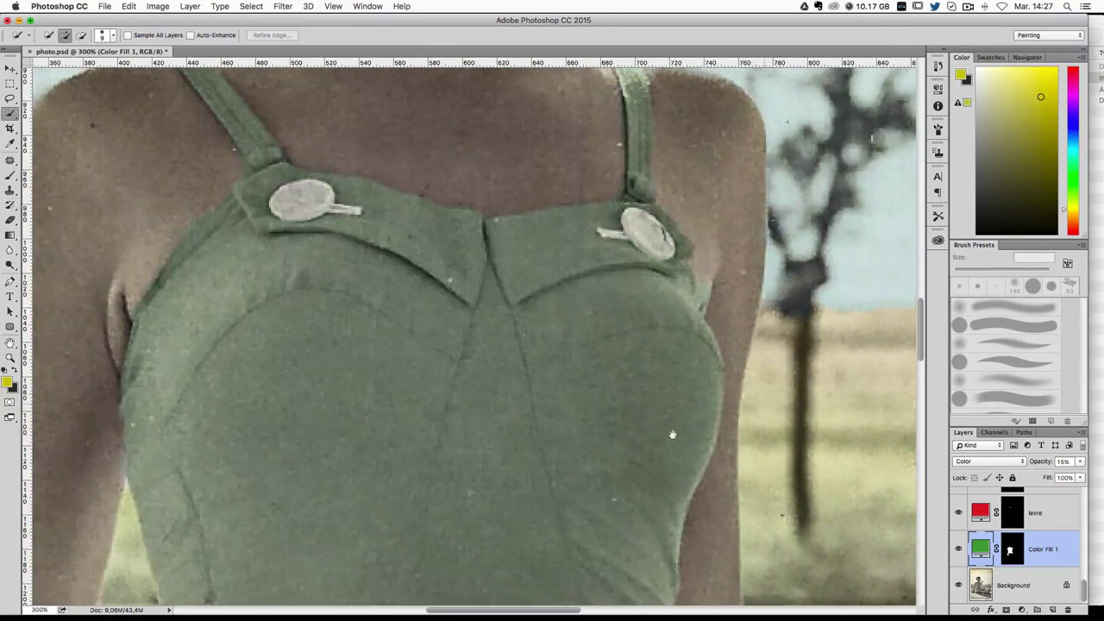
scroll(622, 391, down, 5)
drag(621, 391, 616, 271)
key(ctrl+r)
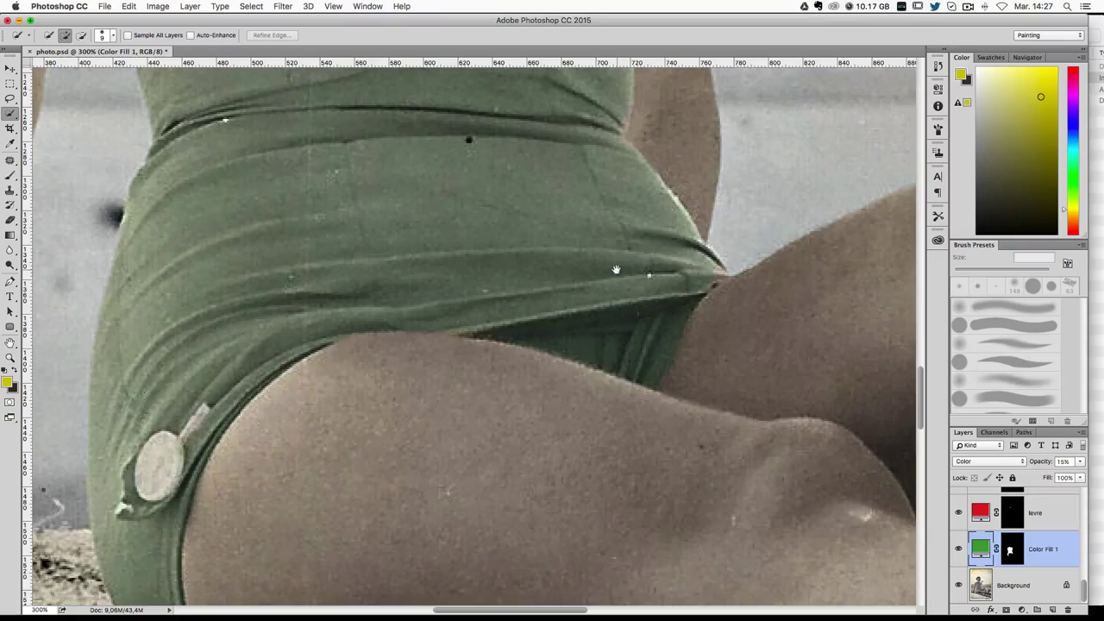
key(ctrl+minus)
key(ctrl+minus)
key(ctrl+minus)
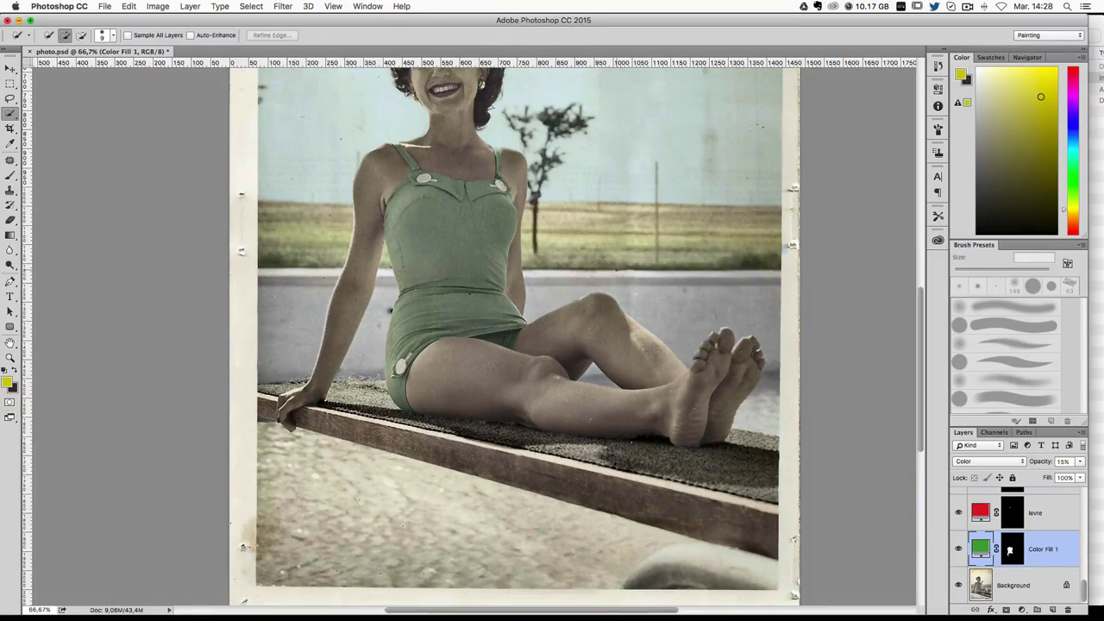
drag(586, 277, 520, 403)
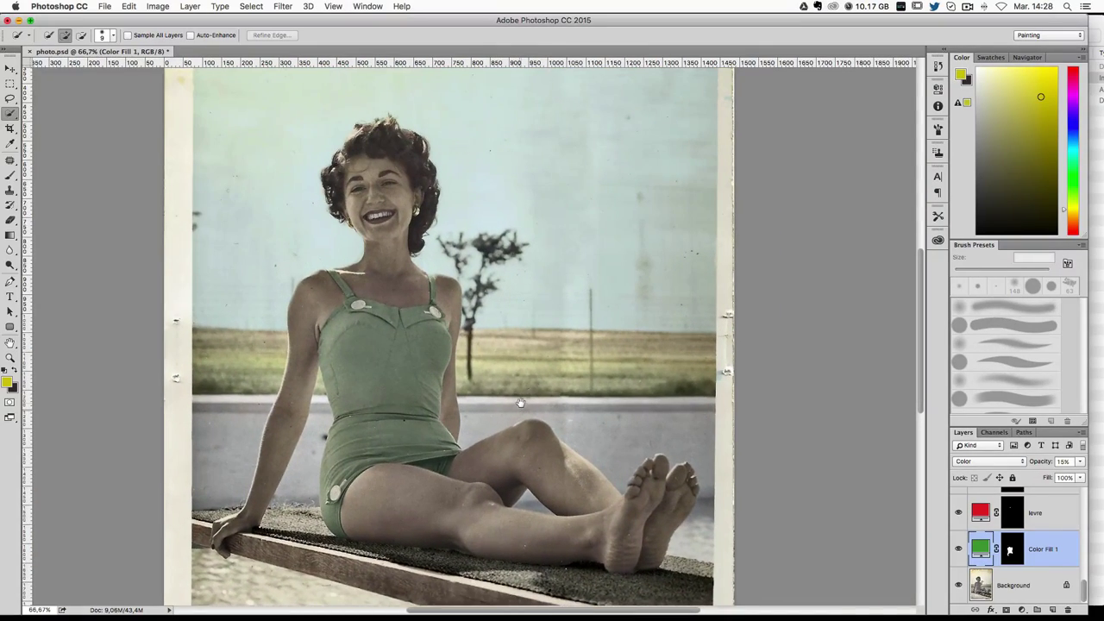
key(ctrl+minus)
key(ctrl+minus)
key(ctrl+plus)
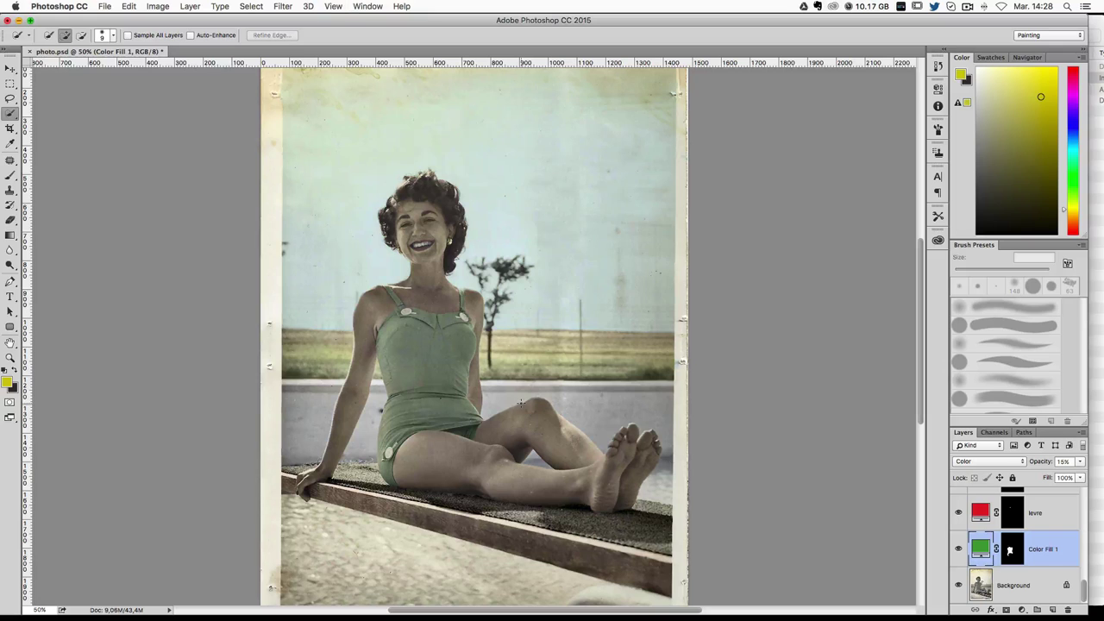
drag(665, 389, 637, 423)
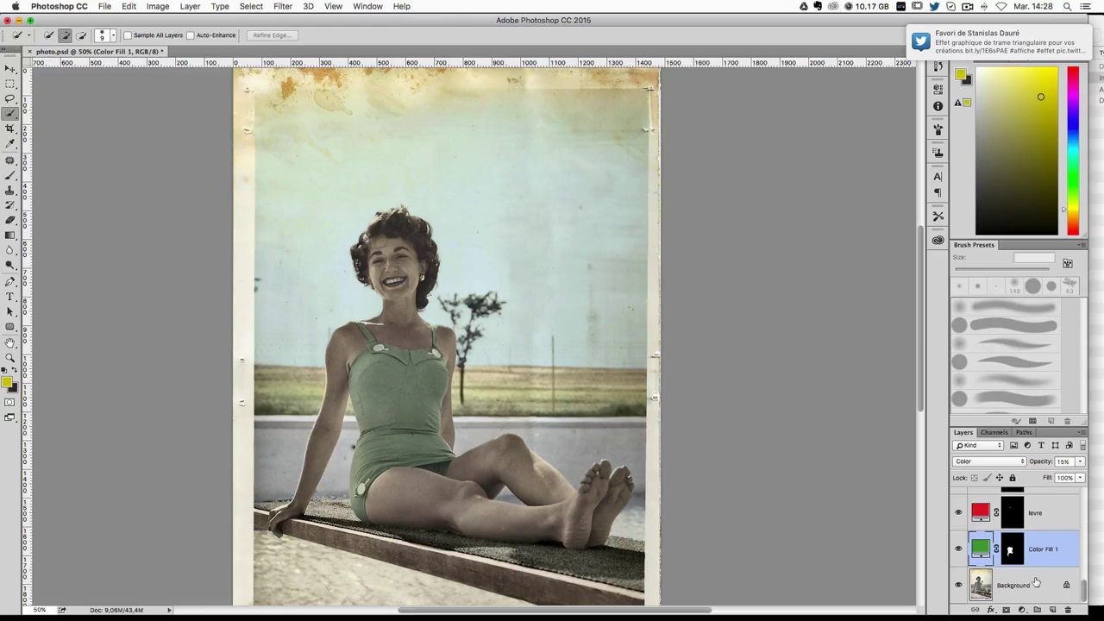
scroll(1035, 584, up, 2)
scroll(1031, 580, up, 2)
Step: Set the ciel layer's opacity to 20%
scroll(1027, 576, up, 2)
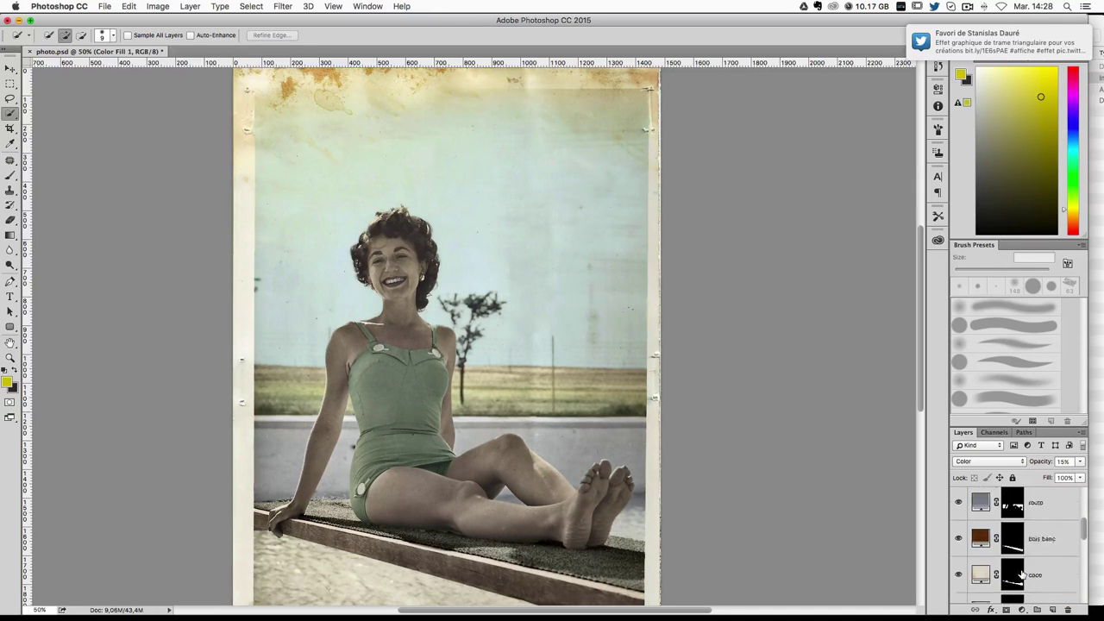
scroll(1022, 572, up, 2)
scroll(1023, 573, up, 2)
click(1053, 508)
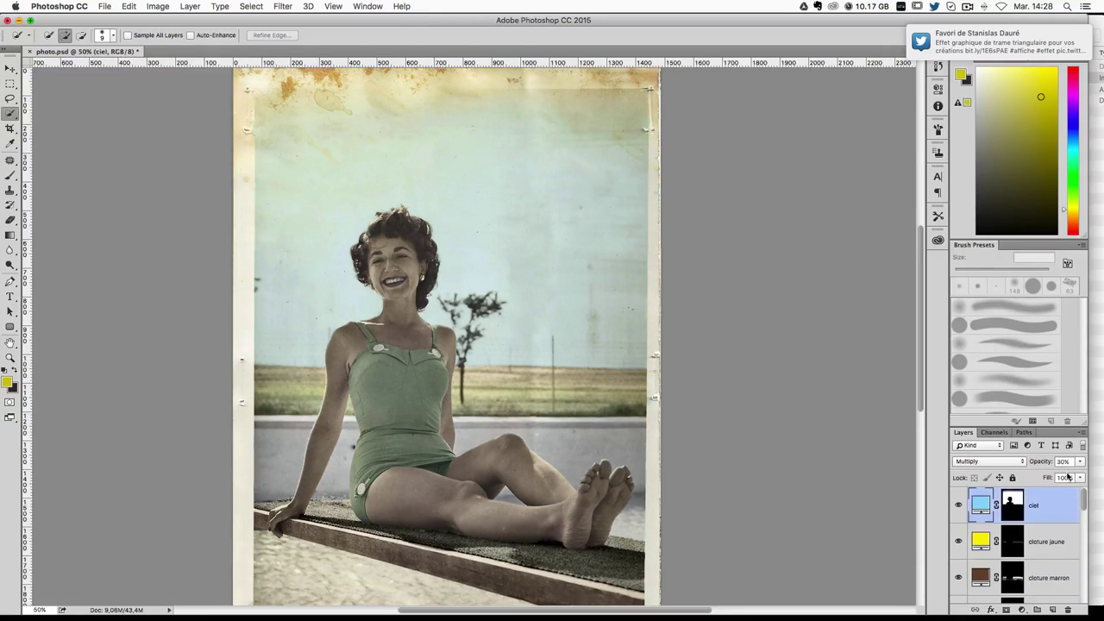
text(20)
key(Return)
scroll(686, 453, down, 2)
scroll(690, 432, down, 2)
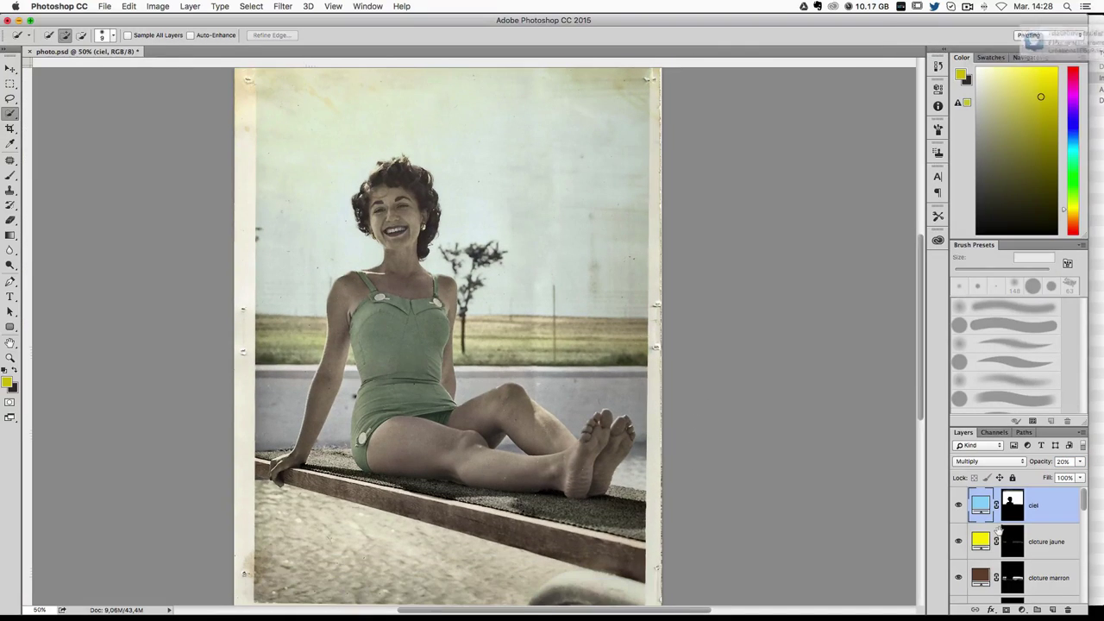
Step: Set the cloture marron layer's opacity to 20%
click(1047, 542)
click(1070, 462)
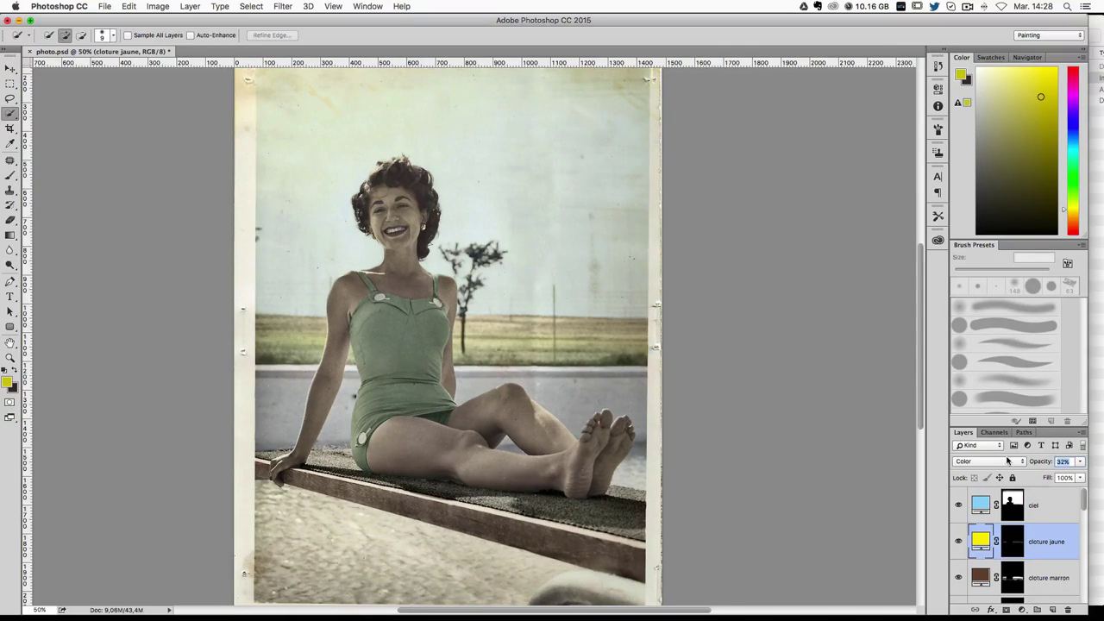
click(1052, 582)
click(1065, 461)
text(20)
key(Return)
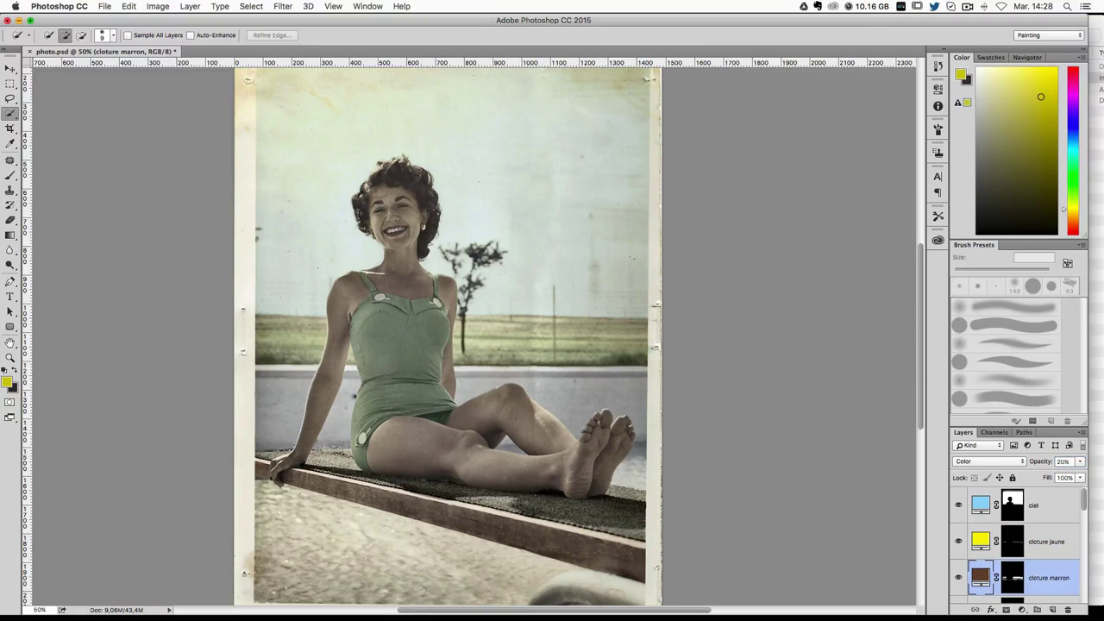
scroll(1055, 569, down, 1)
scroll(1053, 575, down, 1)
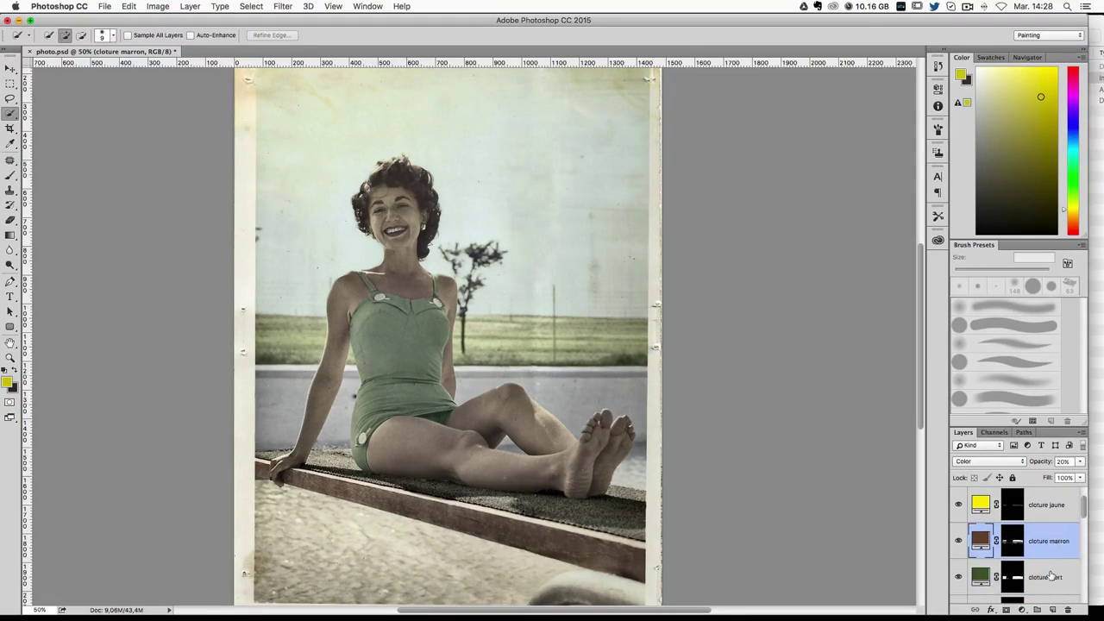
Step: Enter 2 in the cloture vert layer's opacity, then select the bac and ciel layers
click(1053, 577)
text(2)
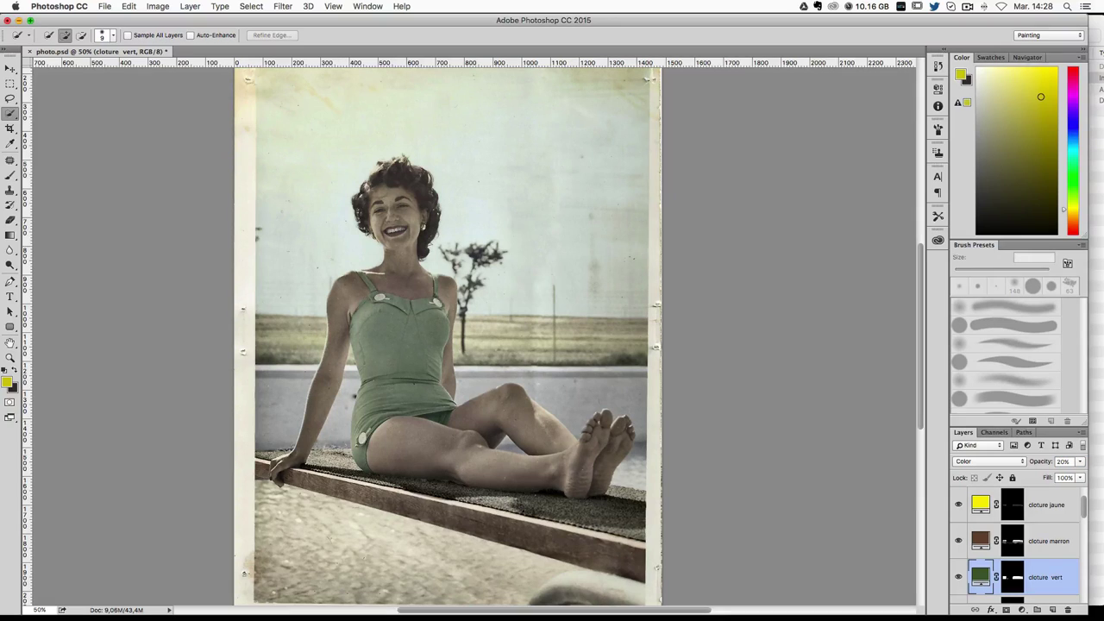
drag(604, 321, 558, 298)
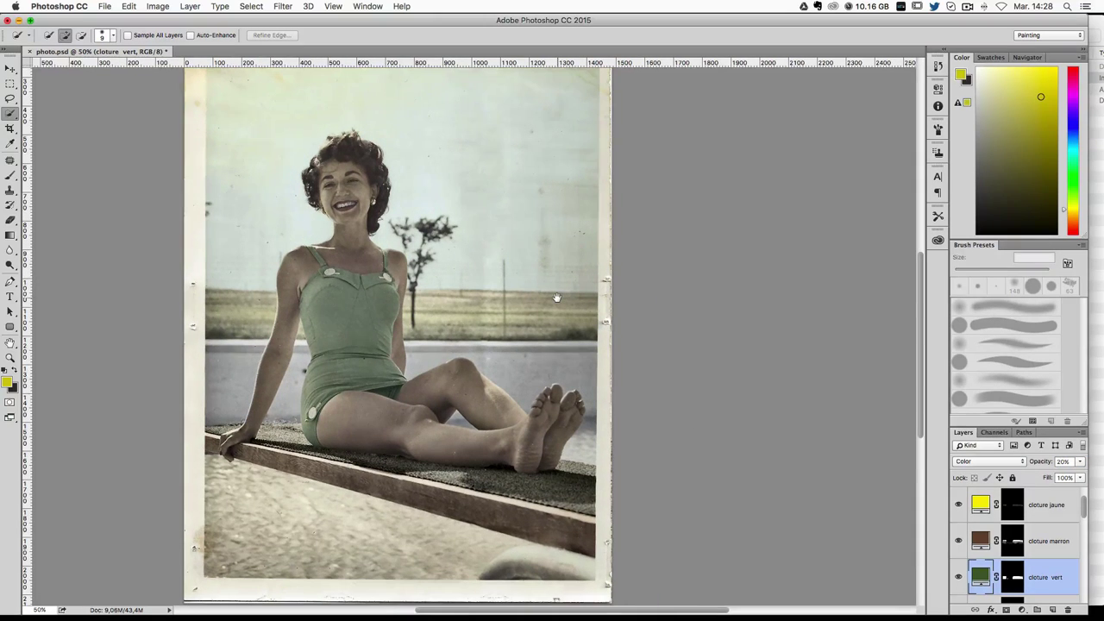
scroll(1055, 530, down, 3)
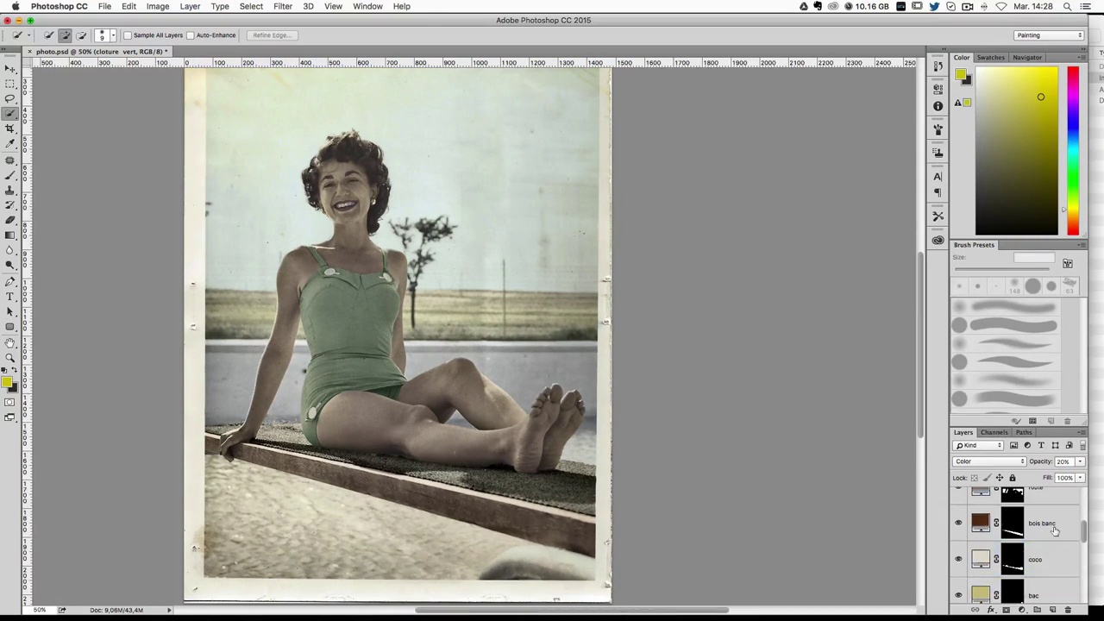
scroll(1045, 551, down, 1)
scroll(1048, 559, down, 1)
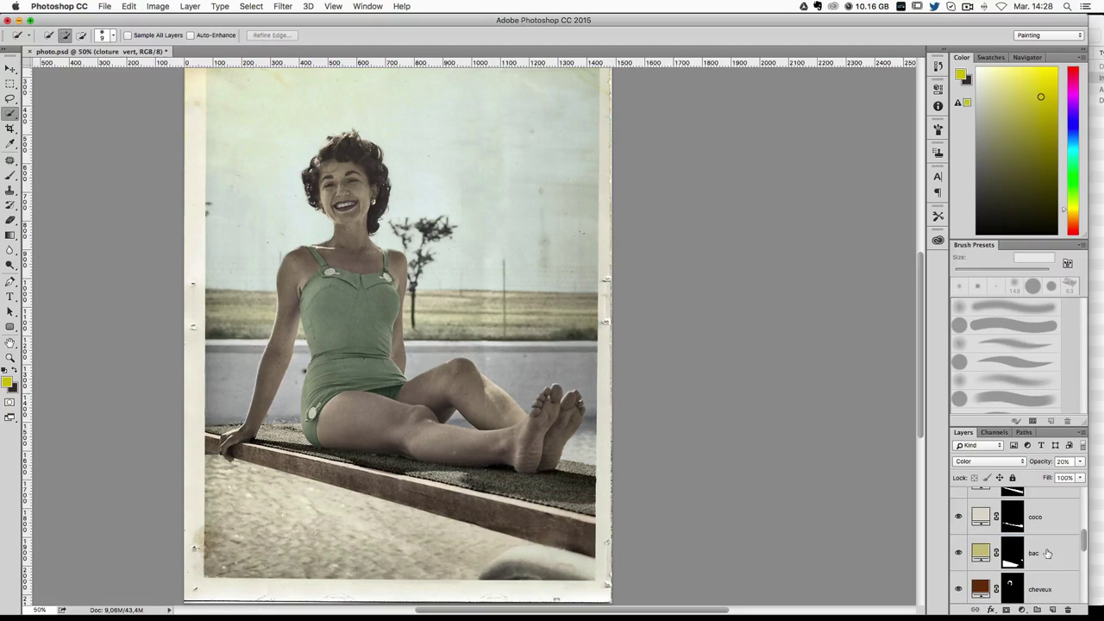
click(1047, 554)
text(10)
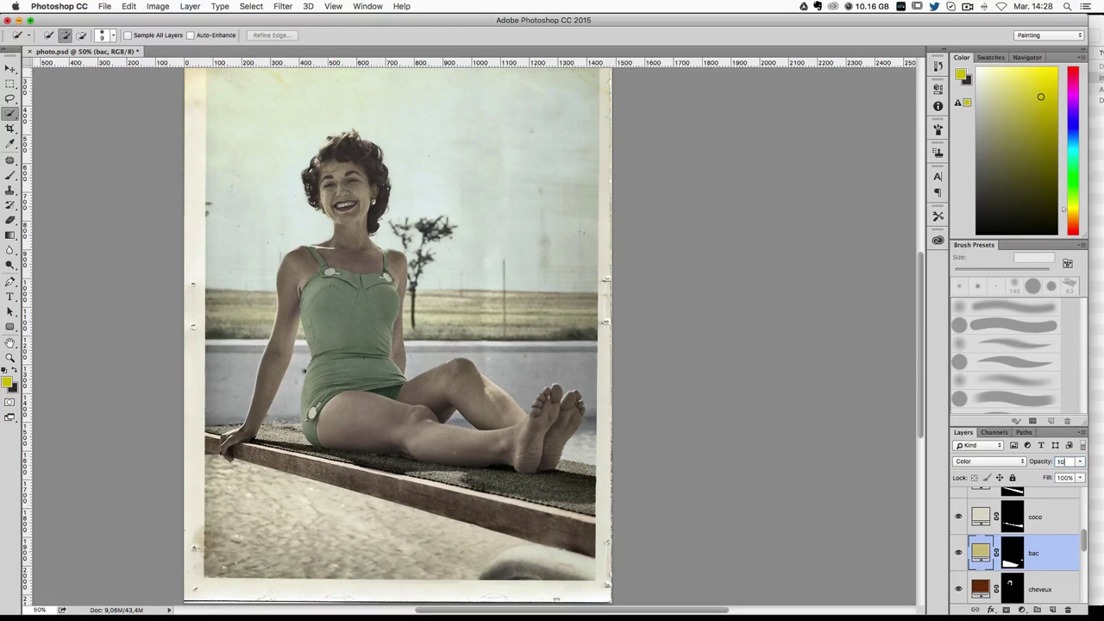
drag(562, 237, 575, 308)
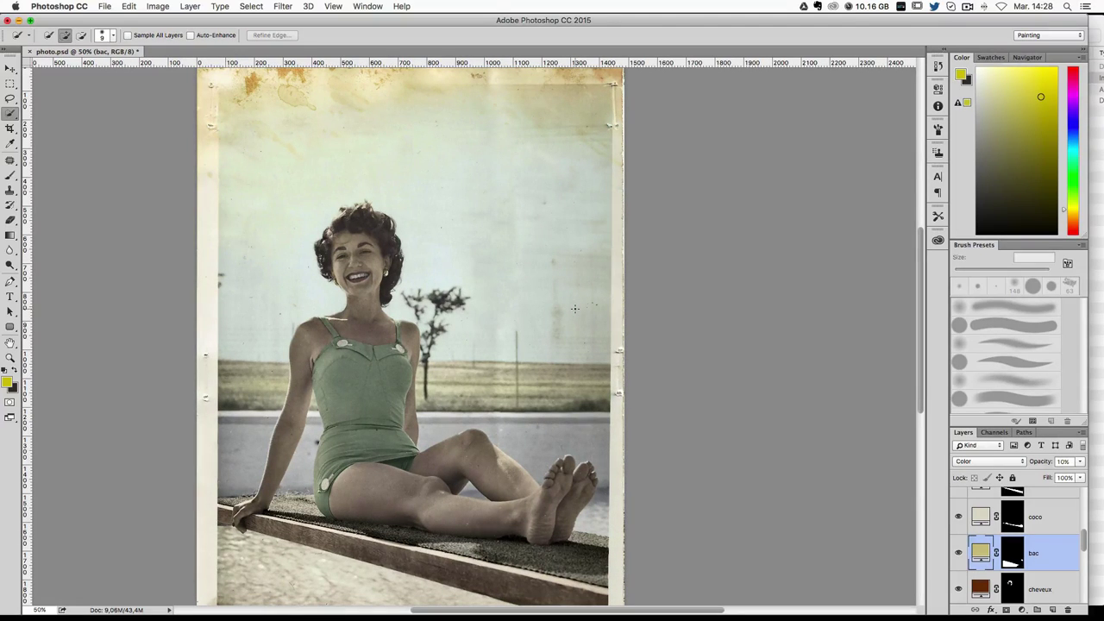
scroll(1036, 557, up, 3)
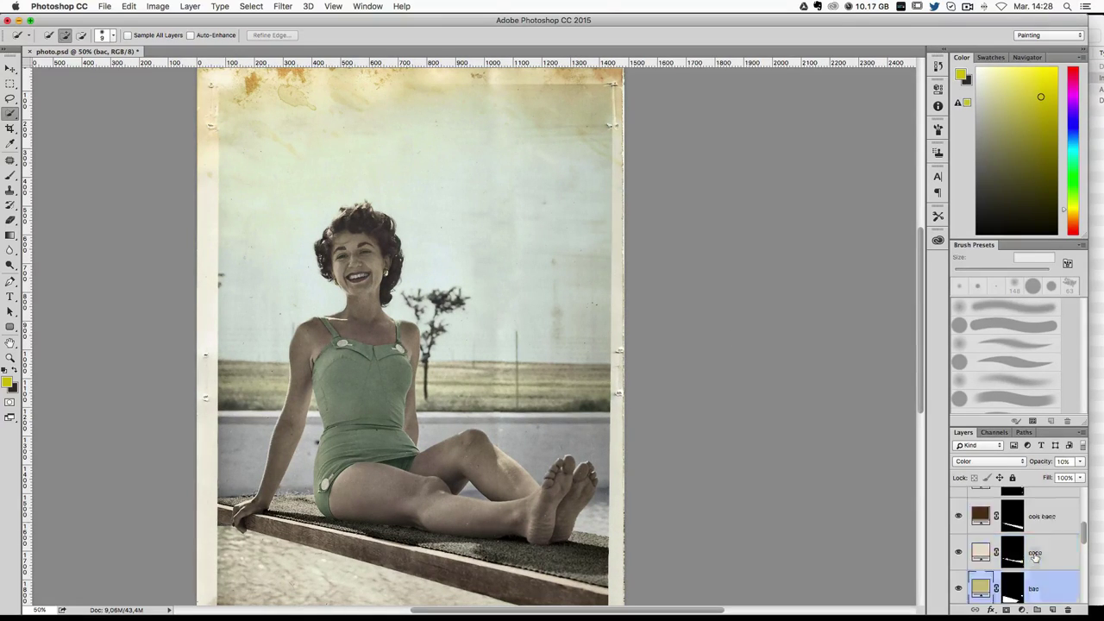
scroll(1035, 557, up, 2)
click(1052, 509)
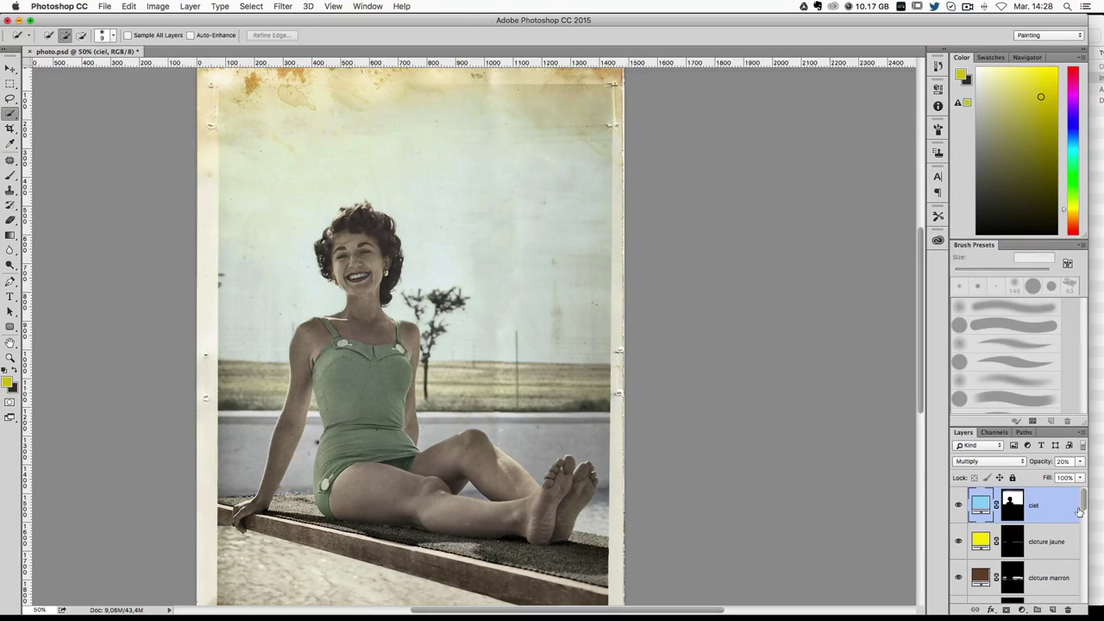
Step: Stamp all visible layers into a merged Layer 1, then bring up the New Layer dialog
key(alt+shift+super+e)
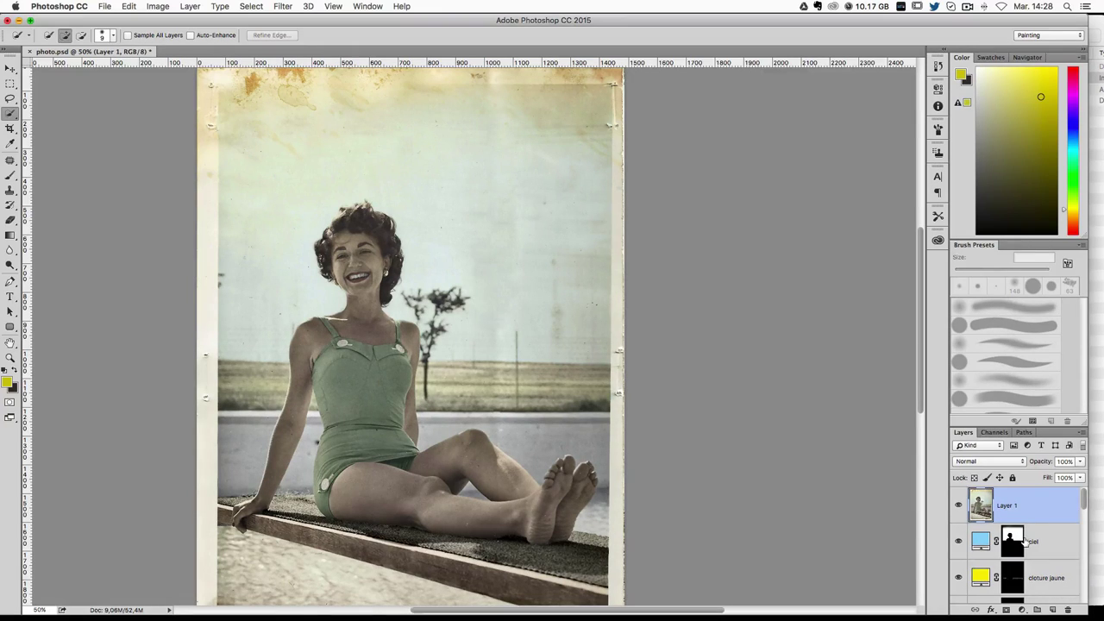
key(super+z)
key(super+z)
scroll(1042, 528, down, 2)
scroll(1044, 530, down, 2)
scroll(1048, 534, down, 2)
scroll(1053, 540, up, 6)
key(super+plus)
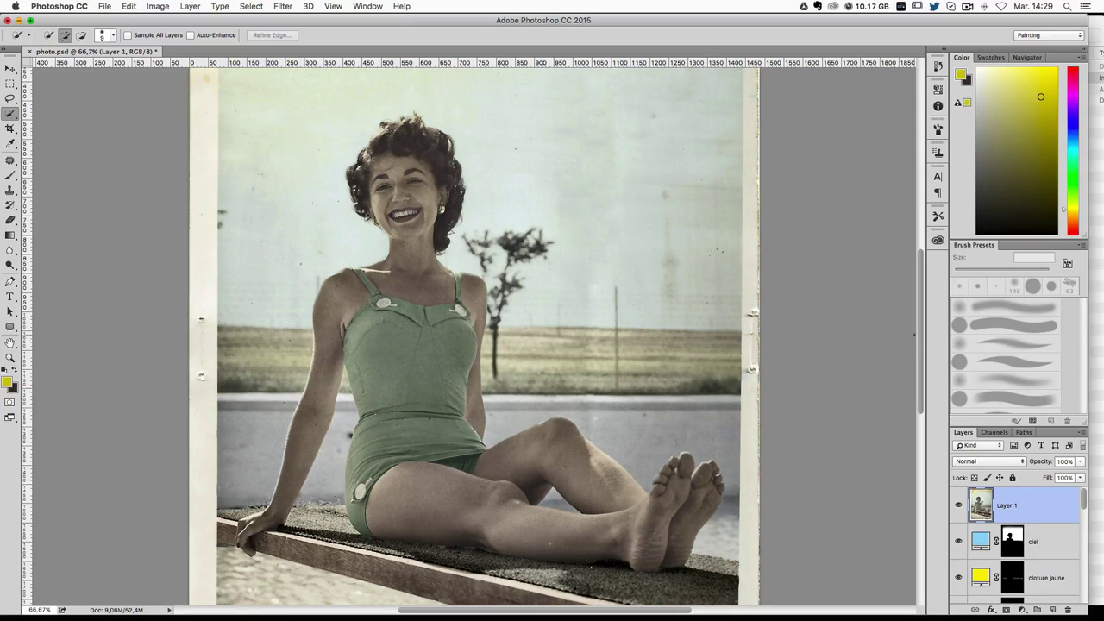
key(super+shift+n)
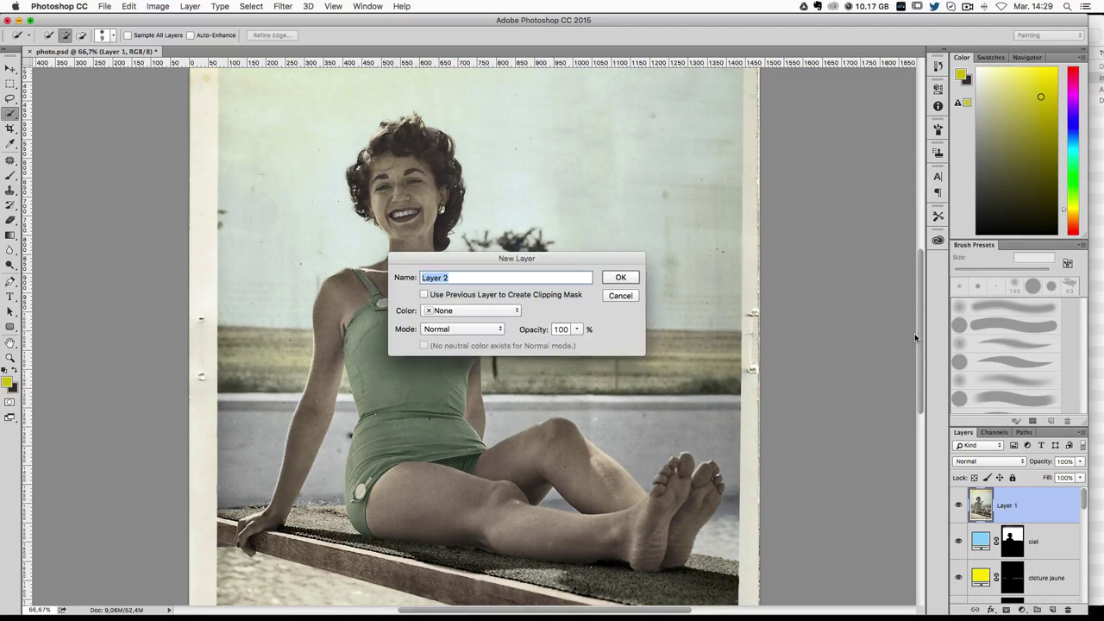
Step: Create Layer 2 in Overlay mode filled with neutral 50% grey
click(482, 334)
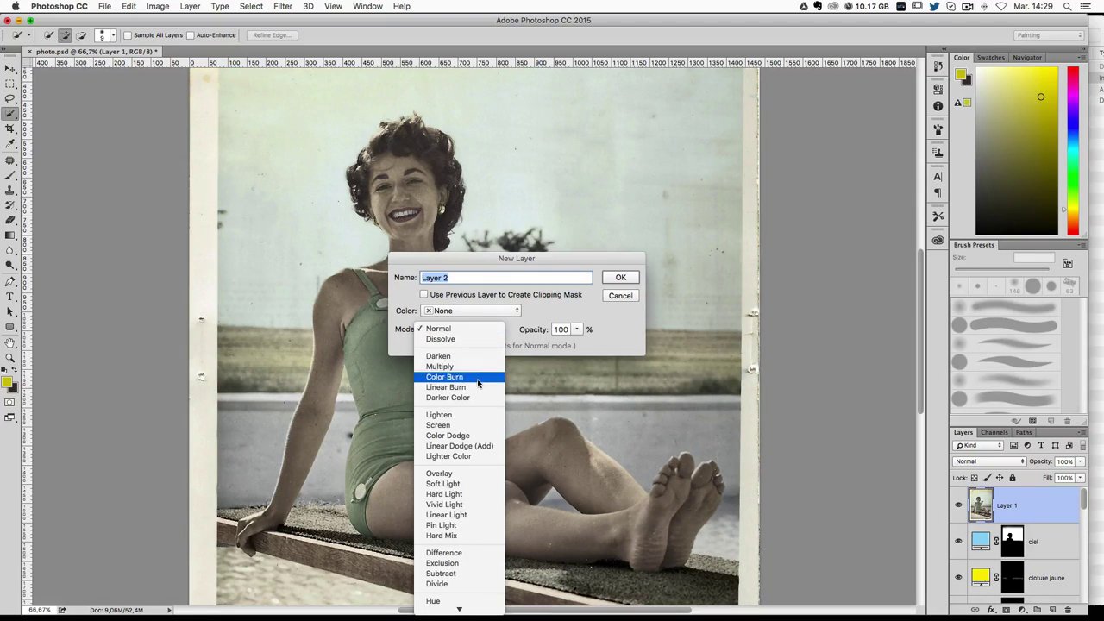
click(440, 474)
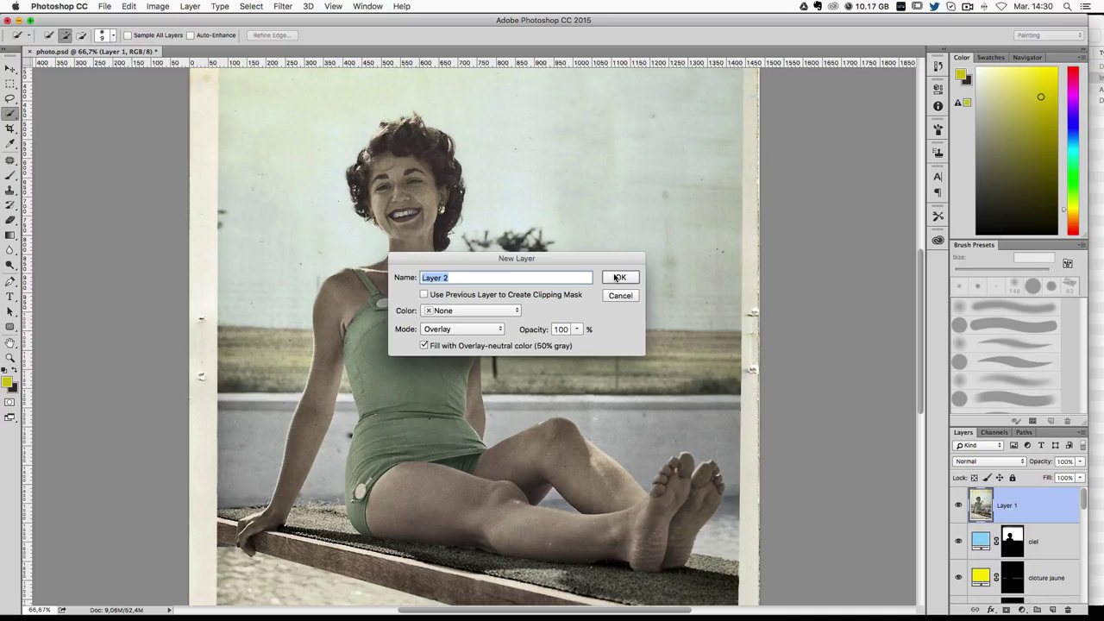
click(616, 277)
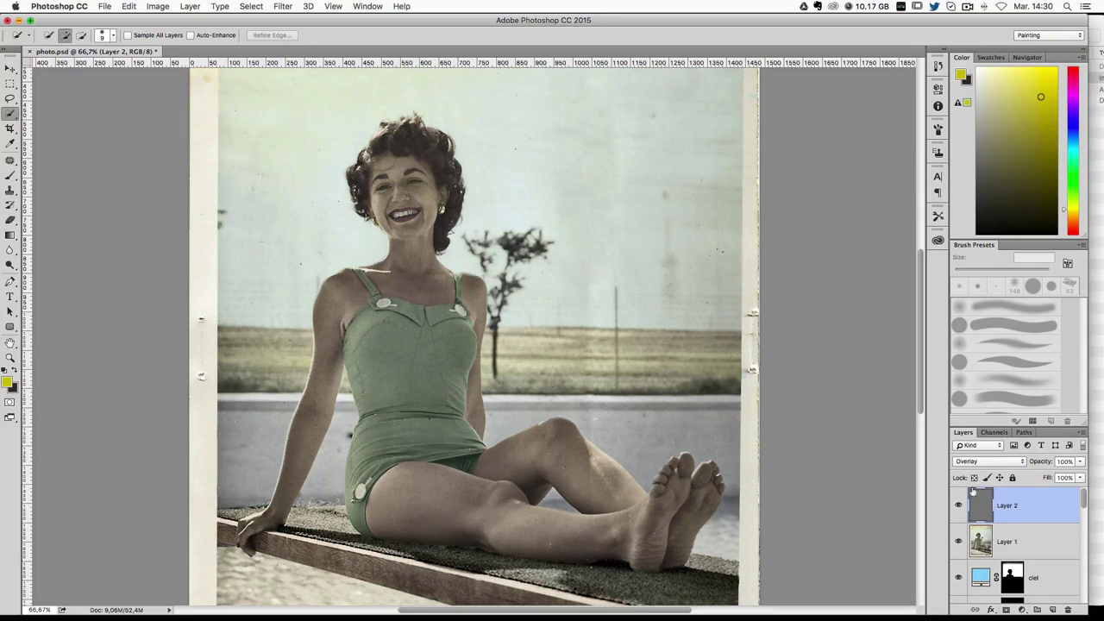
Step: Set the Brush to default black/white, about 103 px, at 5% opacity
click(10, 176)
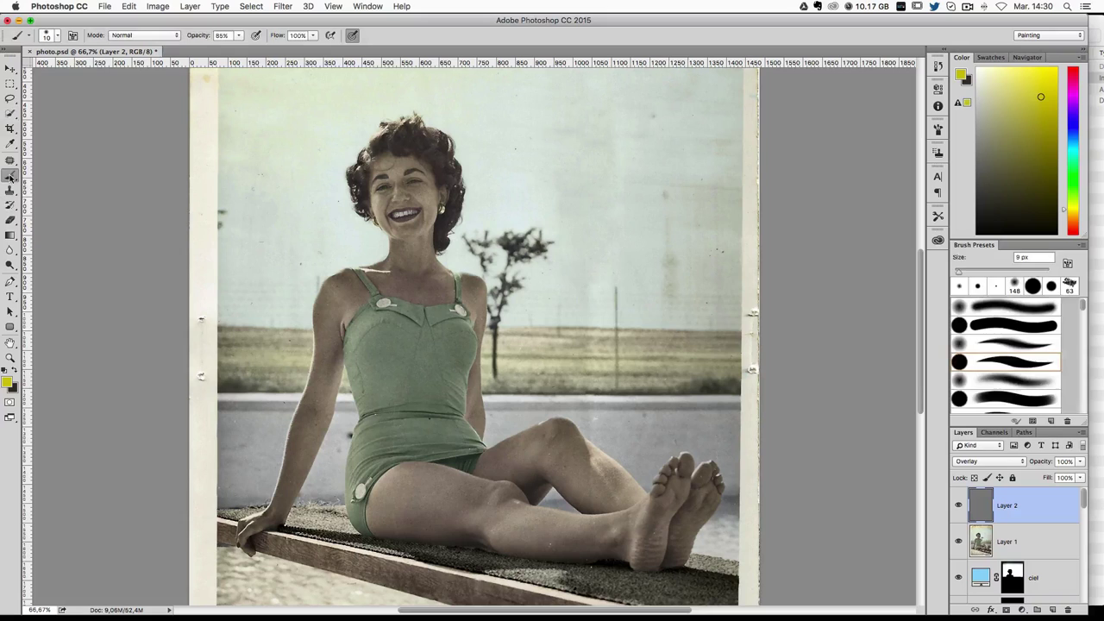
click(5, 371)
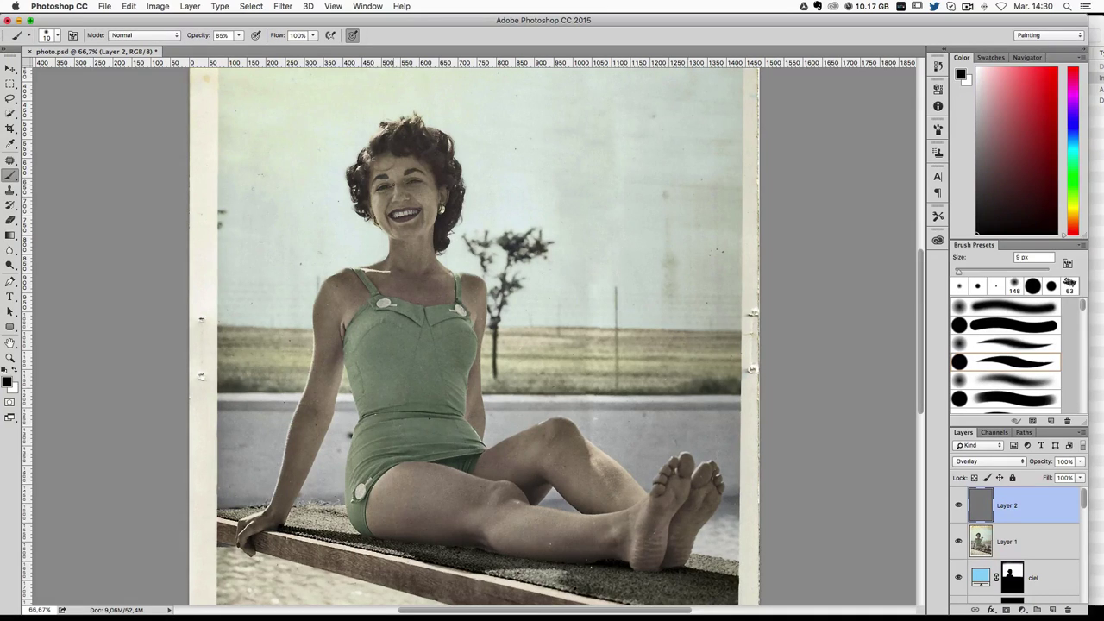
drag(393, 186, 413, 185)
drag(385, 272, 395, 242)
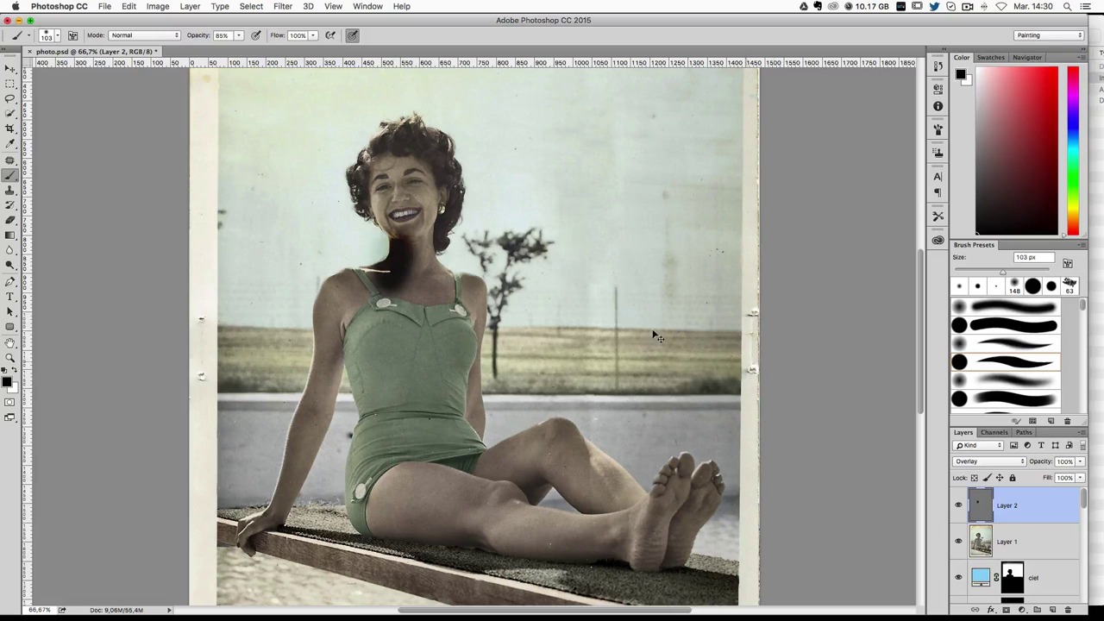
key(super+z)
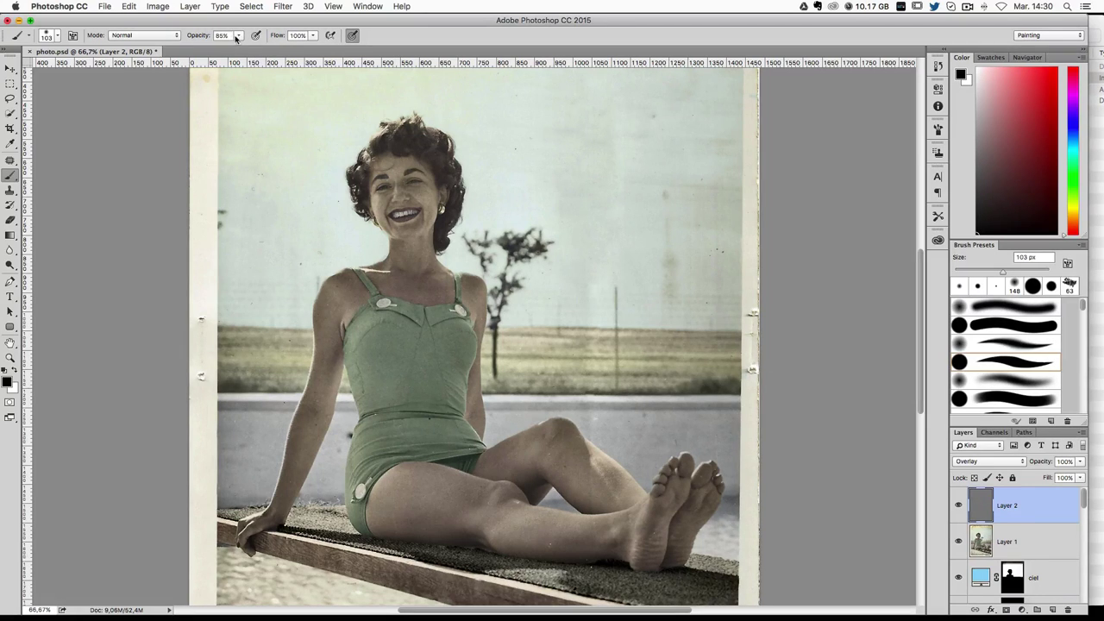
drag(235, 38, 196, 51)
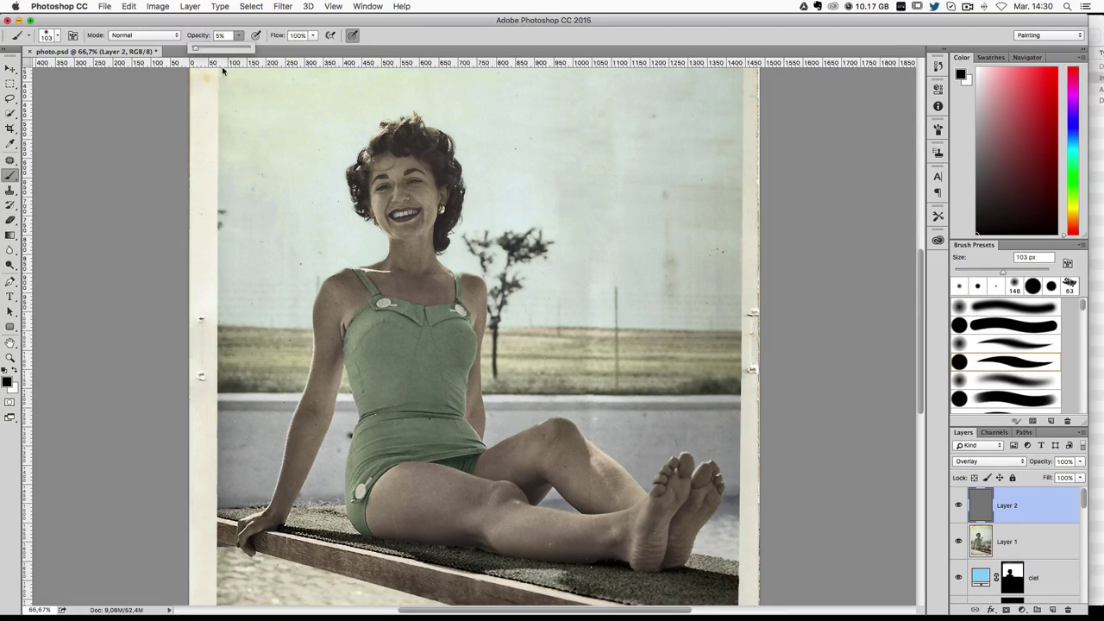
click(404, 239)
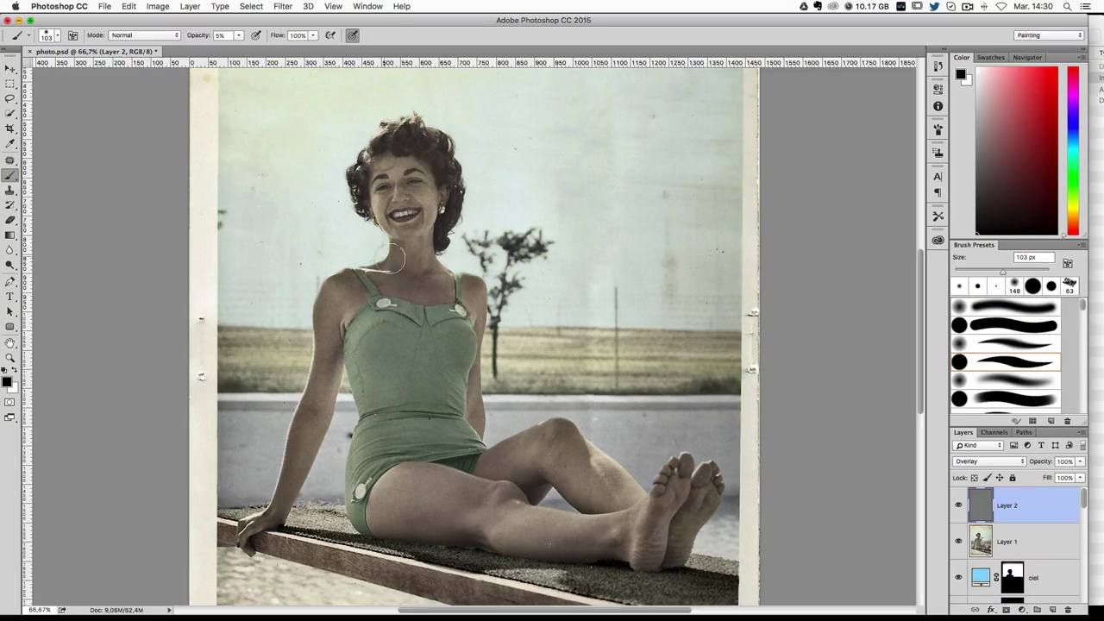
Step: Test faint dark and light strokes on the neck, then clear Layer 2 and return to black
drag(387, 257, 379, 251)
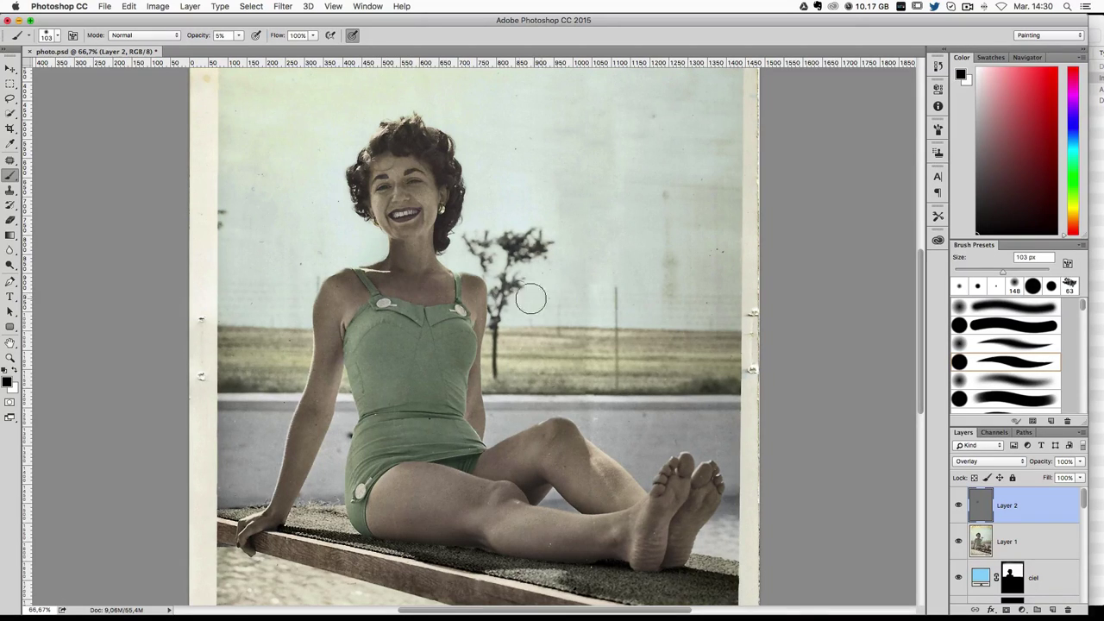
key(x)
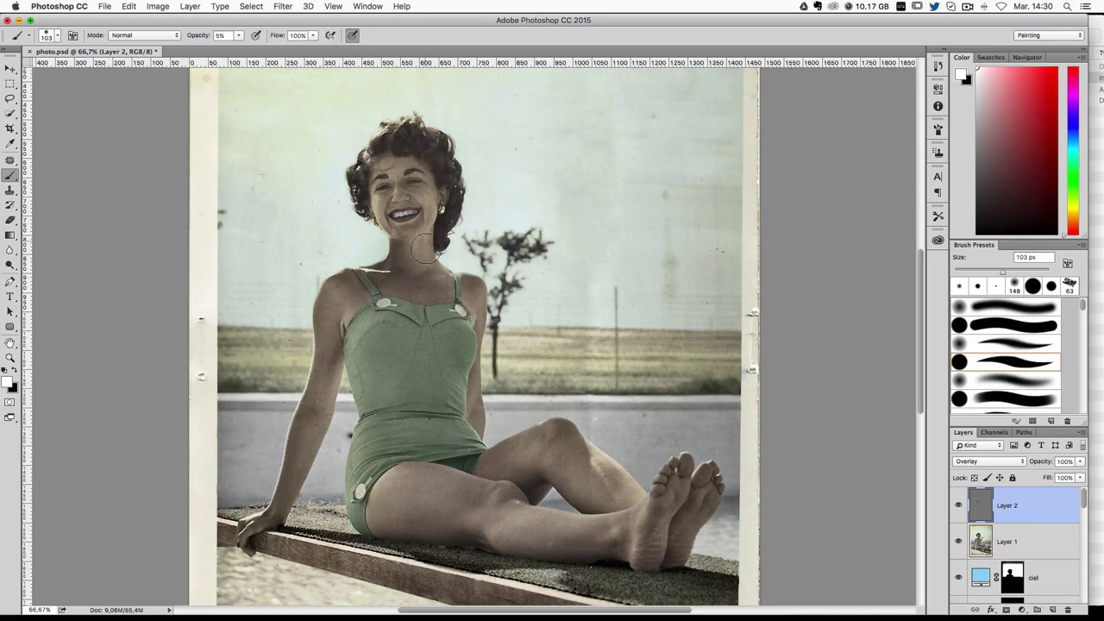
mouse_move(425, 250)
mouse_down()
mouse_move(479, 299)
mouse_move(382, 187)
mouse_move(438, 211)
mouse_up()
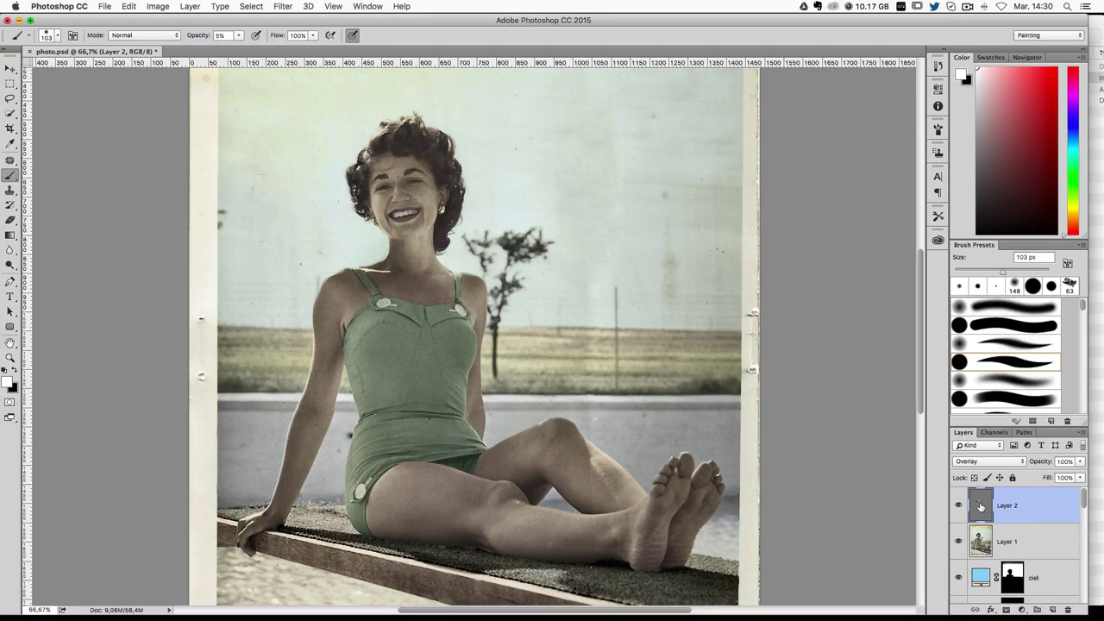
key(ctrl+a)
key(Delete)
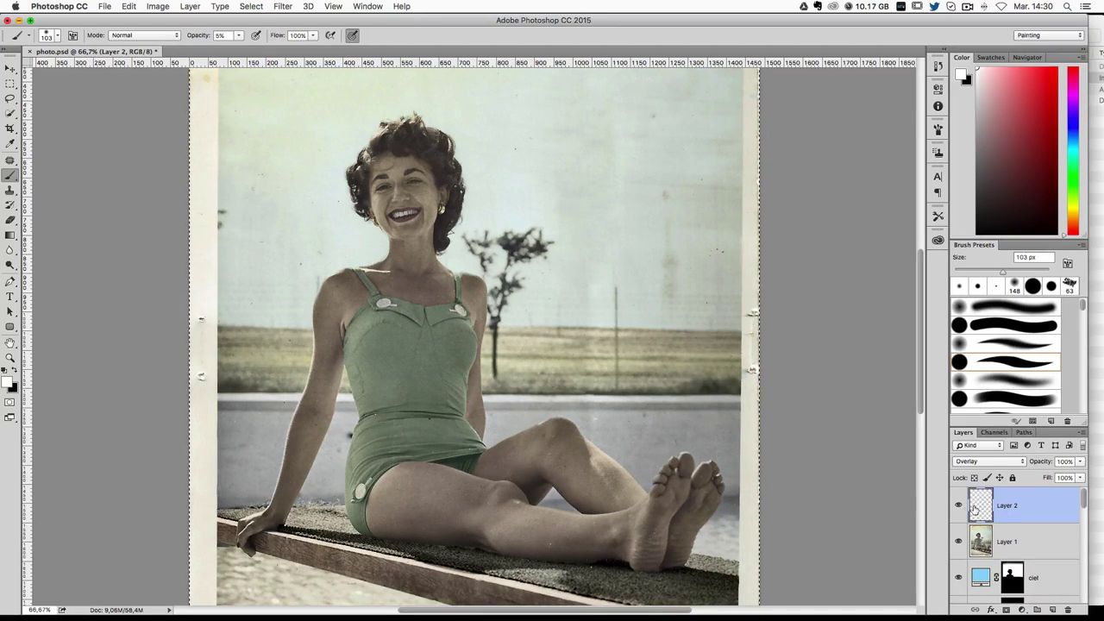
key(ctrl+d)
key(x)
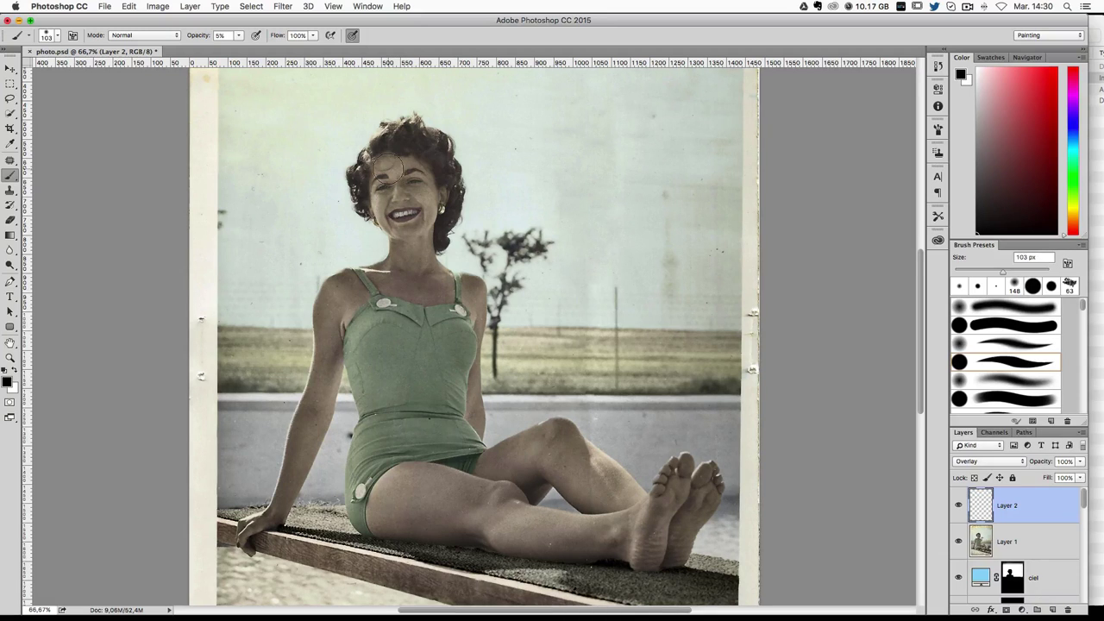
key(ctrl+plus)
scroll(371, 173, up, 1)
Step: Try a soft burn stroke on the eyebrows at about 44 px, then undo it
scroll(371, 172, up, 1)
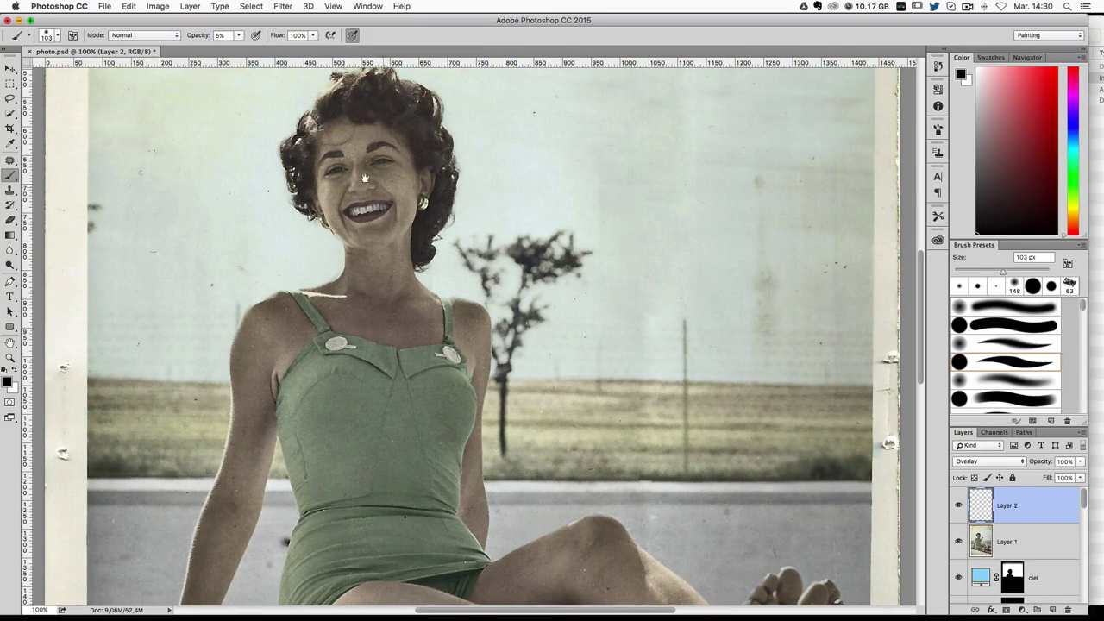
drag(379, 148, 328, 152)
drag(394, 132, 372, 132)
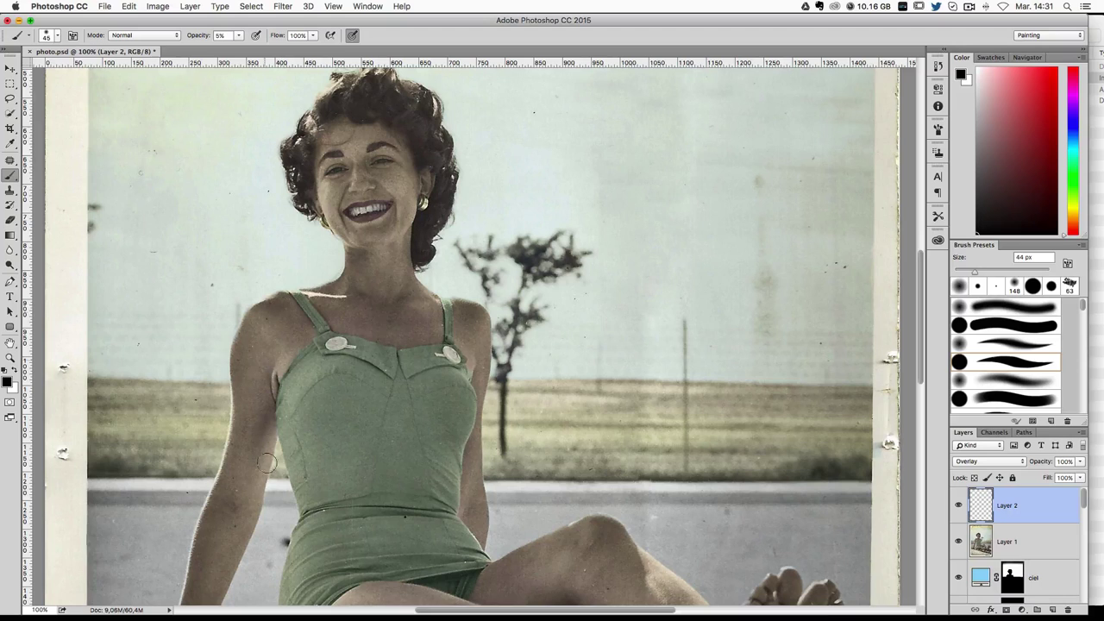
scroll(267, 463, down, 2)
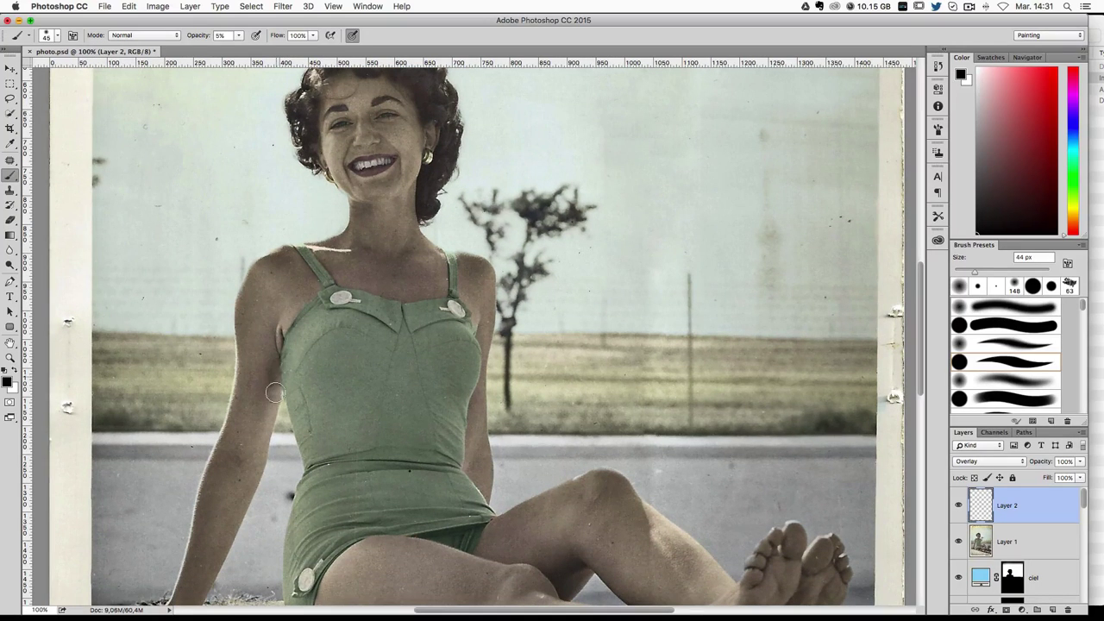
key(ctrl+z)
scroll(246, 450, down, 2)
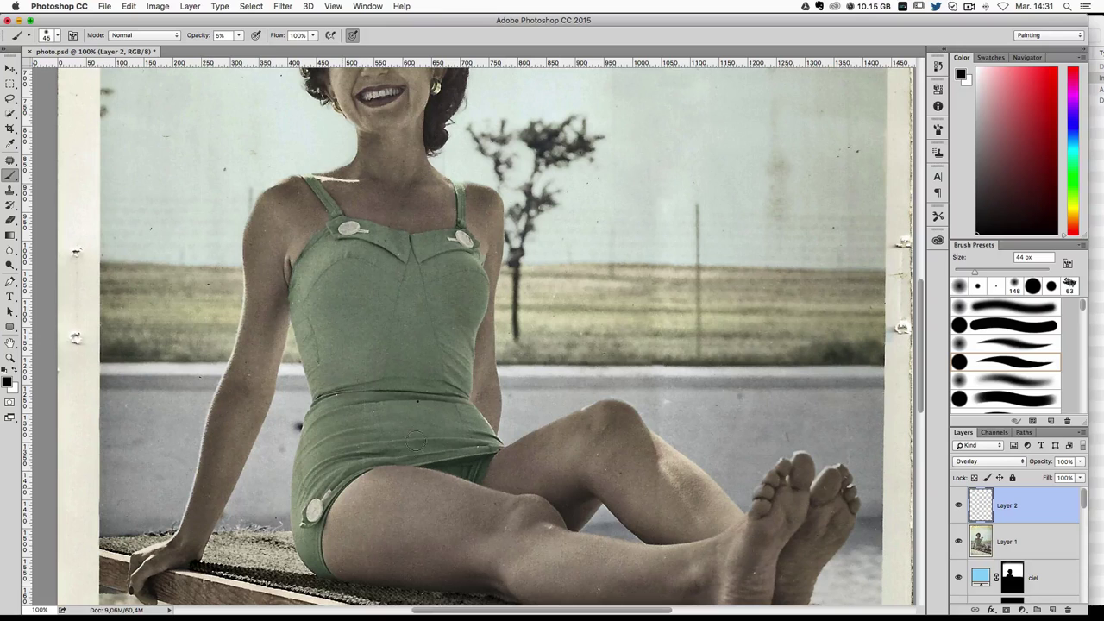
Step: Faintly burn the leg from knee to foot at 129 px, then centre the face with a 36 px brush
drag(490, 248, 502, 248)
scroll(494, 435, down, 2)
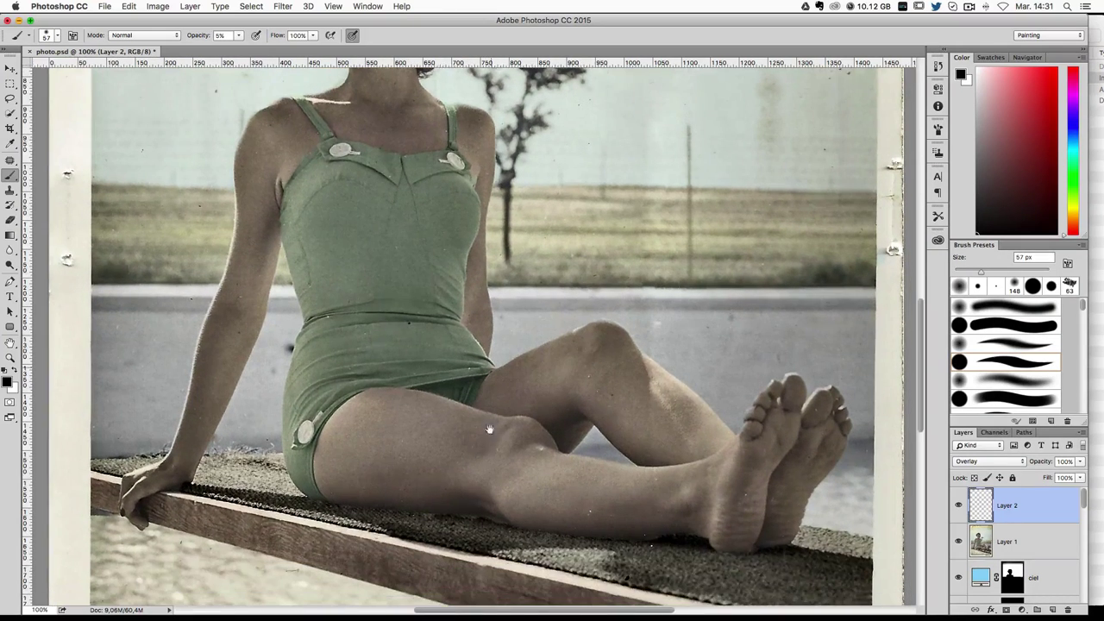
drag(362, 460, 424, 460)
drag(516, 384, 731, 526)
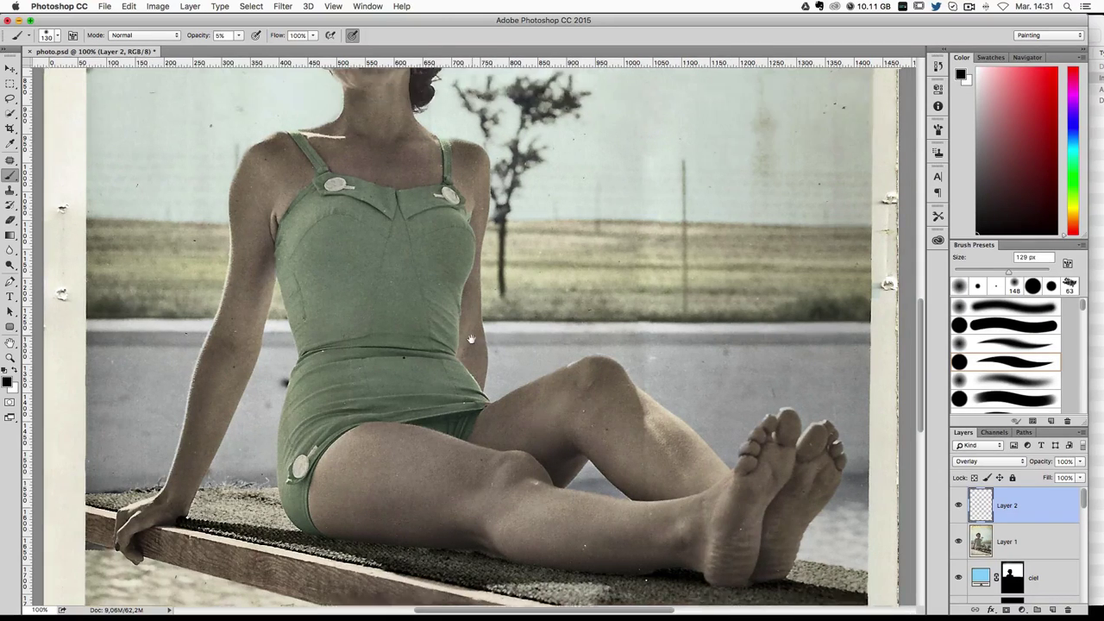
drag(474, 340, 448, 469)
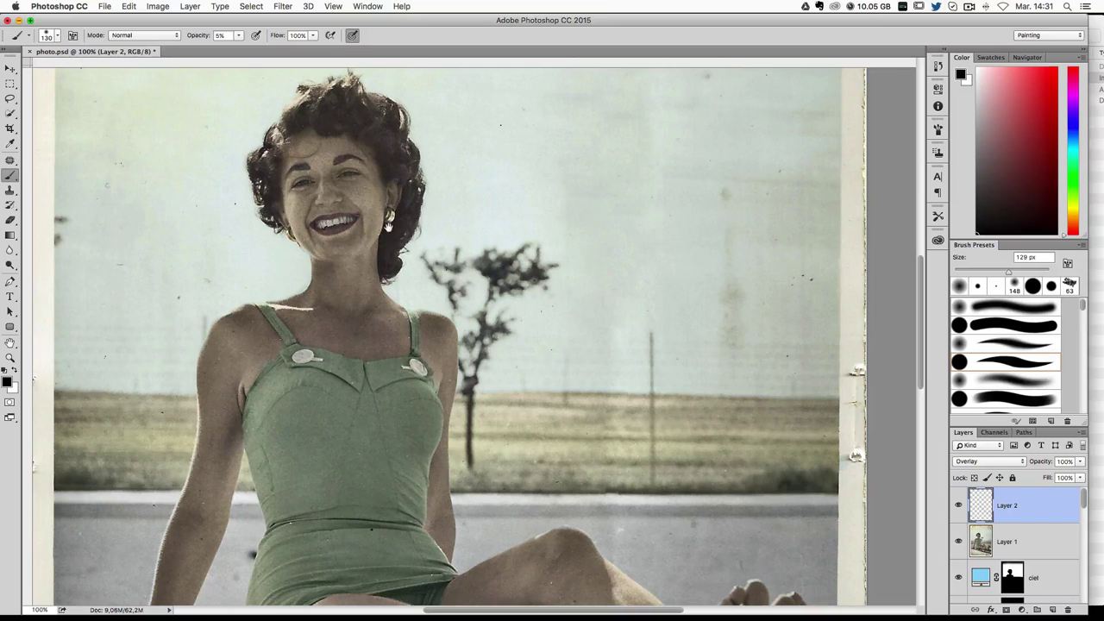
mouse_move(387, 226)
mouse_down()
mouse_move(347, 221)
mouse_move(353, 213)
mouse_move(349, 229)
mouse_up()
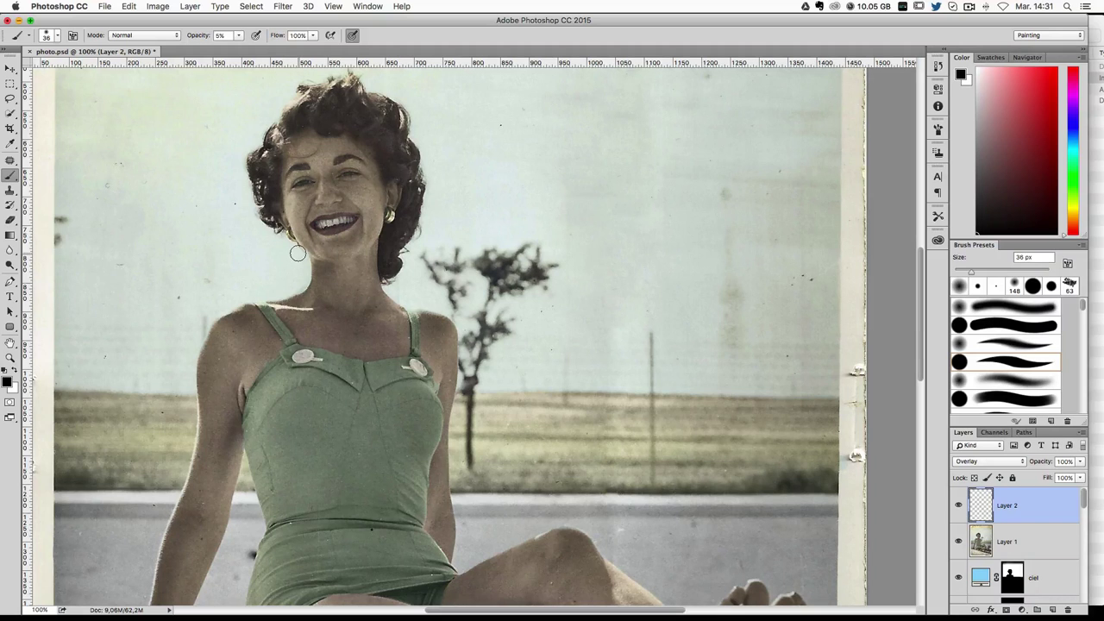
Step: Switch to white, zoom in on the face, and lighten the nose with a faint stroke
key(x)
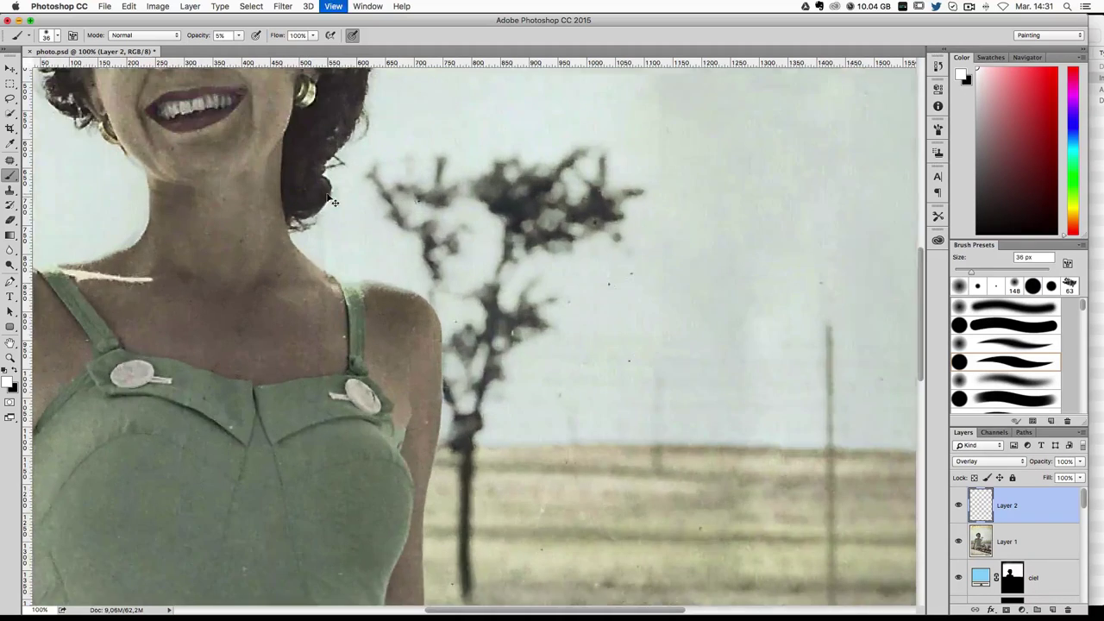
key(ctrl+plus)
drag(391, 261, 476, 402)
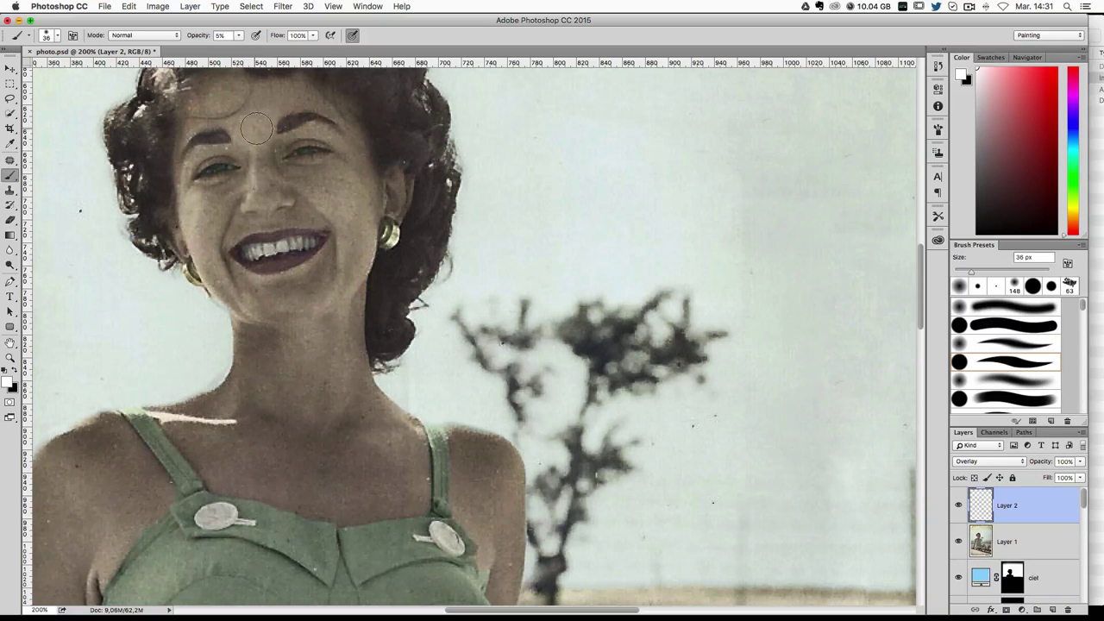
scroll(245, 197, up, 2)
drag(266, 204, 242, 203)
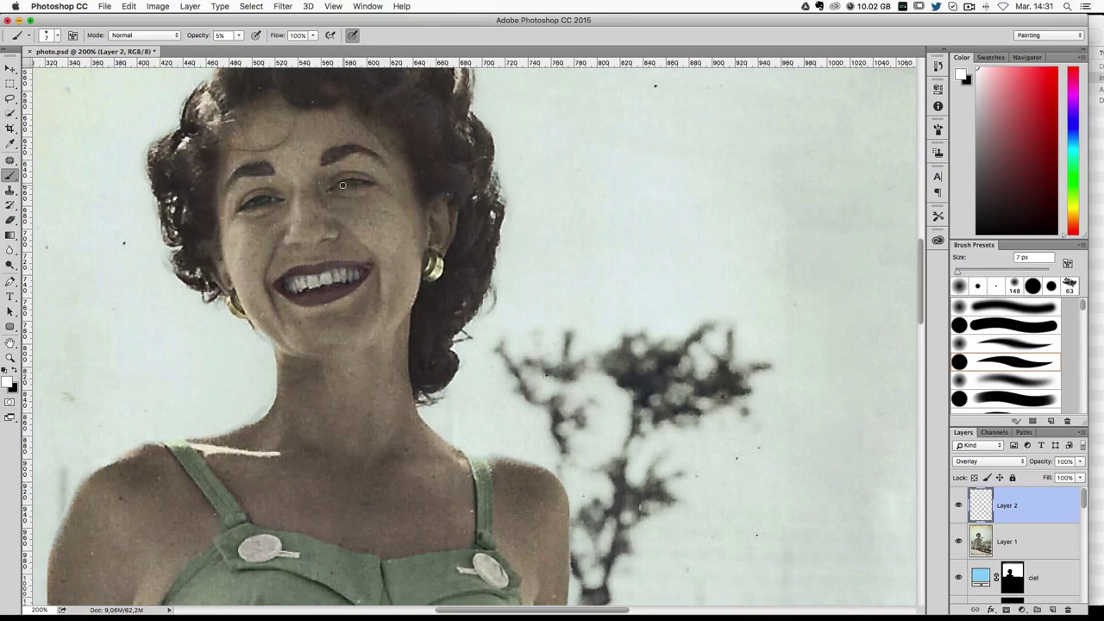
drag(384, 222, 388, 220)
drag(326, 235, 328, 235)
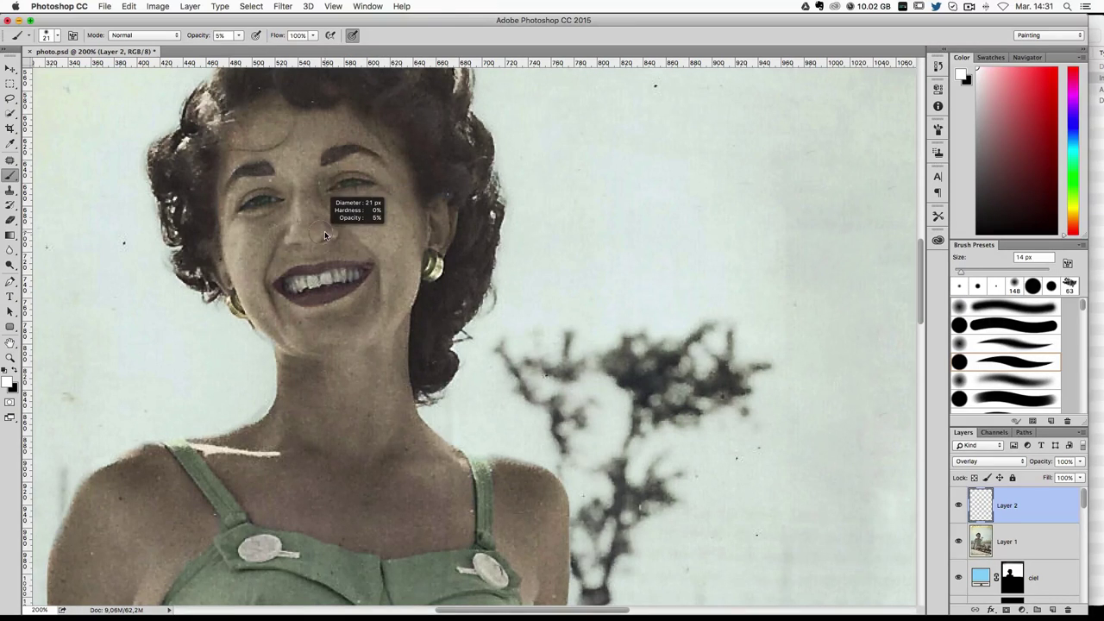
drag(239, 233, 239, 217)
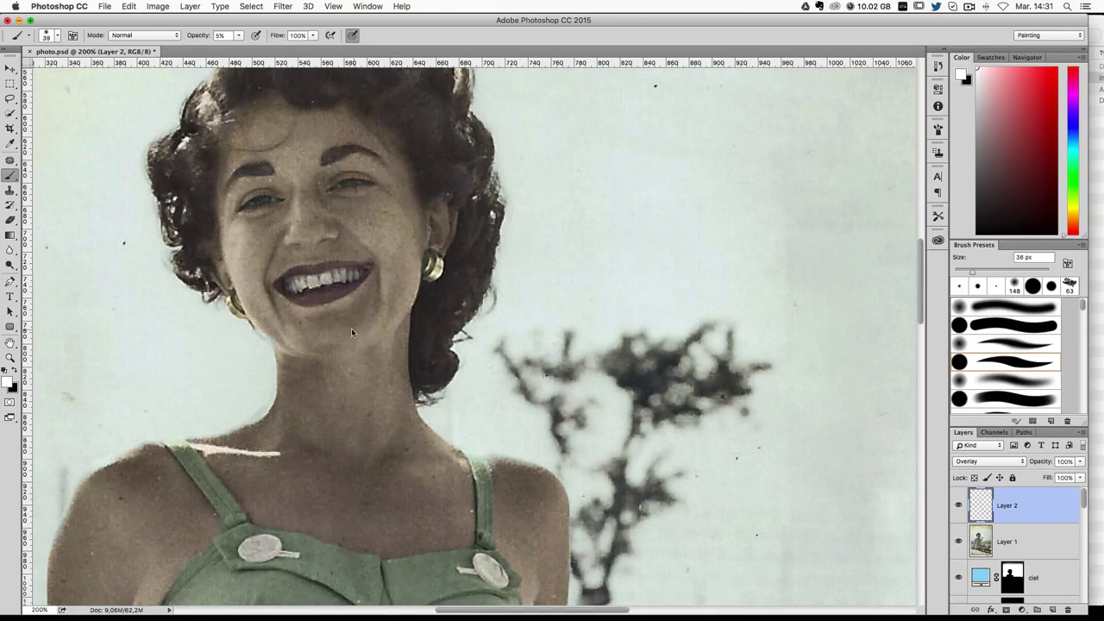
drag(321, 318, 317, 318)
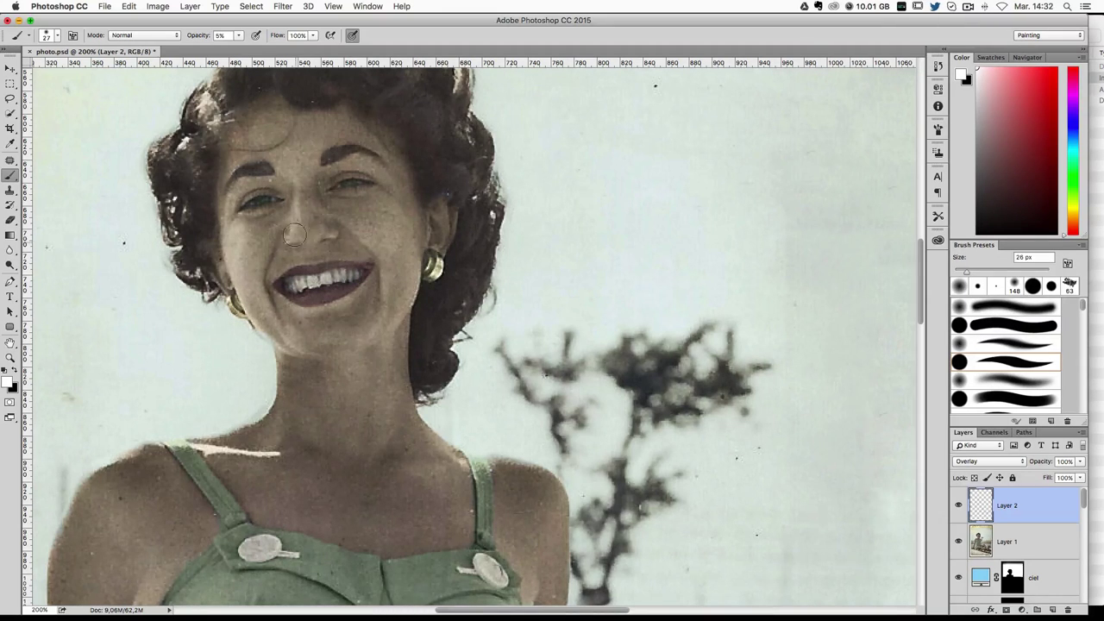
drag(294, 241, 288, 235)
Step: Zoom back out and shade the left eyebrow with a 51 px brush
scroll(407, 356, down, 2)
key(ctrl+0)
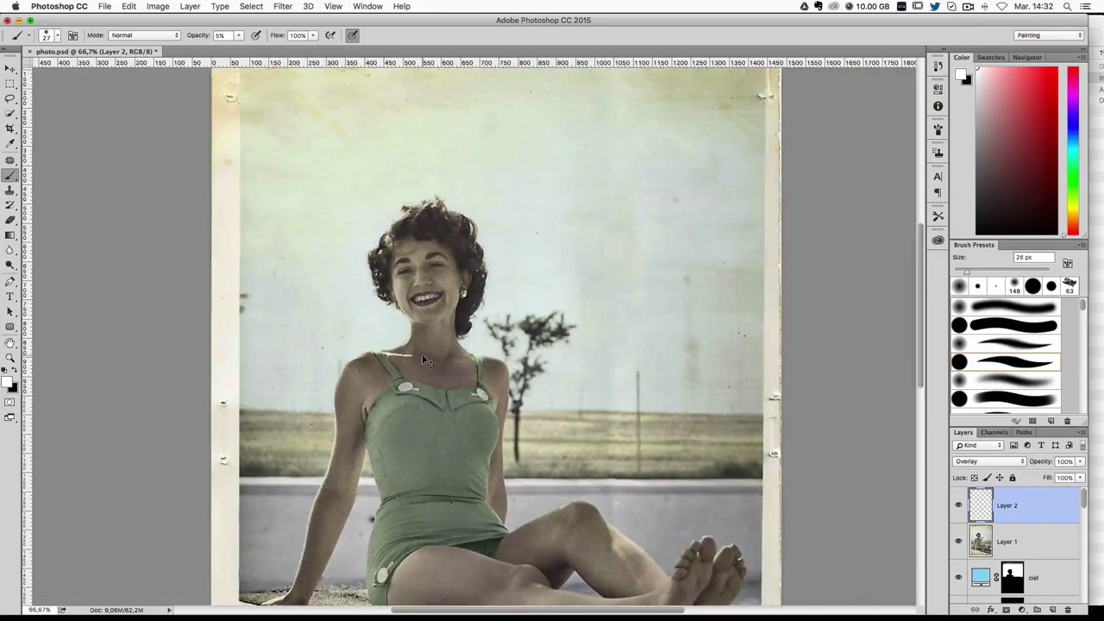
key(ctrl+1)
drag(449, 294, 473, 293)
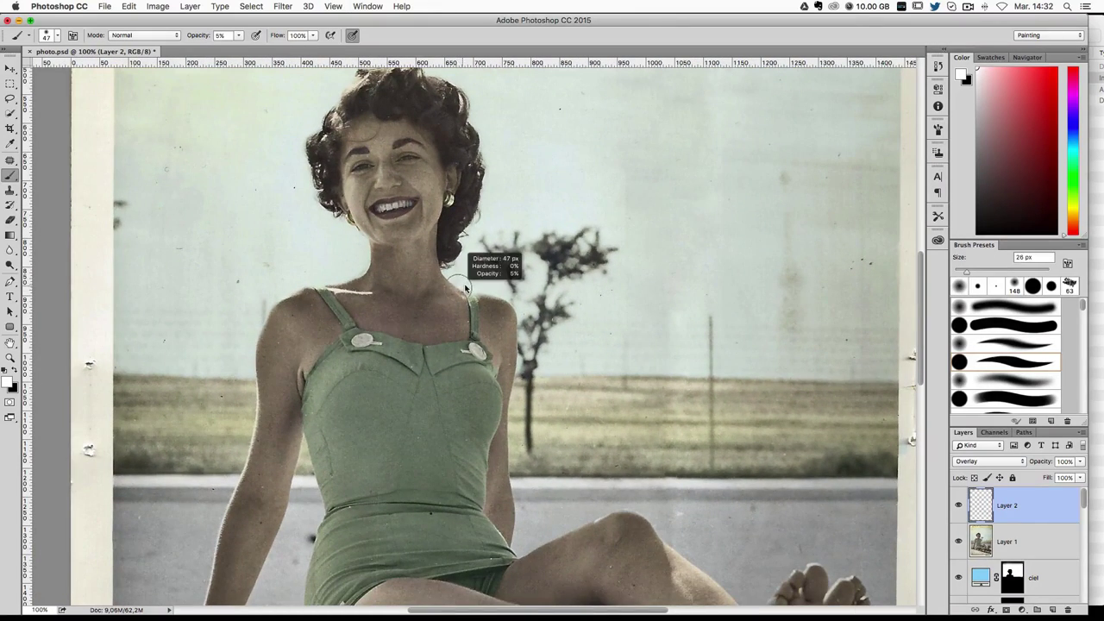
drag(369, 142, 359, 164)
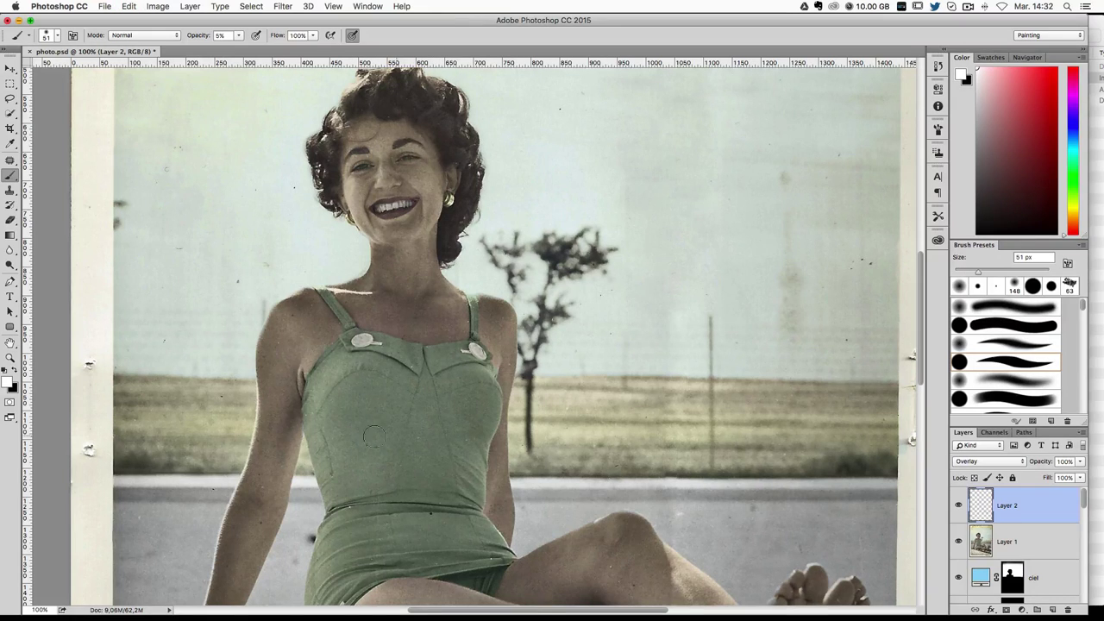
Step: Switch to black and darken the swimsuit's waist belt line with a 62 px brush
drag(322, 358, 341, 357)
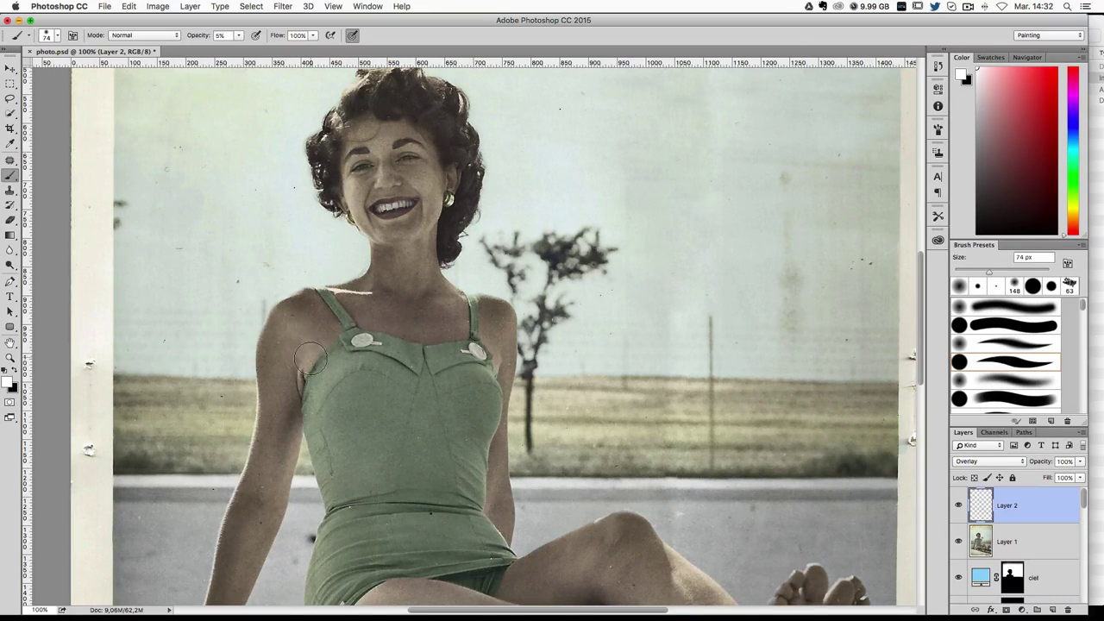
scroll(495, 356, down, 3)
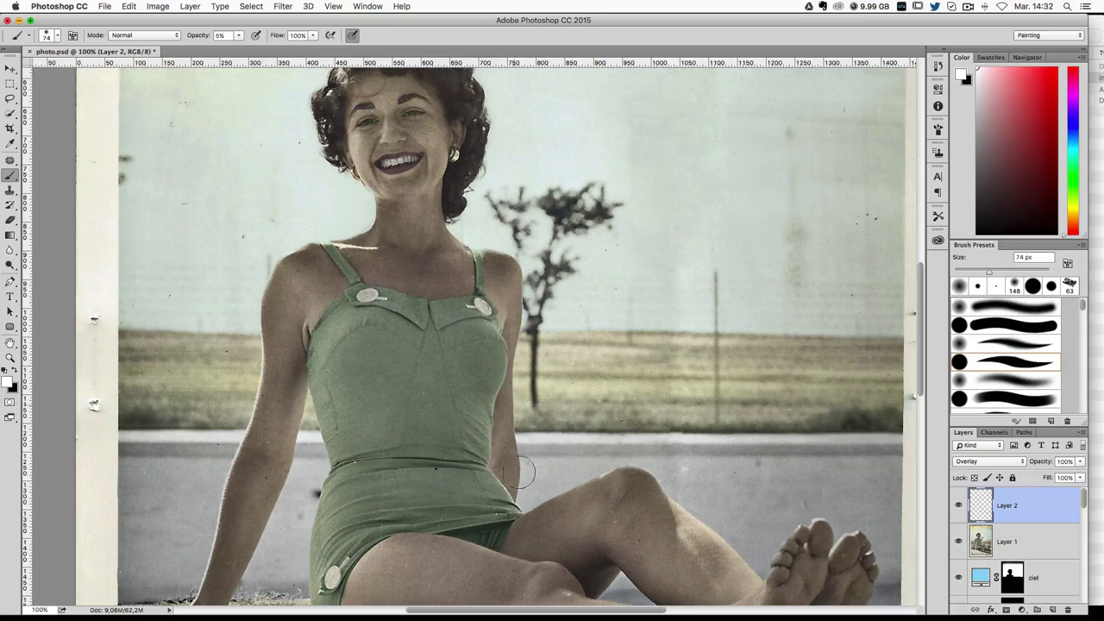
drag(368, 361, 405, 361)
scroll(492, 371, down, 5)
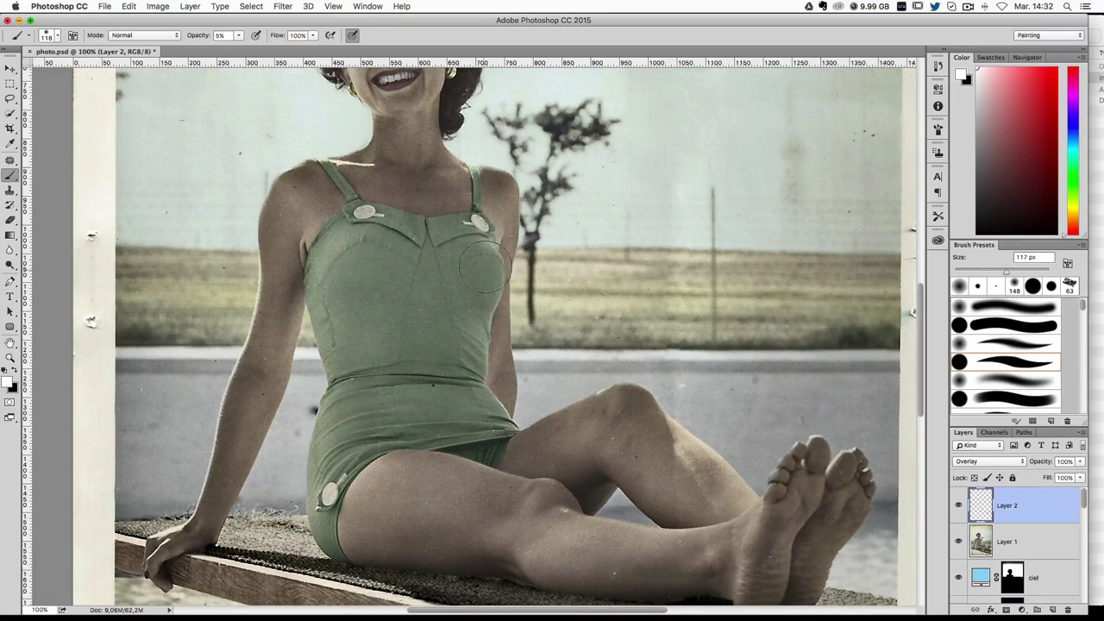
scroll(483, 421, down, 3)
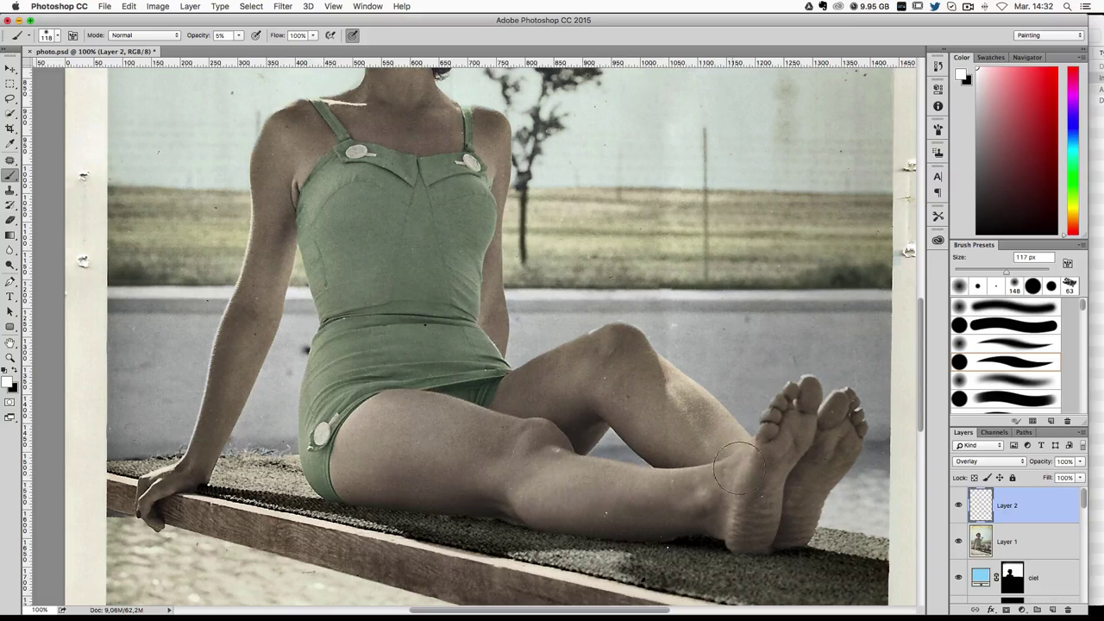
scroll(747, 509, up, 3)
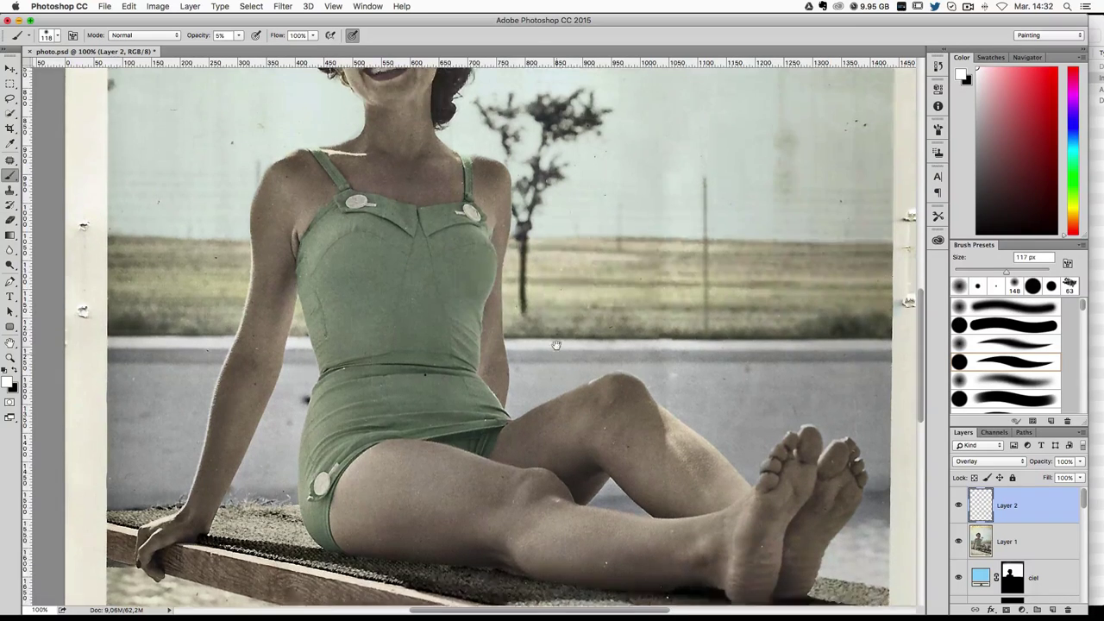
scroll(746, 509, up, 2)
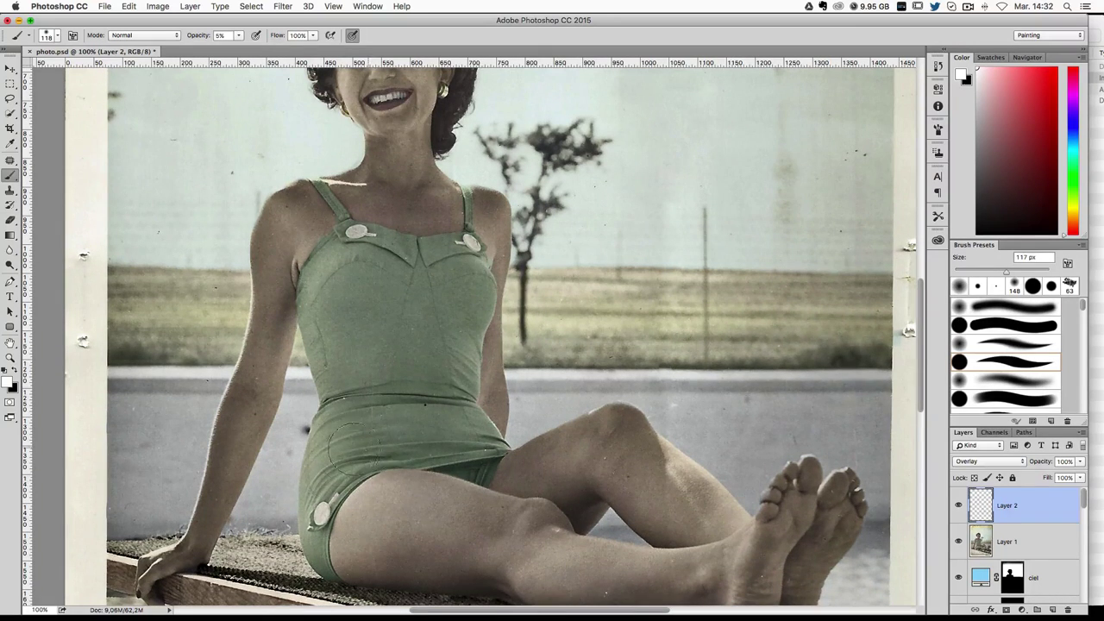
key(x)
drag(419, 434, 335, 434)
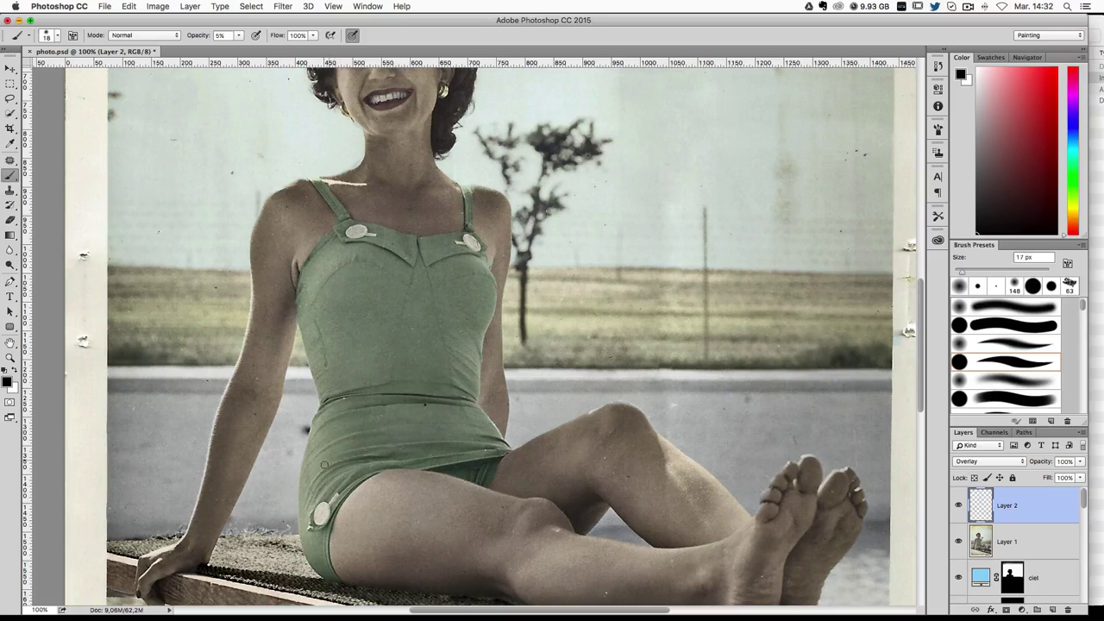
drag(423, 443, 462, 443)
drag(468, 401, 351, 400)
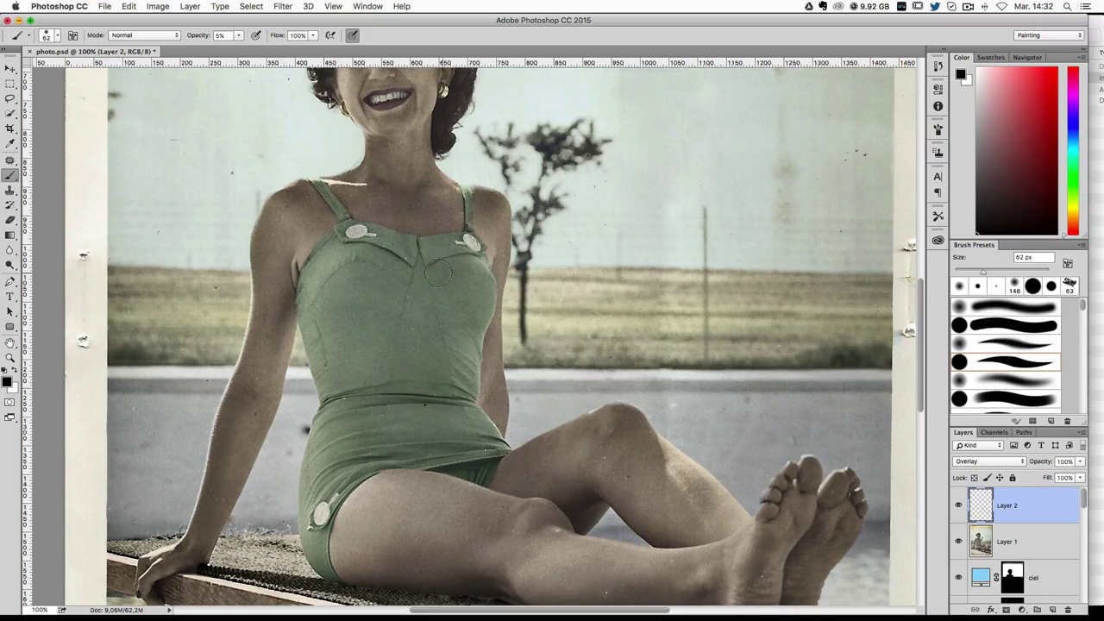
key(super+minus)
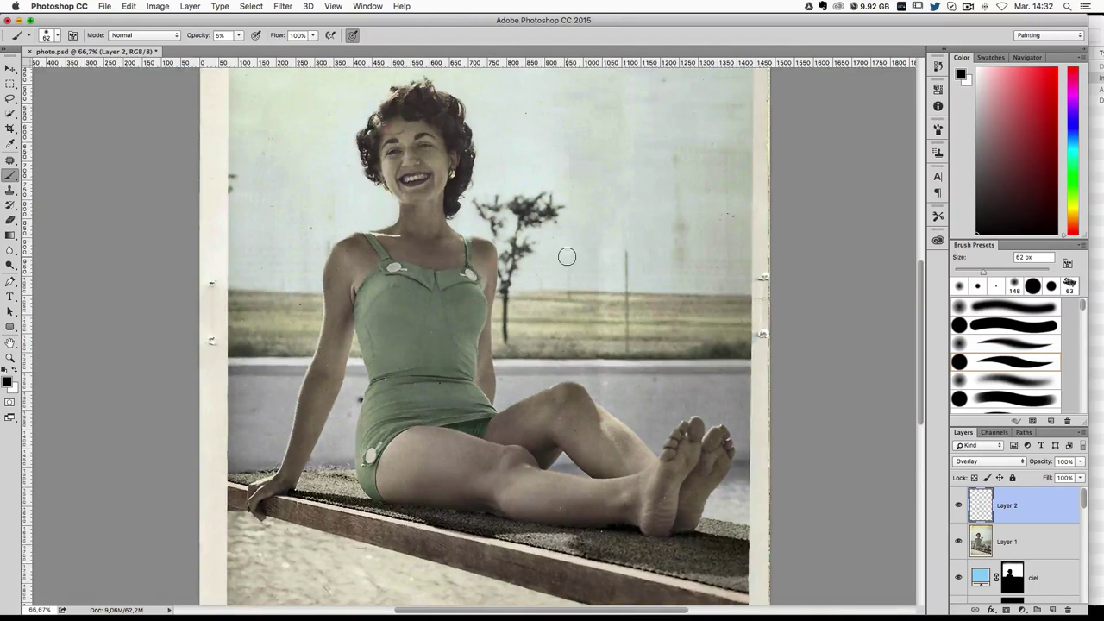
scroll(561, 268, up, 2)
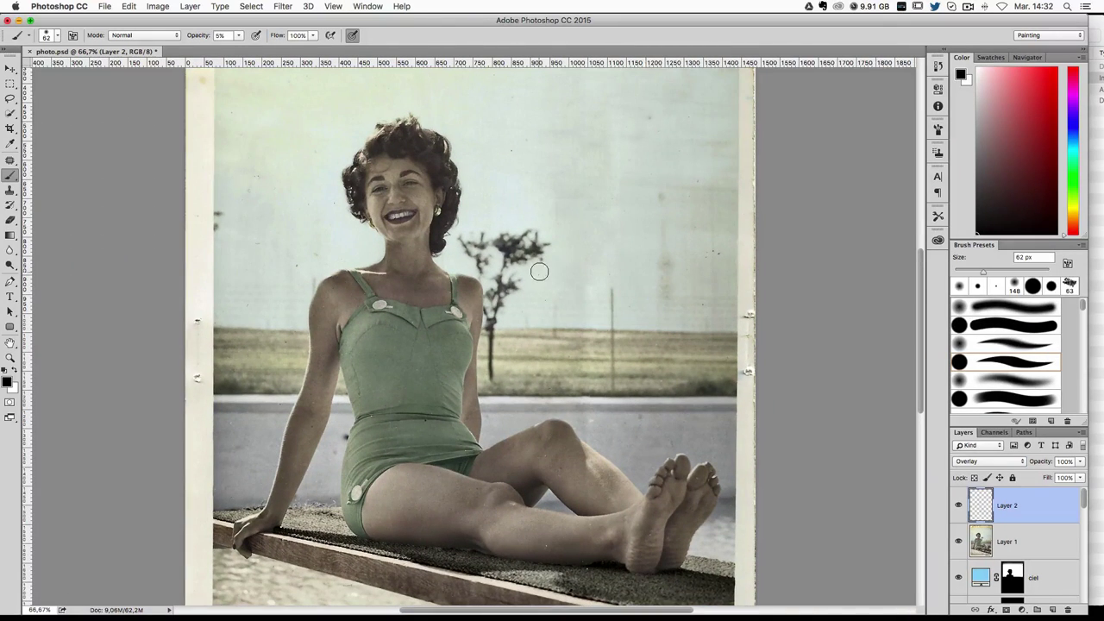
click(957, 507)
double_click(958, 507)
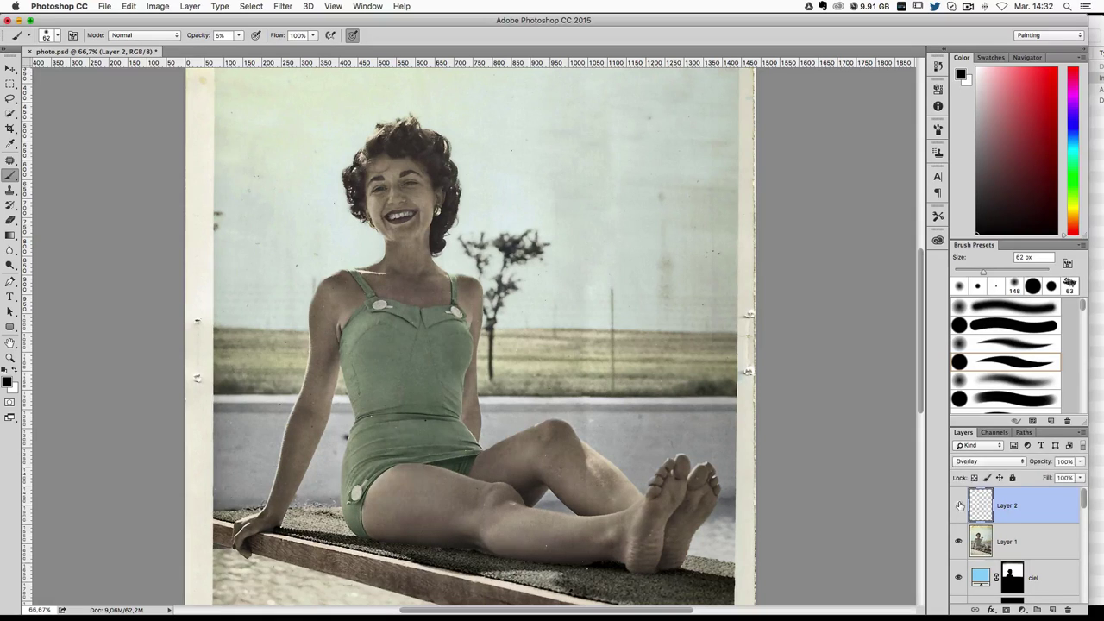
click(959, 507)
click(960, 506)
double_click(959, 506)
click(959, 506)
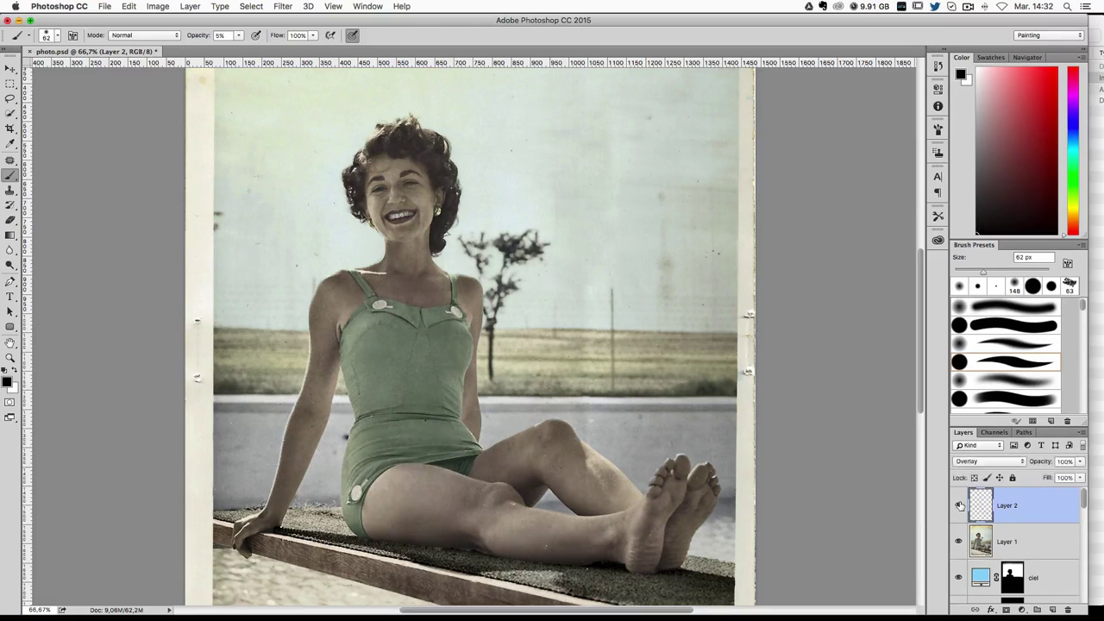
click(959, 506)
click(960, 506)
click(959, 507)
click(960, 507)
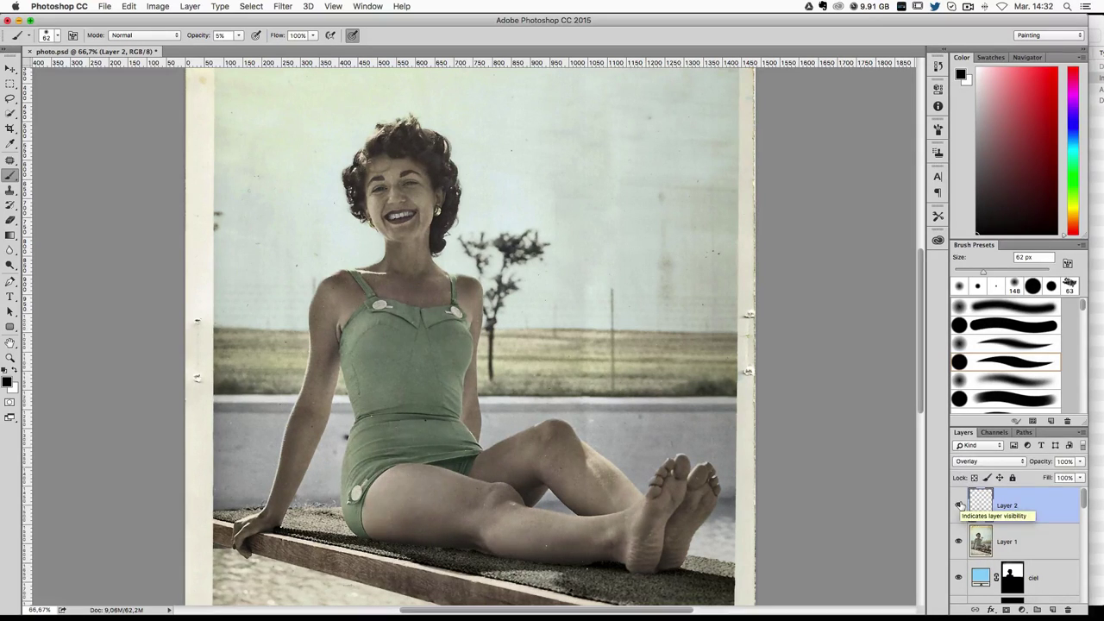
click(960, 506)
click(959, 506)
click(959, 507)
click(960, 507)
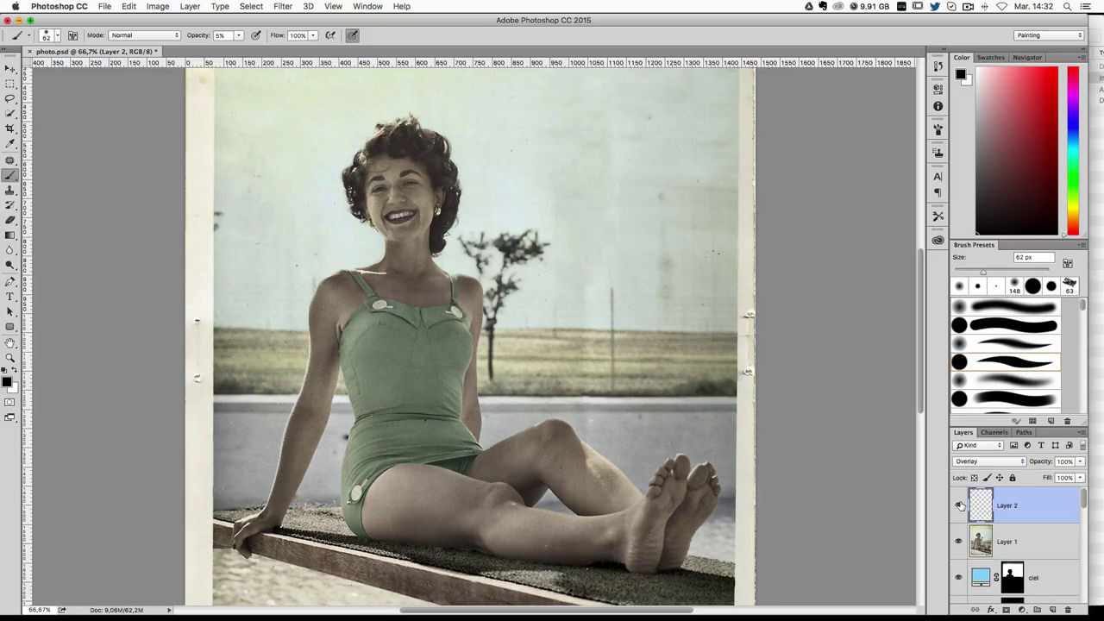
click(960, 507)
click(959, 507)
drag(555, 320, 531, 337)
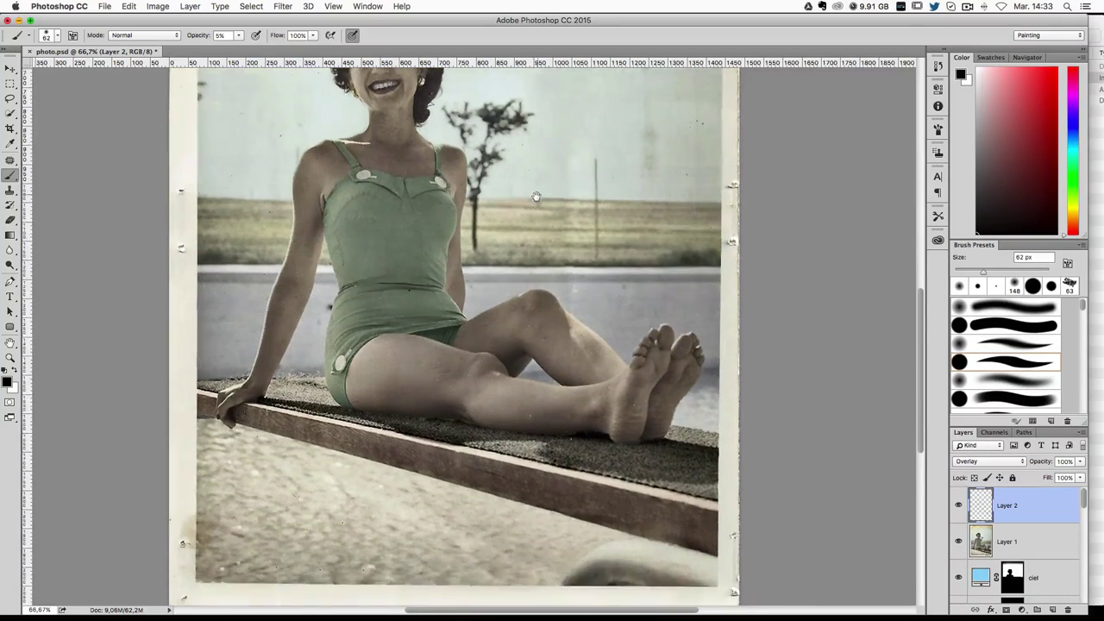
scroll(530, 337, up, 2)
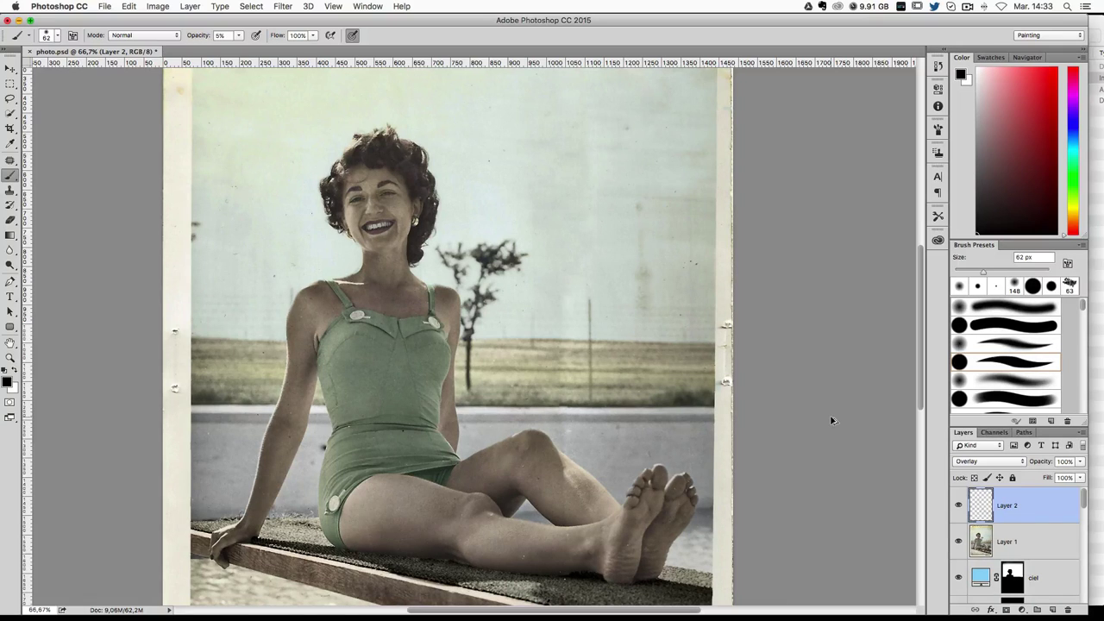
Step: Merge all visible layers into a new Layer 3 and open it in the Camera Raw filter
key(super+alt+shift+e)
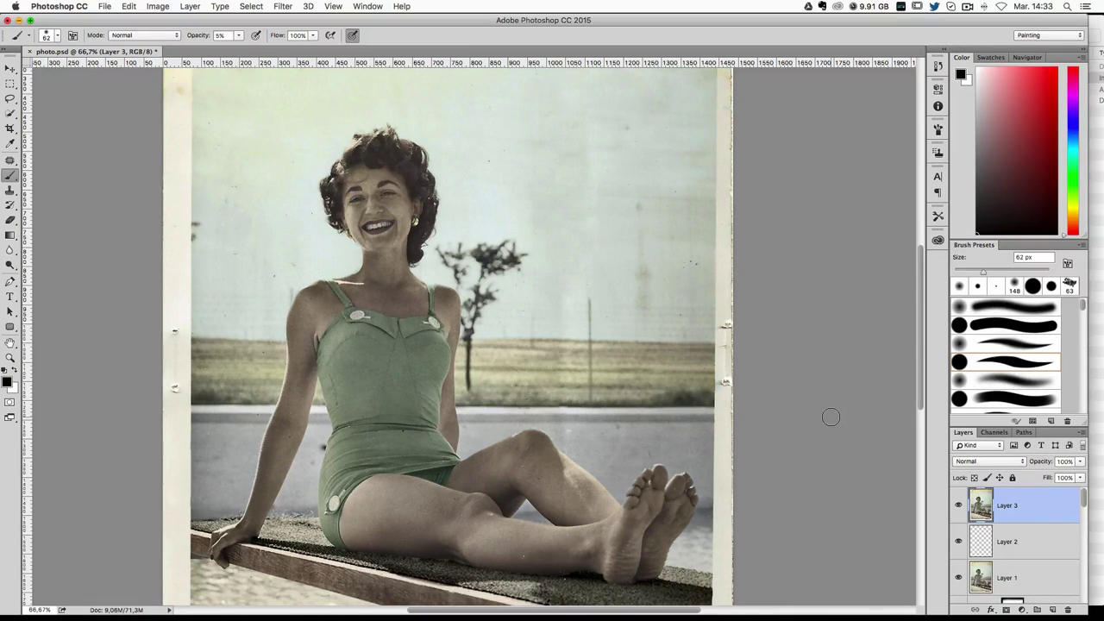
click(292, 7)
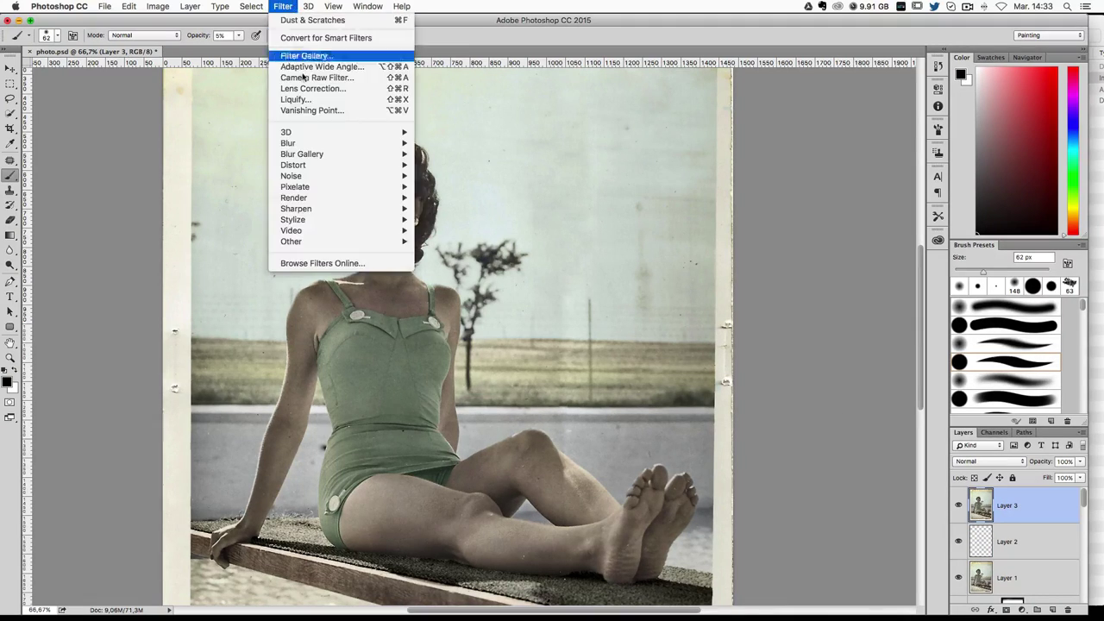
click(315, 76)
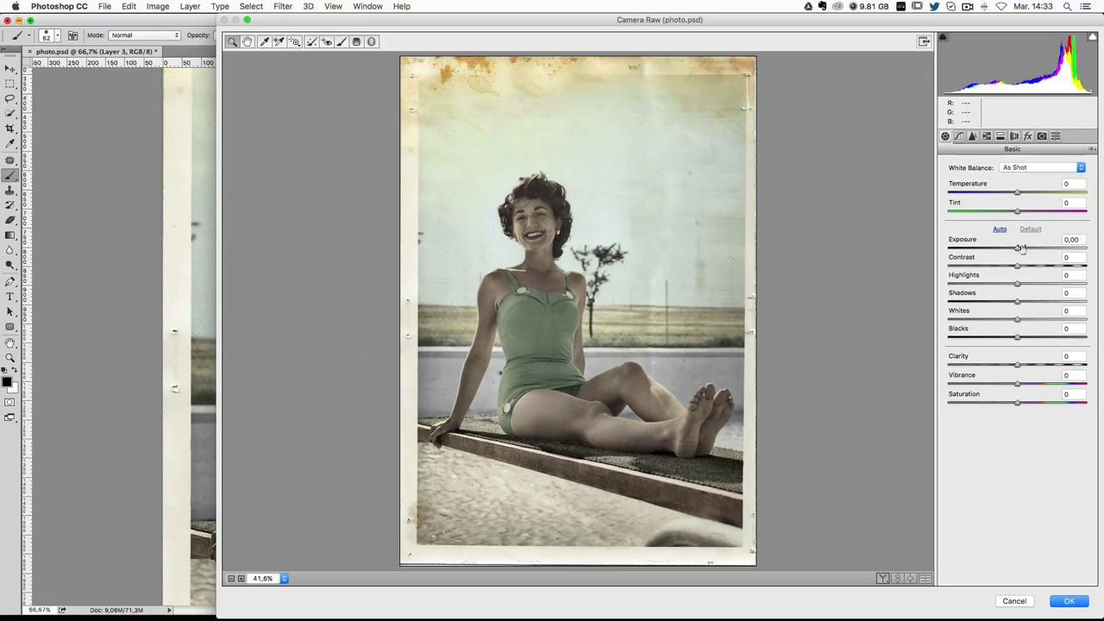
Step: Set Exposure +0.20, Contrast +10, Shadows +8, Clarity +8, Vibrance +6 and Saturation +5
drag(1020, 250, 1024, 250)
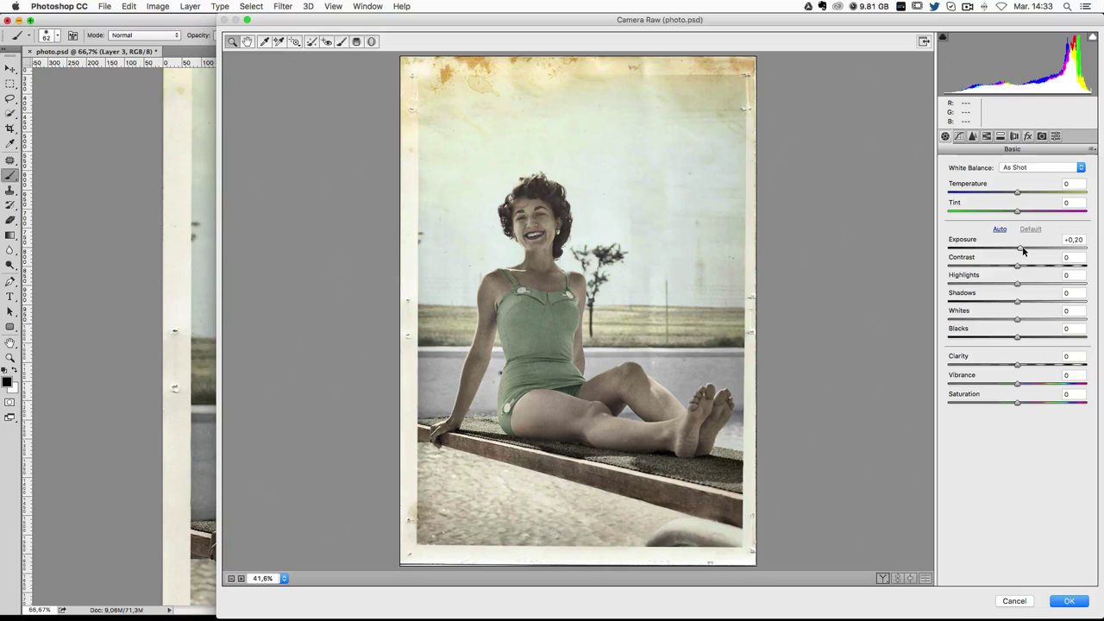
mouse_move(1017, 266)
mouse_down()
mouse_move(1026, 300)
mouse_move(1006, 300)
mouse_up()
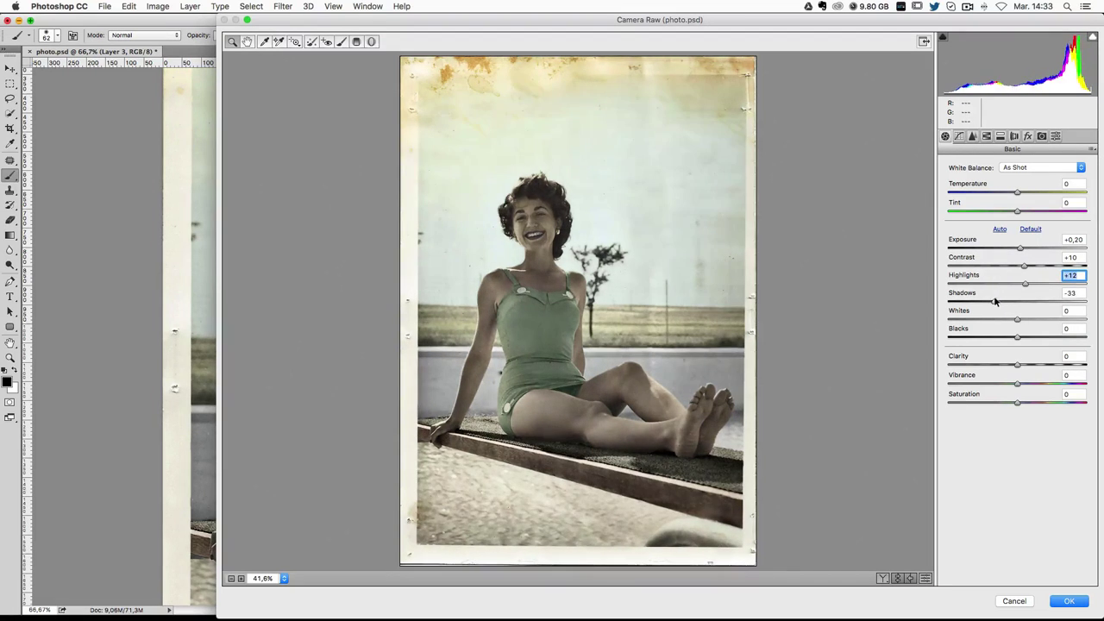
mouse_move(1006, 301)
mouse_down()
mouse_move(1033, 302)
mouse_move(1023, 301)
mouse_move(1030, 319)
mouse_move(995, 316)
mouse_move(1035, 315)
mouse_move(1015, 338)
mouse_move(1025, 363)
mouse_up()
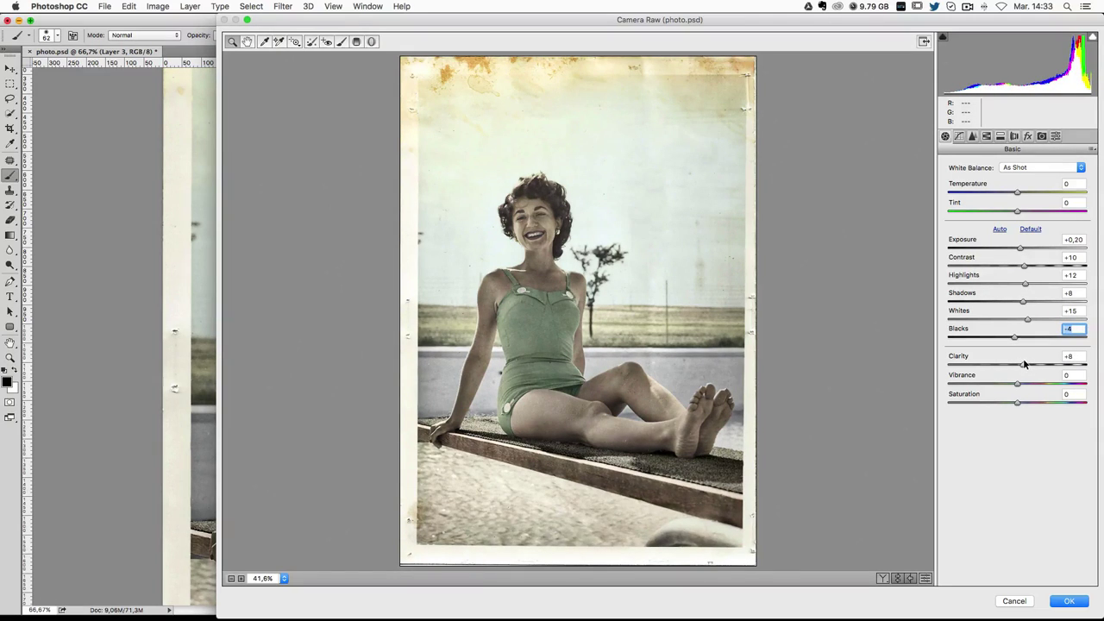
click(1025, 364)
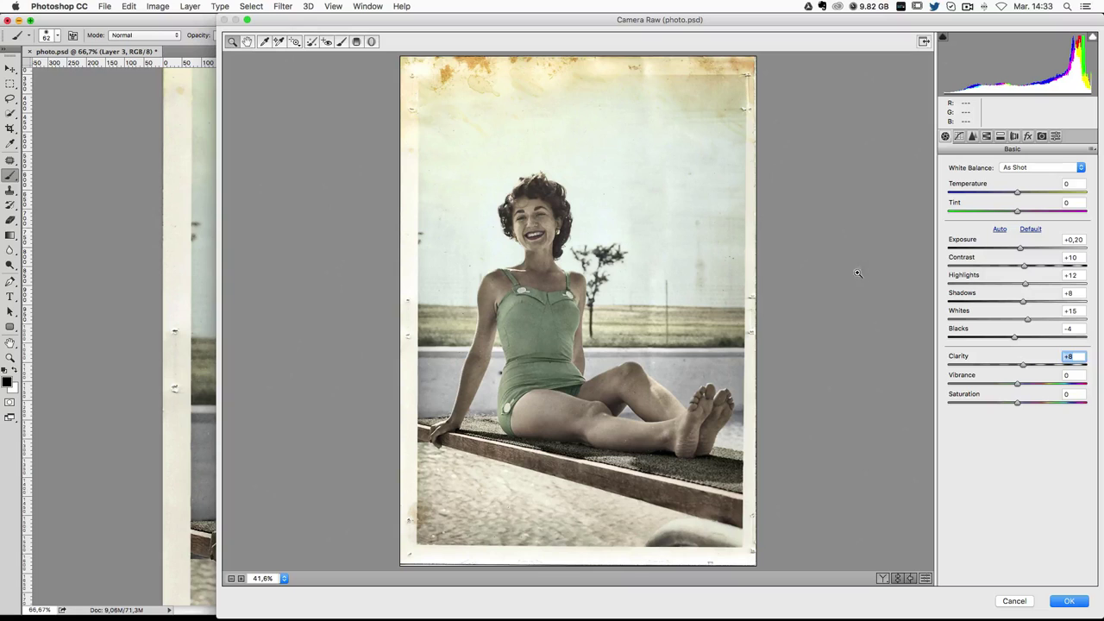
drag(1019, 385, 1025, 405)
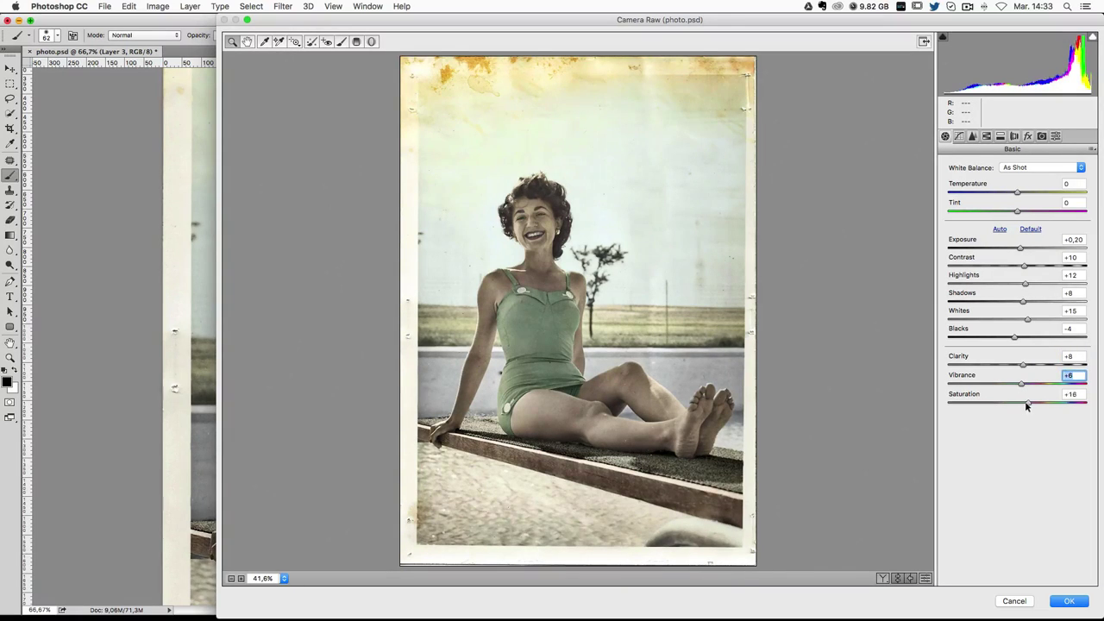
click(1024, 406)
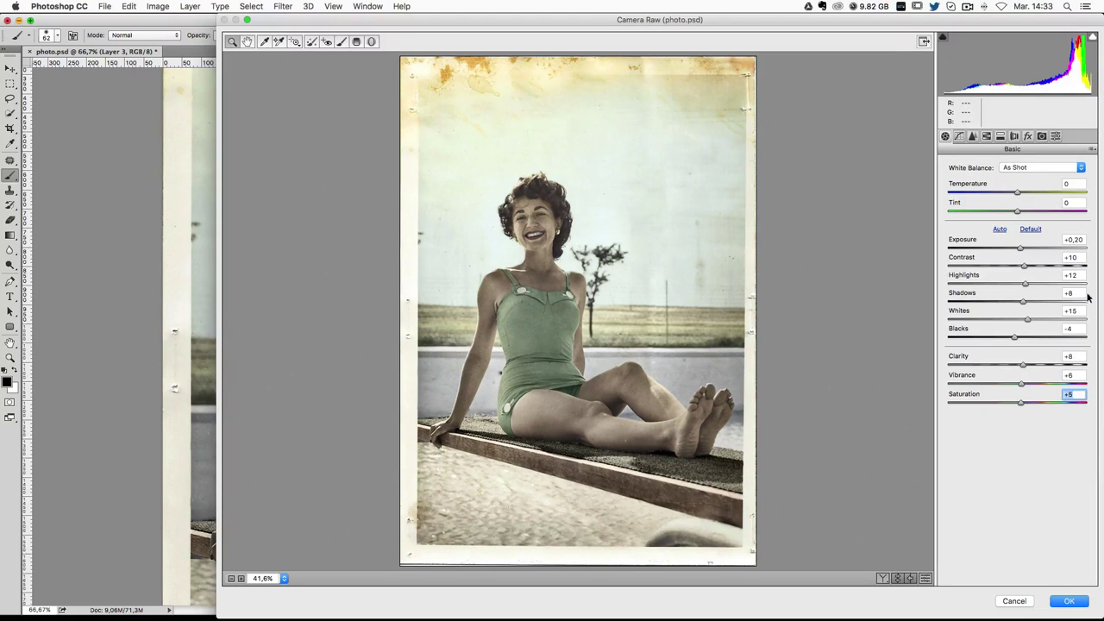
Step: Set Temperature +1 and Tint +20, then apply the Camera Raw grade
drag(1016, 193, 1019, 194)
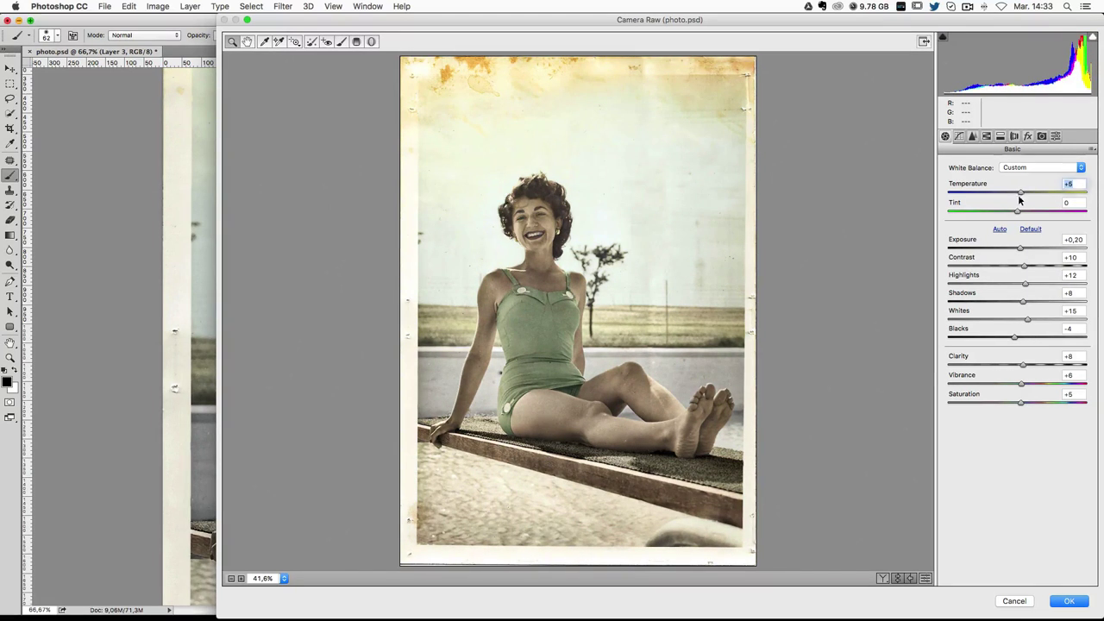
mouse_move(1019, 211)
mouse_down()
mouse_move(1009, 213)
mouse_move(1034, 209)
mouse_move(1019, 195)
mouse_up()
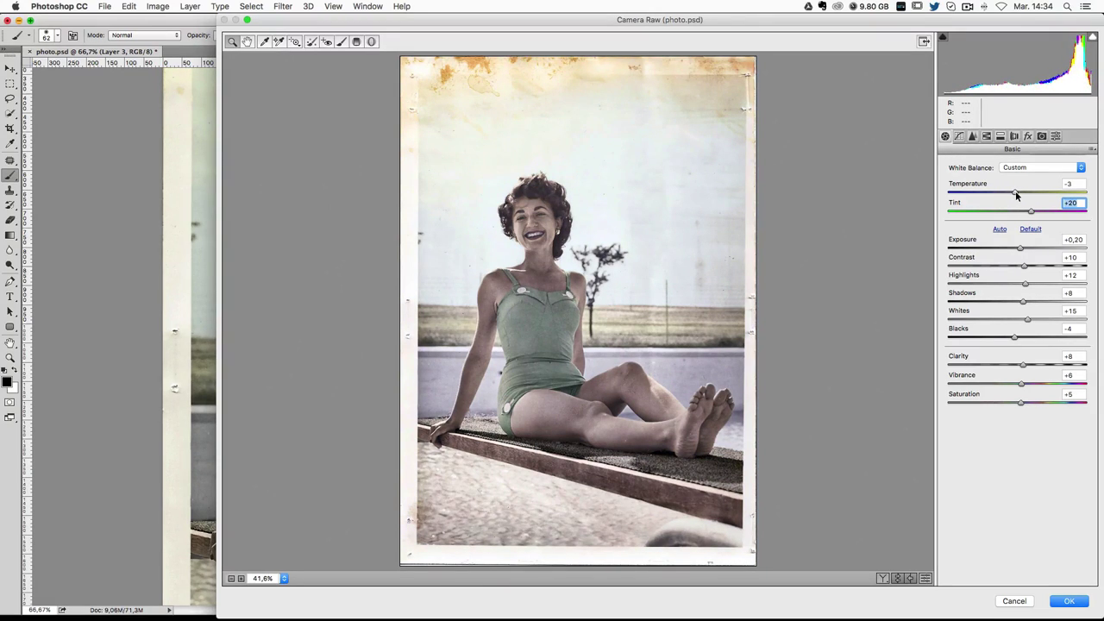
drag(1019, 195, 1019, 195)
key(Return)
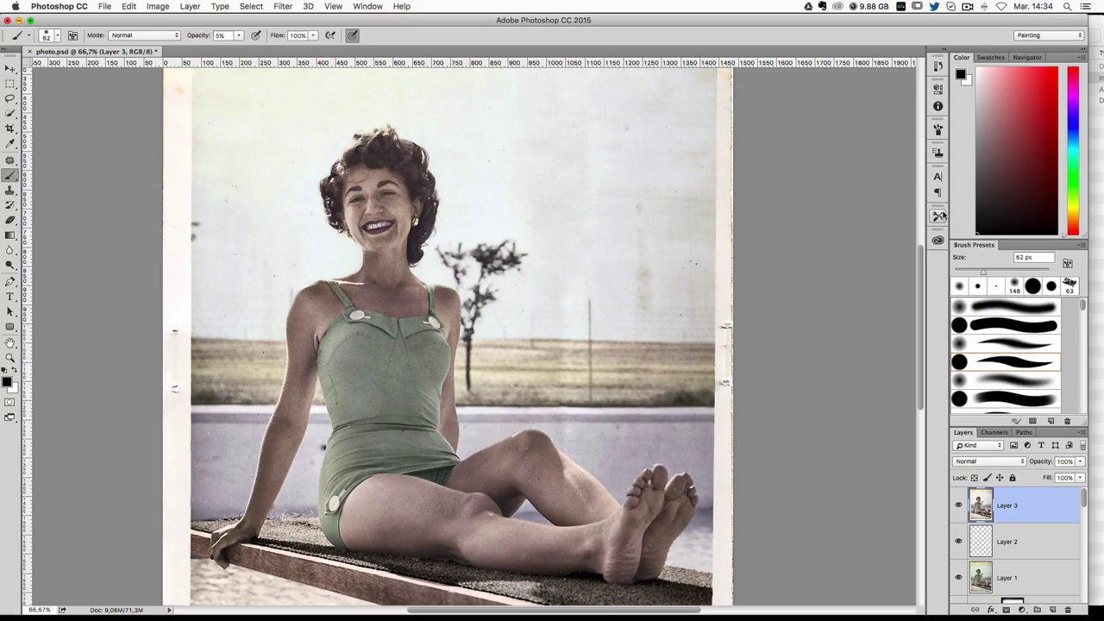
key(super+z)
key(super+z)
key(super+z)
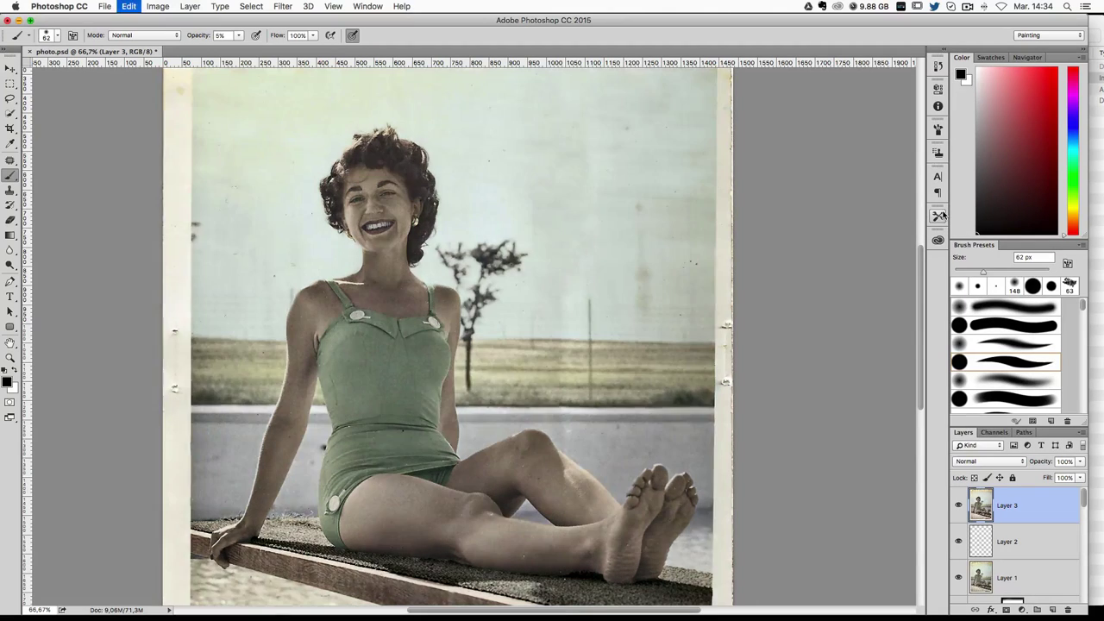
key(super+z)
key(super+minus)
key(super+z)
key(super+z)
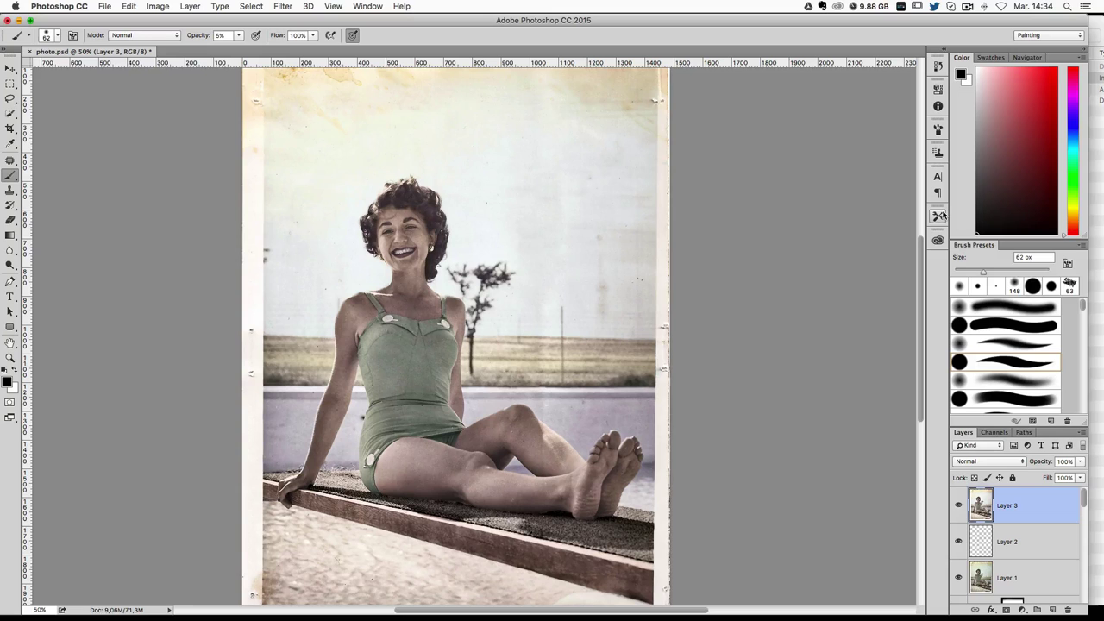
key(super+z)
key(super+z)
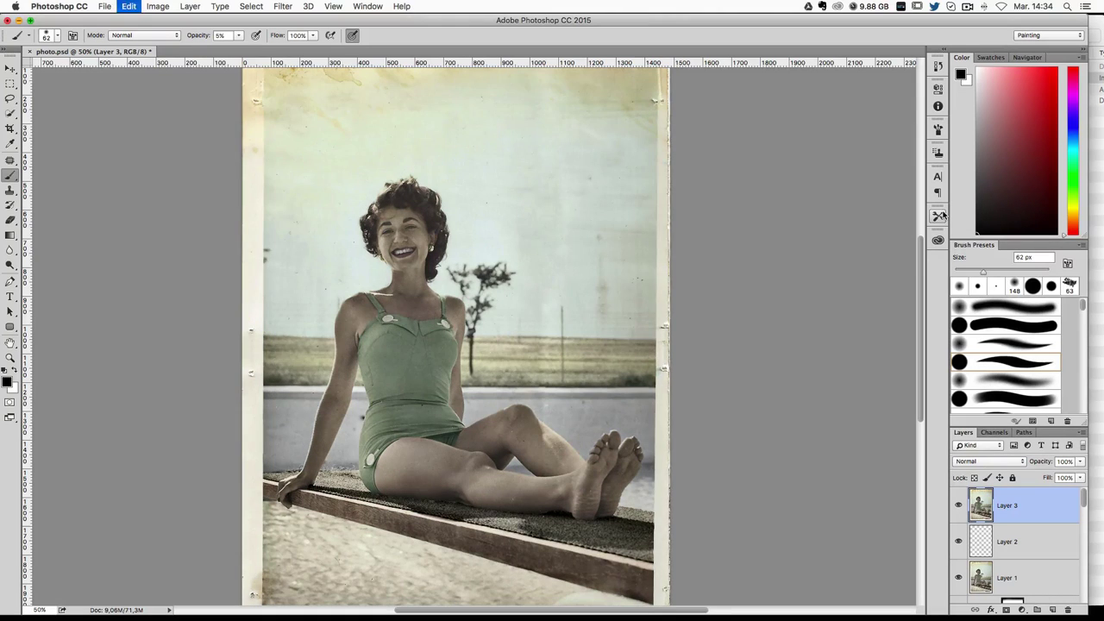
key(super+z)
key(super+z)
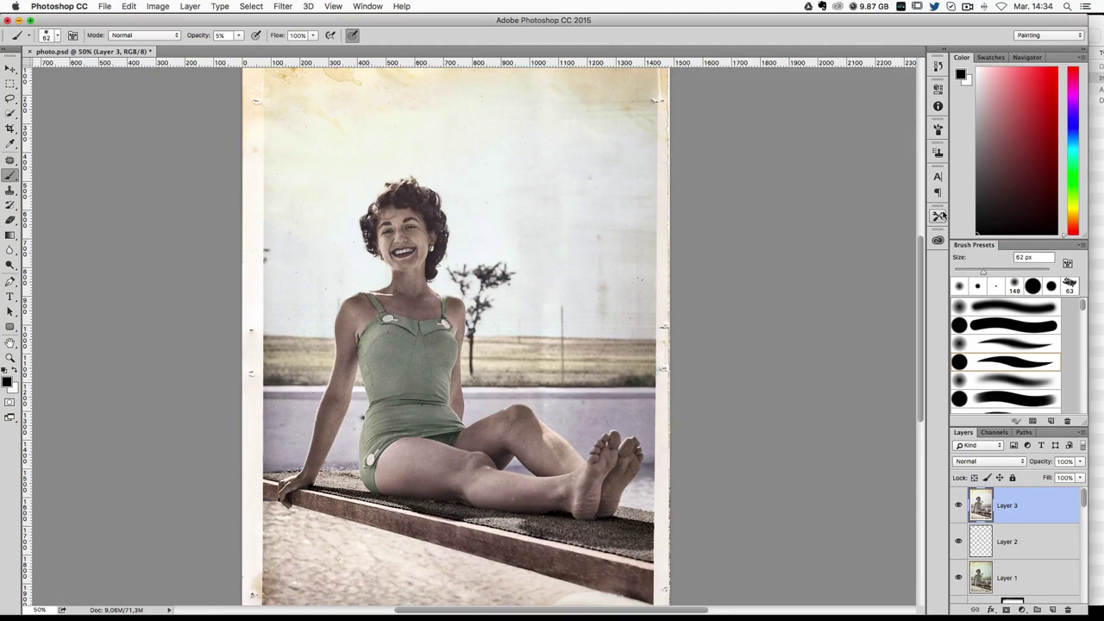
key(super+minus)
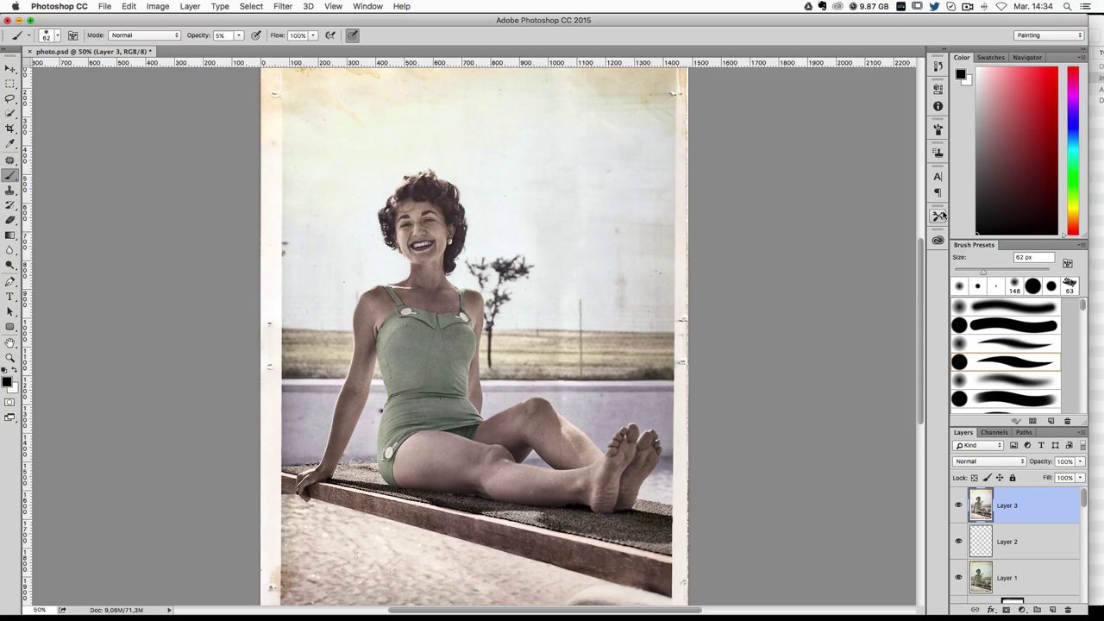
scroll(733, 129, up, 3)
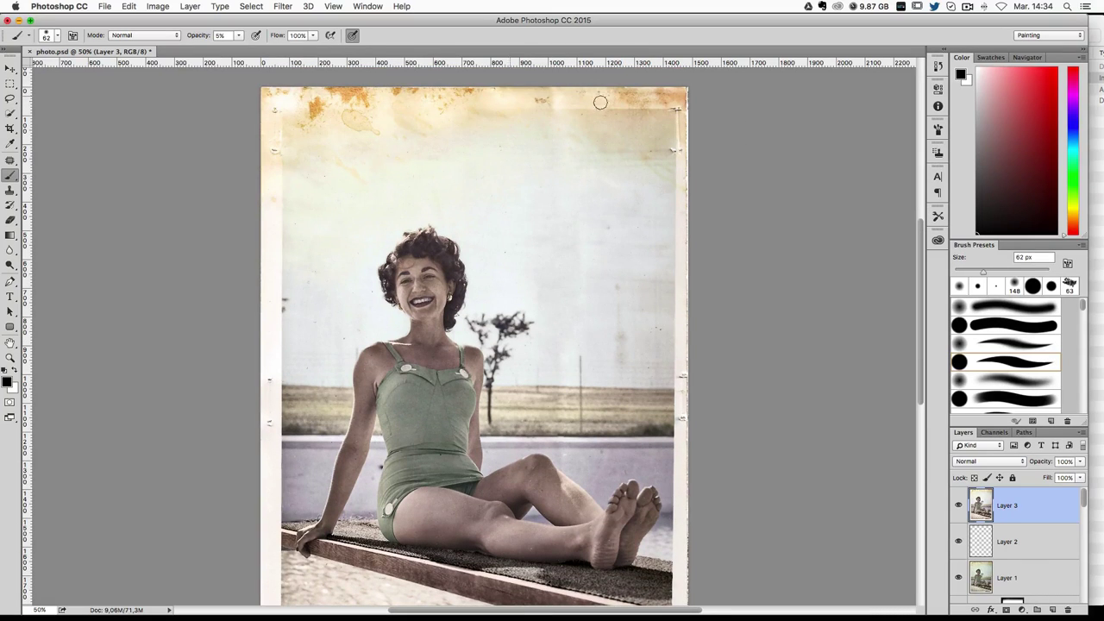
scroll(682, 215, down, 5)
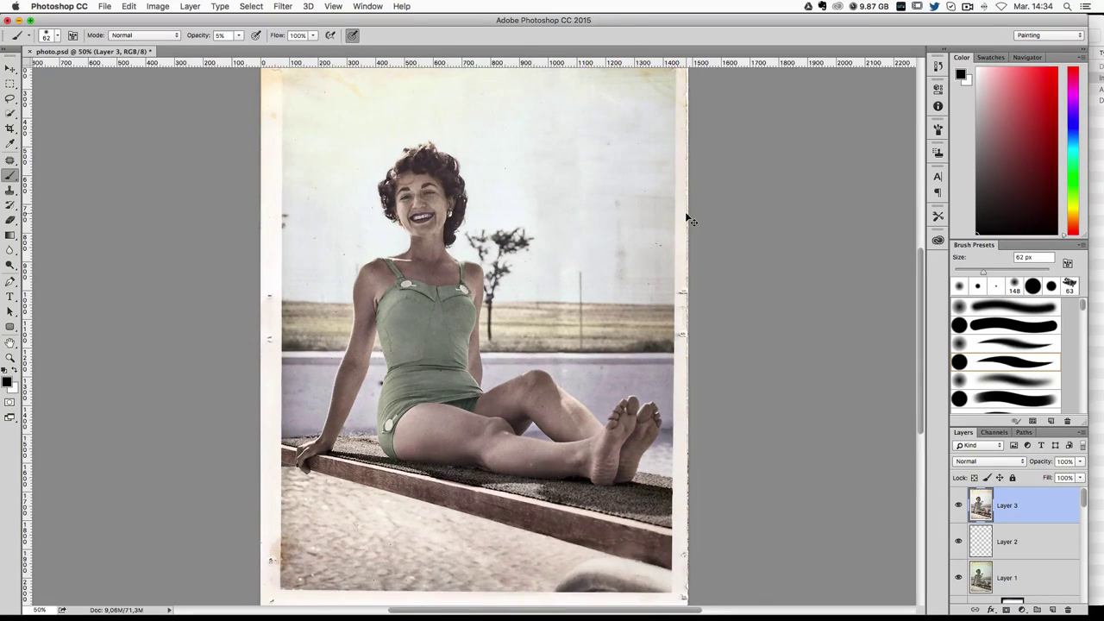
key(super+plus)
key(super+plus)
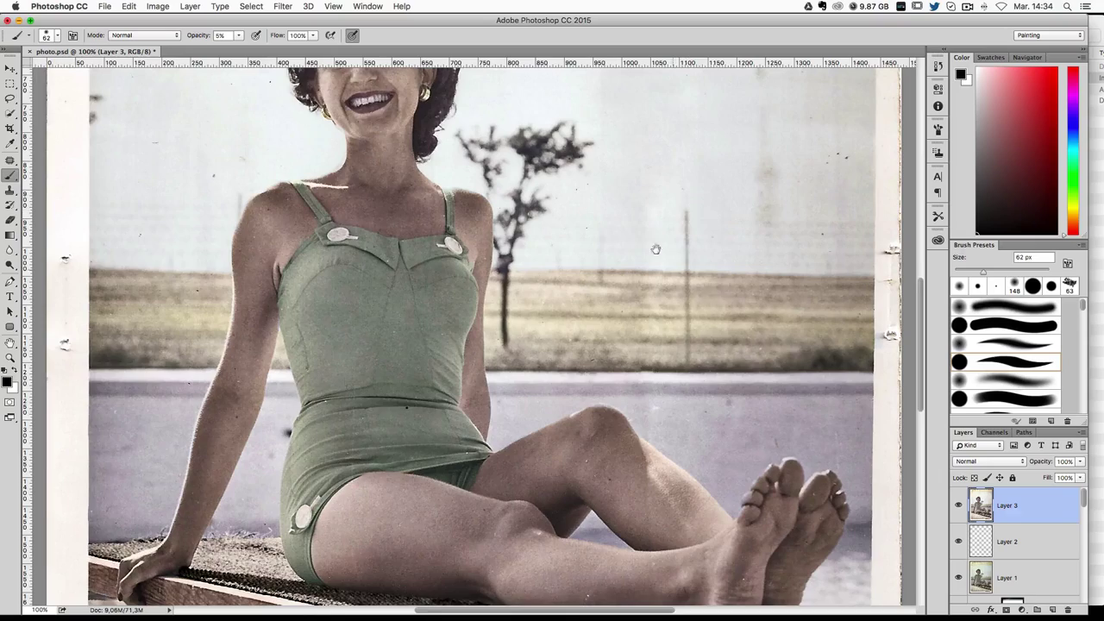
Step: Zoom to 200% on the legs and patch a blemish on the calf
drag(656, 249, 543, 152)
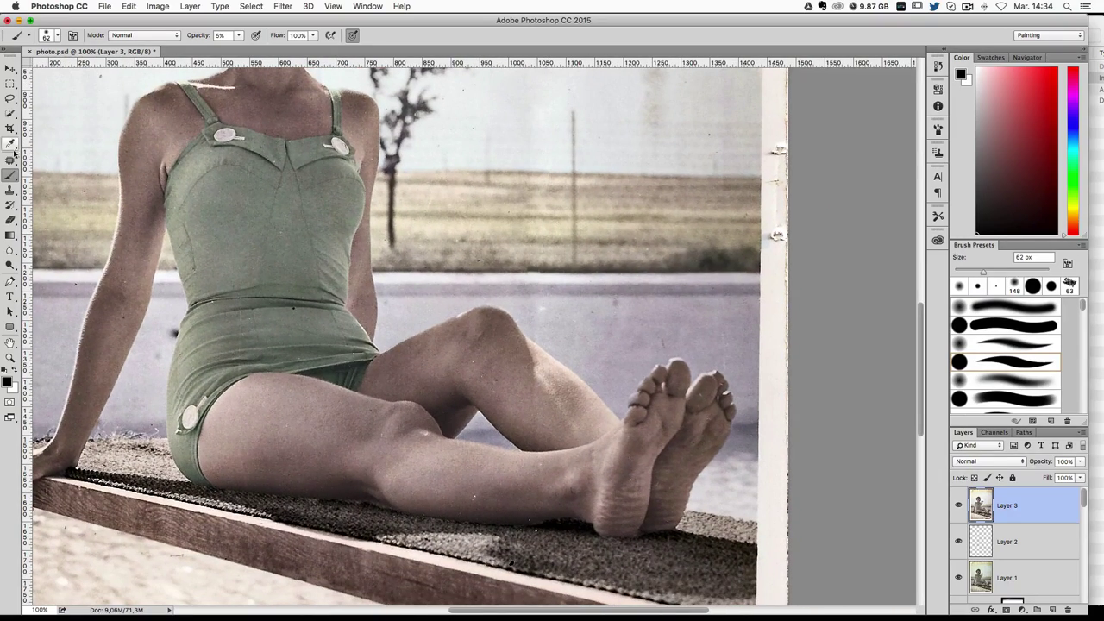
click(10, 127)
key(super+plus)
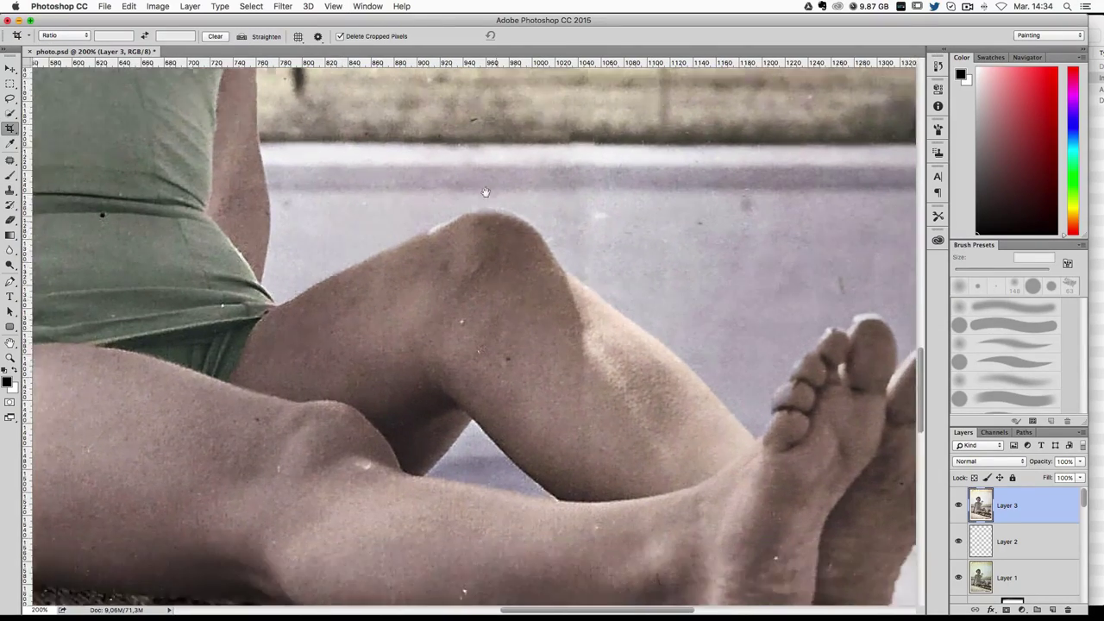
drag(509, 300, 500, 211)
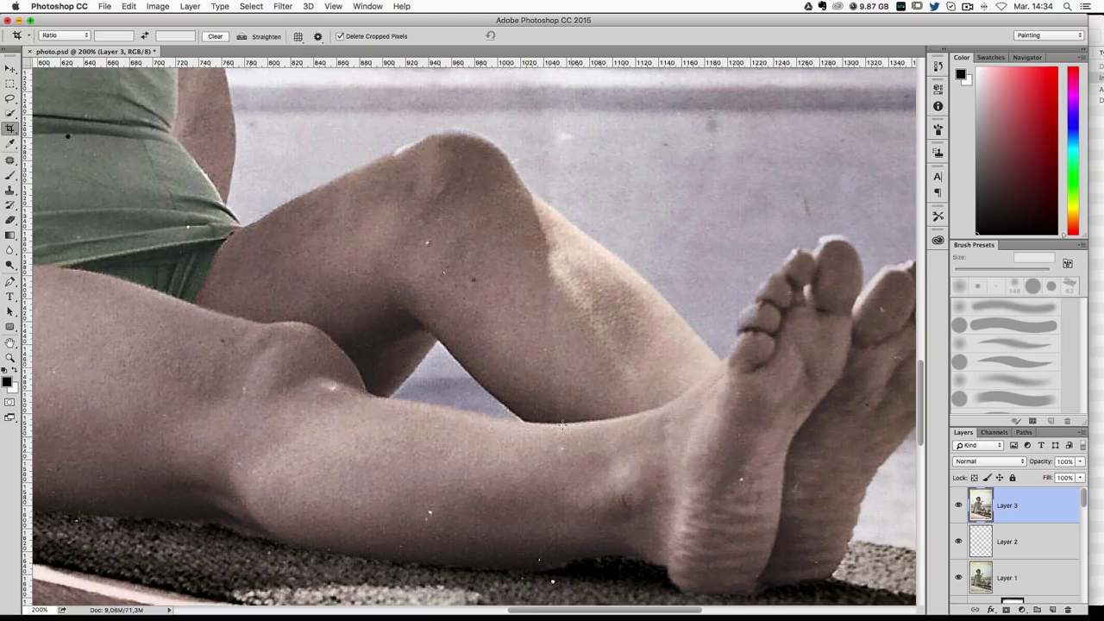
drag(559, 419, 548, 341)
click(11, 160)
mouse_move(557, 407)
mouse_down()
mouse_move(552, 345)
mouse_move(561, 405)
mouse_up()
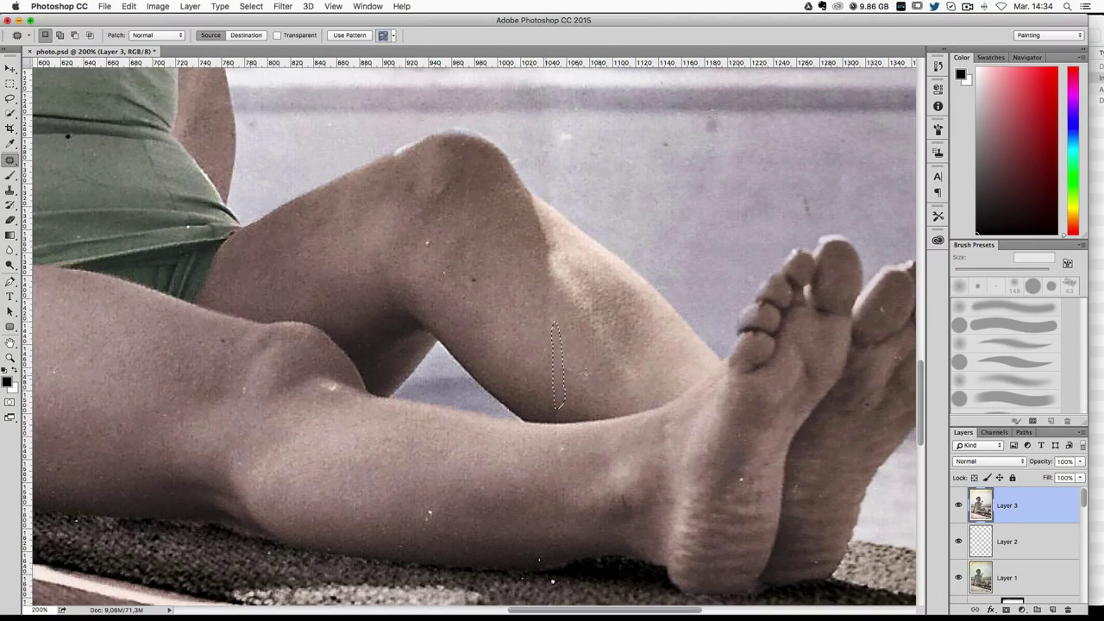
click(586, 374)
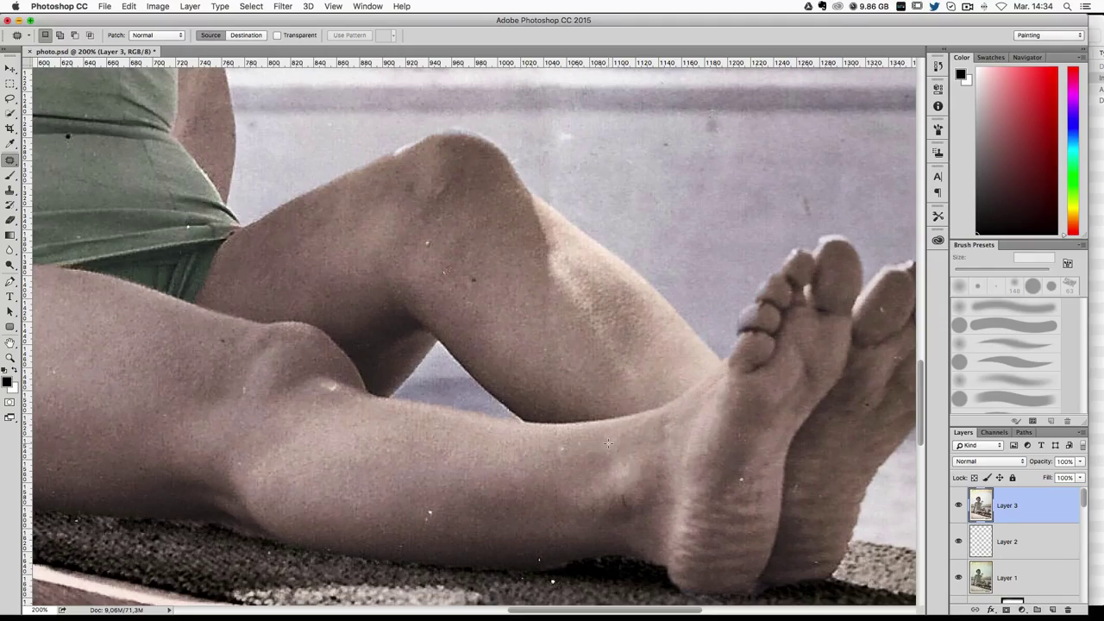
Step: Patch the blemish near the feet at 100% and drop the selection
key(super+0)
key(super+plus)
key(super+plus)
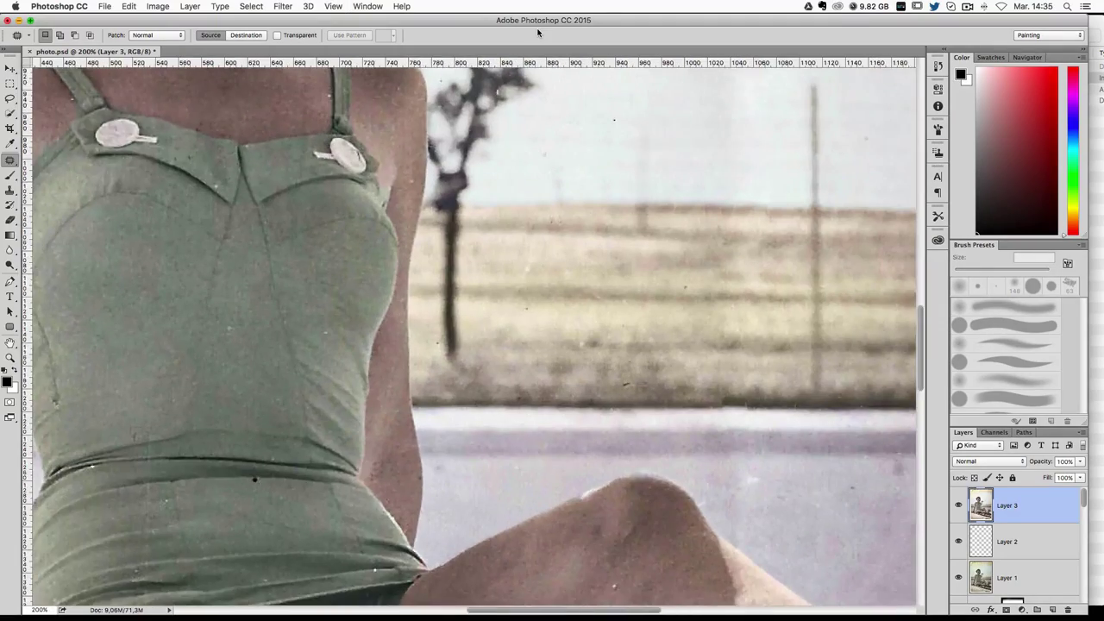
scroll(518, 147, down, 3)
scroll(518, 146, right, 5)
key(super+minus)
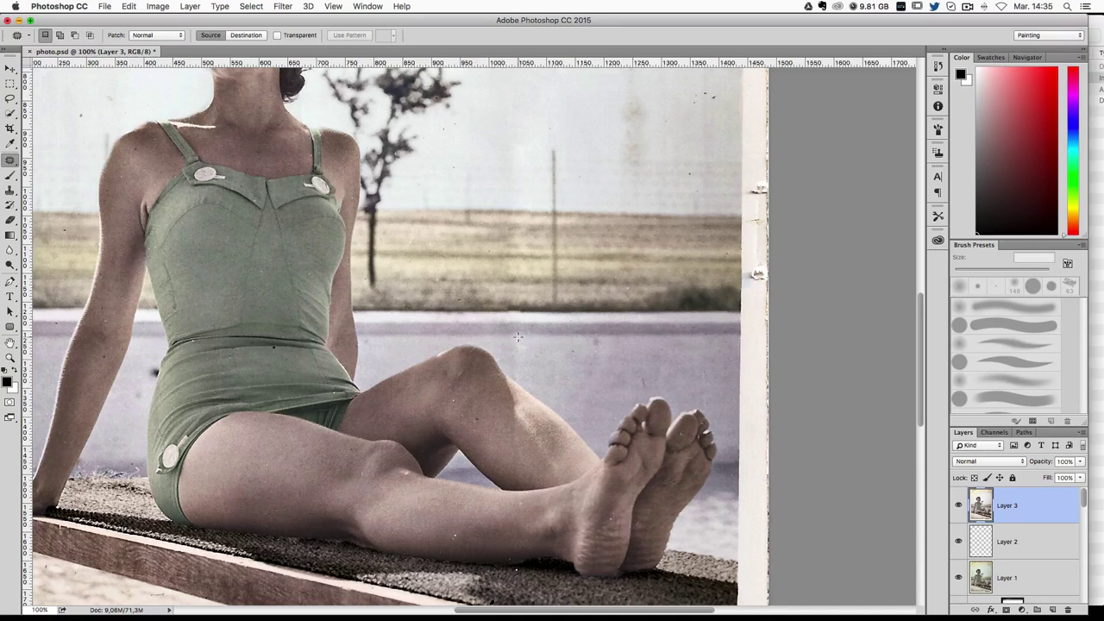
drag(517, 337, 561, 353)
key(ctrl+d)
Step: Pan up to the face and view the whole photo at 66.7%
drag(540, 267, 560, 303)
drag(566, 350, 584, 427)
key(ctrl+minus)
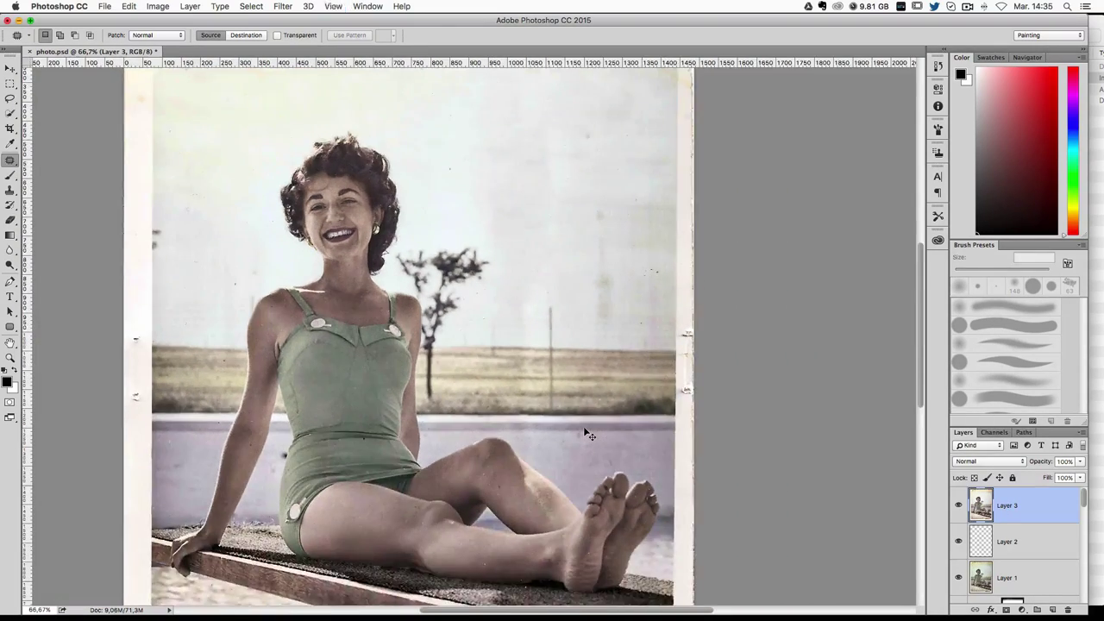
key(ctrl+minus)
key(ctrl+minus)
key(ctrl+plus)
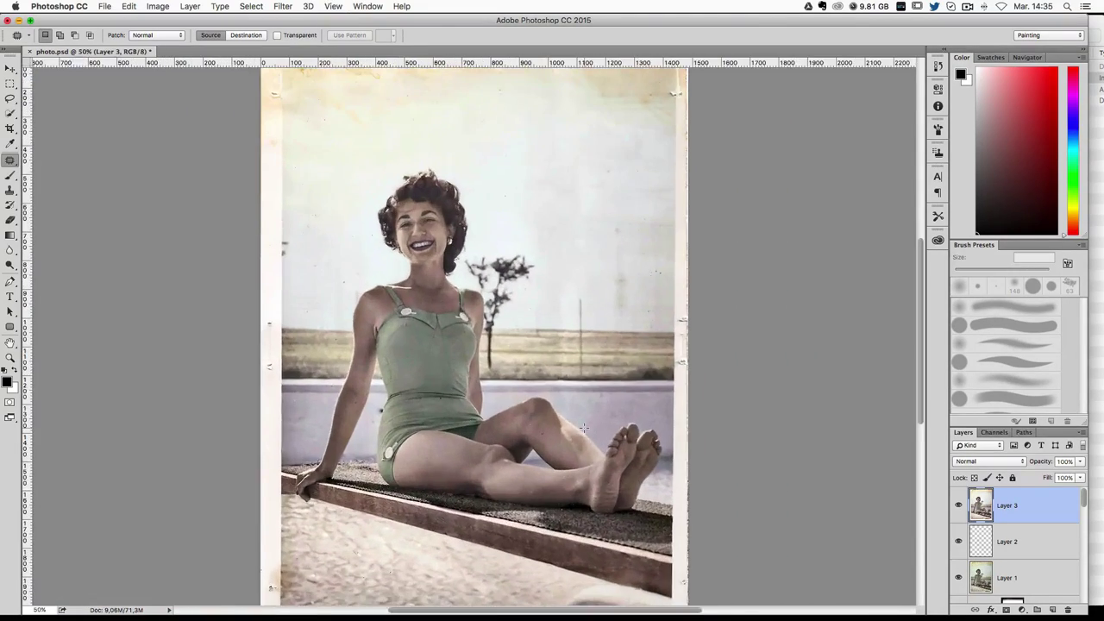
key(ctrl+plus)
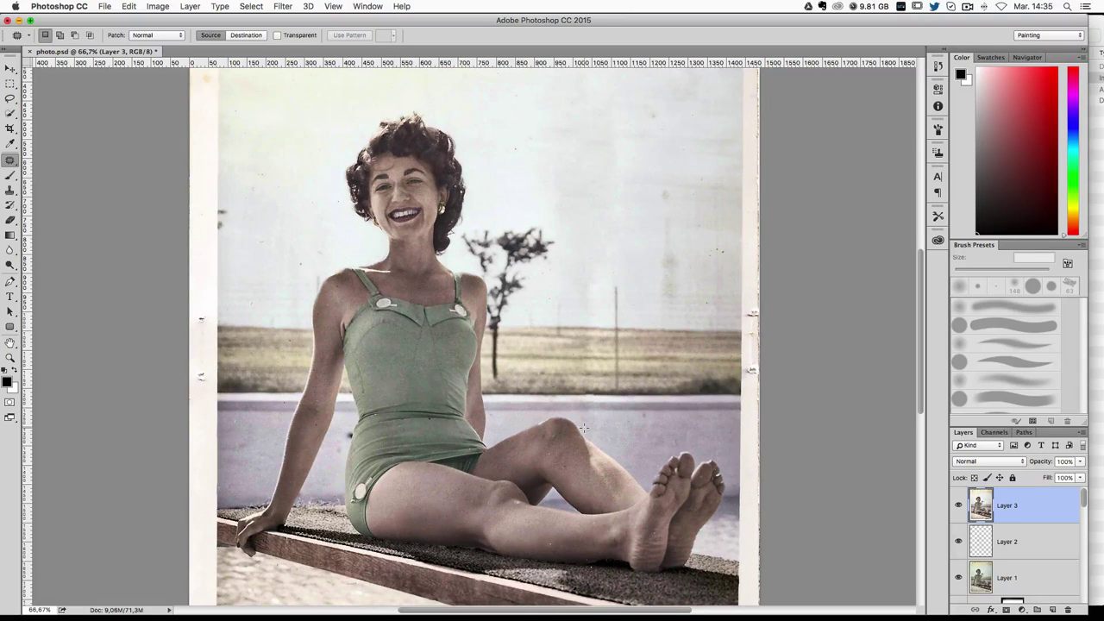